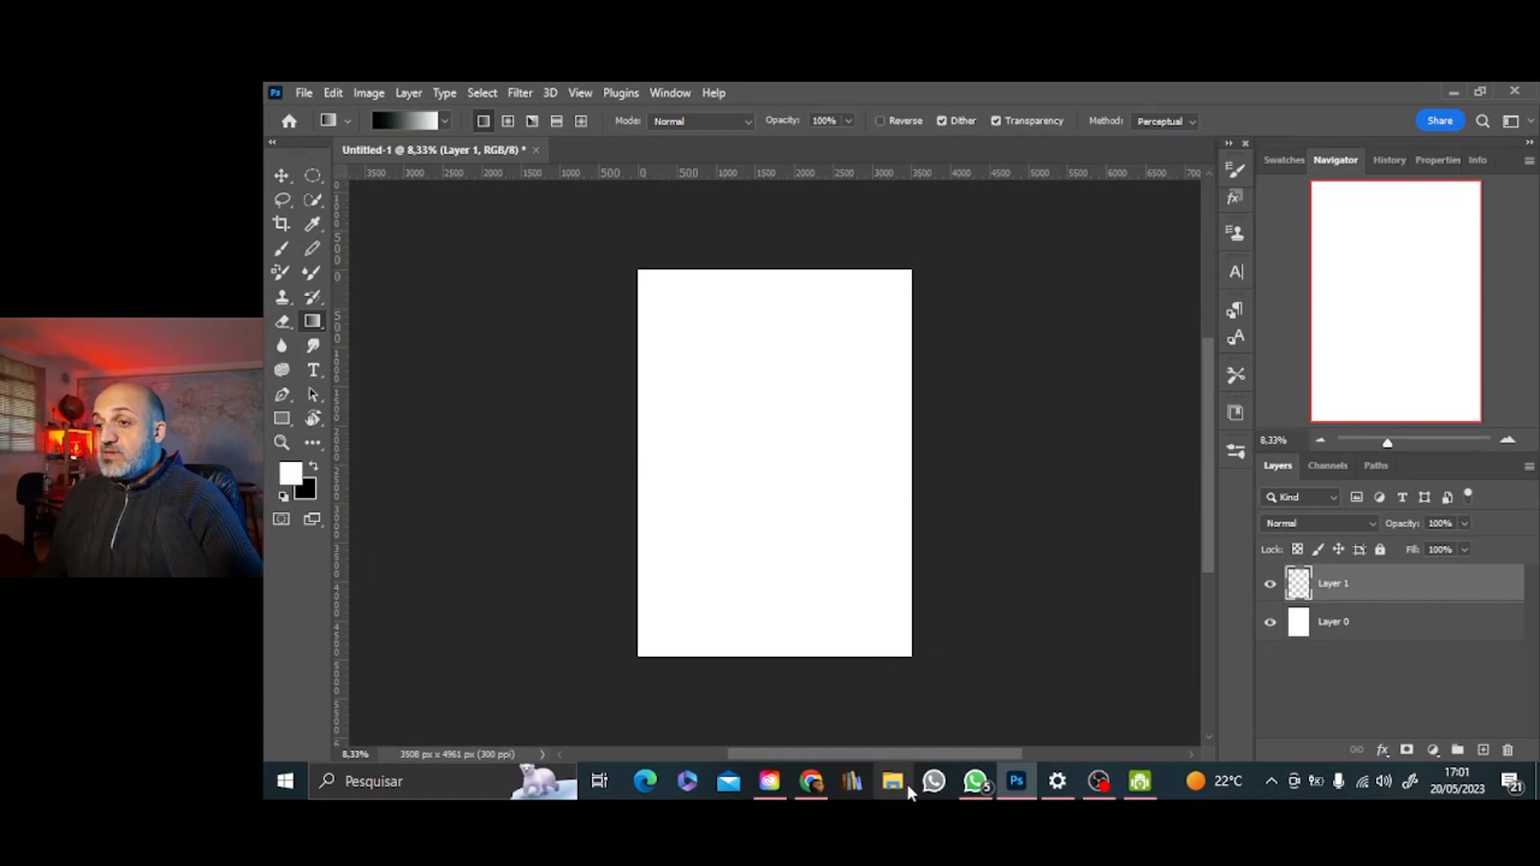
Switch to File Explorer and select the gold-coin hourglass image pngwing.com - 2023-05-19T152550.637.png in the Downloads folder
click(894, 782)
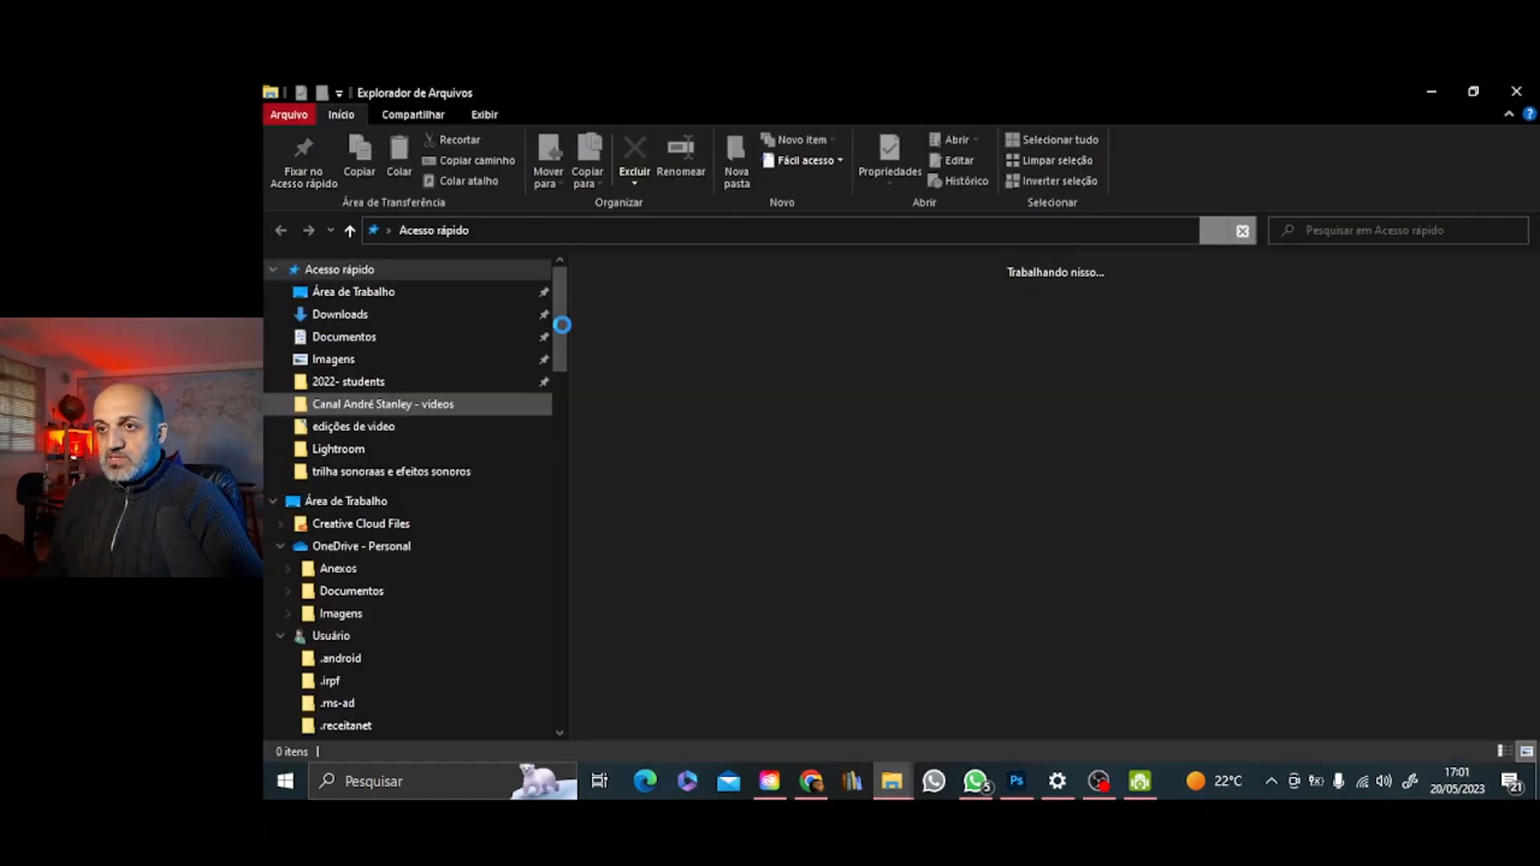
scroll(998, 536, down, 8)
scroll(998, 536, up, 4)
click(924, 326)
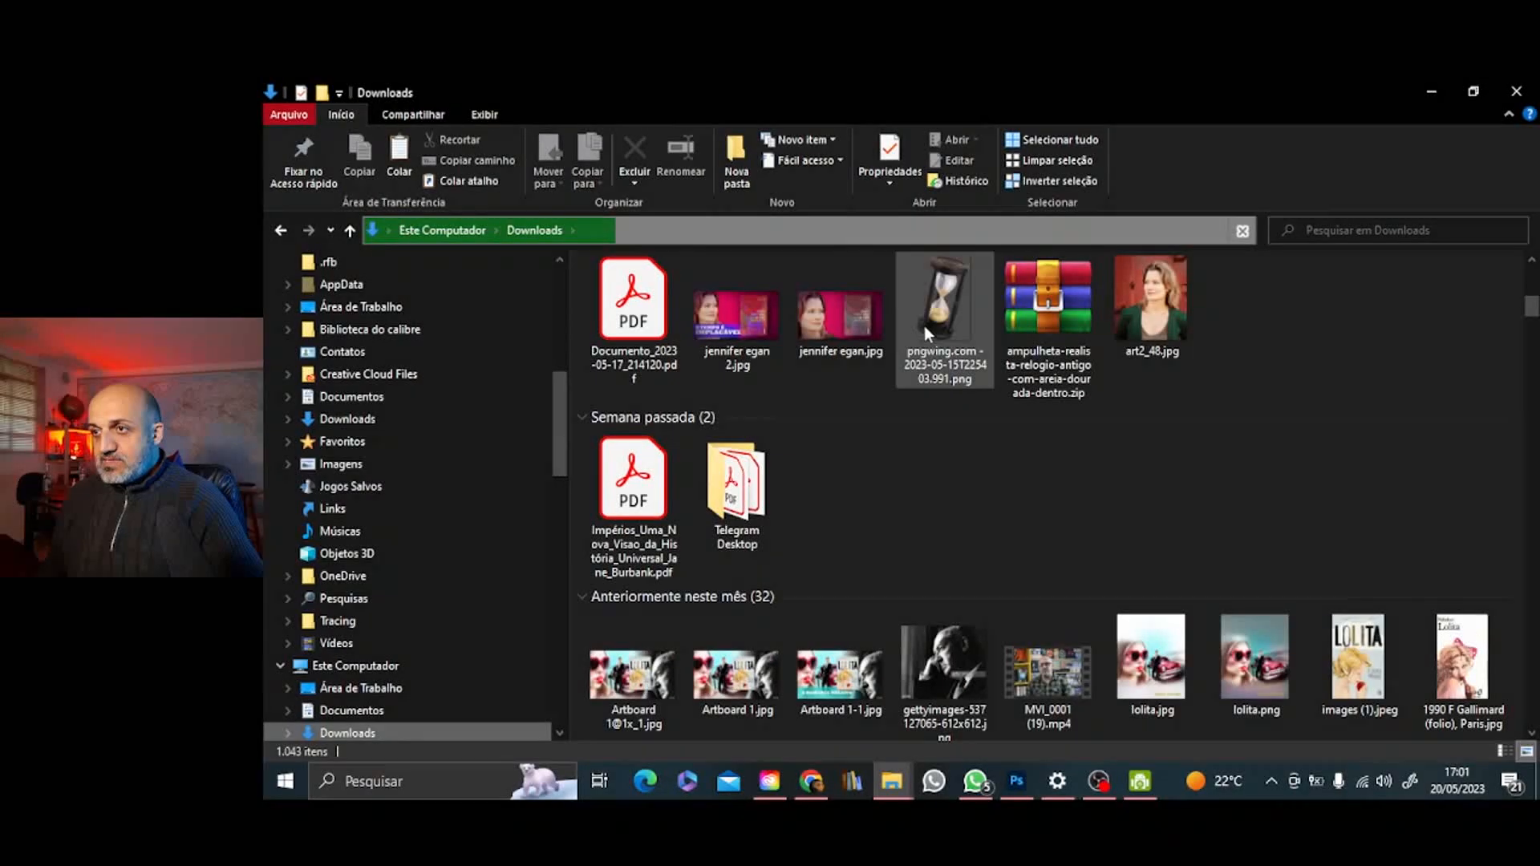
scroll(860, 377, up, 3)
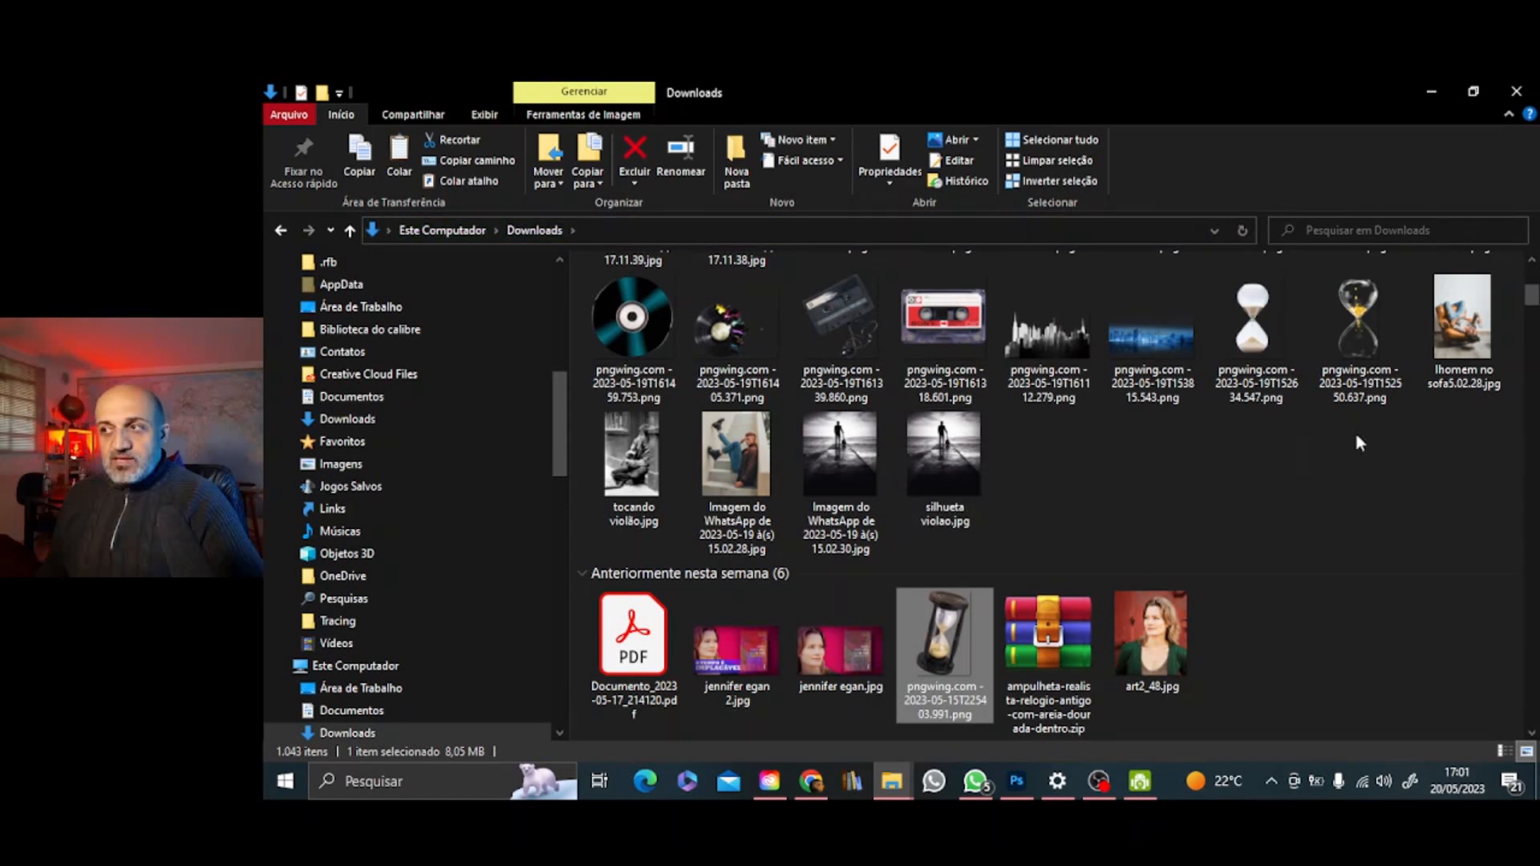
click(1356, 321)
click(1009, 795)
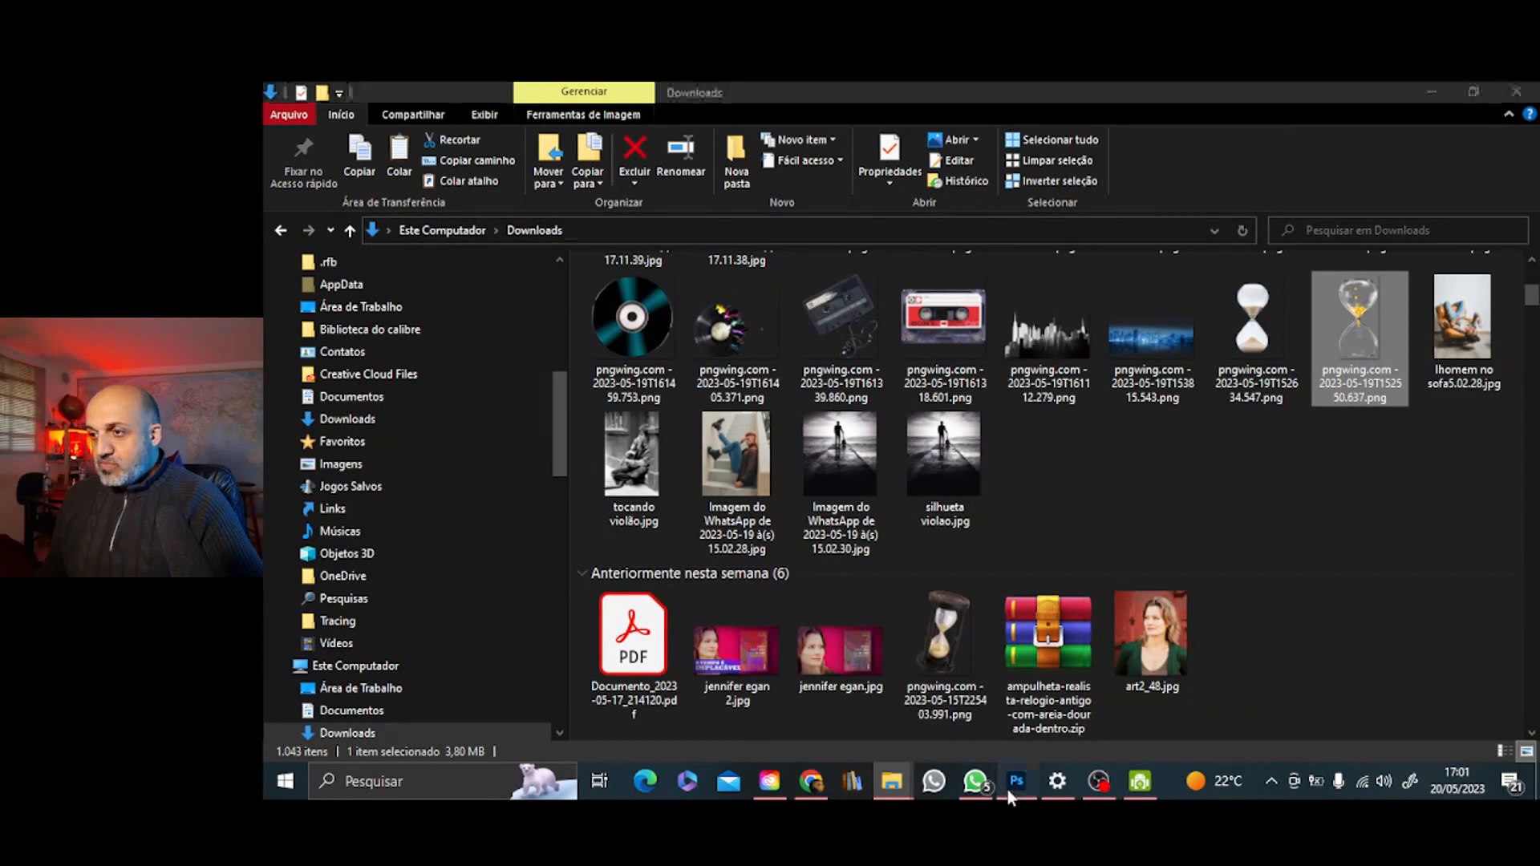
Place the gold-coin hourglass image from Downloads on the Photoshop canvas and commit it as a layer
mouse_move(892, 781)
click(1003, 707)
scroll(850, 409, up, 5)
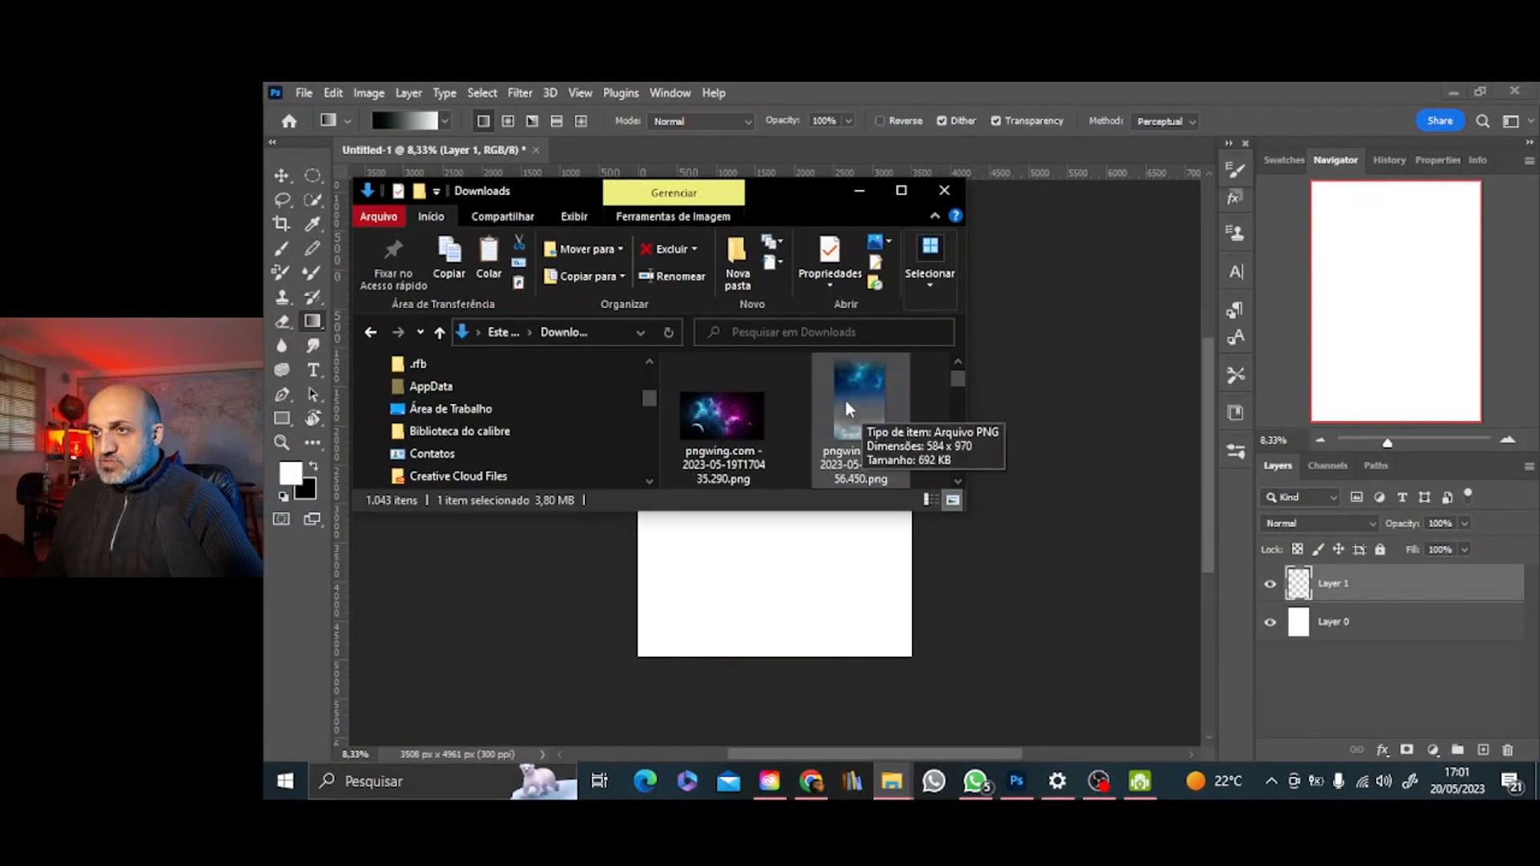
scroll(851, 407, up, 7)
scroll(849, 410, down, 8)
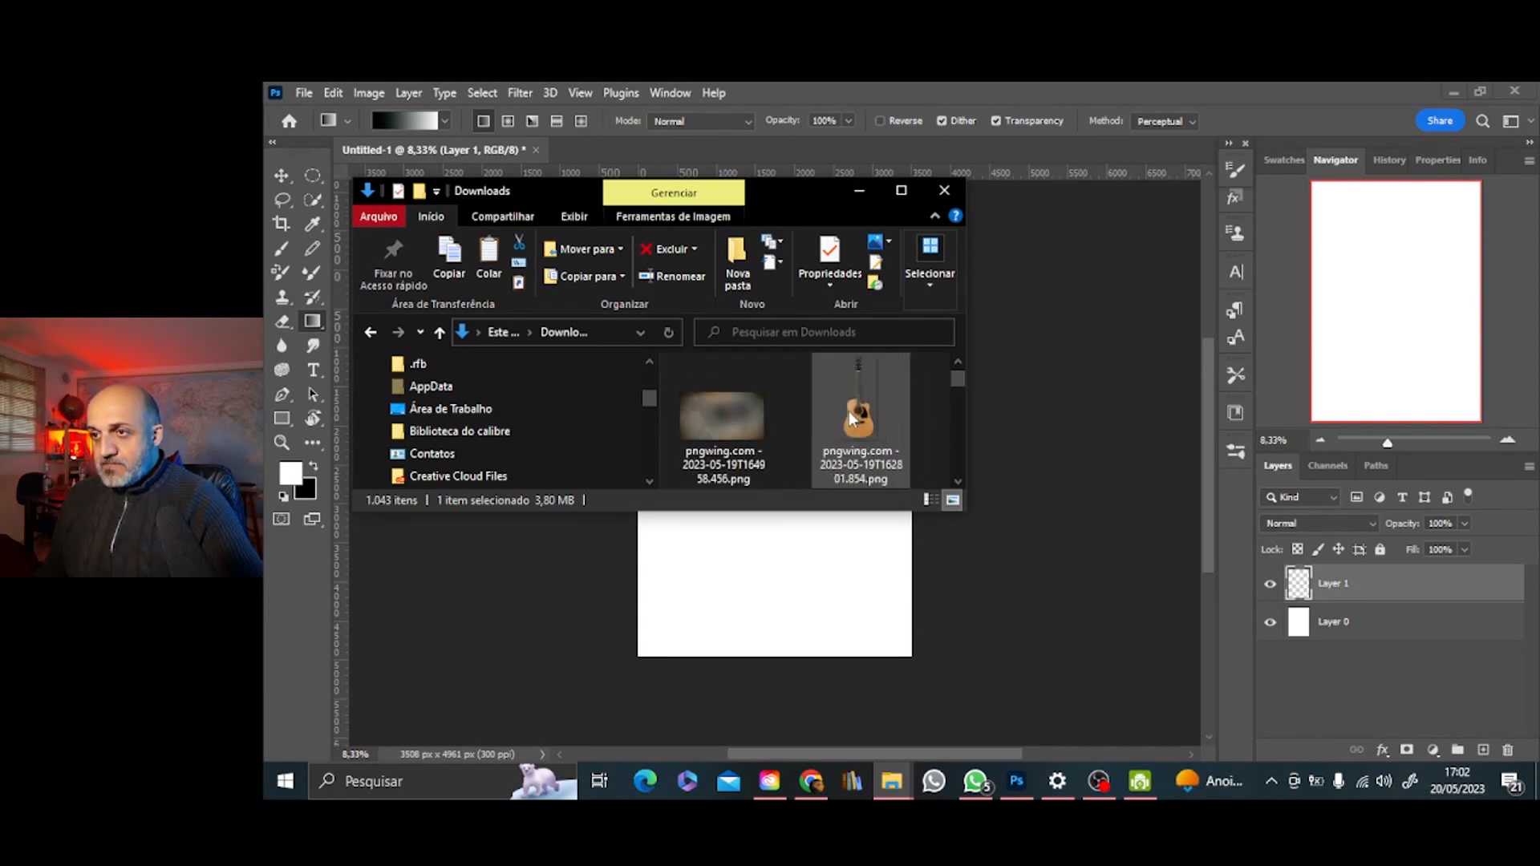
scroll(849, 411, up, 2)
drag(849, 413, 1049, 446)
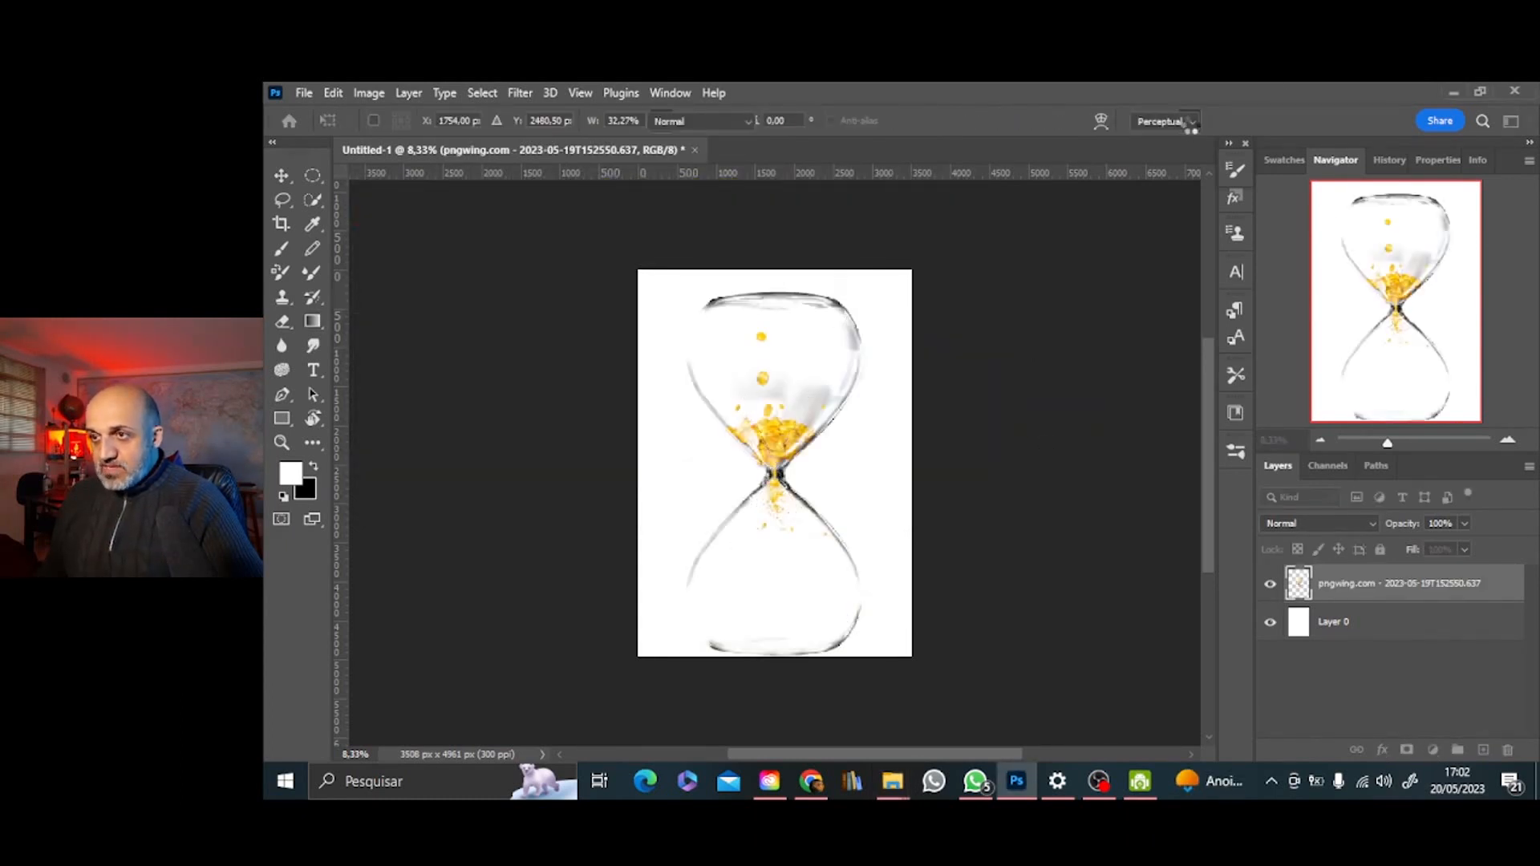
click(1190, 126)
Enlarge the hourglass layer to about 34.65% so it fills the page height, keeping it centred horizontally
key(ctrl+t)
drag(869, 271, 883, 241)
drag(833, 323, 826, 324)
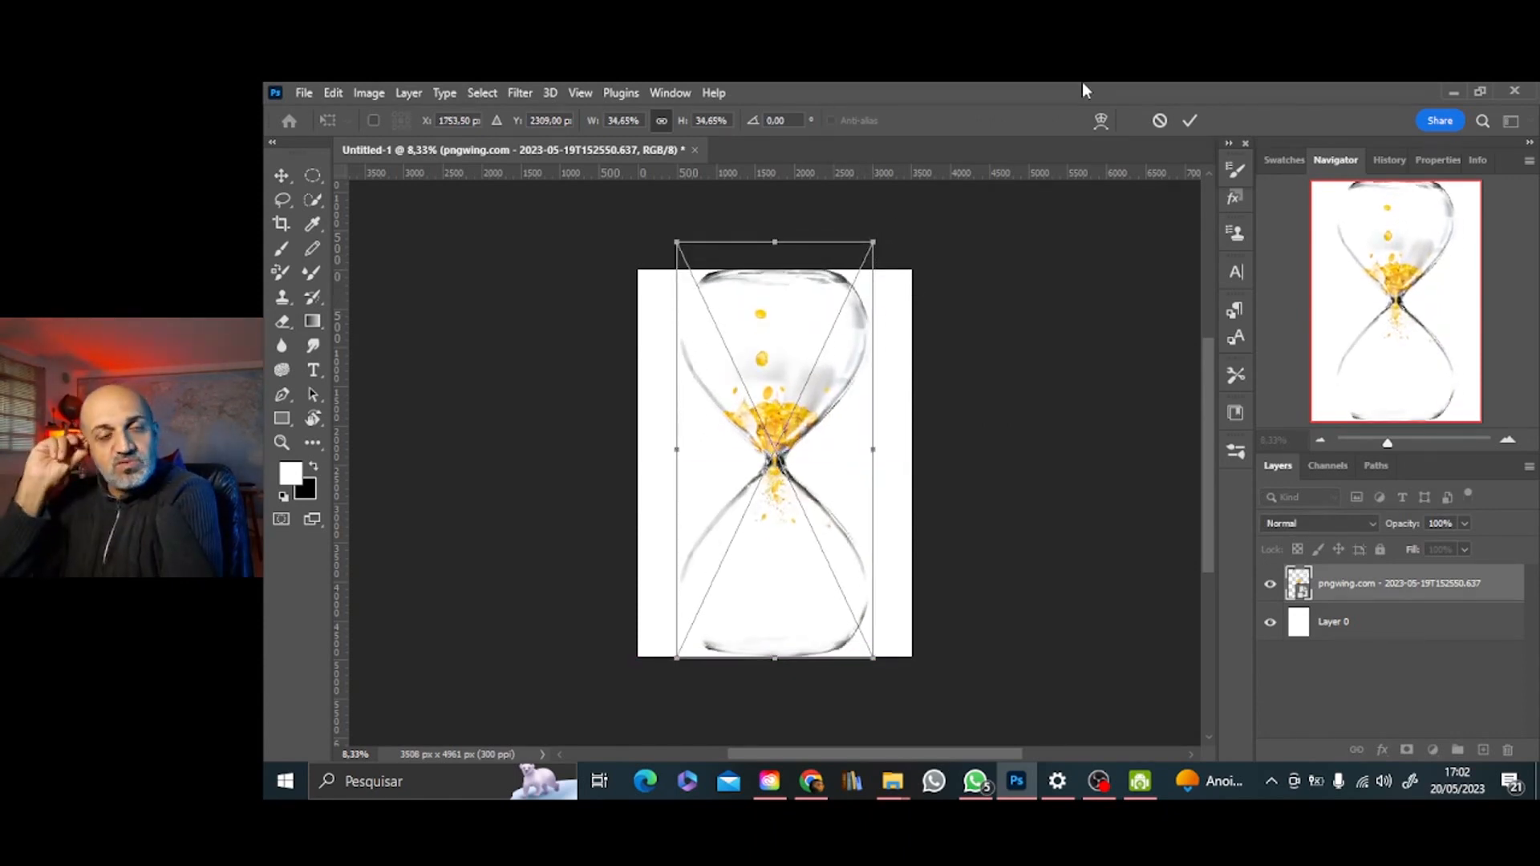
click(1190, 120)
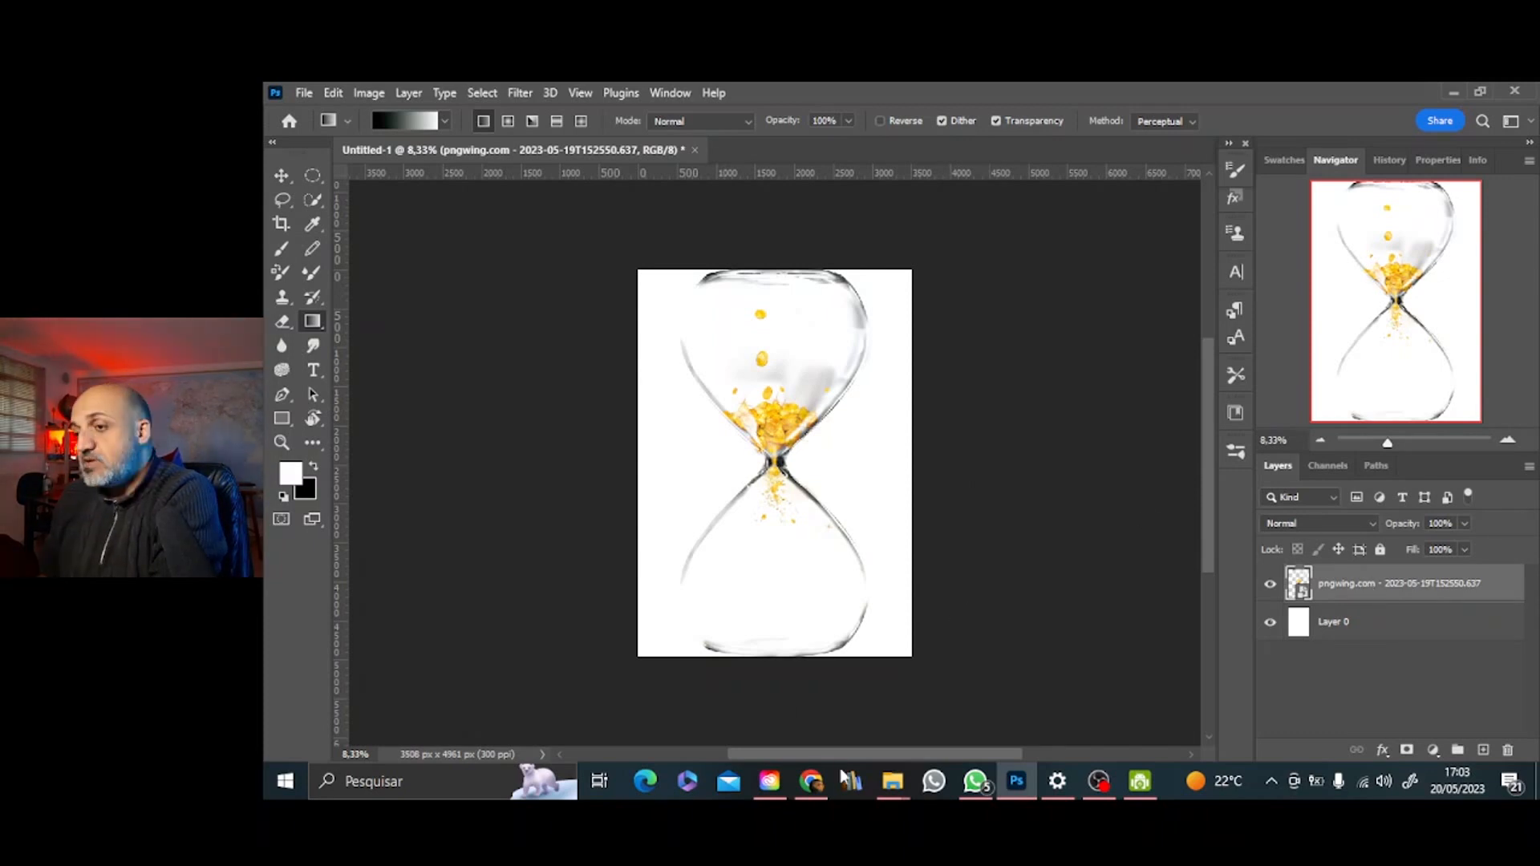
click(304, 92)
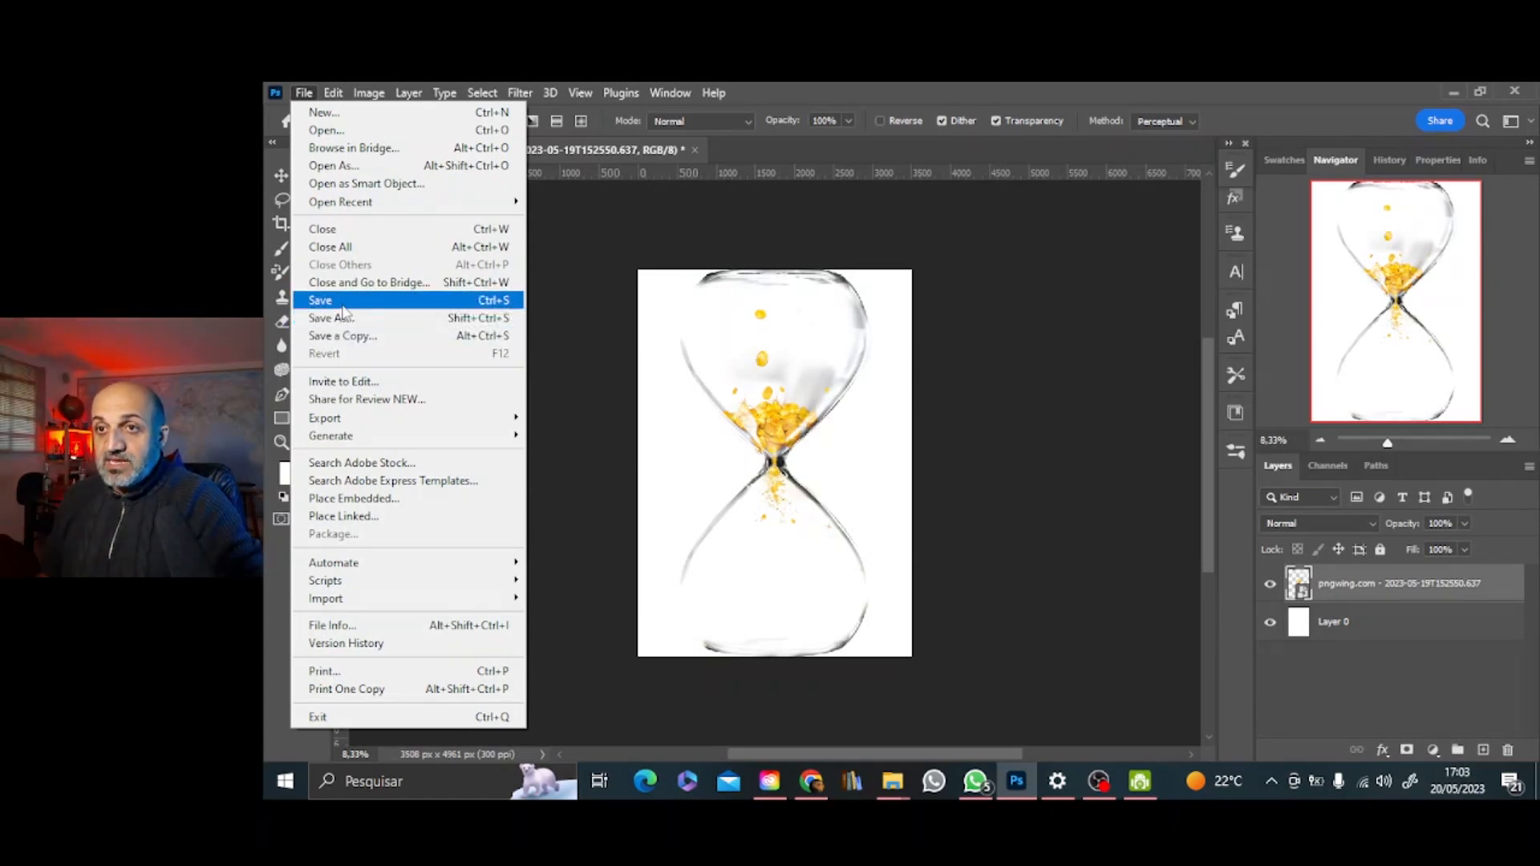
click(373, 133)
click(1235, 660)
Place the photo of the man lying on the stairs from Downloads and move it over the hourglass's upper bulb
click(892, 781)
click(794, 698)
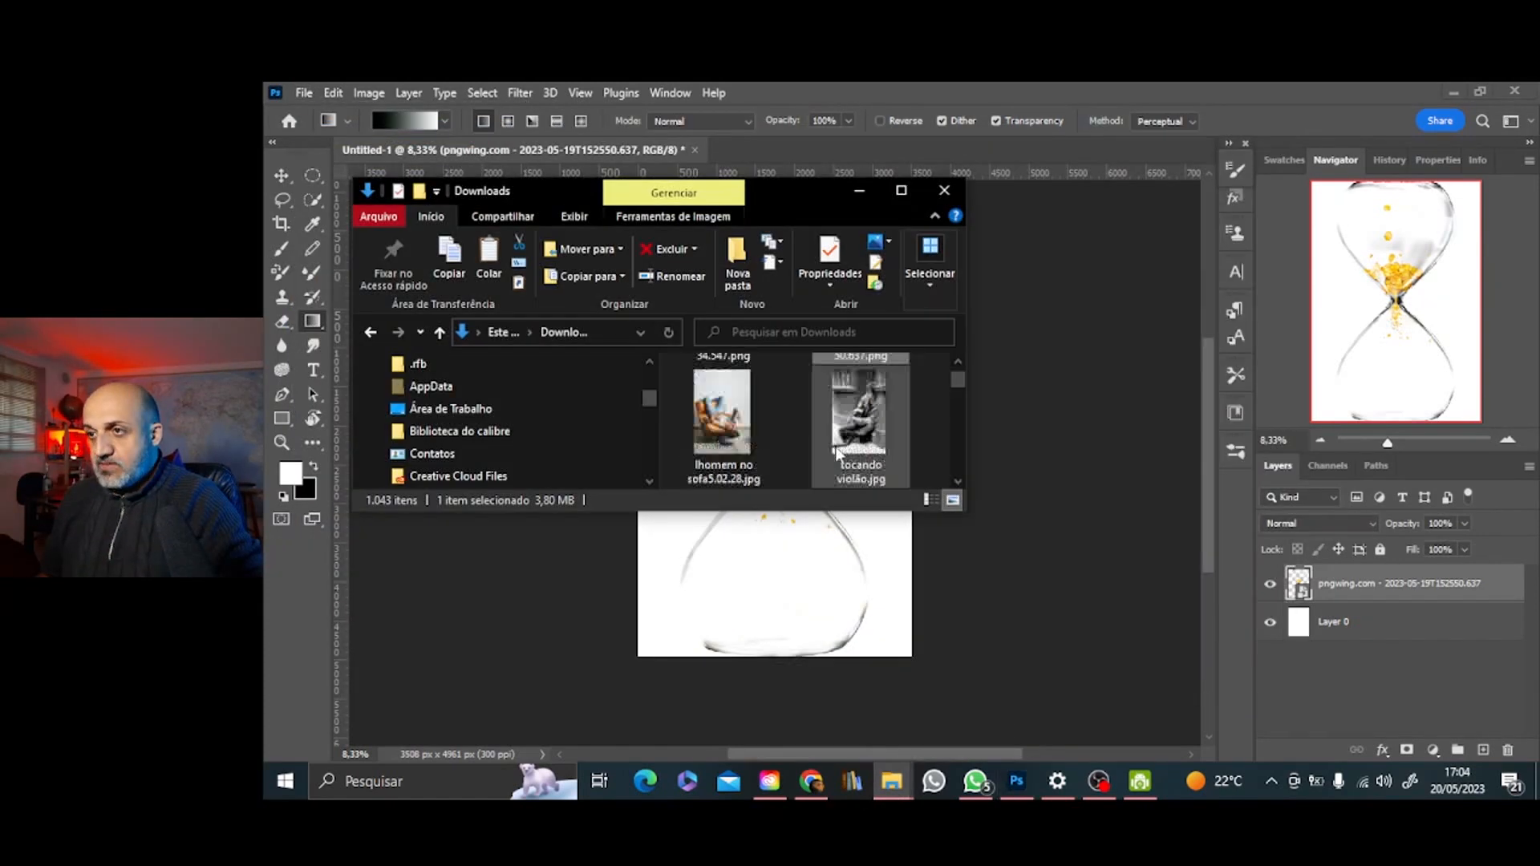
scroll(782, 426, down, 3)
click(969, 422)
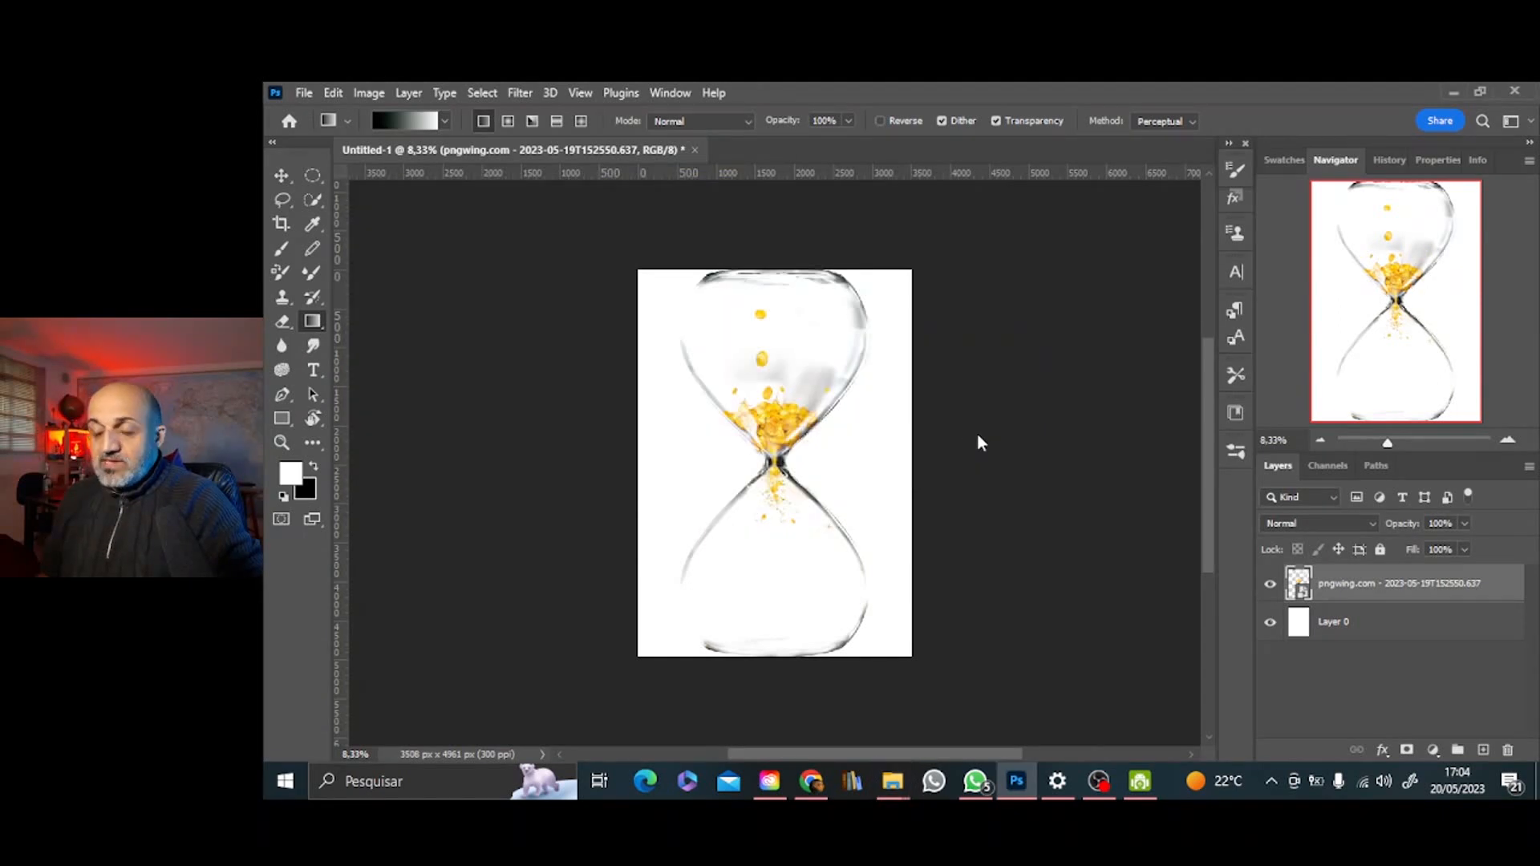
click(1191, 120)
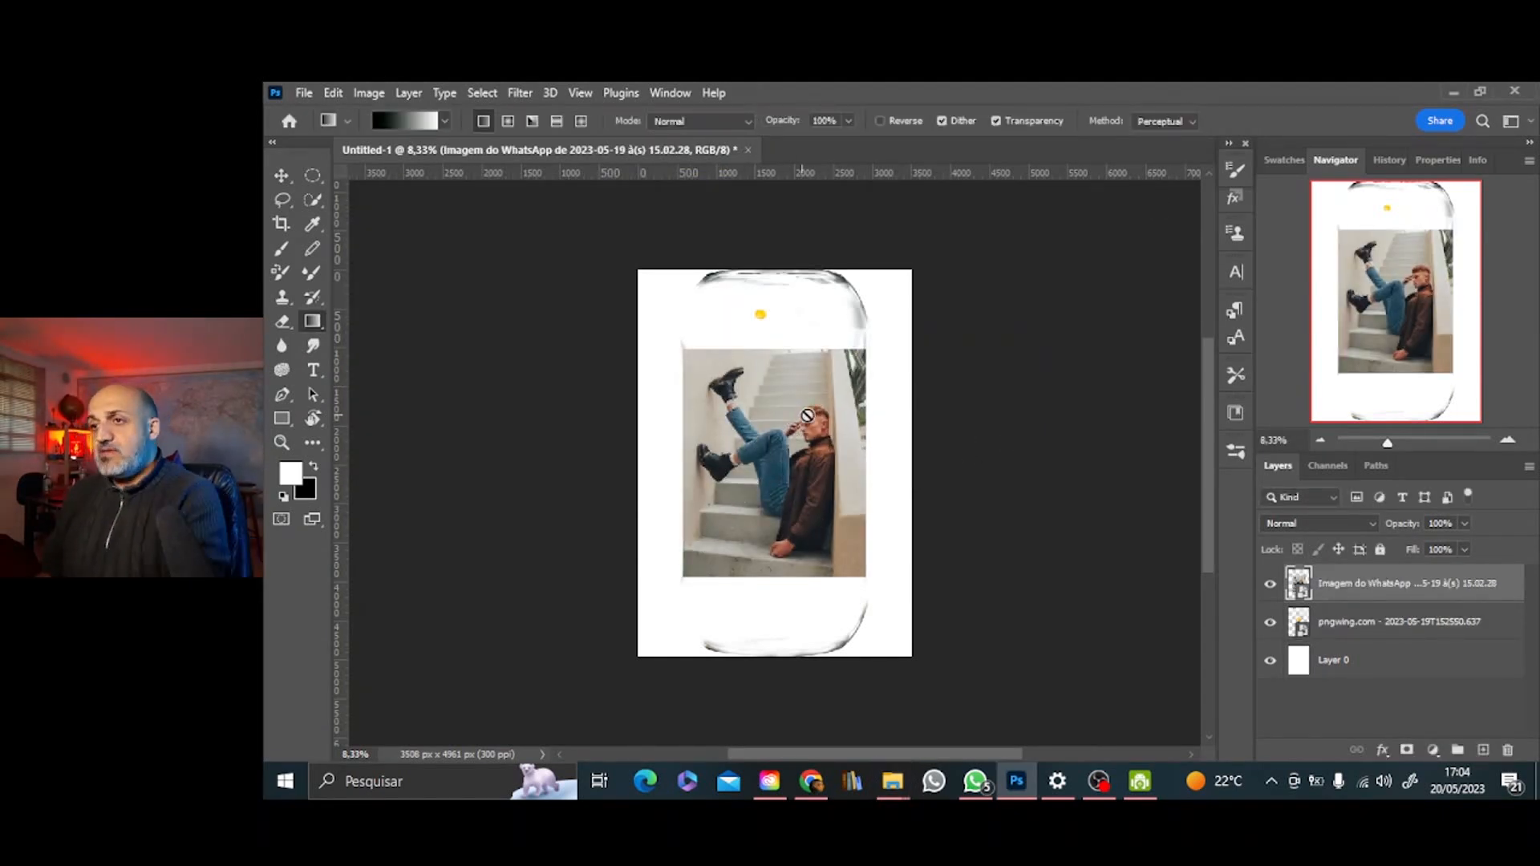
drag(830, 459, 836, 405)
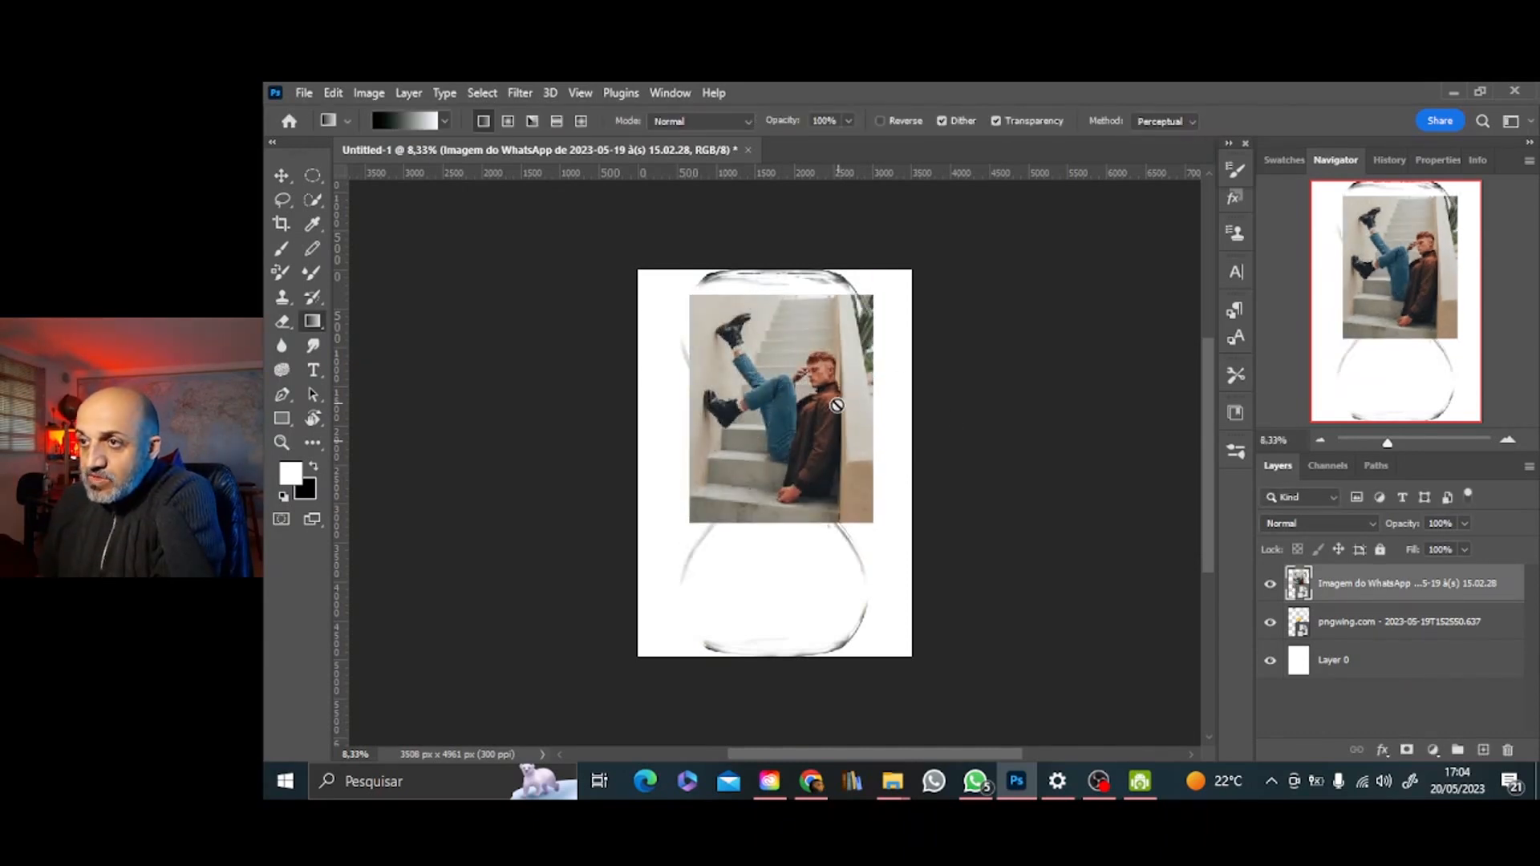
Select the man as the photo's subject and add a layer mask that hides the stairs background
click(483, 92)
click(533, 310)
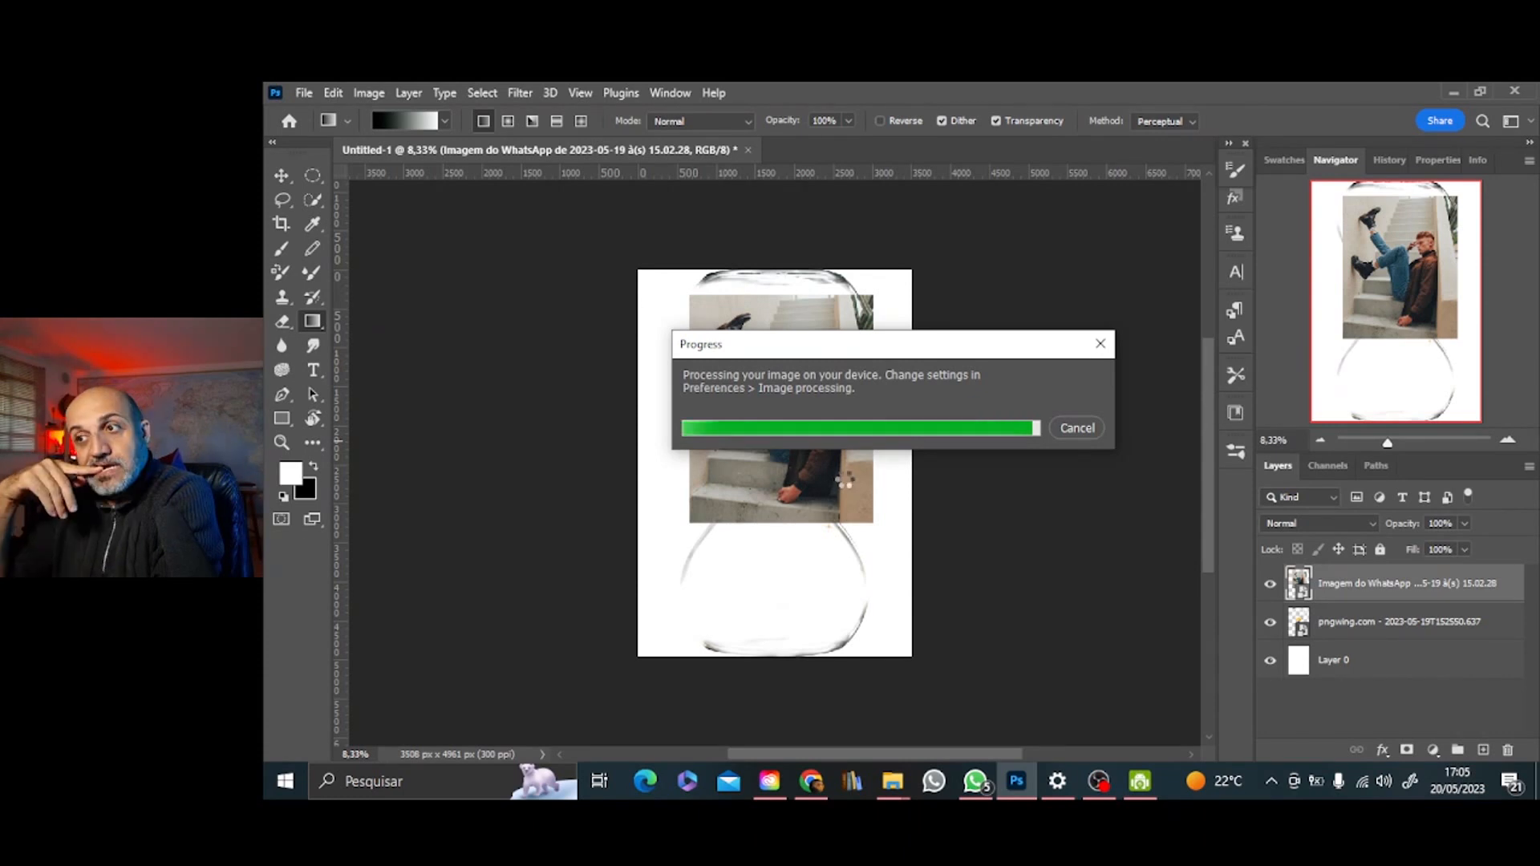
click(1508, 441)
click(1507, 440)
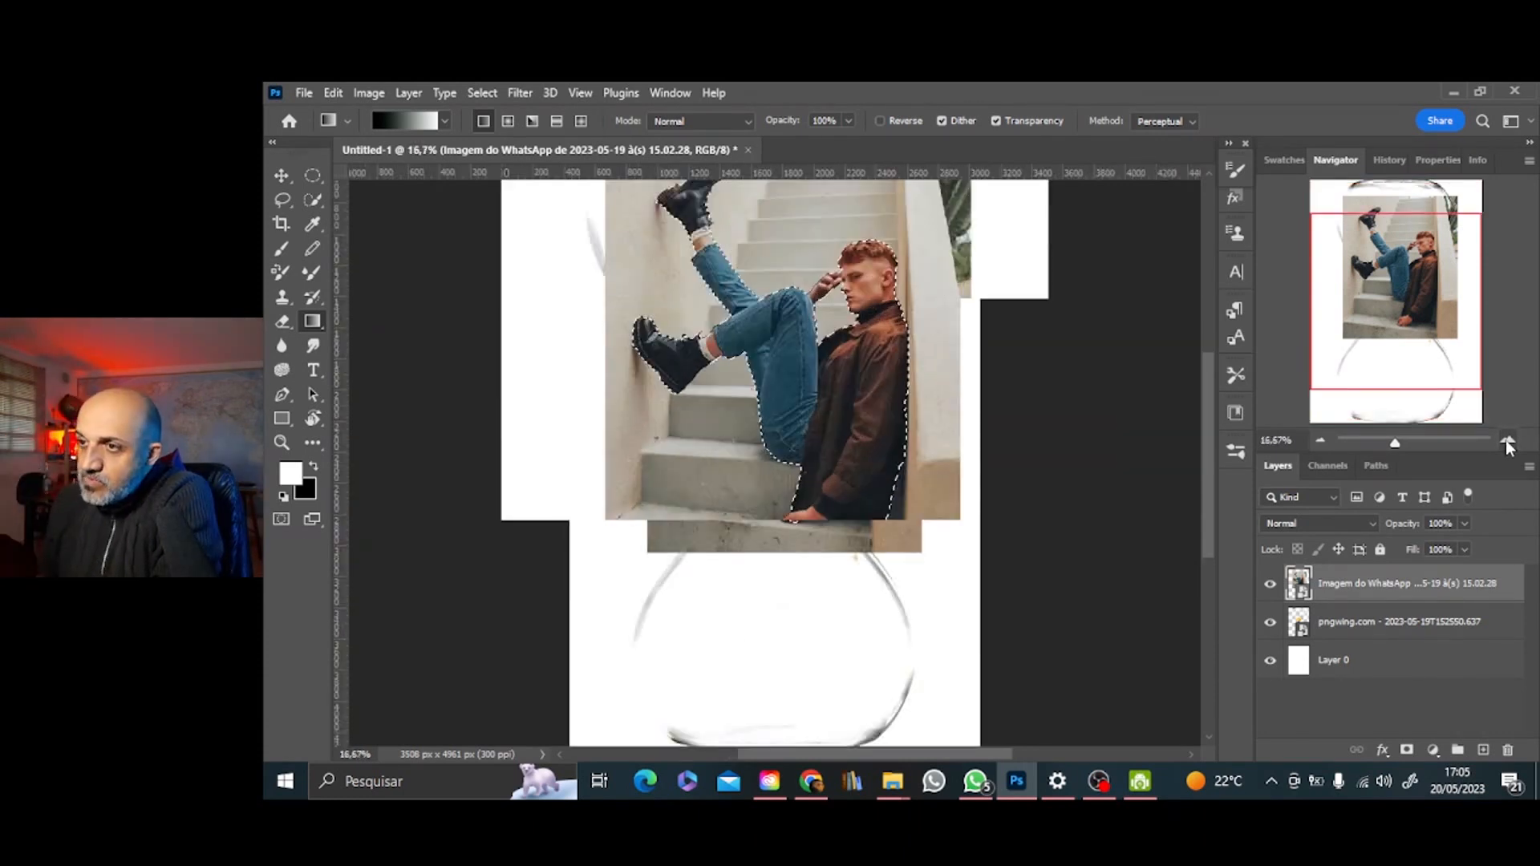
click(1508, 440)
drag(1401, 309, 1404, 260)
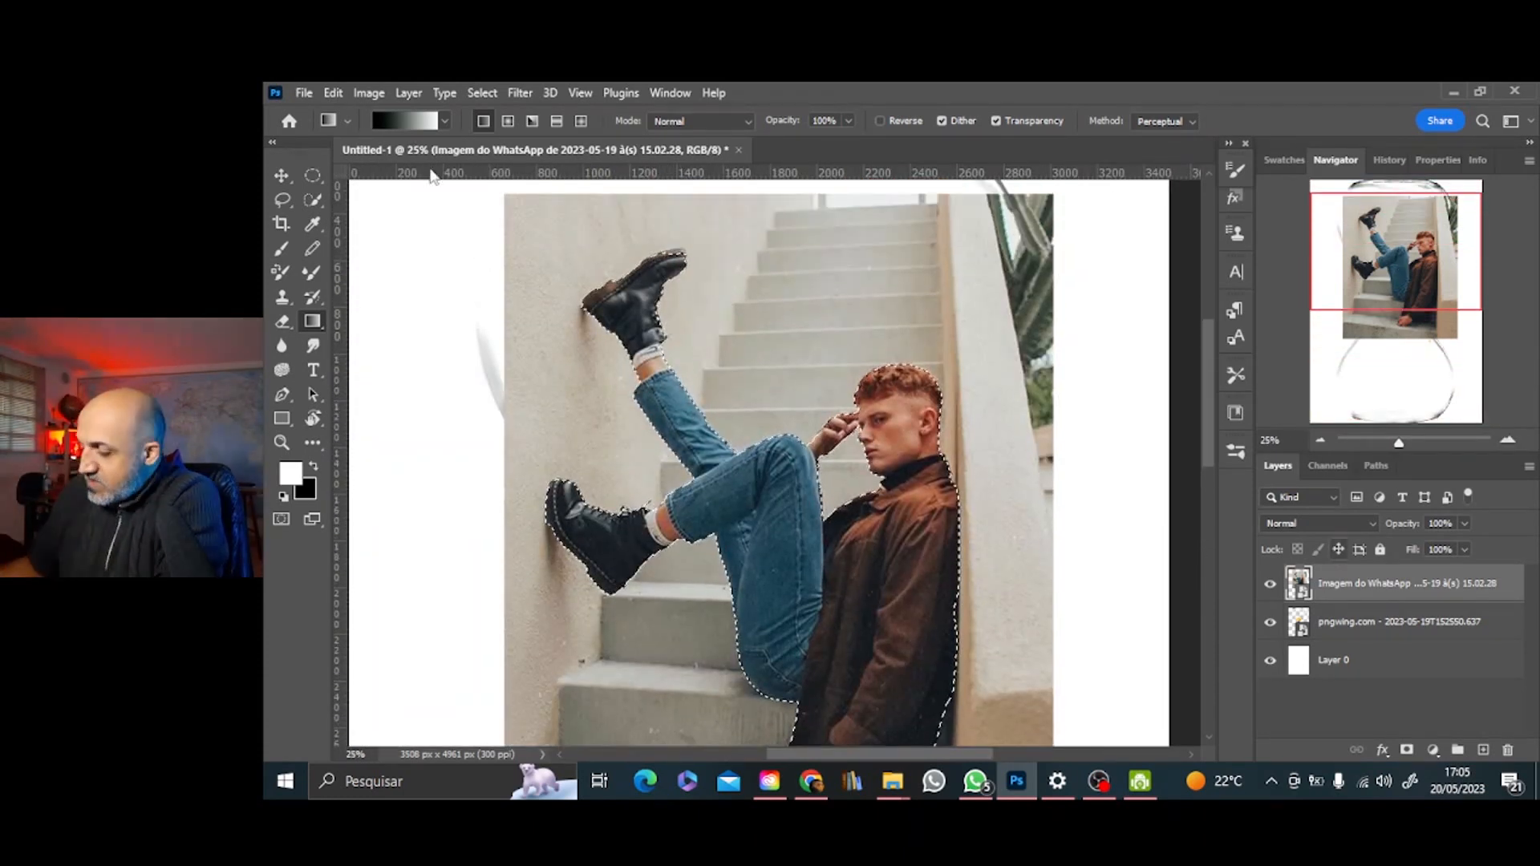
key(w)
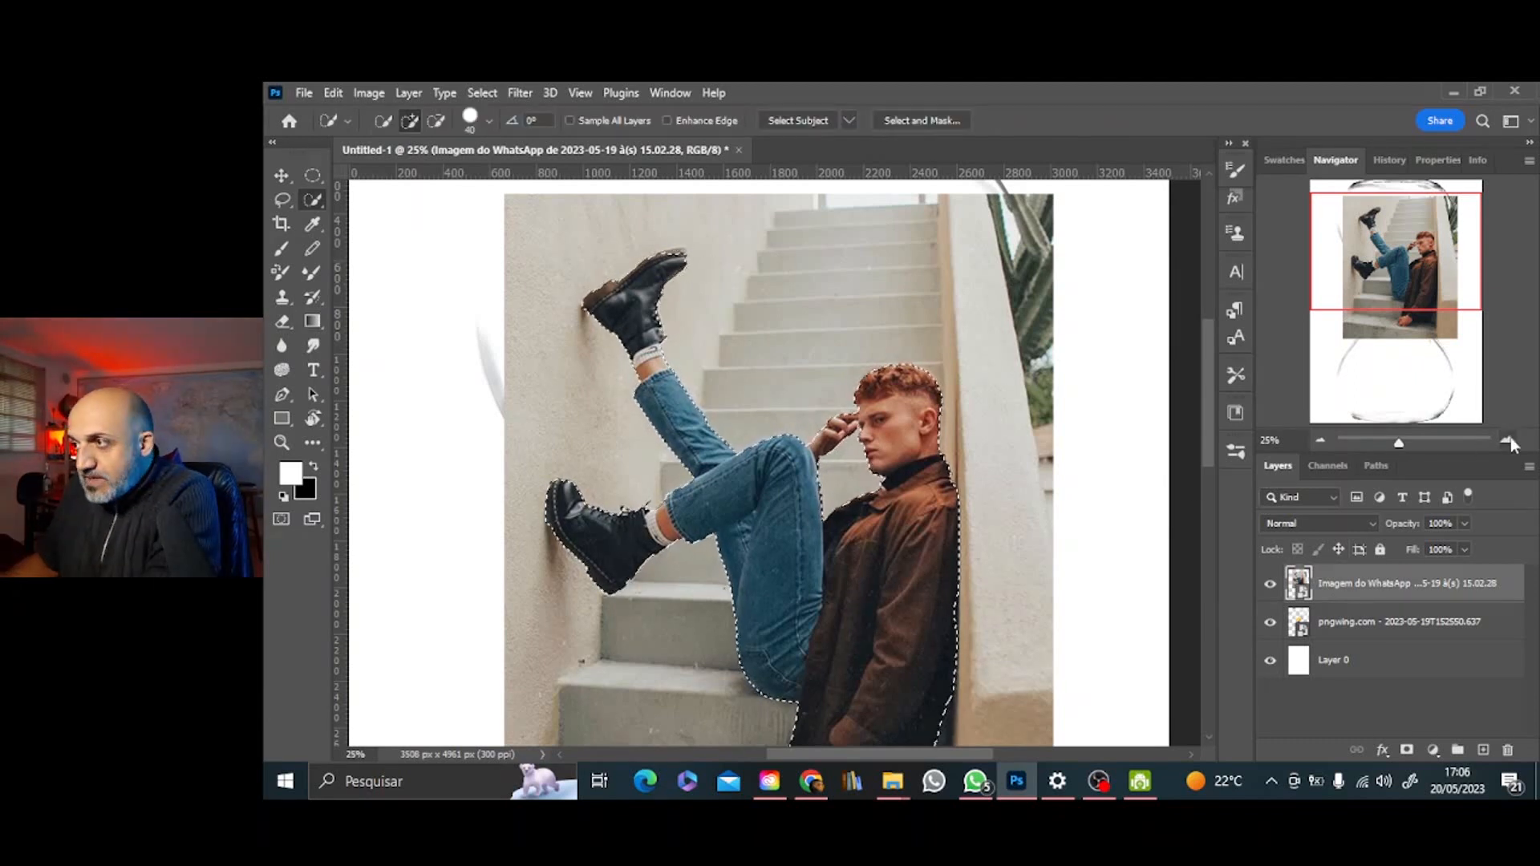
click(1507, 440)
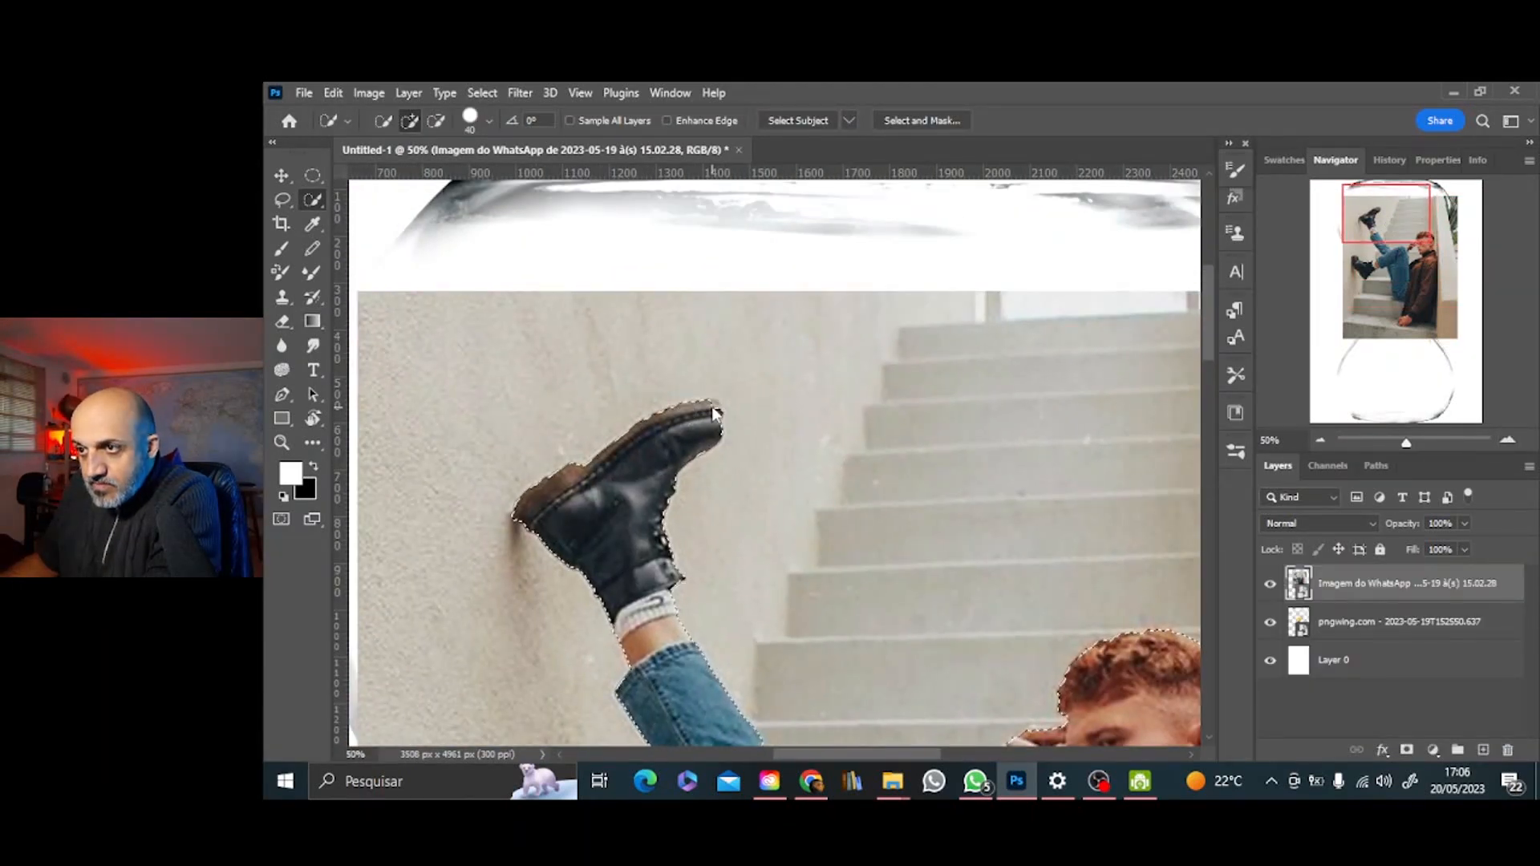
drag(1387, 215, 1410, 262)
click(1408, 751)
Scale the masked man to about 104.94% and position him over the hourglass's upper bulb
key(ctrl+minus)
key(ctrl+minus)
key(ctrl+minus)
key(ctrl+t)
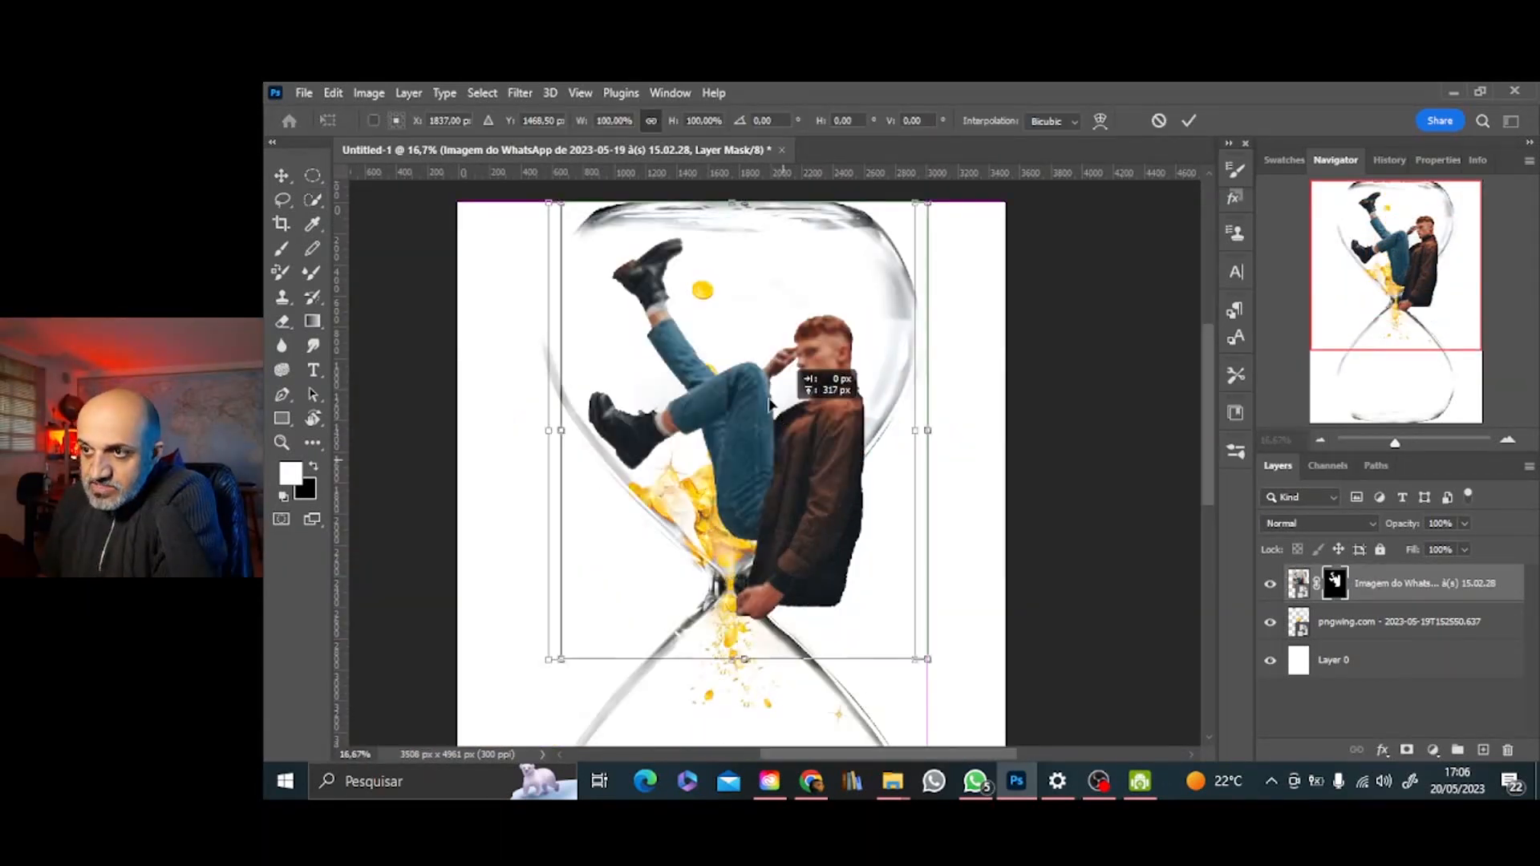
drag(783, 456, 760, 399)
drag(902, 187, 920, 172)
drag(819, 339, 797, 352)
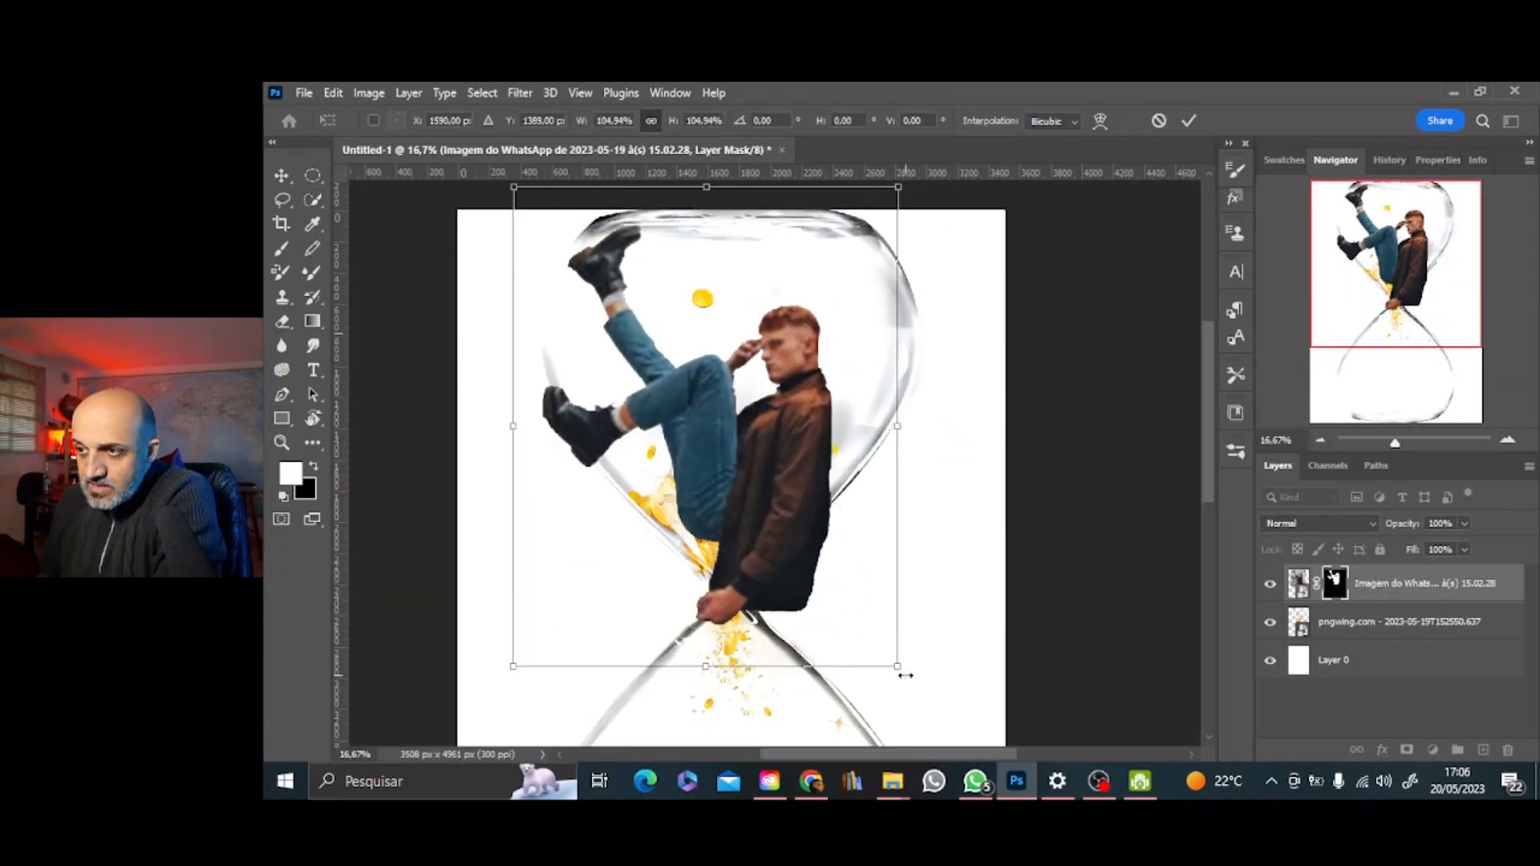
Rotate the man about -2.73°, shift him inside the upper bulb and apply the transformation
drag(908, 689, 811, 551)
drag(758, 395, 784, 371)
click(1319, 442)
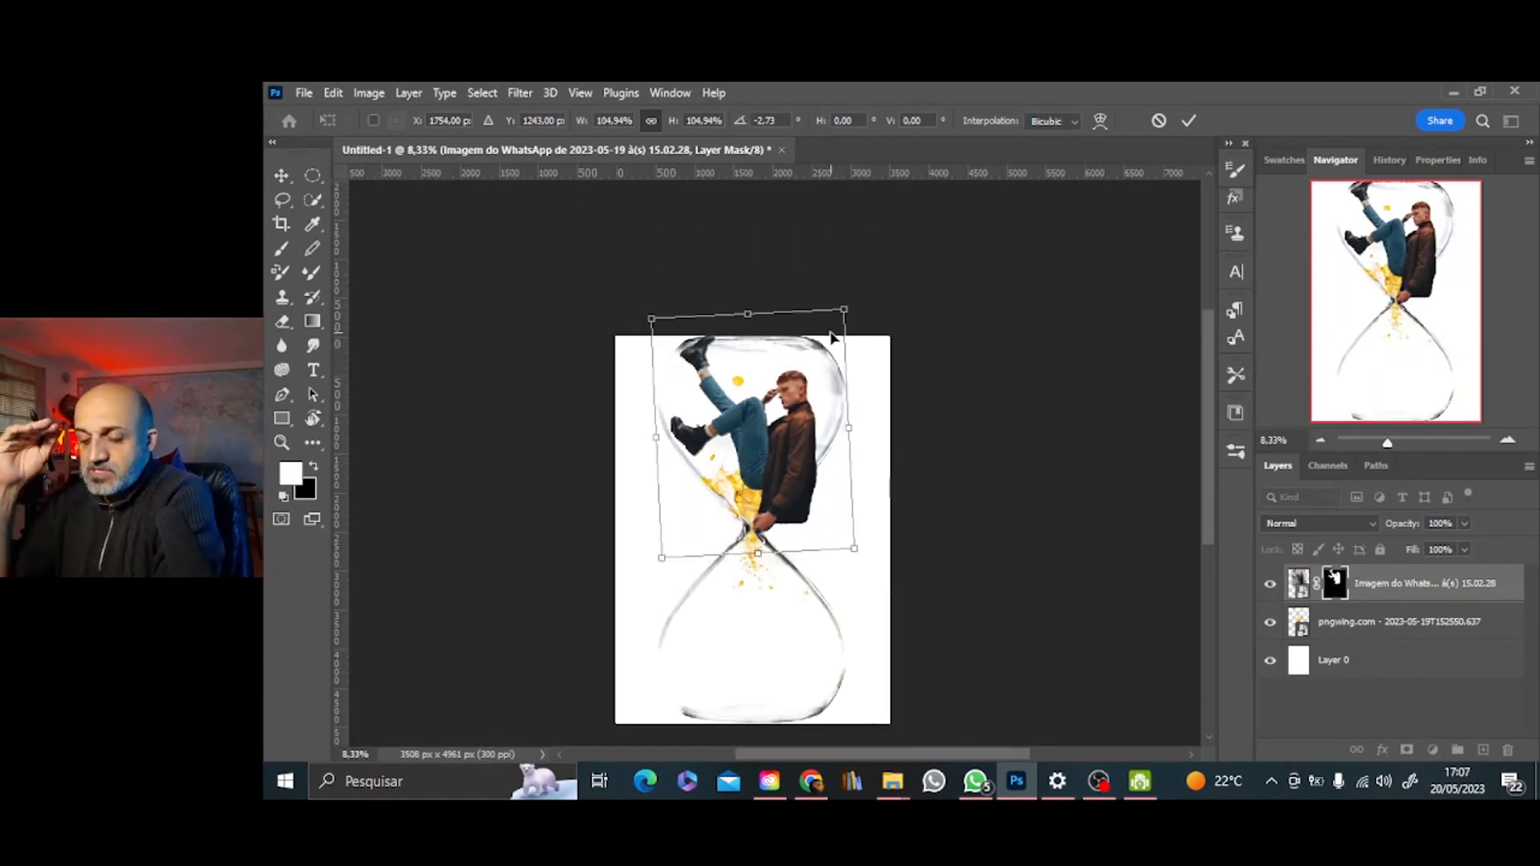
click(1508, 440)
click(1508, 441)
click(1508, 441)
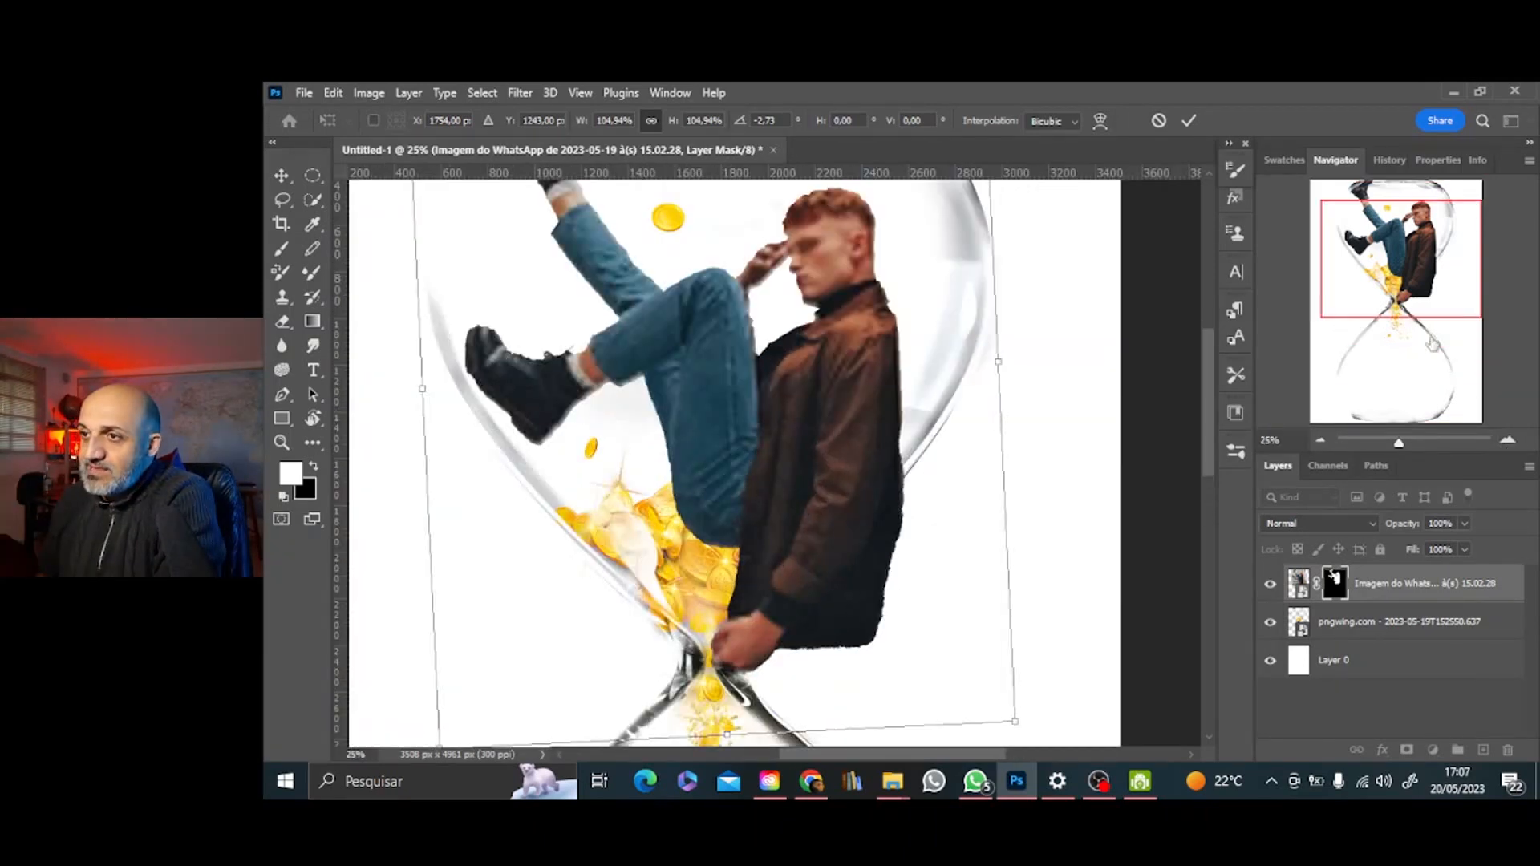
drag(1433, 281, 1381, 302)
click(1189, 121)
Switch to Chrome and search Google Images for "old punk man"
click(811, 781)
click(1047, 98)
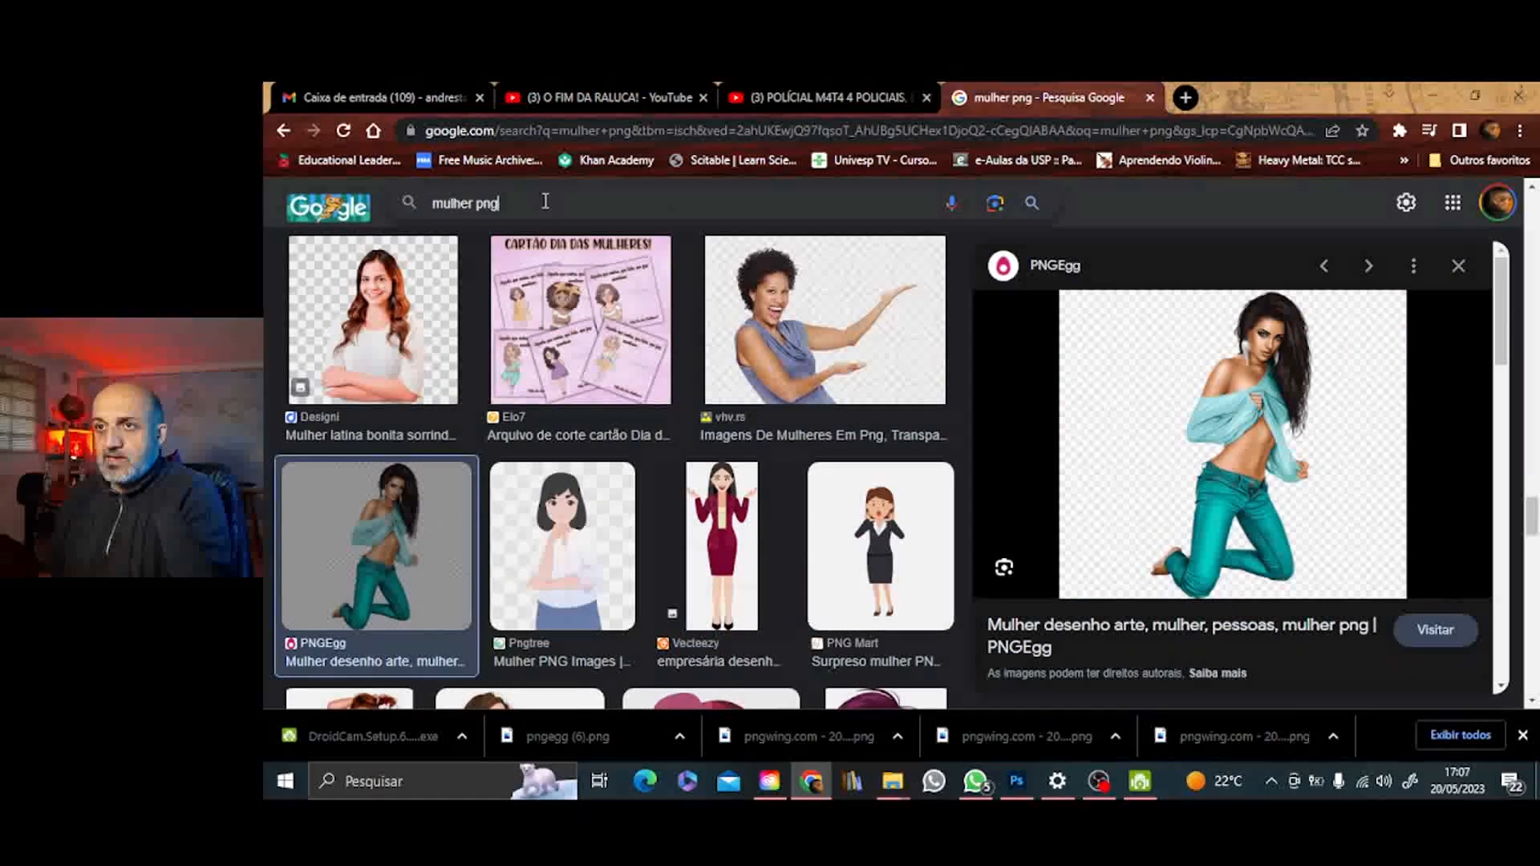
drag(544, 200, 286, 88)
text(old punk man)
key(Return)
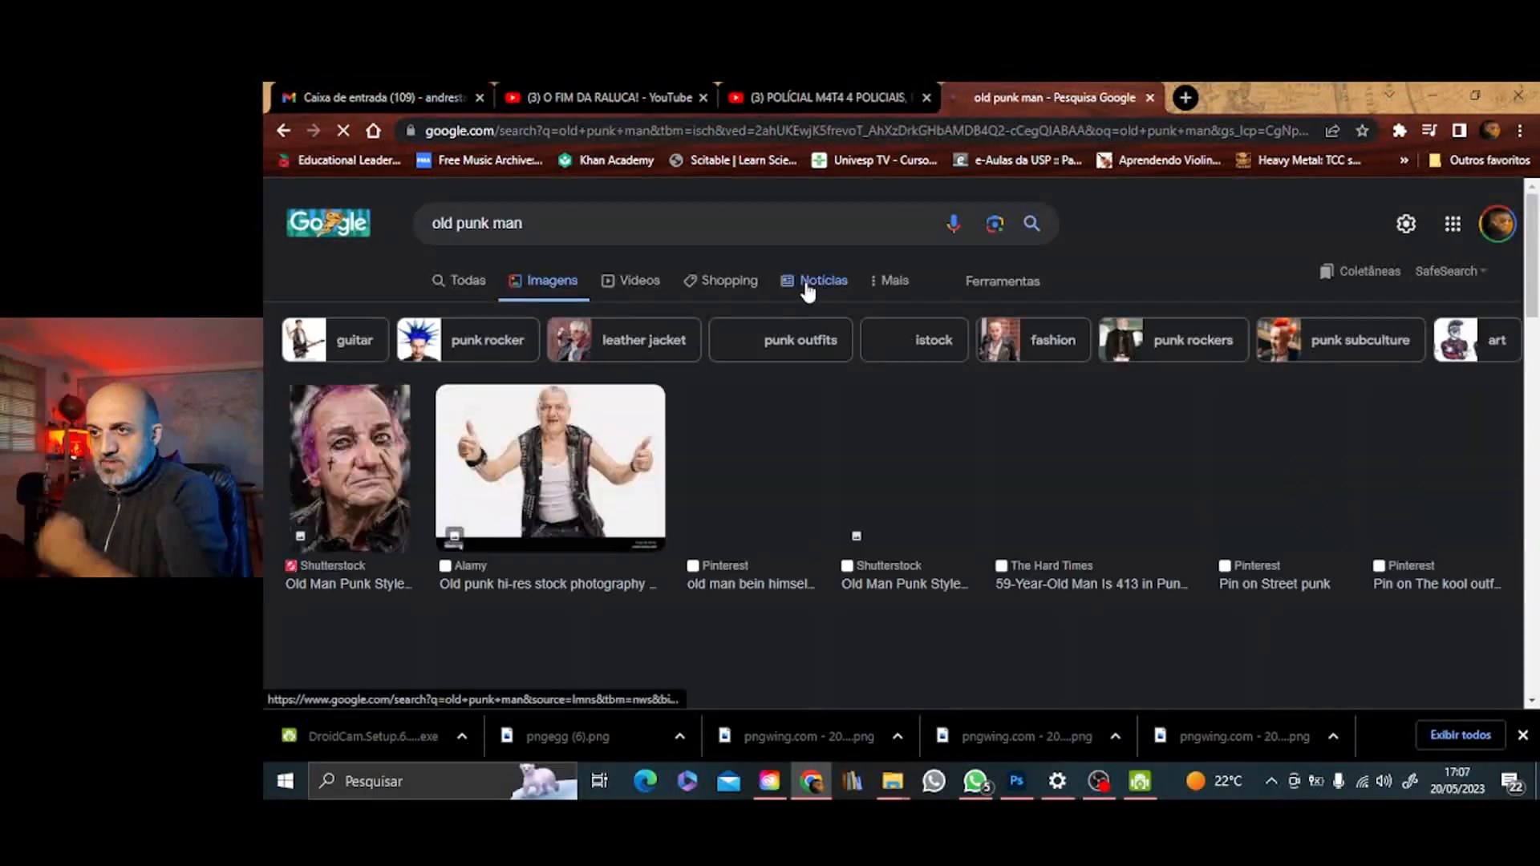
Browse the image results and save the Pinterest photo of the smoking punk with a red mohawk
scroll(1010, 390, down, 3)
click(1356, 450)
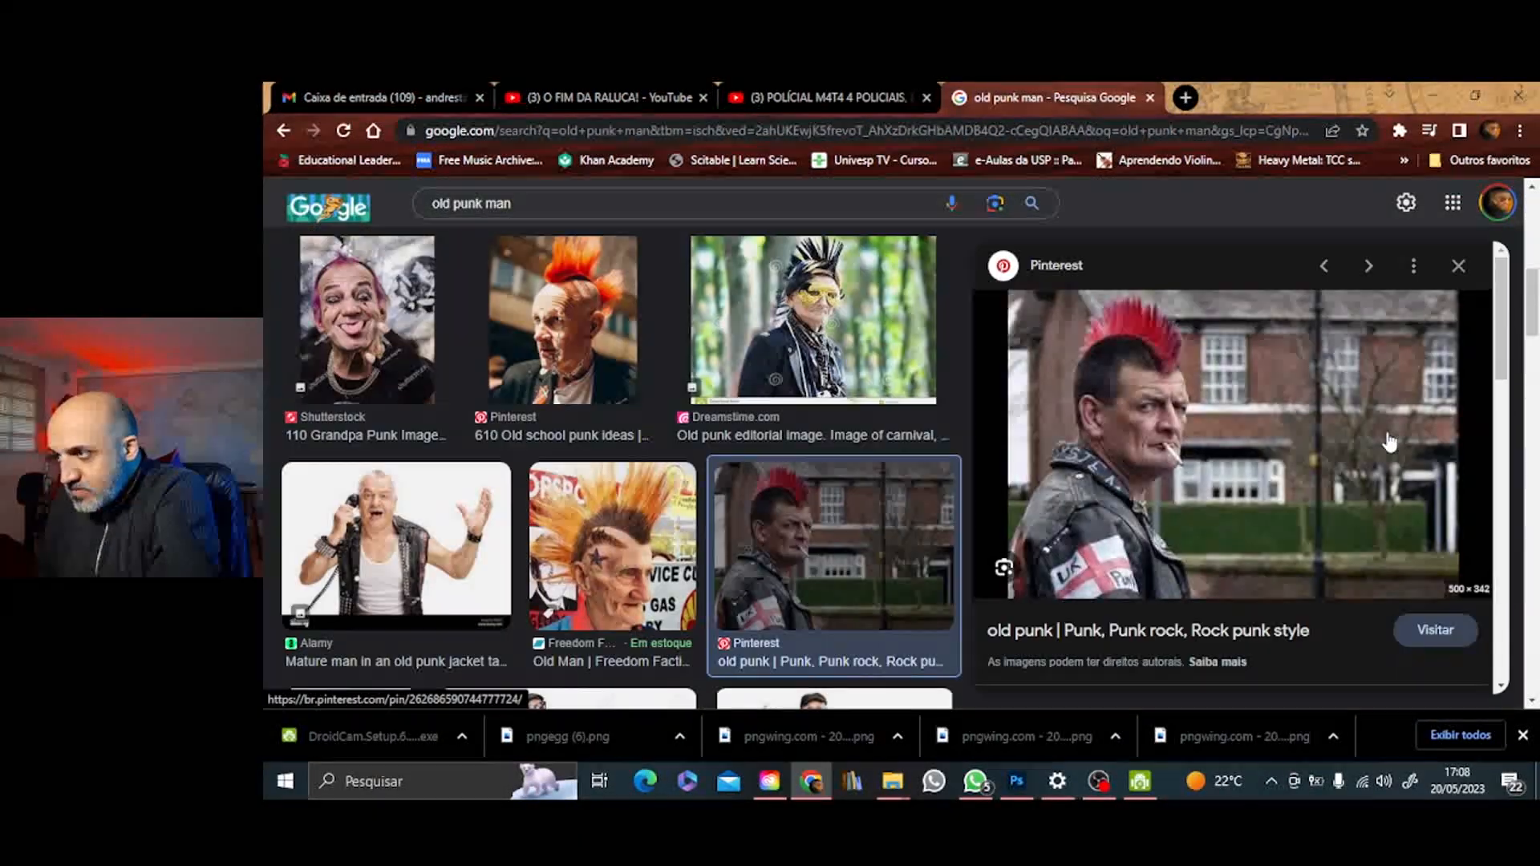
scroll(1256, 432, down, 5)
scroll(807, 484, down, 10)
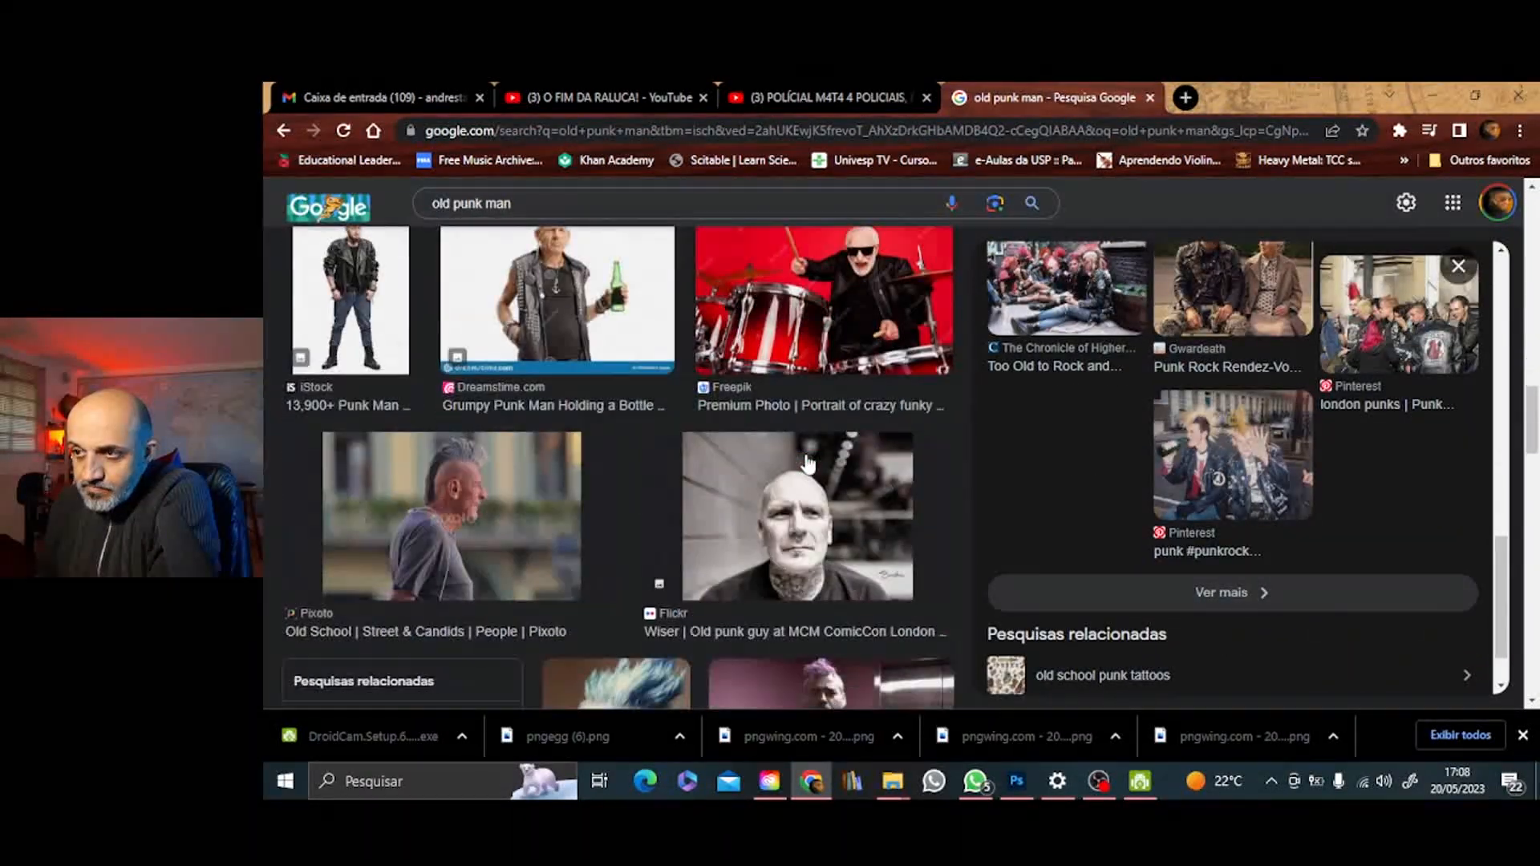
scroll(806, 450, up, 10)
scroll(1375, 433, up, 6)
right_click(1238, 503)
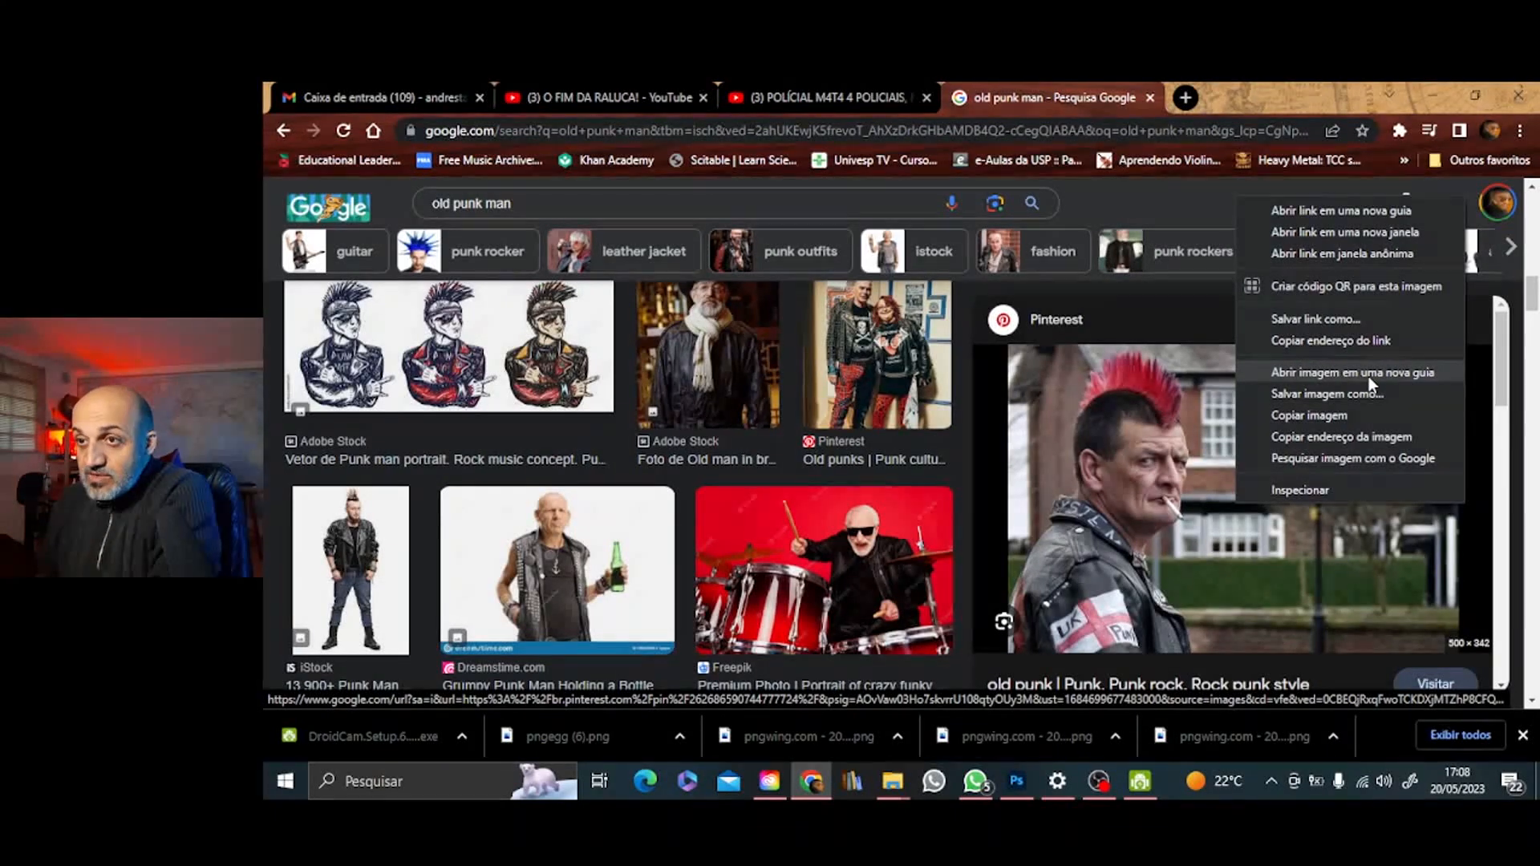
click(1354, 413)
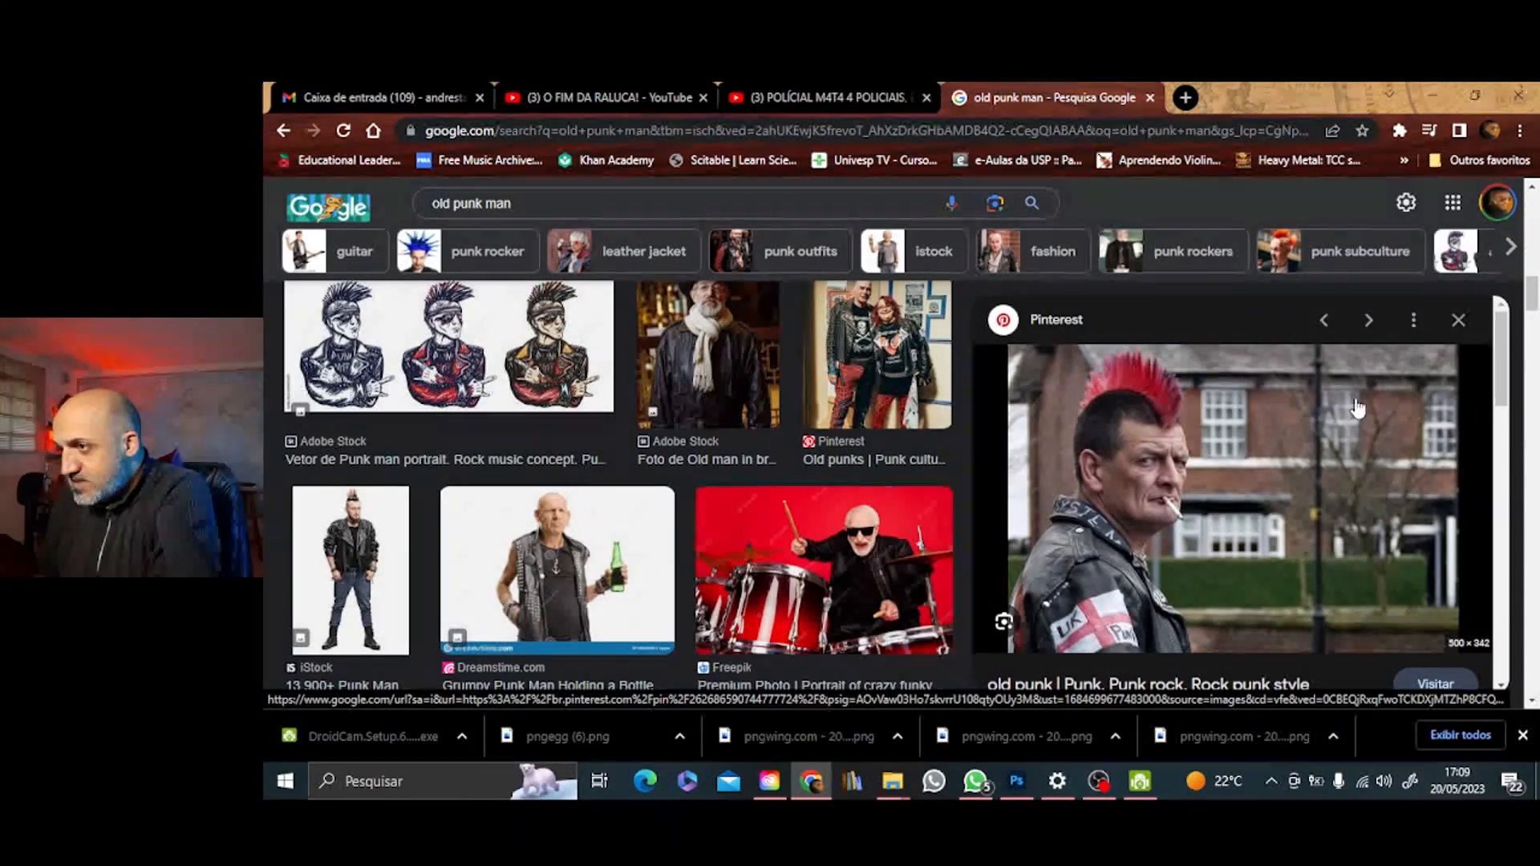
Shorten the image search to "old punk" and run it
scroll(558, 281, up, 10)
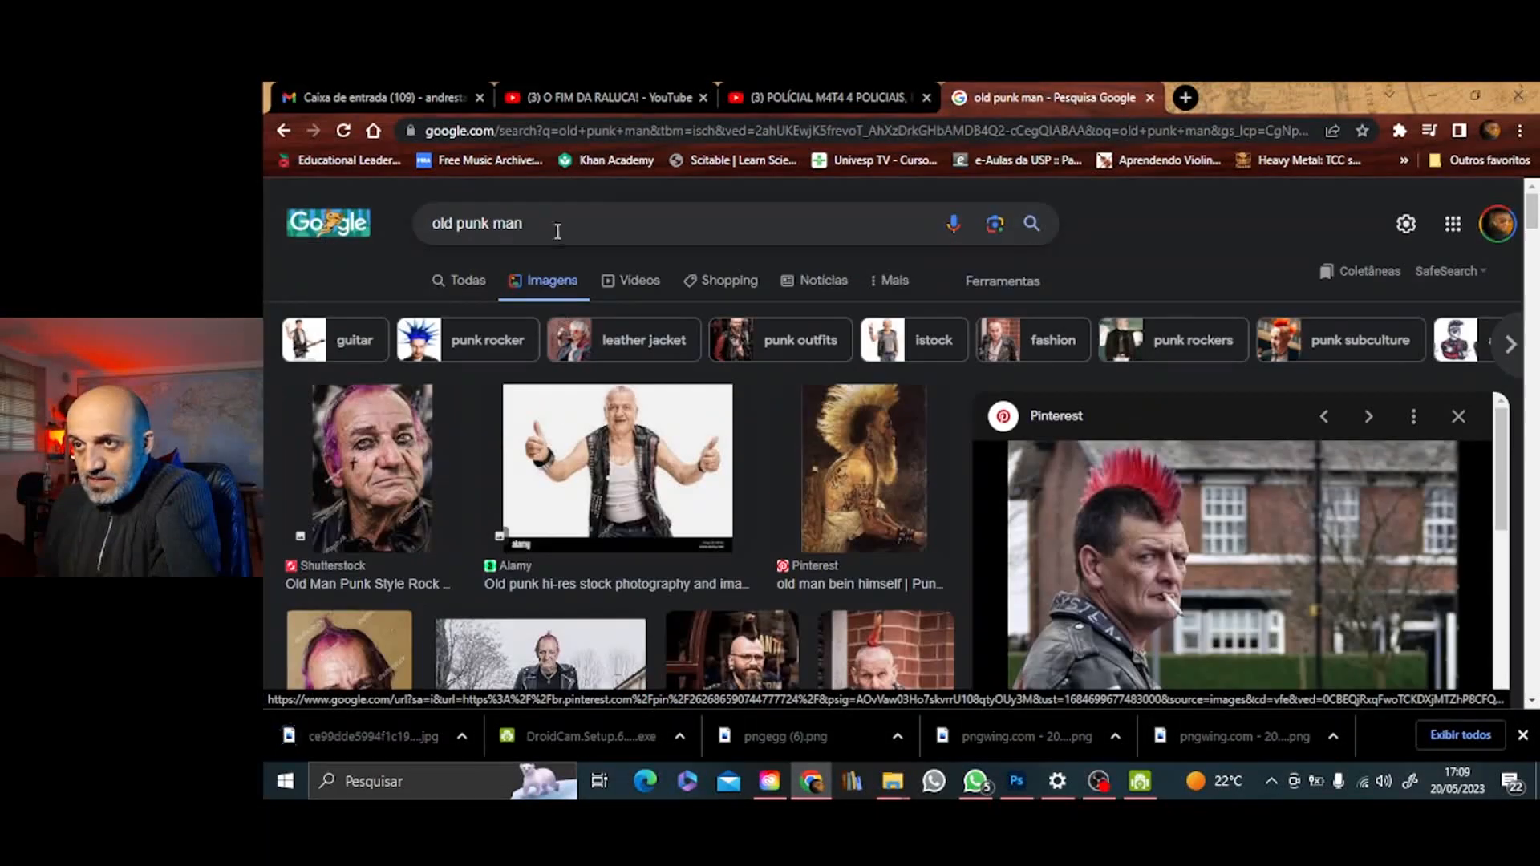
double_click(499, 224)
key(BackSpace)
key(Return)
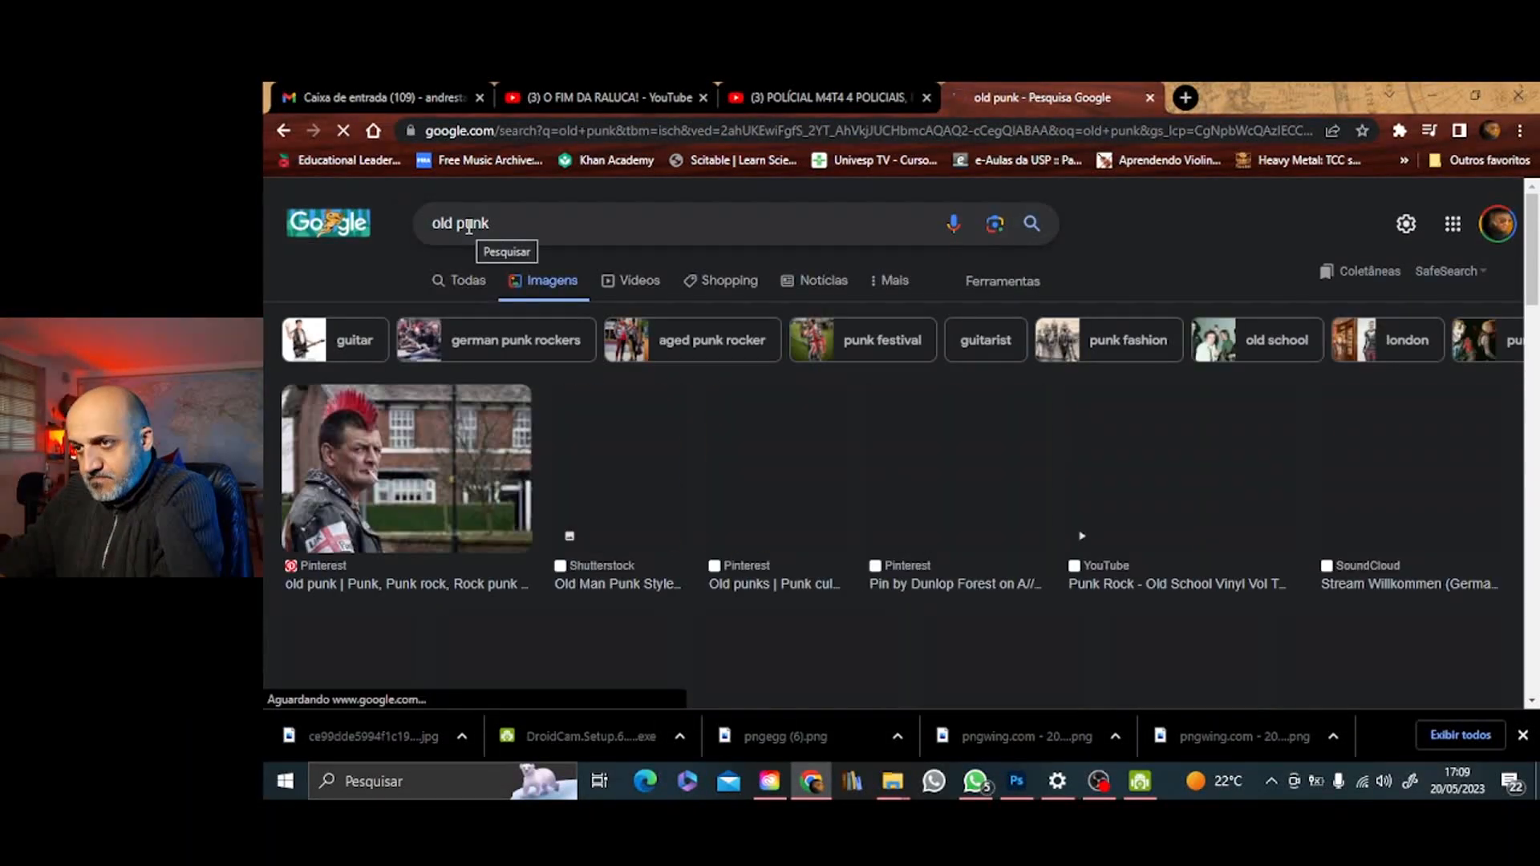
Search Google Images for "punk man png"
triple_click(470, 225)
text(punk )
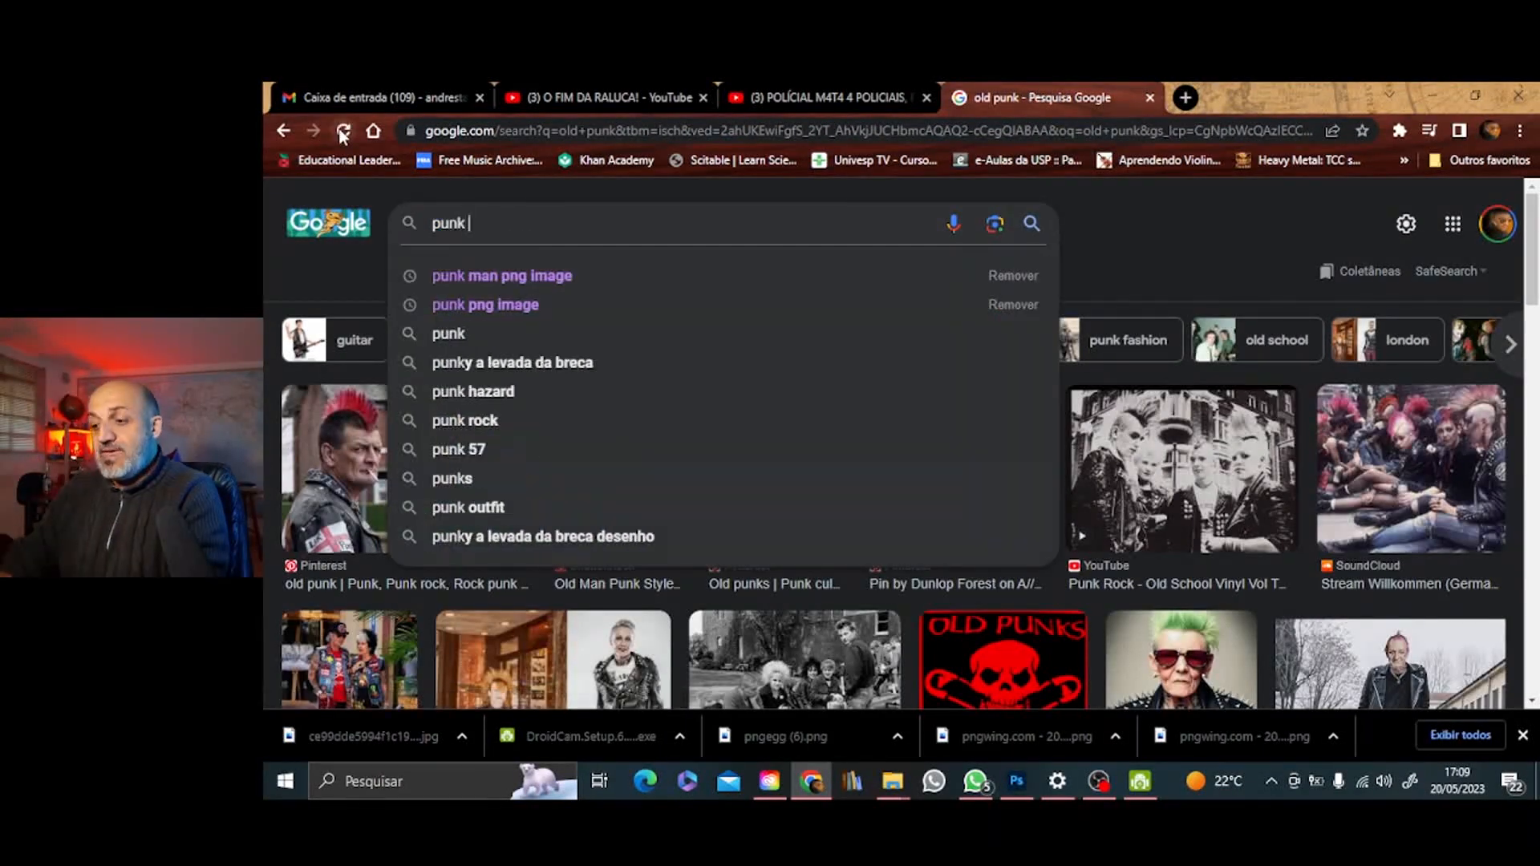
text(man png)
key(Return)
Look through the "punk man png" results and preview the DeviantArt image of the mohawked man in a black jacket
scroll(860, 433, down, 5)
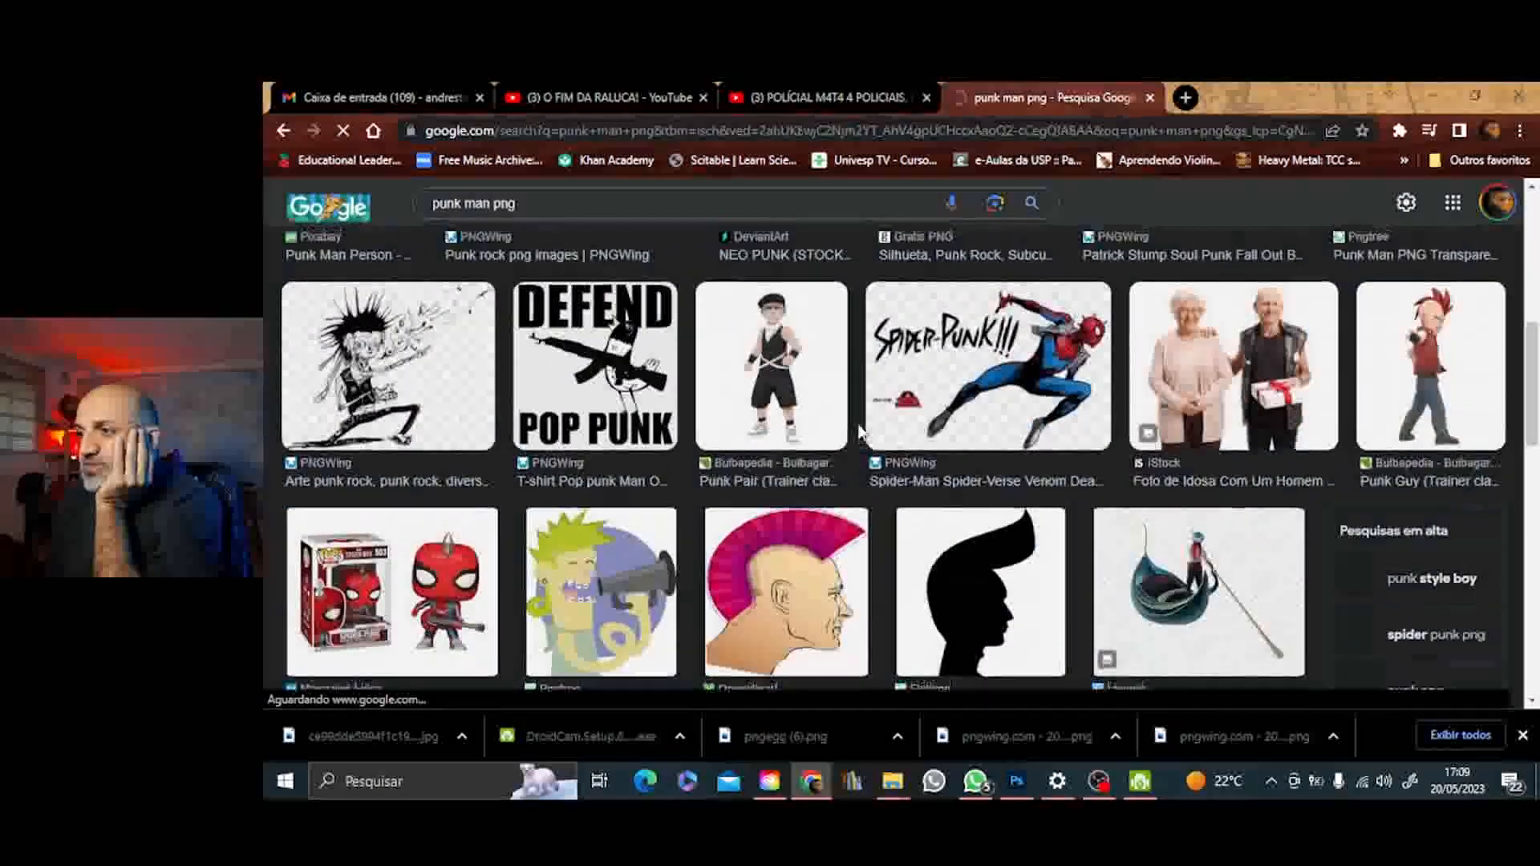
scroll(855, 385, down, 10)
click(846, 313)
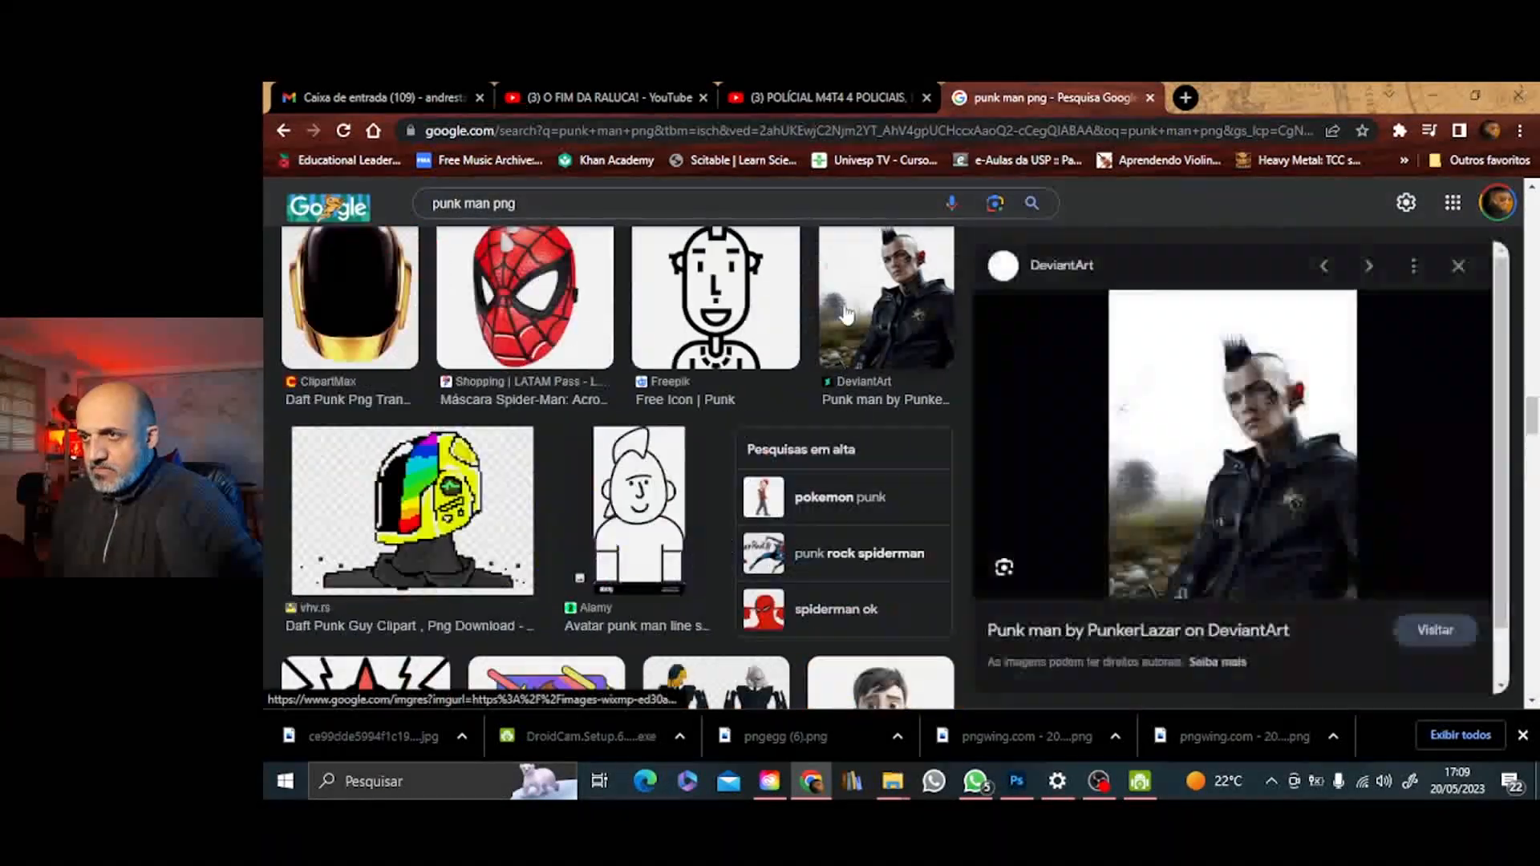
scroll(1460, 446, down, 4)
scroll(1388, 421, up, 4)
scroll(1334, 445, down, 1)
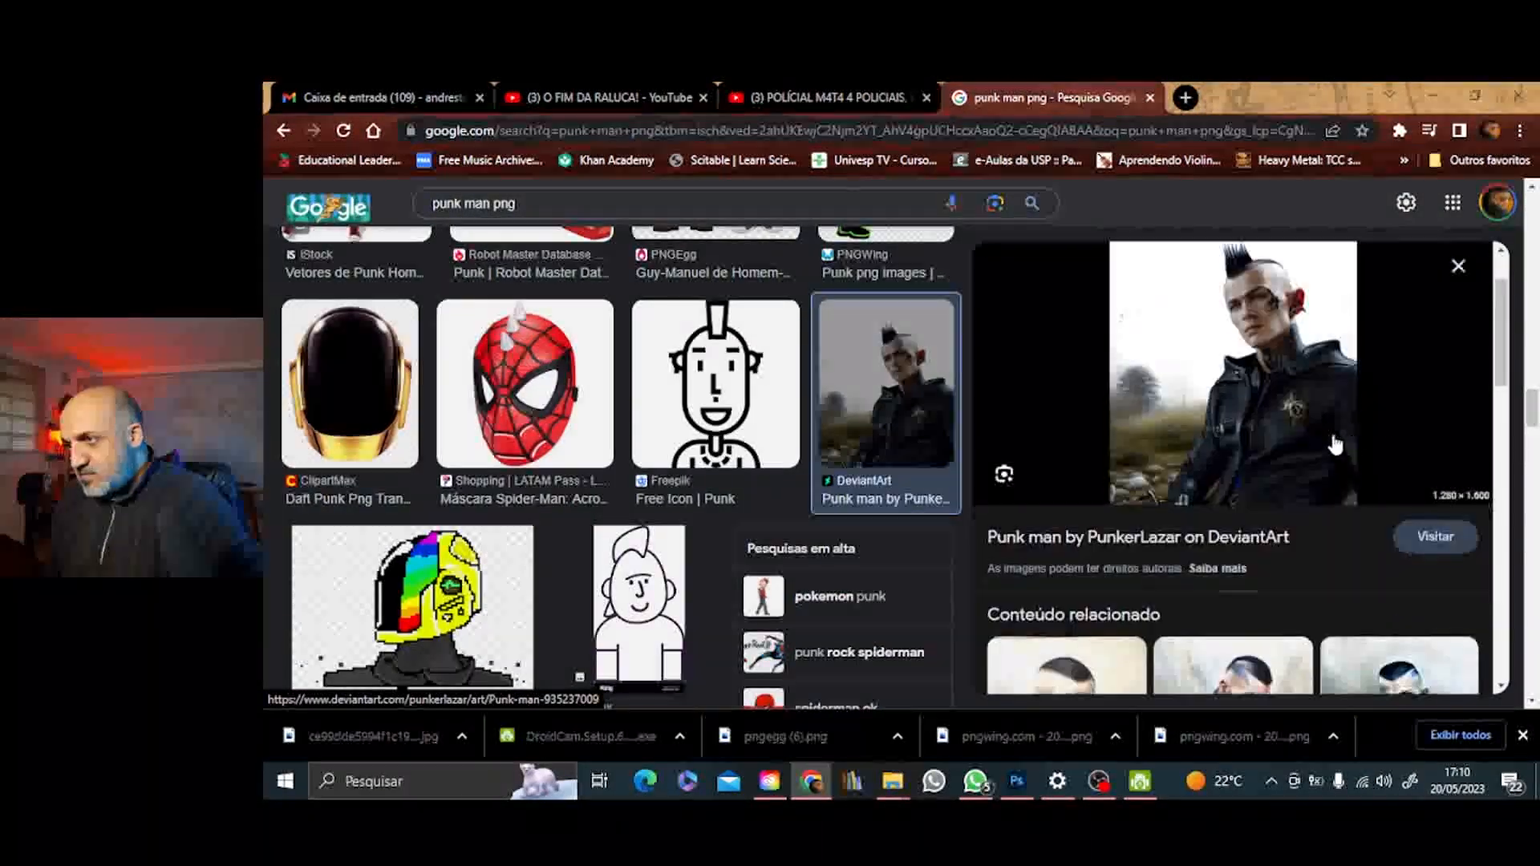
scroll(1334, 446, down, 8)
scroll(1300, 457, up, 10)
scroll(1275, 473, down, 3)
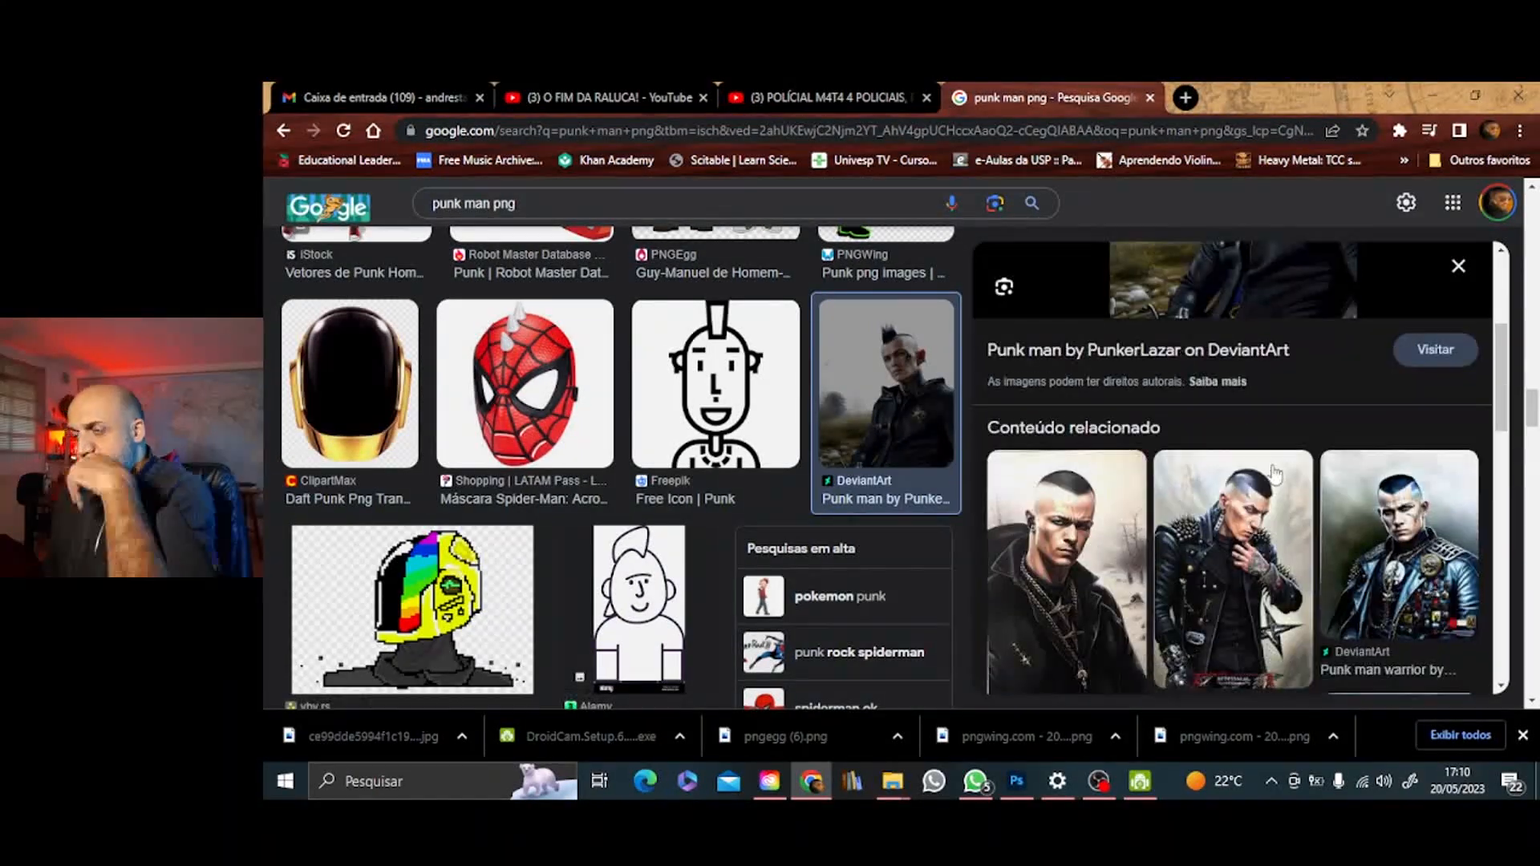
Browse the related punk portraits and preview the Freepik image of the man with a purple mohawk and purple jacket
scroll(1275, 475, down, 4)
click(1243, 499)
scroll(1343, 468, down, 7)
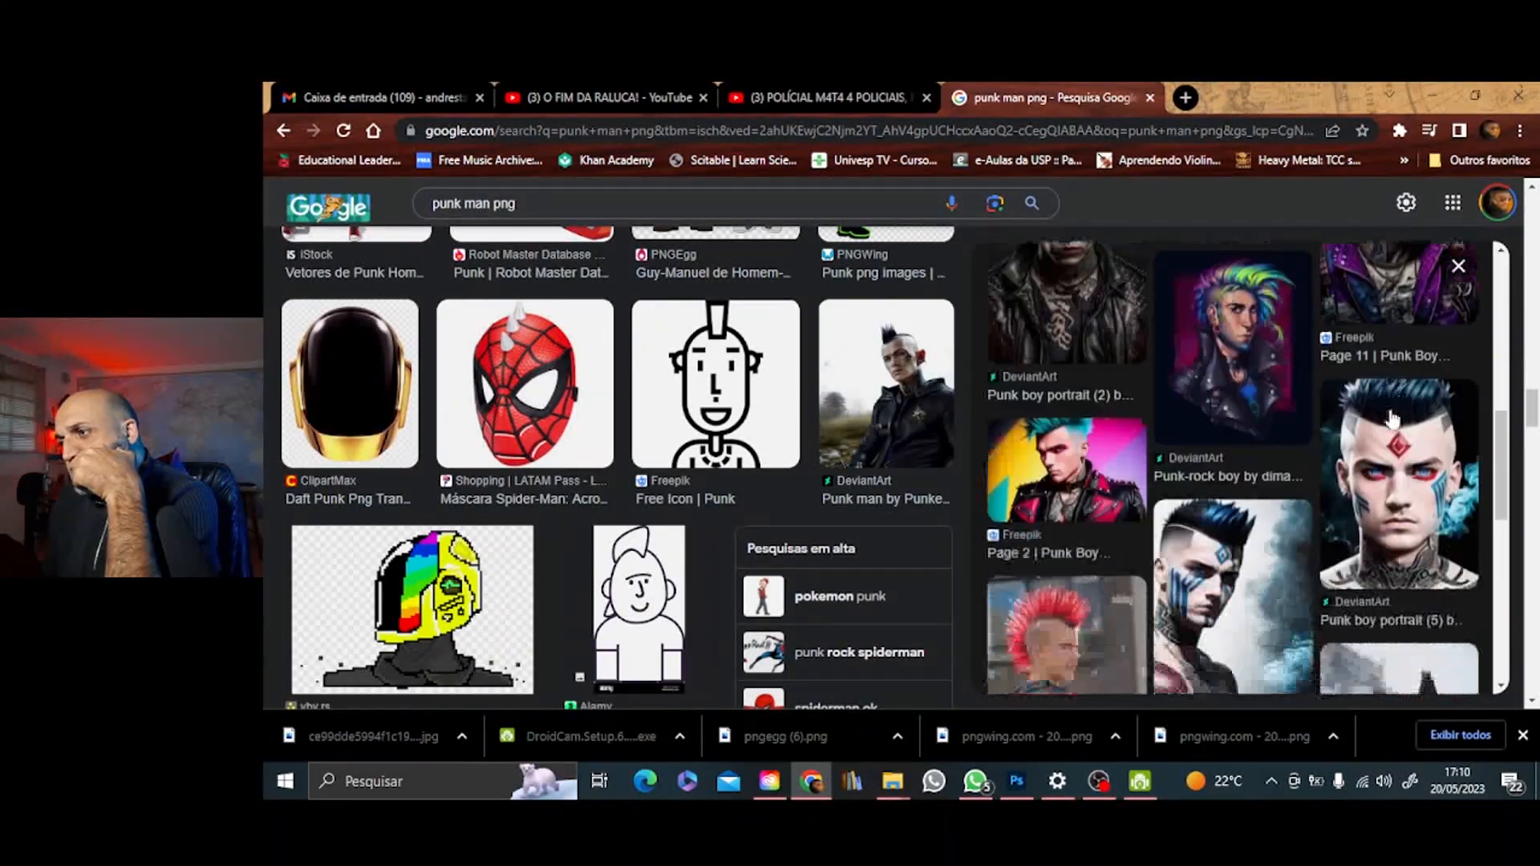
scroll(1392, 433, down, 4)
scroll(1404, 474, up, 12)
click(1408, 487)
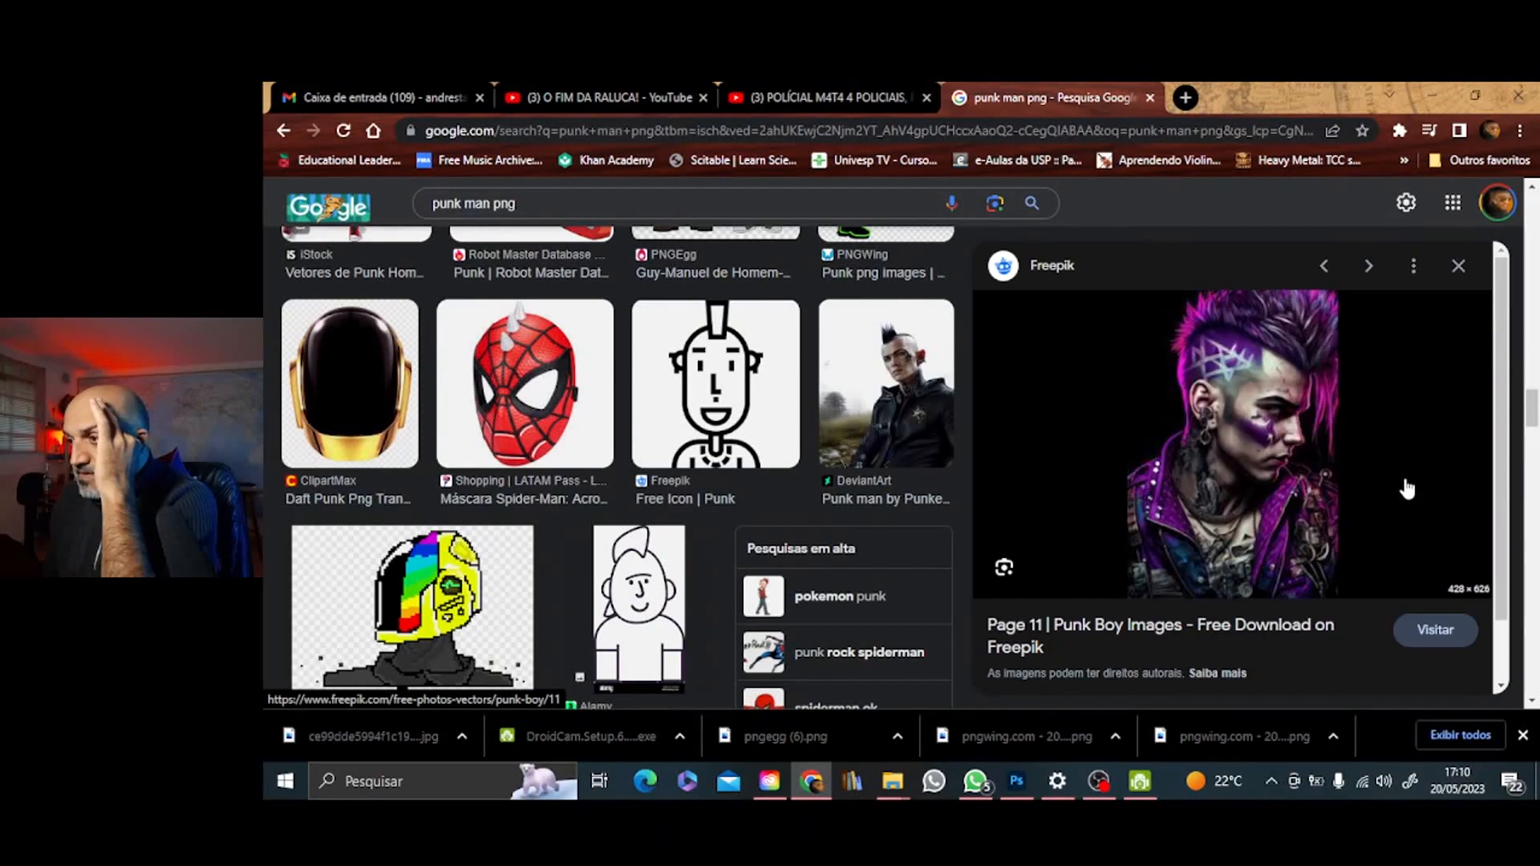
scroll(1431, 408, down, 6)
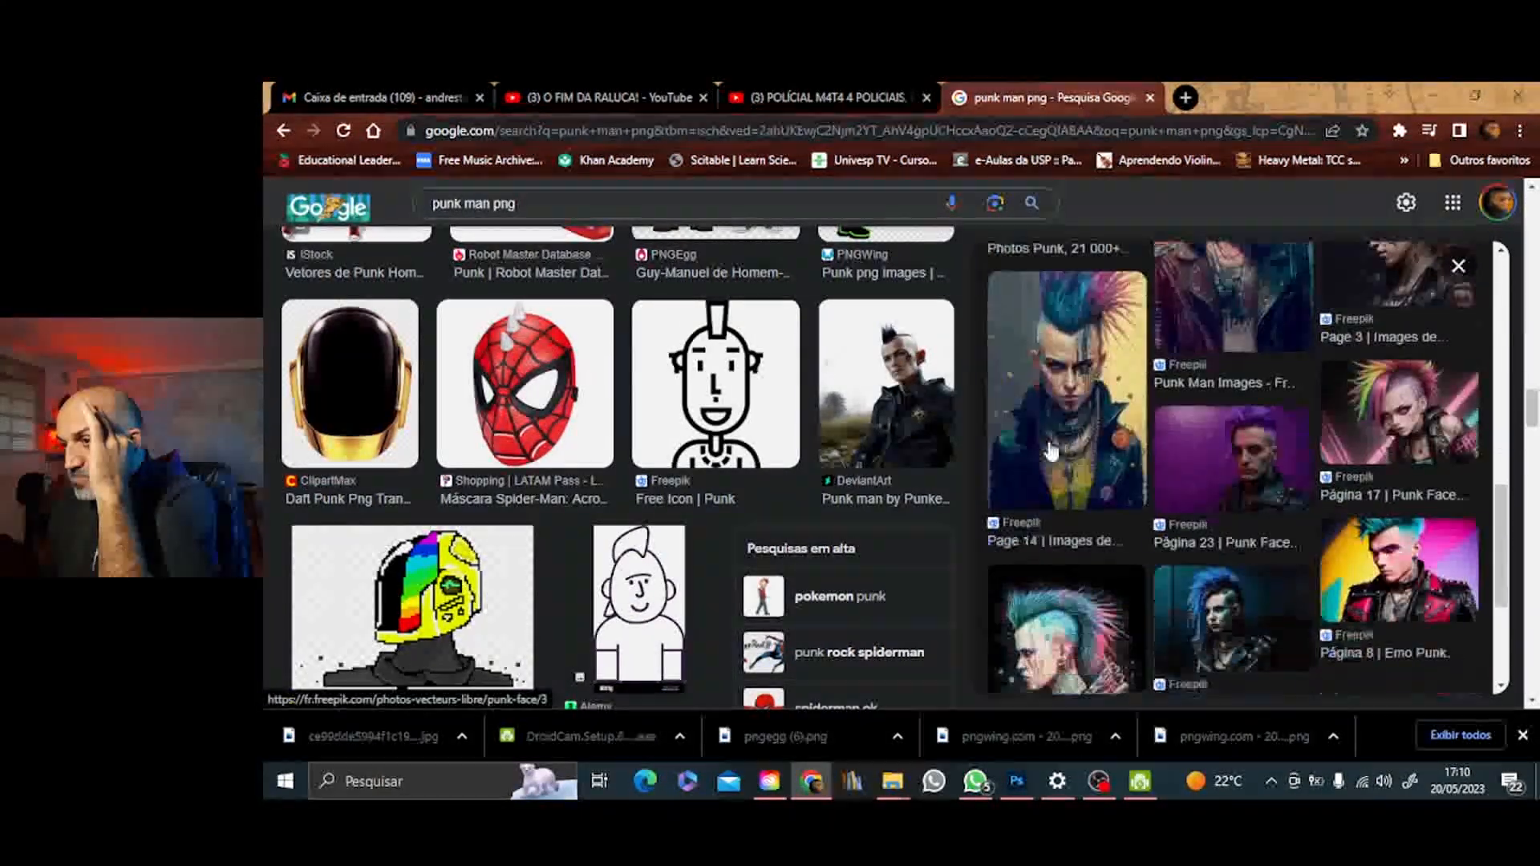
Follow the related mohawk illustrations and open the full set of similar punk images
click(1310, 493)
scroll(1310, 493, down, 4)
click(1292, 482)
scroll(1256, 456, down, 6)
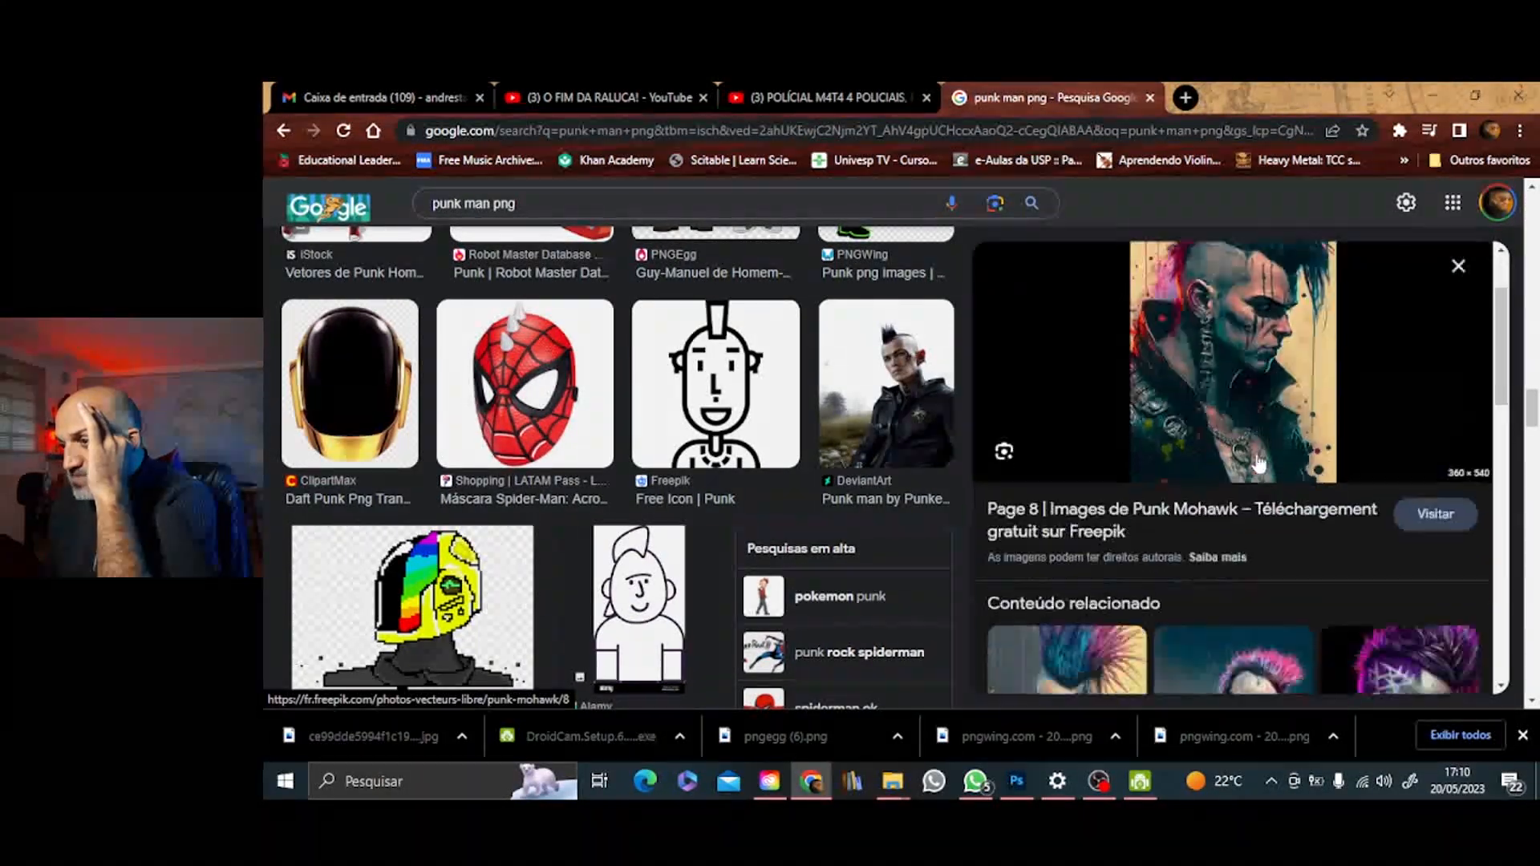
scroll(1256, 456, down, 2)
click(1228, 612)
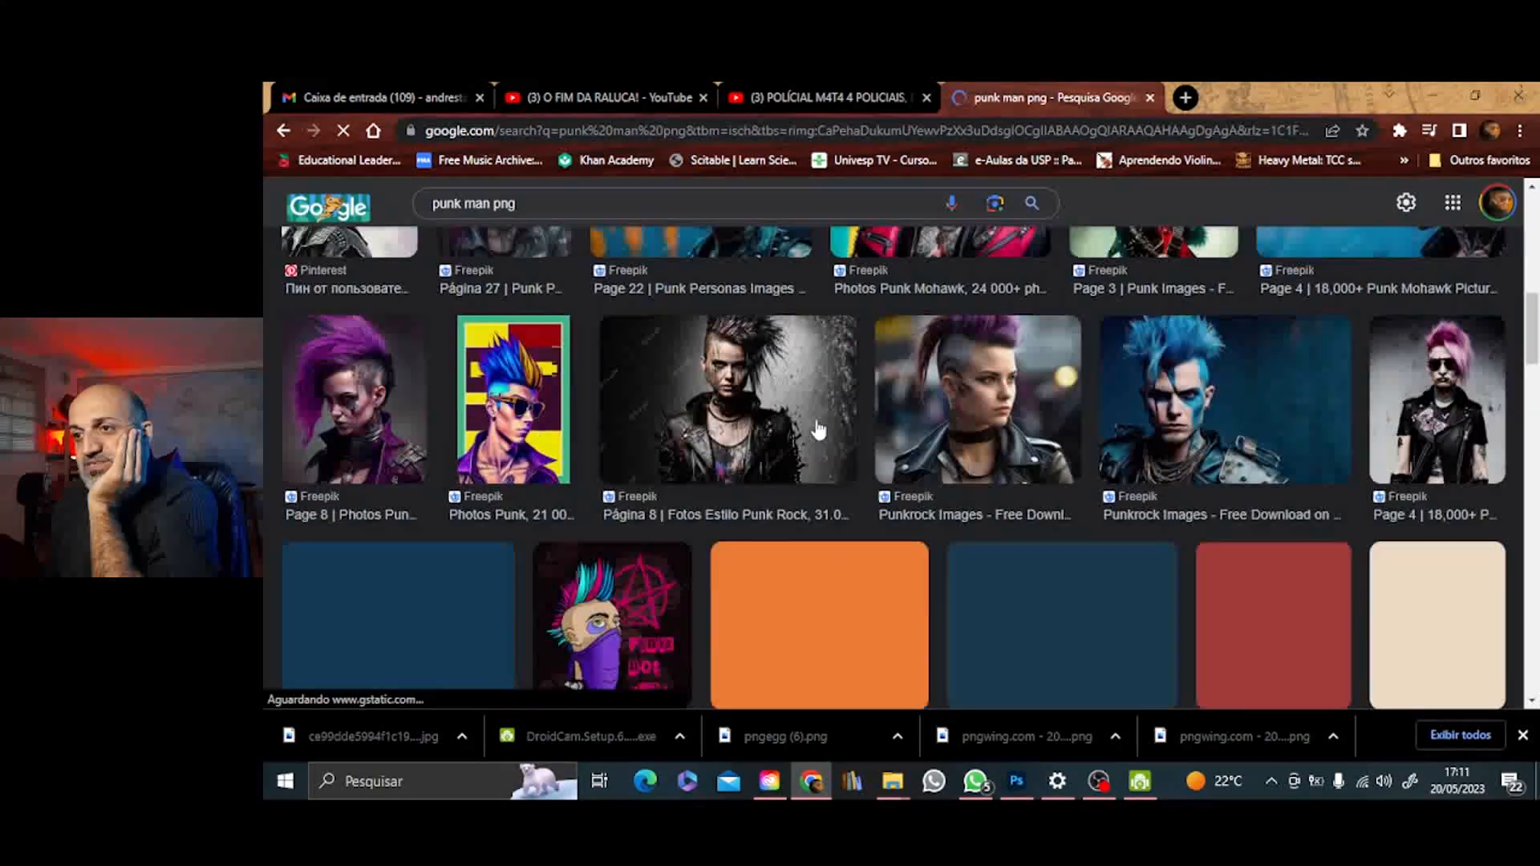
Open the Freepik "estilo punk rock" source page and check its photo of the pink-haired figure in a leather jacket
click(819, 431)
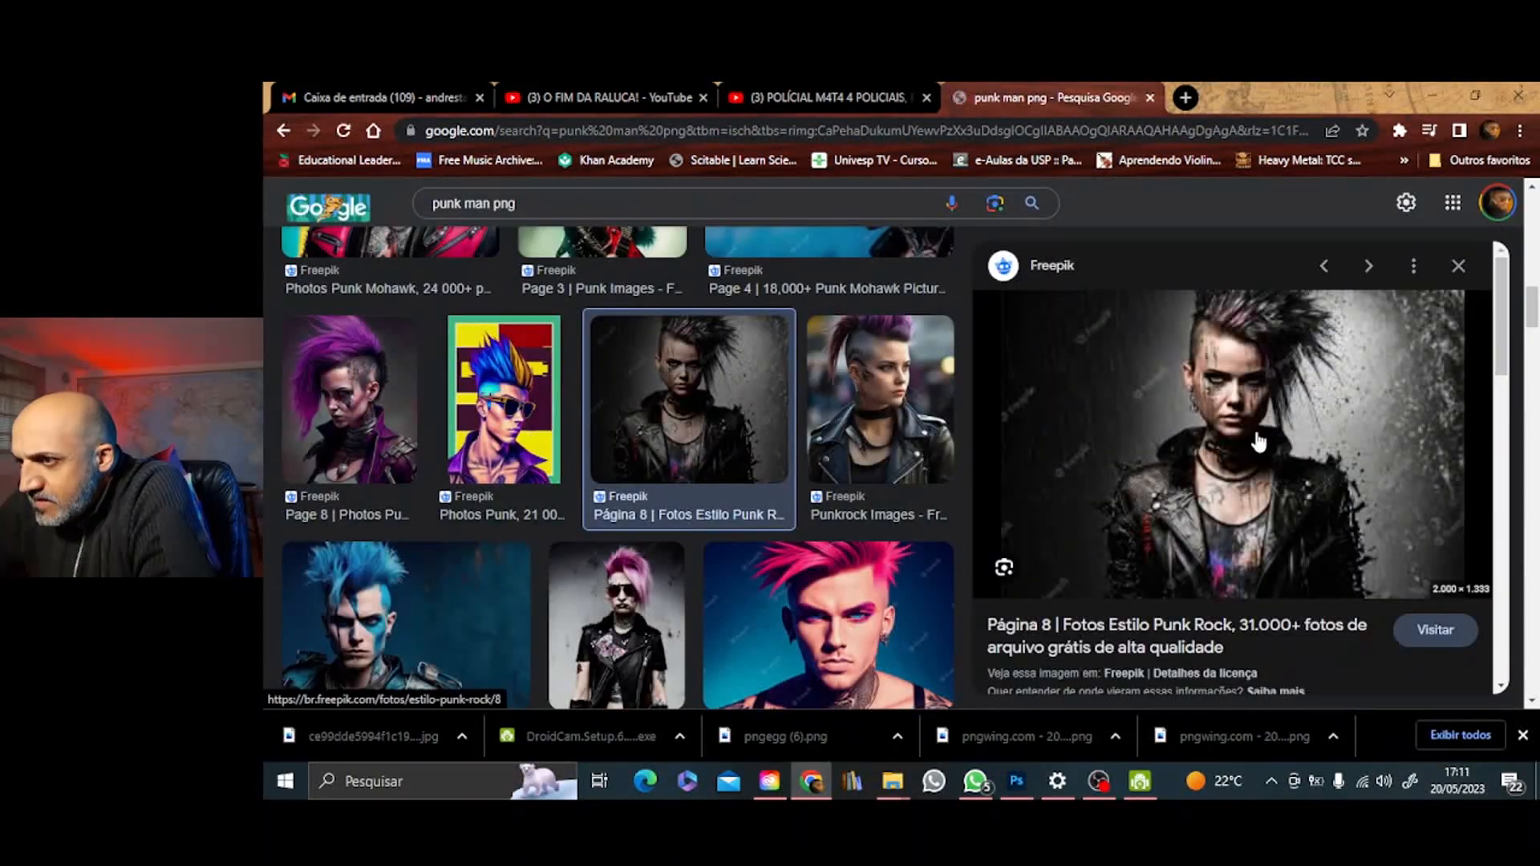
click(1258, 442)
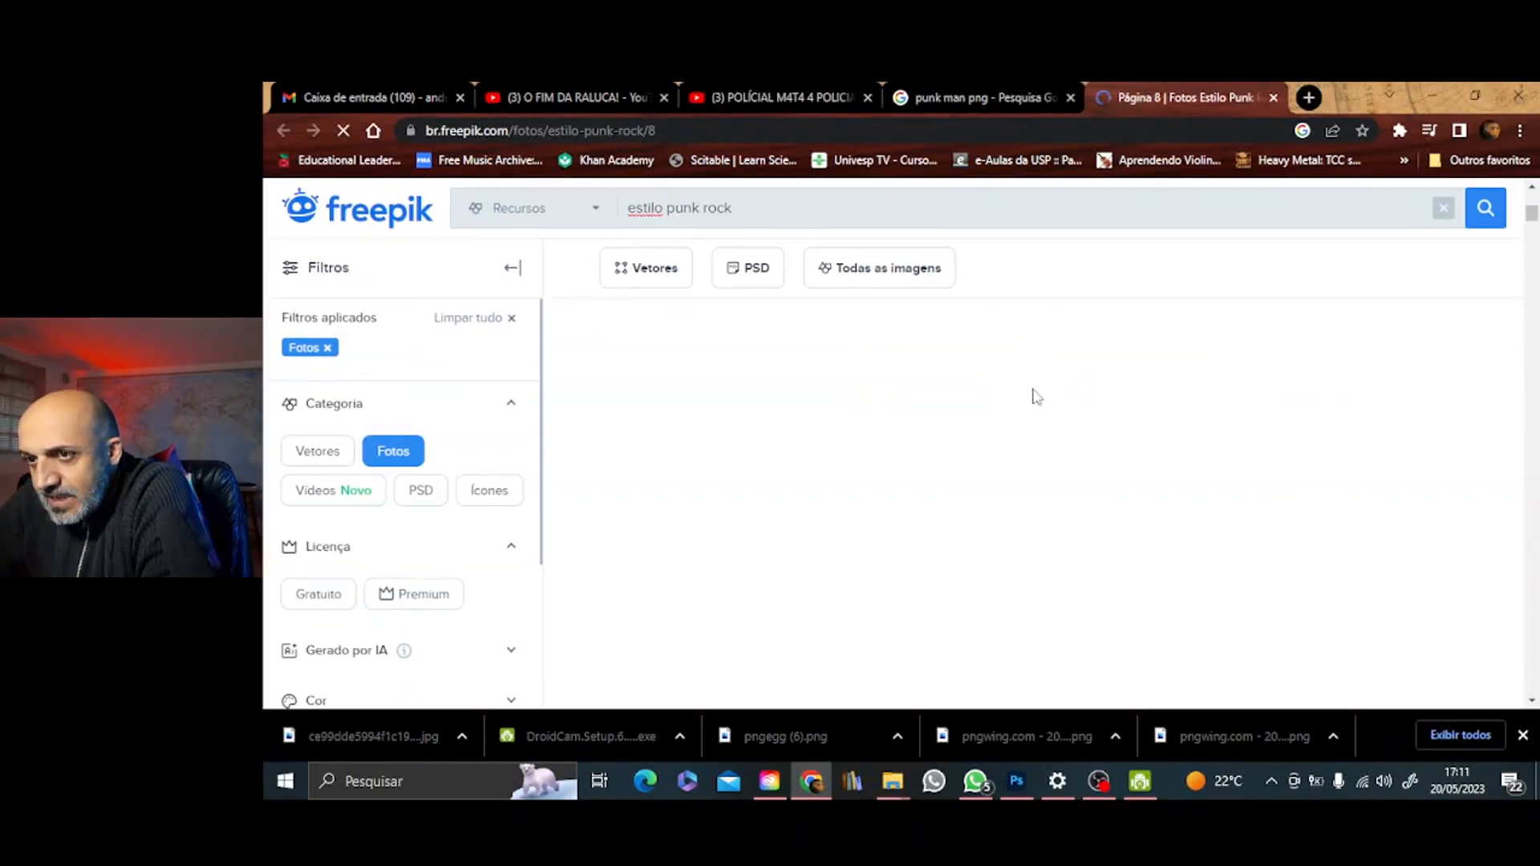
scroll(1043, 401, down, 10)
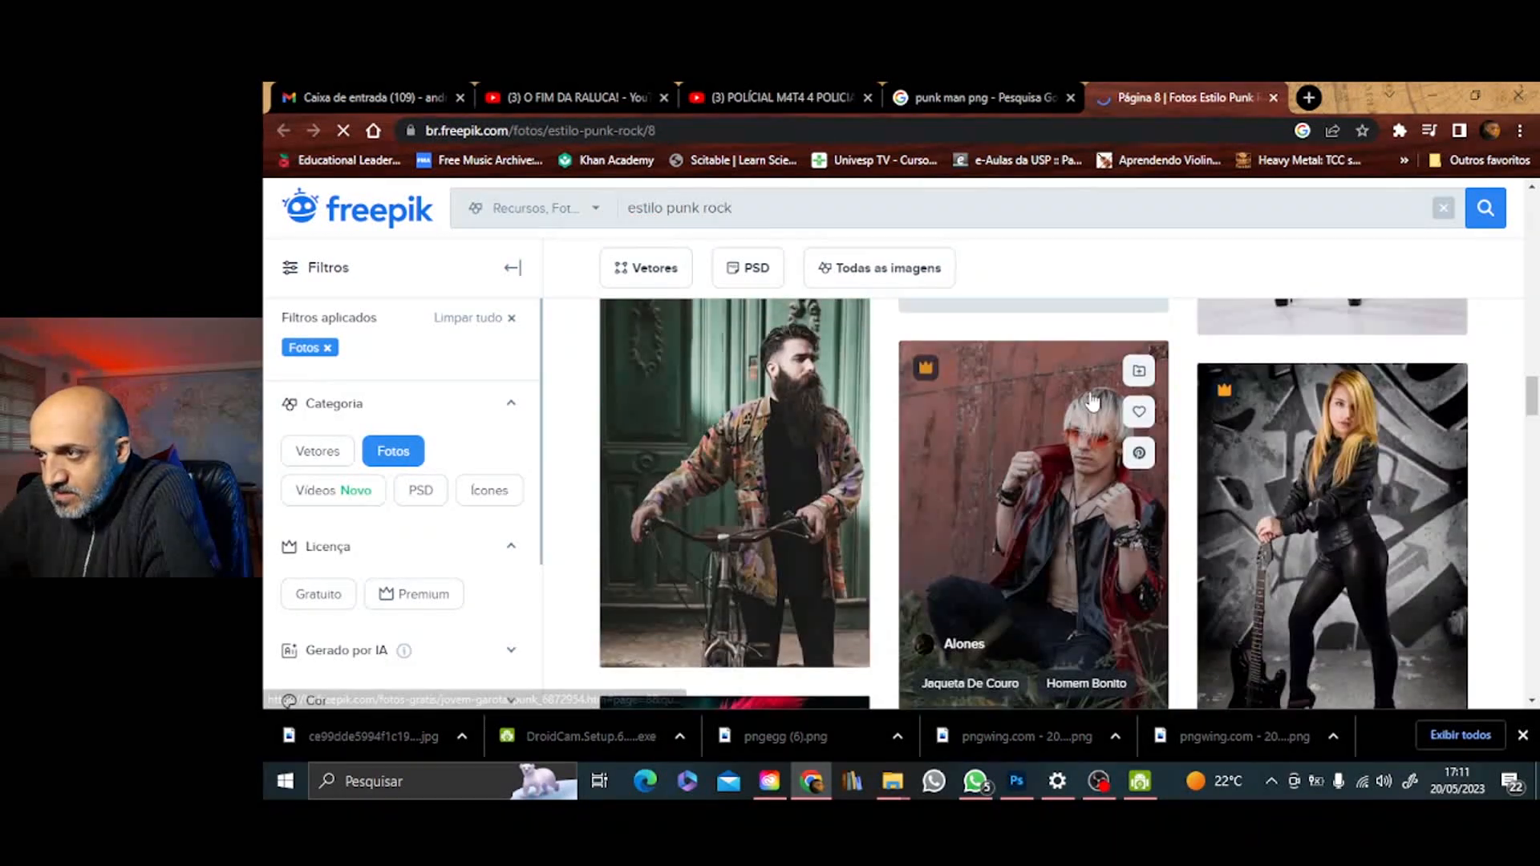
scroll(1093, 402, down, 5)
click(1069, 539)
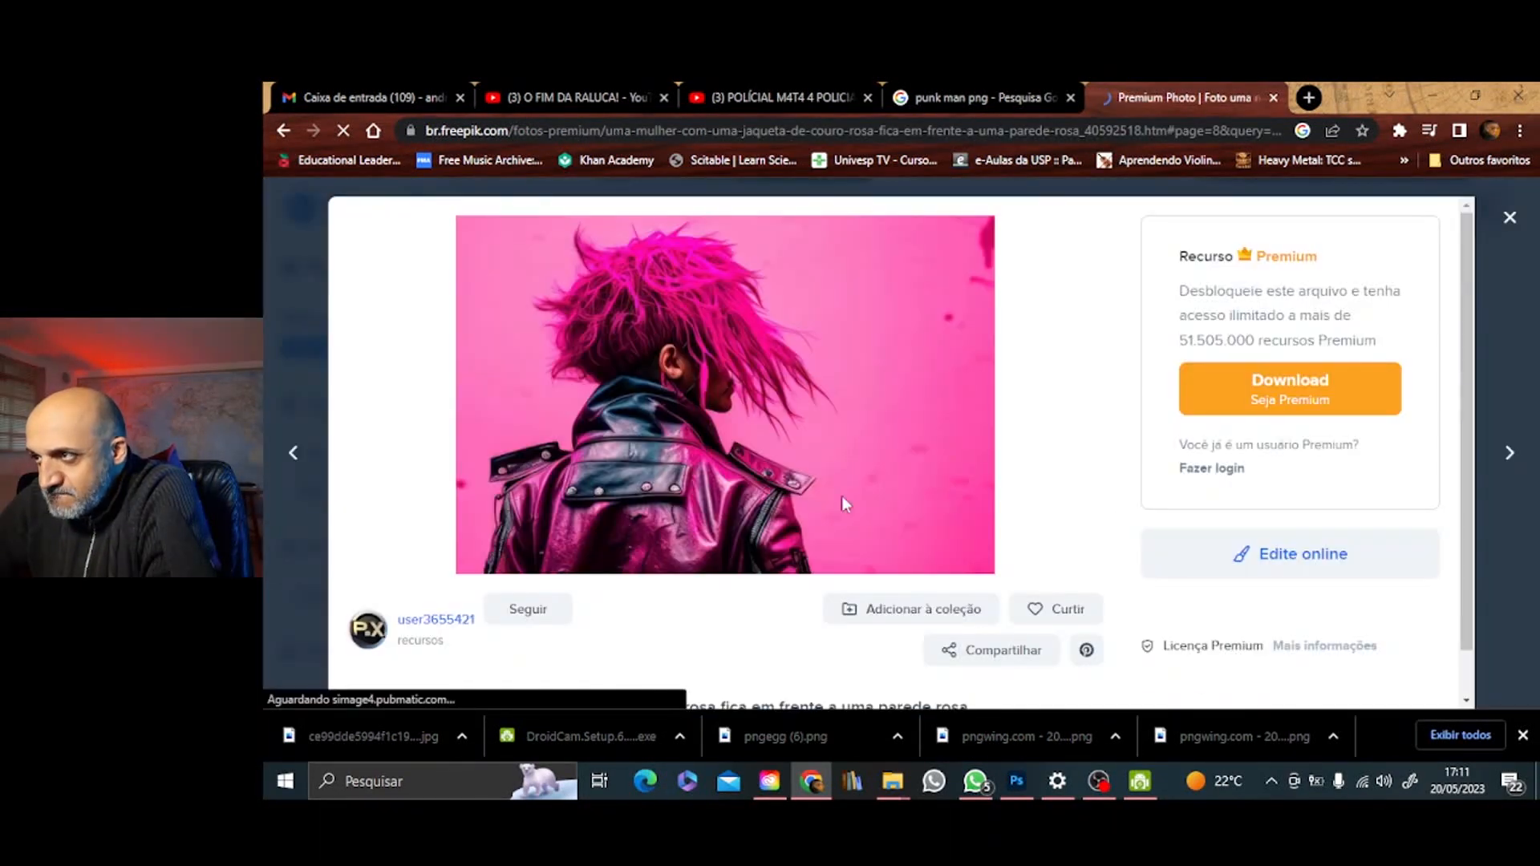
click(1512, 228)
Examine the remaining Freepik "estilo punk rock" photos for a usable punk figure
scroll(1043, 465, down, 6)
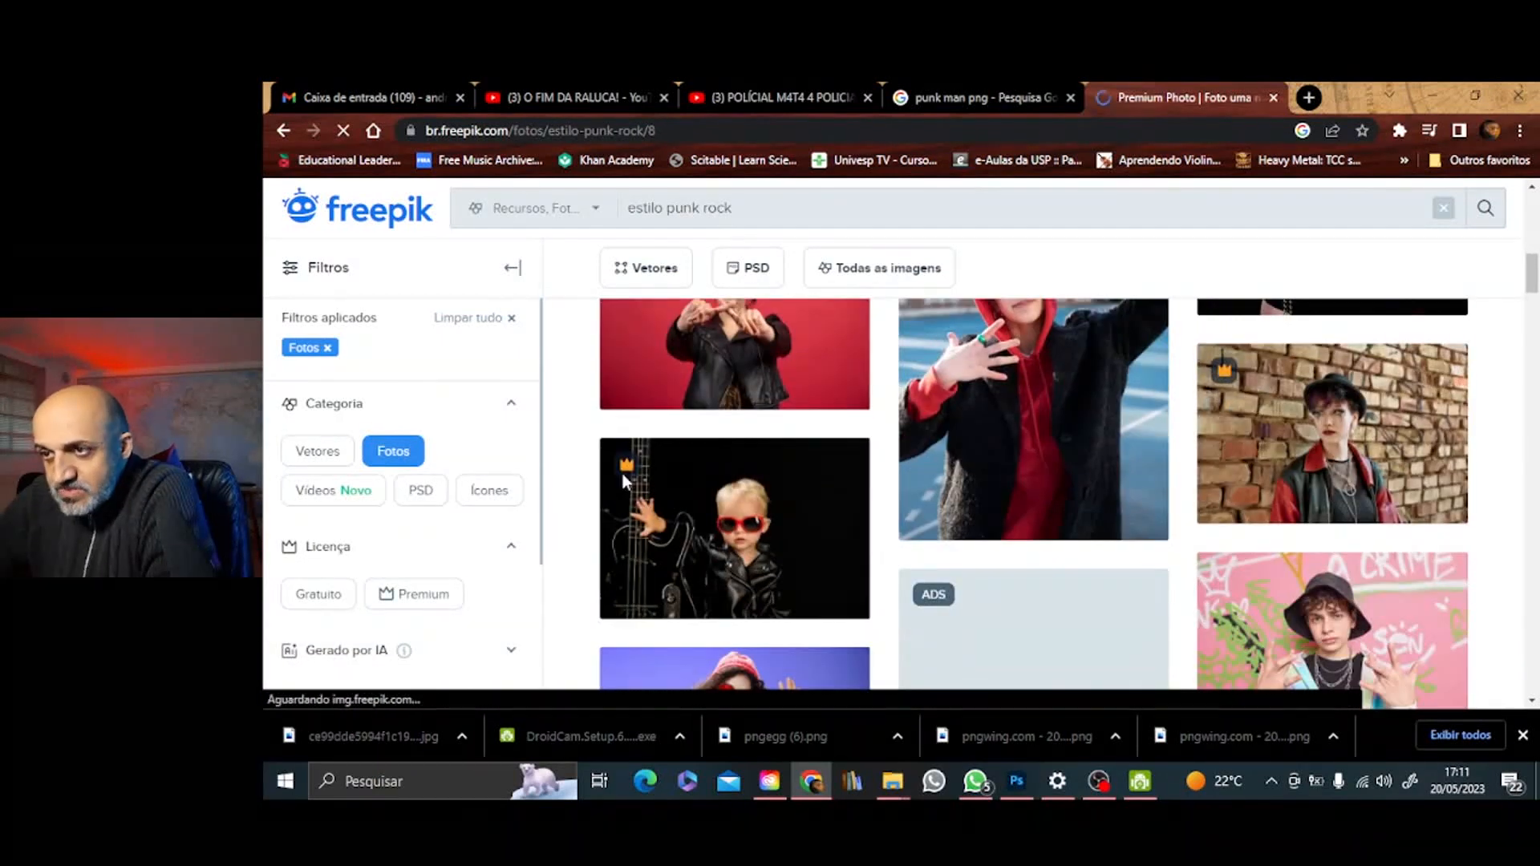
scroll(1256, 459, down, 15)
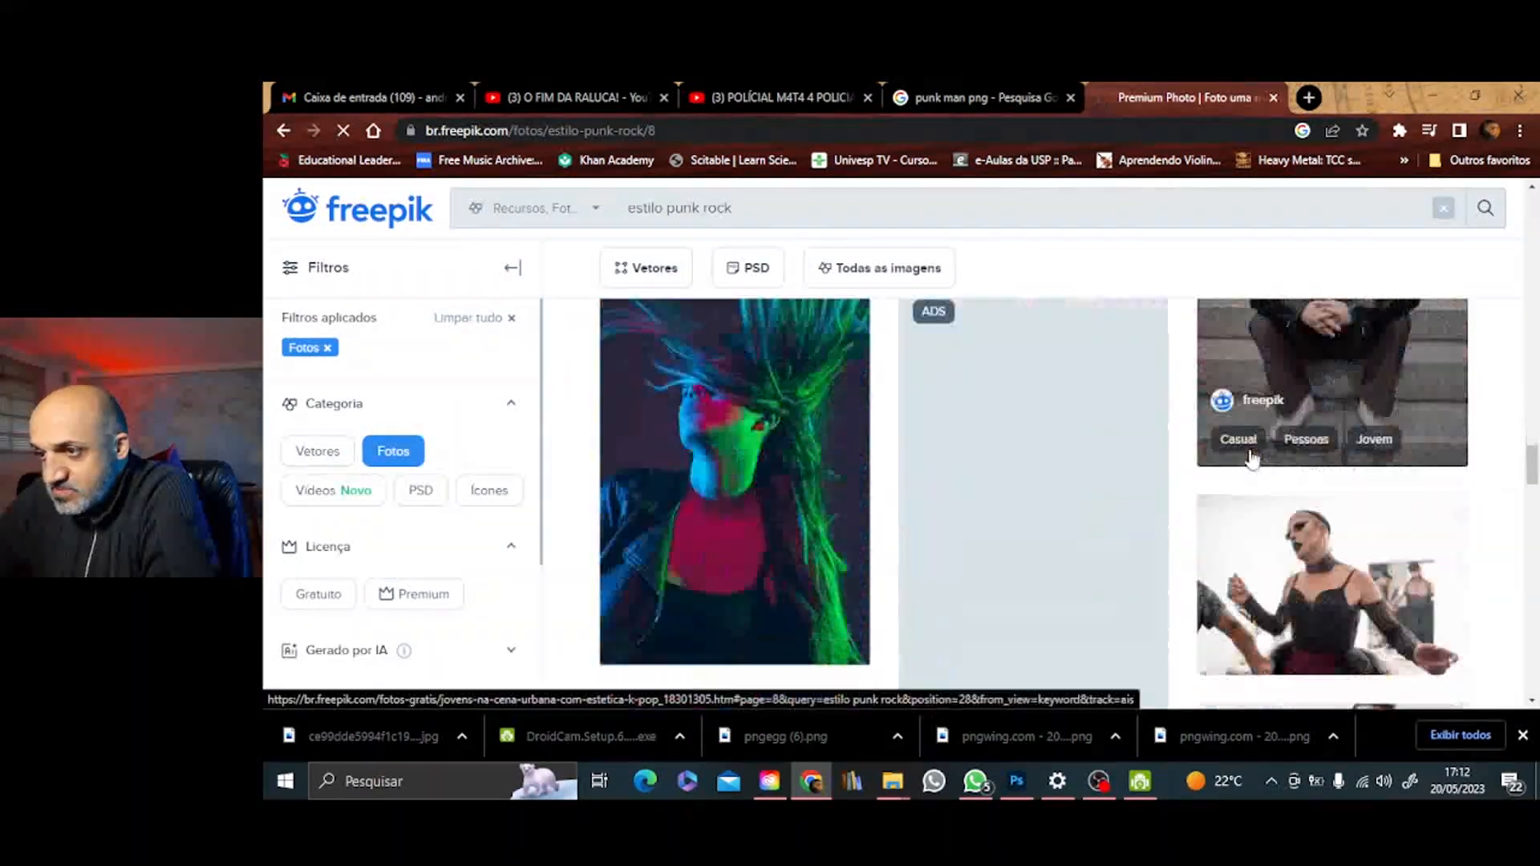
scroll(1257, 449, down, 13)
scroll(1255, 440, up, 3)
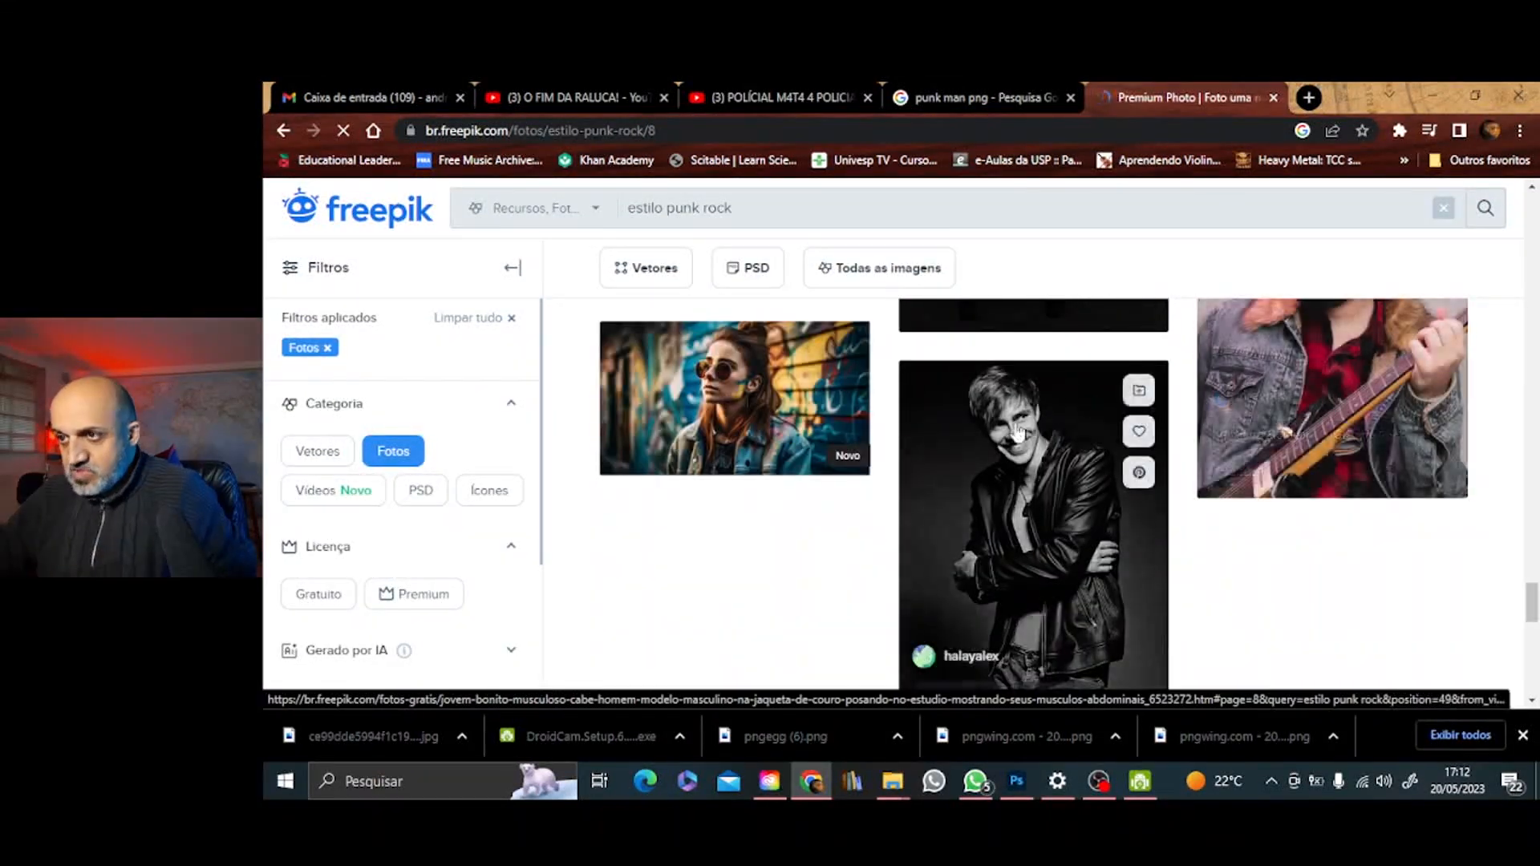
scroll(1123, 401, up, 5)
Return to the Google image results and open the Freepik "cabelo punk" page of the punk wearing dark glasses
click(982, 97)
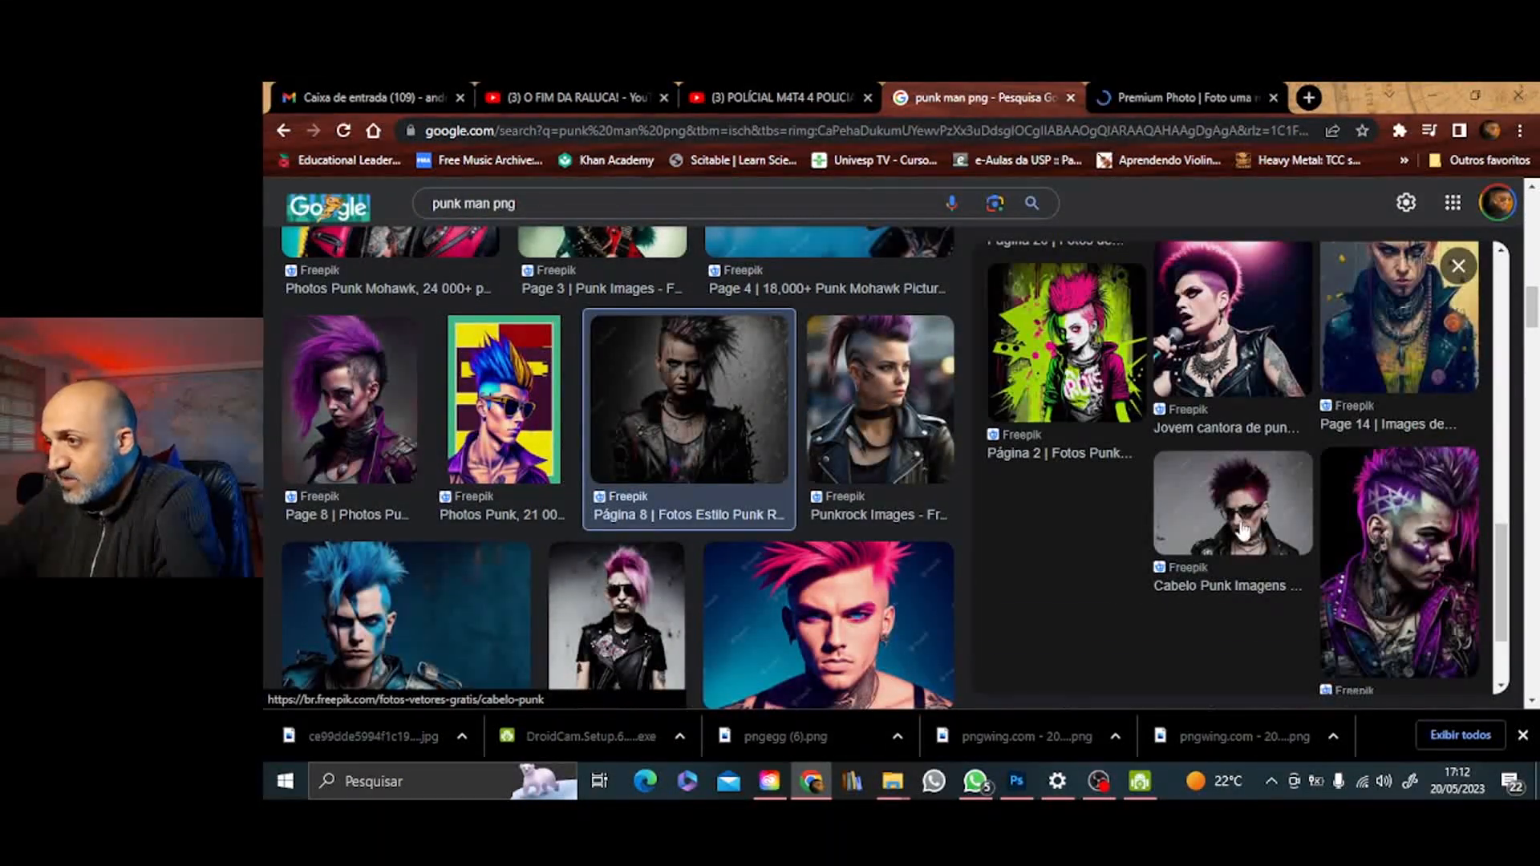
click(1242, 530)
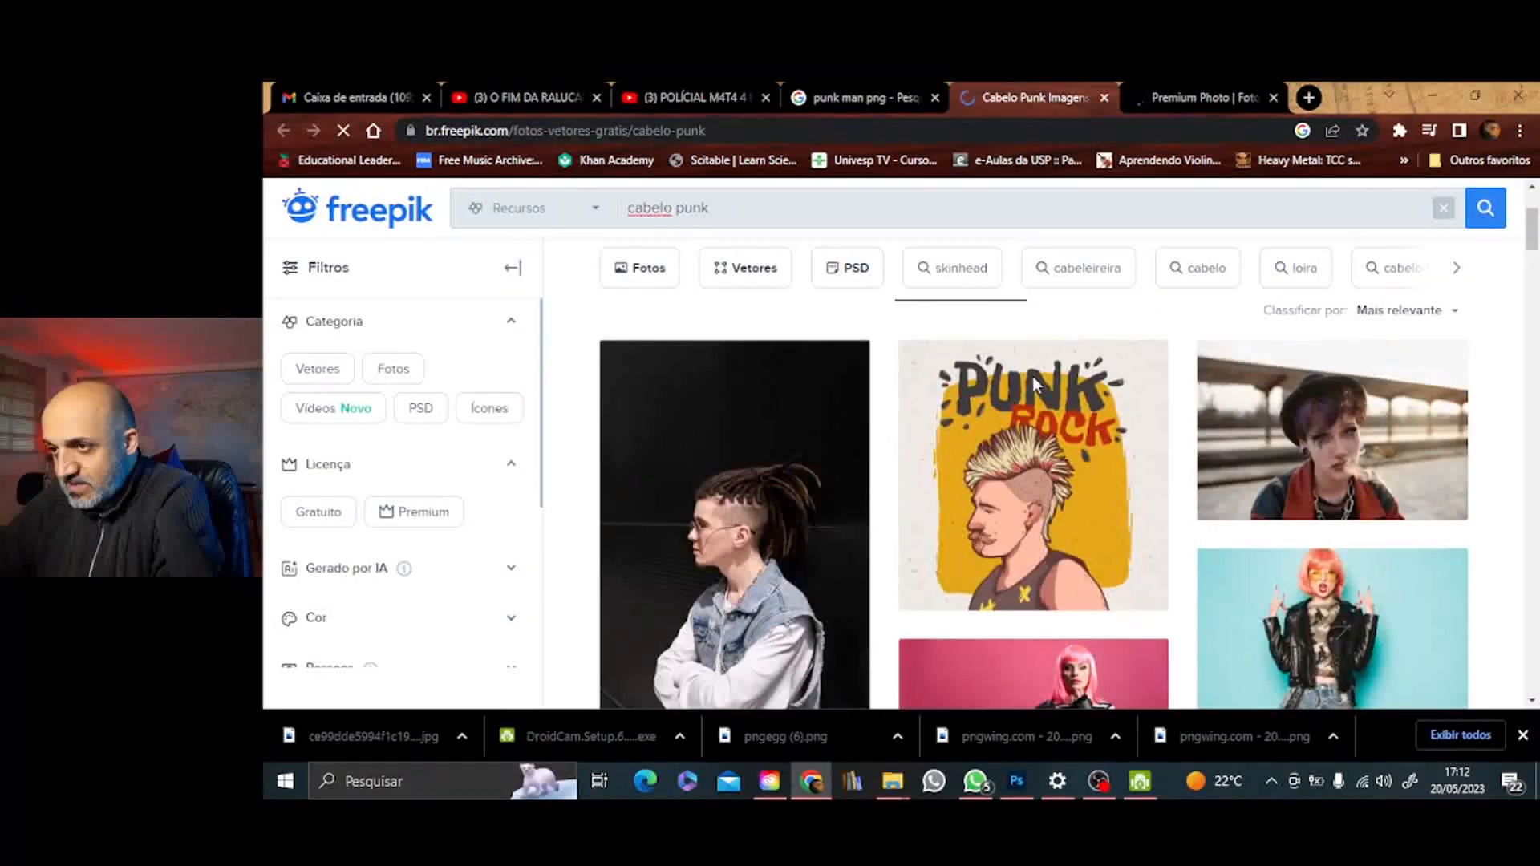
scroll(1035, 385, down, 6)
View the "Cabelo Punk" photo of the punk with dark glasses in its own tab and close that tab
click(895, 98)
right_click(1247, 539)
click(1328, 389)
click(910, 95)
click(1023, 99)
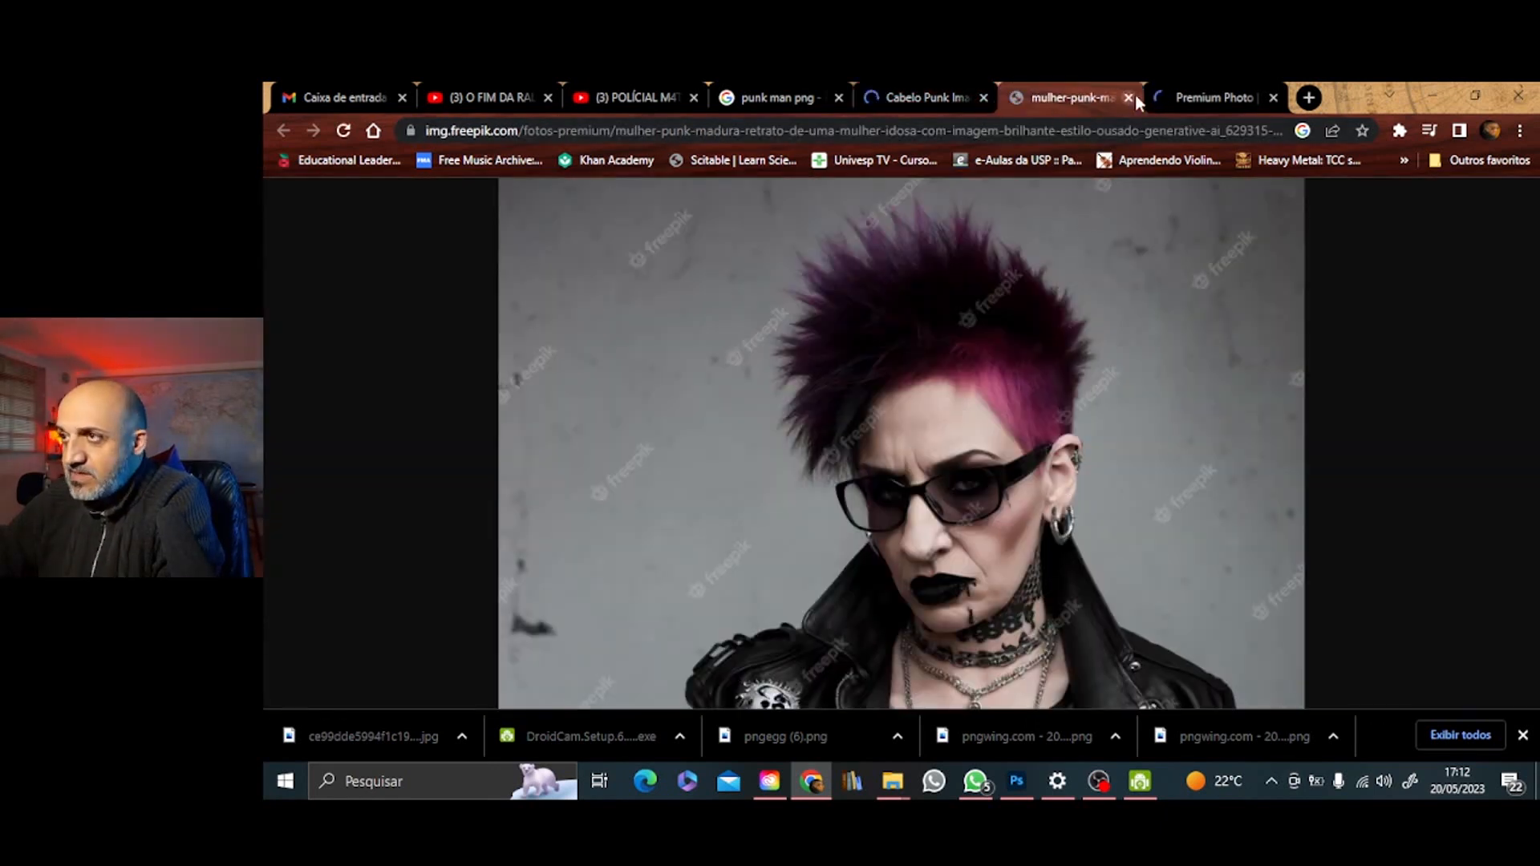
click(1129, 97)
Search Freepik for "leather jacket" and dismiss the video promotion
click(666, 208)
text(leather jack)
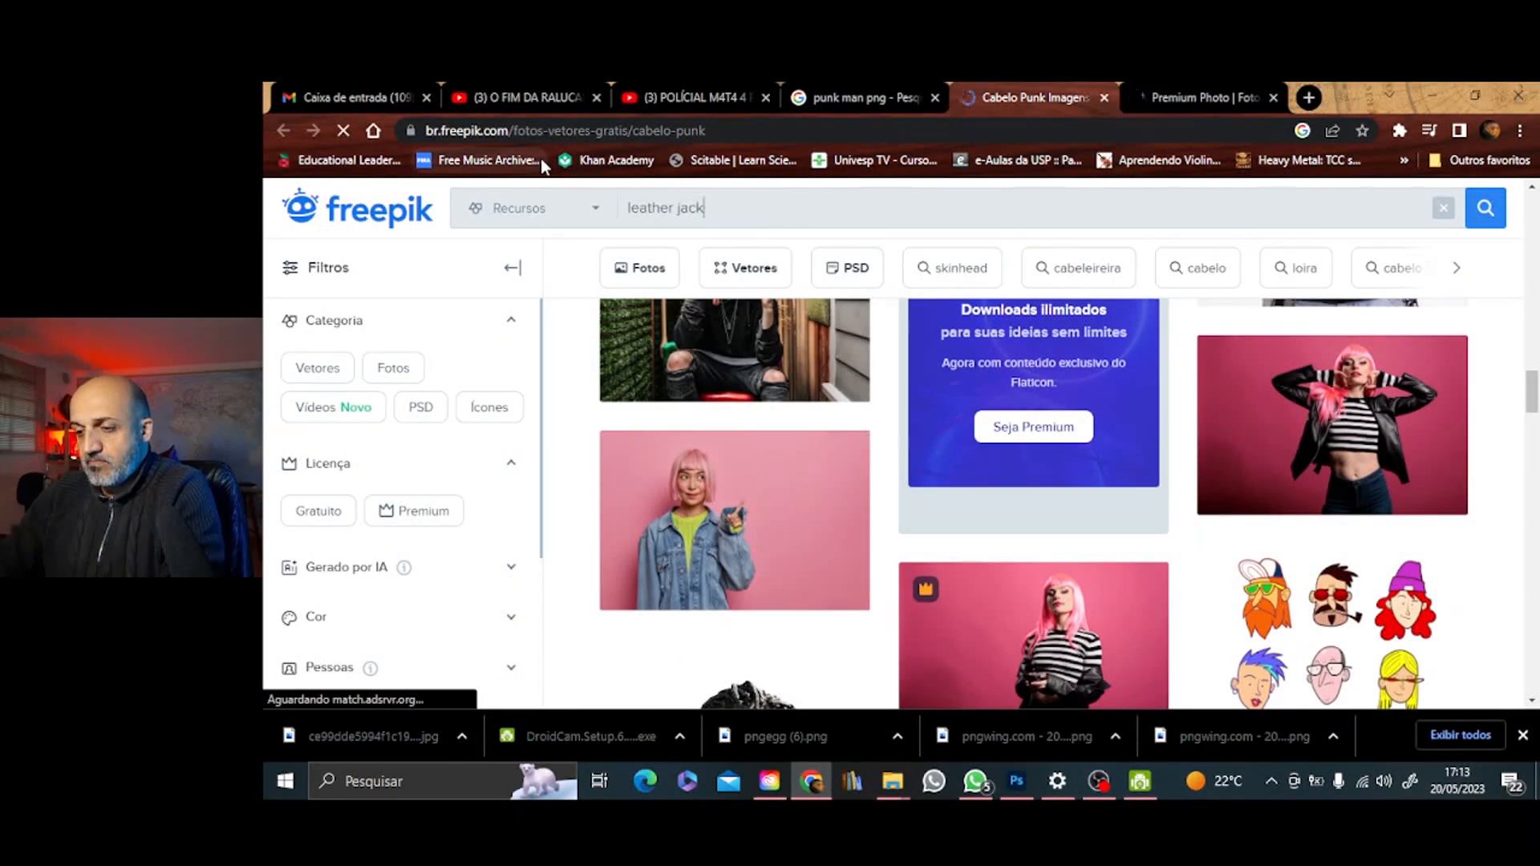
text(et)
key(Return)
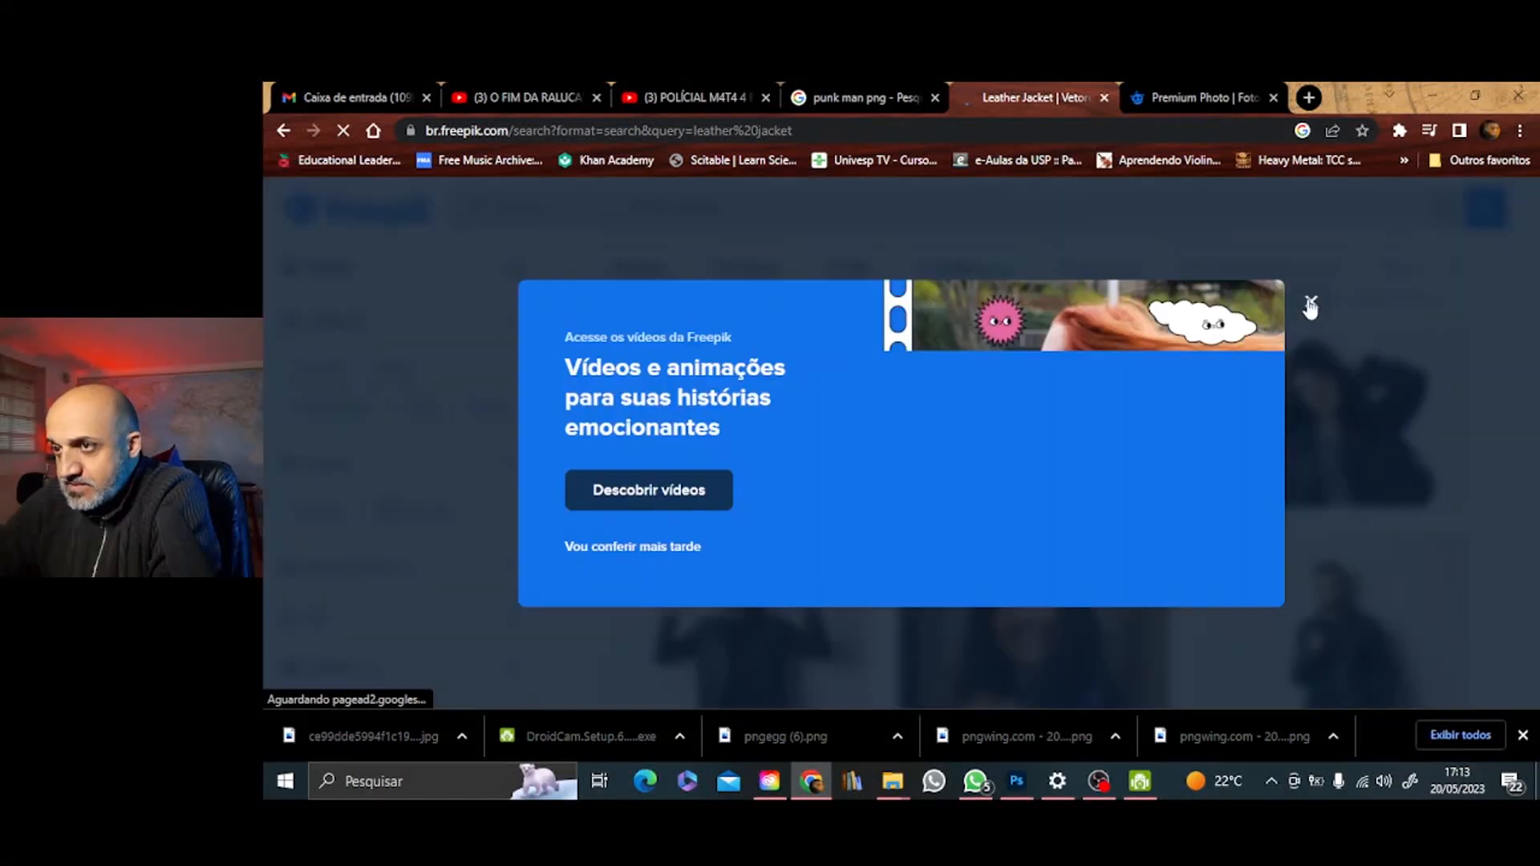
click(1311, 306)
Look through the Freepik "leather jacket" results for a suitable figure
scroll(1056, 432, down, 10)
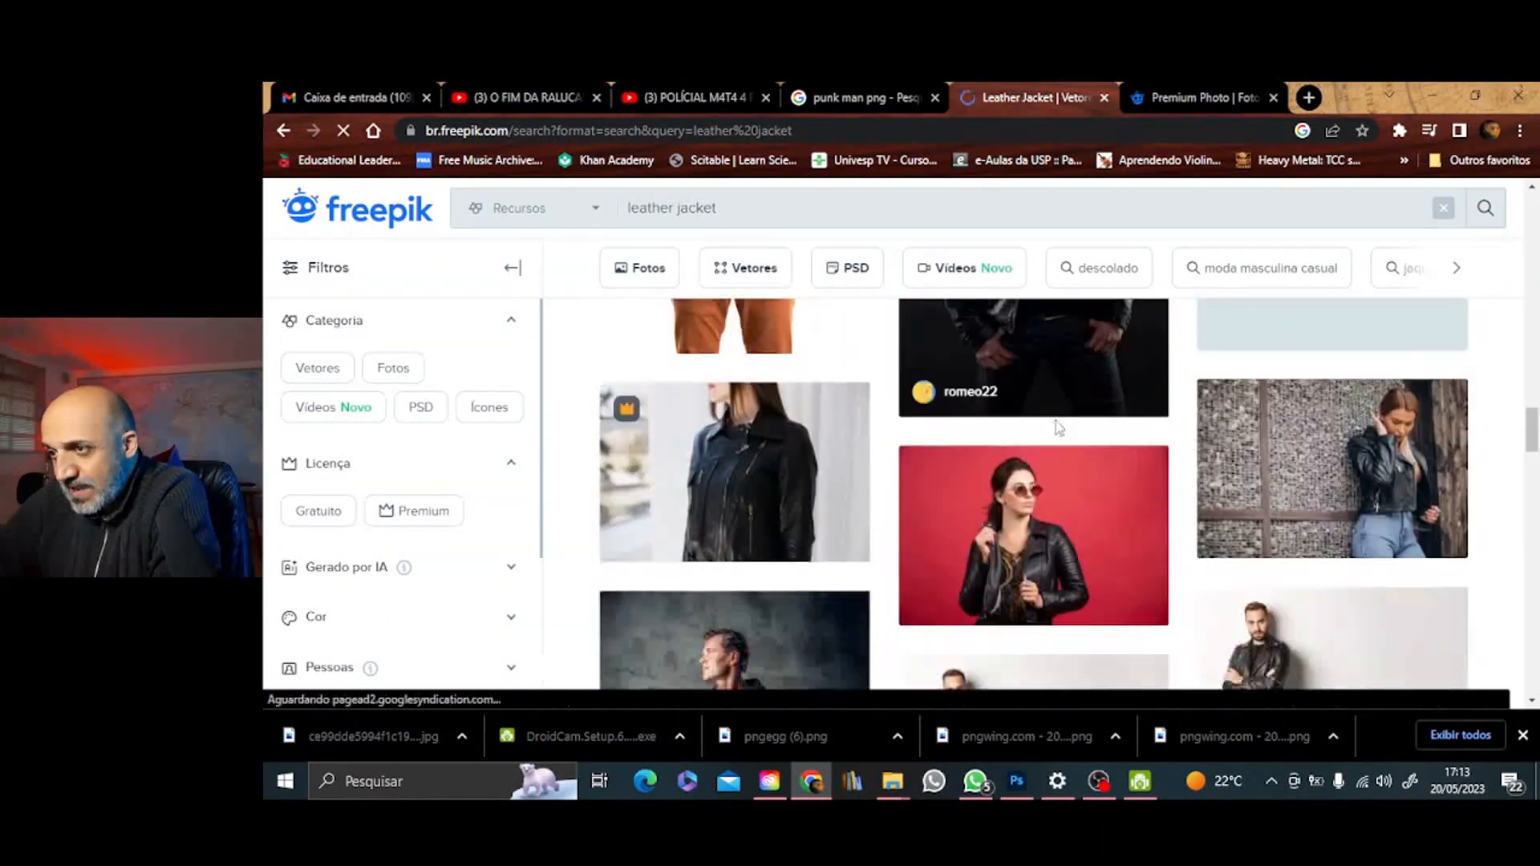
scroll(1059, 428, down, 10)
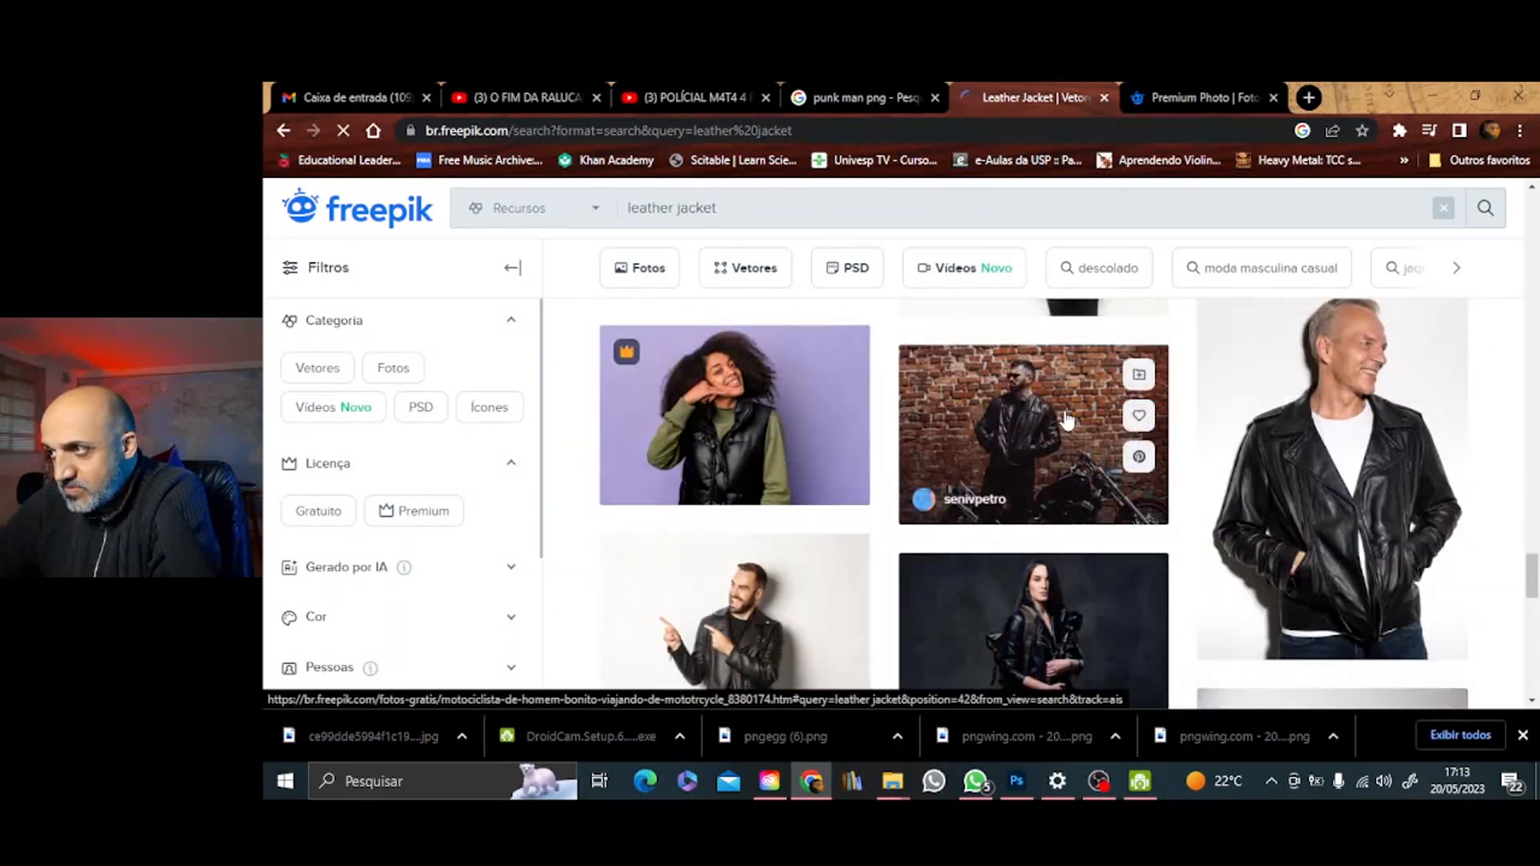
scroll(1067, 419, down, 10)
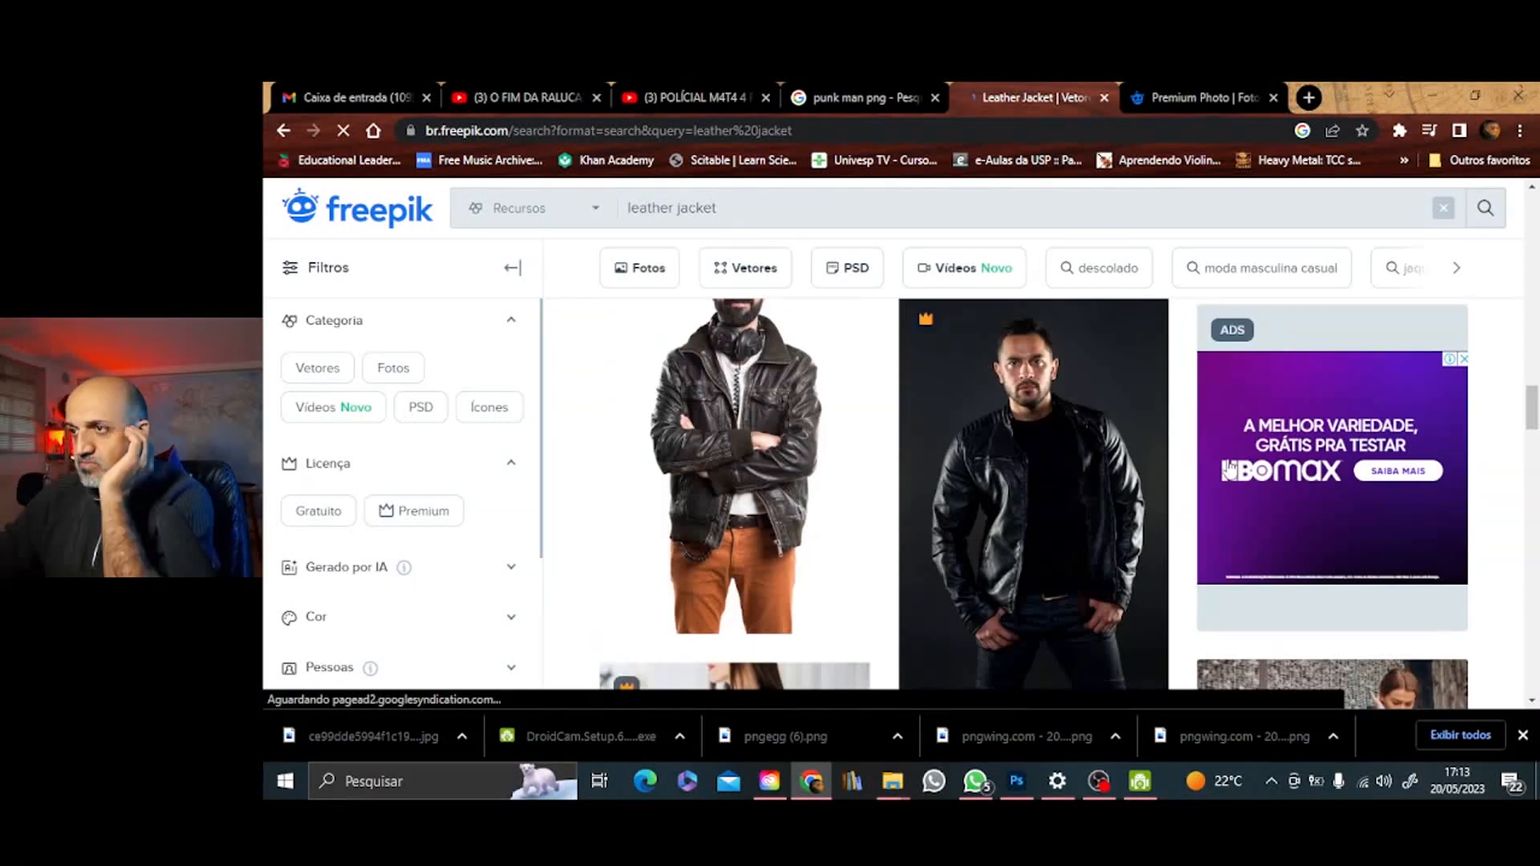
scroll(1093, 501, up, 20)
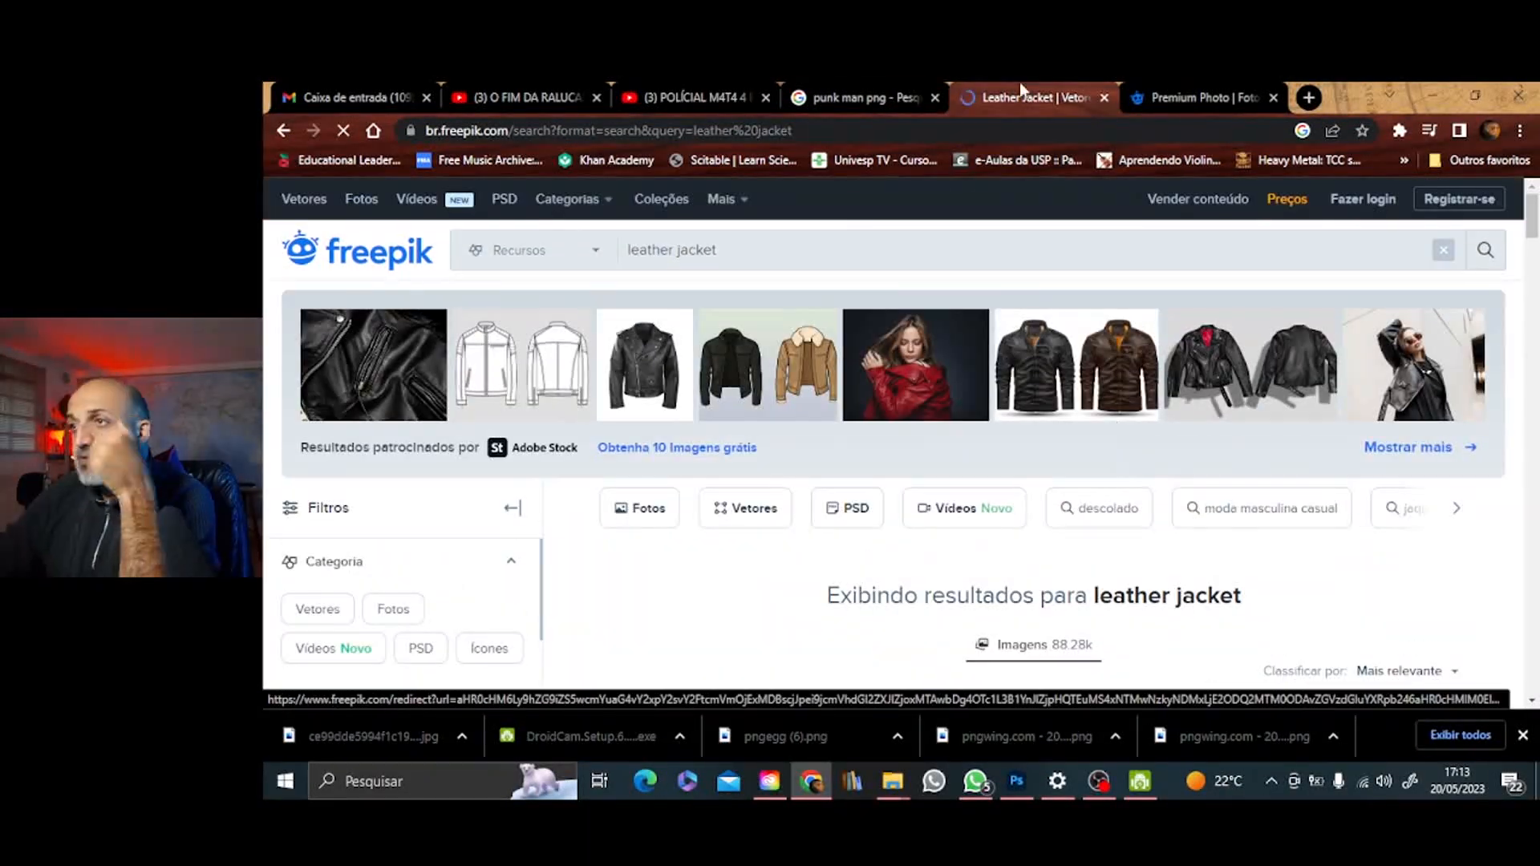
Switch to Photoshop and place the "homem no sofa" photo from File Explorer into the hourglass document
click(867, 97)
click(1018, 783)
scroll(803, 481, down, 7)
click(820, 785)
click(819, 785)
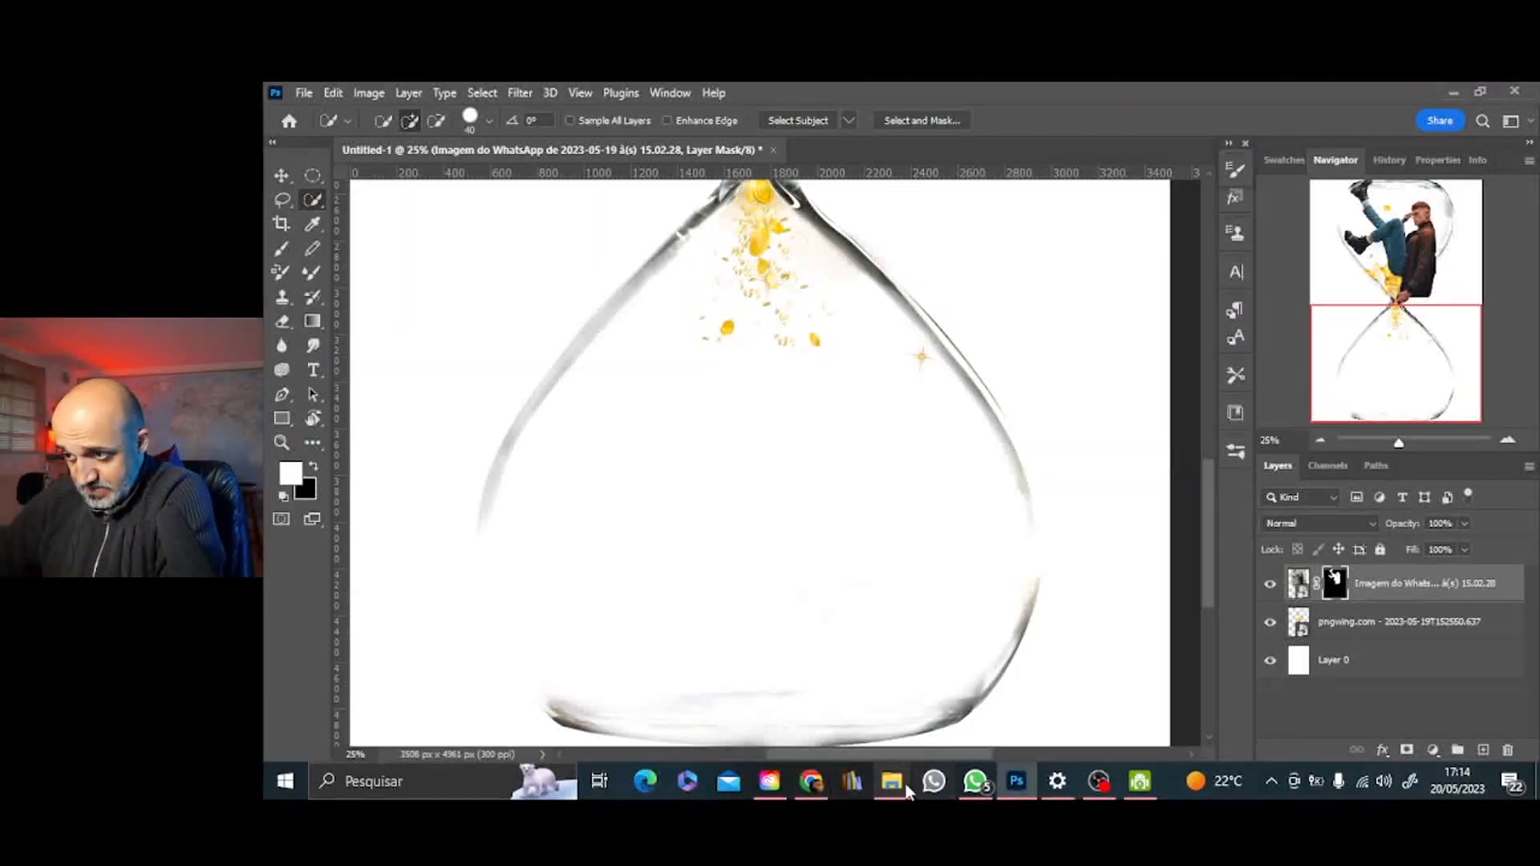
click(892, 783)
drag(720, 410, 1023, 485)
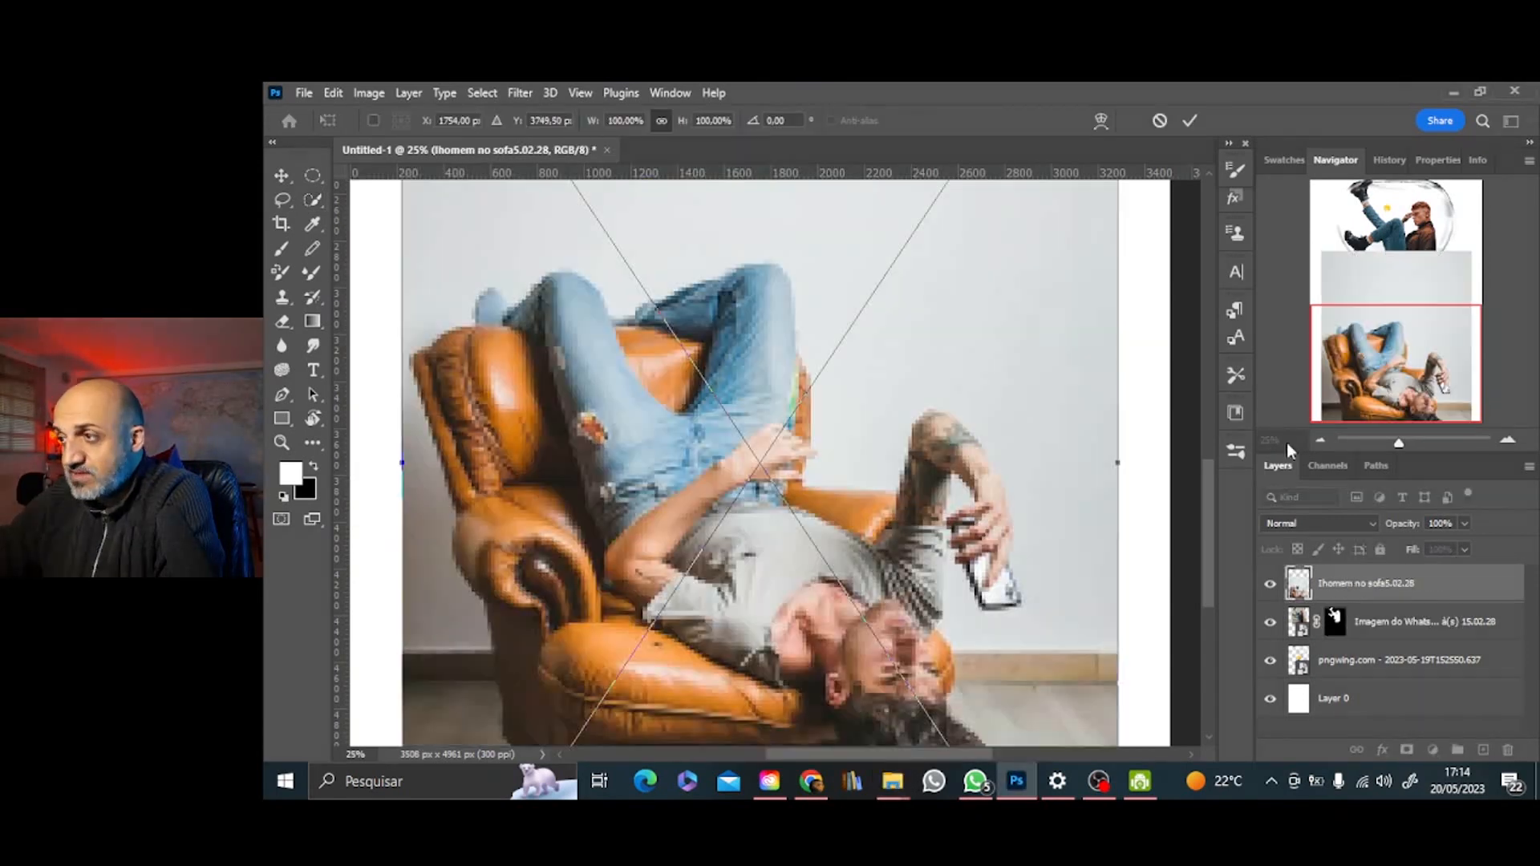
Move the placed armchair photo up the canvas to about X 1850 px, Y 3018 px and commit the placement
click(1321, 439)
click(1321, 439)
click(1321, 440)
drag(795, 439, 805, 389)
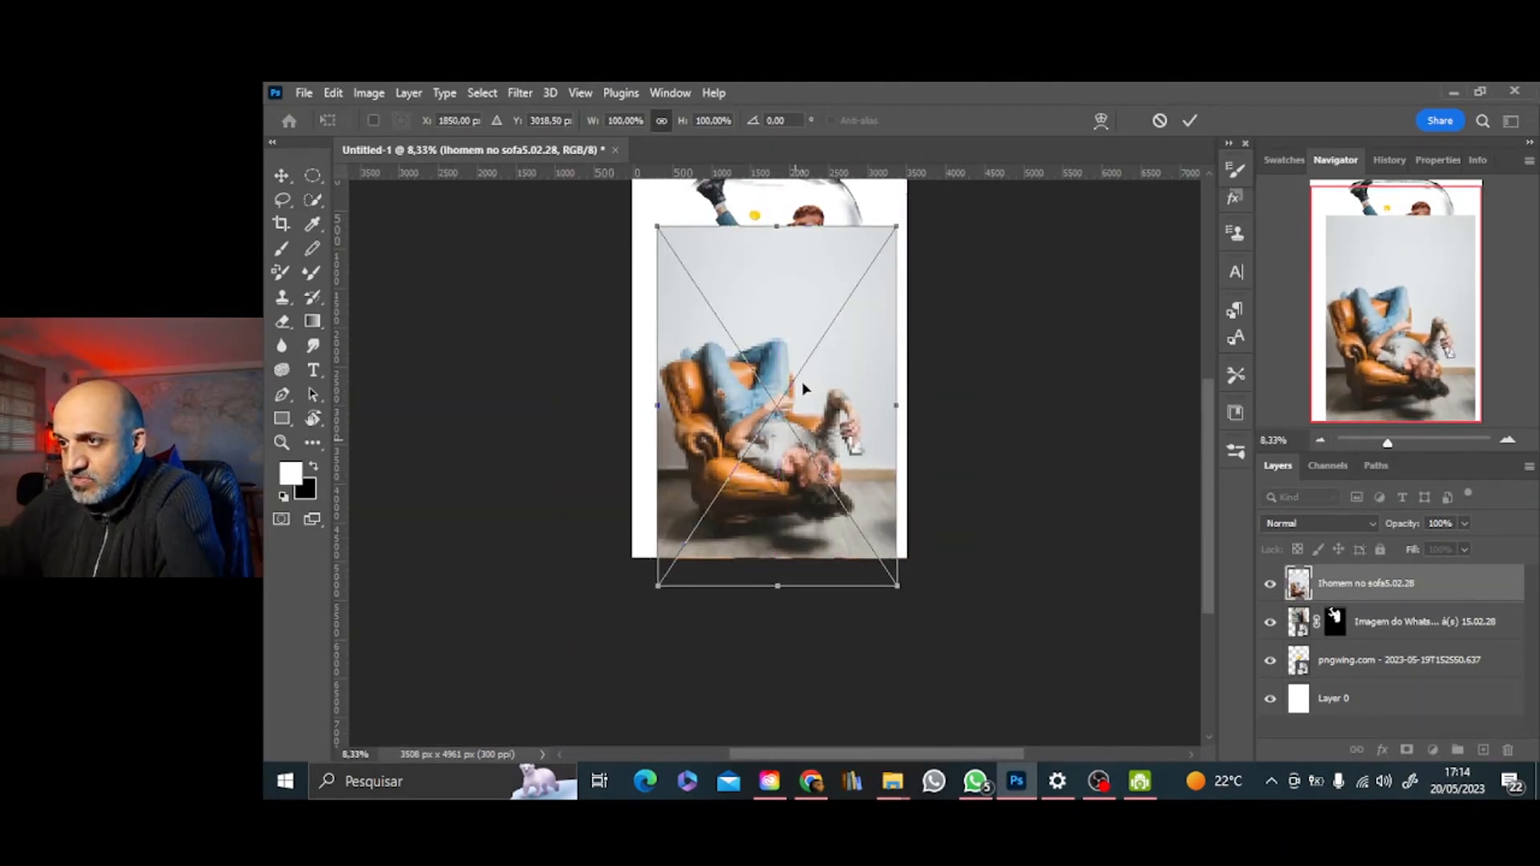
key(Return)
Select the subject of the armchair photo automatically with Select Subject
key(w)
click(489, 94)
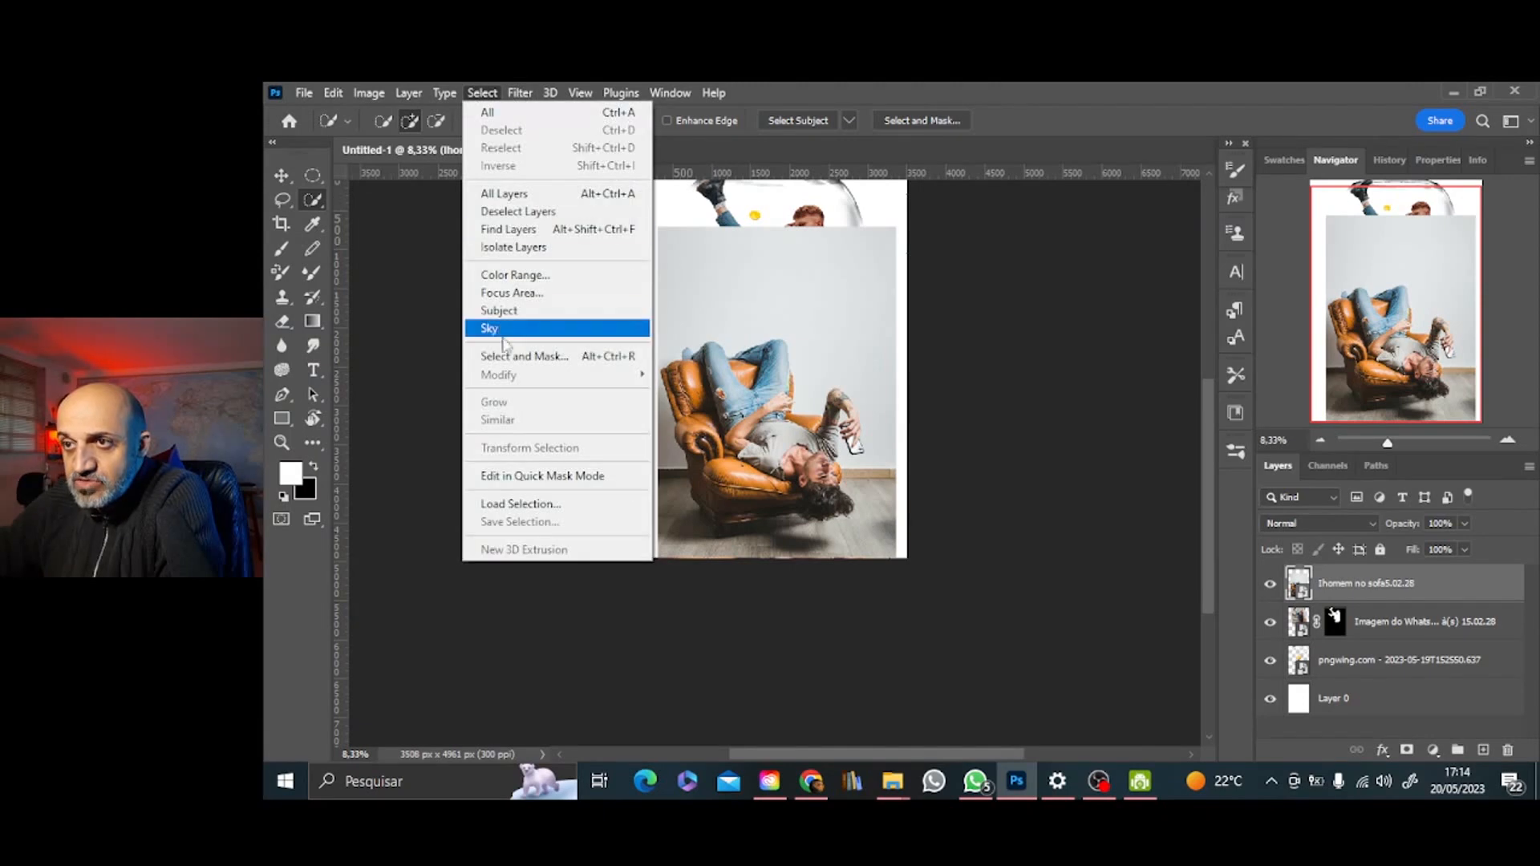
click(504, 314)
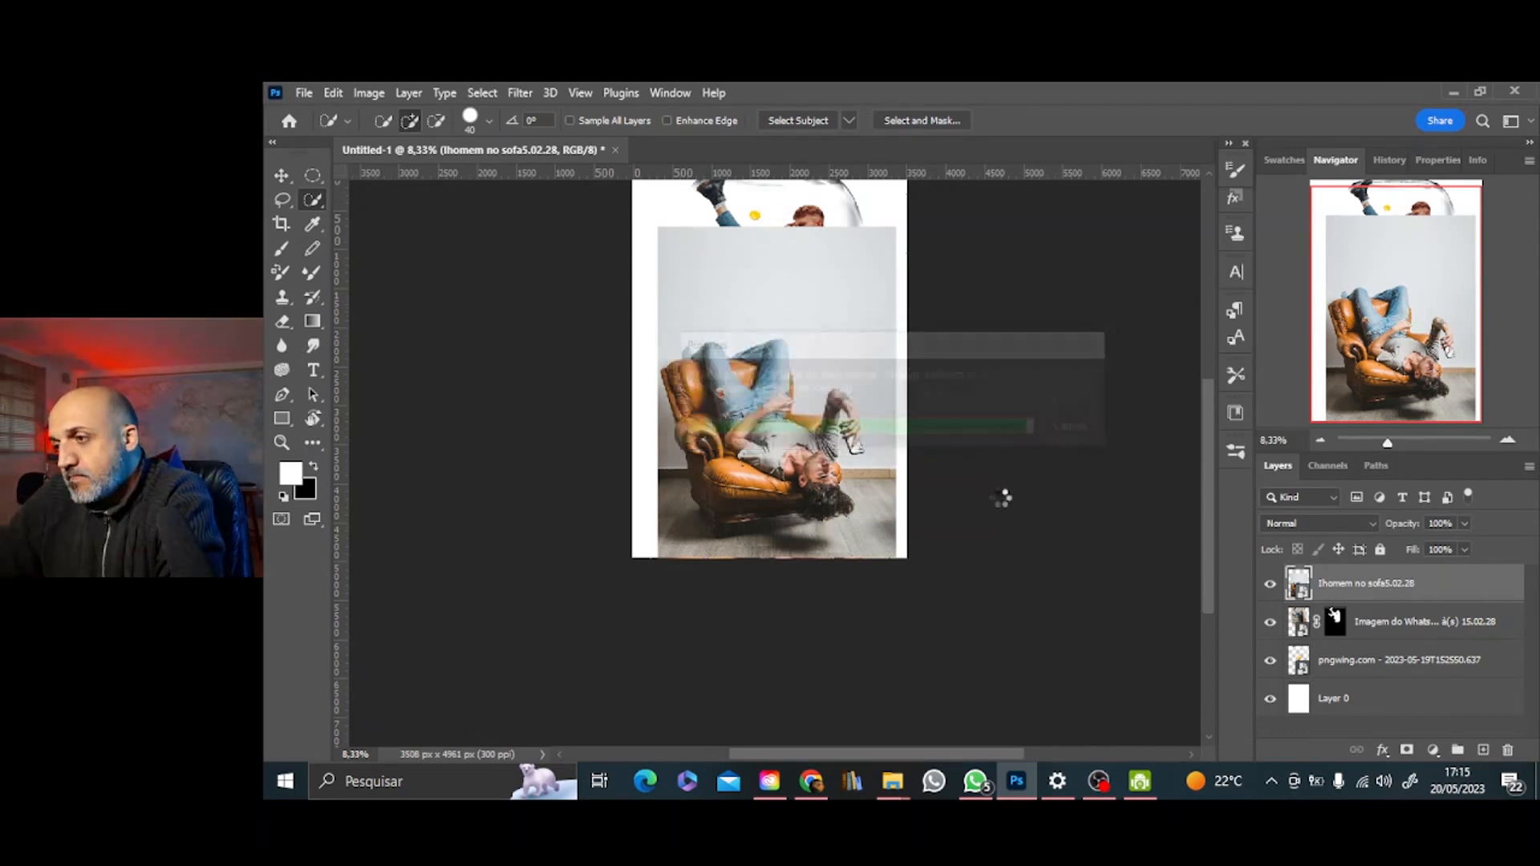
click(1507, 442)
click(1507, 441)
click(1507, 441)
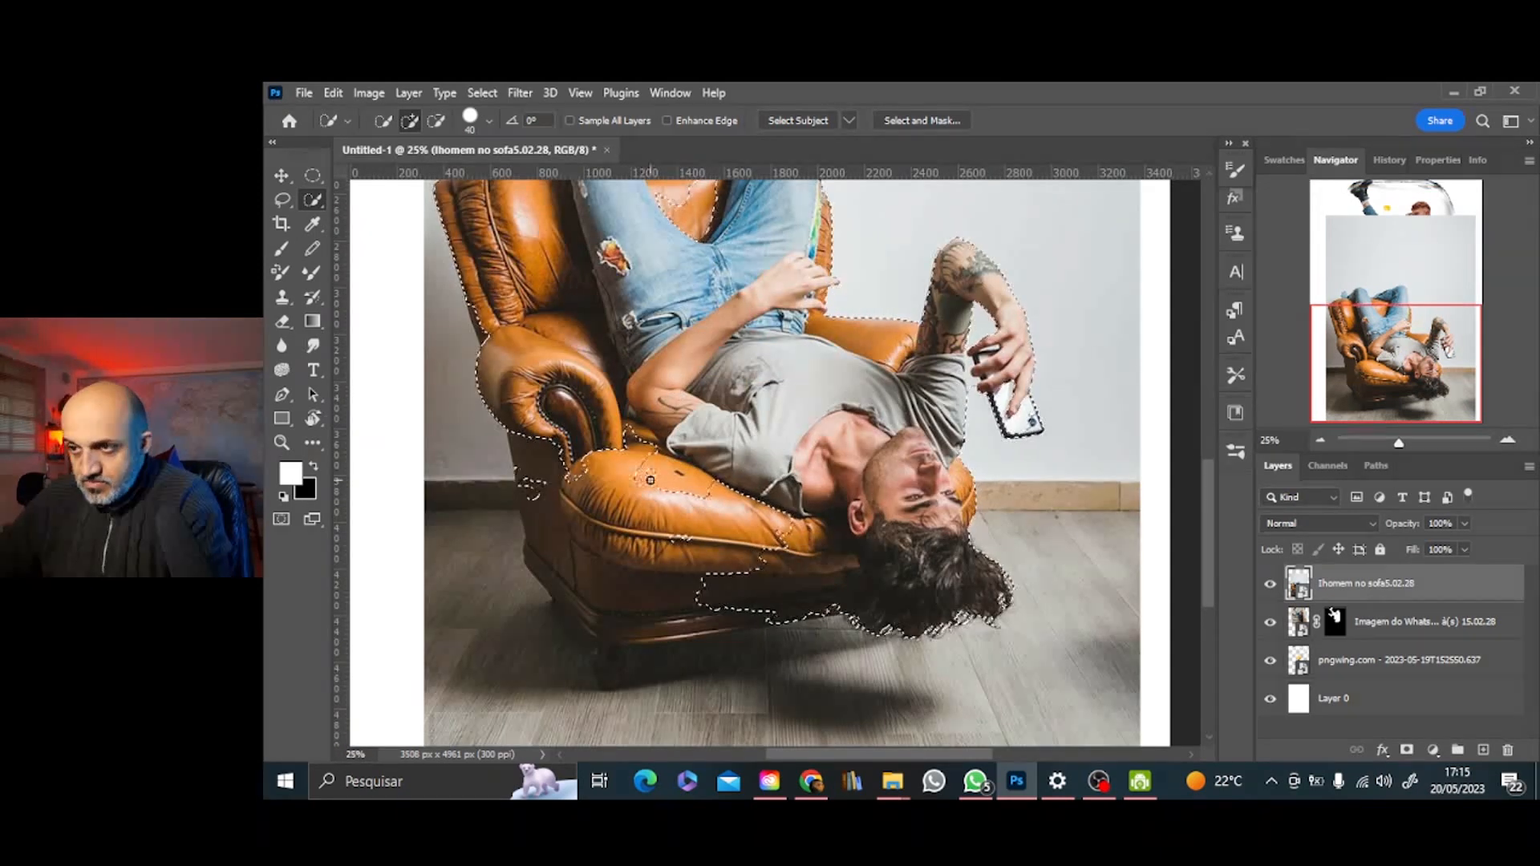
Clean up the armchair and man selection with Quick Selection, excluding the floor and wall, and turn it into a layer mask
mouse_move(650, 480)
mouse_down()
mouse_move(594, 489)
mouse_move(600, 605)
mouse_move(589, 602)
mouse_up()
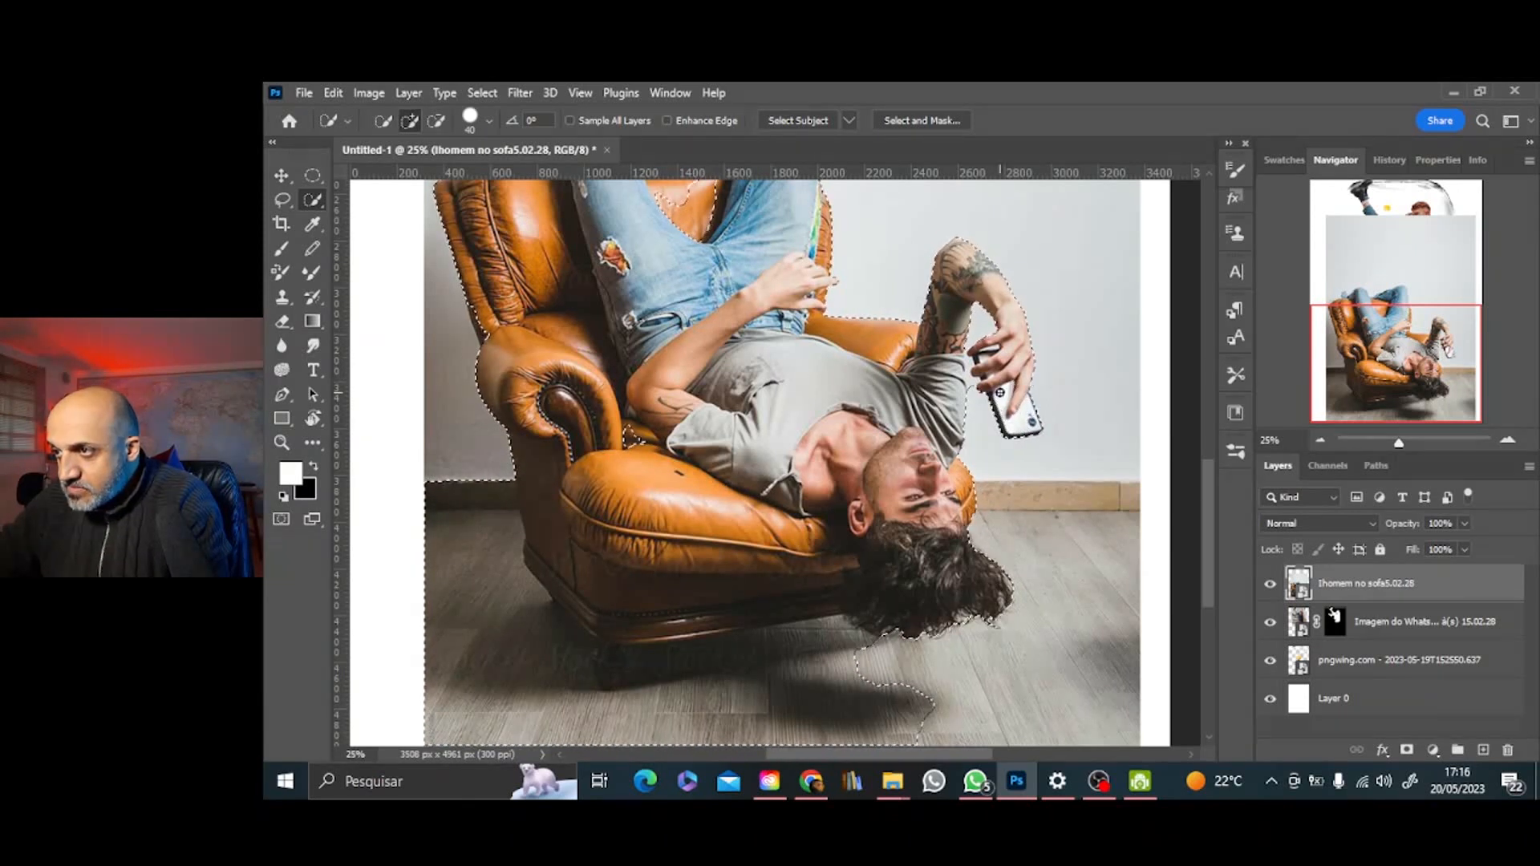
drag(688, 233, 715, 336)
click(754, 295)
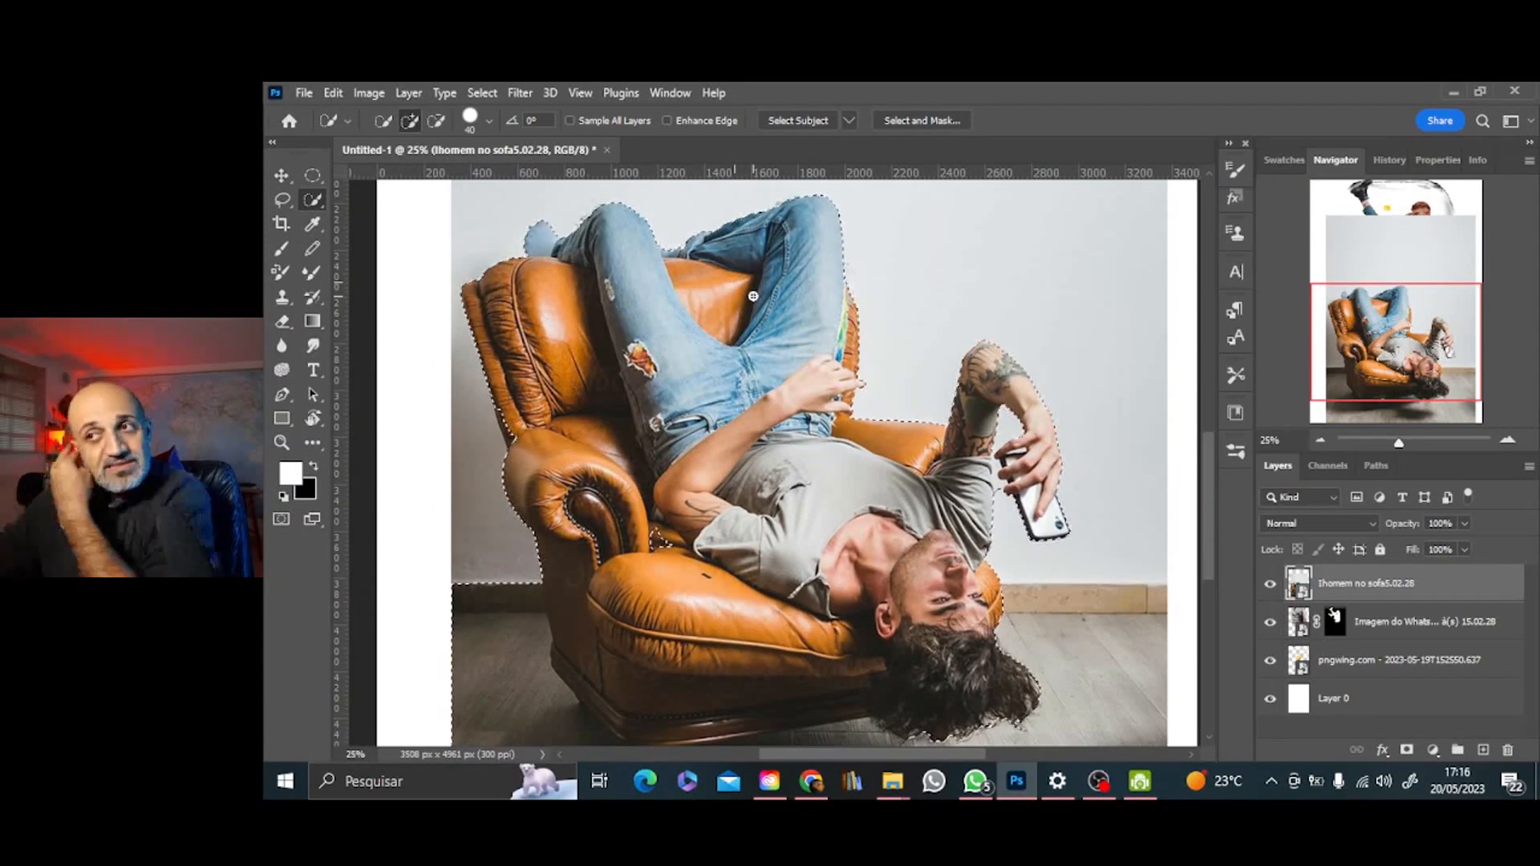
scroll(1196, 455, down, 2)
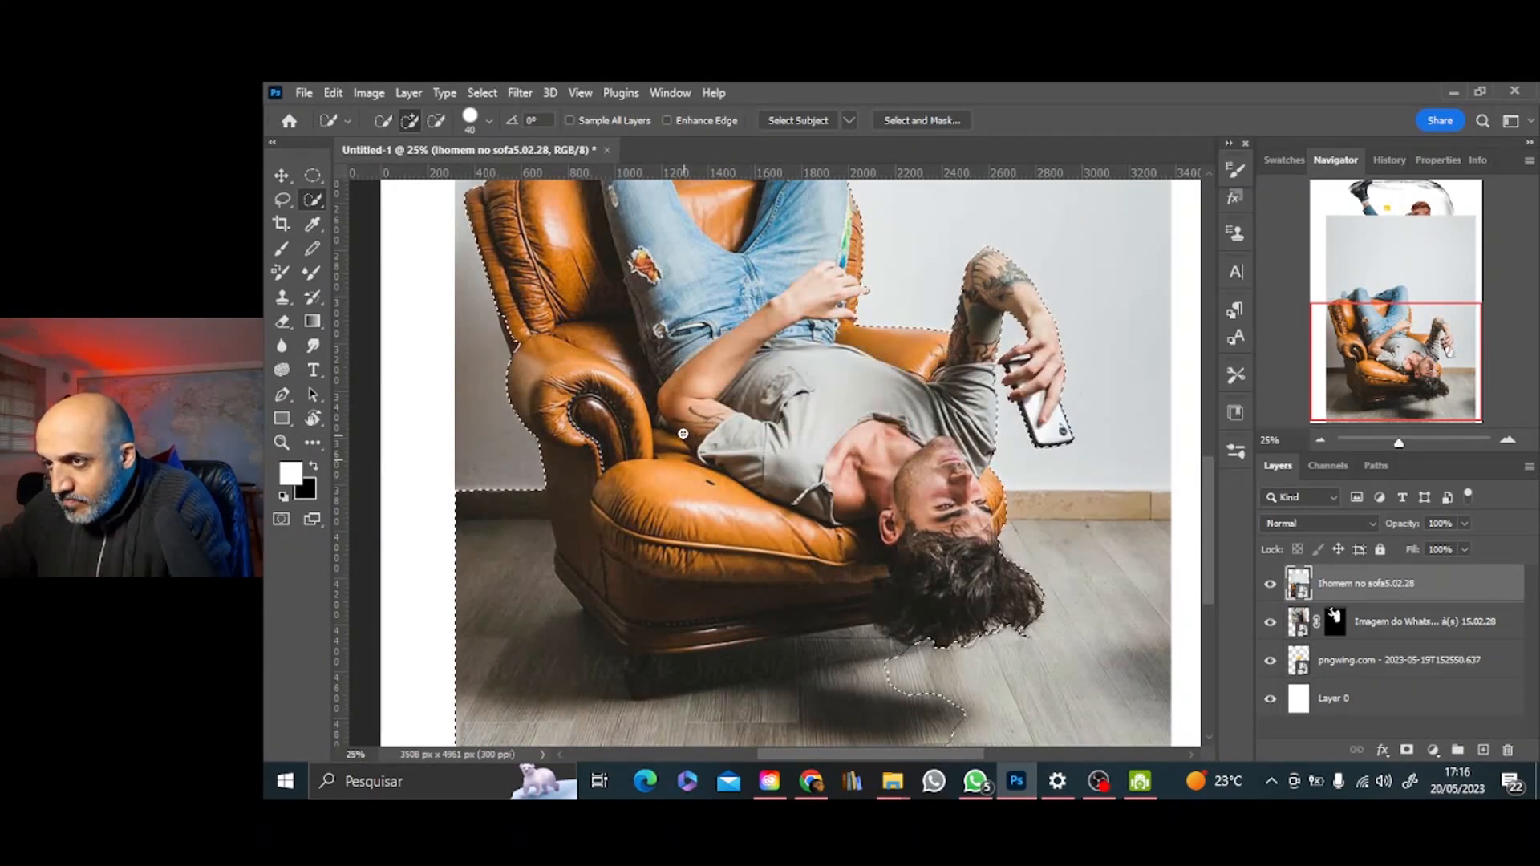
mouse_move(1383, 393)
mouse_down()
mouse_move(1383, 362)
mouse_move(1383, 396)
mouse_up()
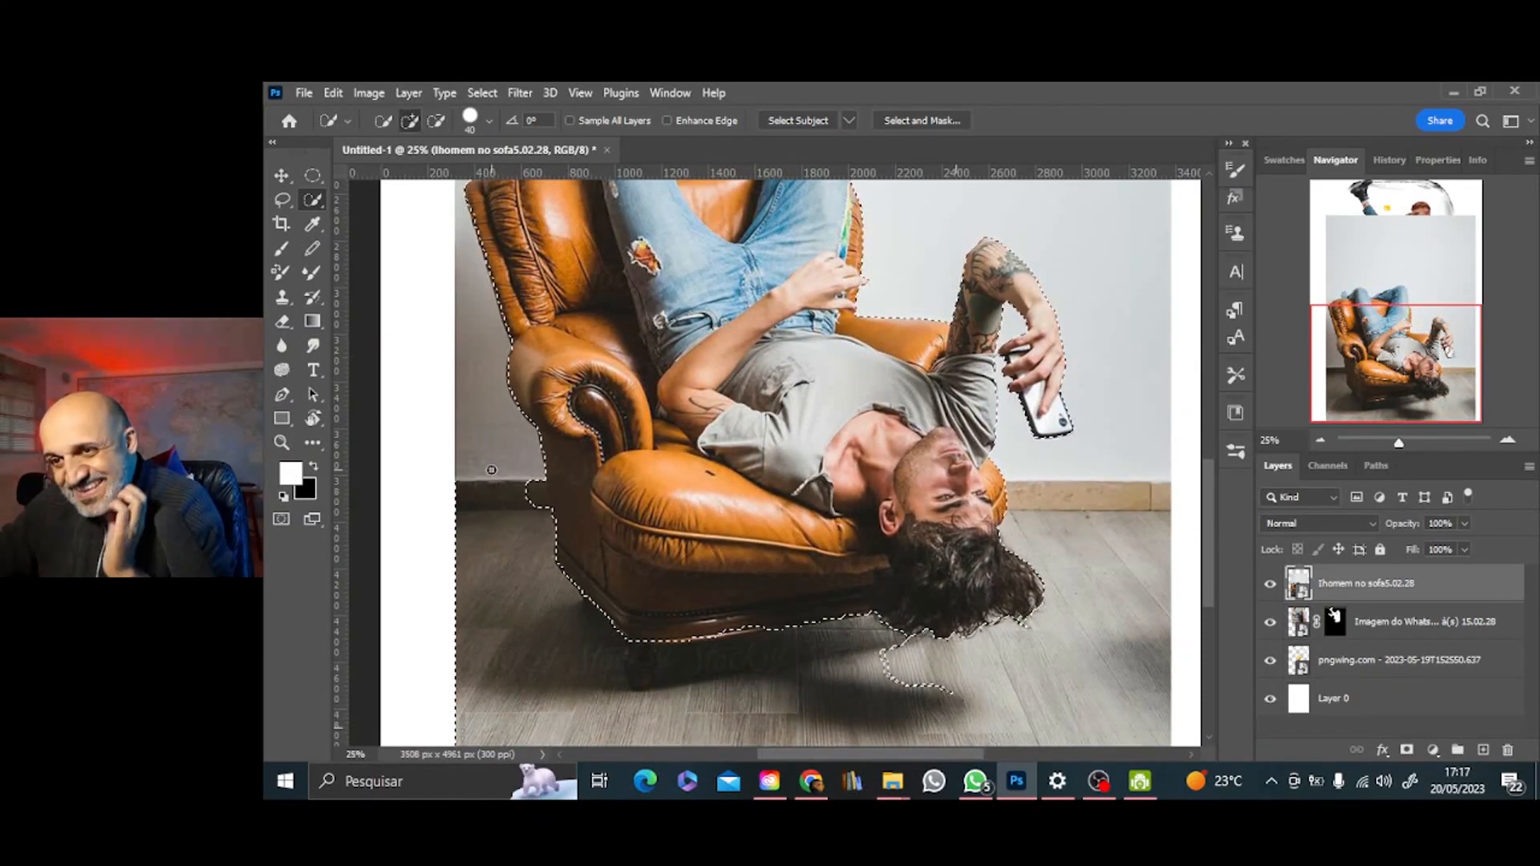
key(ctrl+z)
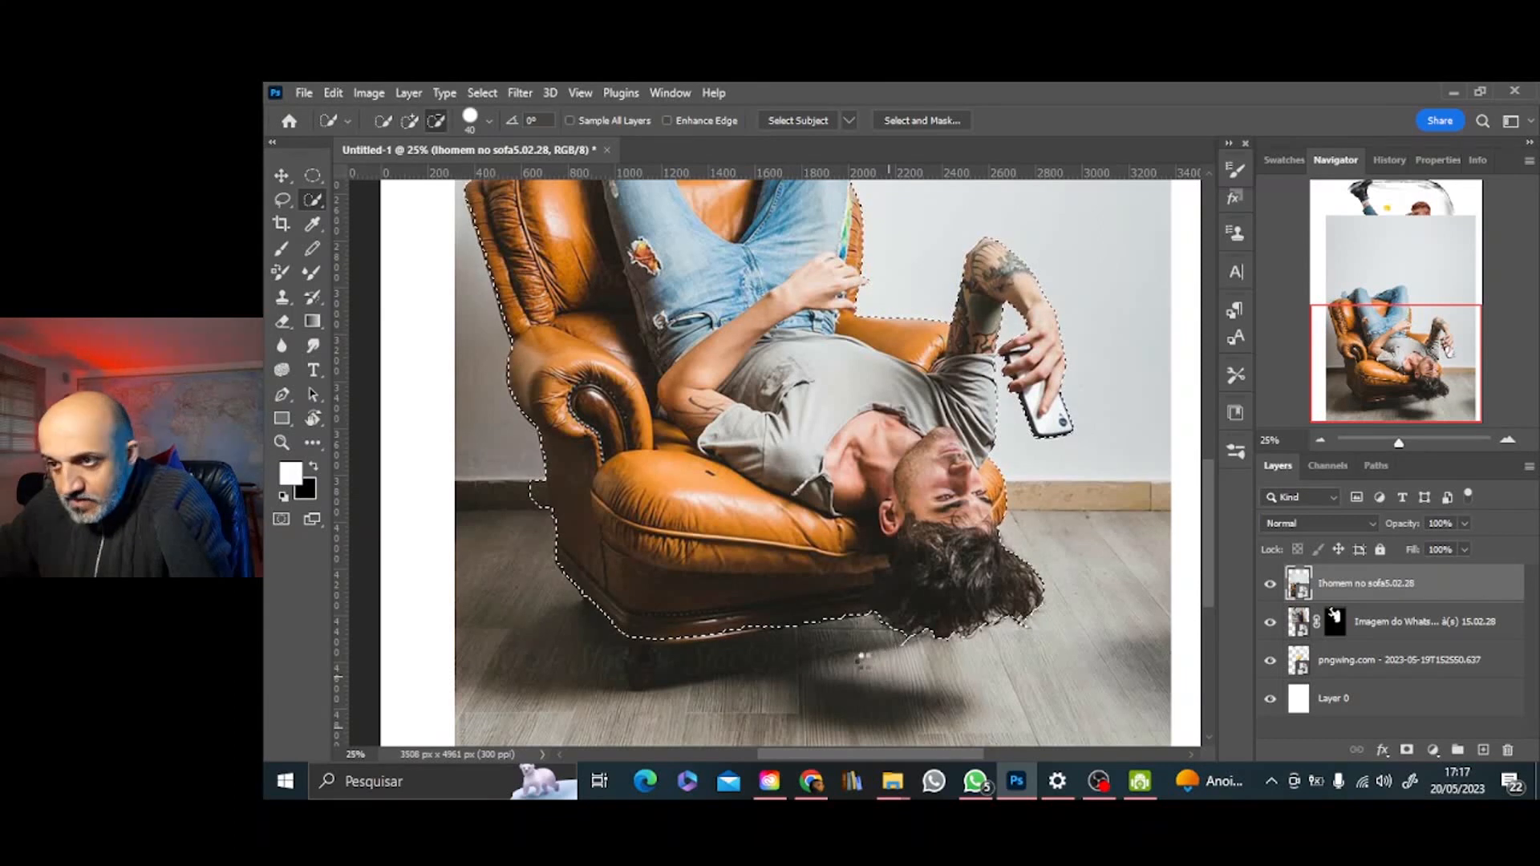
click(1407, 749)
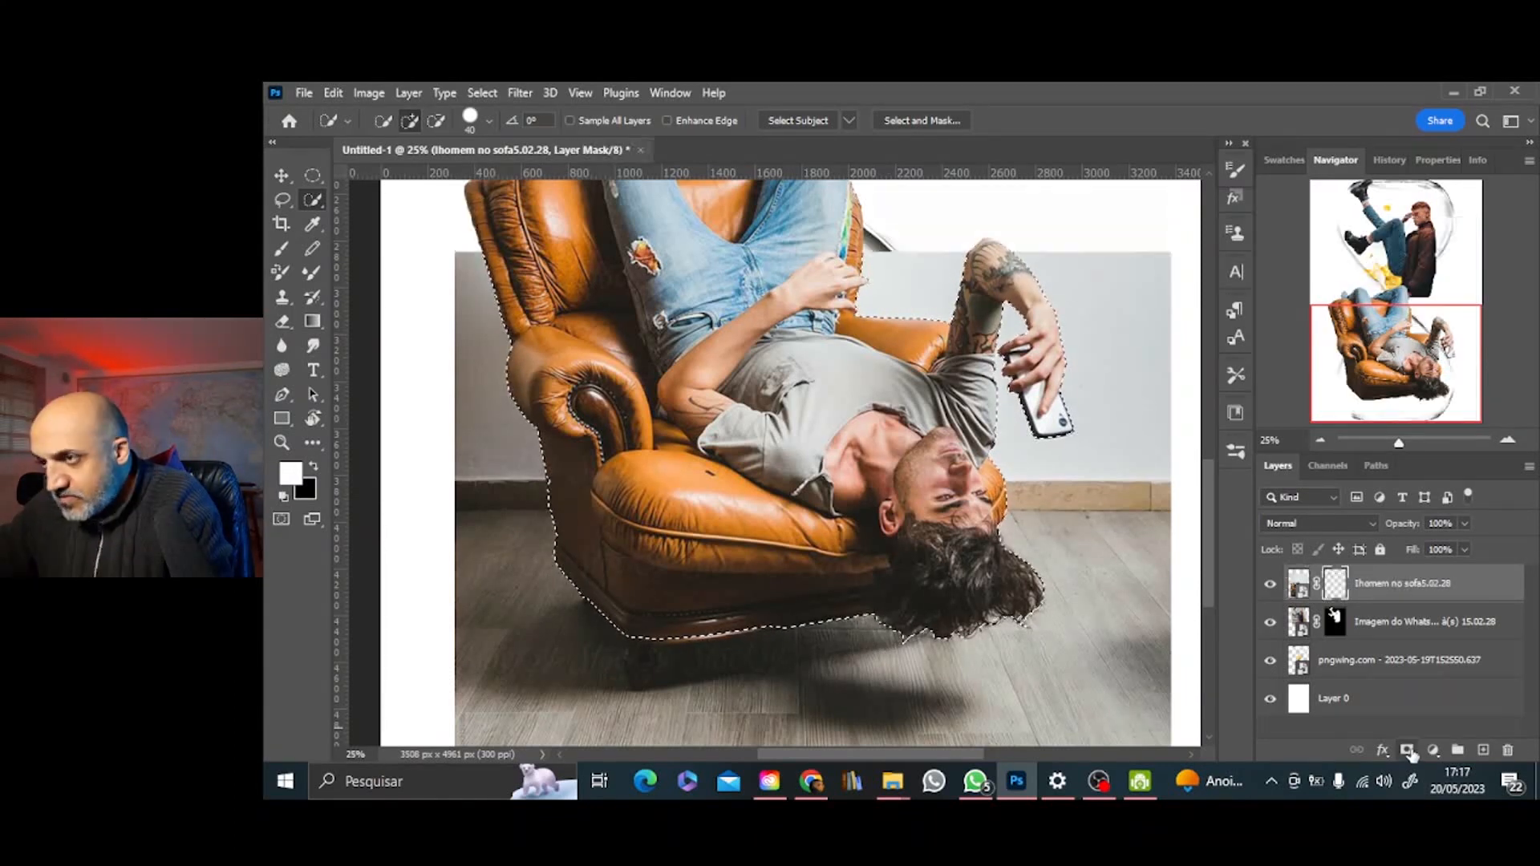
Scale the armchair cut-out down to about 88% and position it over the hourglass's lower bulb
key(ctrl+minus)
key(ctrl+t)
key(ctrl+minus)
key(ctrl+minus)
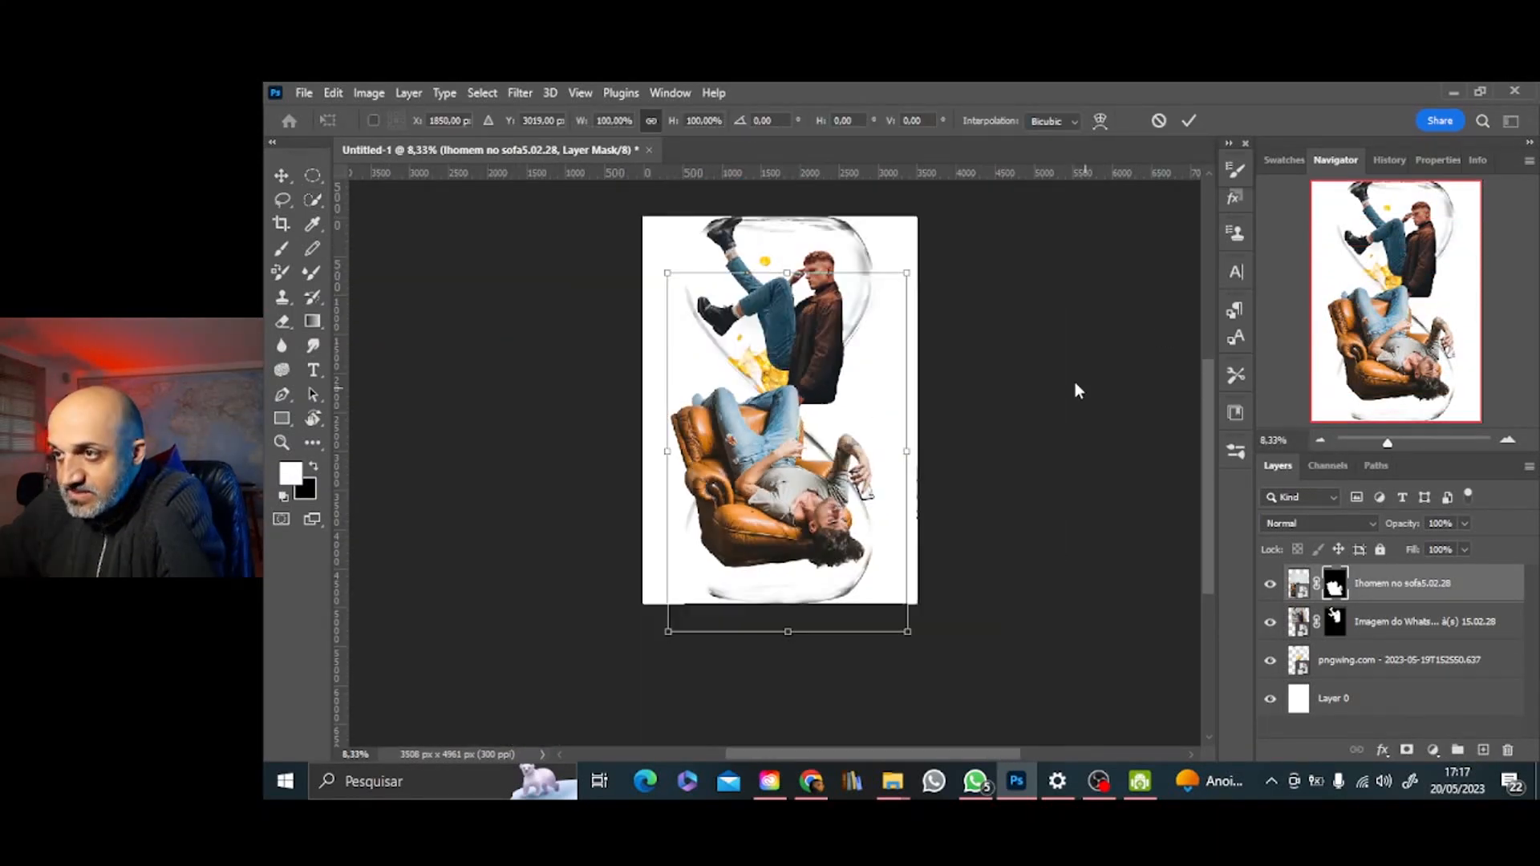
drag(907, 275, 880, 314)
drag(752, 427, 767, 448)
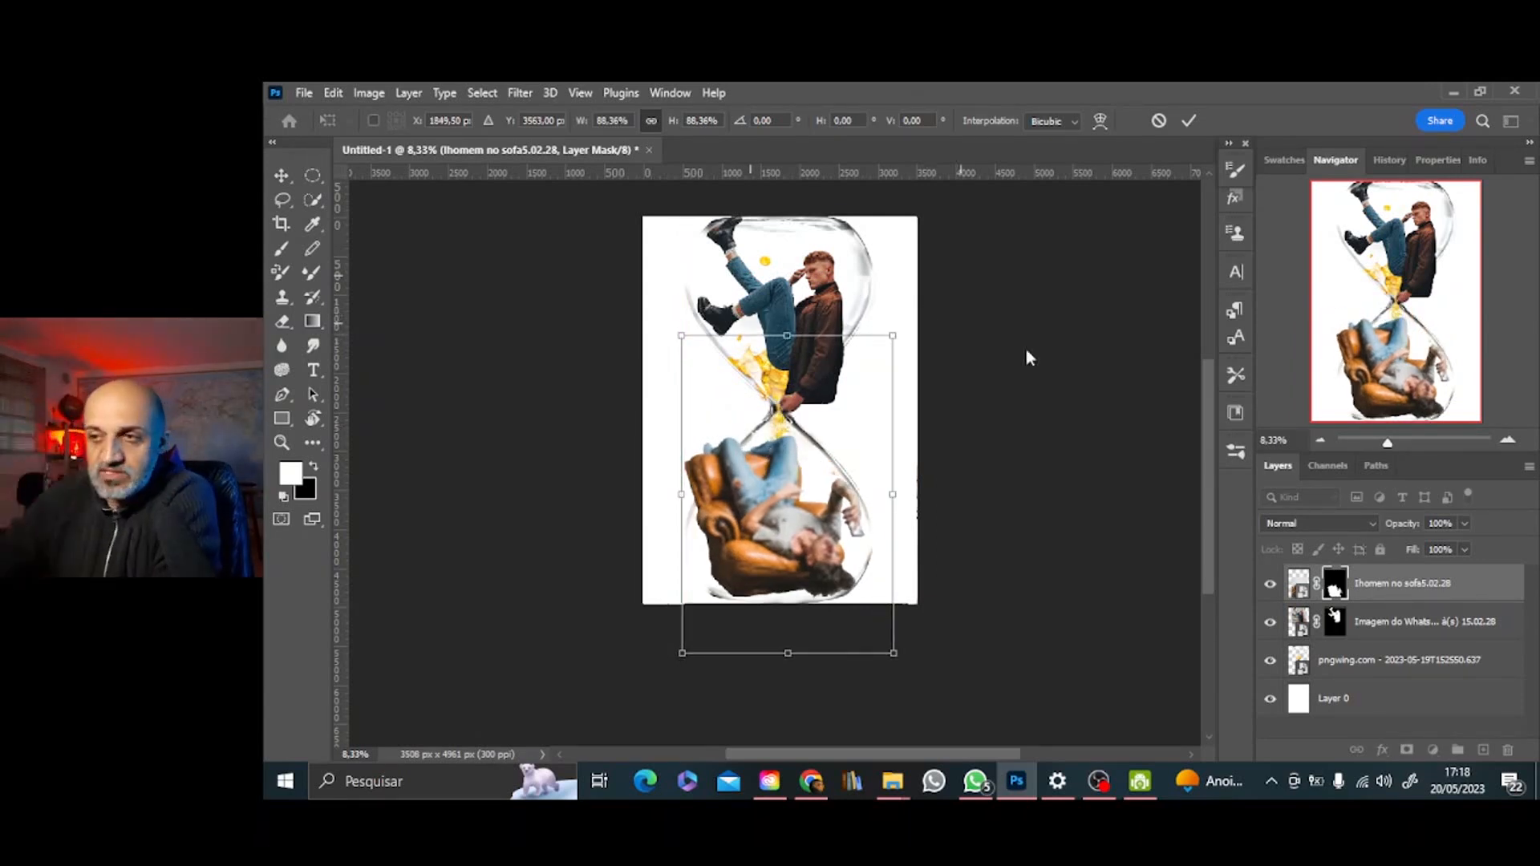
click(1189, 120)
key(w)
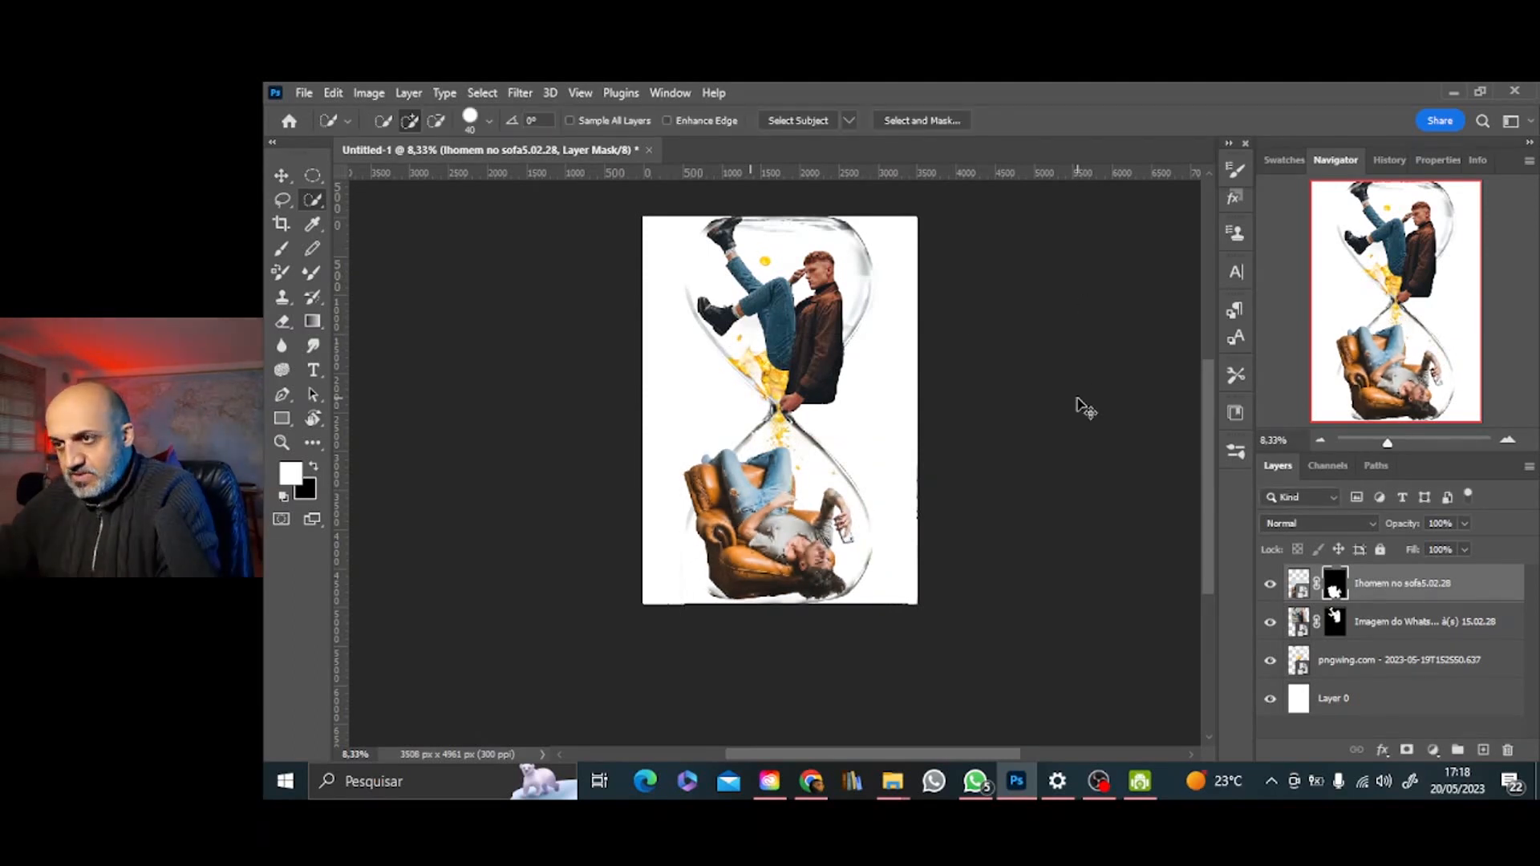
key(ctrl+t)
mouse_move(873, 363)
mouse_down()
mouse_move(898, 341)
mouse_move(863, 393)
mouse_move(893, 337)
mouse_up()
key(Return)
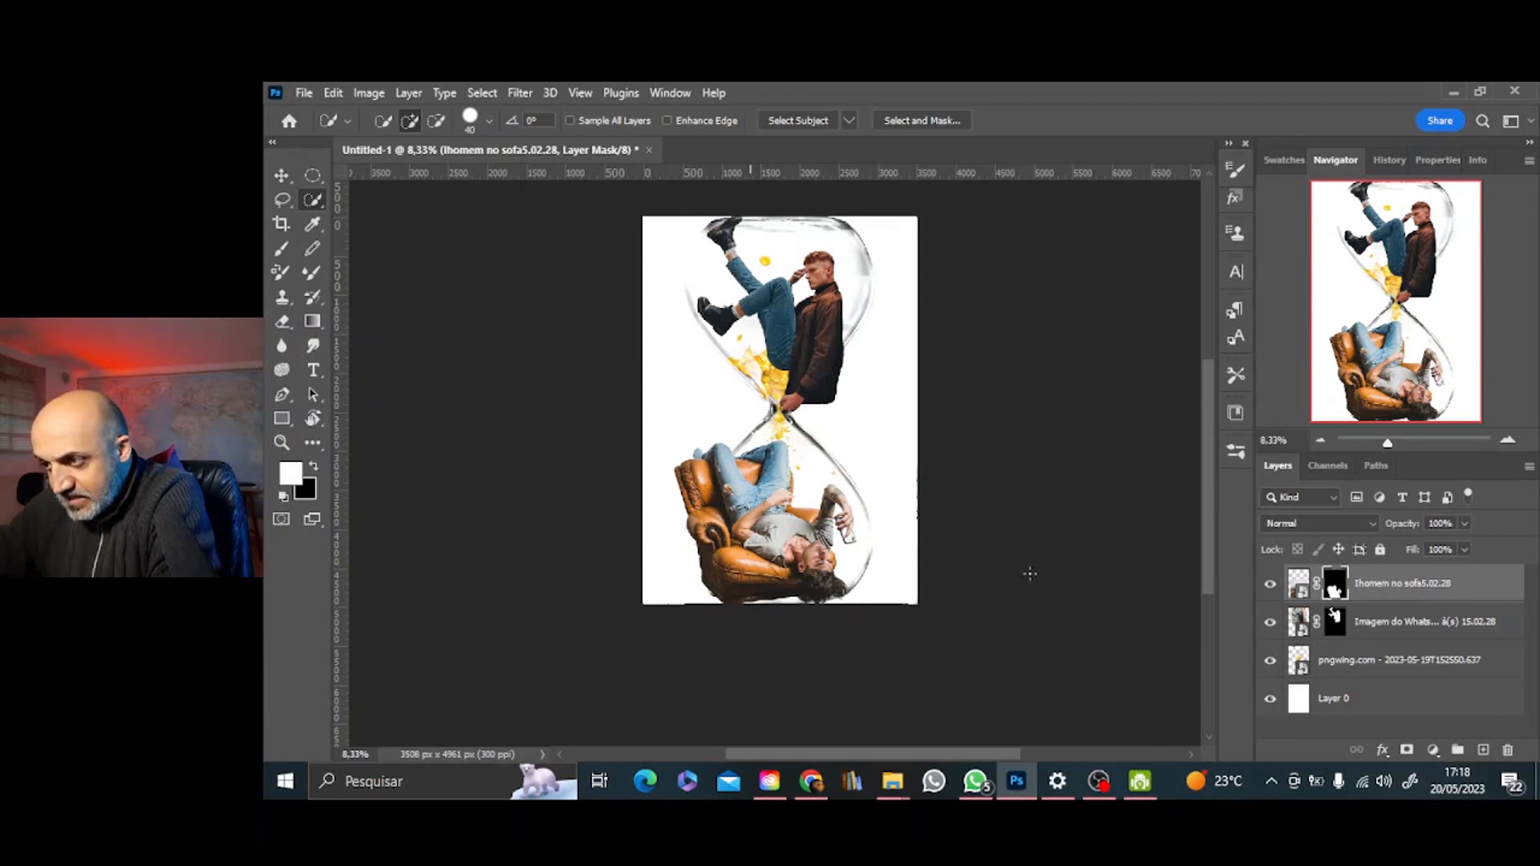
Convert the masked armchair layer and the masked leather-jacket man layer each to a smart object
right_click(1309, 601)
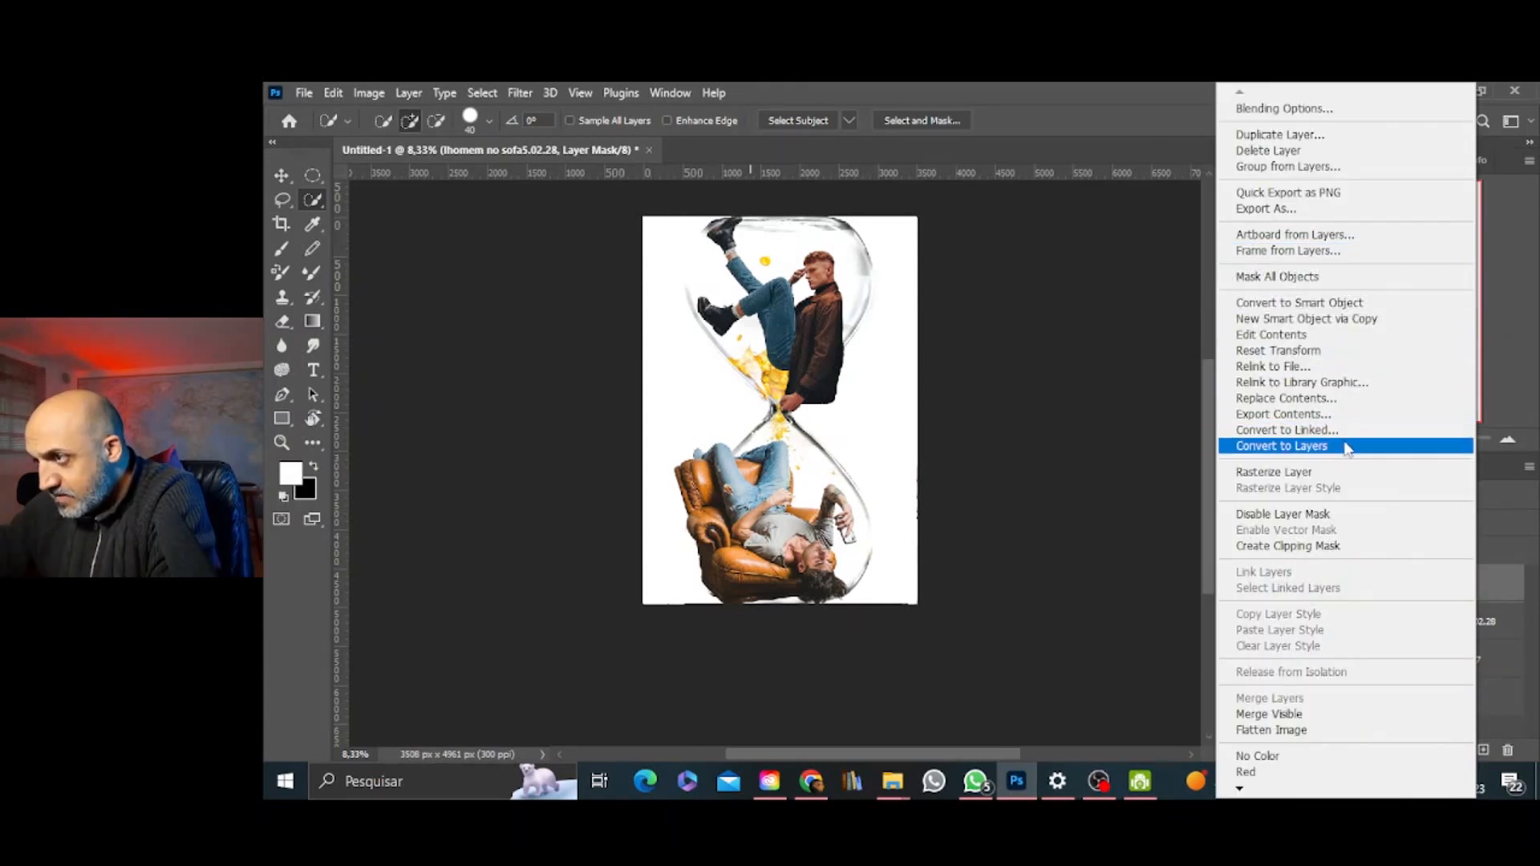
click(1311, 304)
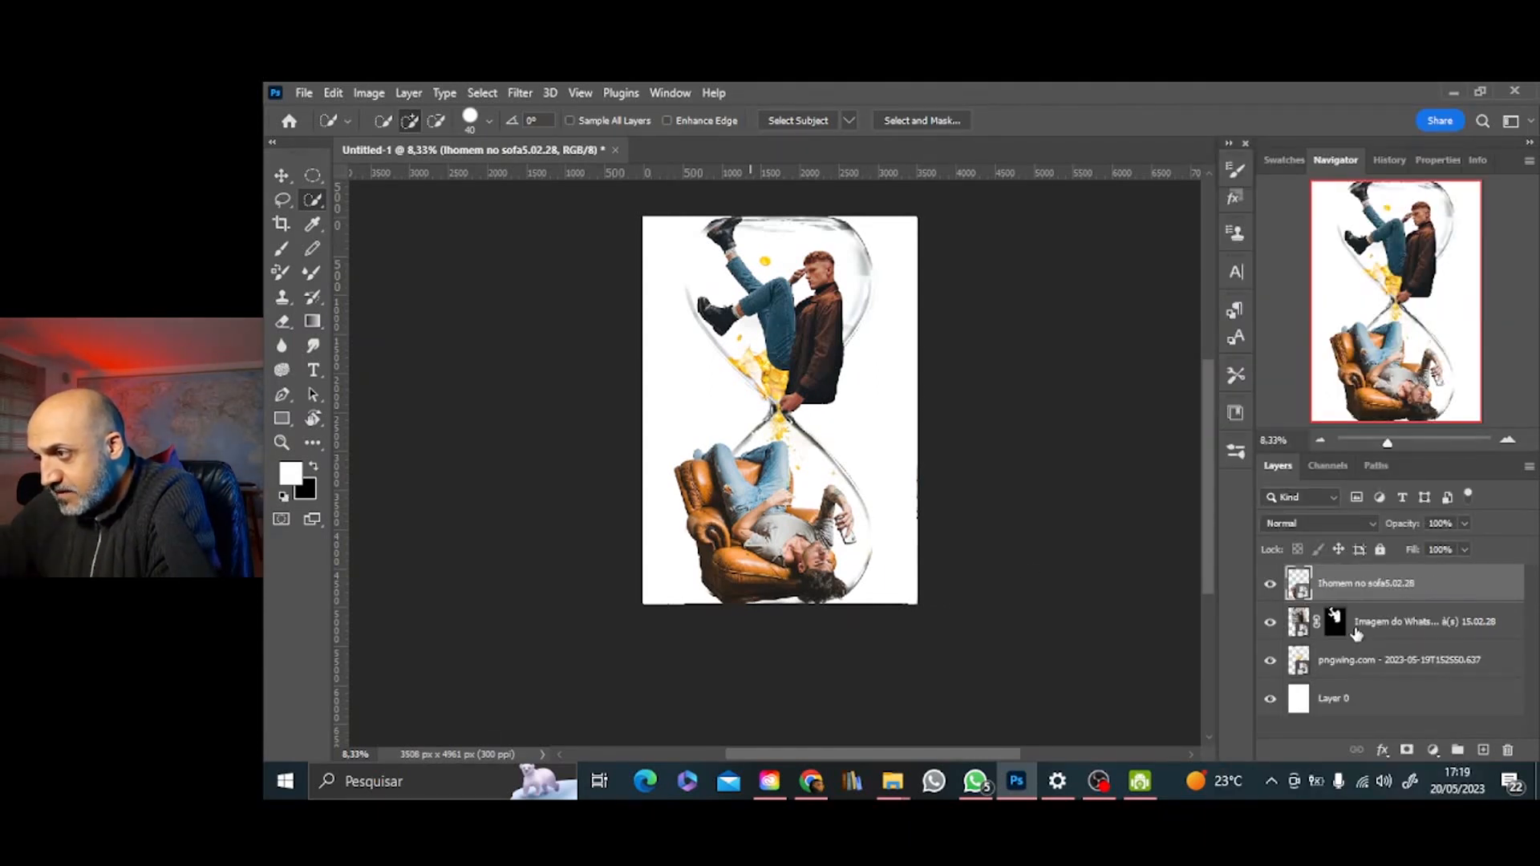
right_click(1355, 626)
click(1231, 302)
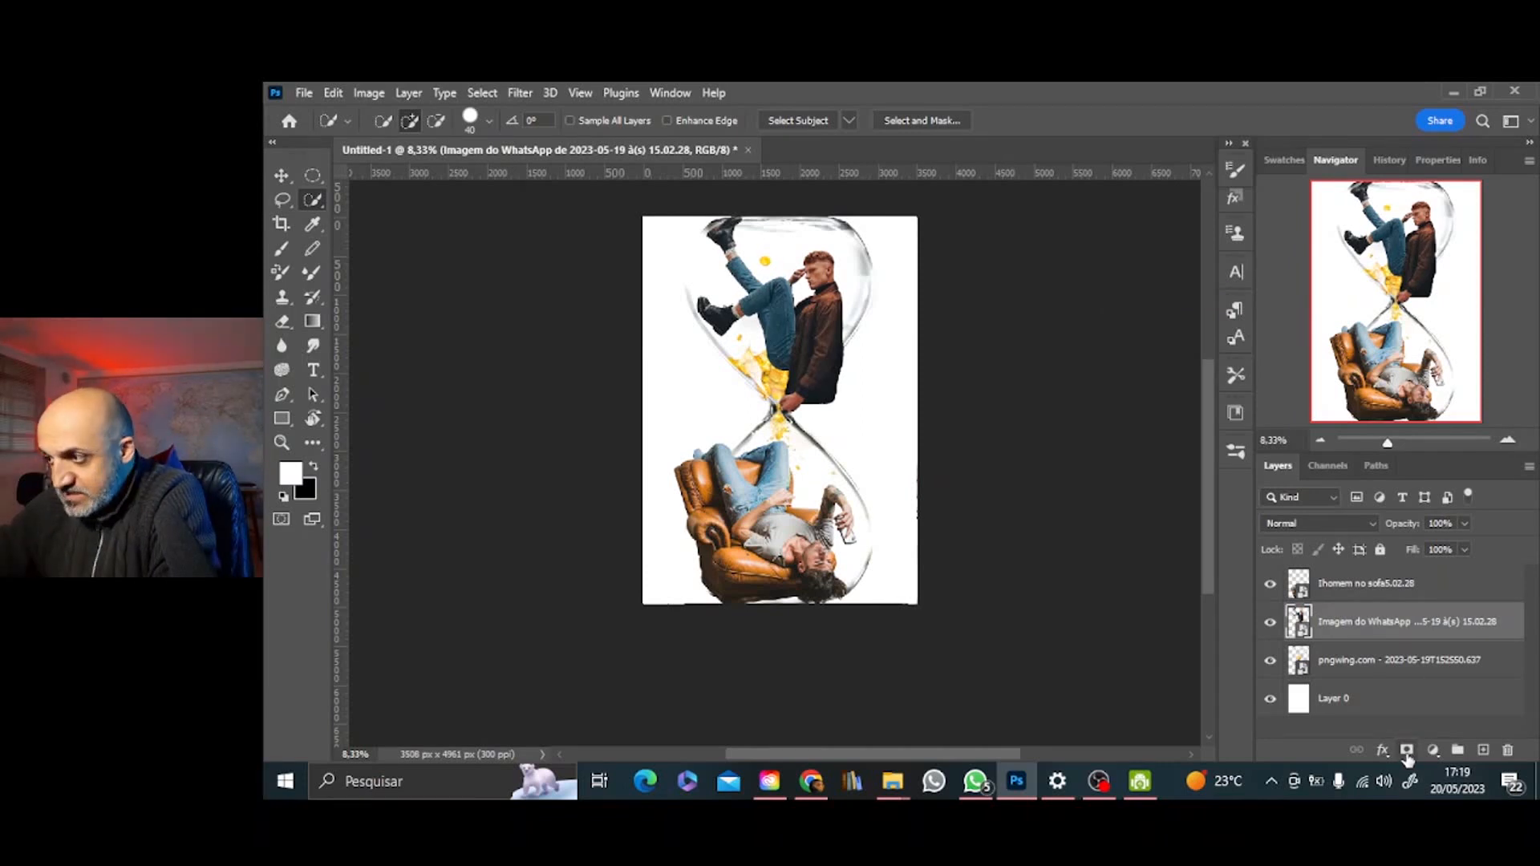
Add a layer mask to the leather-jacket man and set up a soft black brush of 500 px with 0% hardness
click(1408, 751)
click(1508, 441)
click(1507, 440)
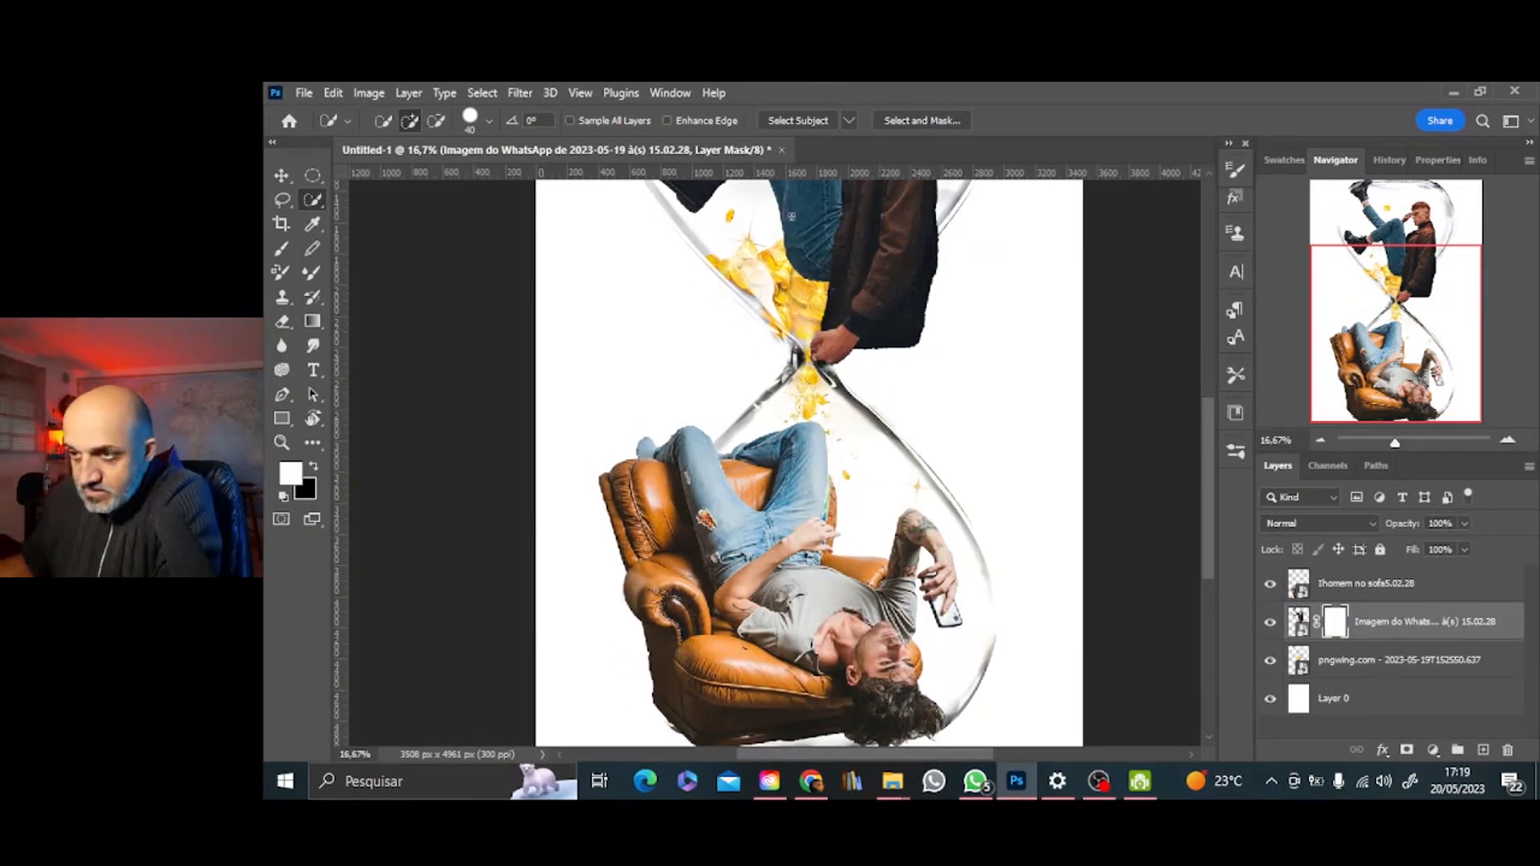
key(b)
click(398, 121)
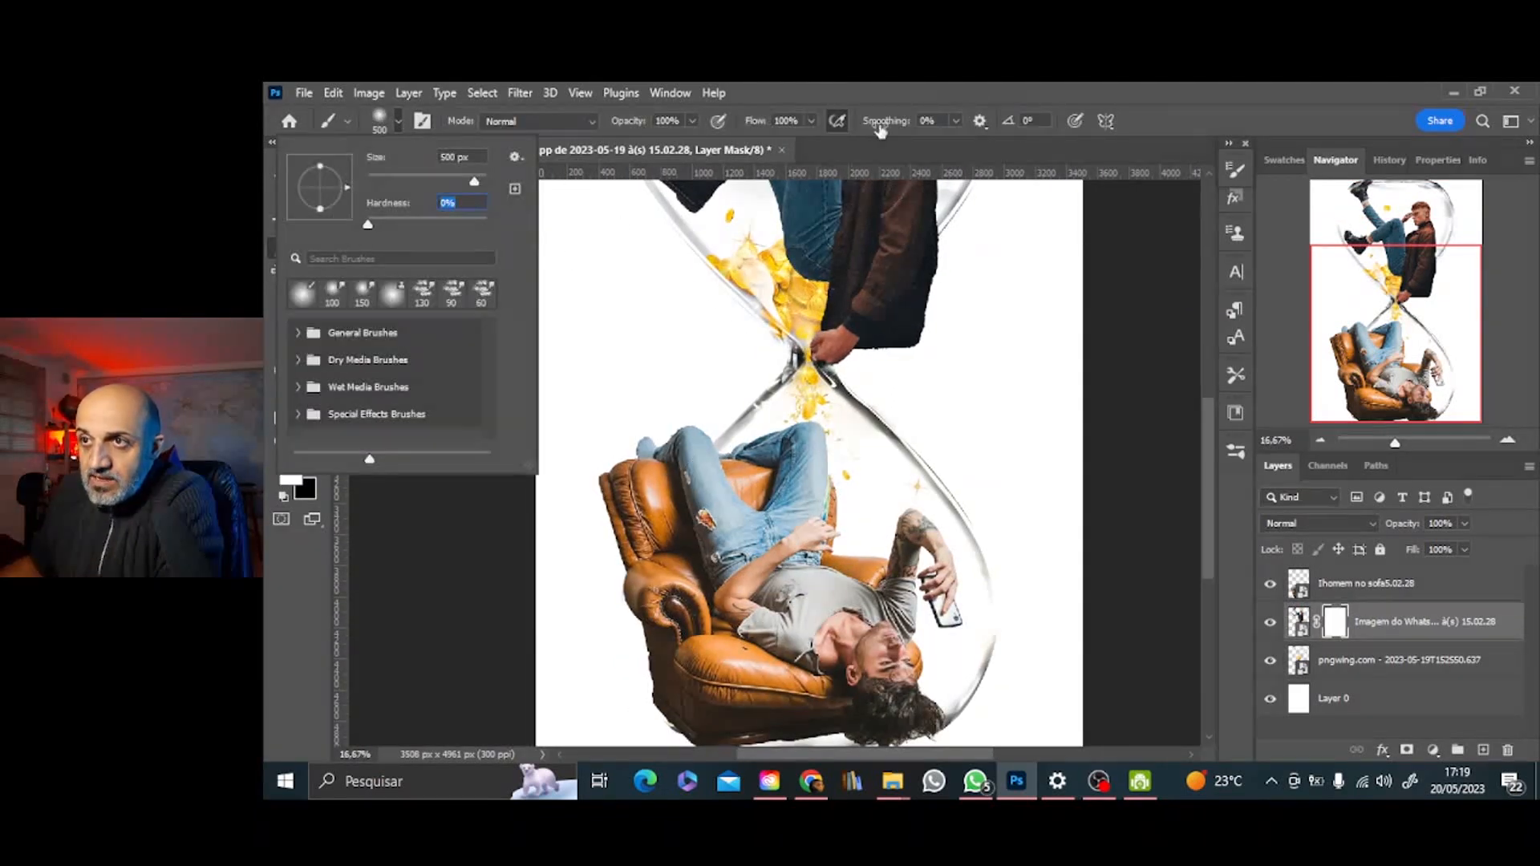
click(811, 122)
click(617, 474)
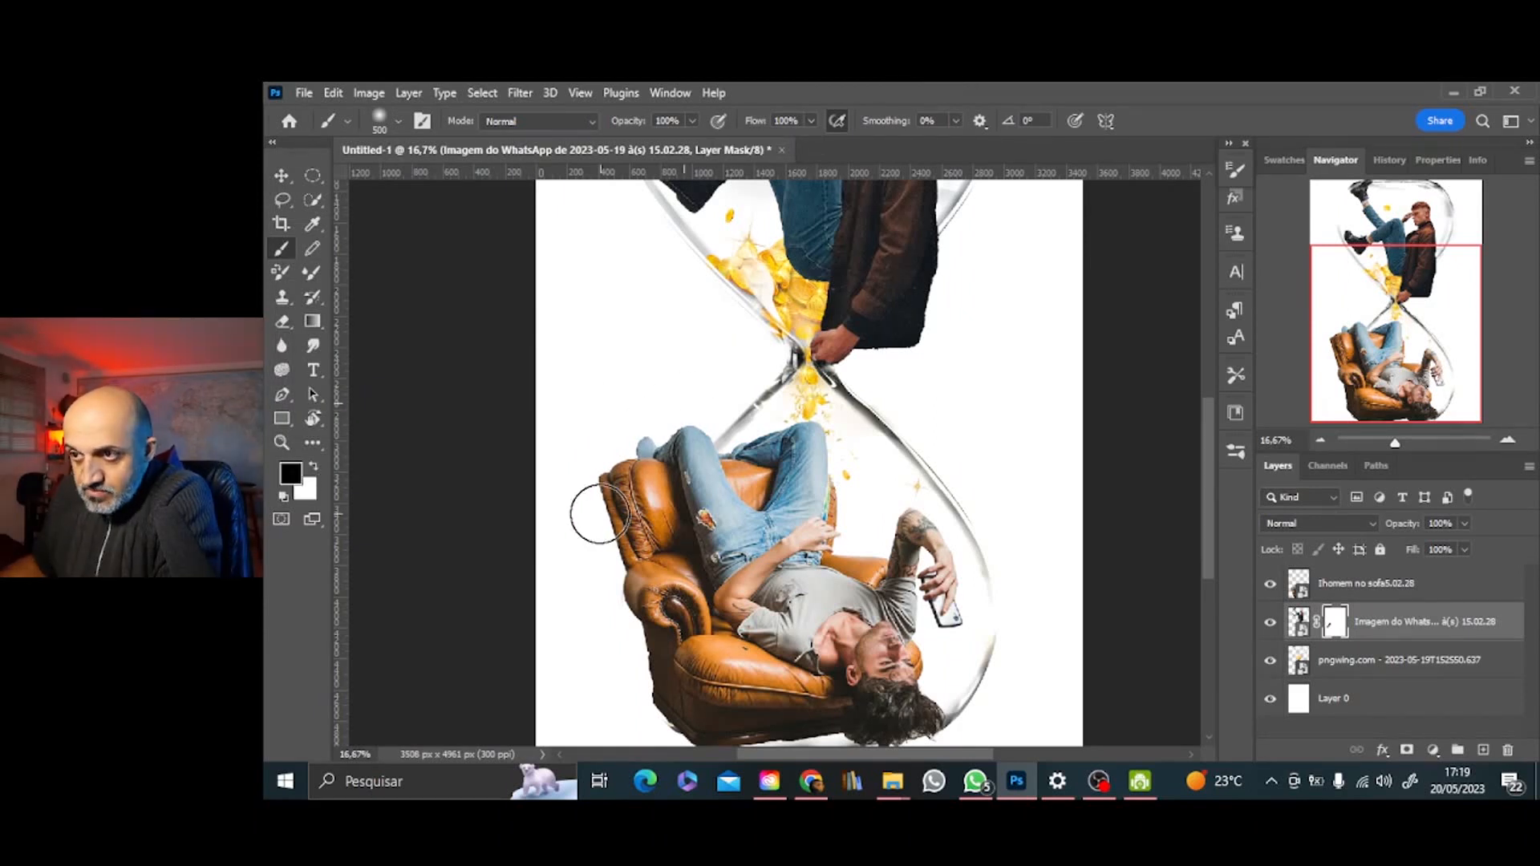
Add a layer mask to the armchair layer and, with its fill at 50%, paint out the armchair outside the glass outline
click(1380, 587)
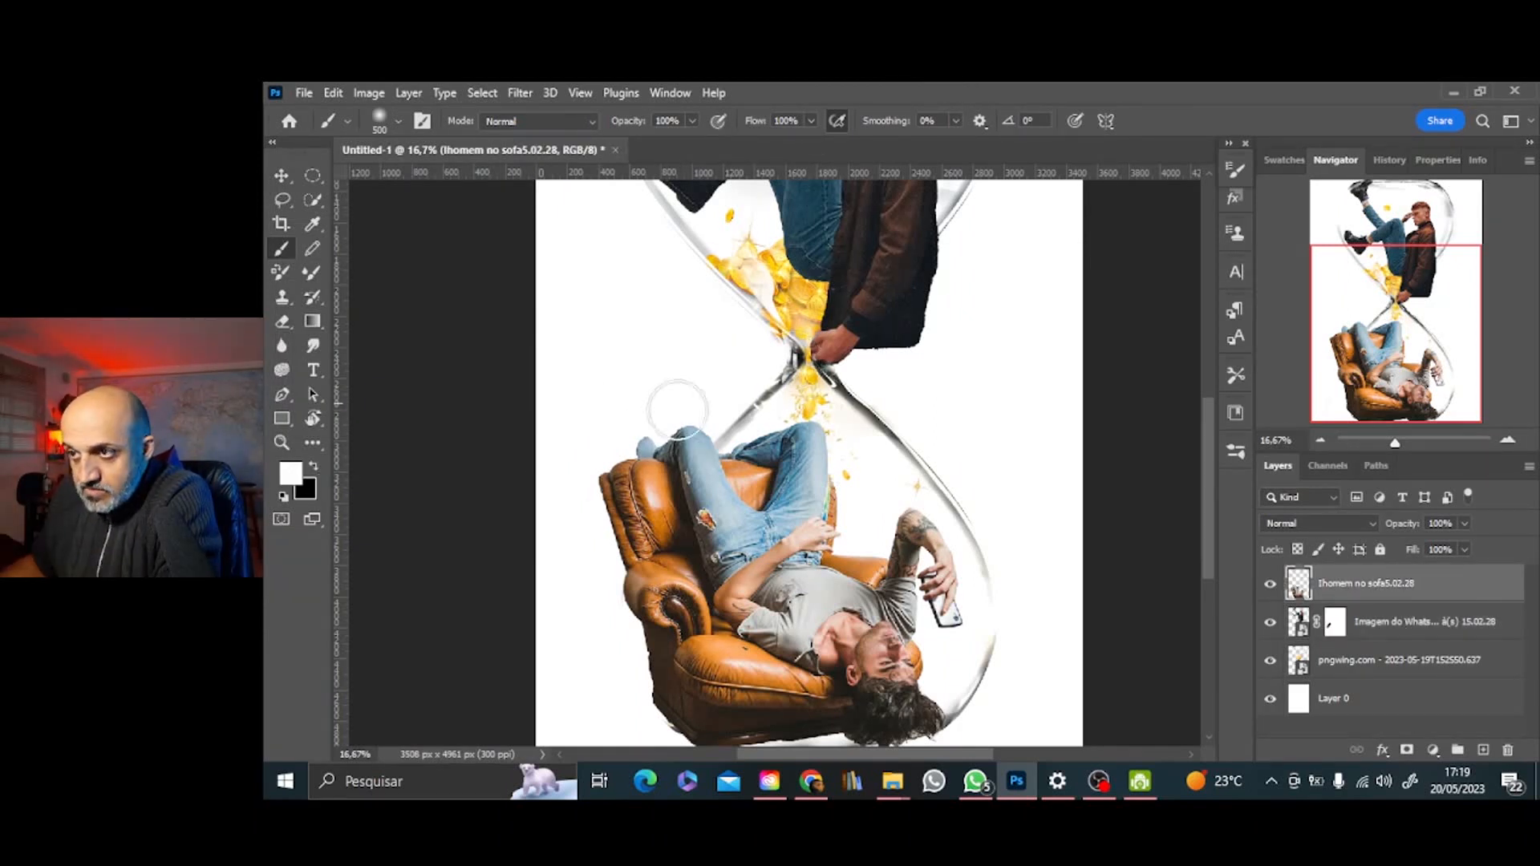
mouse_move(633, 463)
mouse_down()
mouse_move(638, 418)
mouse_move(633, 484)
mouse_move(665, 412)
mouse_move(673, 432)
mouse_move(631, 465)
mouse_move(684, 435)
mouse_move(586, 574)
mouse_up()
key(ctrl+z)
click(1406, 751)
click(1465, 550)
drag(1466, 570, 1426, 573)
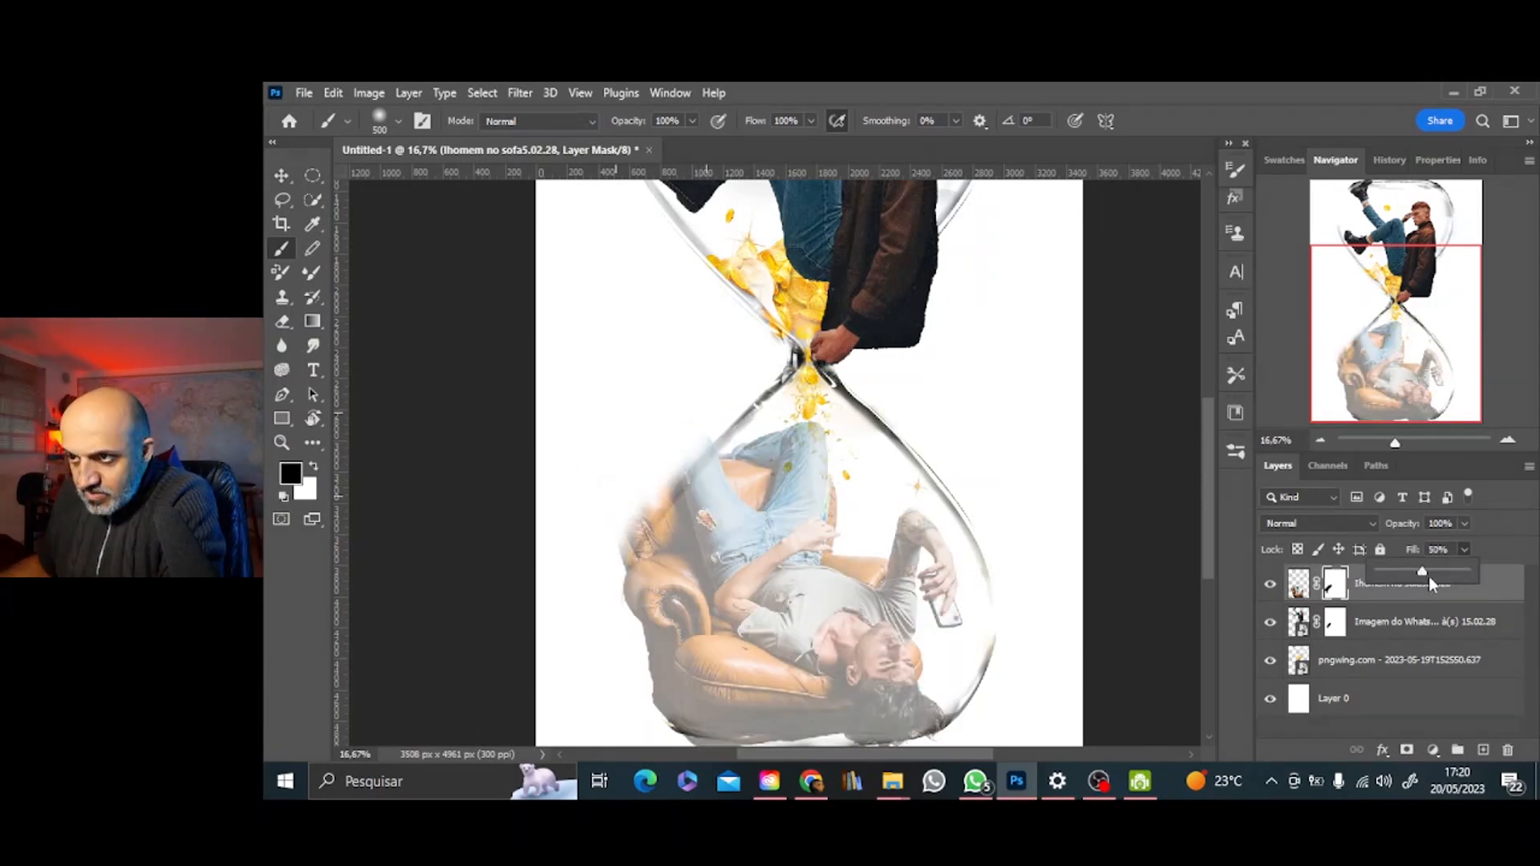
click(601, 557)
mouse_move(590, 583)
mouse_down()
mouse_move(705, 413)
mouse_move(652, 480)
mouse_move(609, 664)
mouse_up()
drag(1437, 325, 1193, 433)
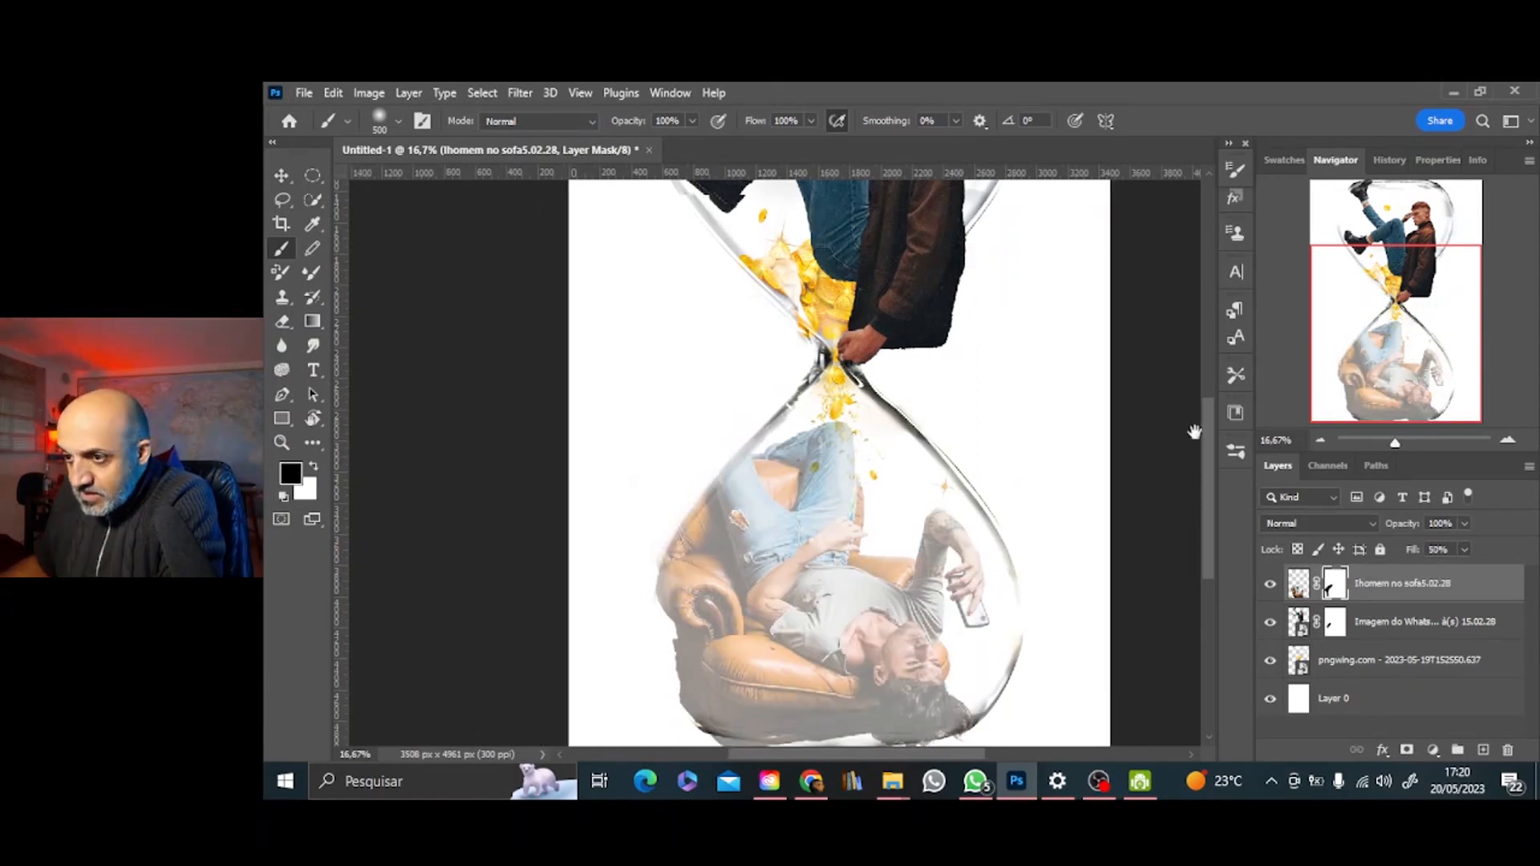
Restore the armchair layer's fill to 100%
click(1465, 550)
drag(1465, 570, 1510, 572)
drag(1356, 346, 1375, 347)
click(1321, 441)
click(1381, 297)
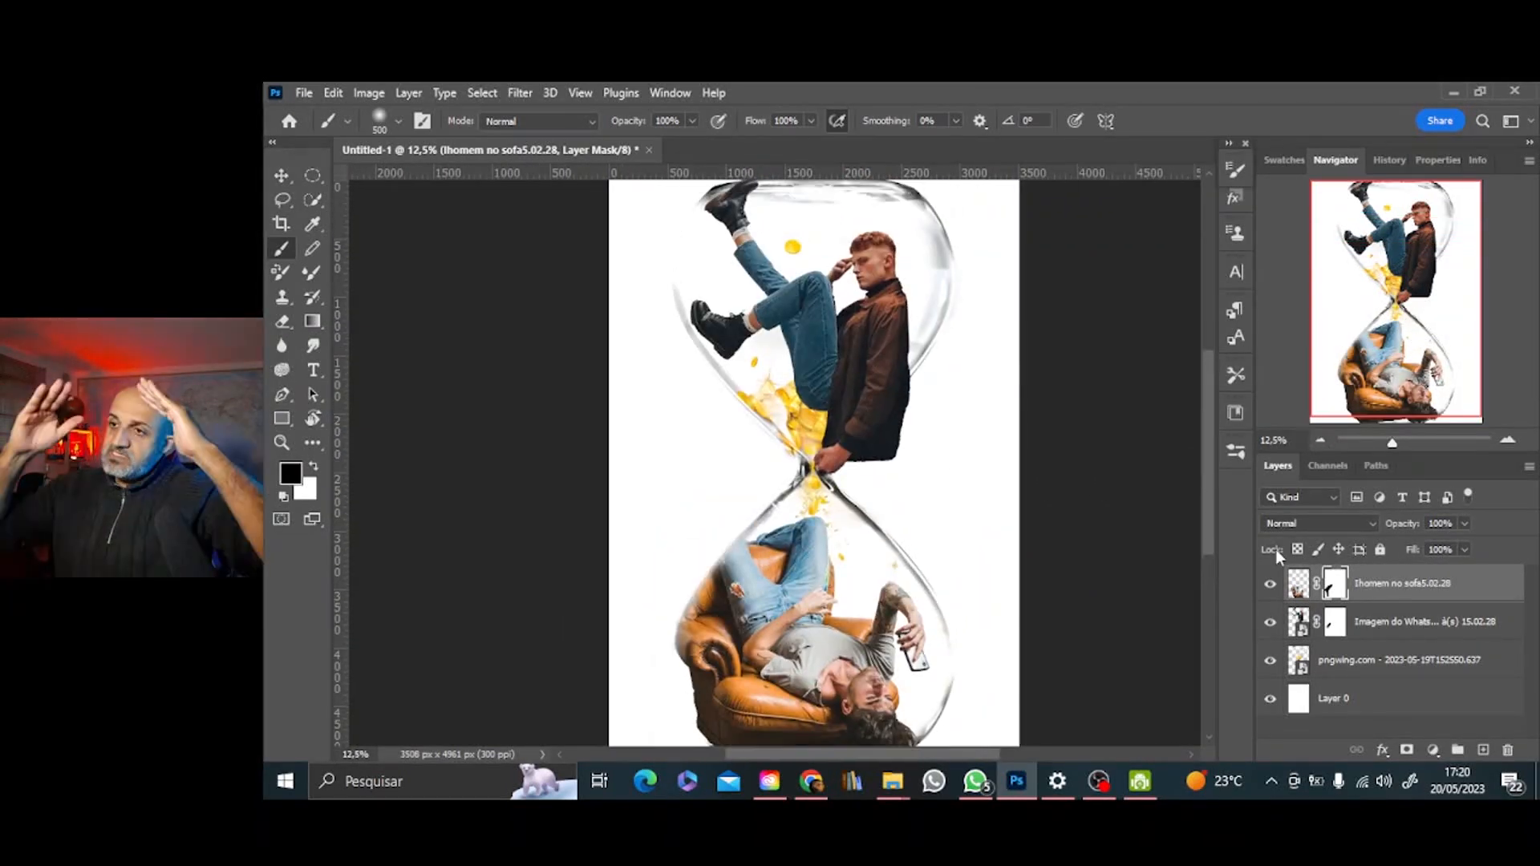
Scale the leather-jacket man to about 78.6%, rotate him about -25.8° and seat him just above the hourglass neck
click(1340, 622)
key(ctrl+t)
drag(860, 276, 865, 309)
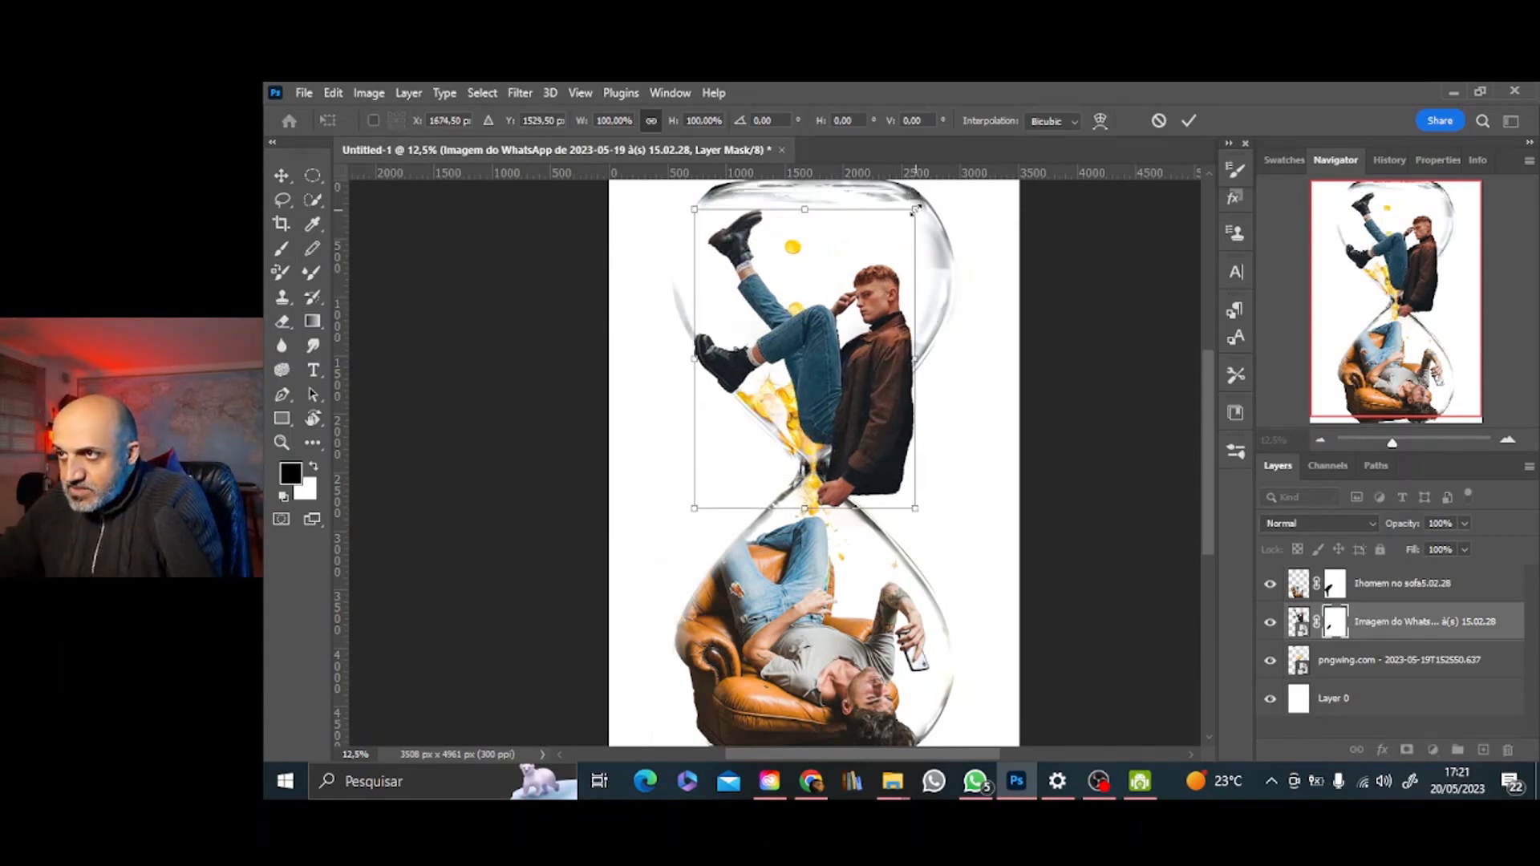
drag(917, 209, 870, 272)
mouse_move(845, 380)
mouse_down()
mouse_move(869, 370)
mouse_move(855, 394)
mouse_up()
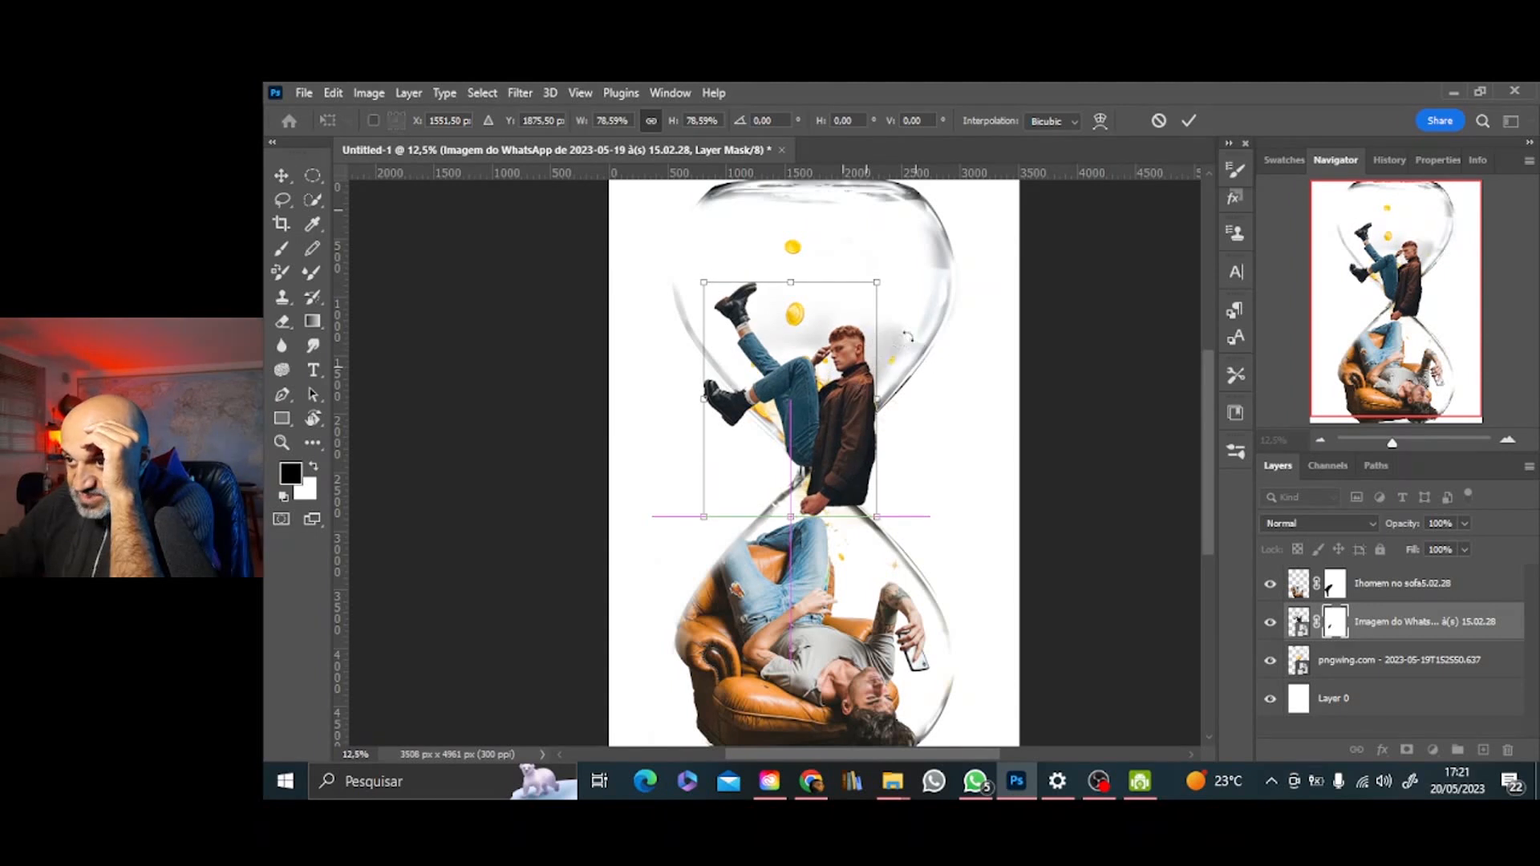
drag(905, 276, 833, 263)
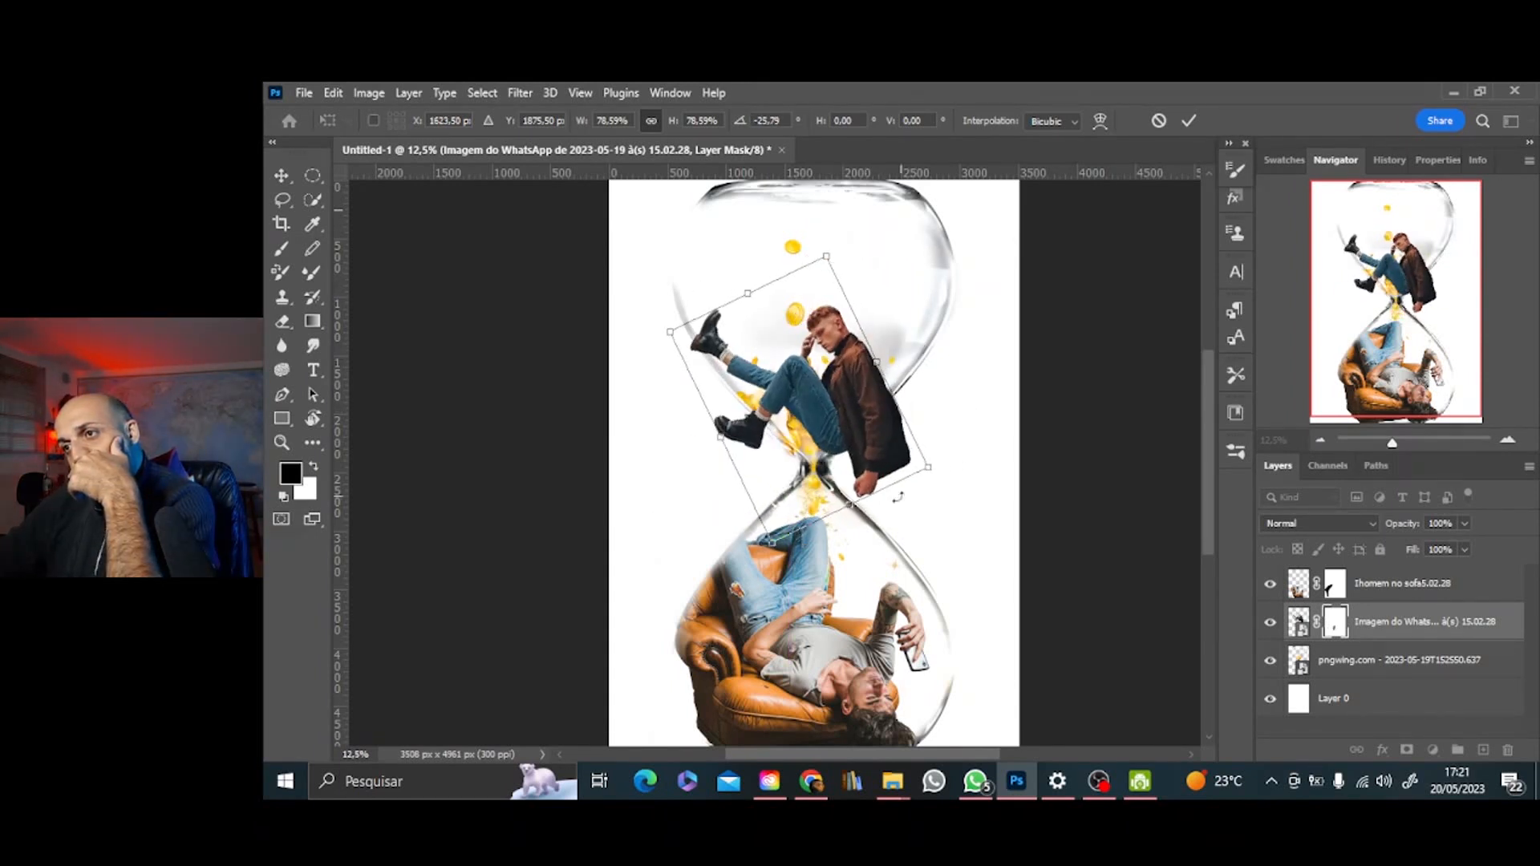
key(Return)
With the leather-jacket man's fill lowered to 39%, mask out his parts outside the glass and restore the fill to 100%
key(b)
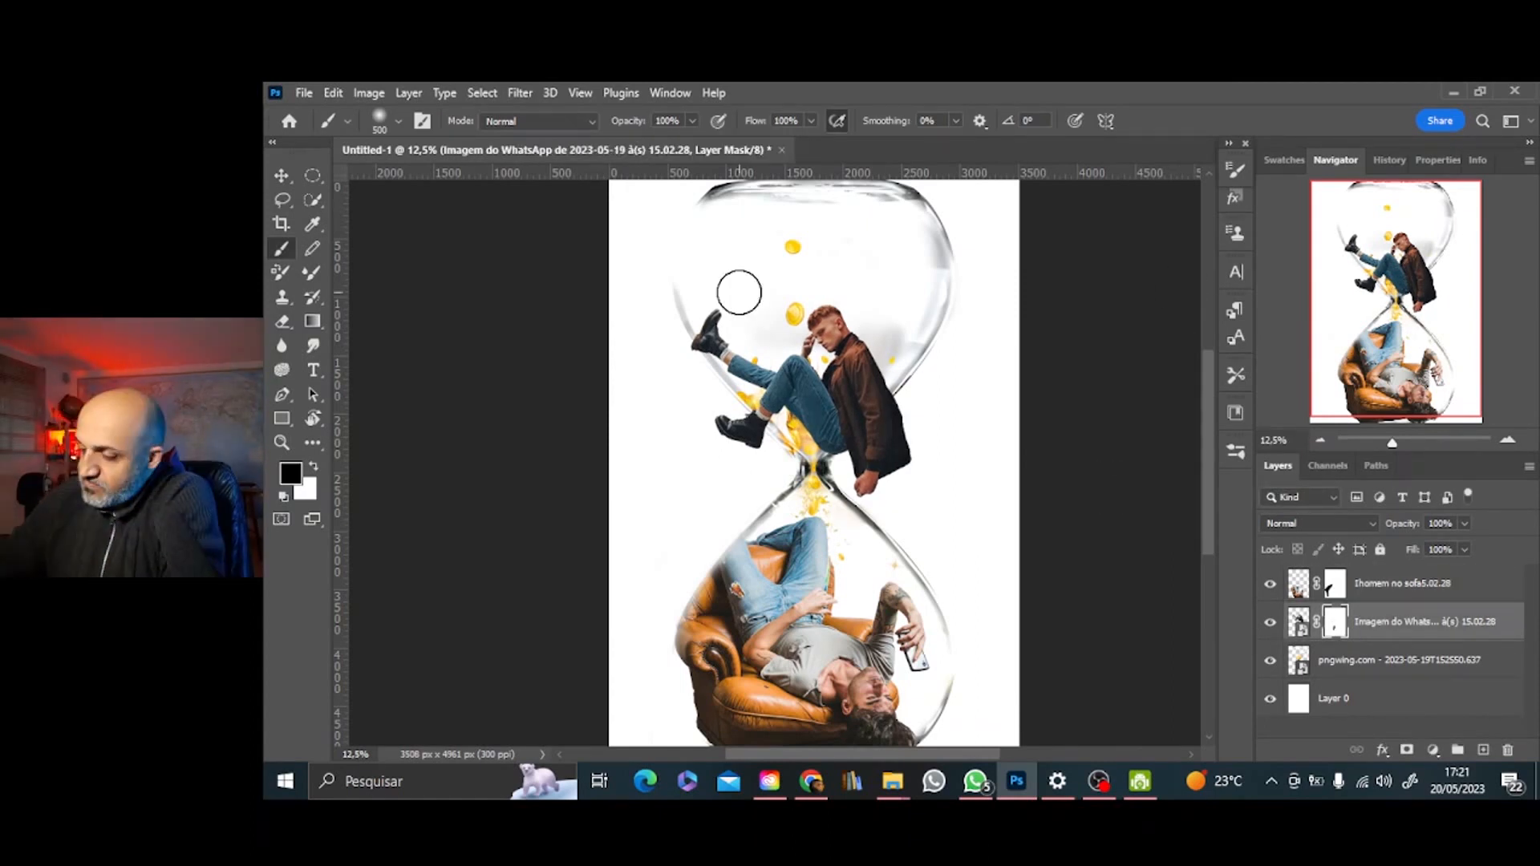
click(1464, 550)
drag(1470, 570, 1413, 571)
mouse_move(883, 479)
mouse_down()
mouse_move(848, 463)
mouse_move(879, 441)
mouse_up()
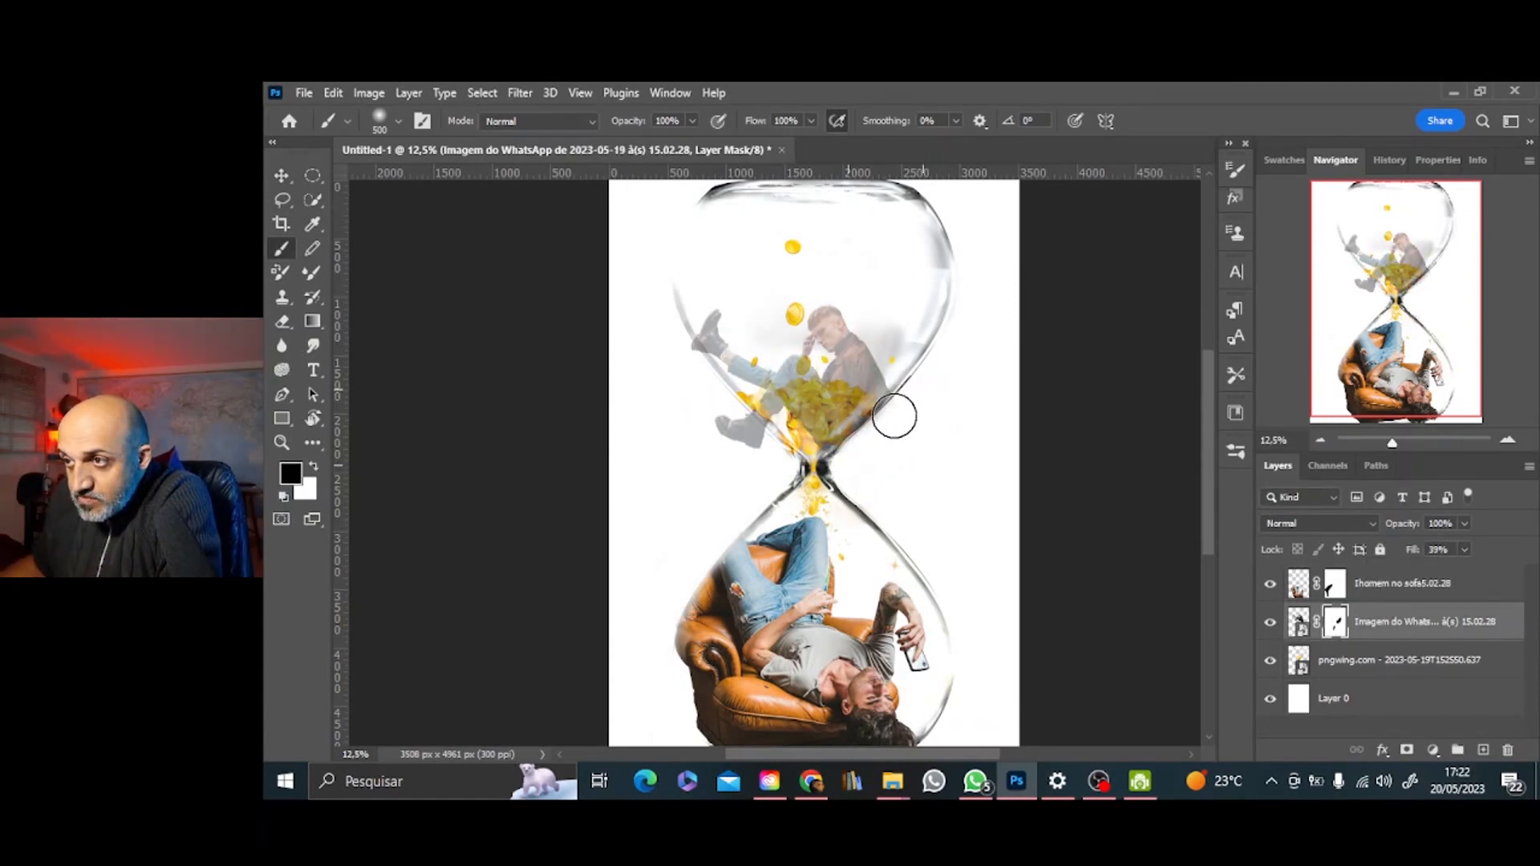
drag(751, 441, 755, 451)
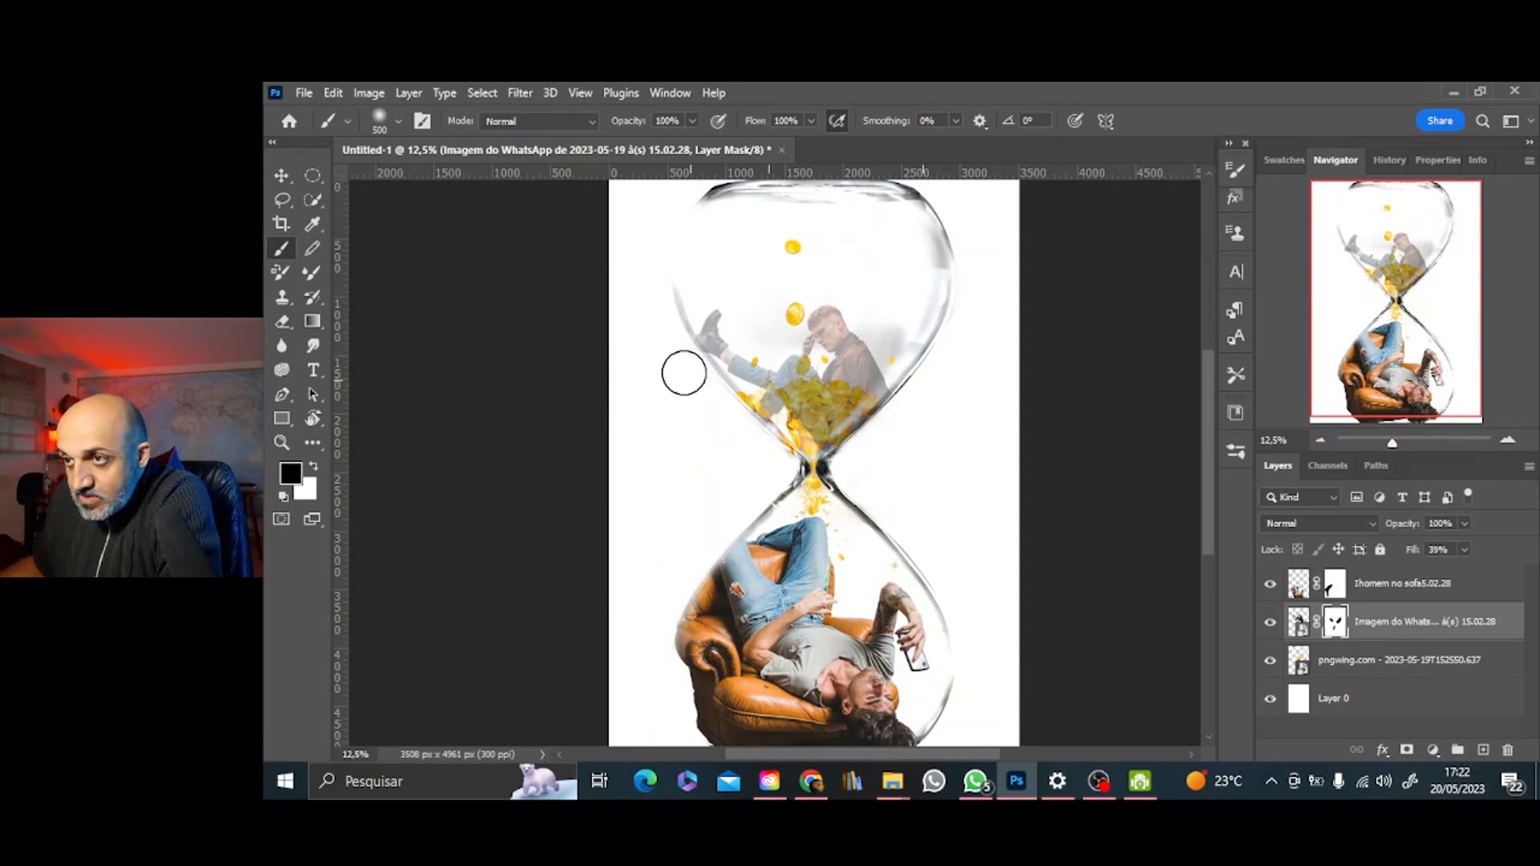
drag(1514, 578, 1522, 574)
Disable and re-enable the leather-jacket man's layer mask to compare the composition with and without it
right_click(1335, 621)
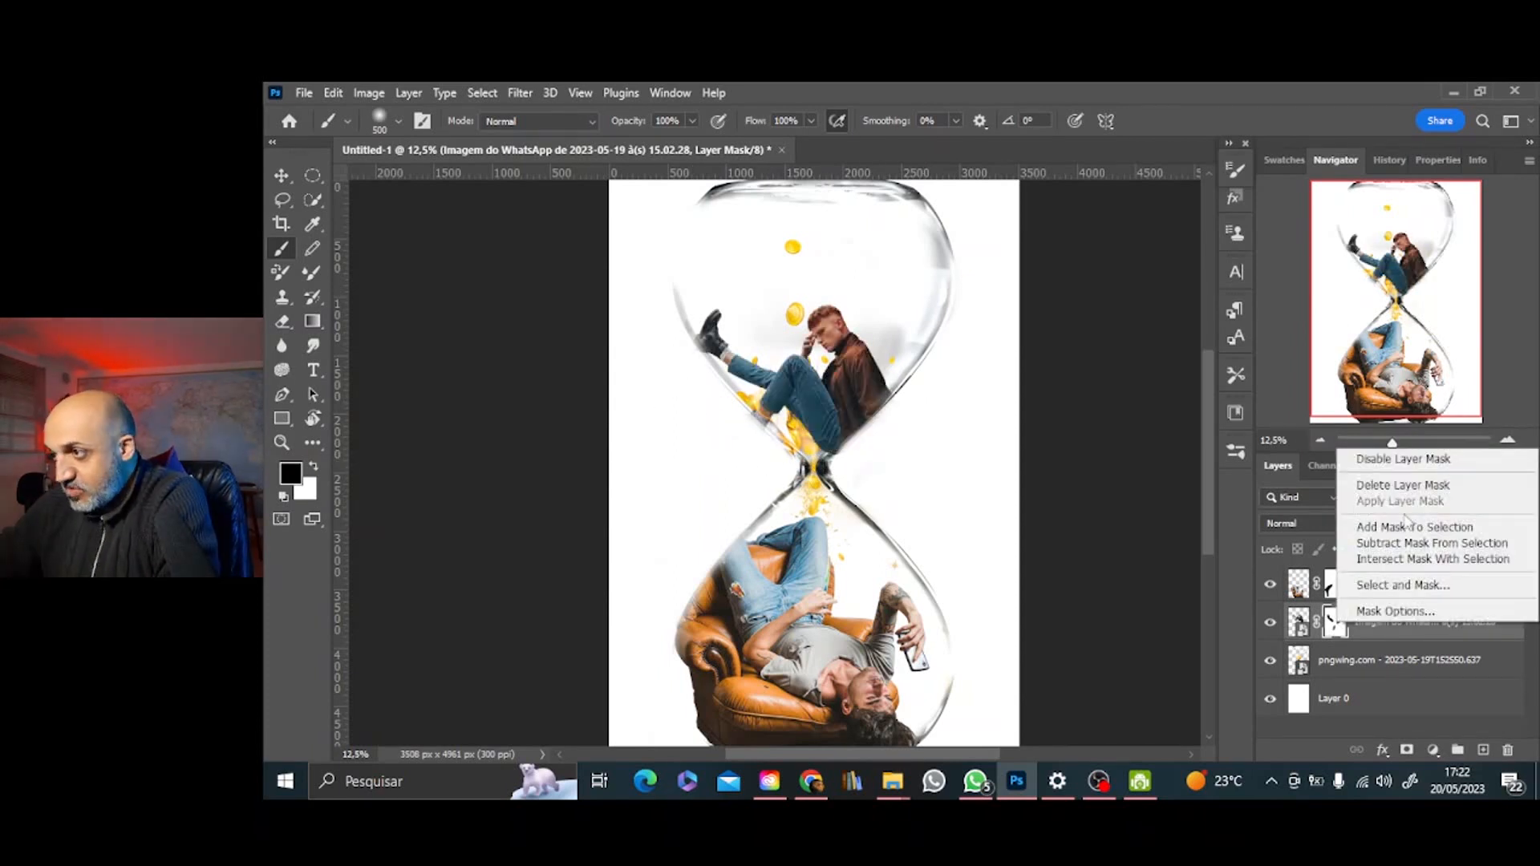
click(1434, 462)
shift+click(1335, 621)
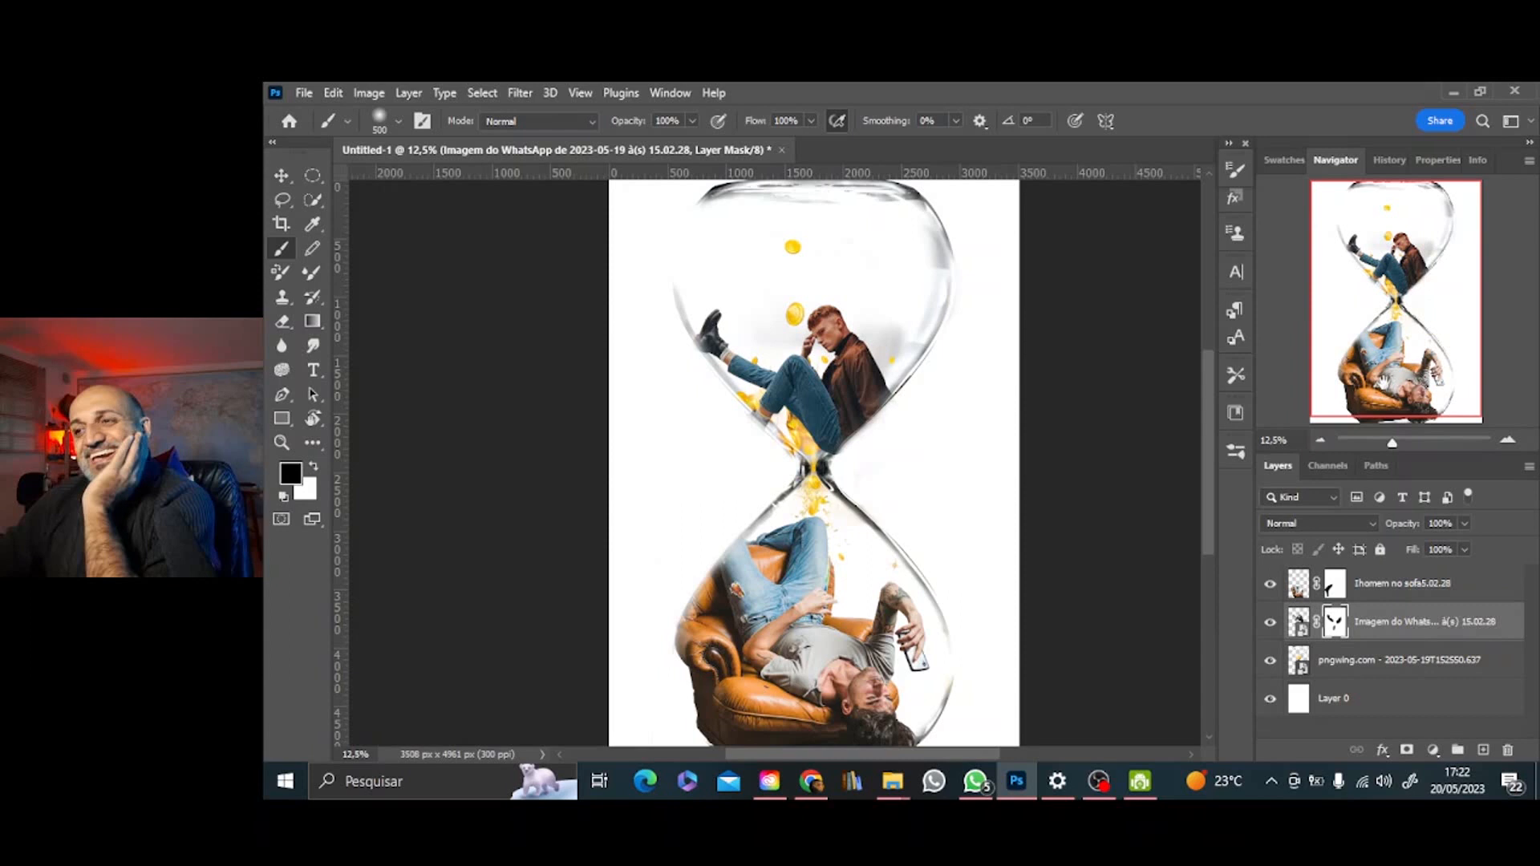
click(1321, 441)
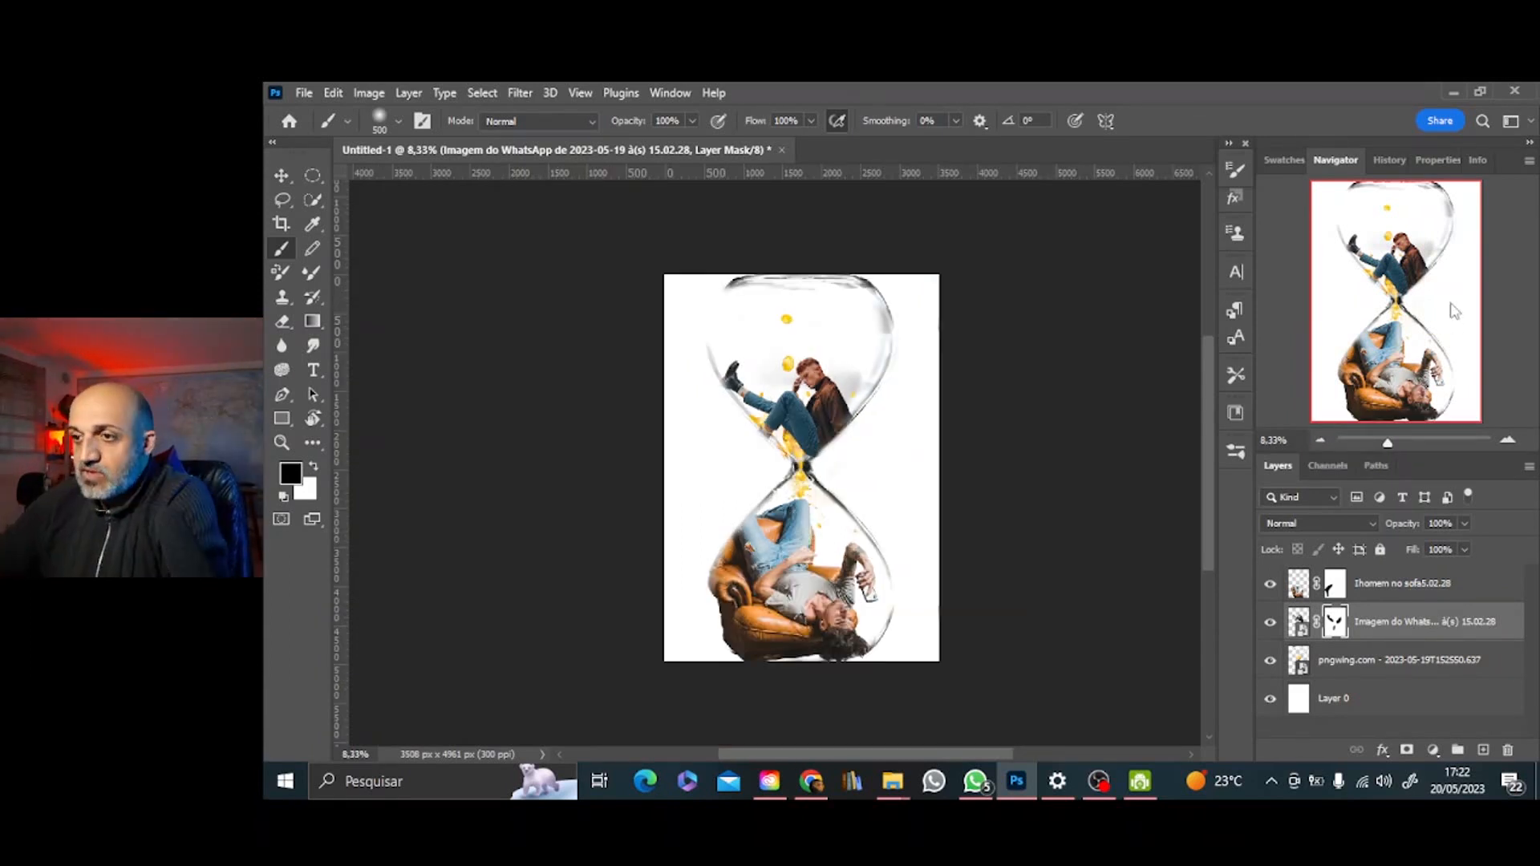
Place the blue city skyline PNG from the Downloads folder in File Explorer and move its layer beneath the hourglass
click(1488, 595)
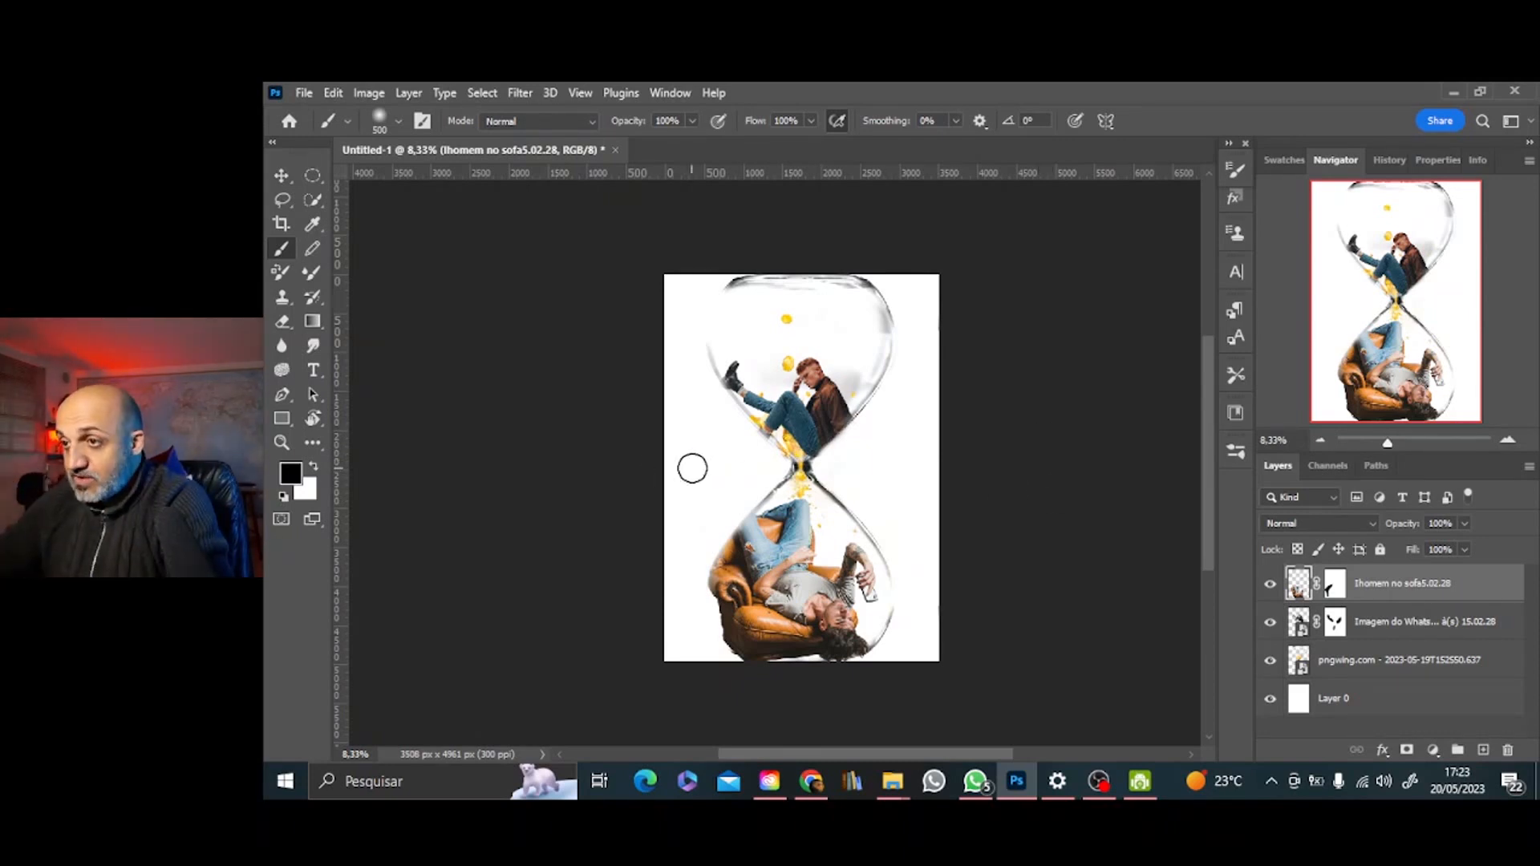
click(893, 781)
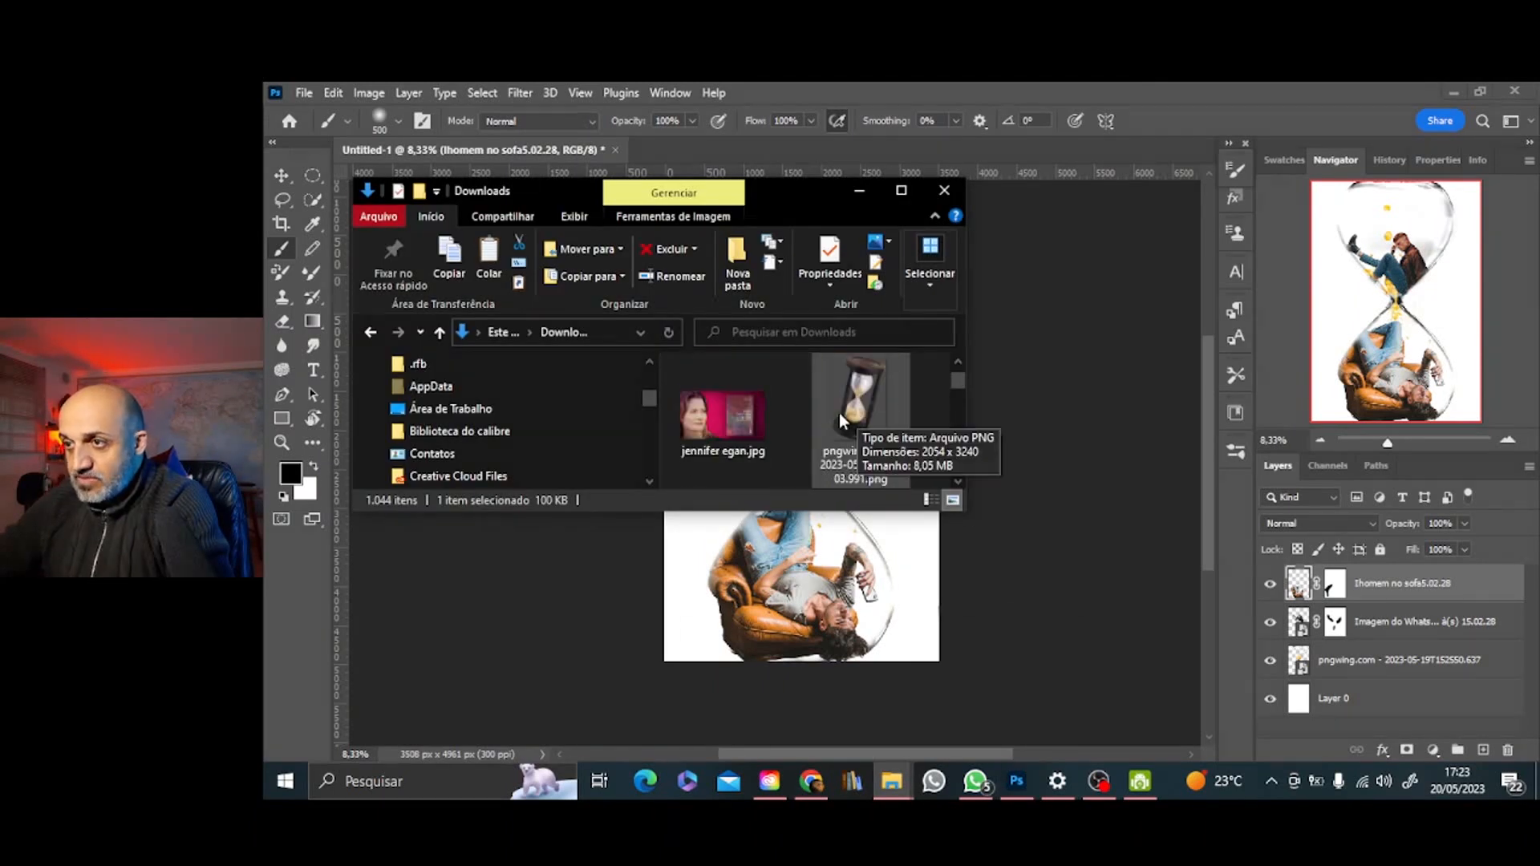
drag(859, 388, 1030, 482)
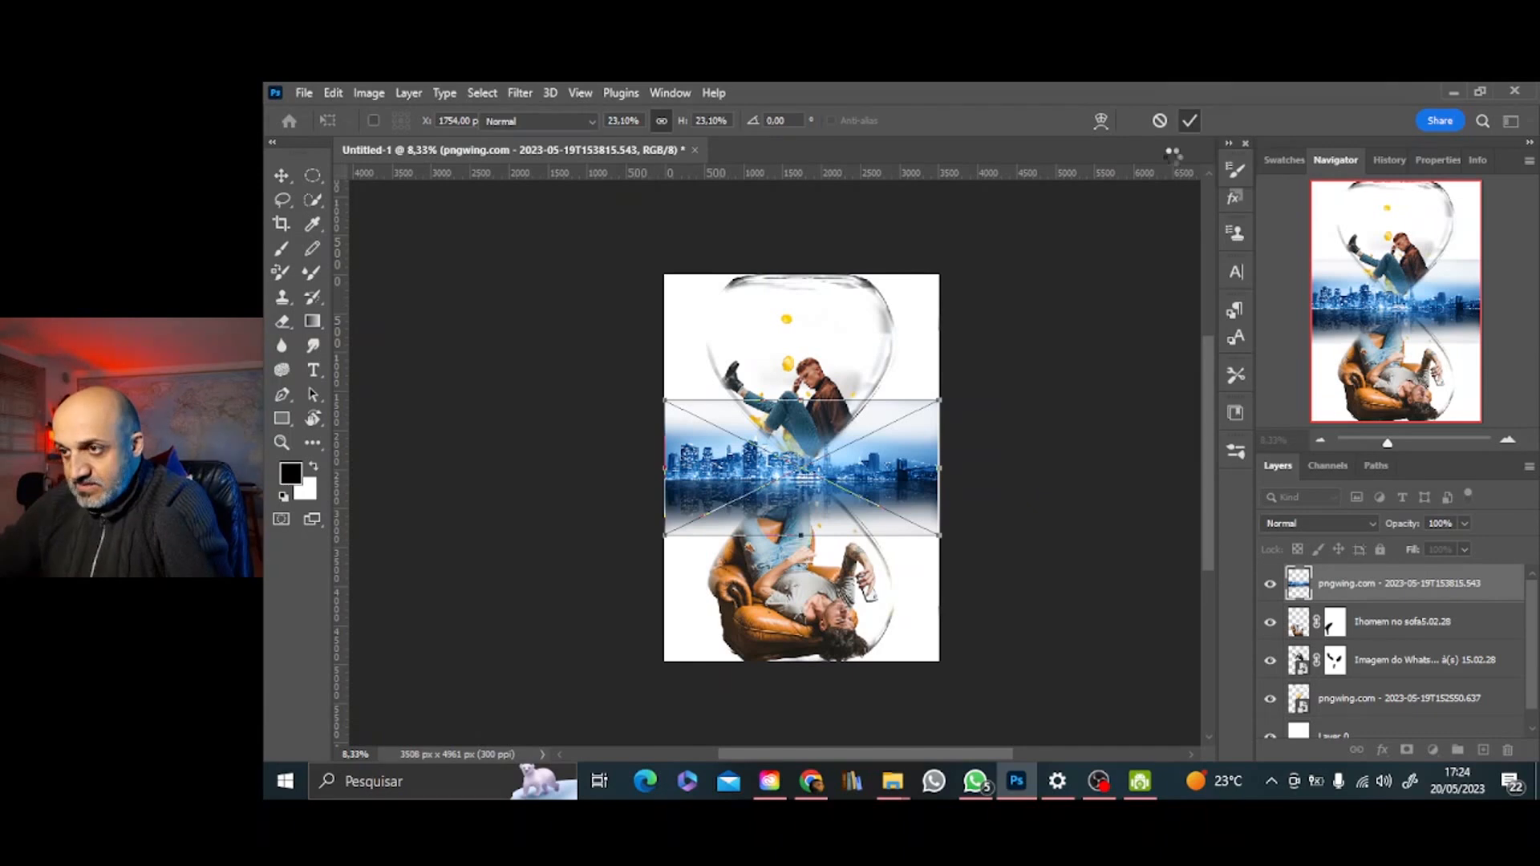
drag(1412, 584, 1388, 713)
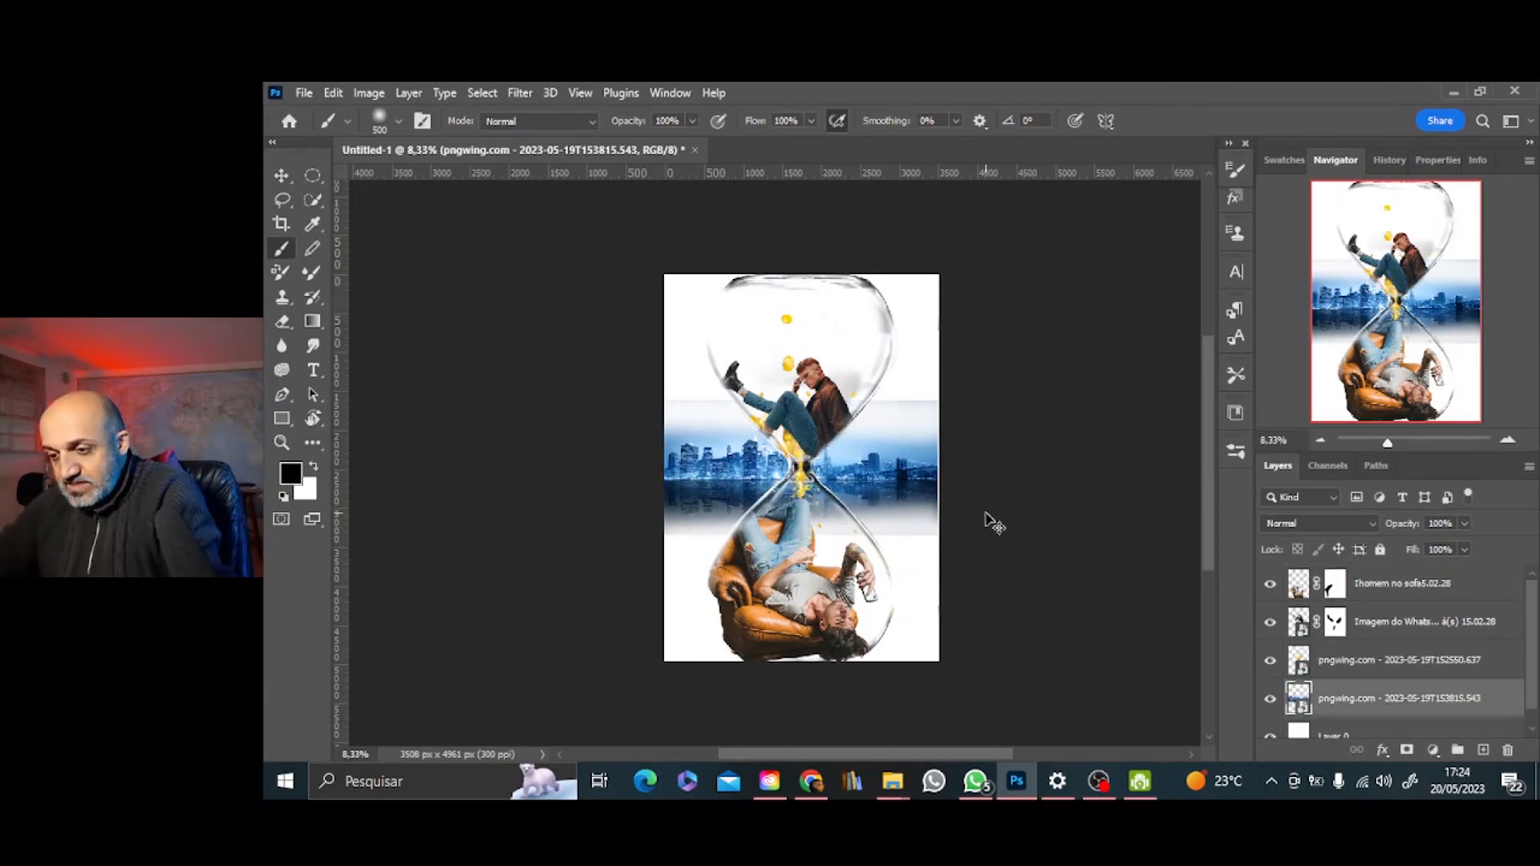
Enlarge the city skyline slightly and center it behind the hourglass neck
key(ctrl+t)
drag(899, 473, 896, 472)
drag(968, 393, 981, 386)
drag(914, 450, 902, 461)
click(1190, 120)
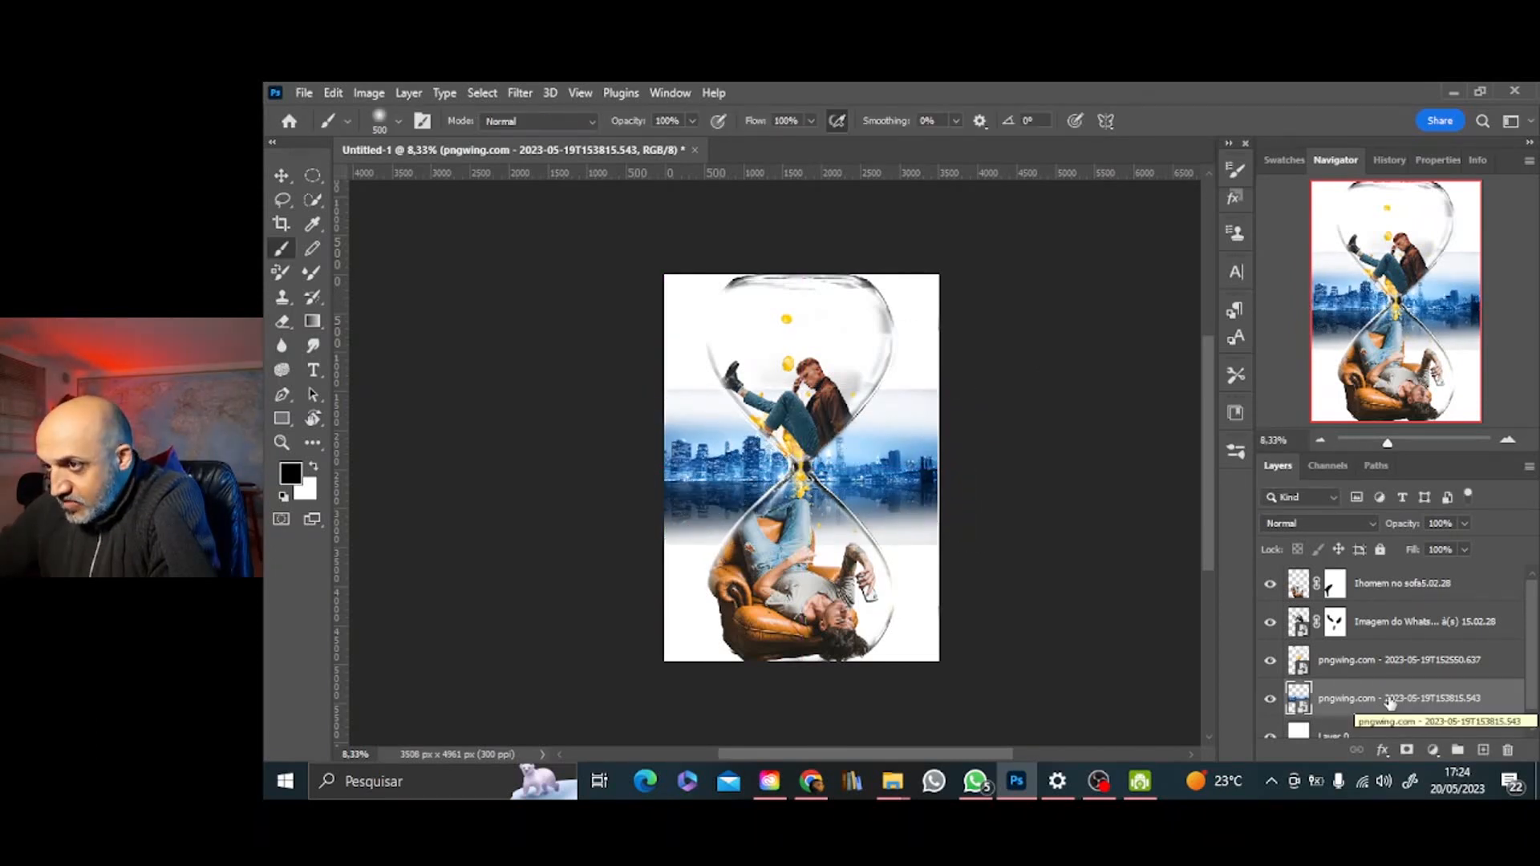
Add a layer mask to the city skyline and fade its lower edge with a black-to-white linear gradient
click(1407, 750)
key(g)
drag(689, 530, 689, 511)
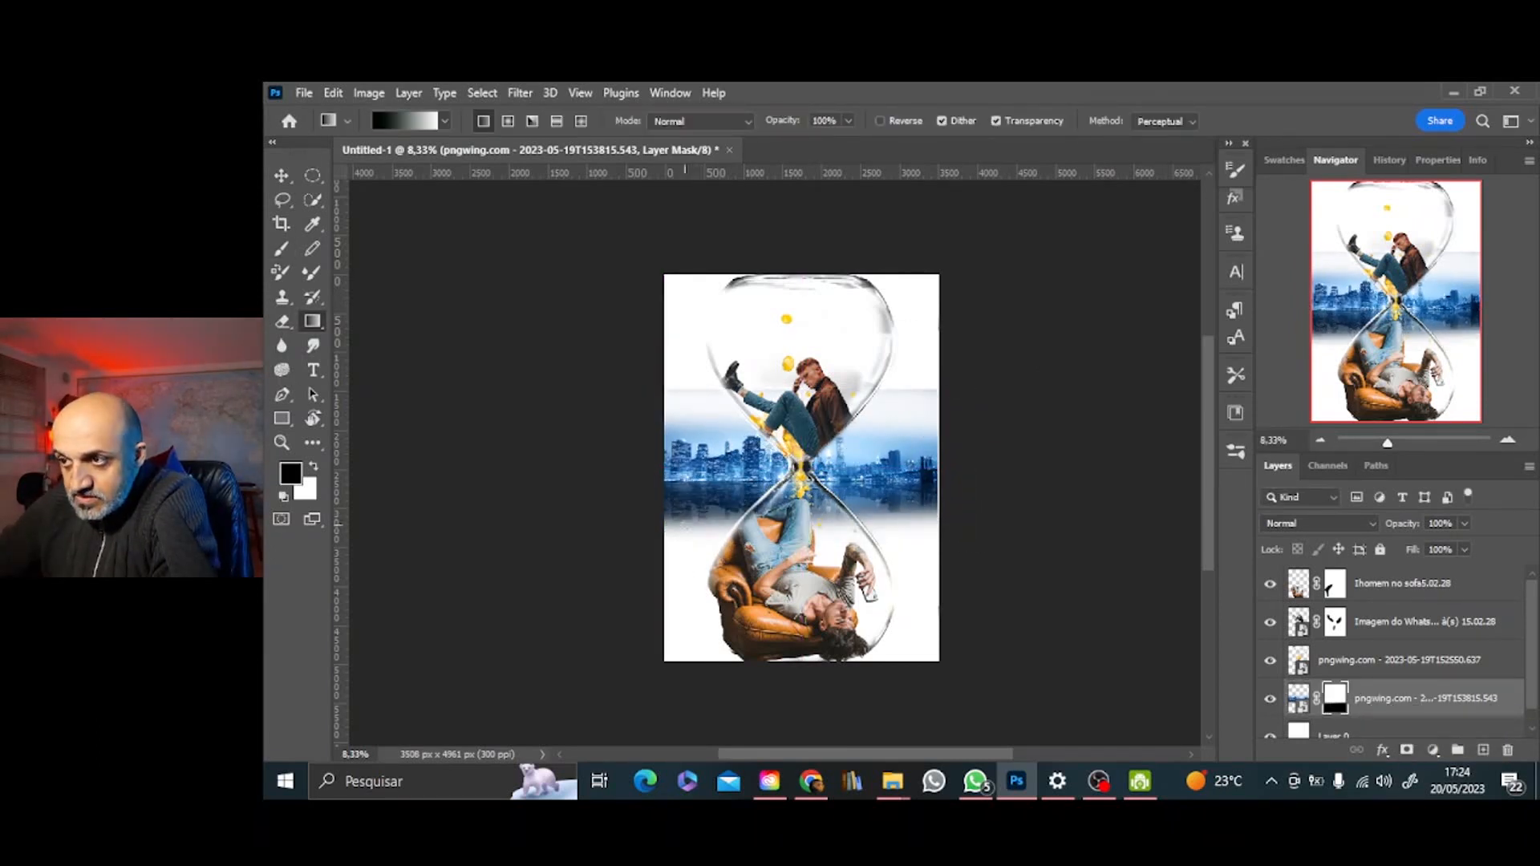
Soften the upper edge of the blue city skyline by painting its mask with a soft black brush at 21% opacity and 54% flow
key(b)
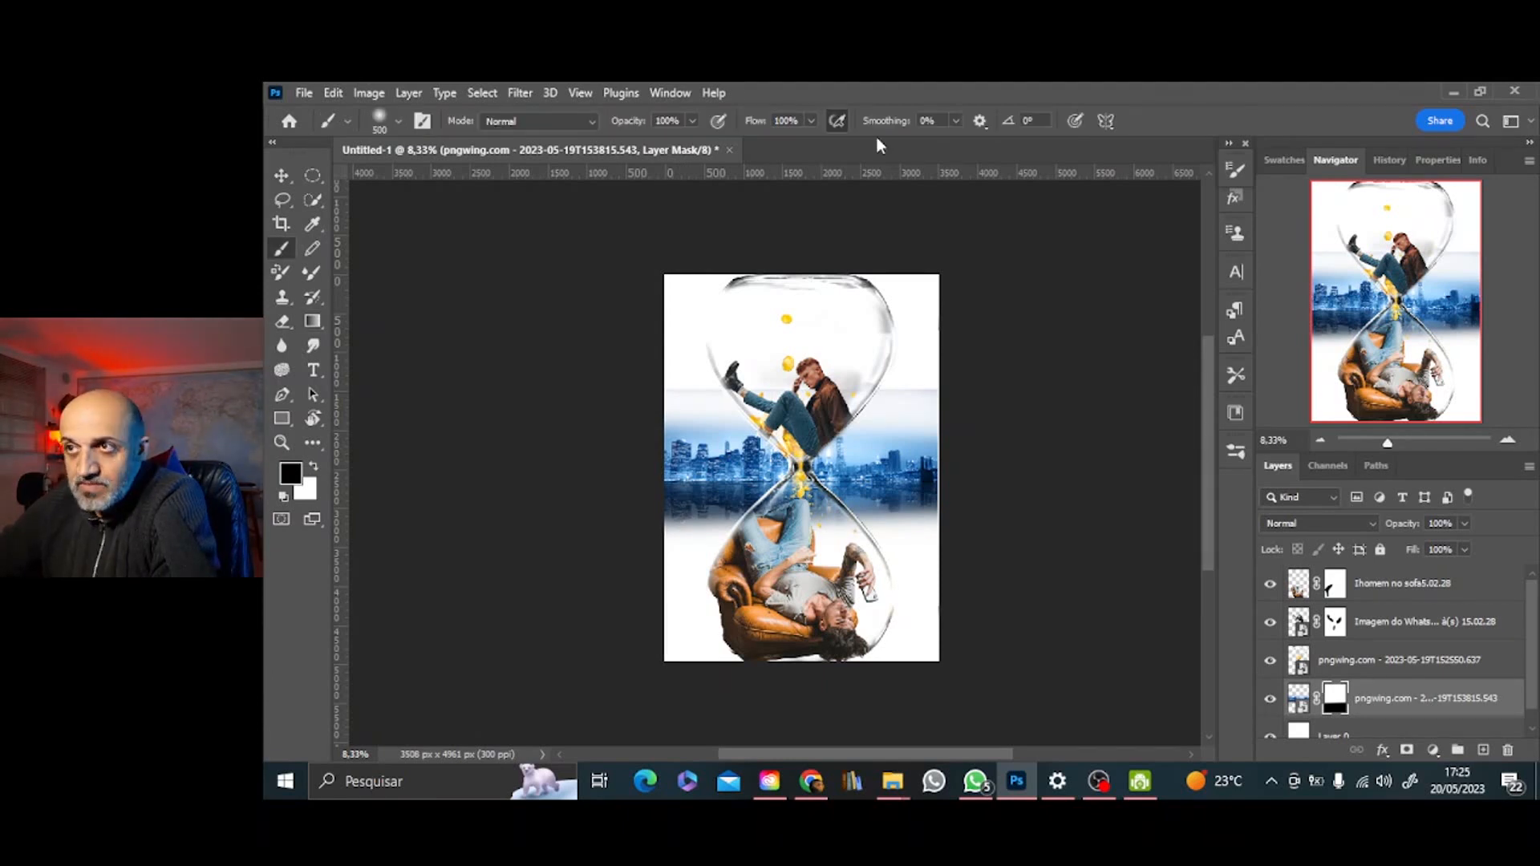
drag(751, 146, 749, 147)
drag(691, 120, 624, 152)
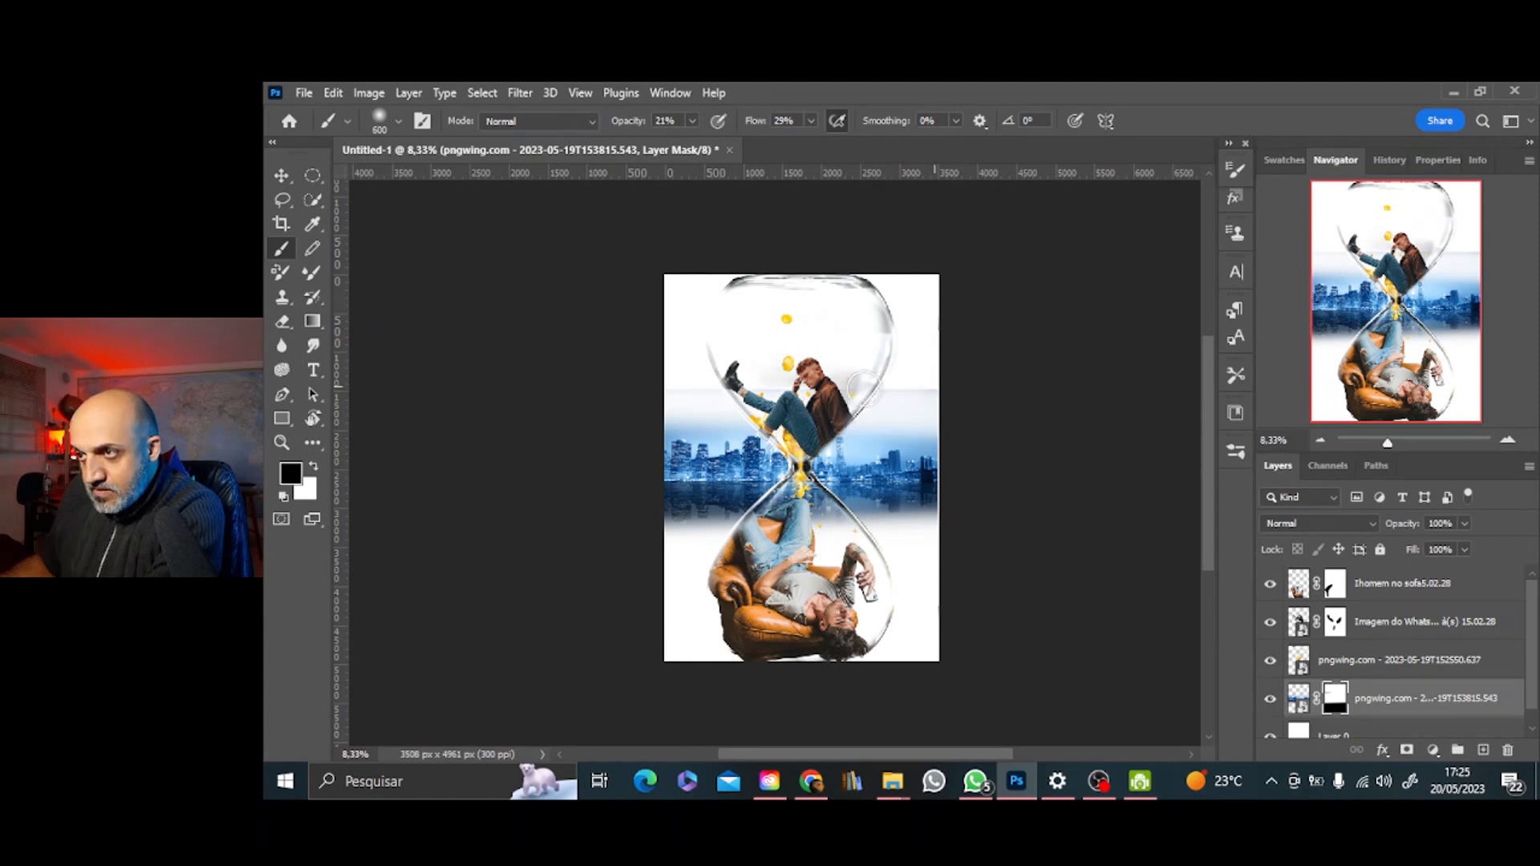
drag(811, 121, 858, 152)
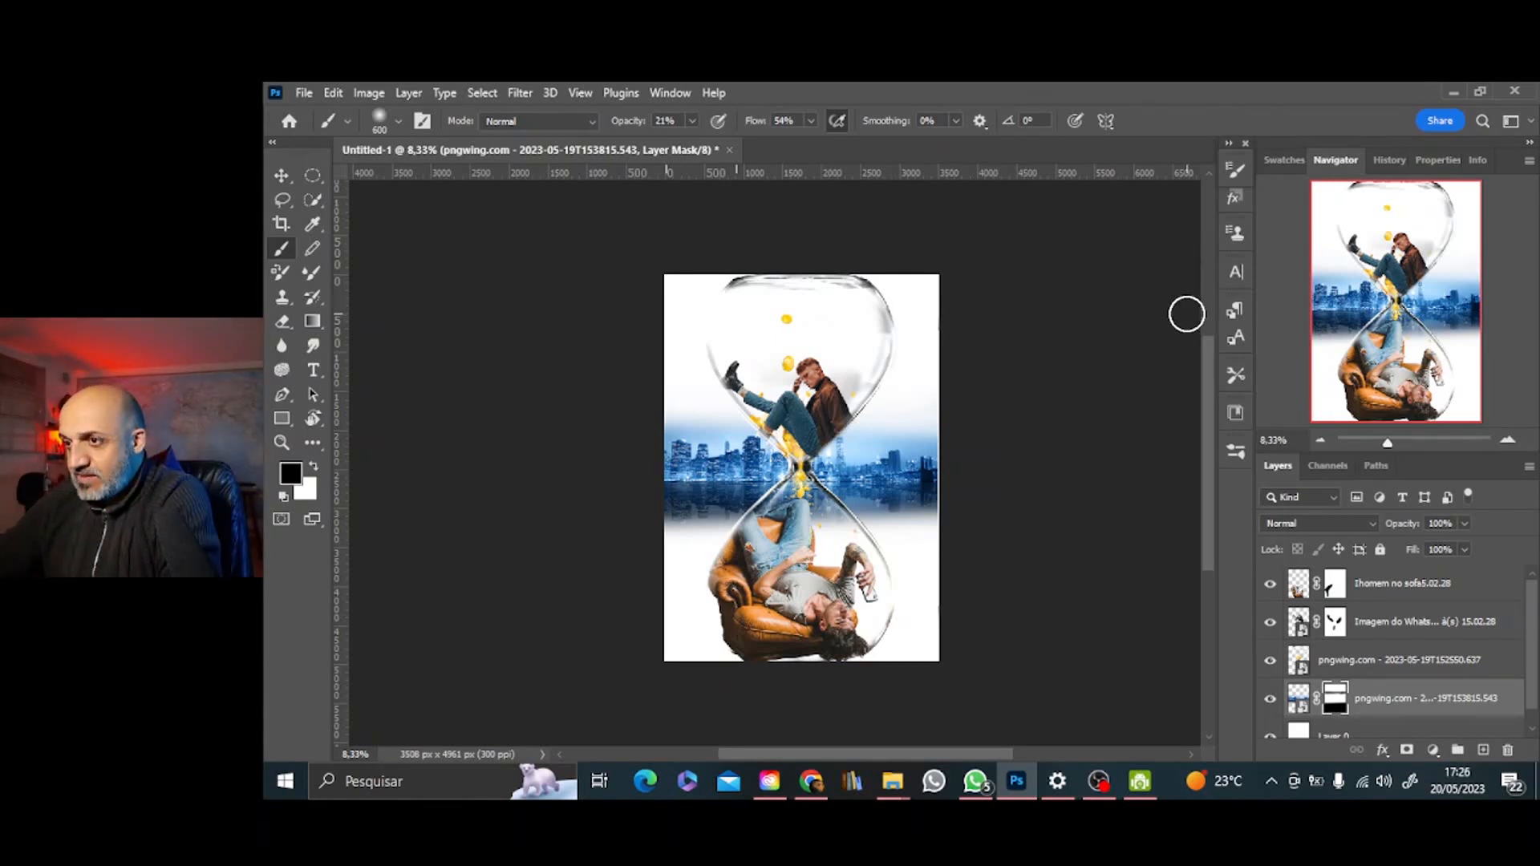
Place the black-and-grey city skyline PNG from the Downloads folder and move its layer beneath both men's layers
click(1460, 598)
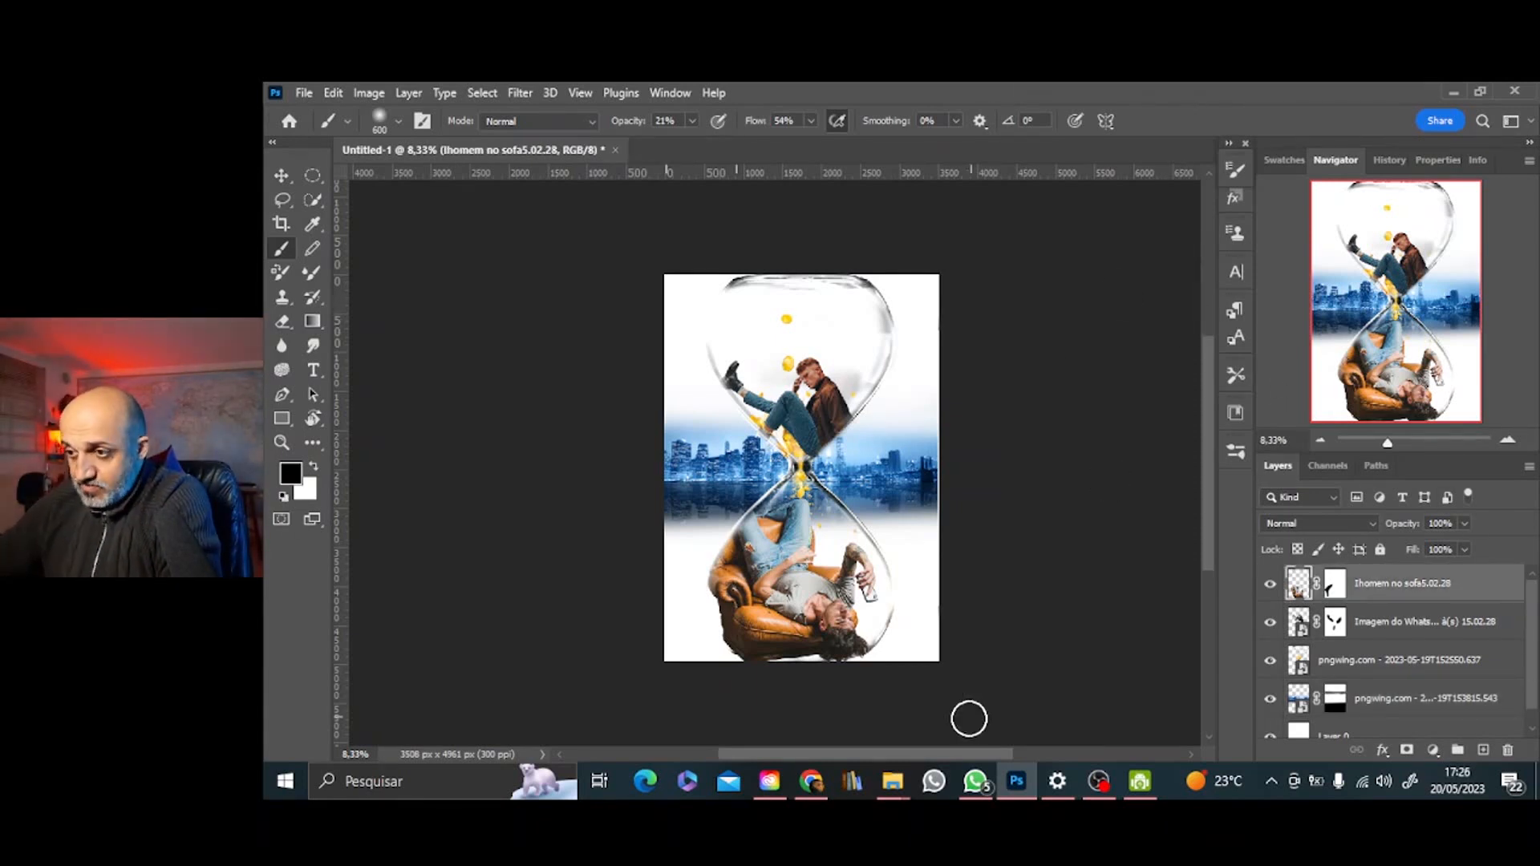
click(892, 781)
click(722, 387)
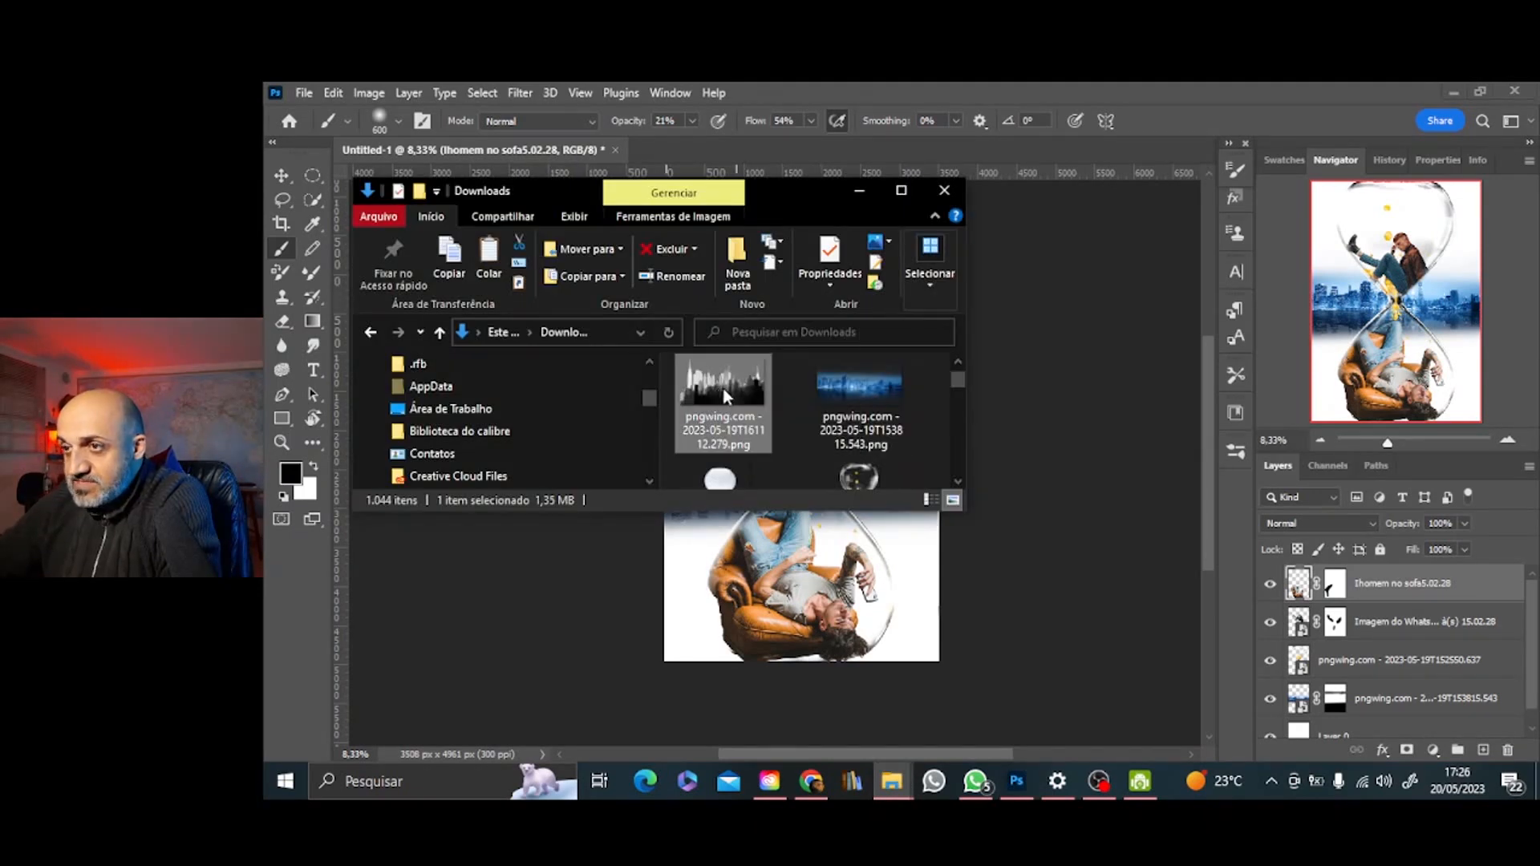
drag(724, 388, 1011, 485)
key(Return)
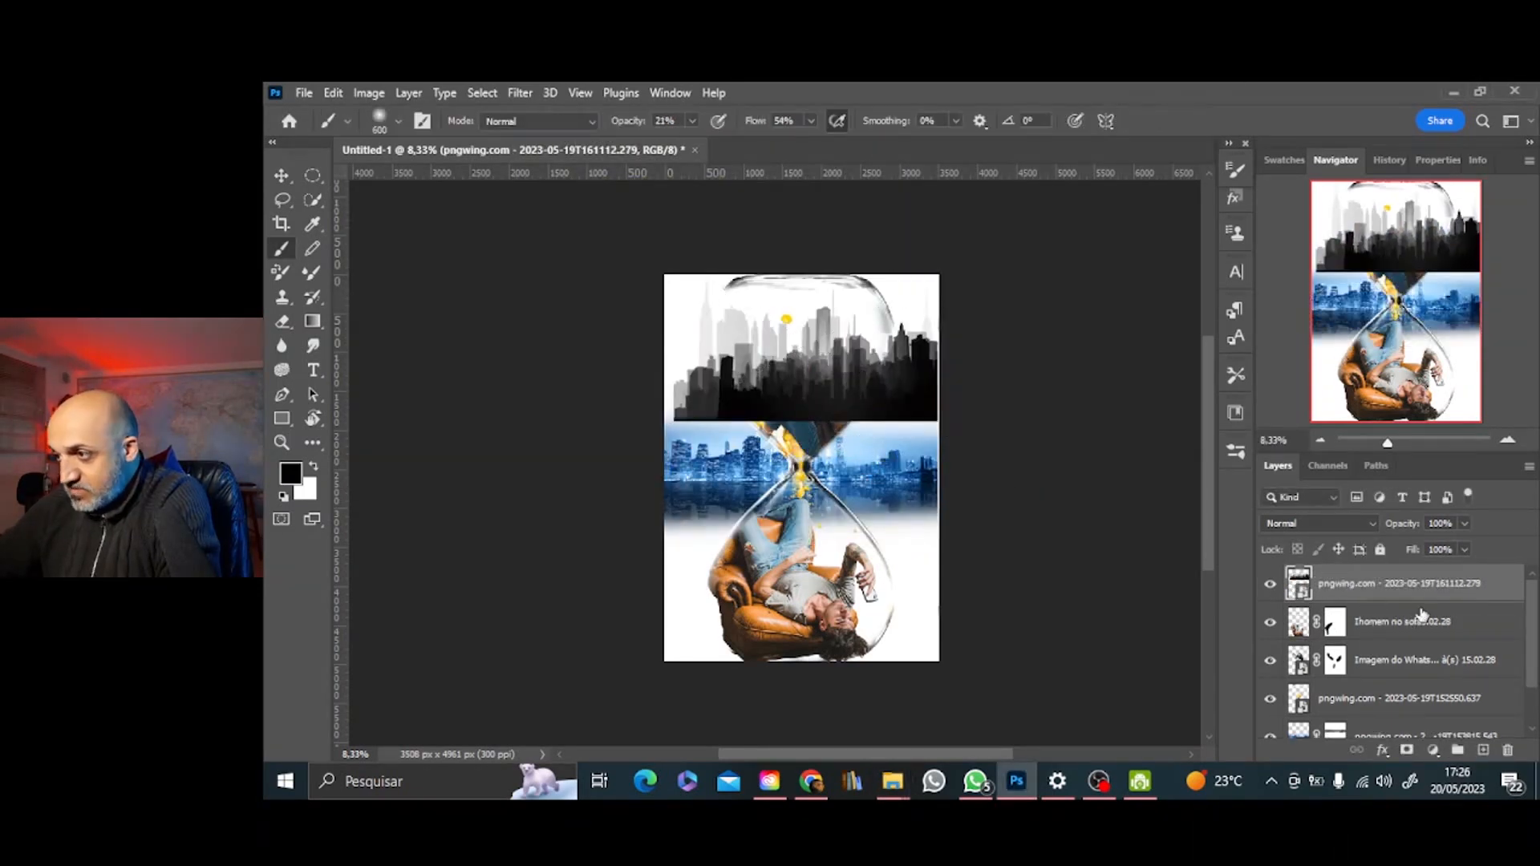
drag(1422, 614, 1419, 678)
Scale the grey skyline to about 24.42% and position it behind the man in the hourglass's upper bulb
key(ctrl+t)
drag(849, 361, 839, 330)
drag(664, 389, 768, 348)
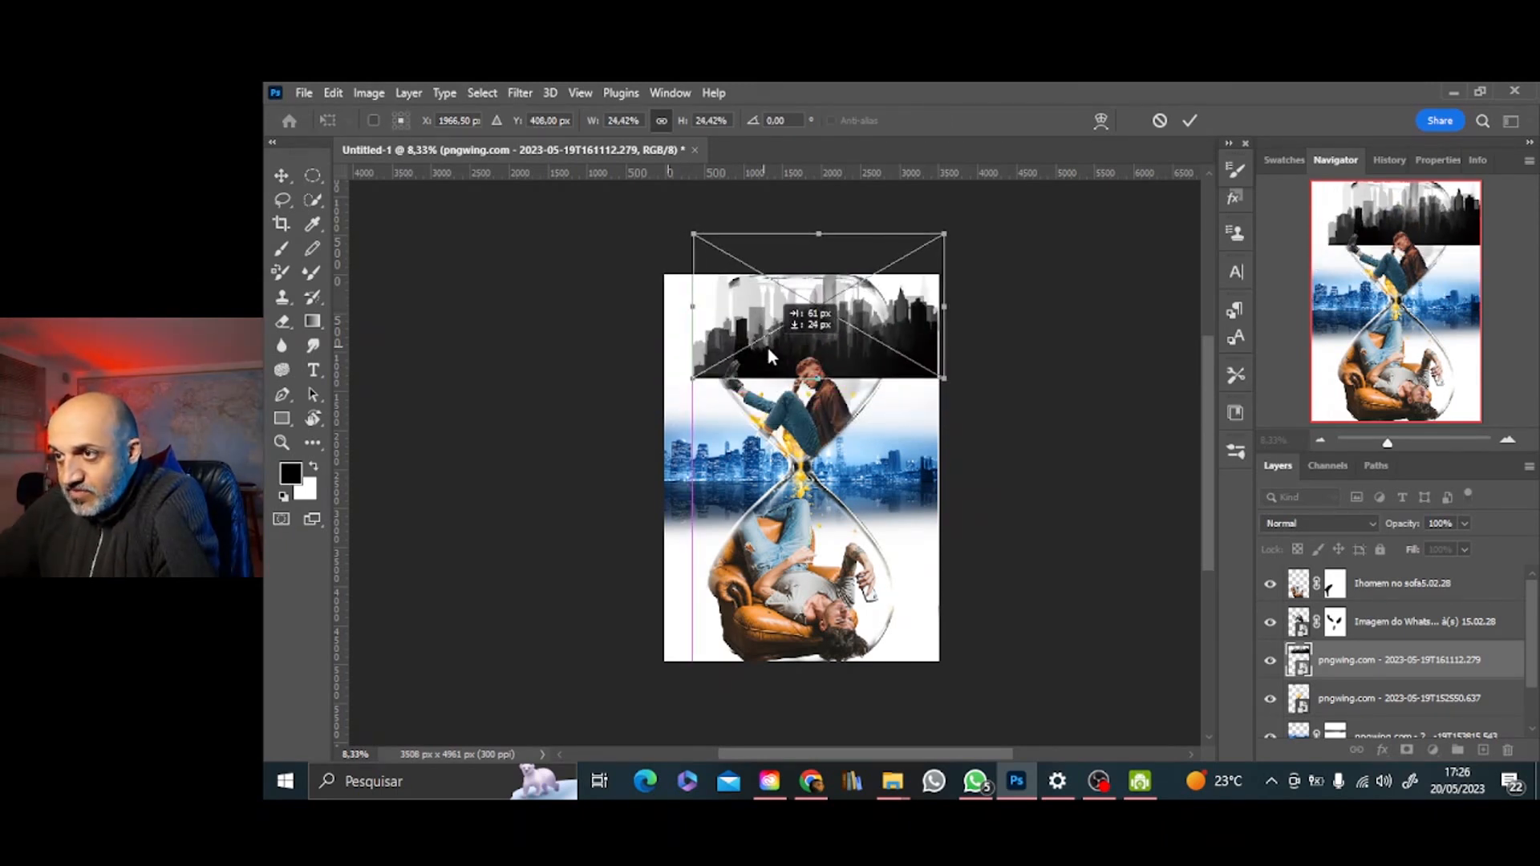
click(1191, 120)
Mask the grey skyline to the upper bulb's outline with a black brush, working at 57% fill, and restore its fill to 100%
click(1407, 750)
click(1465, 550)
drag(1471, 571, 1429, 571)
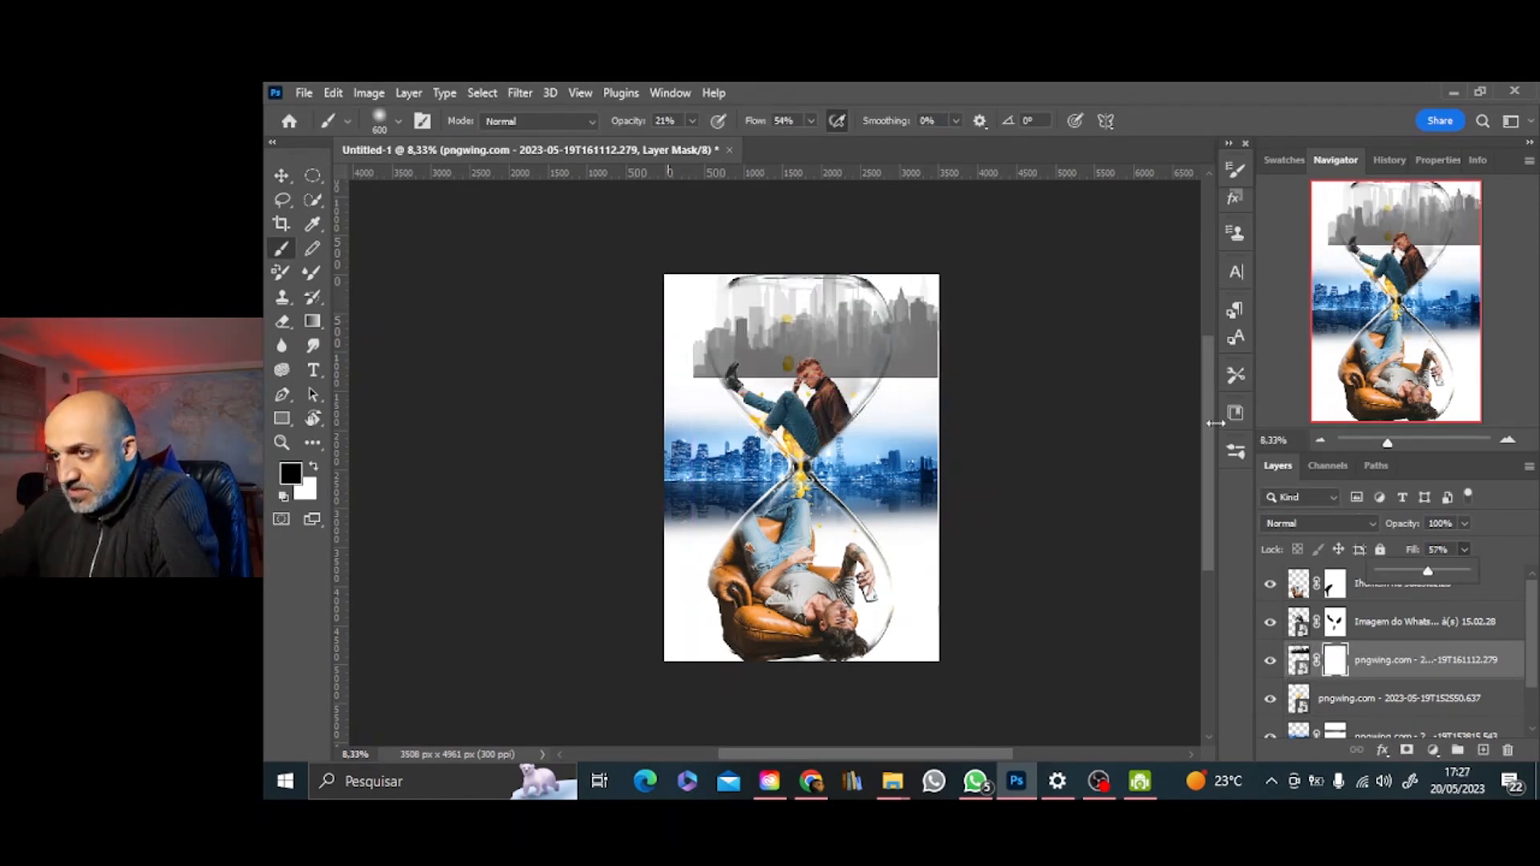
mouse_move(949, 326)
mouse_down()
mouse_move(813, 147)
mouse_move(695, 137)
mouse_move(911, 385)
mouse_move(939, 283)
mouse_move(889, 391)
mouse_move(908, 343)
mouse_move(903, 272)
mouse_move(889, 273)
mouse_move(904, 354)
mouse_up()
drag(703, 337, 730, 419)
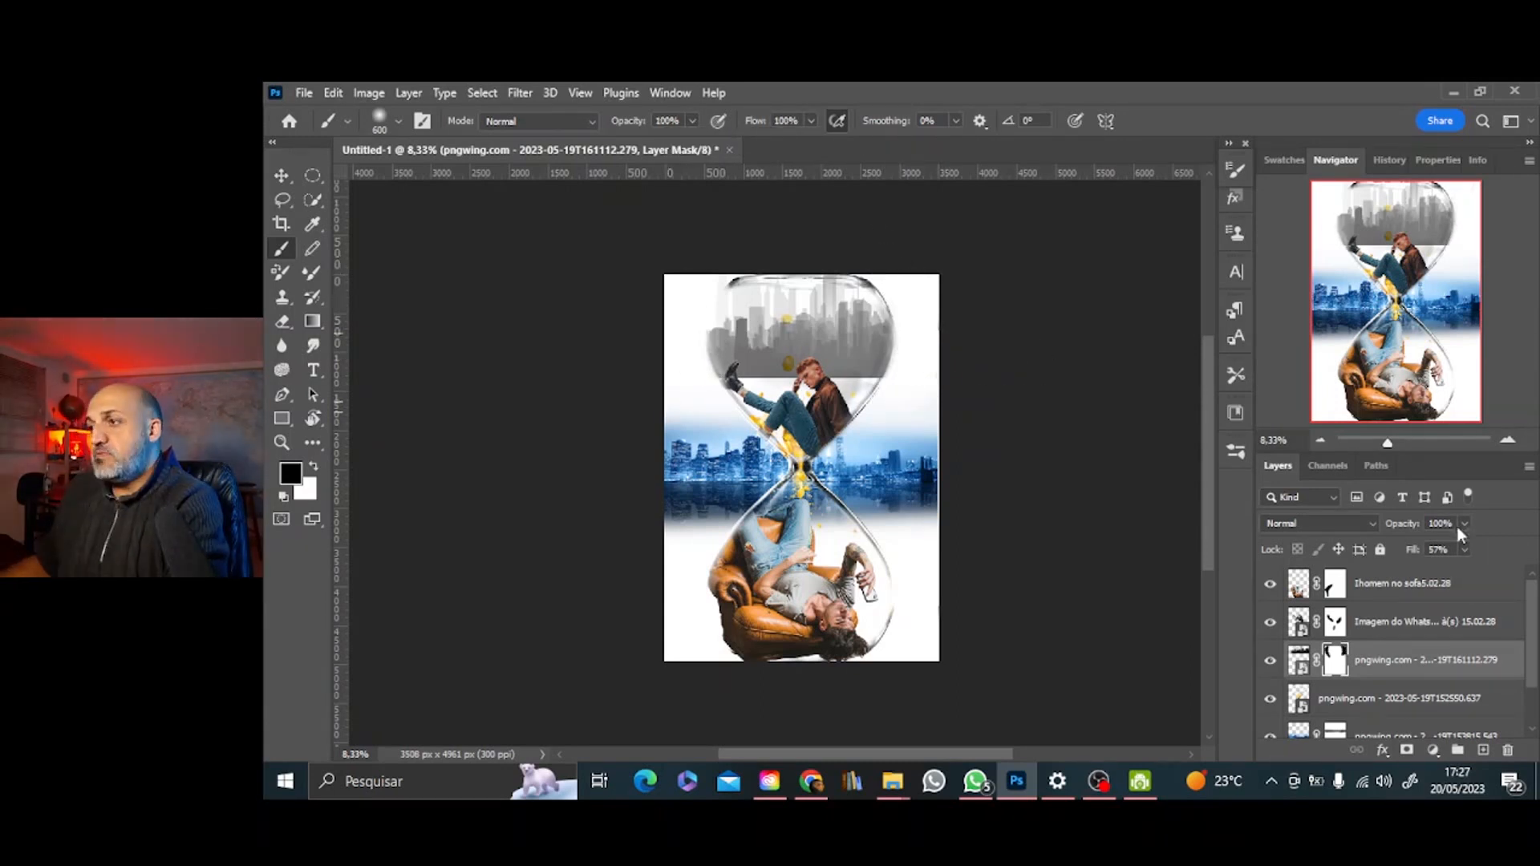
drag(1465, 572, 1506, 572)
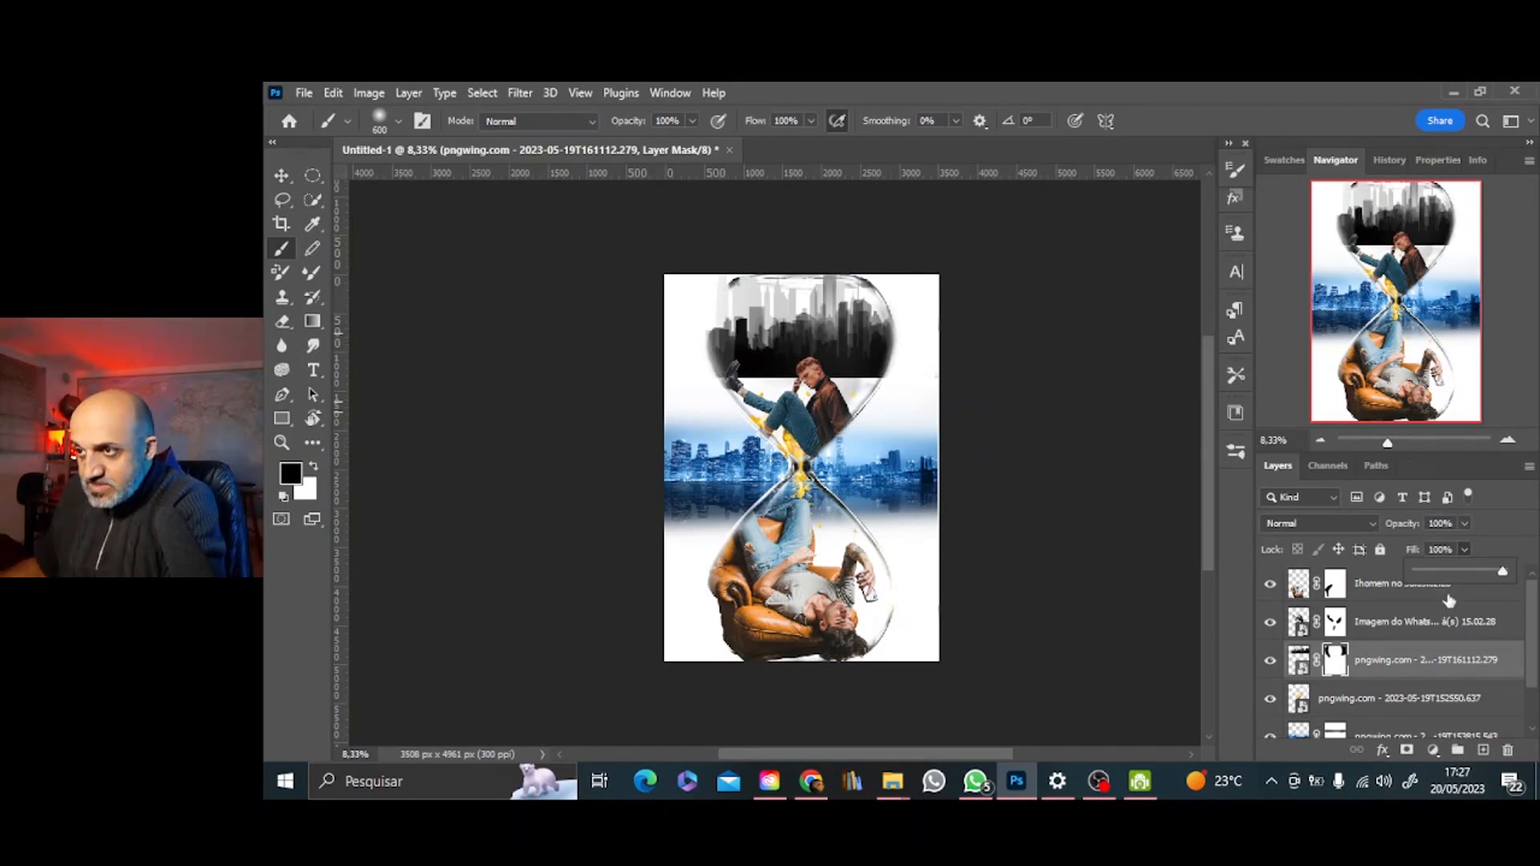
click(1407, 750)
click(312, 321)
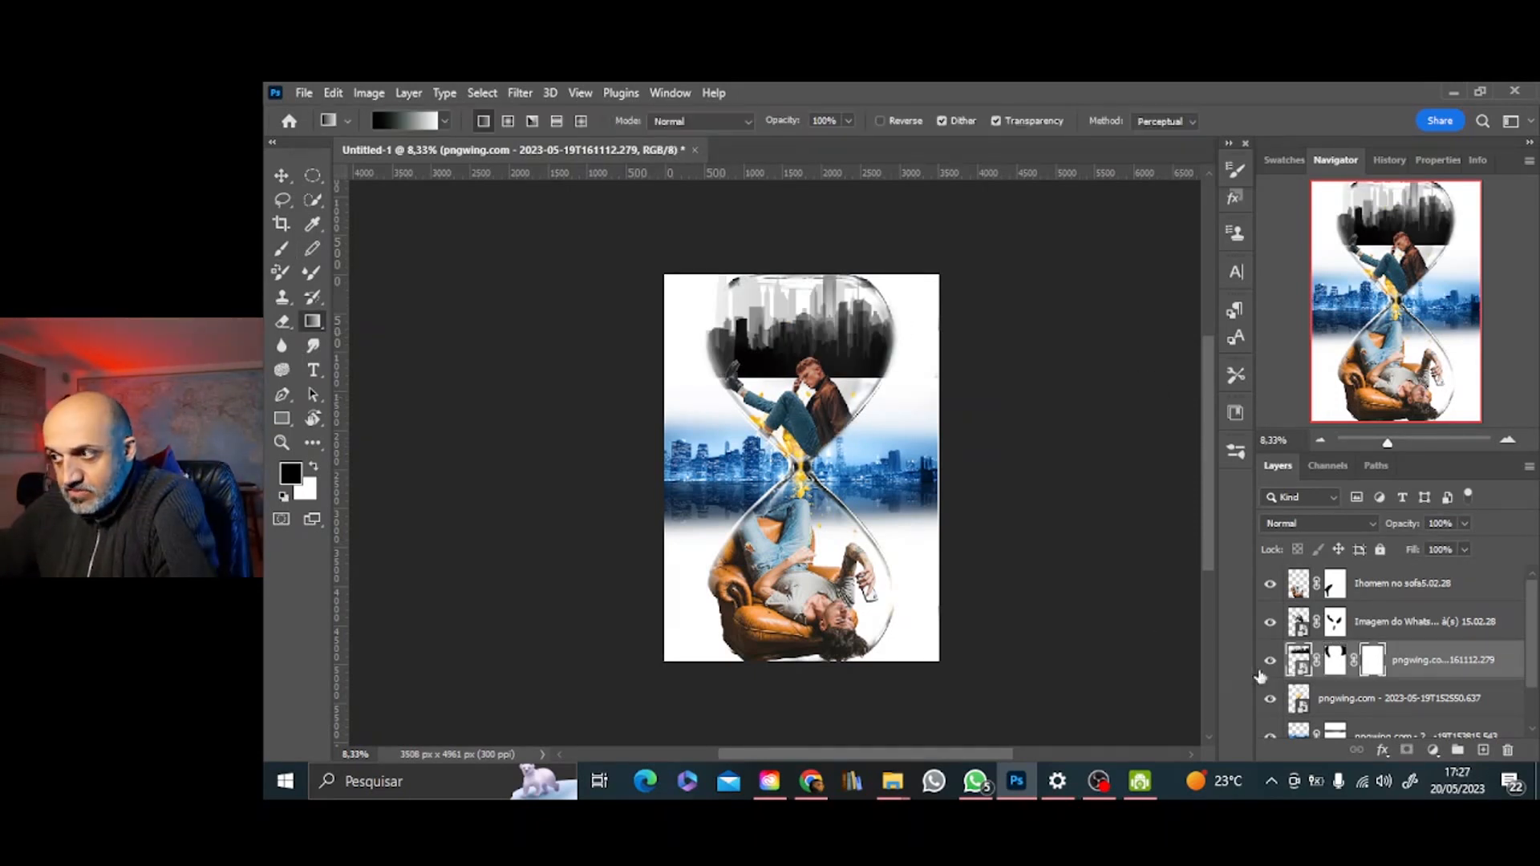
click(1508, 750)
key(Return)
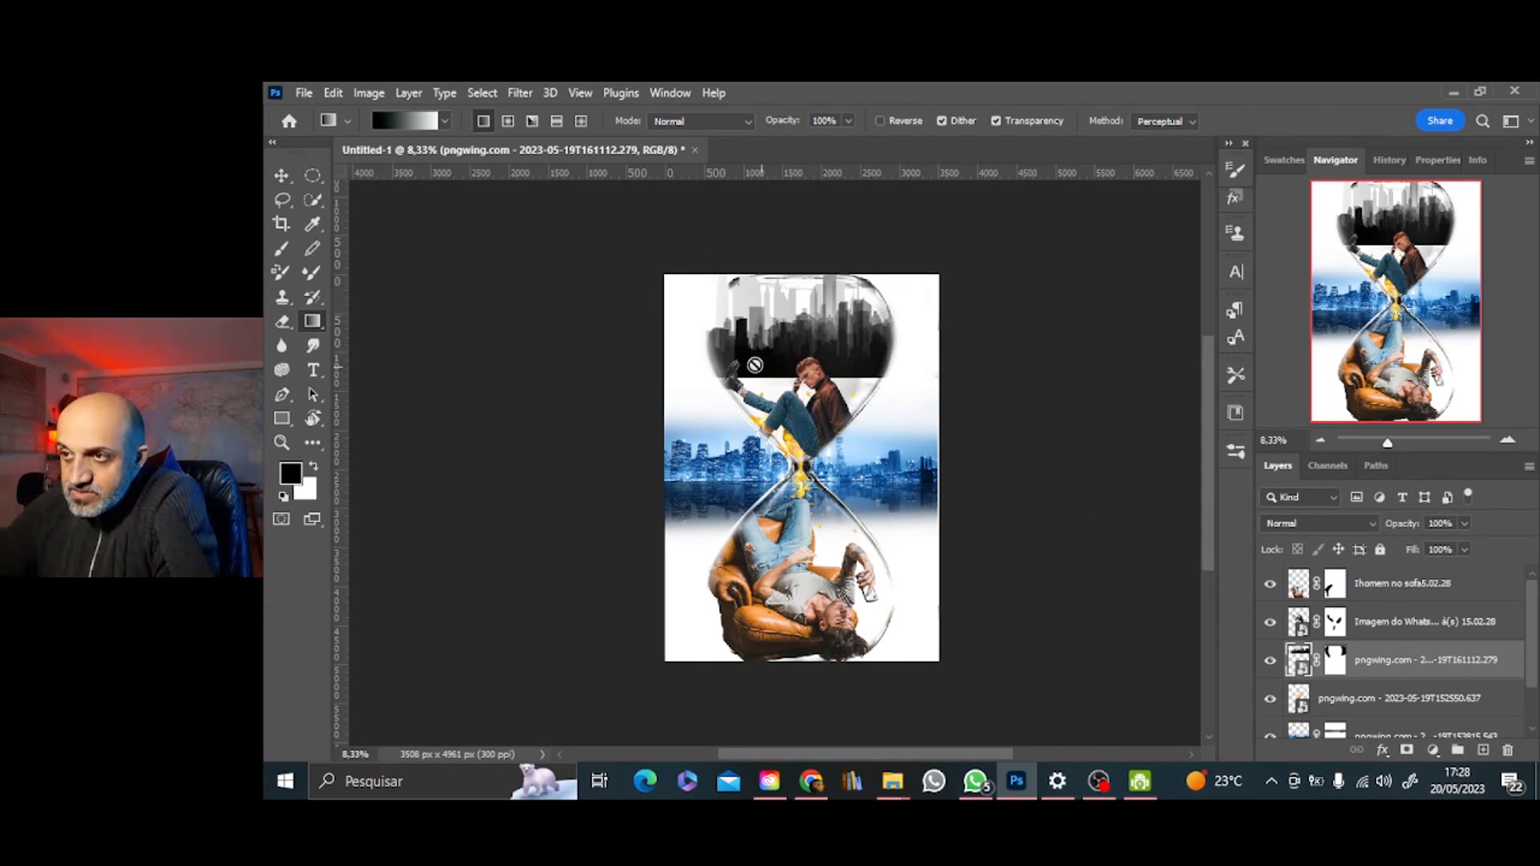
Add a layer mask to the hourglass and paint out the gold coins around its neck with a black brush
click(1509, 440)
click(1510, 441)
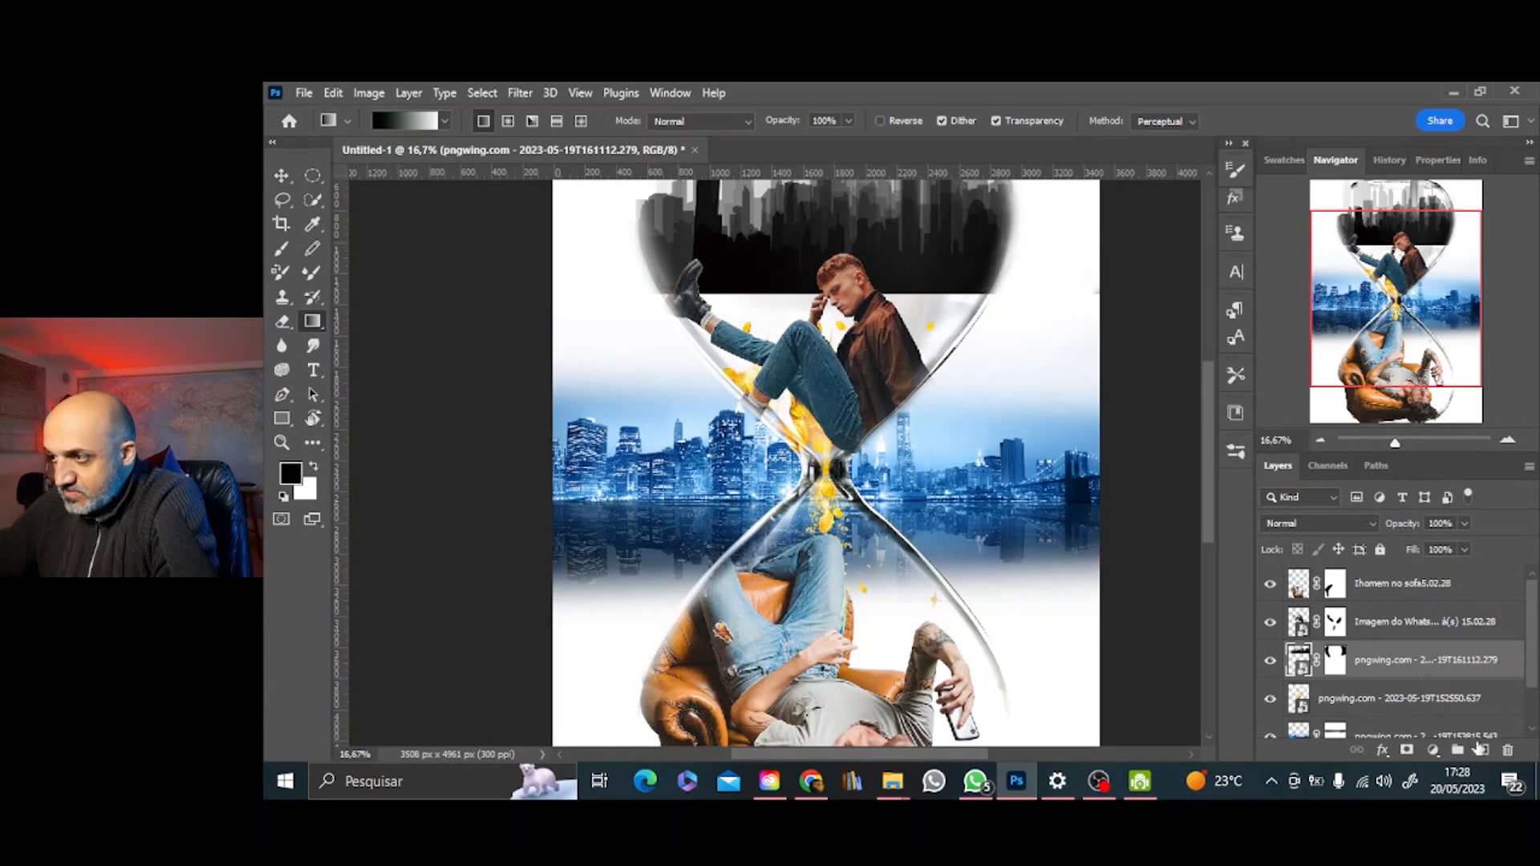
scroll(1436, 666, down, 2)
click(1412, 652)
click(1407, 750)
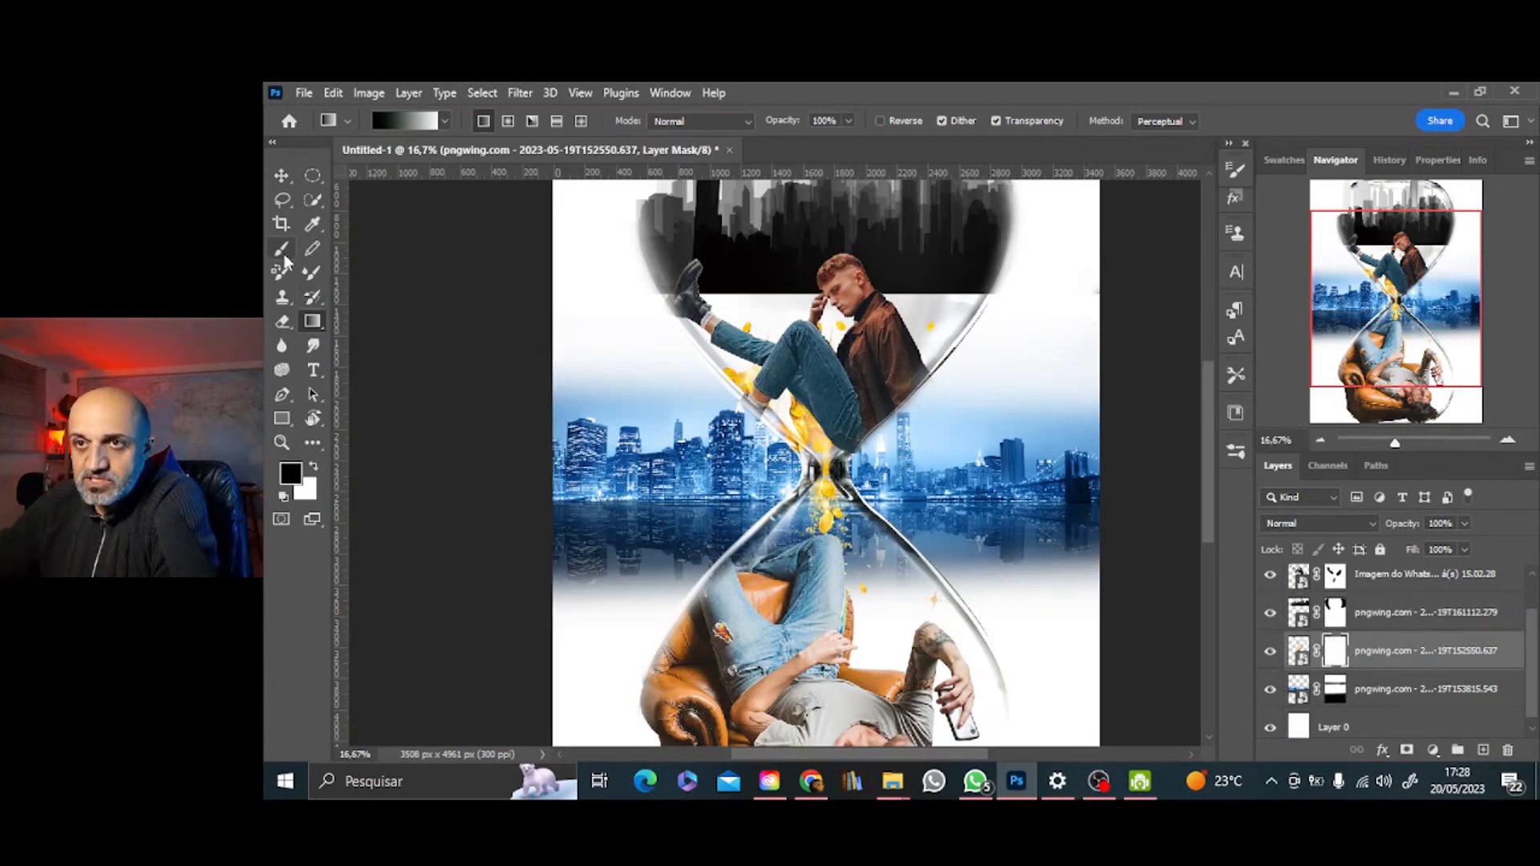
key(b)
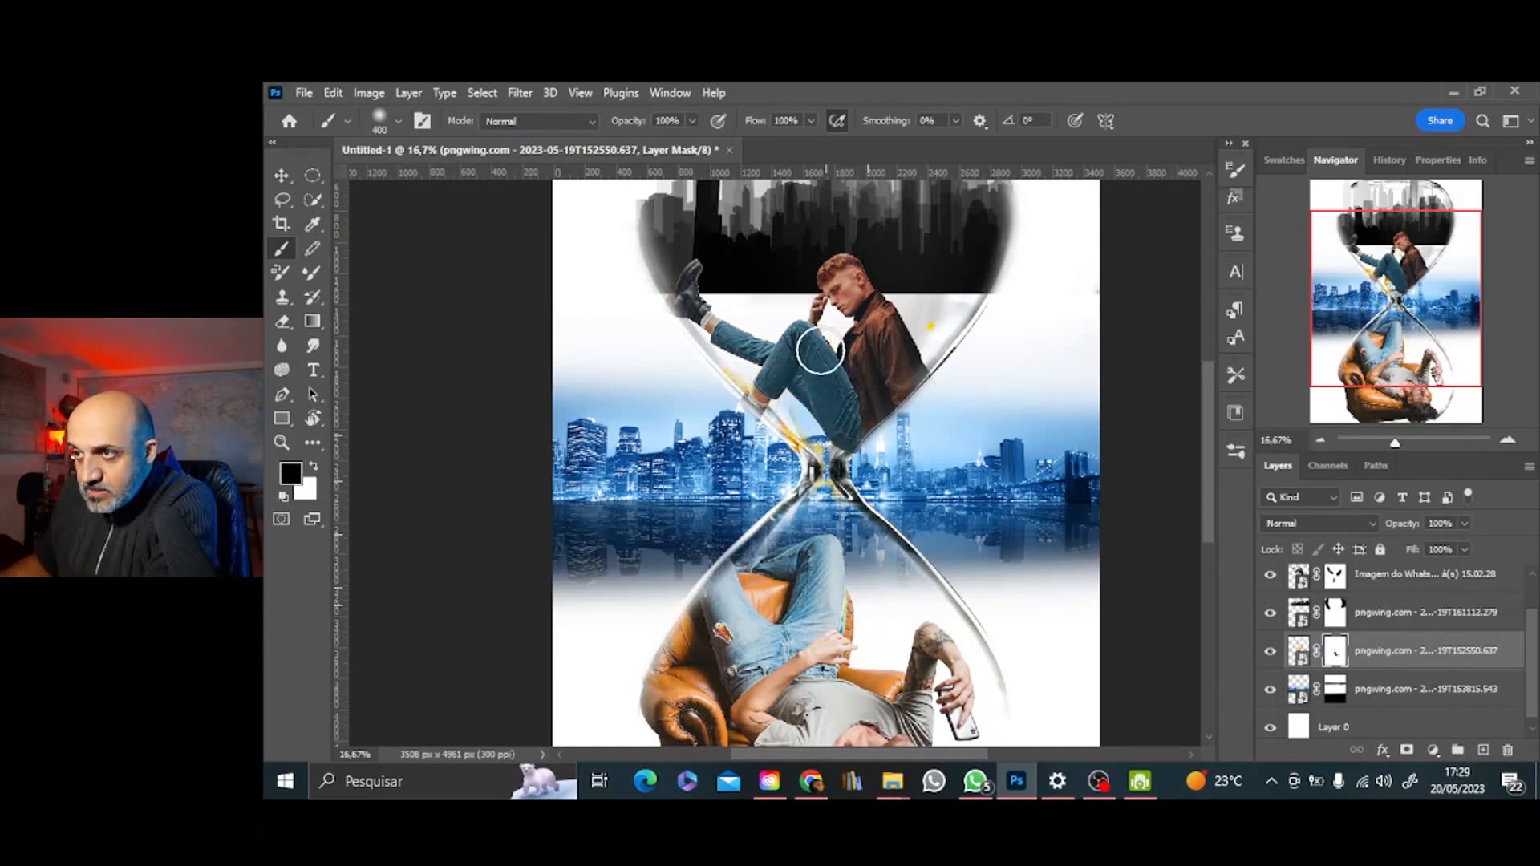
drag(820, 351, 769, 371)
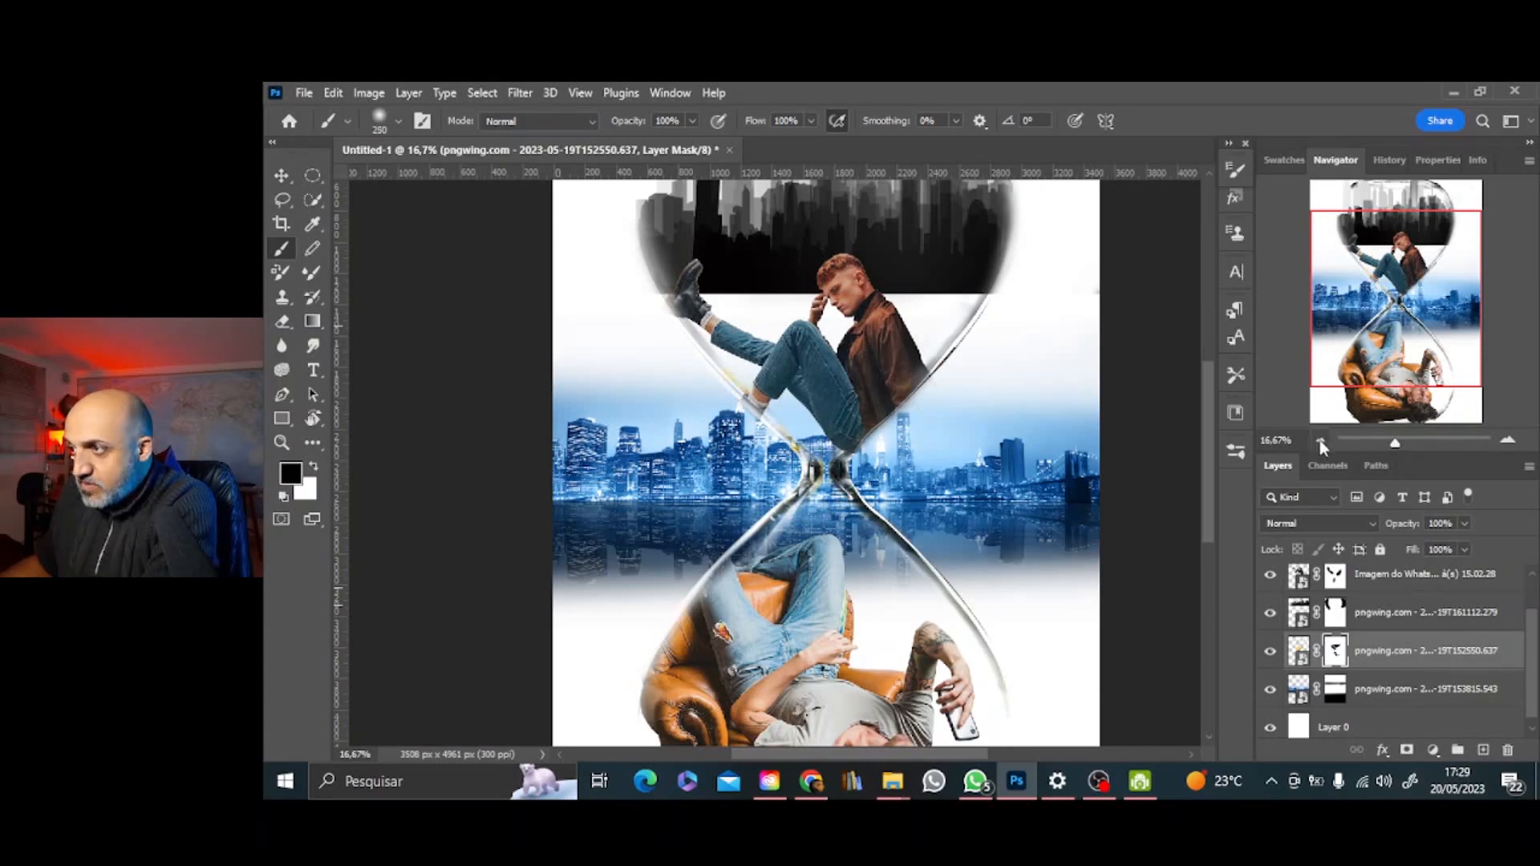
click(1321, 439)
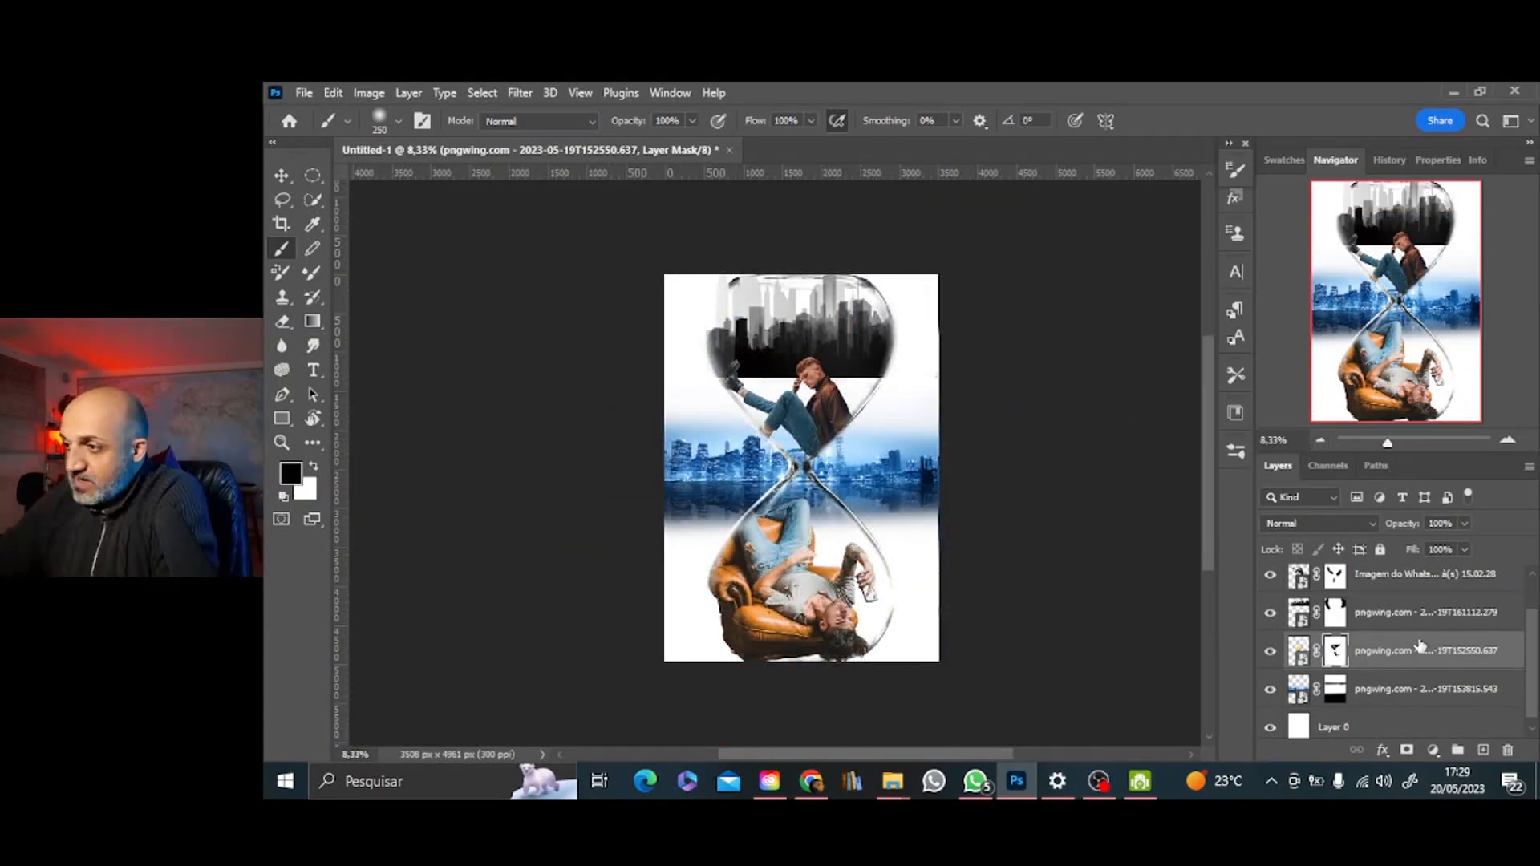
Duplicate the leather-jacket man's masked layer, convert the copy to a smart object, and hide the original layer
click(1410, 614)
click(1419, 576)
drag(1533, 659, 1533, 634)
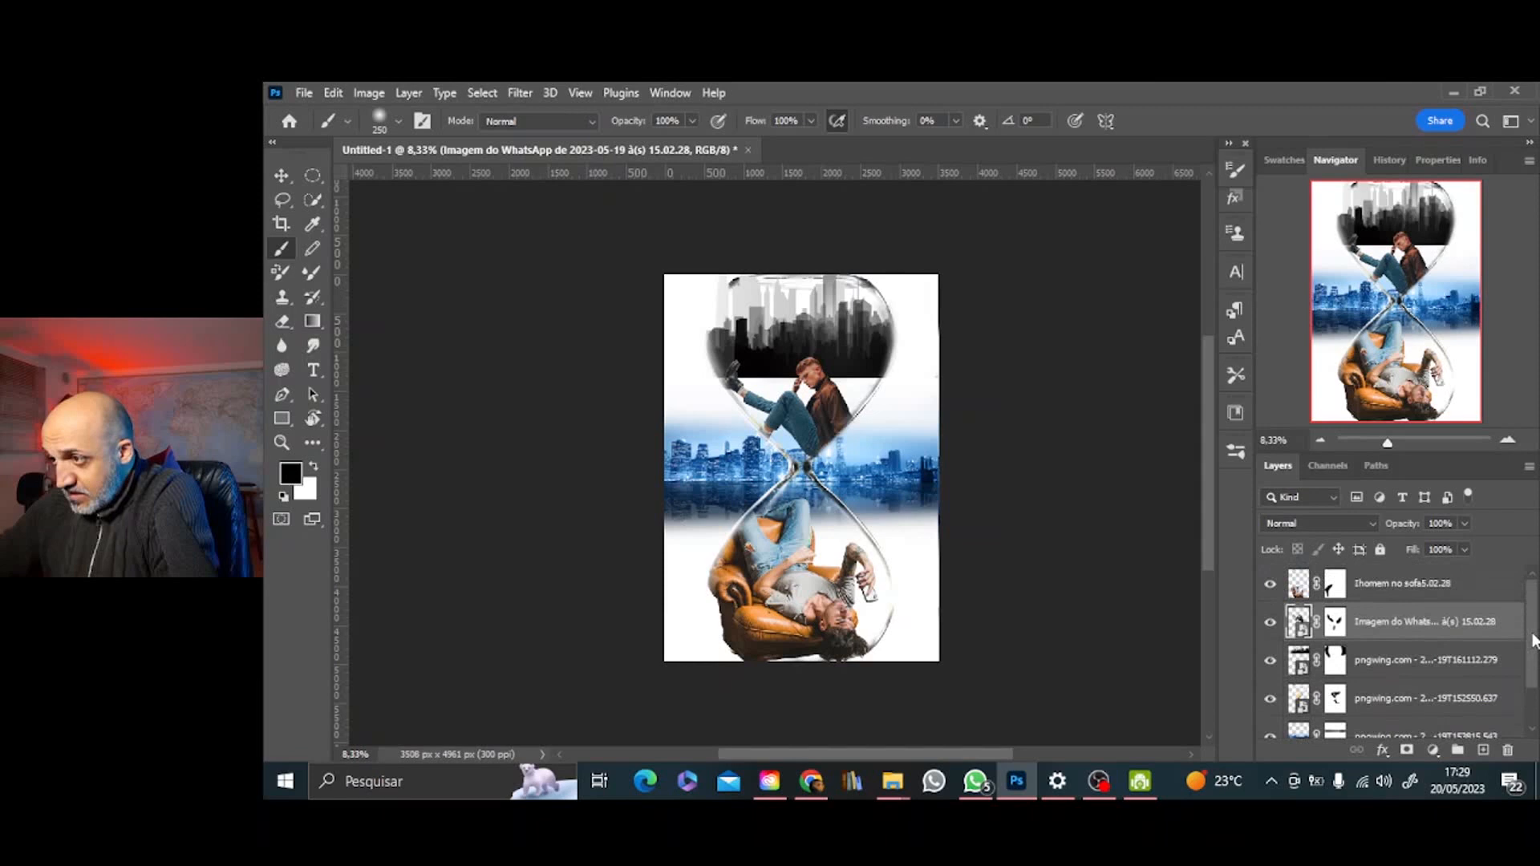
key(ctrl+j)
right_click(1400, 622)
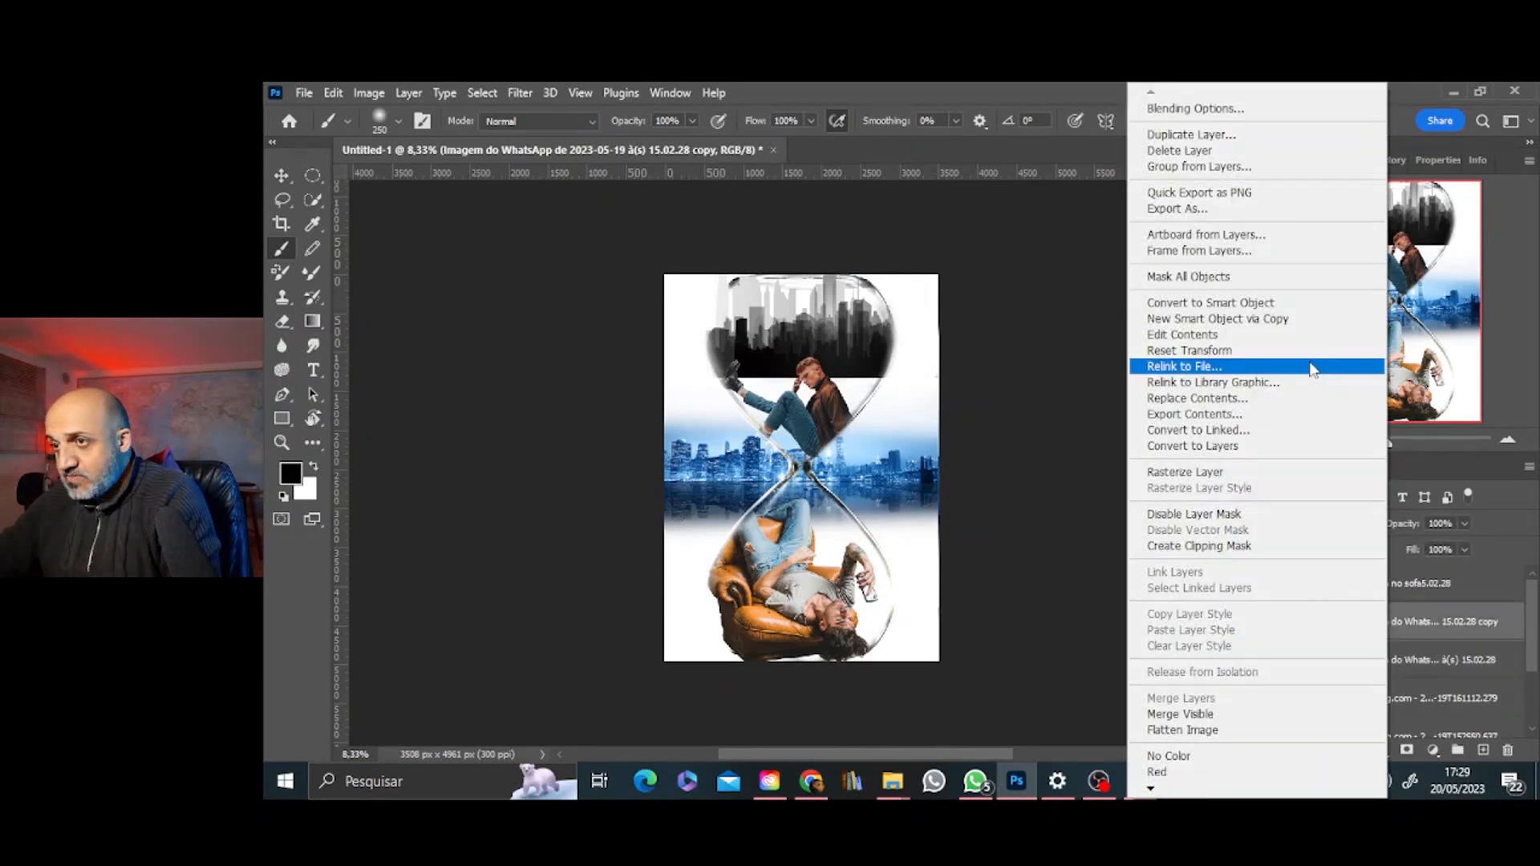
click(1180, 313)
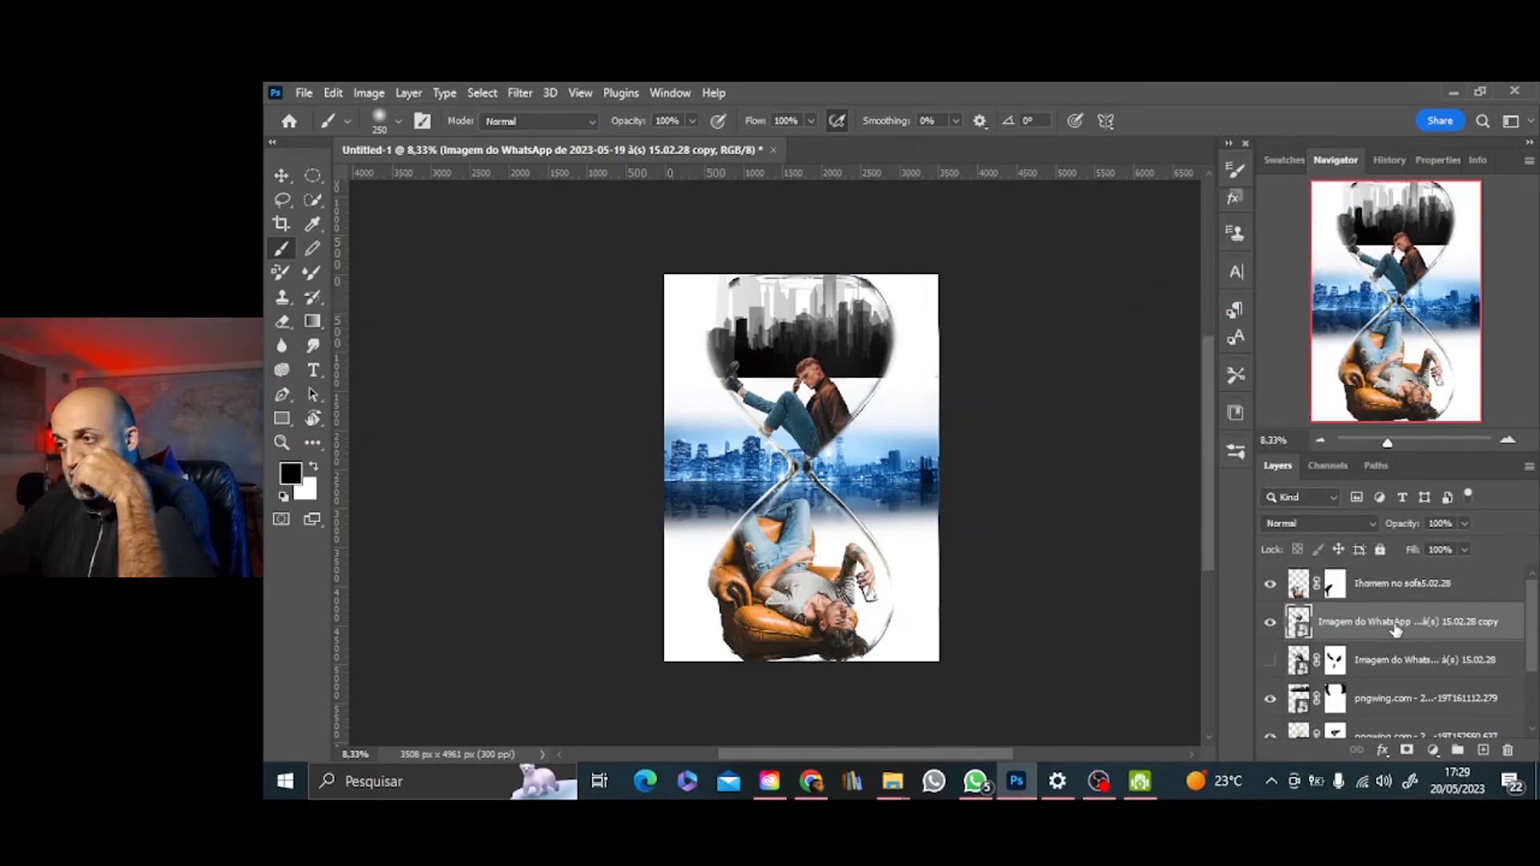
Place the photo of the man with the red mohawk from File Explorer above the leather-jacket man's copy
click(893, 780)
drag(722, 413, 1059, 425)
click(1190, 117)
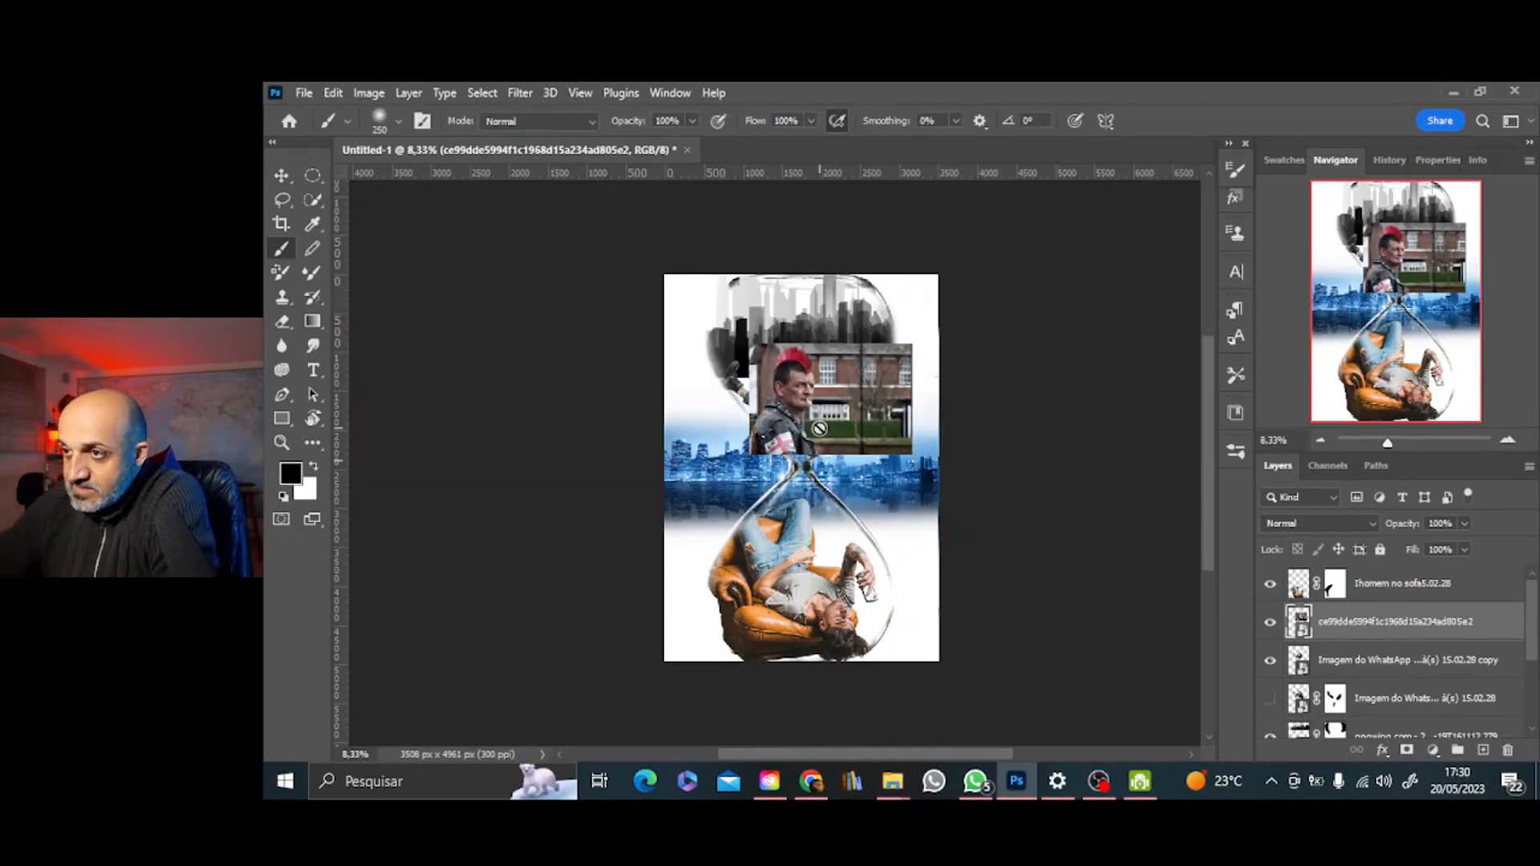
Flip the mohawk man's photo horizontally and move it over the seated man in the upper bulb
key(ctrl+t)
right_click(858, 419)
click(961, 736)
drag(859, 423, 824, 403)
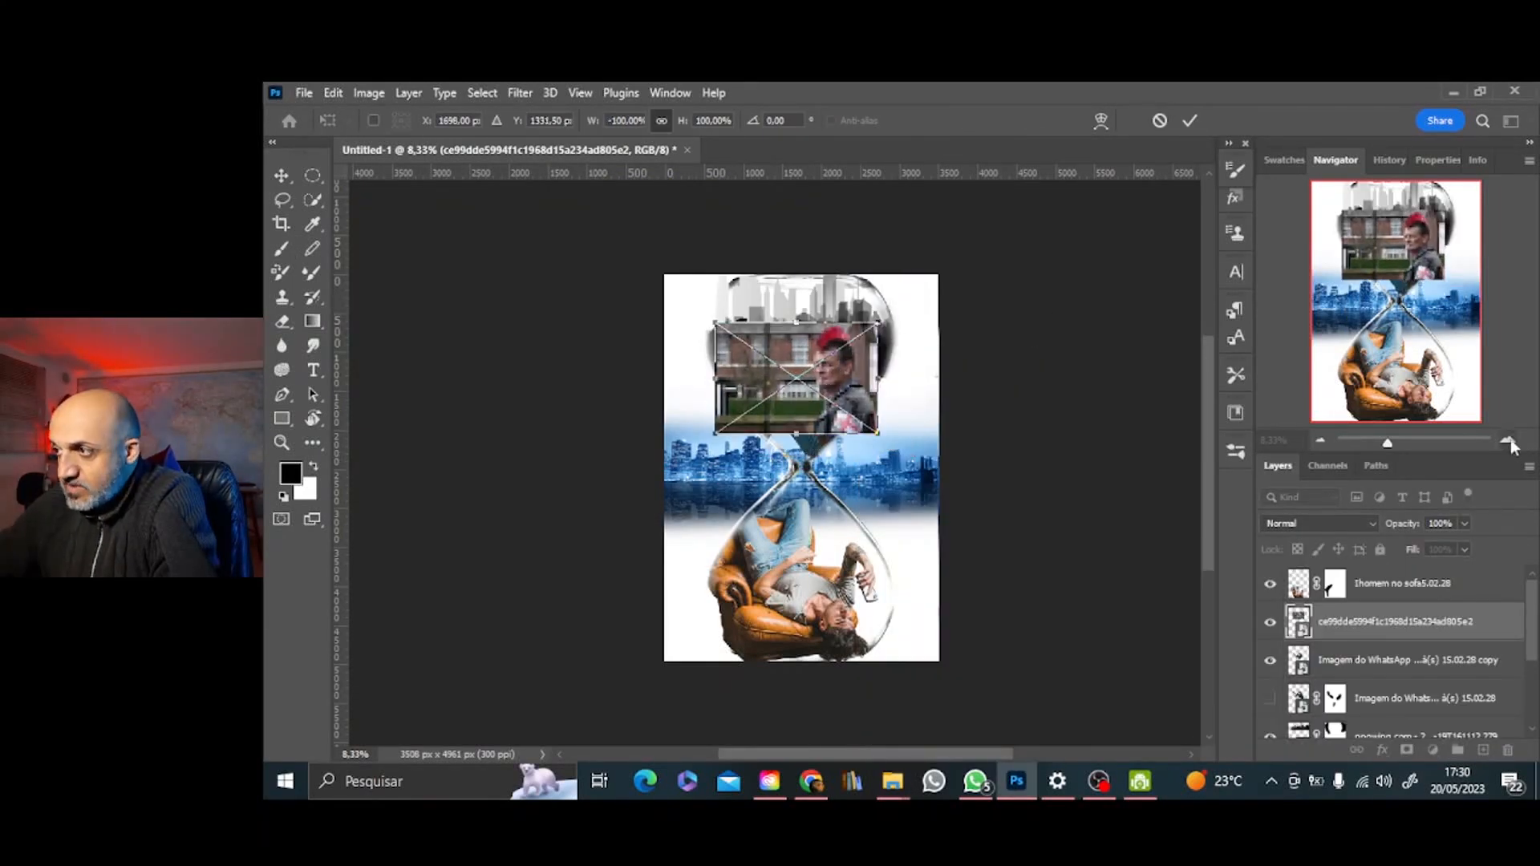
double_click(1508, 440)
drag(1394, 292, 1398, 259)
click(1191, 119)
Lower the mohawk photo's fill to 58%, scale it to about 68%, and rotate it to align his head with the seated man's
drag(1465, 549, 1432, 573)
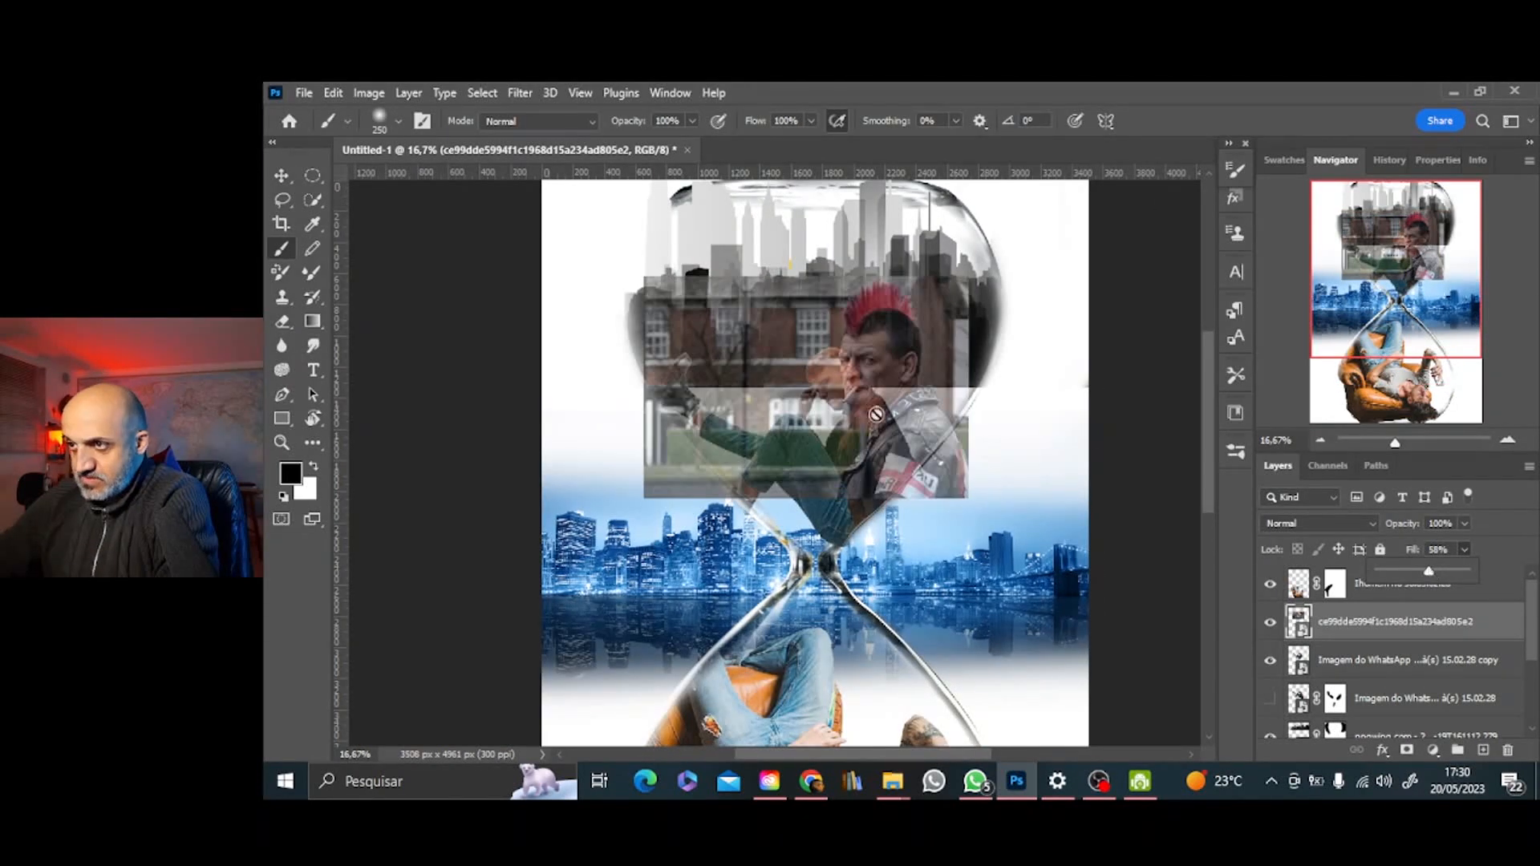
key(ctrl+t)
drag(968, 278, 867, 347)
drag(809, 414, 838, 391)
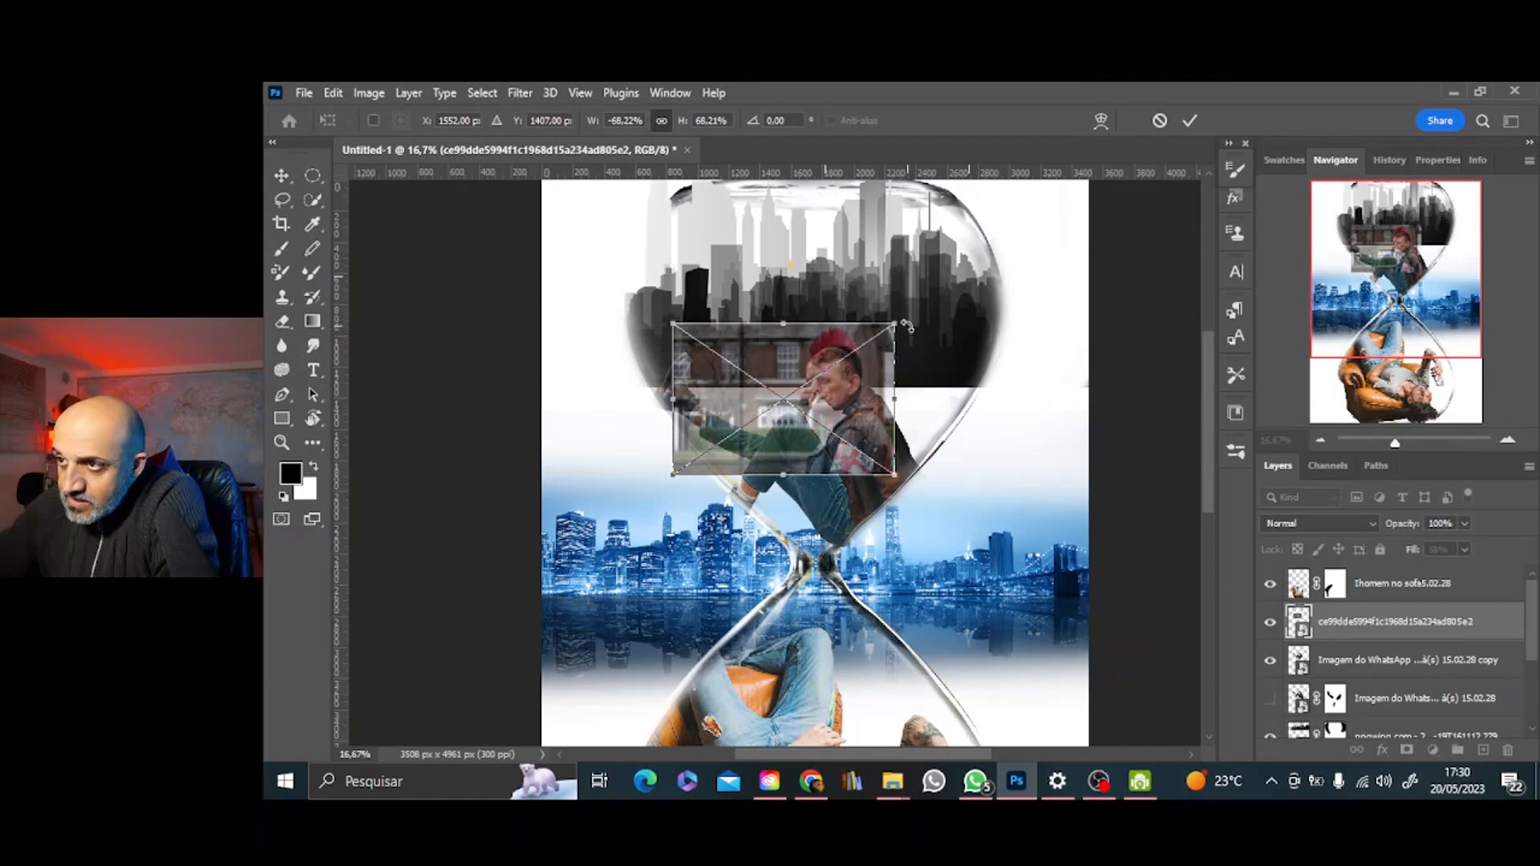
drag(906, 325, 899, 311)
key(Return)
key(b)
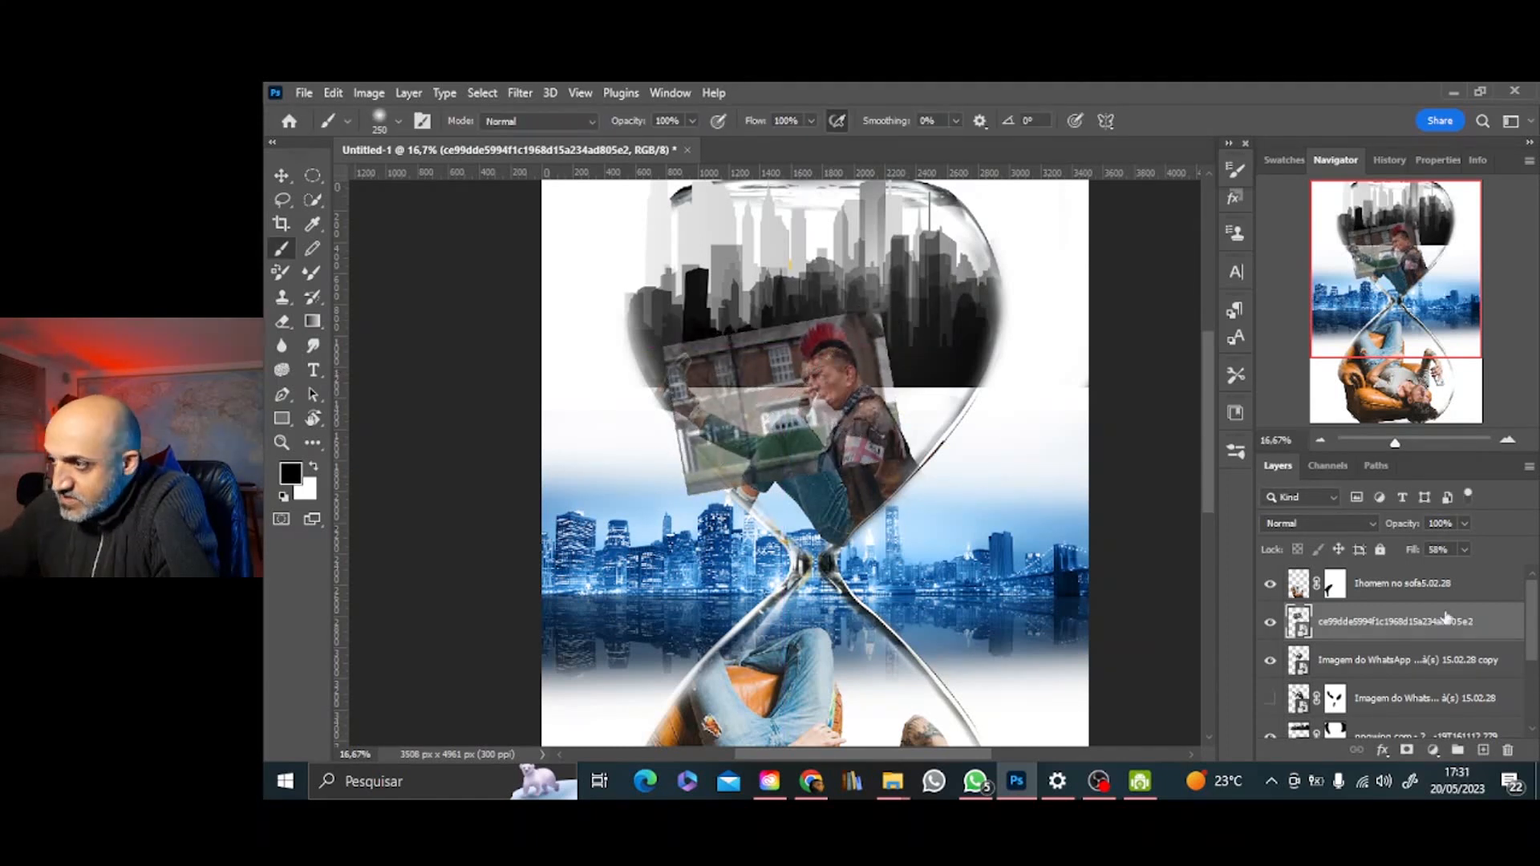
Restore the mohawk photo's fill to 100% and automatically select the man as its subject
click(1464, 550)
drag(1466, 571, 1515, 580)
click(1509, 440)
click(520, 92)
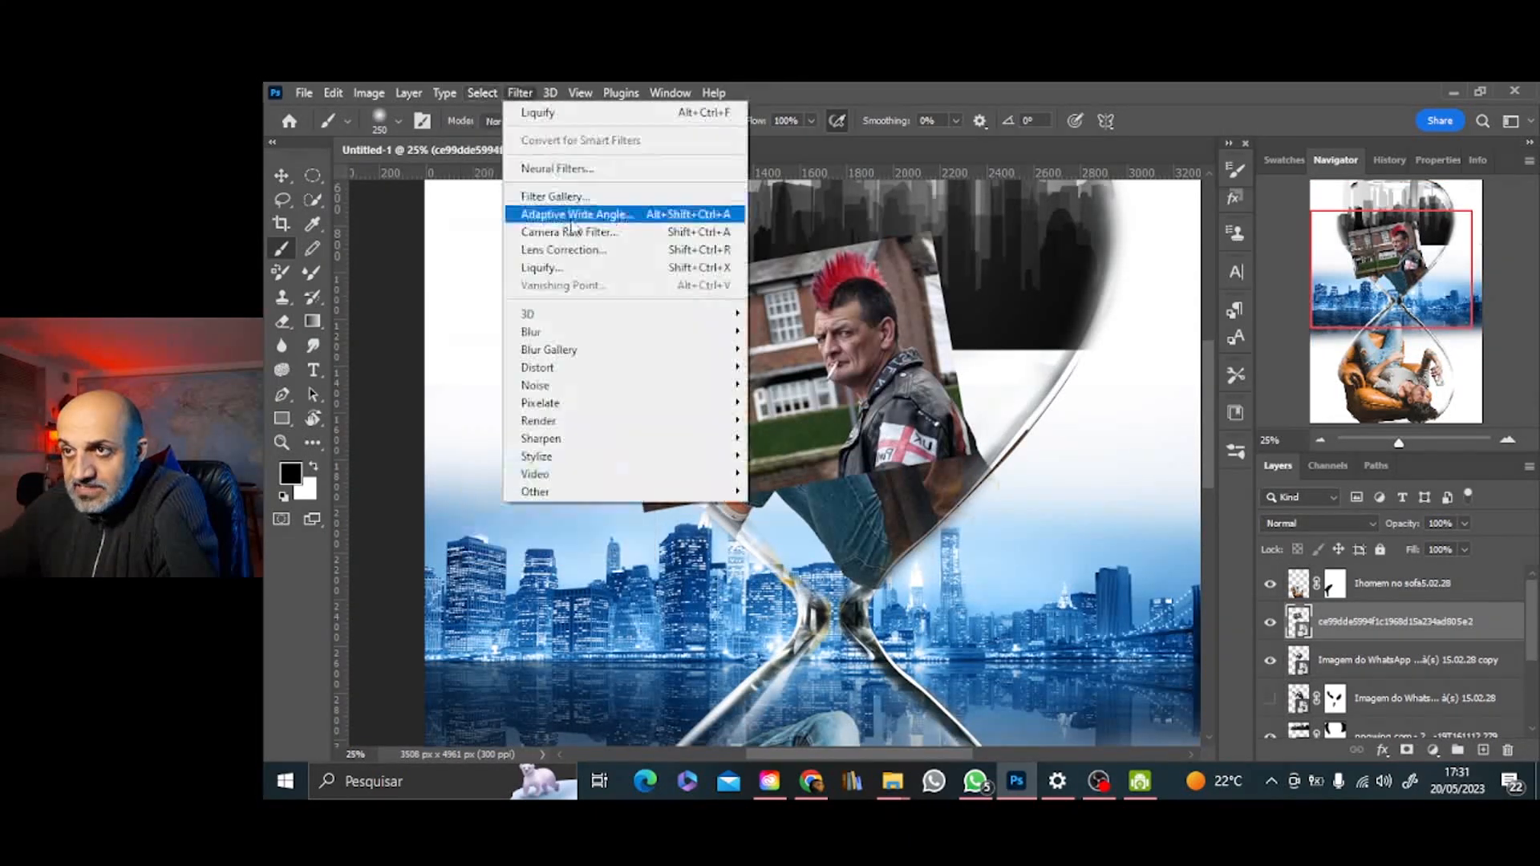
key(Escape)
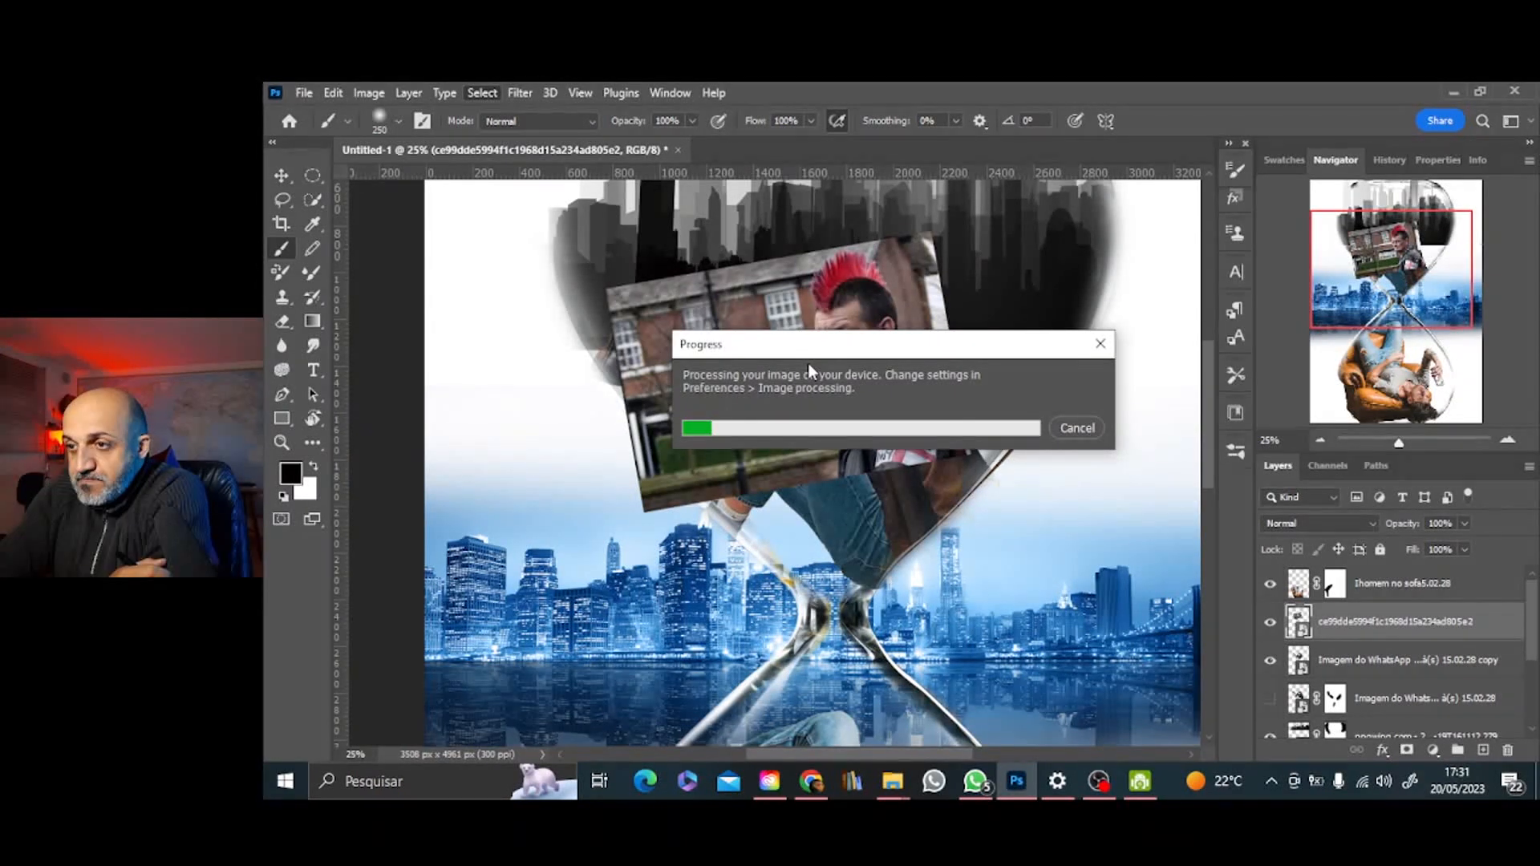
click(1142, 783)
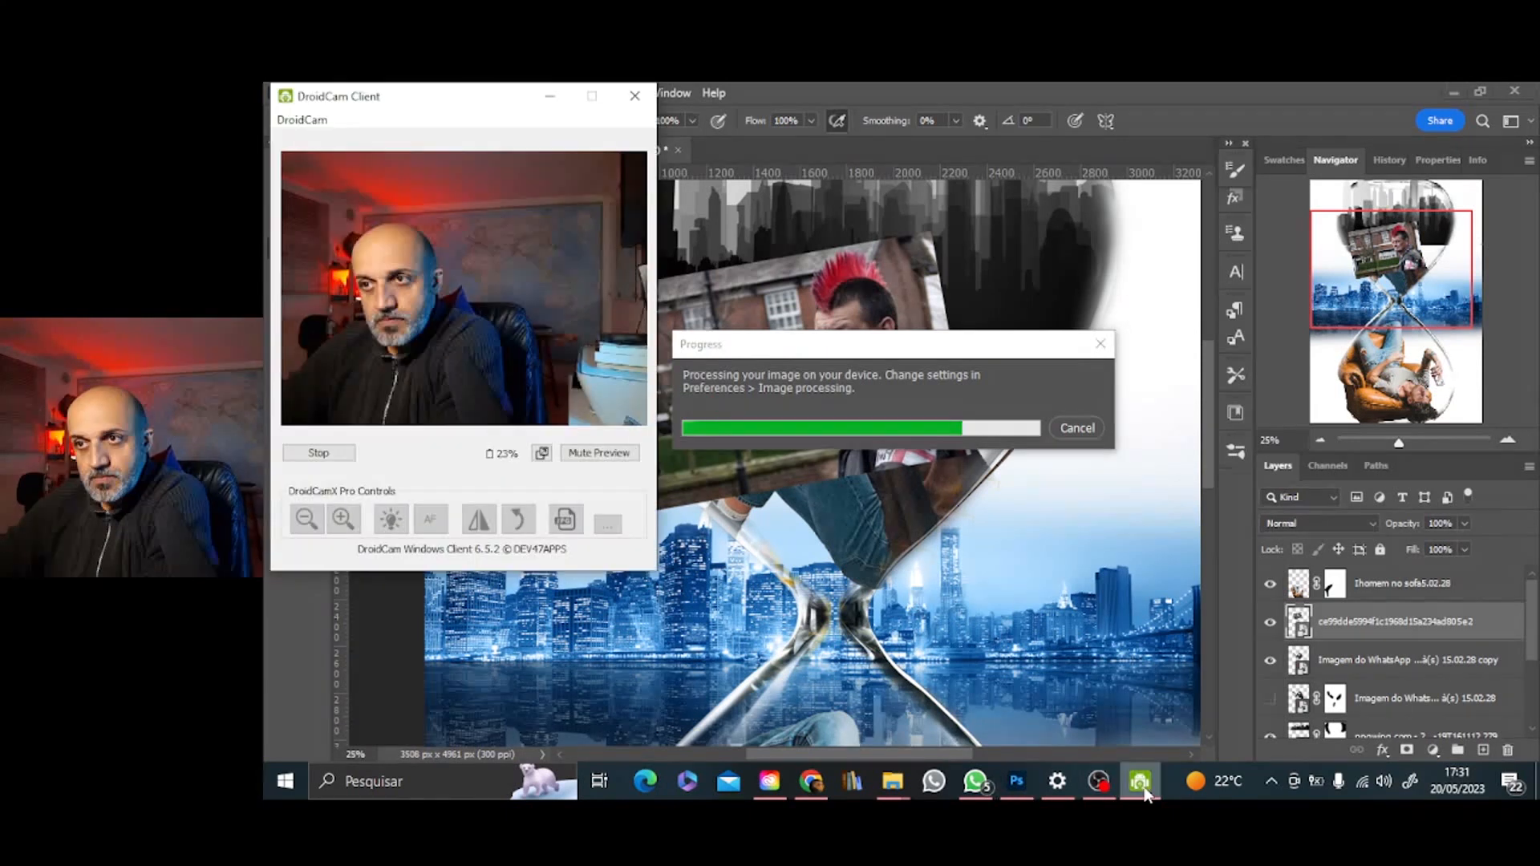
click(1142, 783)
click(1143, 783)
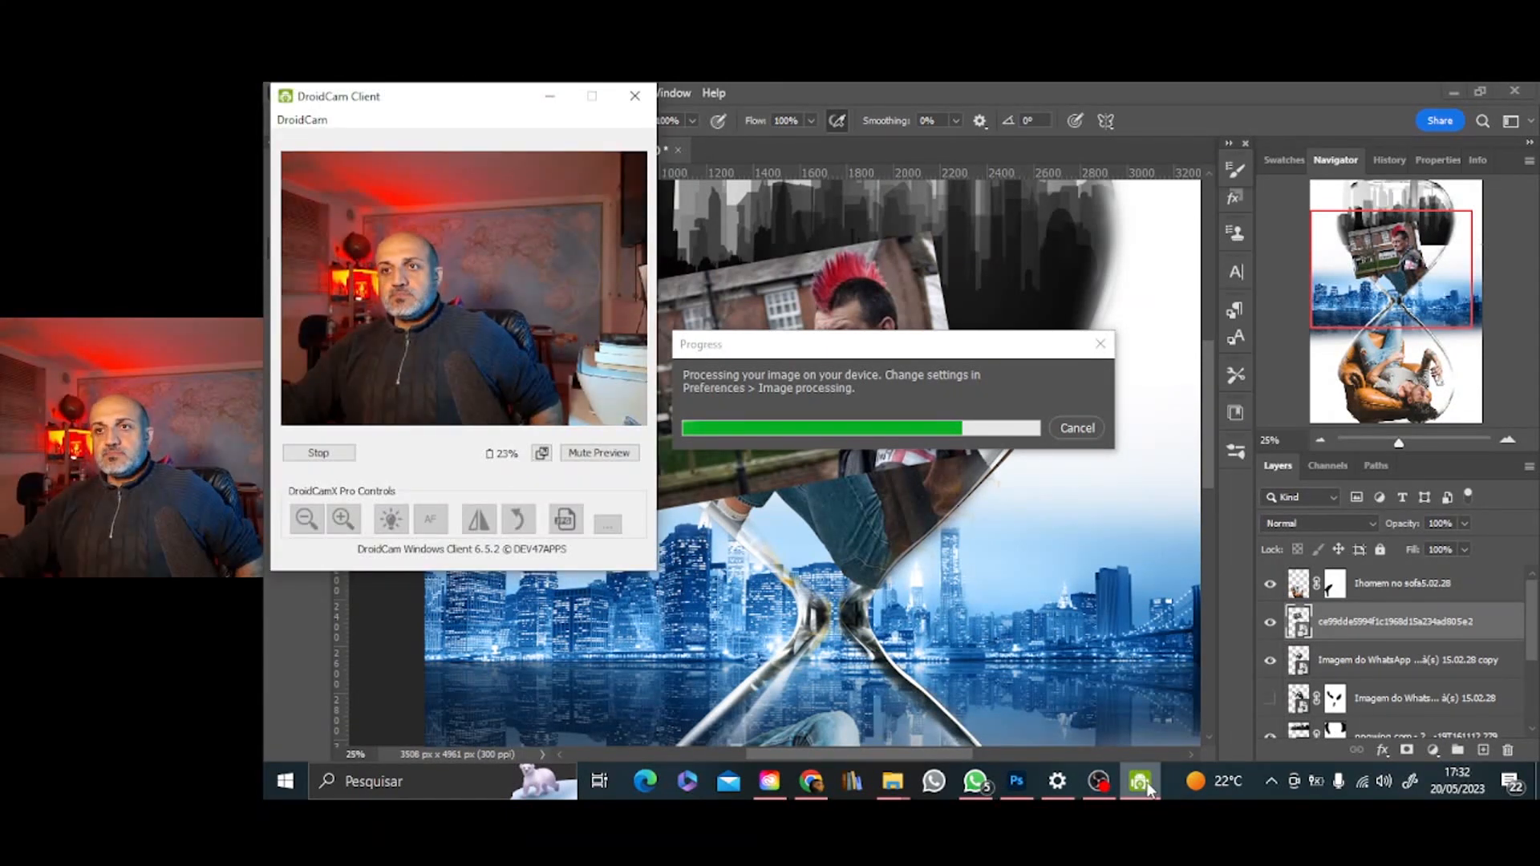
click(1084, 465)
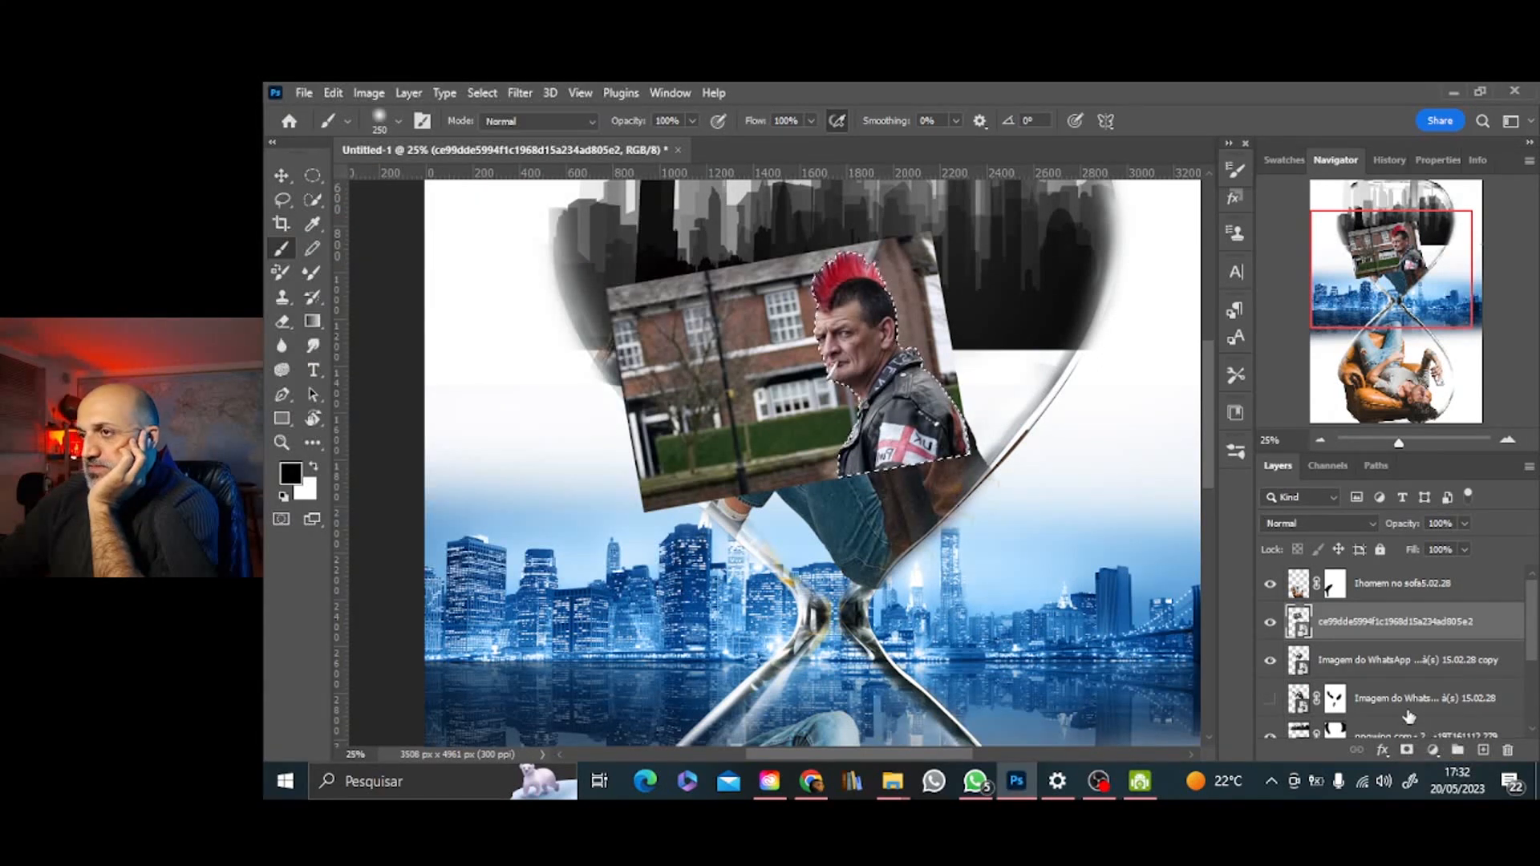
Mask the mohawk photo with the selection, then resize, rotate and move the cut-out to cover the seated man's head and shoulders
click(1407, 750)
key(ctrl+t)
drag(886, 353, 927, 349)
drag(1045, 227, 1024, 202)
drag(959, 272, 931, 290)
drag(983, 223, 960, 245)
mouse_move(890, 348)
mouse_down()
mouse_move(908, 332)
mouse_move(892, 332)
mouse_up()
click(1189, 120)
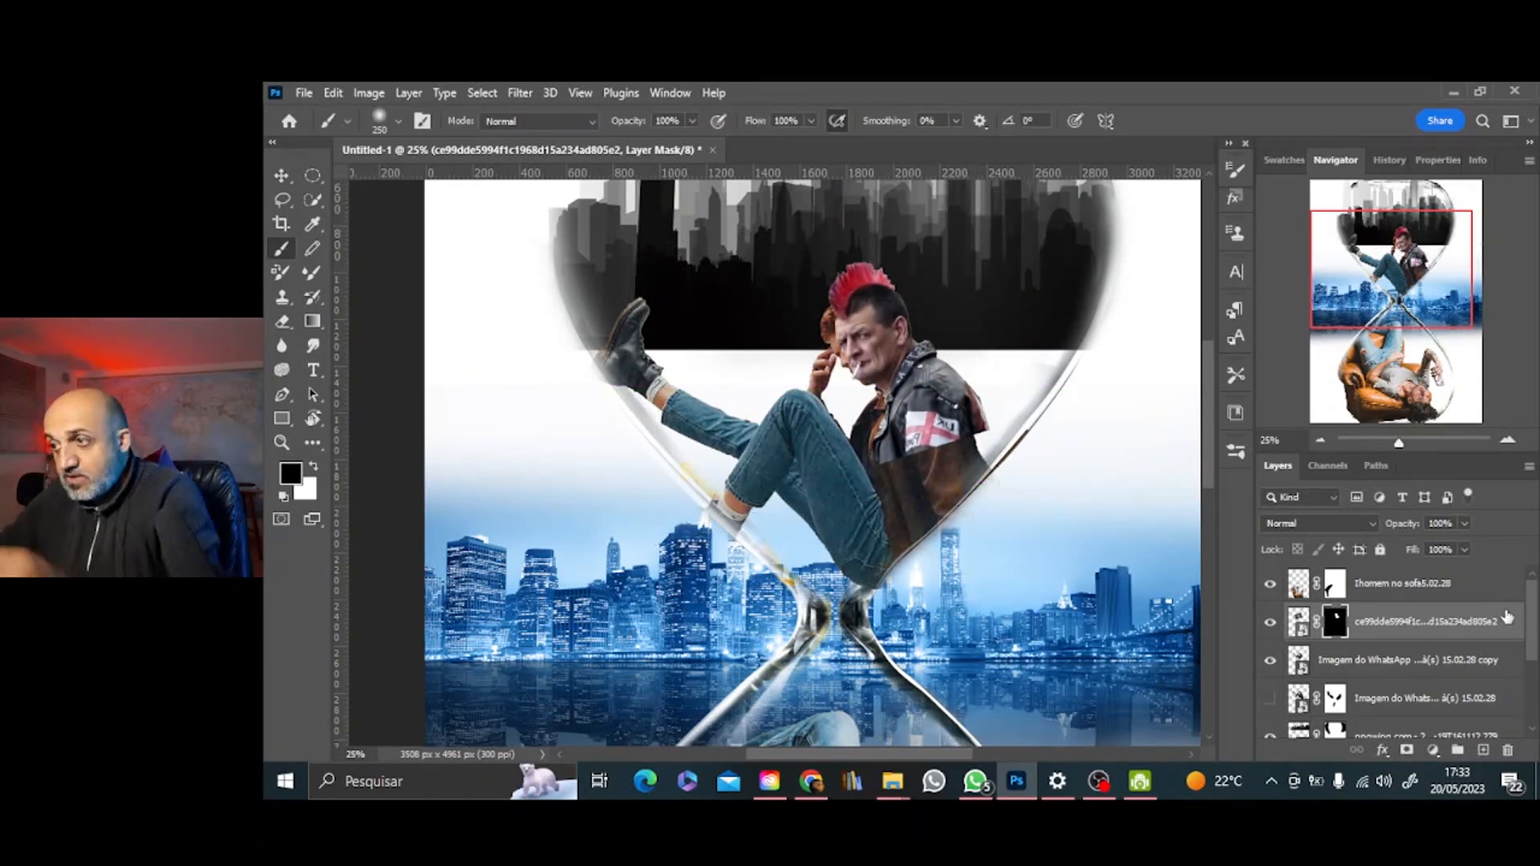
key(ctrl+t)
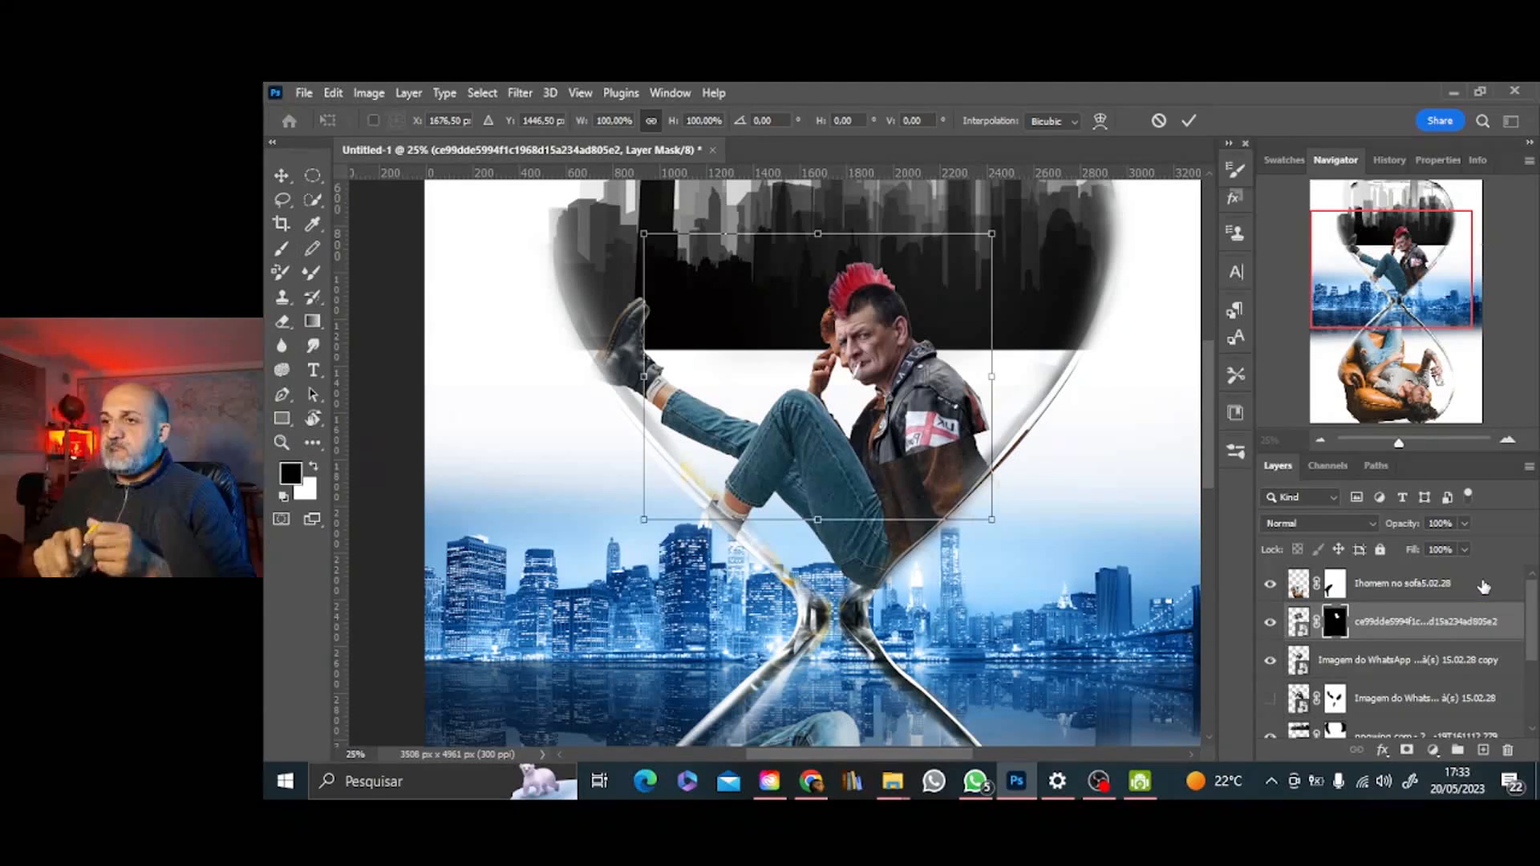
drag(926, 393, 917, 393)
click(1189, 120)
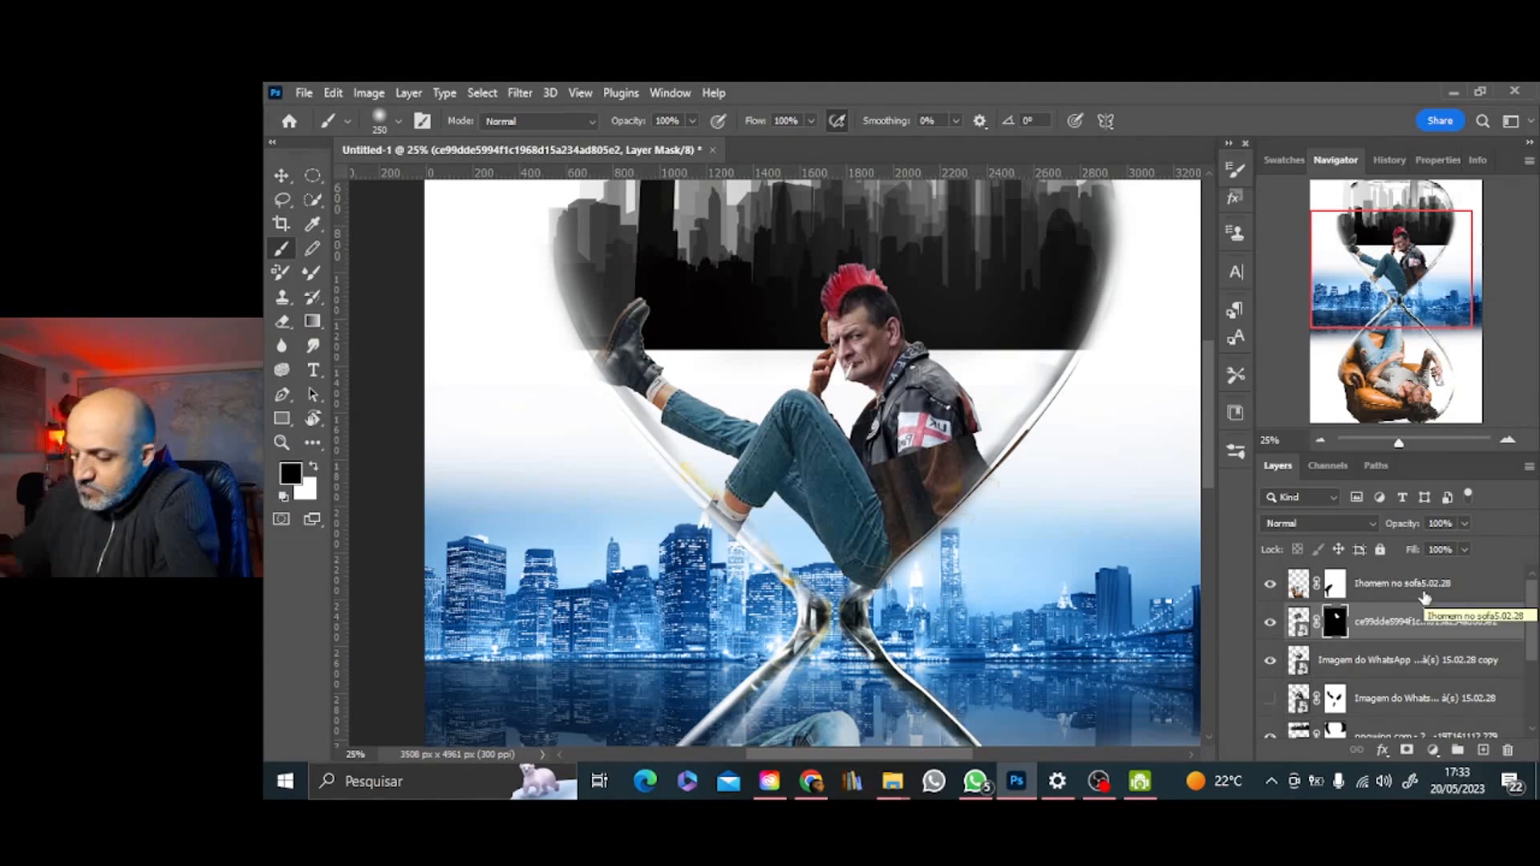
Paint out the mohawk man's patched sleeve and lower torso on his mask to blend into the brown jacket, and fine-tune his position
drag(981, 400, 890, 465)
key(ctrl+t)
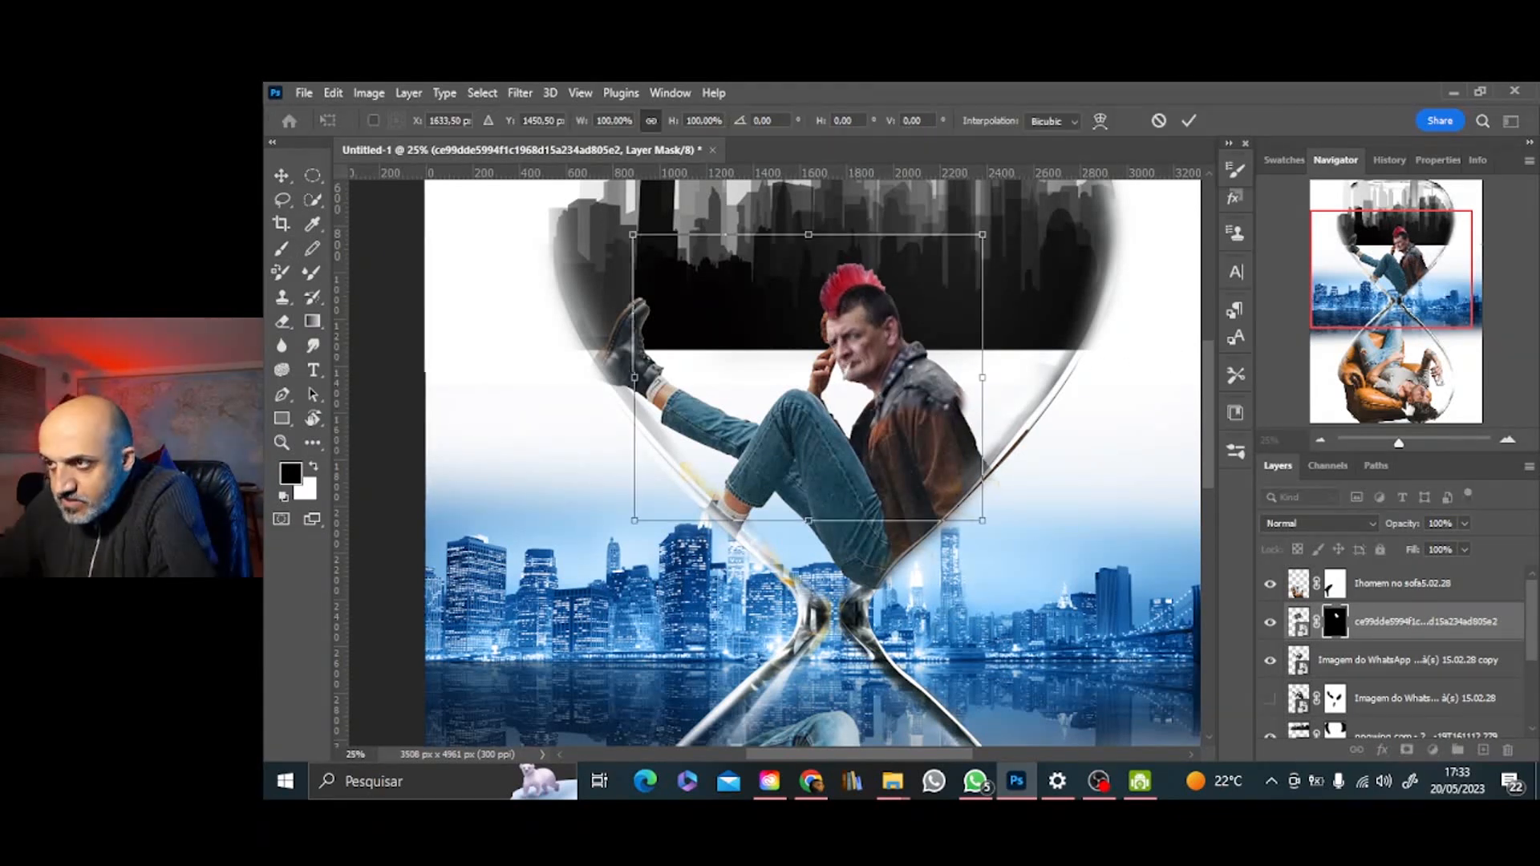
key(Escape)
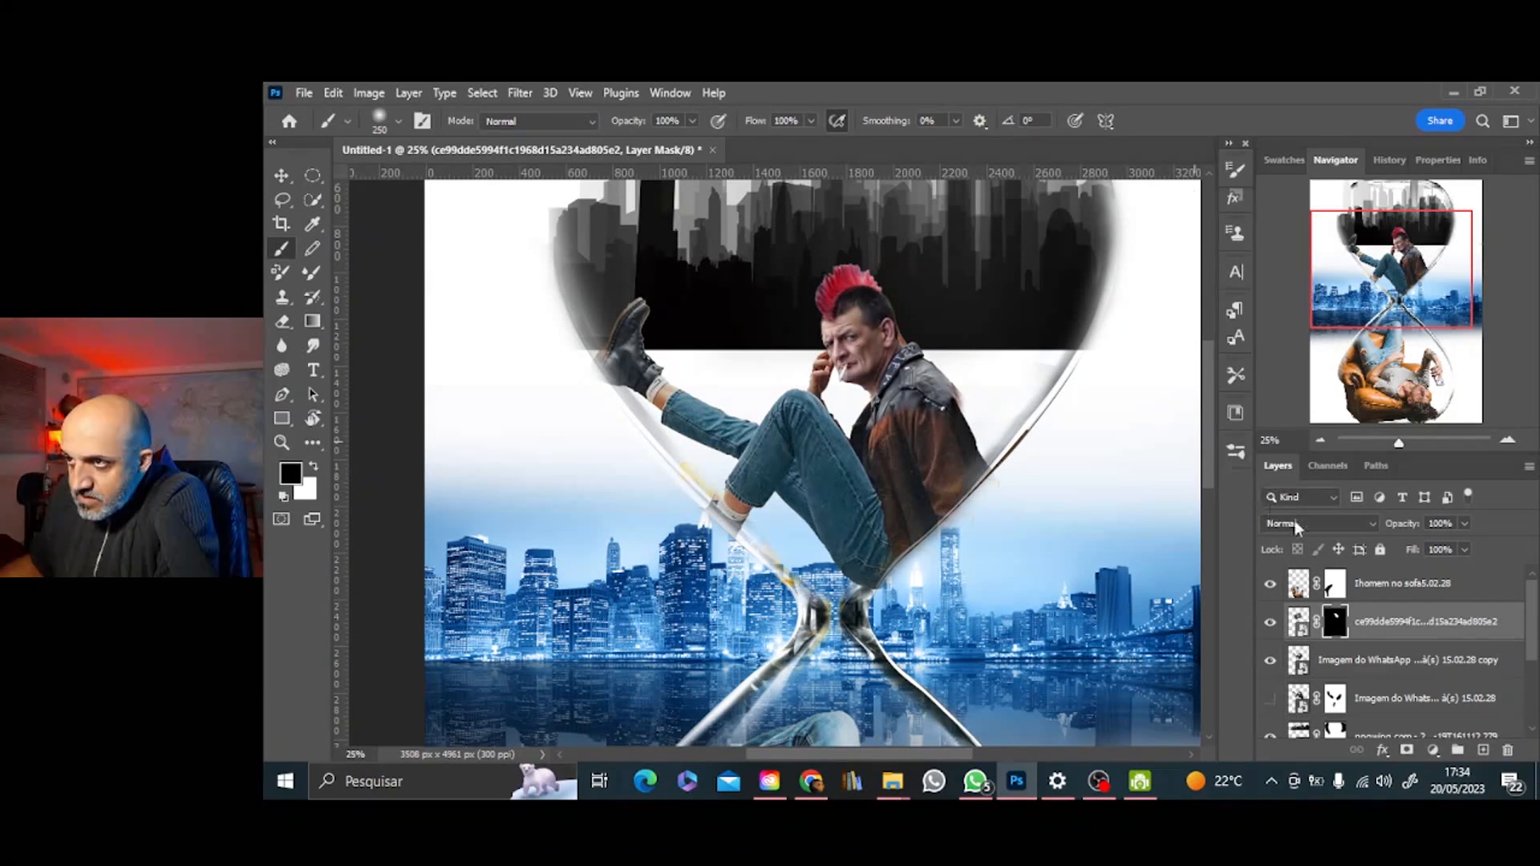
Mask out the raised hand on the copied seated-man layer, and trim the mohawk man's jacket edge on his mask with a 150 px brush
click(1396, 659)
click(1407, 750)
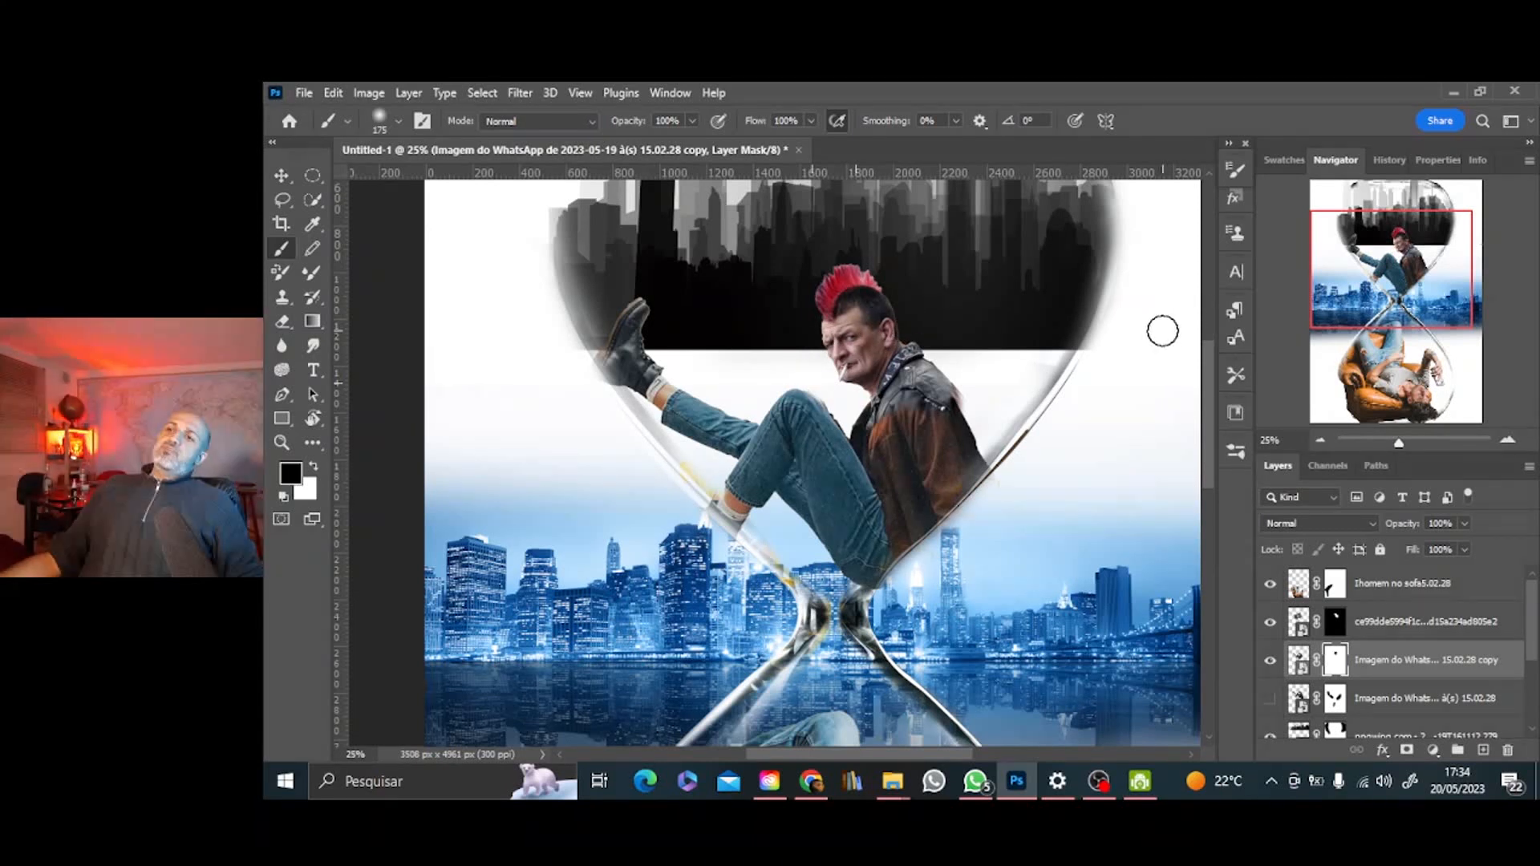
key(alt+bracketright)
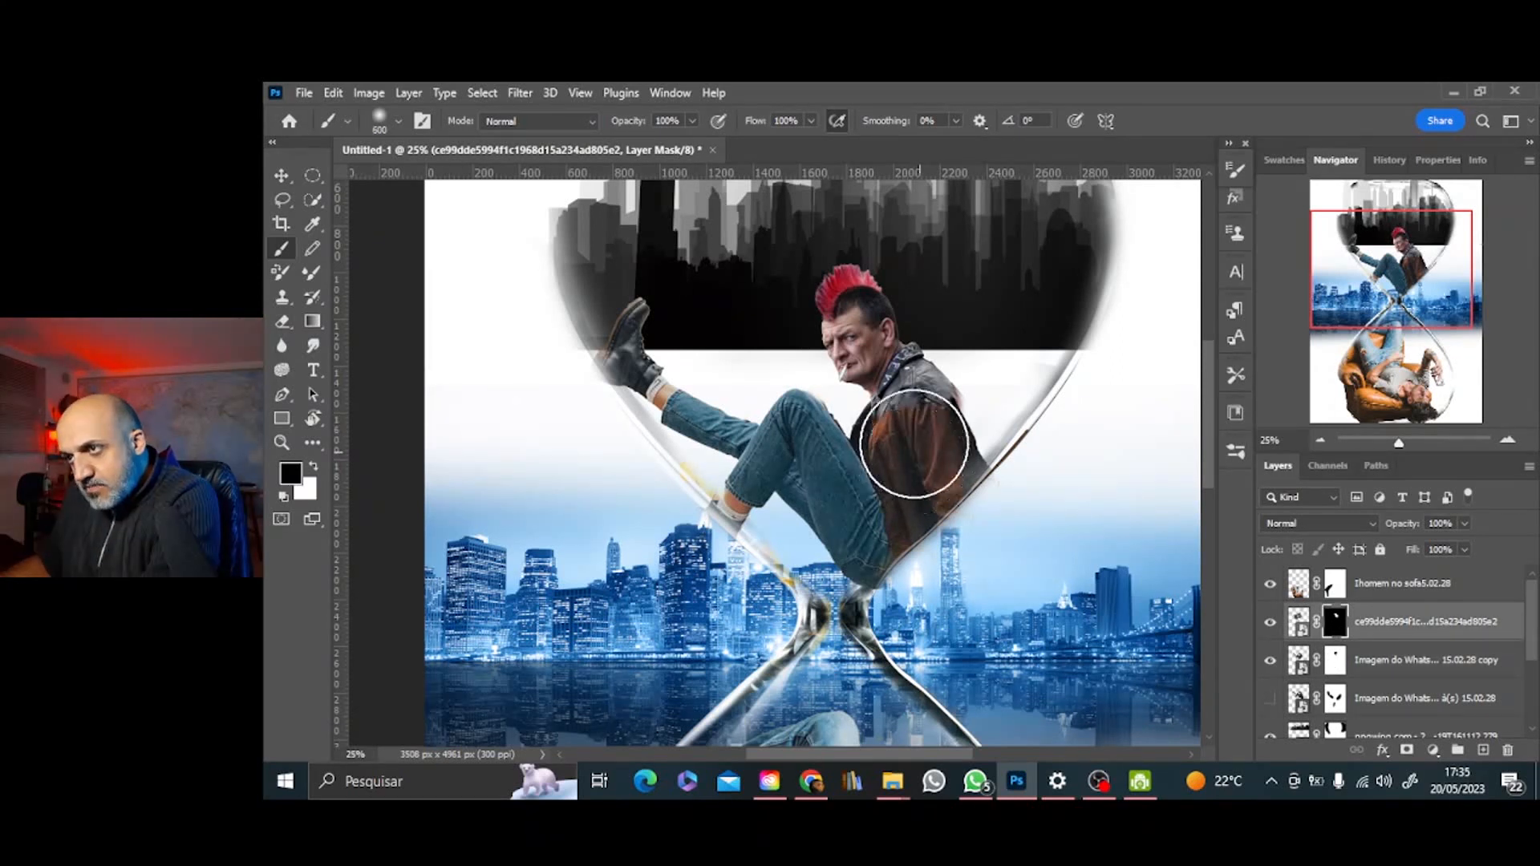
key(bracketleft)
key(bracketleft)
key(bracketleft)
key(bracketleft)
key(bracketleft)
key(bracketleft)
key(bracketleft)
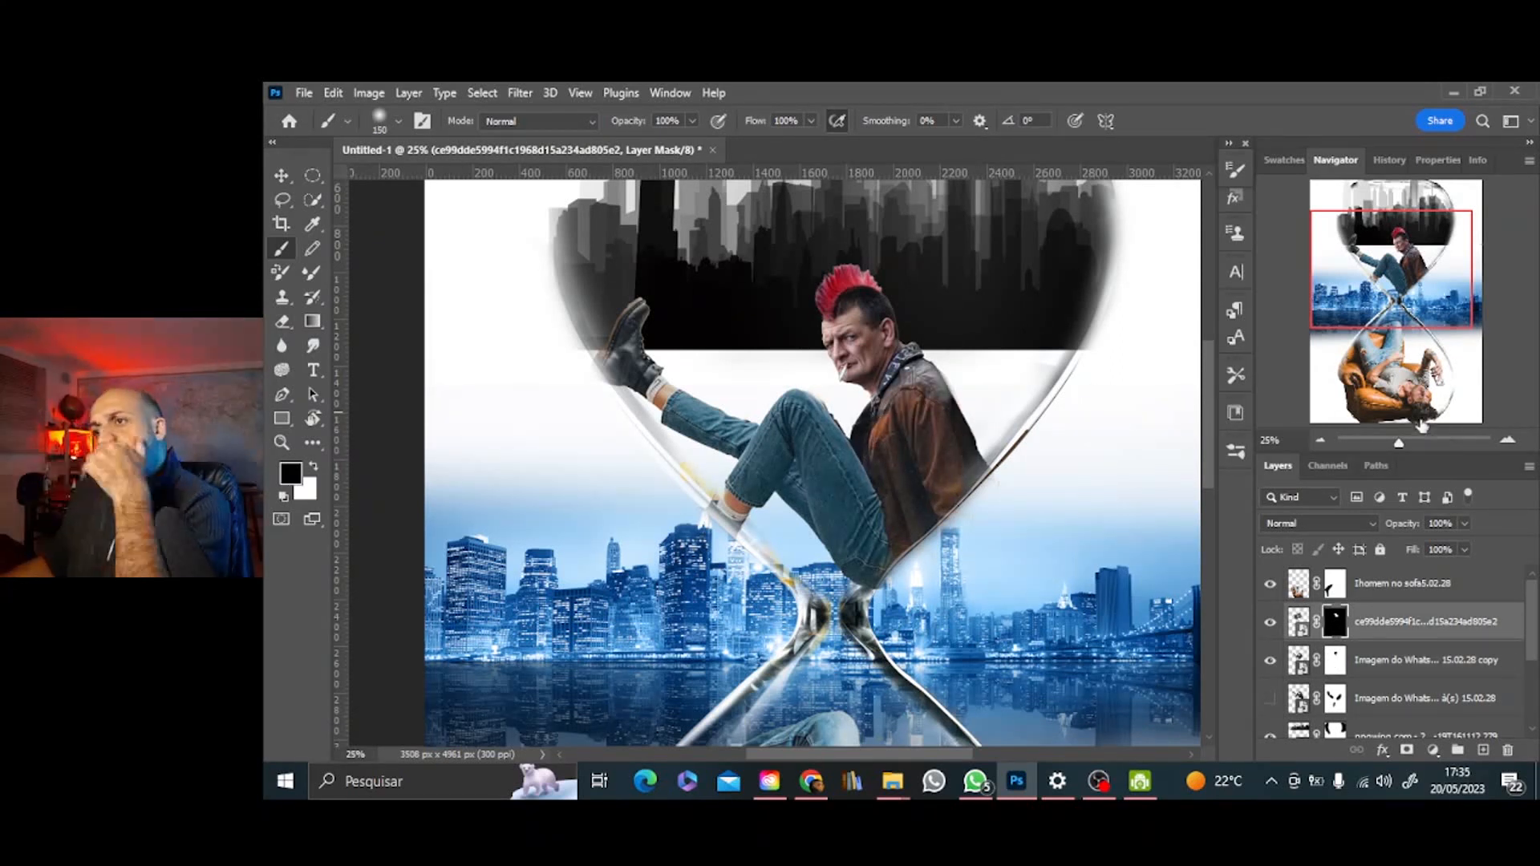
Place the bandage image pngegg (5) from the Downloads folder into the montage above the mohawk man
click(1507, 440)
click(1508, 440)
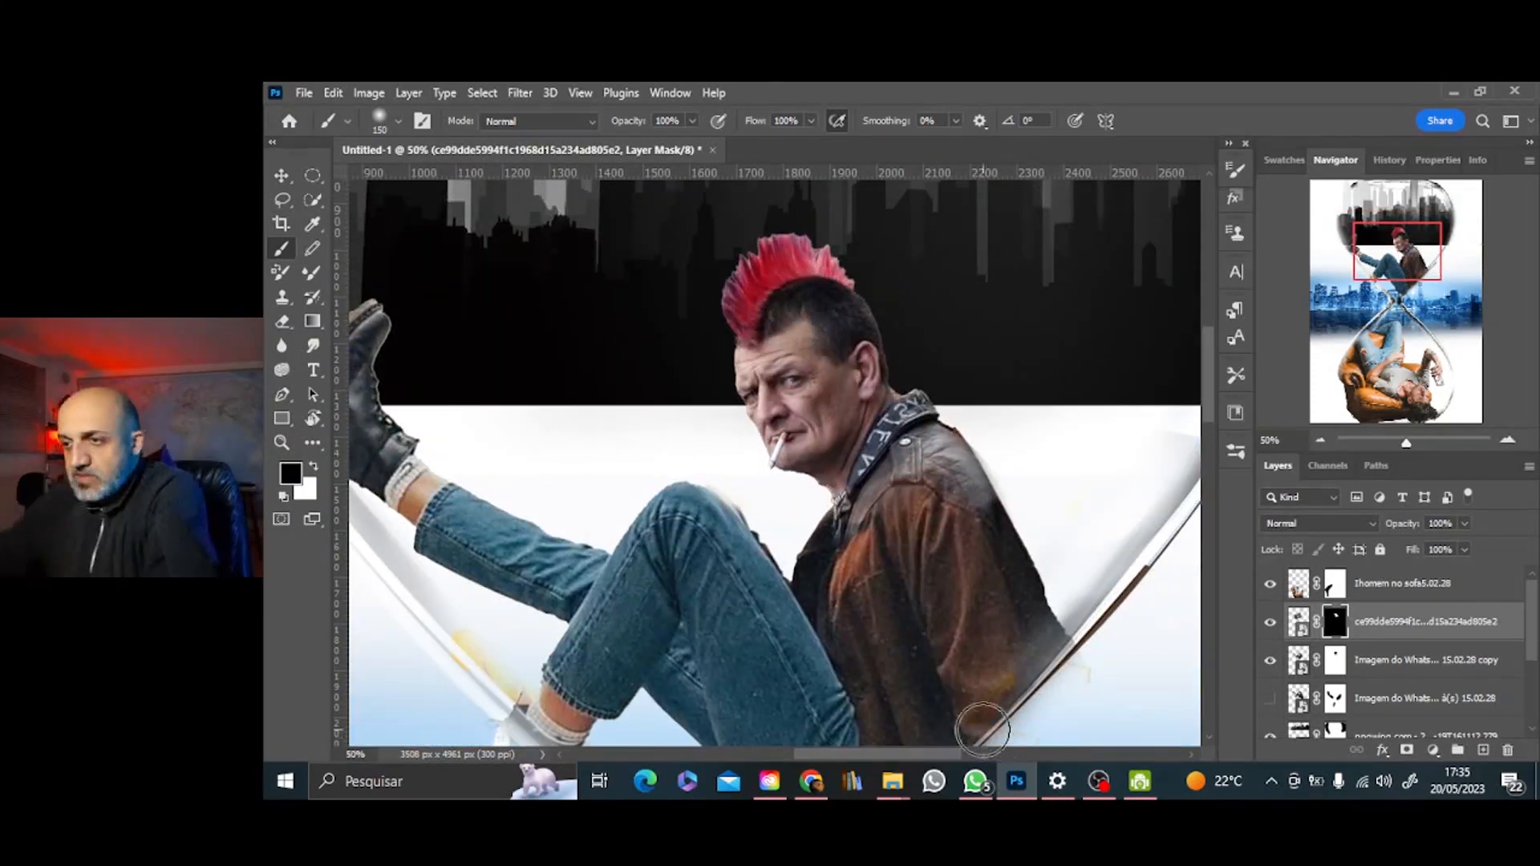
click(893, 781)
click(1027, 727)
scroll(834, 413, down, 1)
drag(835, 414, 1111, 440)
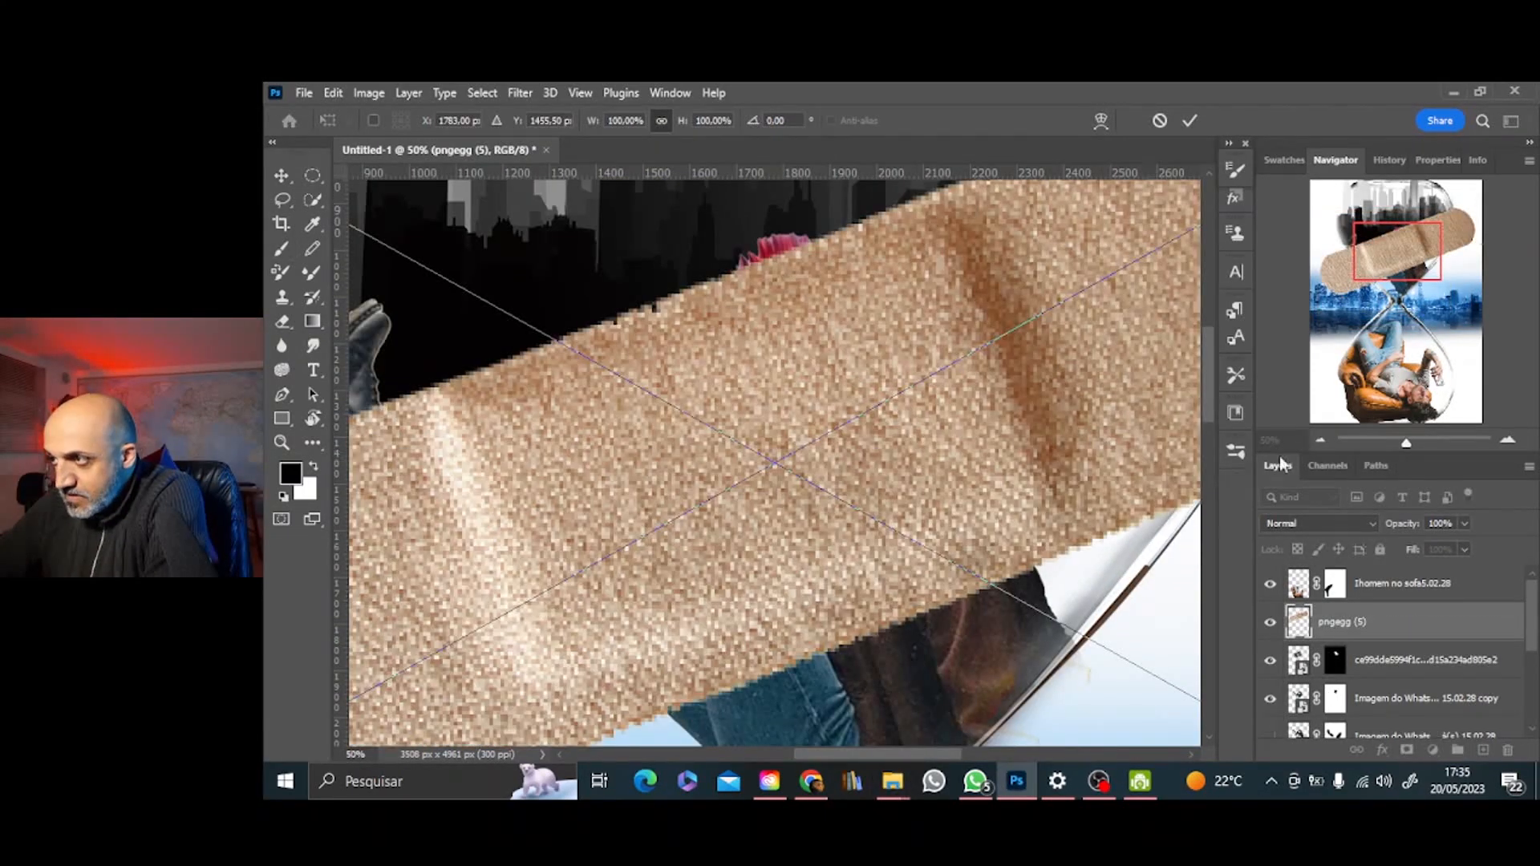
Shrink the bandage to about 4% and bring it onto the mohawk man's head
click(1321, 440)
click(1321, 440)
click(1321, 441)
click(1321, 441)
click(1321, 441)
drag(900, 393, 774, 457)
click(1507, 440)
click(1508, 441)
click(1507, 440)
click(1508, 440)
drag(610, 520, 817, 423)
Rotate and fit the bandage on the man's cheek below his eye, and set its blend mode to Soft Light
click(1507, 441)
click(1507, 441)
click(1508, 440)
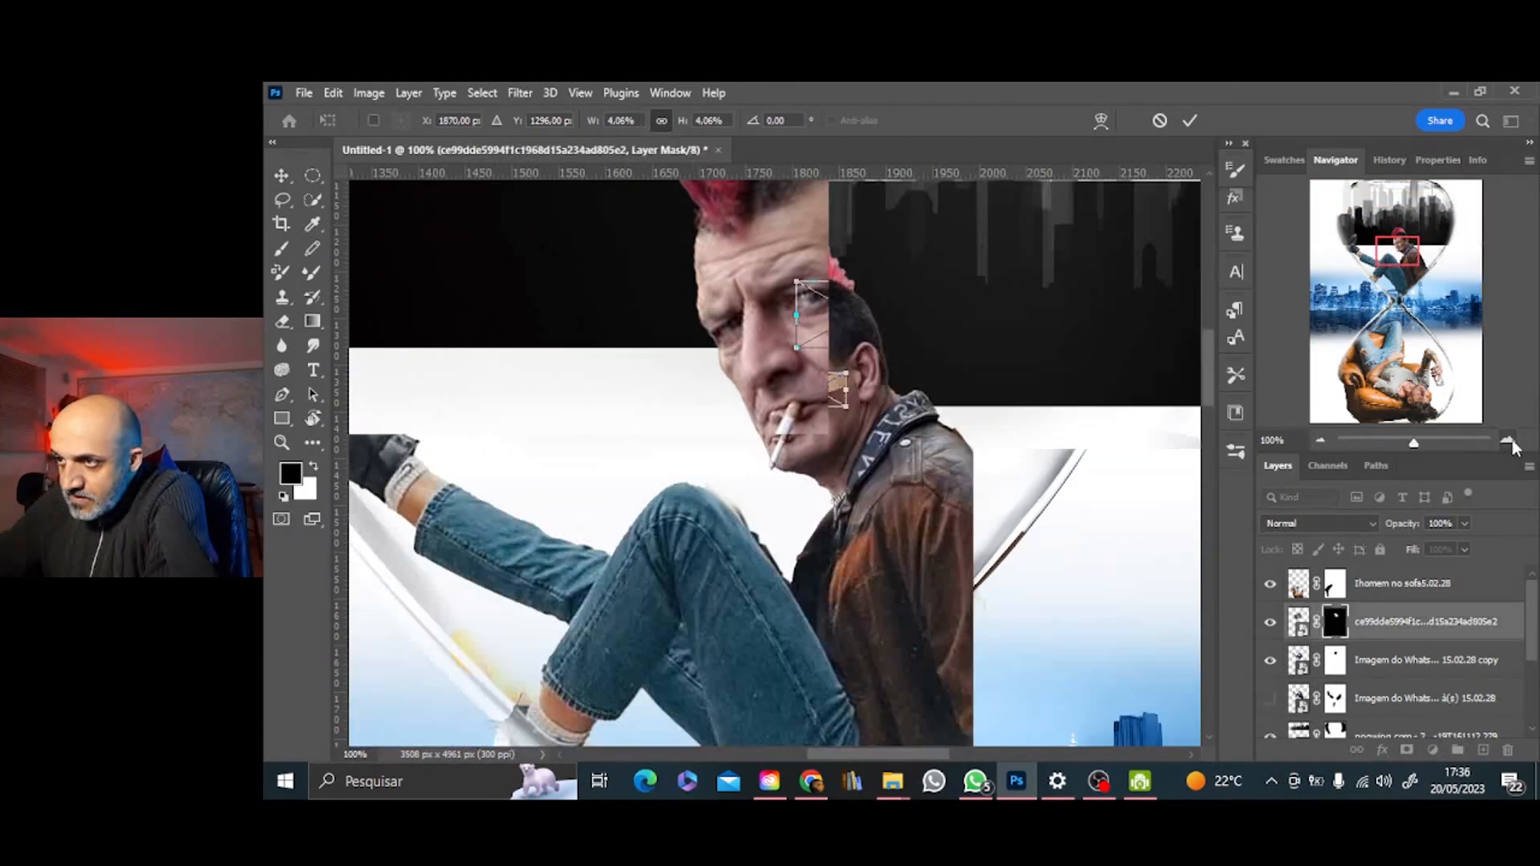
click(1508, 441)
drag(1389, 251, 1392, 243)
drag(622, 347, 616, 362)
drag(738, 438, 751, 451)
drag(661, 509, 683, 492)
drag(888, 350, 878, 344)
click(1189, 123)
click(1374, 525)
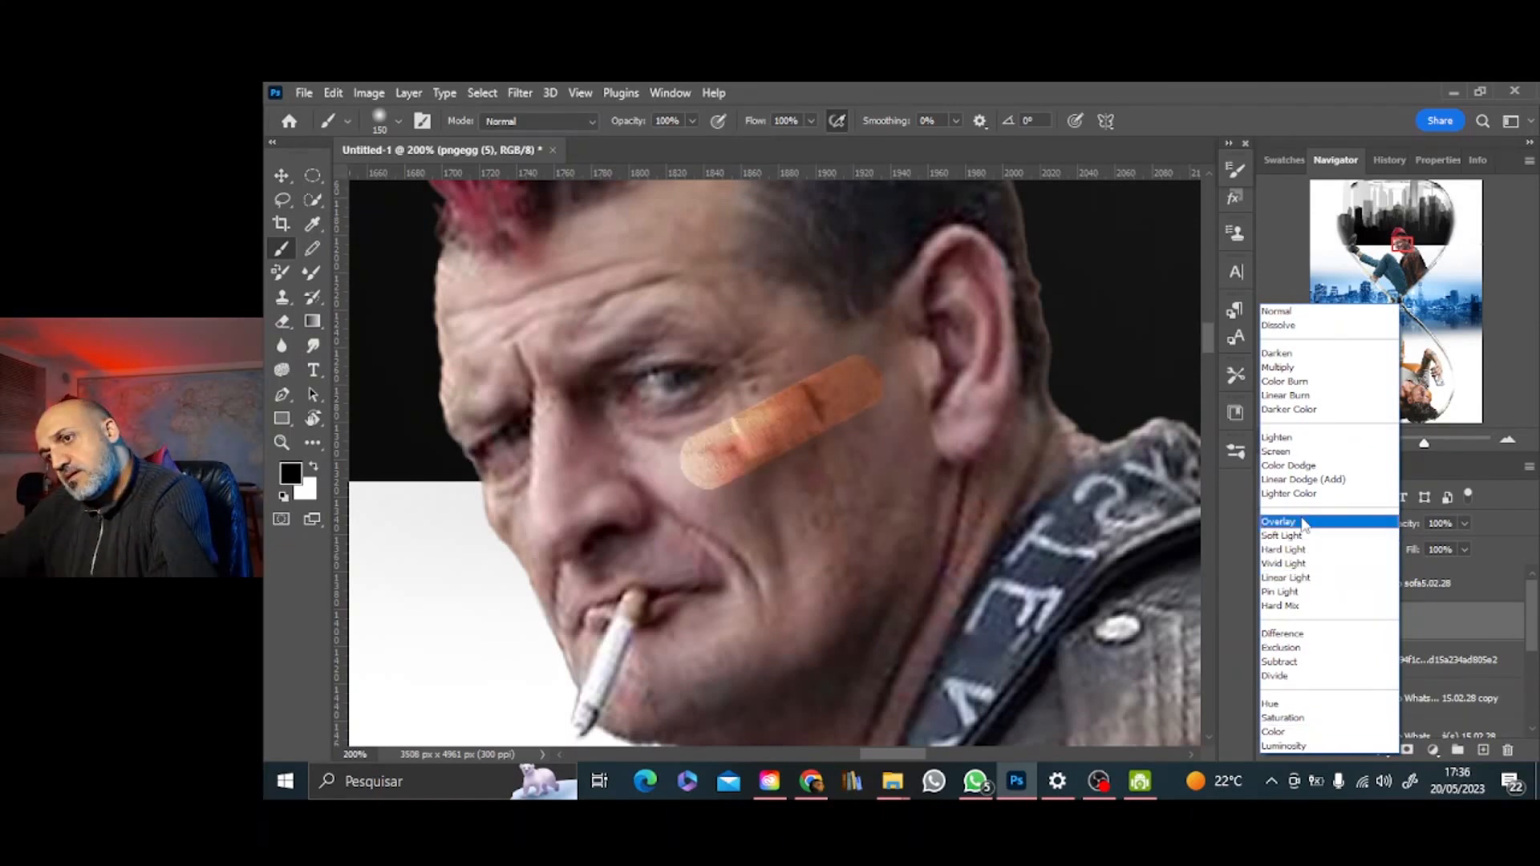
click(1304, 536)
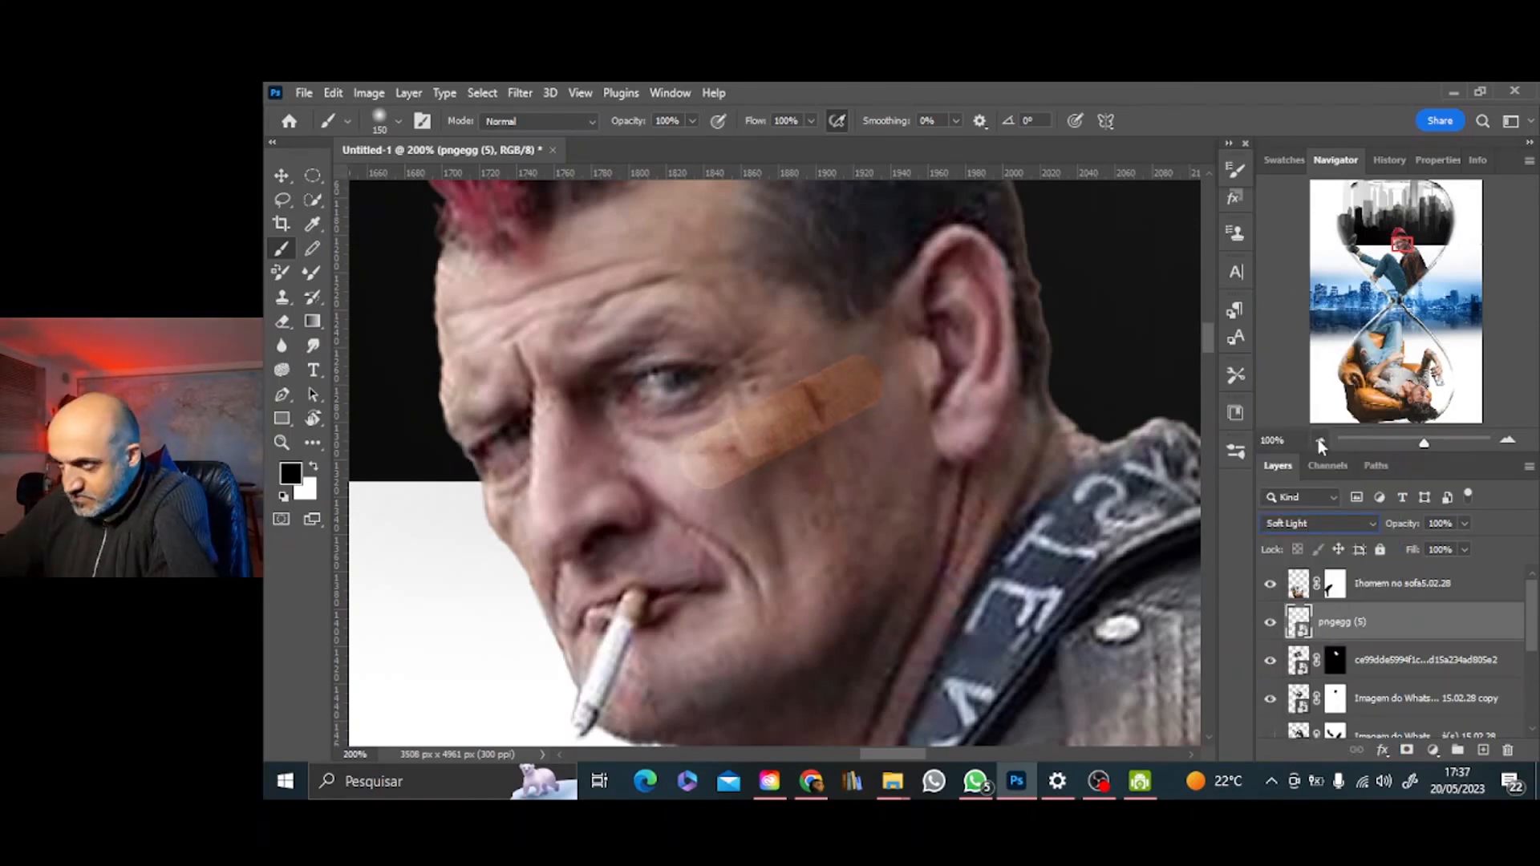
Place the red scratch image pngwing.com - 2023-05-20T103750.764 from the Downloads folder above the bandage
click(1320, 440)
mouse_move(892, 781)
click(1003, 690)
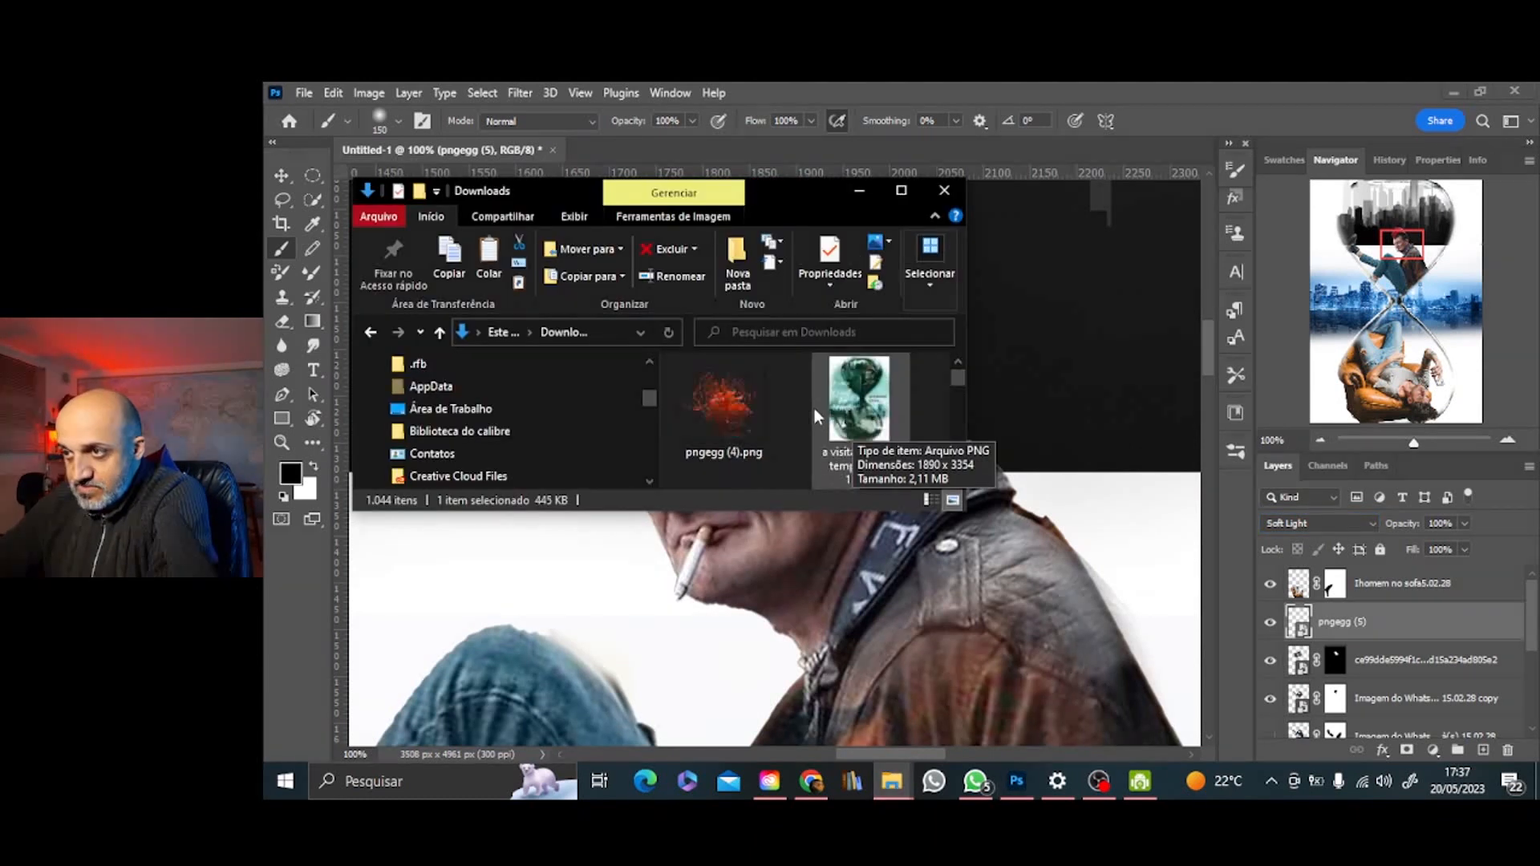
scroll(815, 407, up, 2)
drag(856, 416, 1108, 358)
Scale the scratch image to about 6.76%, rotate it about -11.3°, and position it on the man's forehead
click(1319, 441)
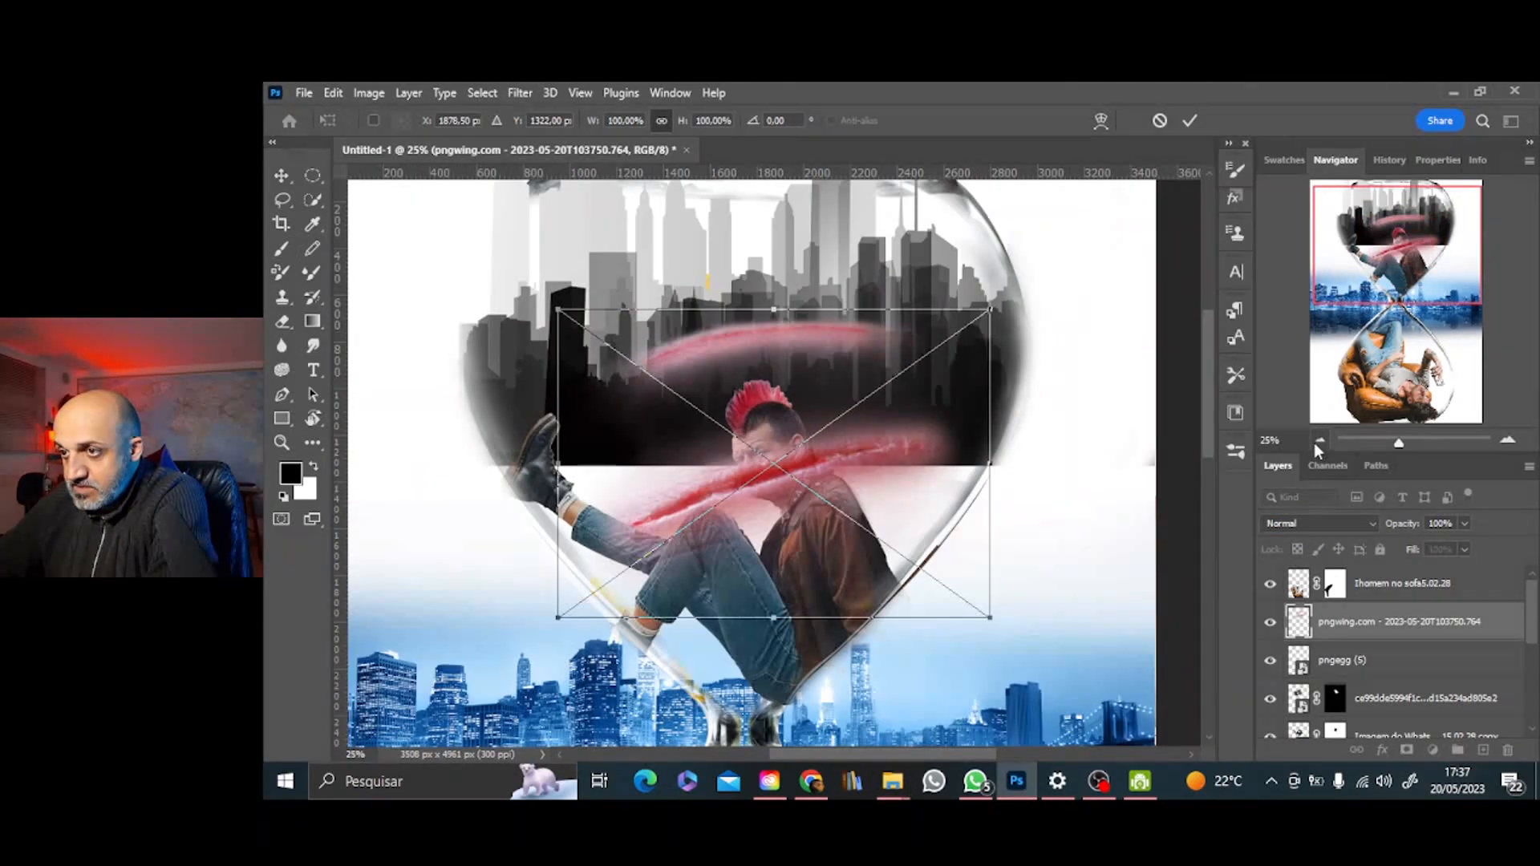
drag(991, 309, 774, 414)
click(1509, 440)
click(1508, 440)
click(1508, 440)
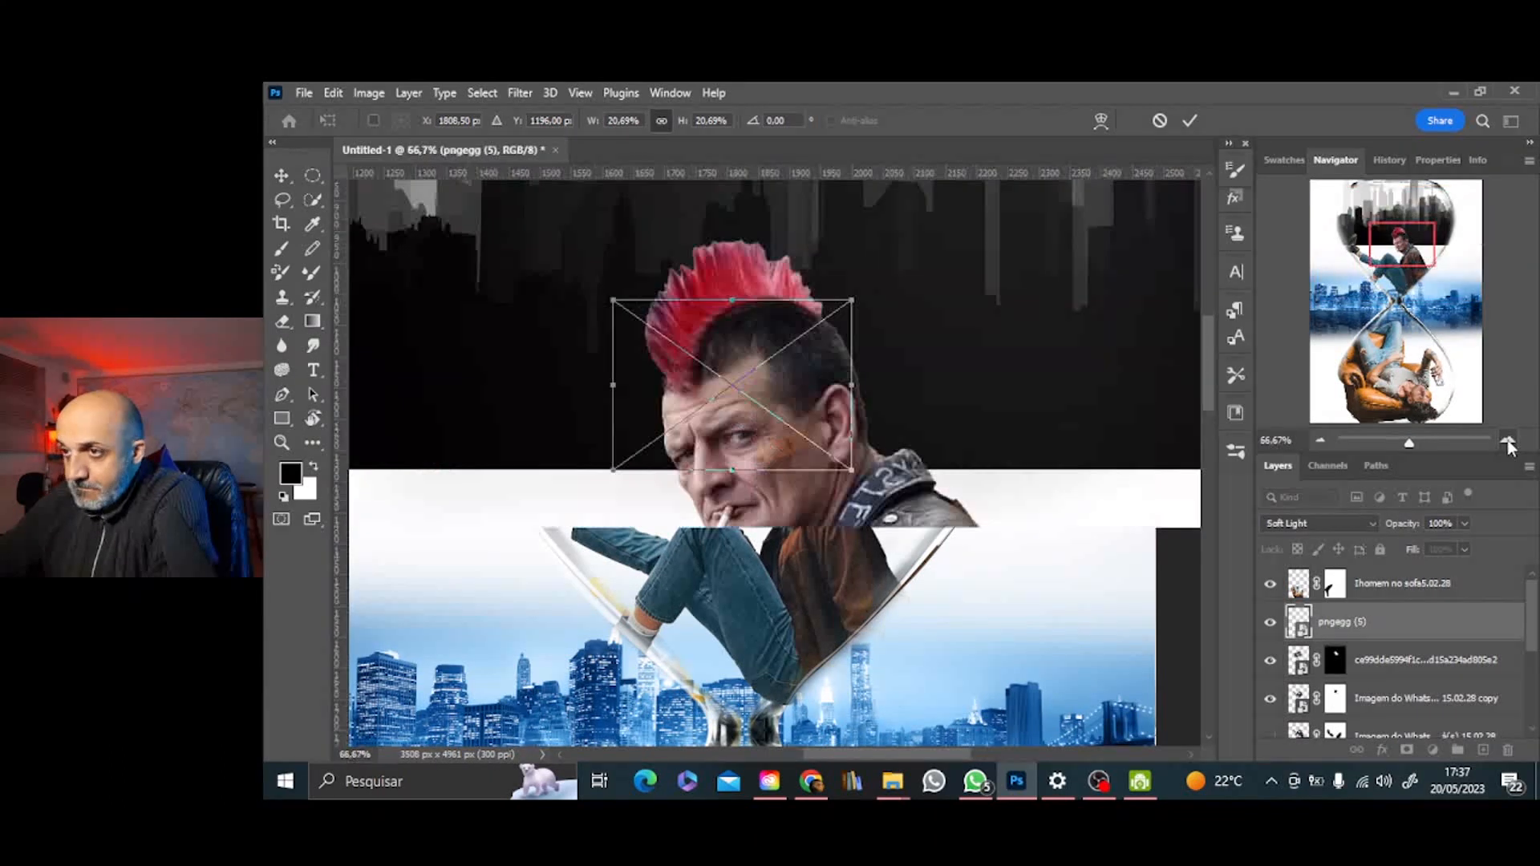
click(1508, 440)
drag(908, 215, 771, 317)
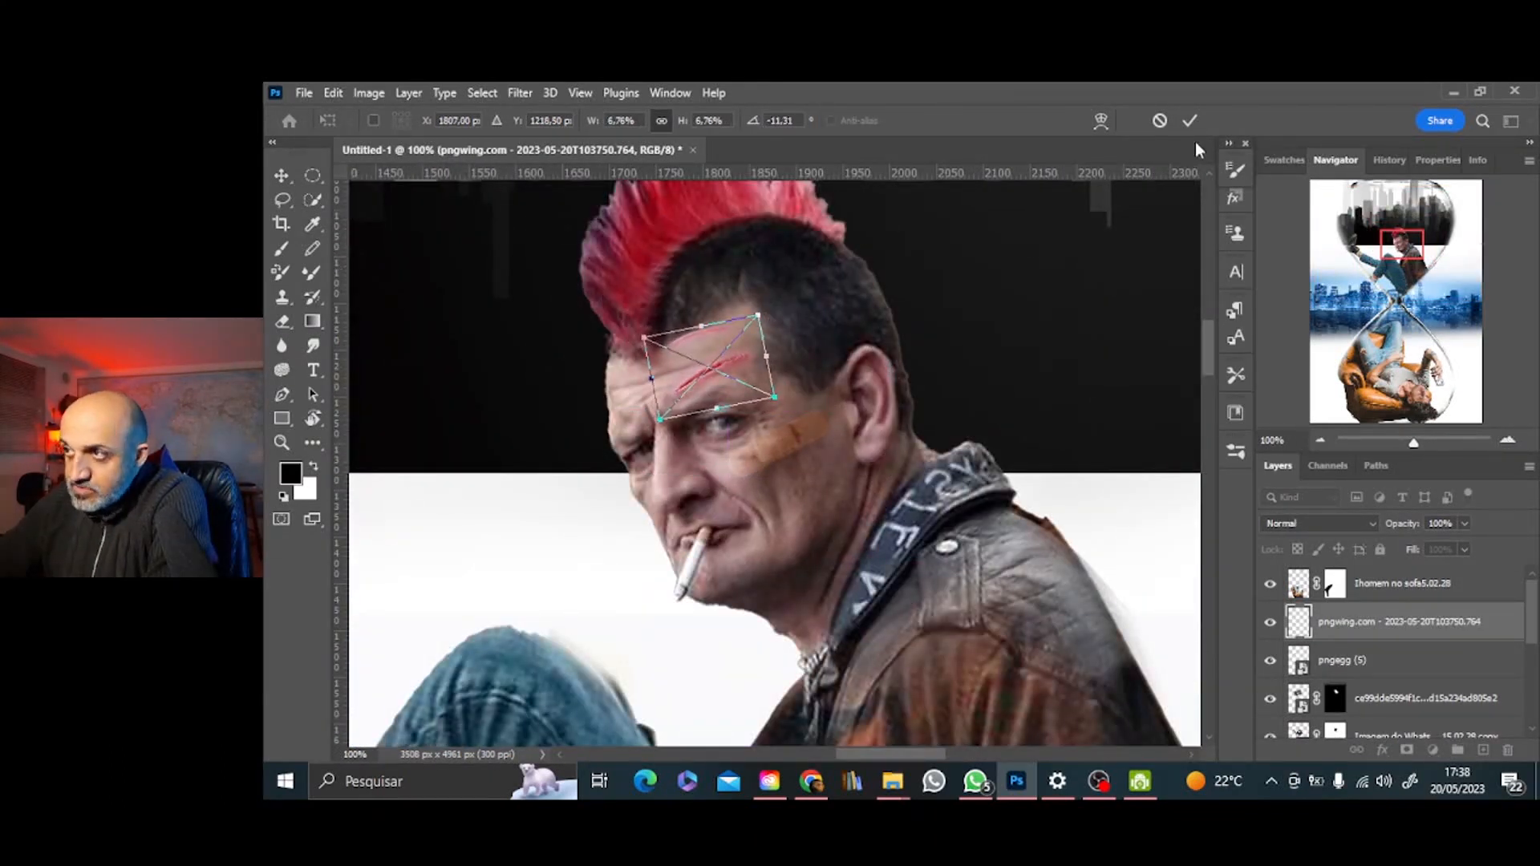
key(Return)
Add a mask to the scratch layer and paint out the upper scratch with a 50 px brush, keeping the one above the eyebrow
click(1407, 751)
key(bracketleft)
key(bracketleft)
key(bracketleft)
key(bracketleft)
key(bracketleft)
key(bracketleft)
key(bracketleft)
drag(678, 340, 726, 330)
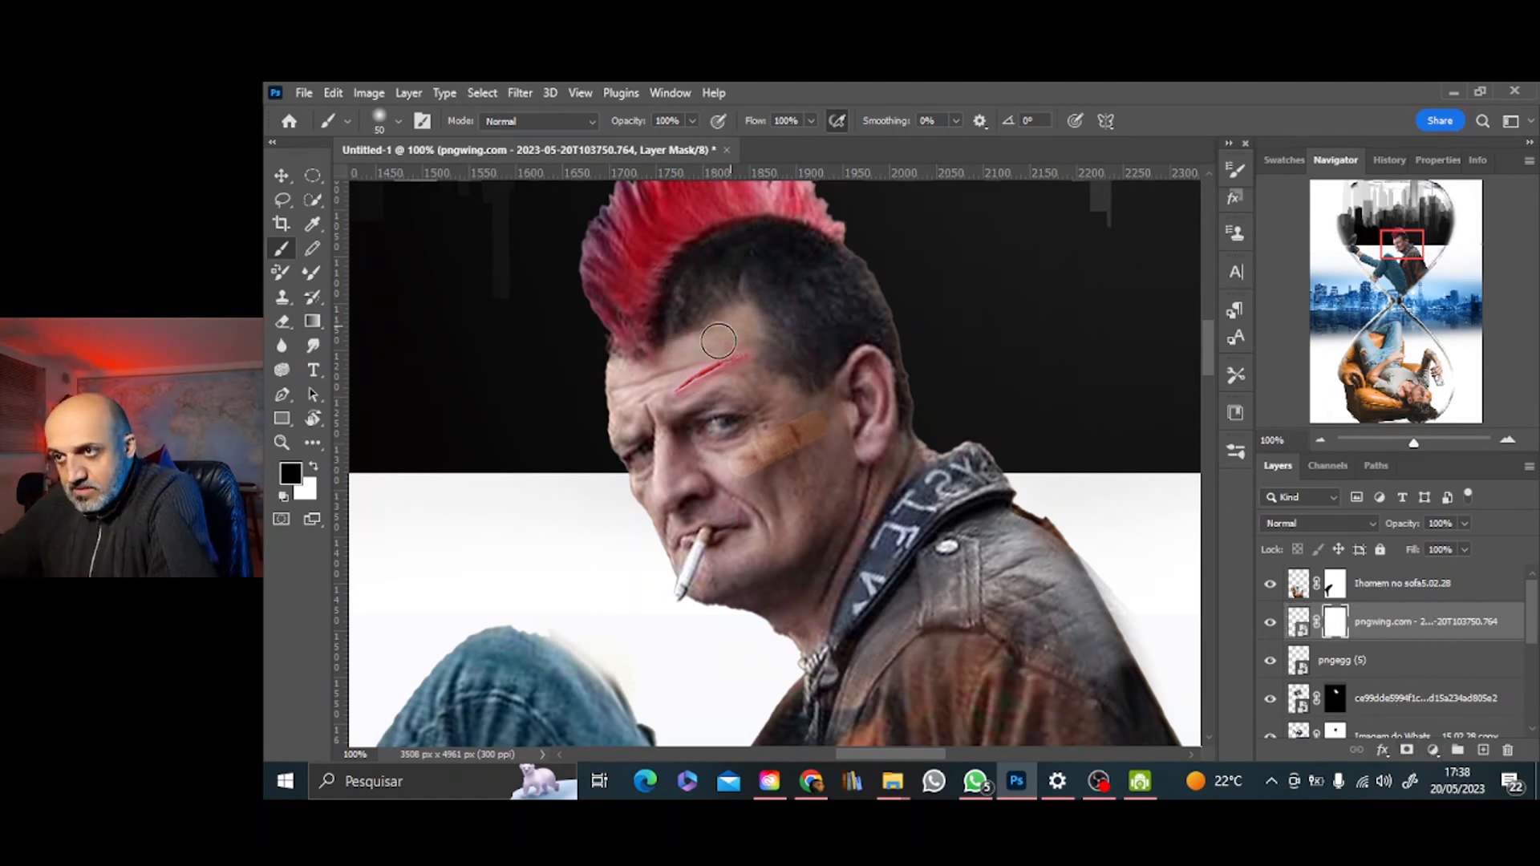
Try to place the wound image pngwing.com - 2023-05-20T103958.365 and shrink it to 10.5% for the man's face
click(896, 790)
click(803, 702)
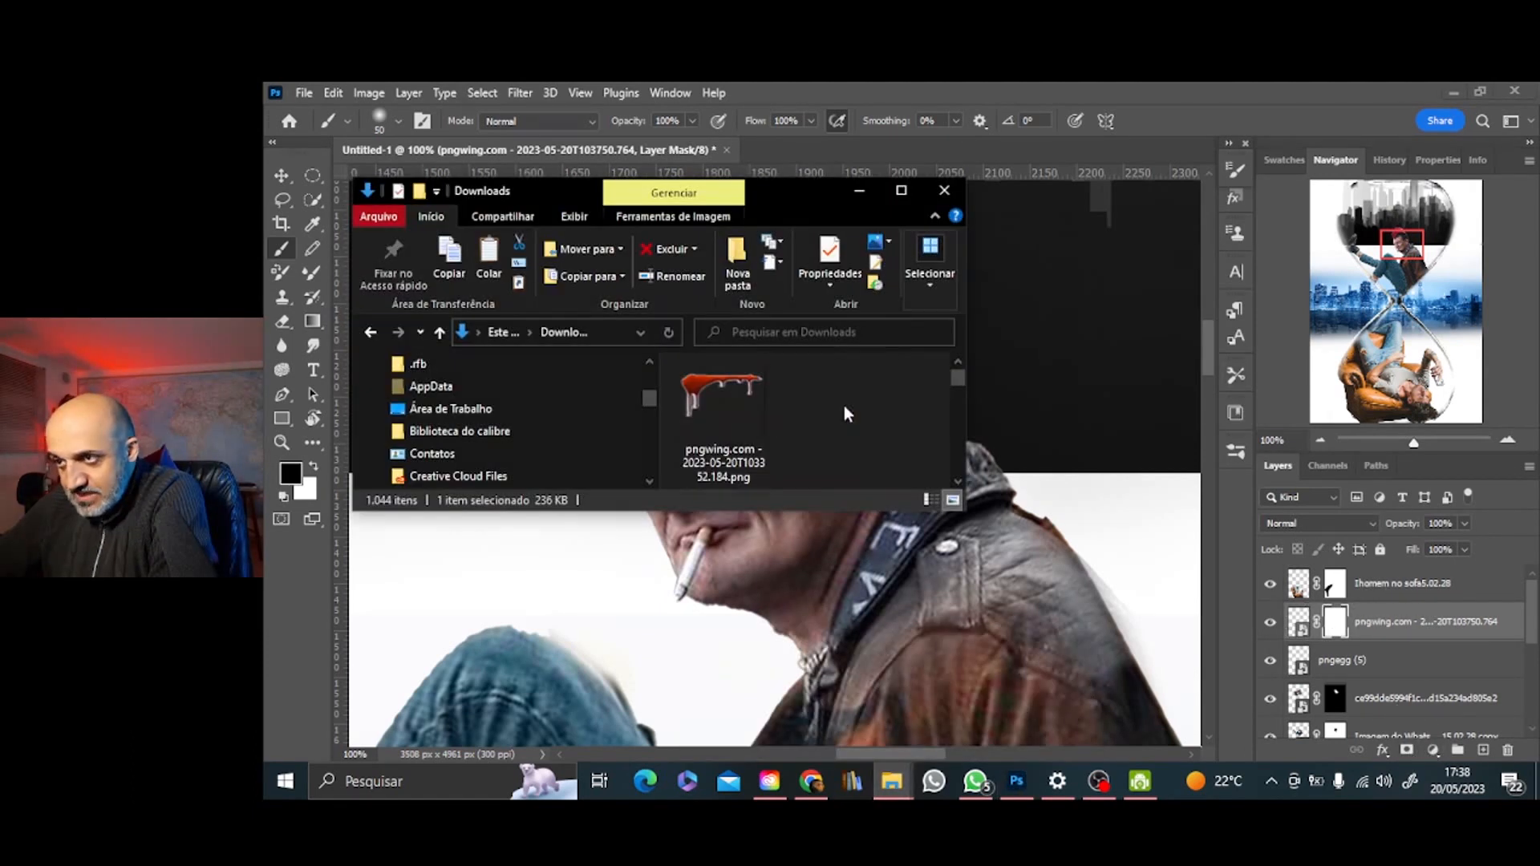
scroll(846, 411, up, 2)
drag(856, 429, 1070, 468)
click(1323, 440)
click(1323, 441)
click(1323, 441)
click(1327, 438)
drag(1187, 239, 1497, 443)
click(1505, 440)
drag(1443, 243, 1406, 250)
key(Return)
click(1327, 440)
click(1327, 440)
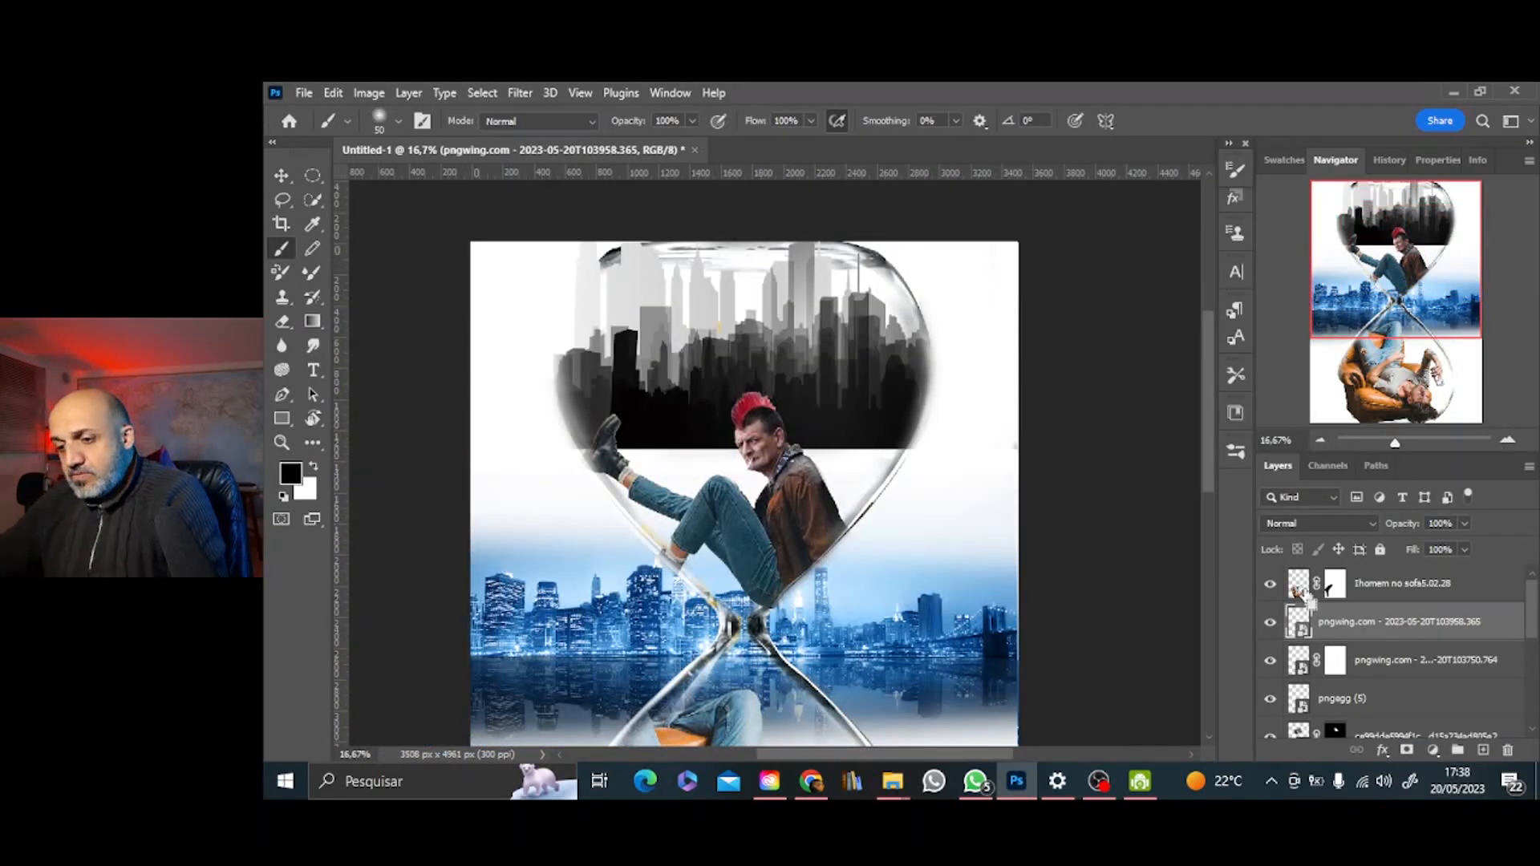
Delete the newly placed wound layer and the forehead scratch layer
key(Delete)
key(Delete)
key(Delete)
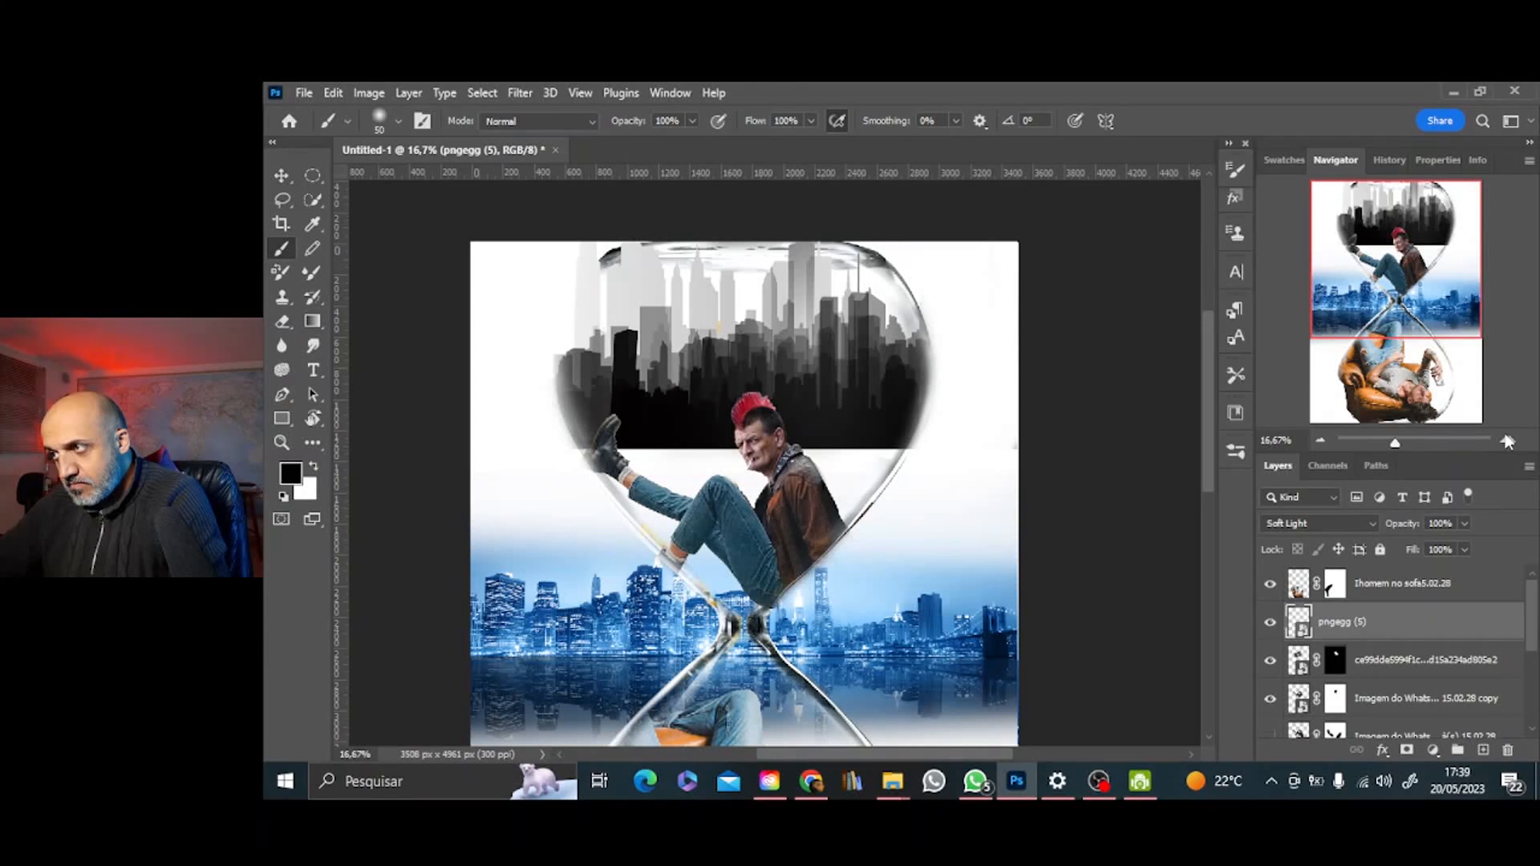
Step through the document history to restore the deleted wound and scratch layers
click(1507, 441)
click(1508, 442)
click(1507, 441)
click(1385, 158)
click(1327, 262)
click(1340, 248)
scroll(1353, 251, up, 1)
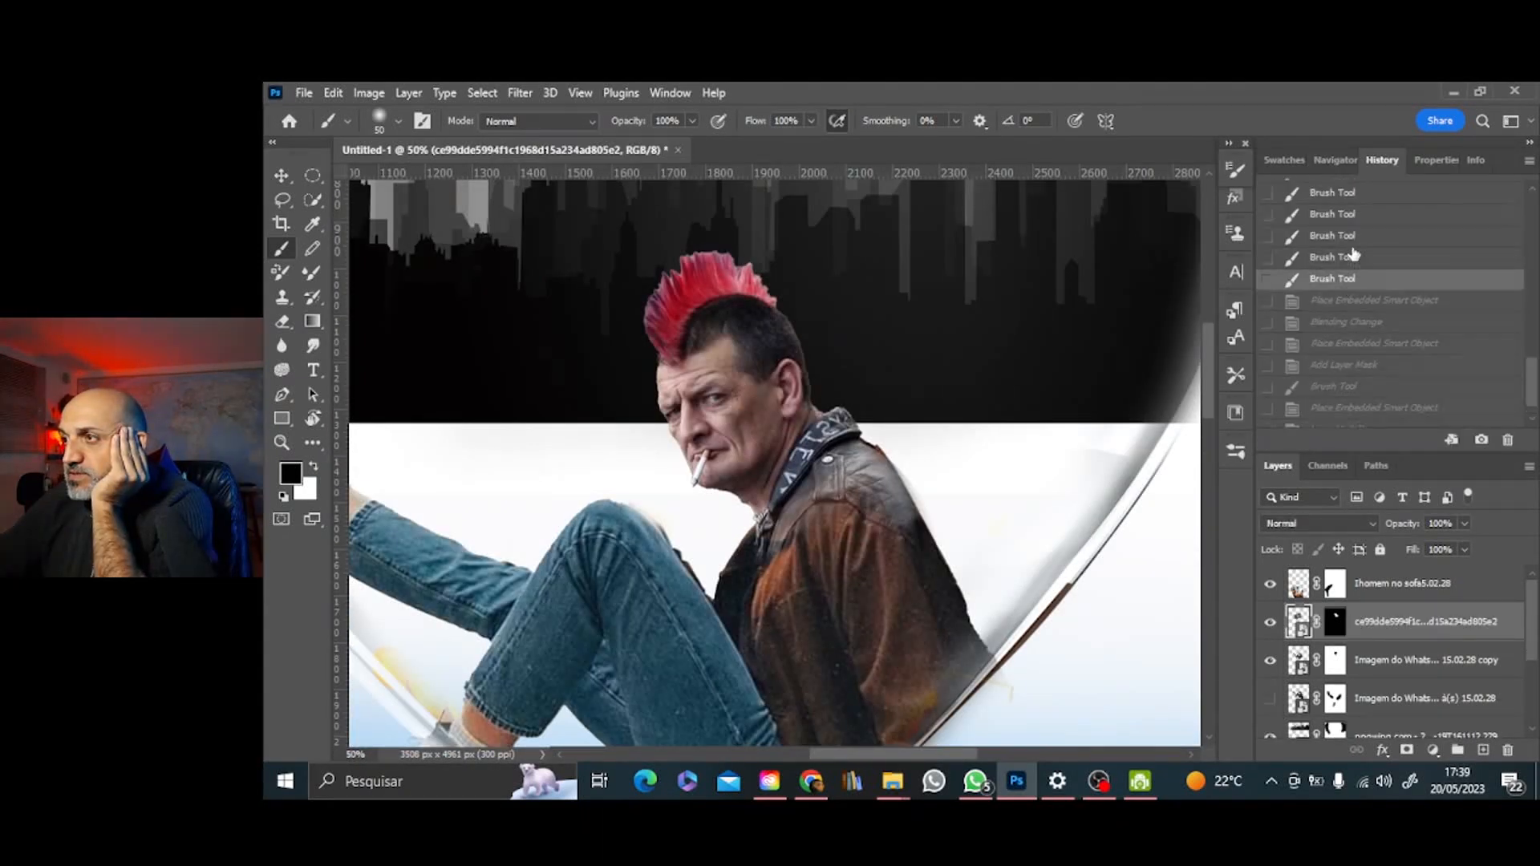
scroll(1354, 256, down, 1)
click(1325, 353)
click(1332, 375)
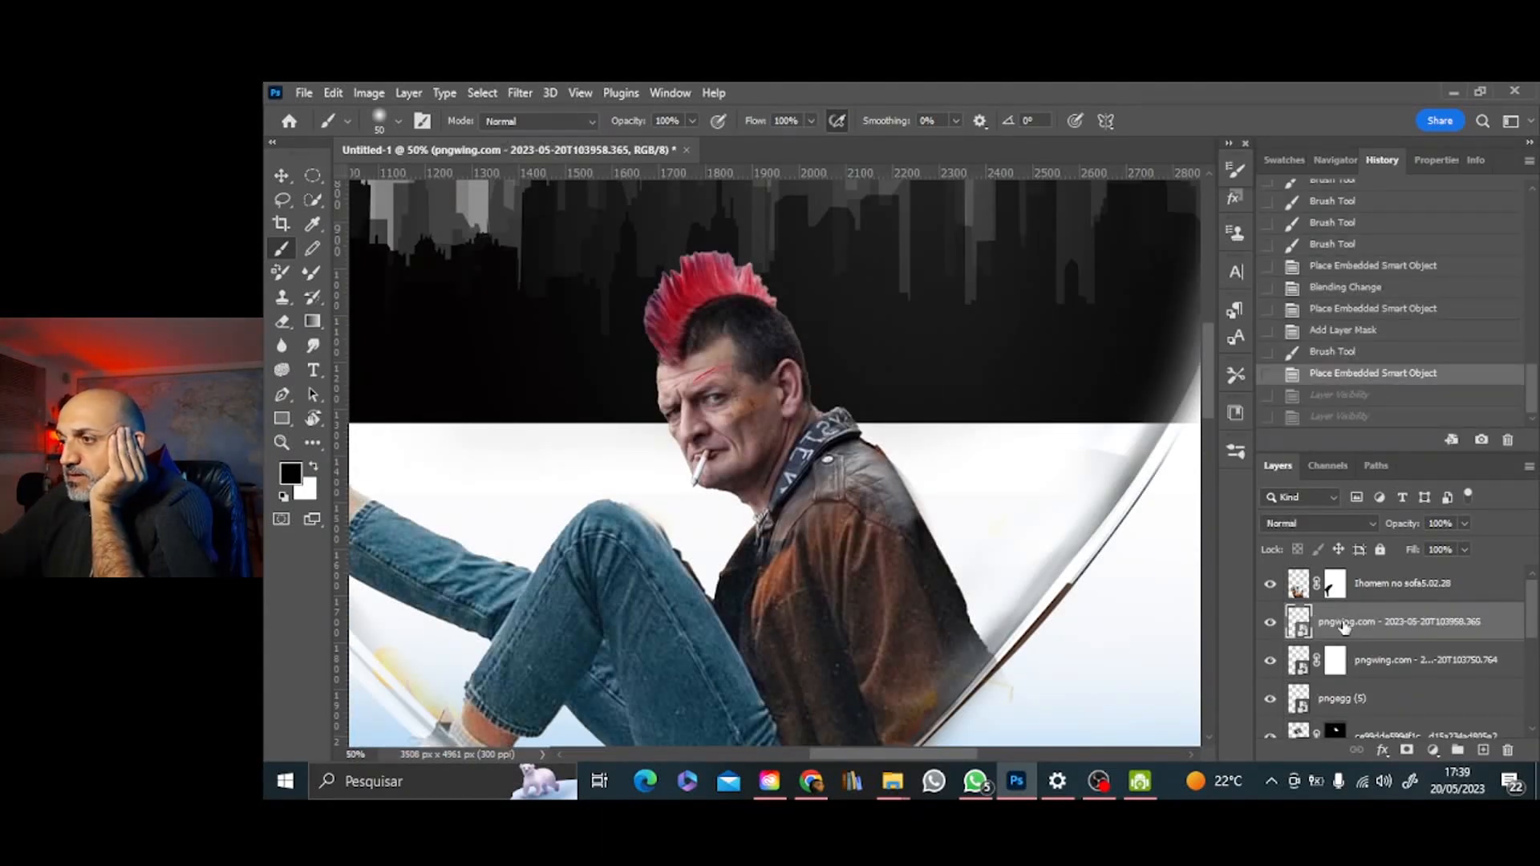
Try to transform the off-canvas wound image, and delete its layer
key(ctrl+t)
click(1335, 160)
drag(1409, 254, 1401, 268)
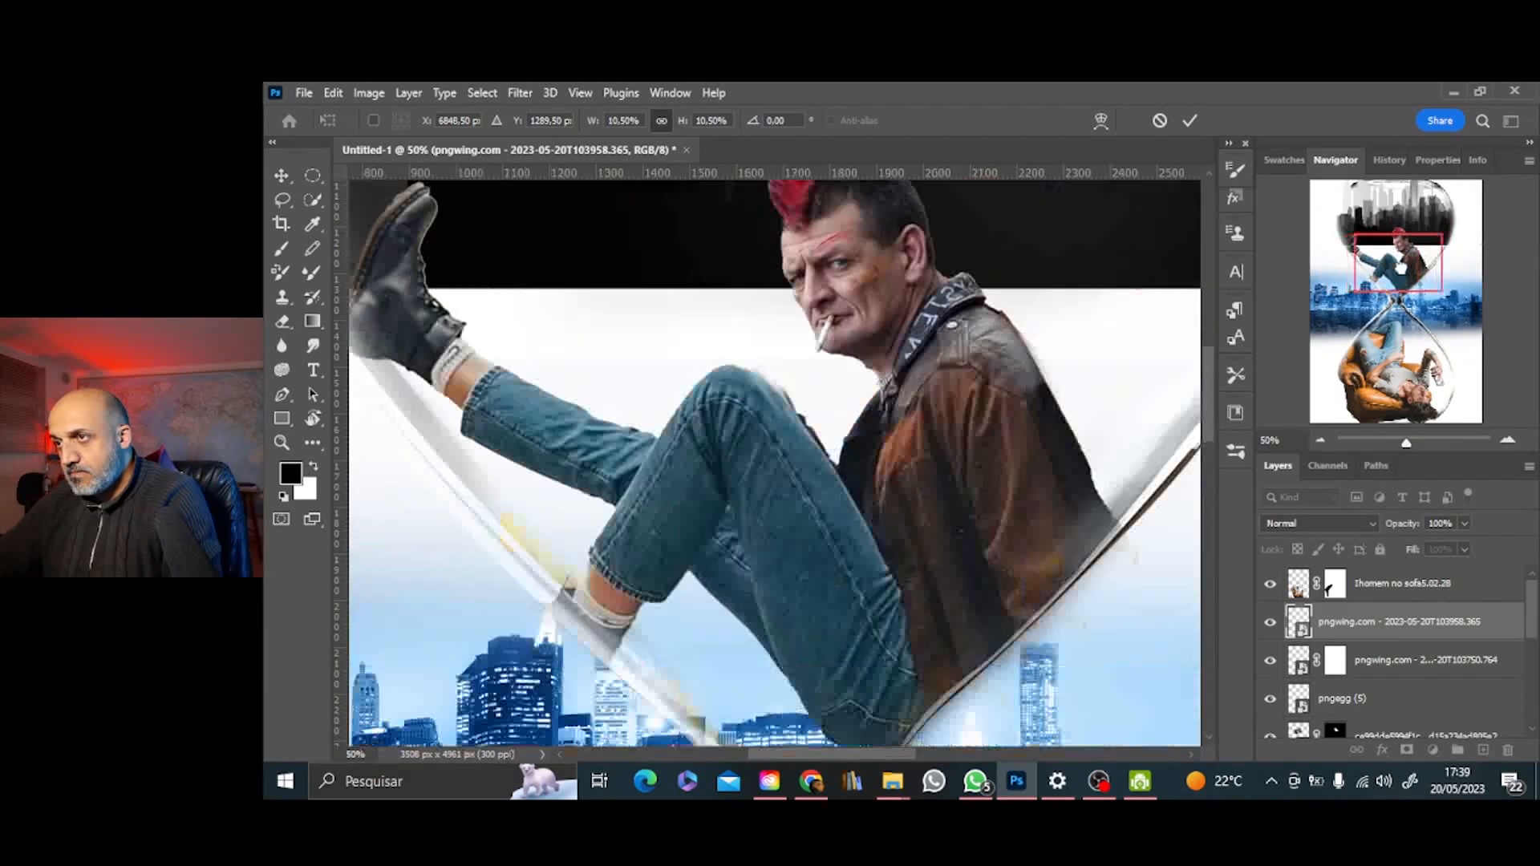
click(1320, 441)
click(1324, 441)
click(1324, 441)
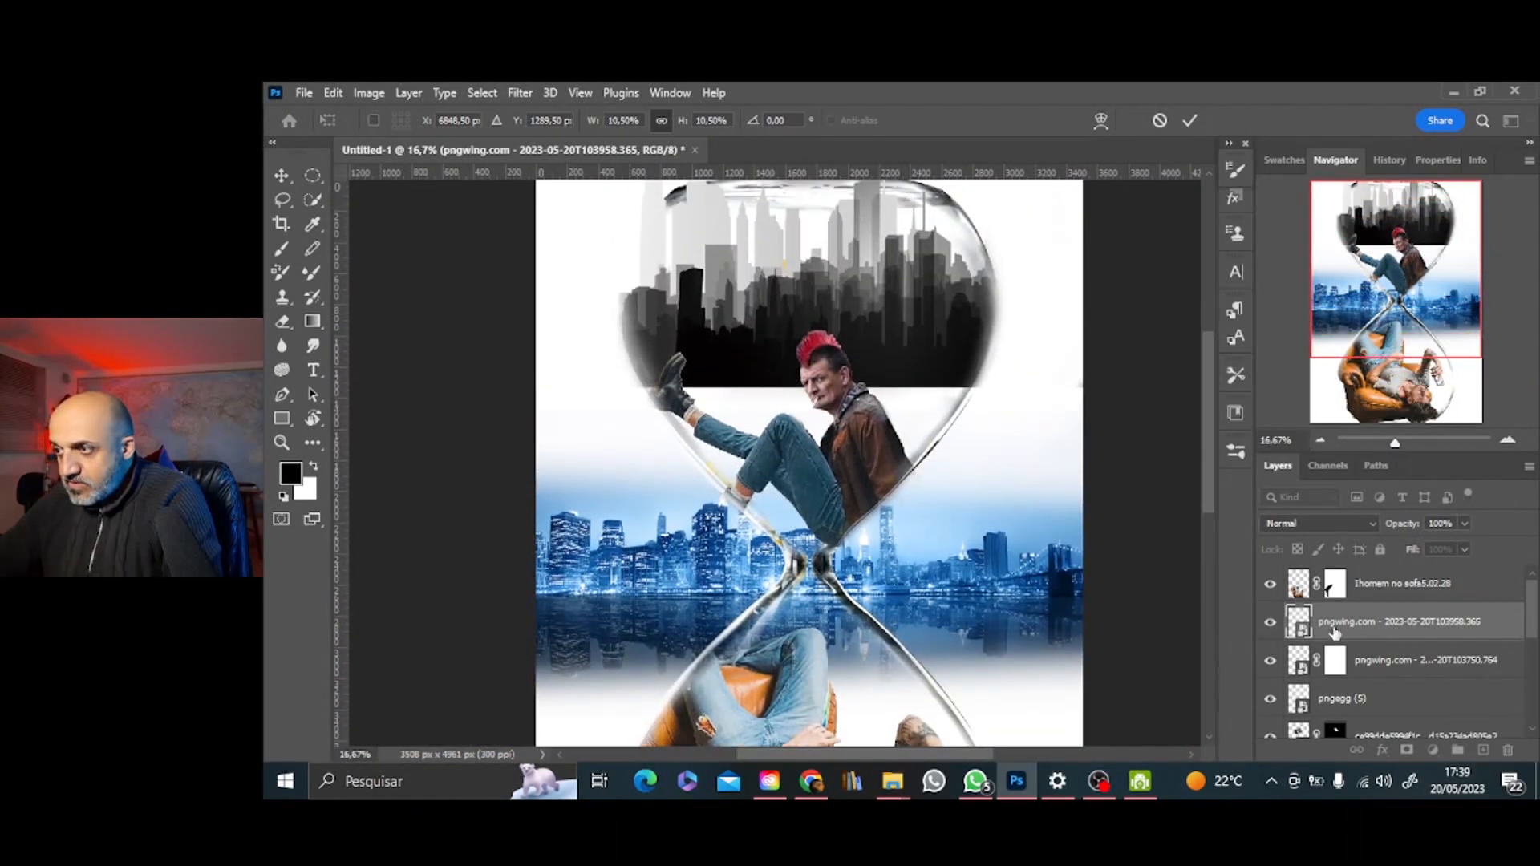
click(1335, 632)
key(ctrl+t)
drag(1374, 625, 1510, 753)
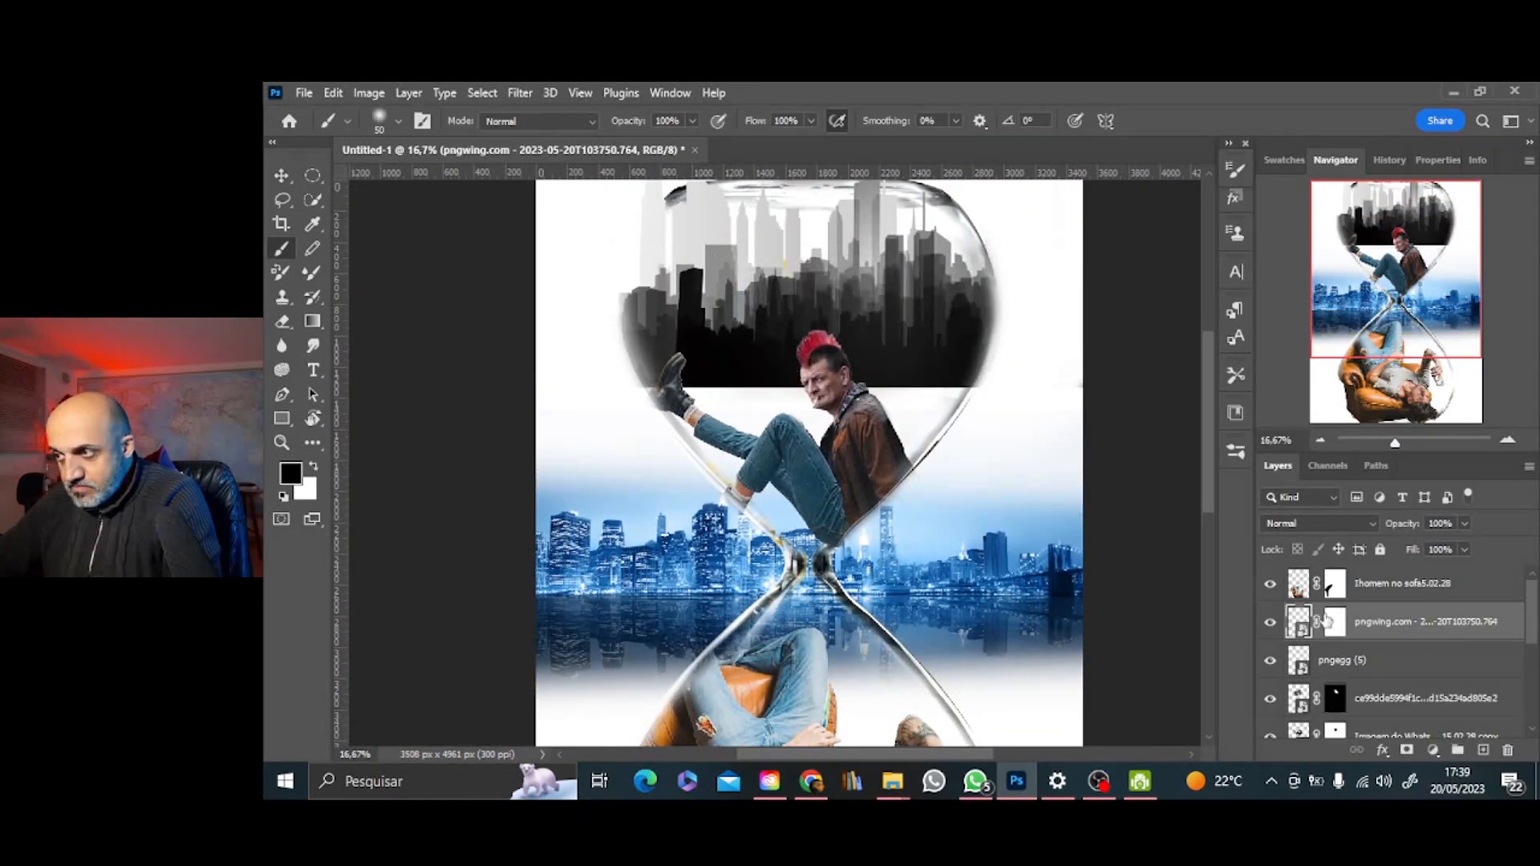
Place the wound image pngwing.com - 2023-05-20T103958.365 again and shrink it near the mohawk man
click(893, 781)
drag(856, 409, 1035, 460)
drag(1083, 318, 650, 550)
drag(601, 572, 842, 387)
click(1508, 441)
click(1508, 440)
click(1509, 440)
click(1508, 440)
drag(1400, 274, 1420, 246)
Scale the wound to about 2.23%, rotate it about 7.3°, and position it on the man's jaw
drag(992, 393, 774, 579)
drag(796, 563, 782, 579)
drag(700, 617, 518, 383)
drag(742, 602, 745, 569)
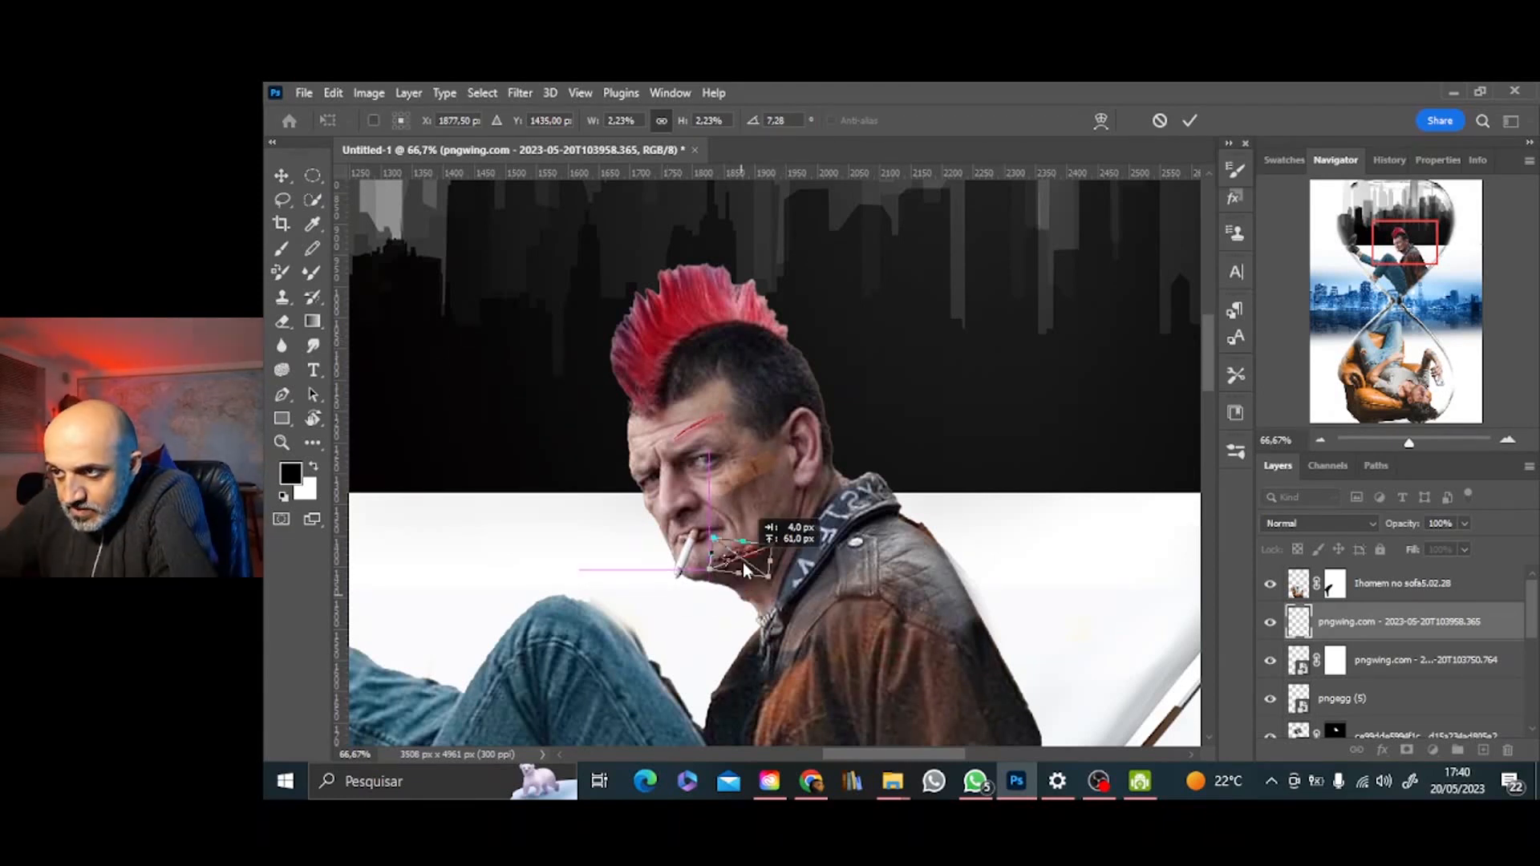
click(1190, 121)
key(b)
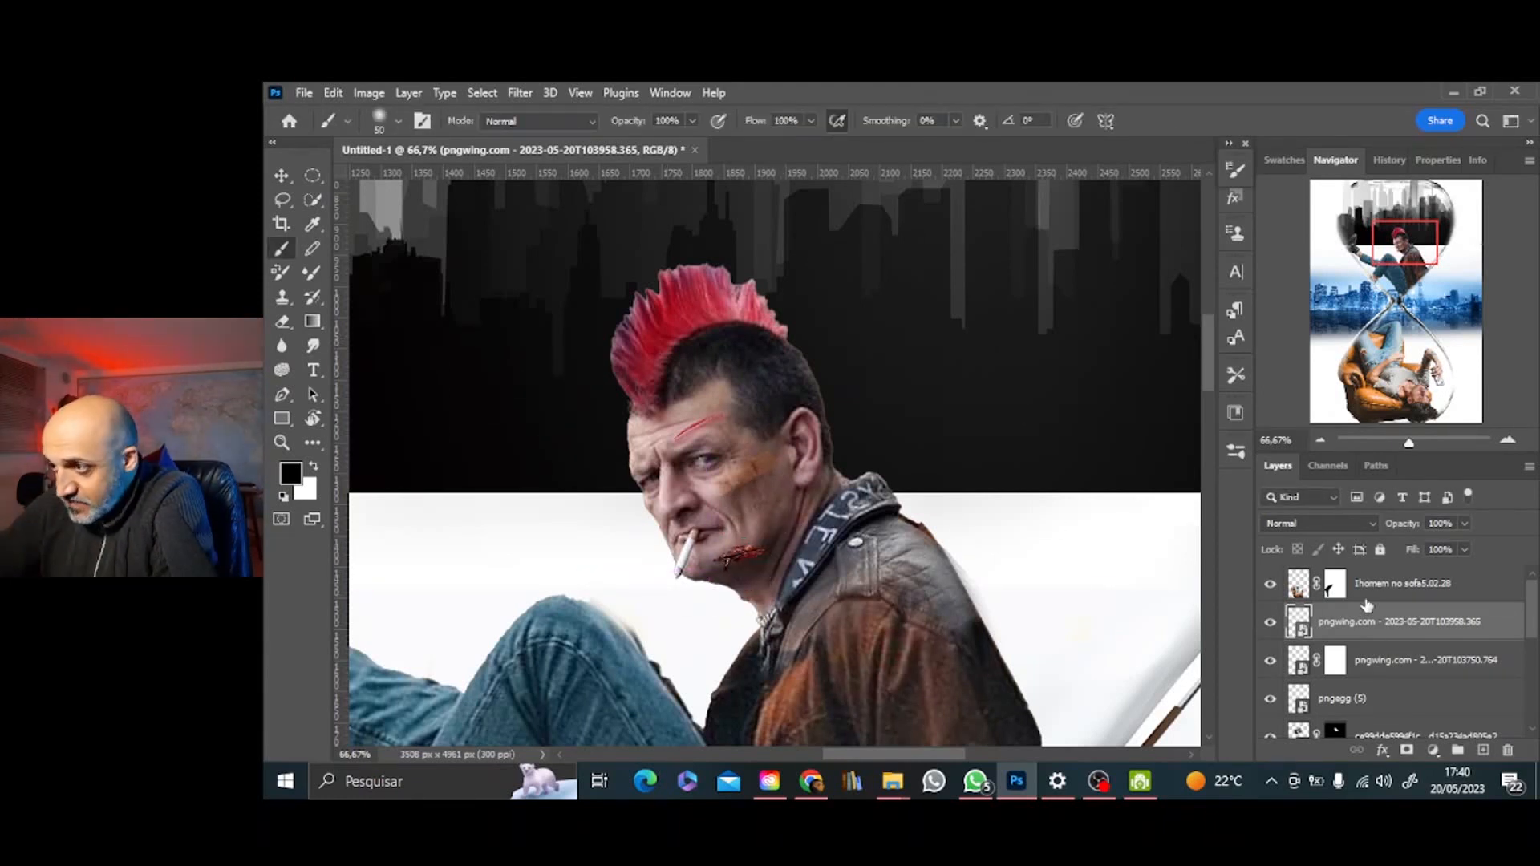
Set the jaw wound's blend mode to Soft Light and lower its fill to 59%
click(1324, 523)
click(1292, 538)
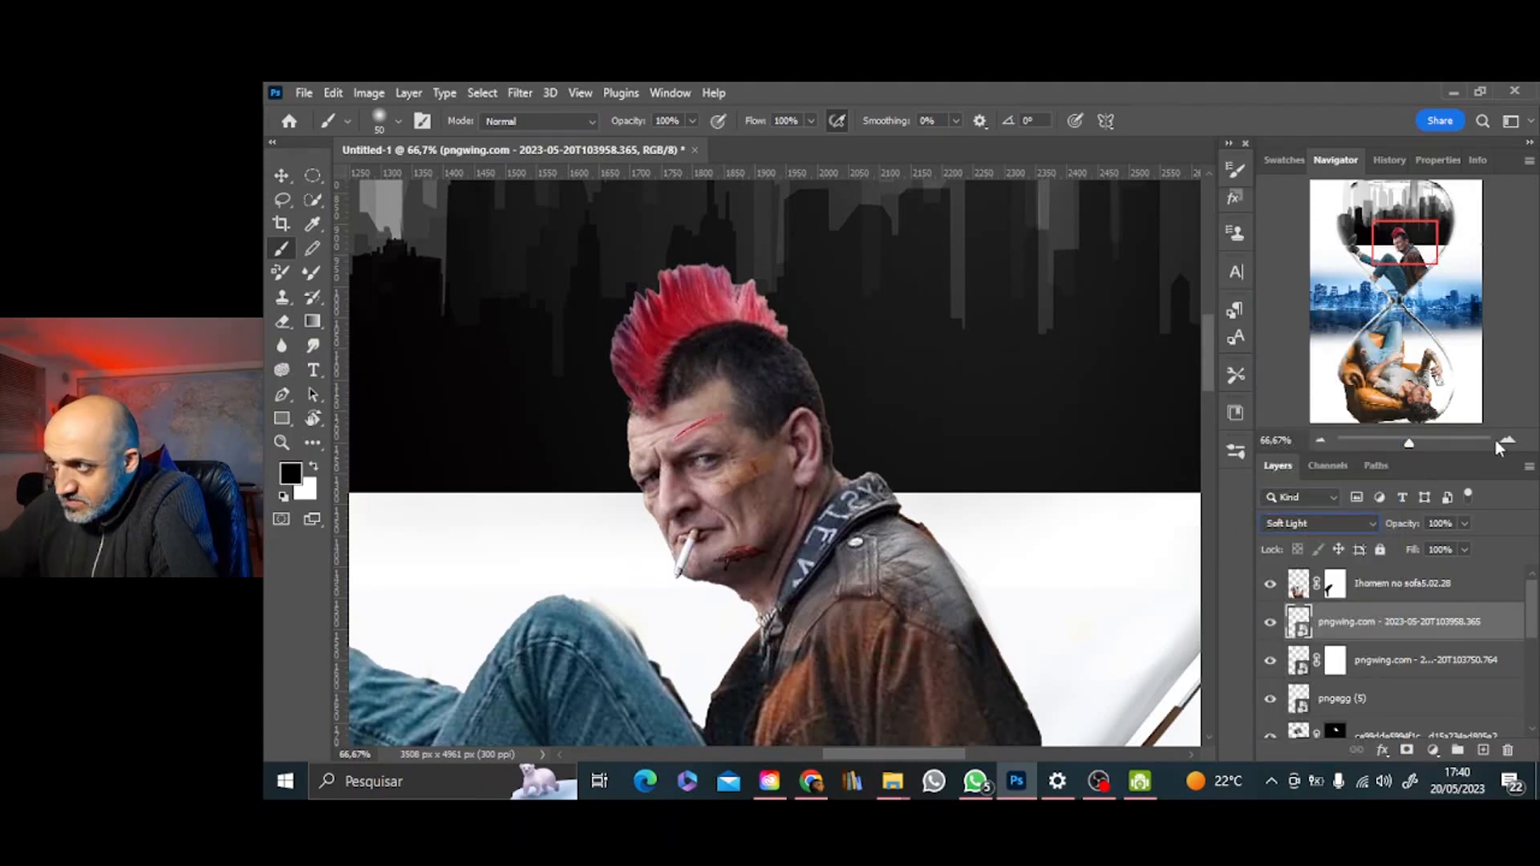
click(1506, 439)
click(1507, 440)
key(ctrl+t)
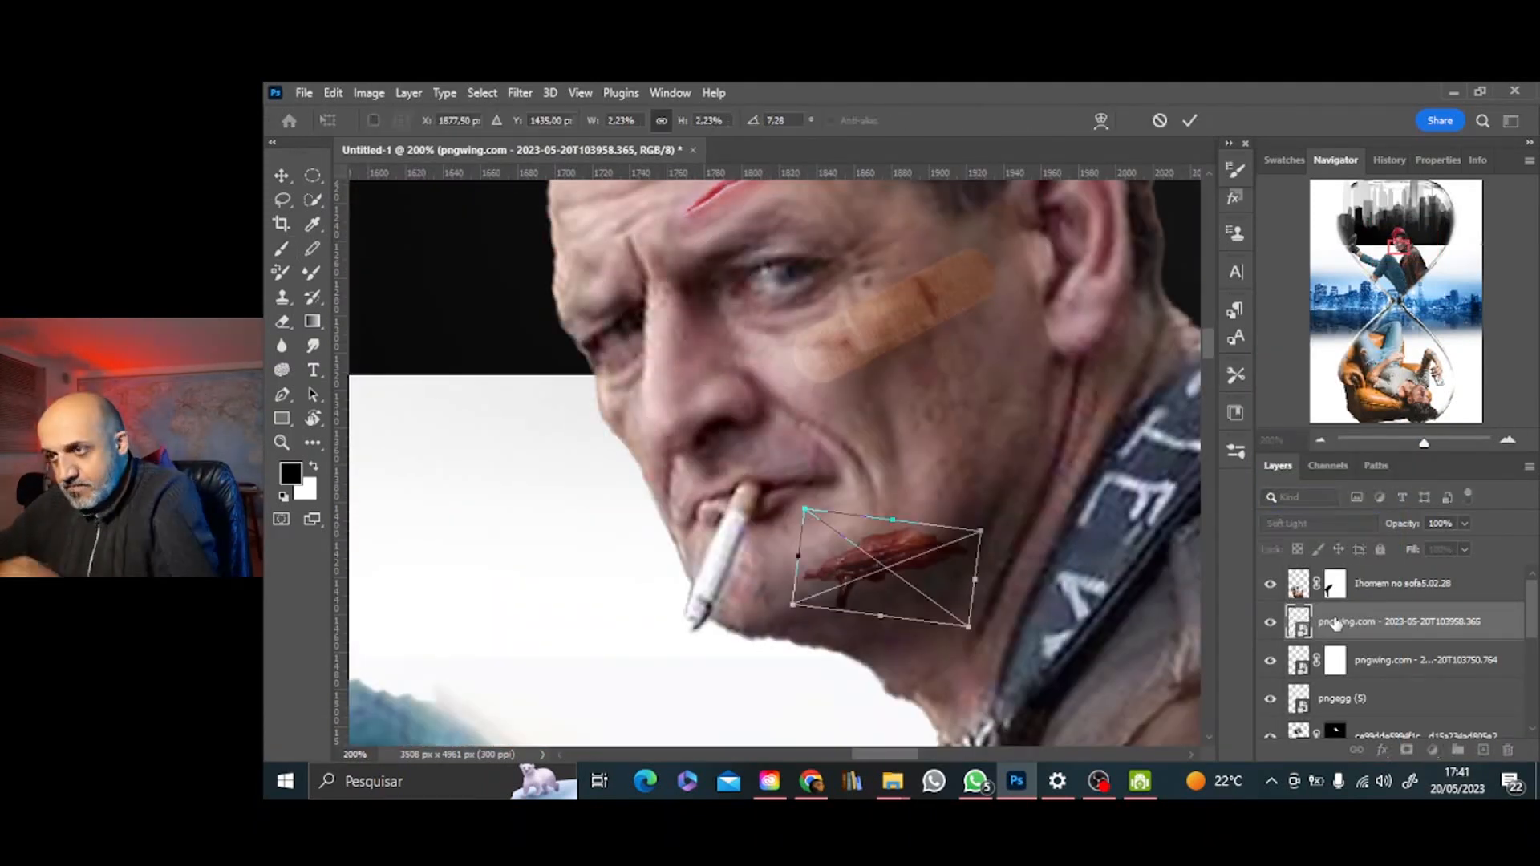
click(1188, 122)
click(1319, 440)
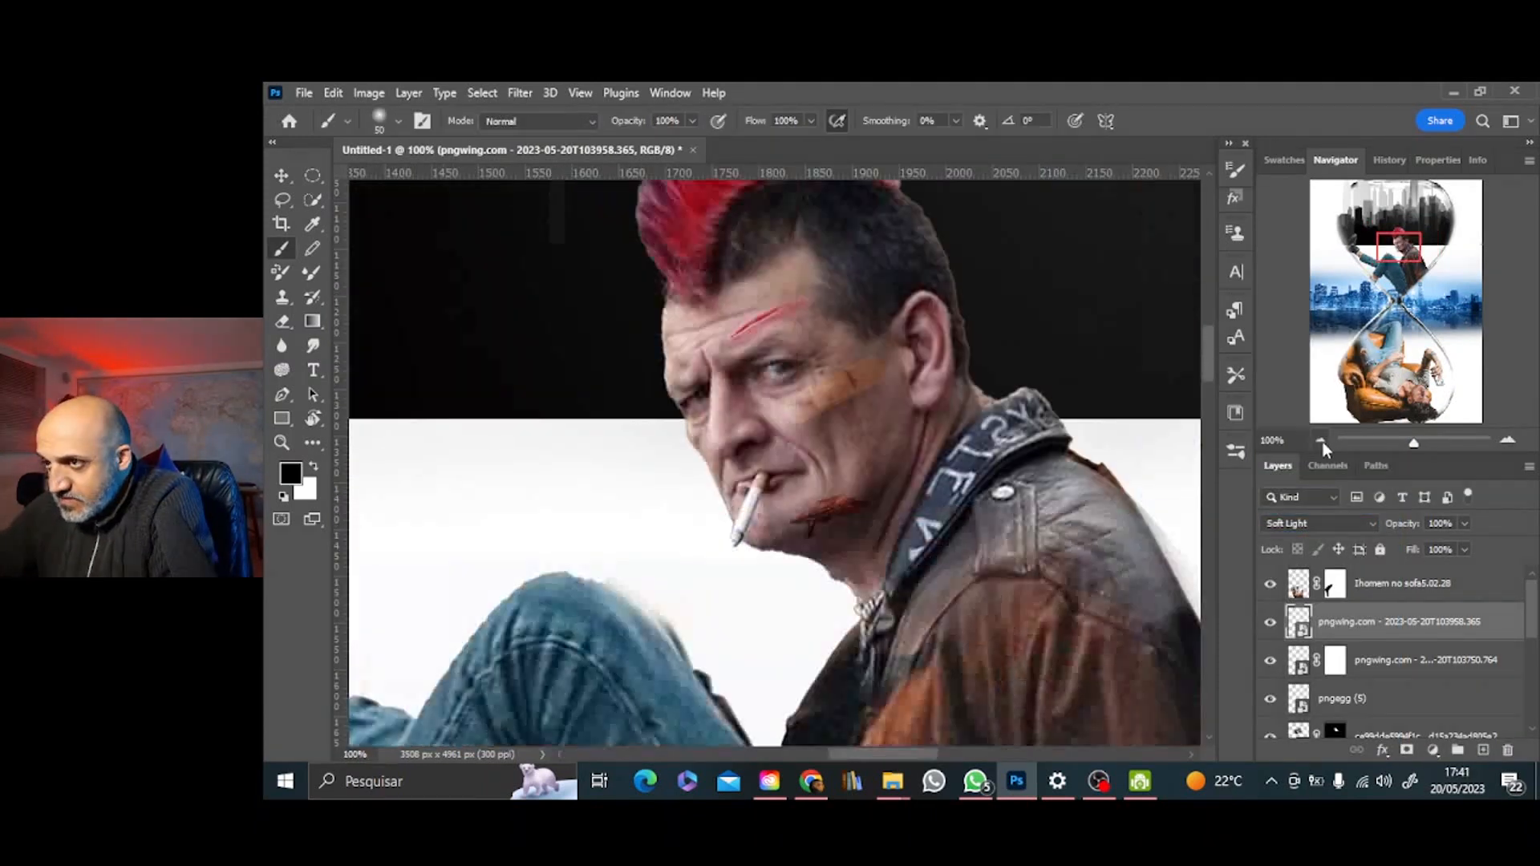
click(1320, 440)
click(1465, 549)
drag(1471, 570, 1431, 575)
Examine the reclining man's tattooed arm up close and the overall hourglass composition
click(1507, 440)
click(1431, 352)
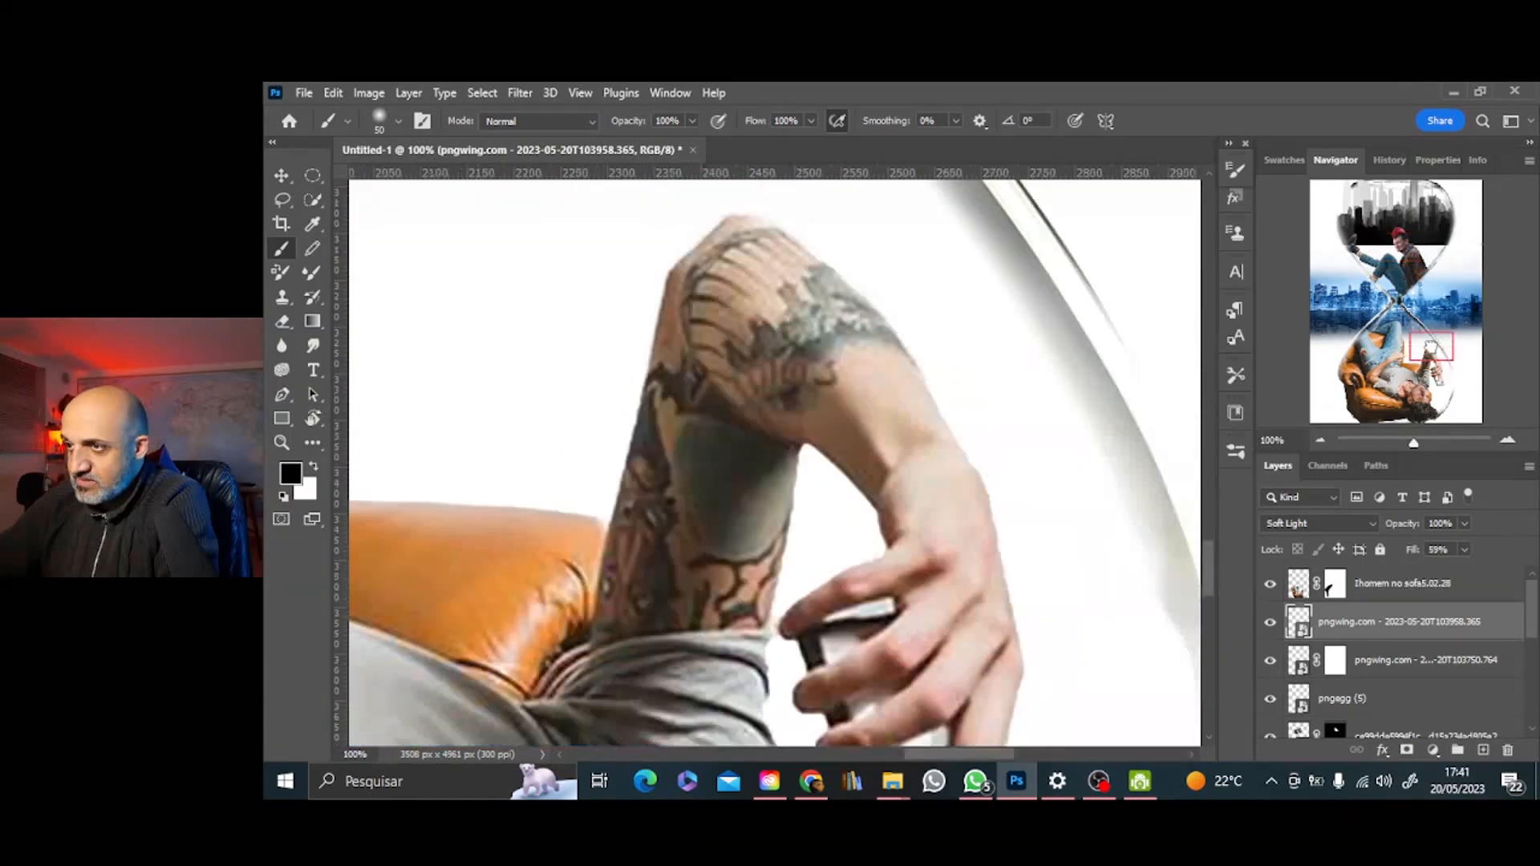
click(1320, 440)
click(1320, 439)
click(1320, 440)
click(1507, 440)
click(1507, 440)
scroll(748, 279, up, 3)
drag(1397, 349, 1394, 329)
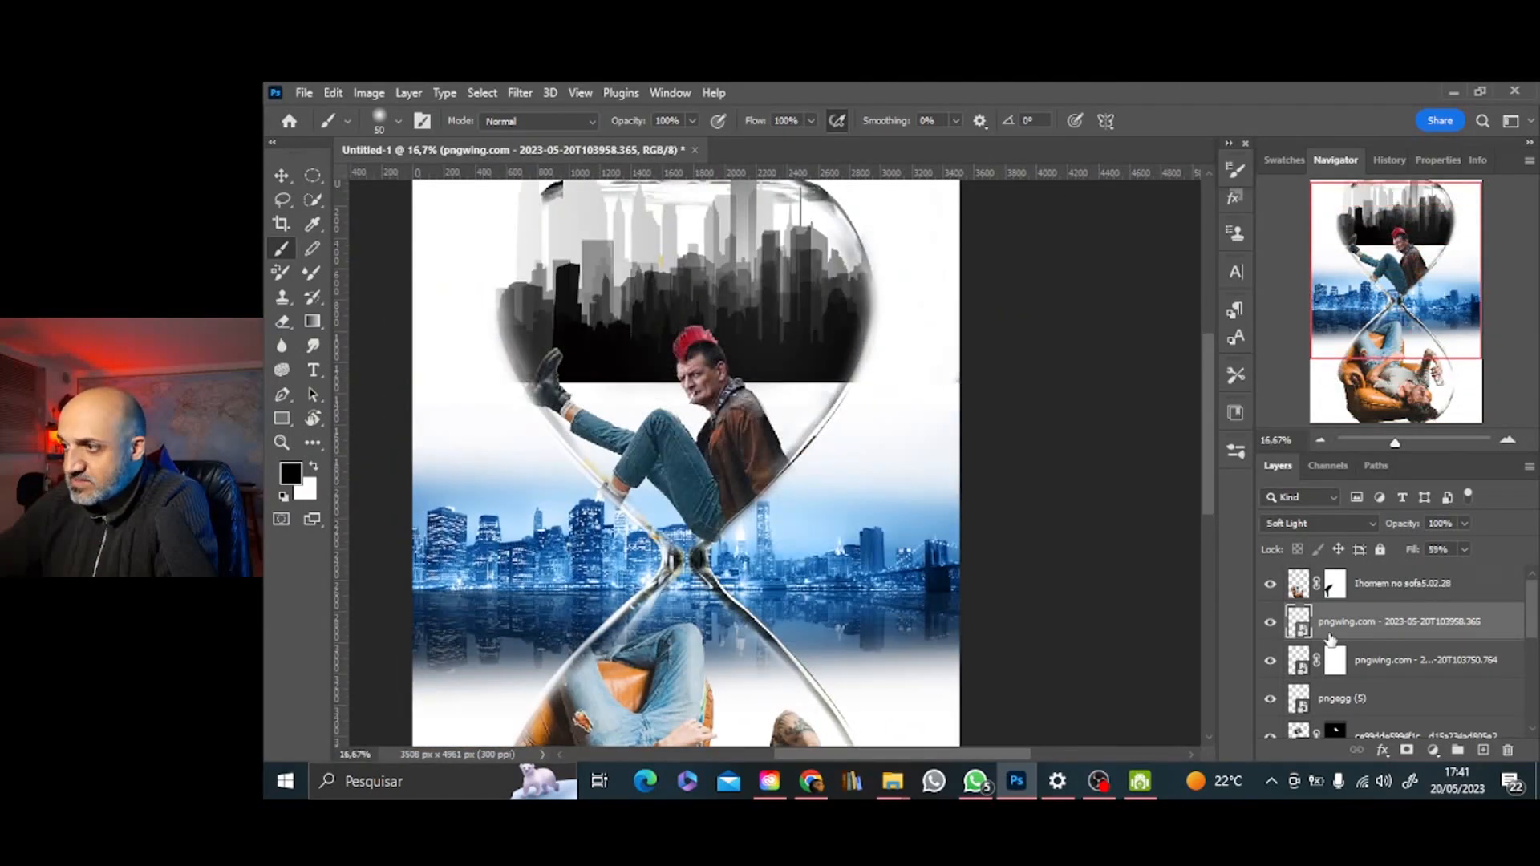
Place the sand pile image pngegg (3) from the Downloads folder directly above the blue city skyline layer
drag(1376, 274, 1381, 337)
drag(1530, 617, 1529, 619)
scroll(1530, 624, down, 3)
click(1422, 681)
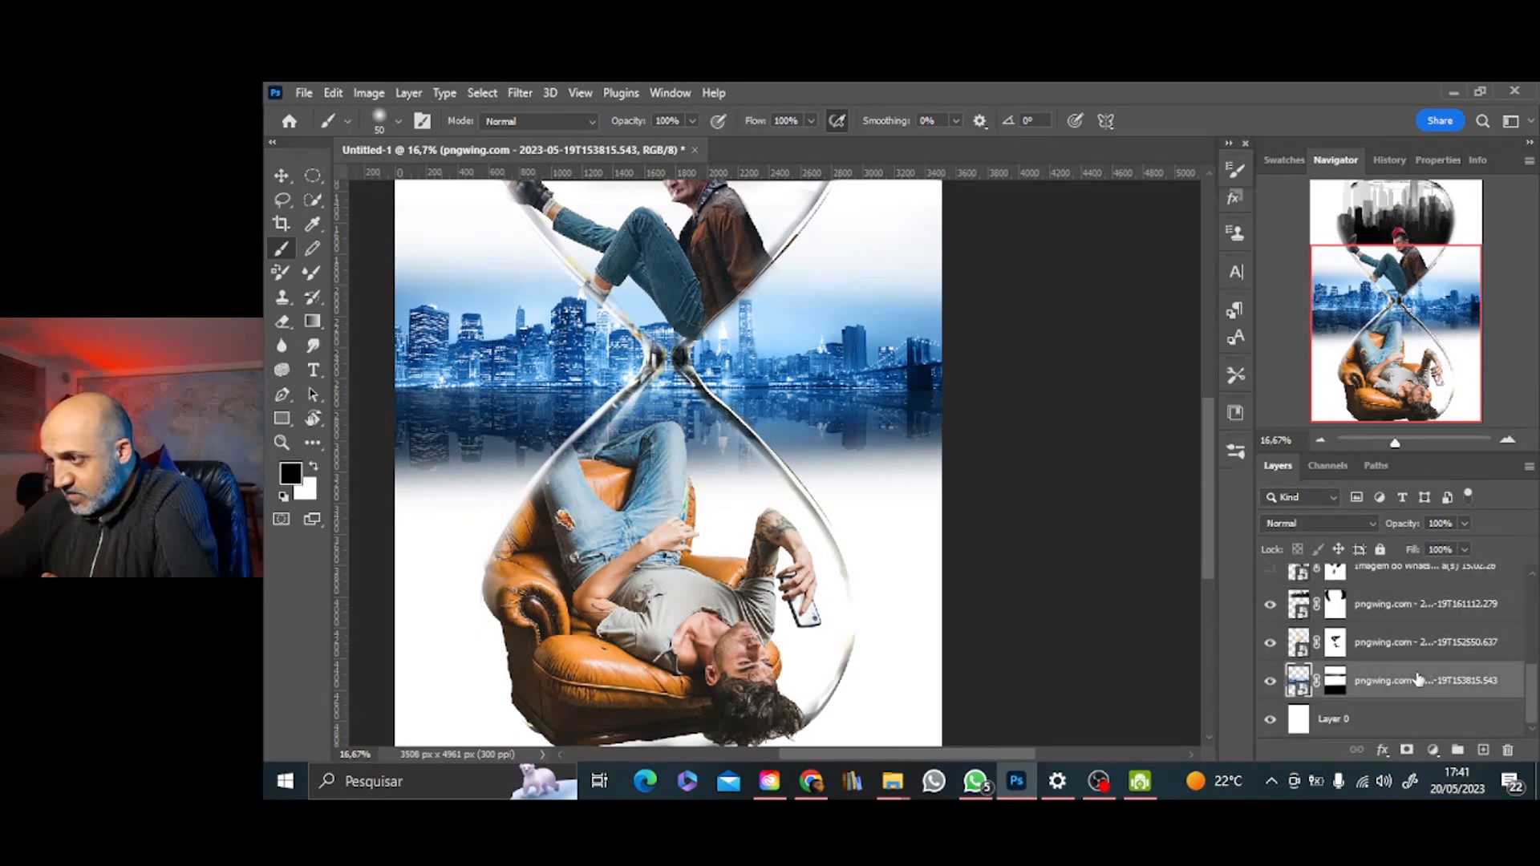
mouse_move(892, 782)
click(970, 733)
scroll(774, 430, down, 3)
drag(754, 426, 899, 564)
Move the sand pile to the bottom of the canvas and enlarge it to span the full width behind the sofa
drag(714, 458, 776, 619)
key(ctrl+minus)
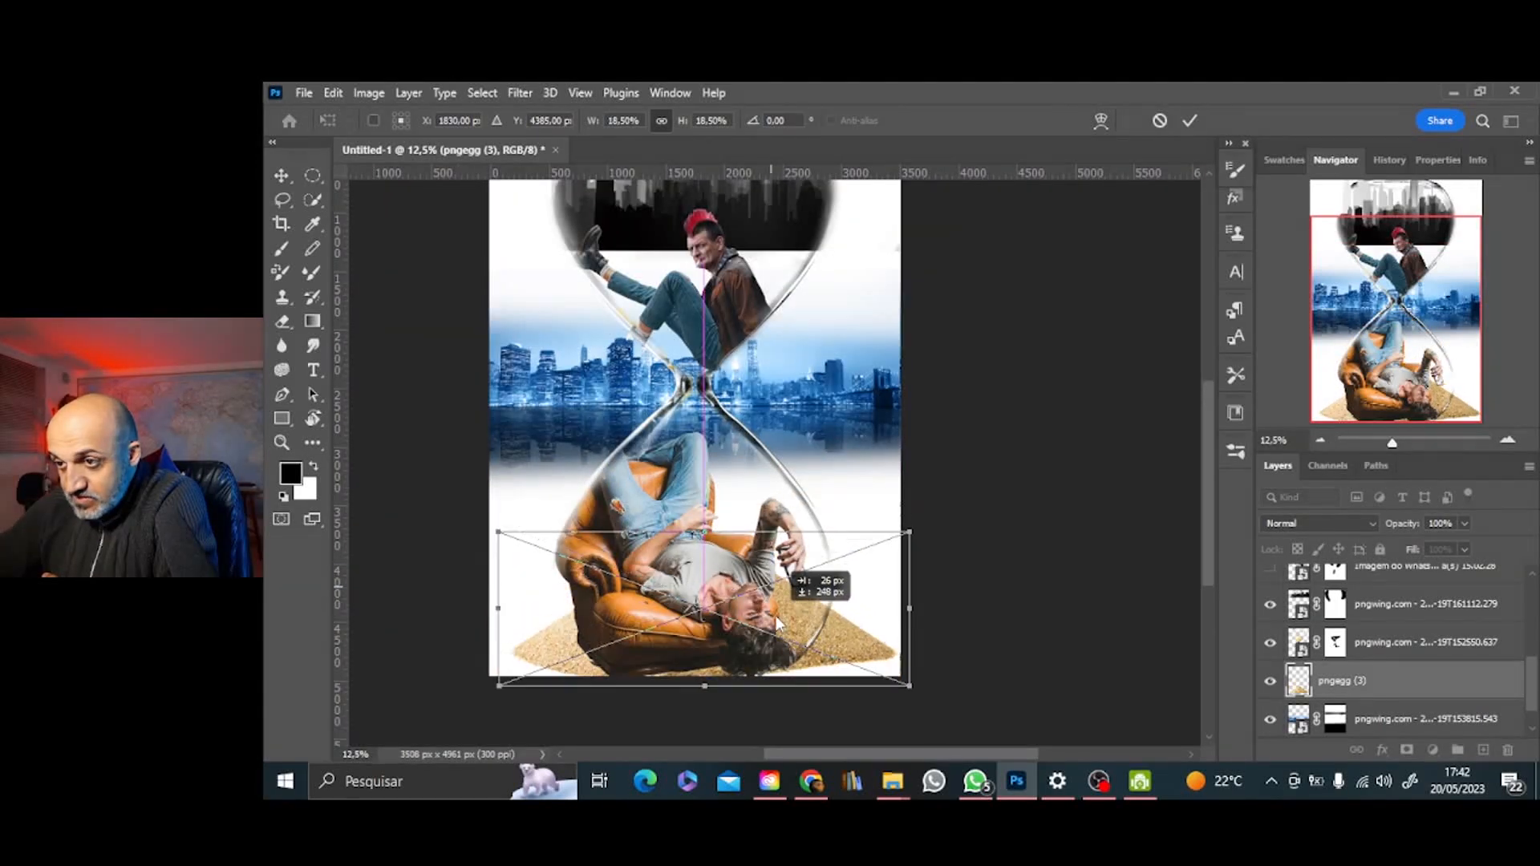
drag(917, 526, 1004, 481)
click(1190, 120)
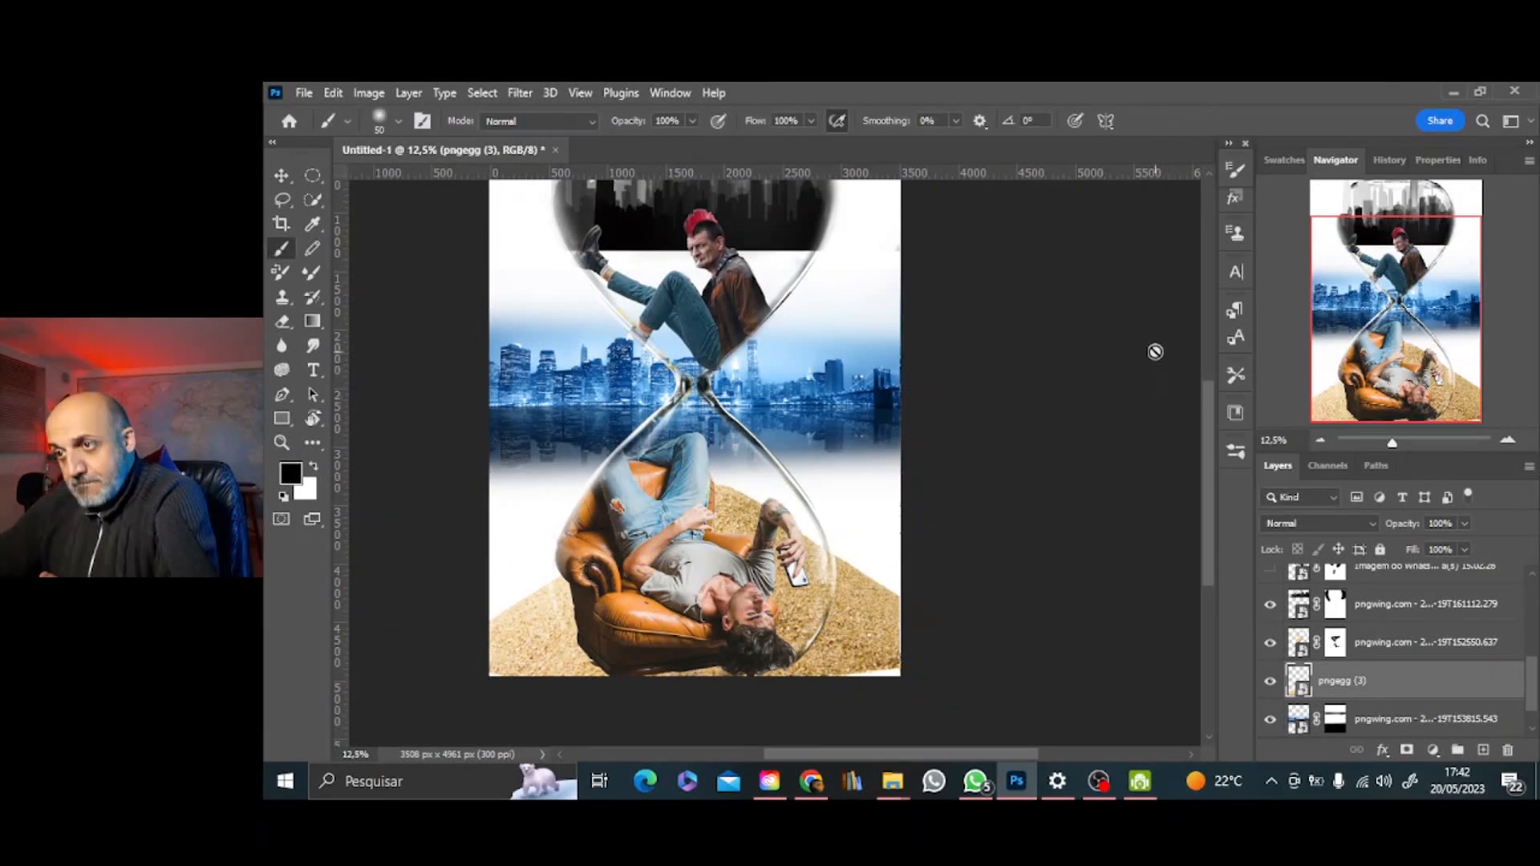
Move the sand layer to the top of the layer stack, in front of the man on the sofa
scroll(1420, 654, down, 1)
drag(1420, 653, 1448, 607)
scroll(1455, 616, up, 2)
drag(1438, 690, 1434, 600)
scroll(1456, 614, up, 1)
scroll(1439, 606, up, 1)
scroll(1429, 606, up, 1)
scroll(1435, 605, up, 1)
drag(1435, 630, 1436, 571)
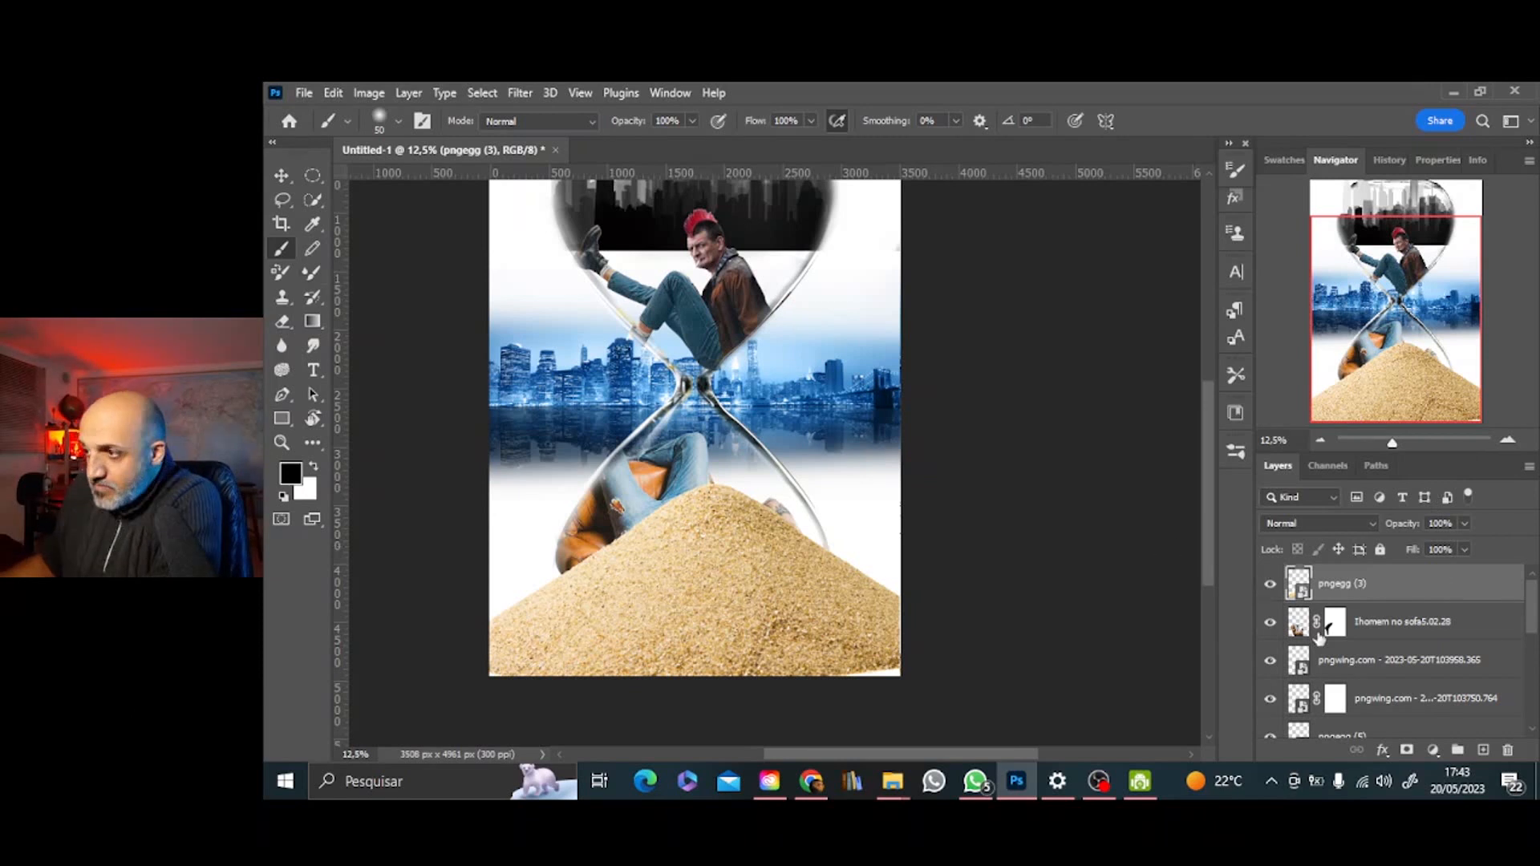
Add a layer mask to the sand layer and, with a much larger black brush, hide the sand outside the hourglass's lower left edge
click(1407, 751)
key(bracketright)
key(bracketright)
key(bracketright)
key(bracketright)
key(bracketright)
key(bracketright)
key(bracketright)
key(bracketright)
key(bracketright)
key(bracketright)
key(bracketright)
key(bracketright)
key(bracketright)
key(bracketright)
key(bracketright)
key(bracketright)
mouse_move(521, 604)
mouse_down()
mouse_move(503, 612)
mouse_move(510, 667)
mouse_up()
With the sand's fill lowered to 64%, mask it off the reclining man and outside the glass, and restore the fill to 100%
click(1464, 551)
drag(1467, 571, 1434, 571)
mouse_move(925, 612)
mouse_down()
mouse_move(839, 682)
mouse_move(847, 610)
mouse_up()
key(bracketleft)
key(bracketleft)
key(bracketleft)
key(bracketleft)
key(bracketleft)
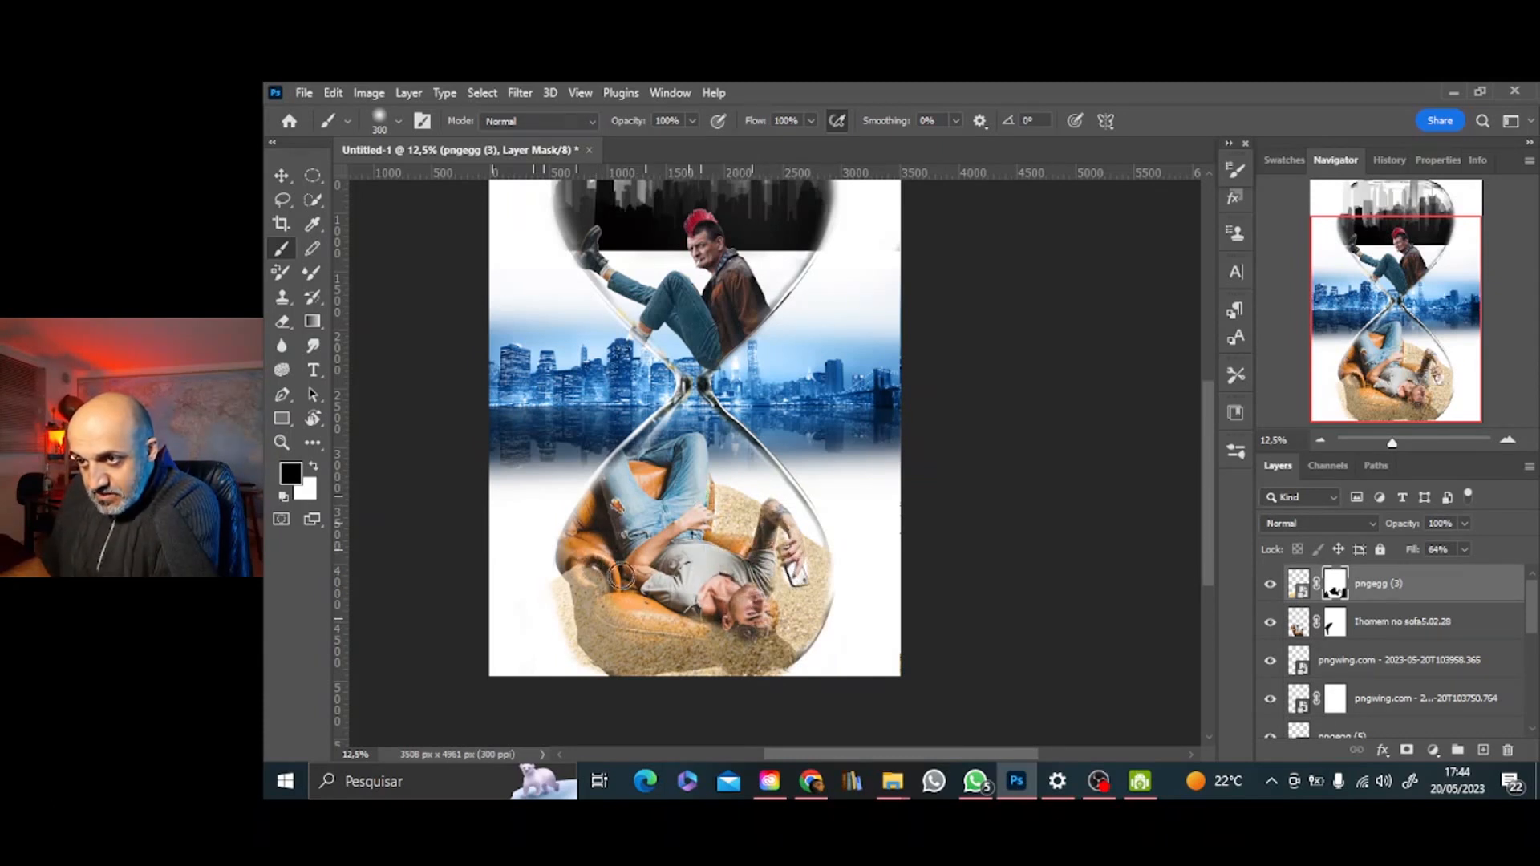
drag(1464, 550, 1509, 582)
click(1320, 441)
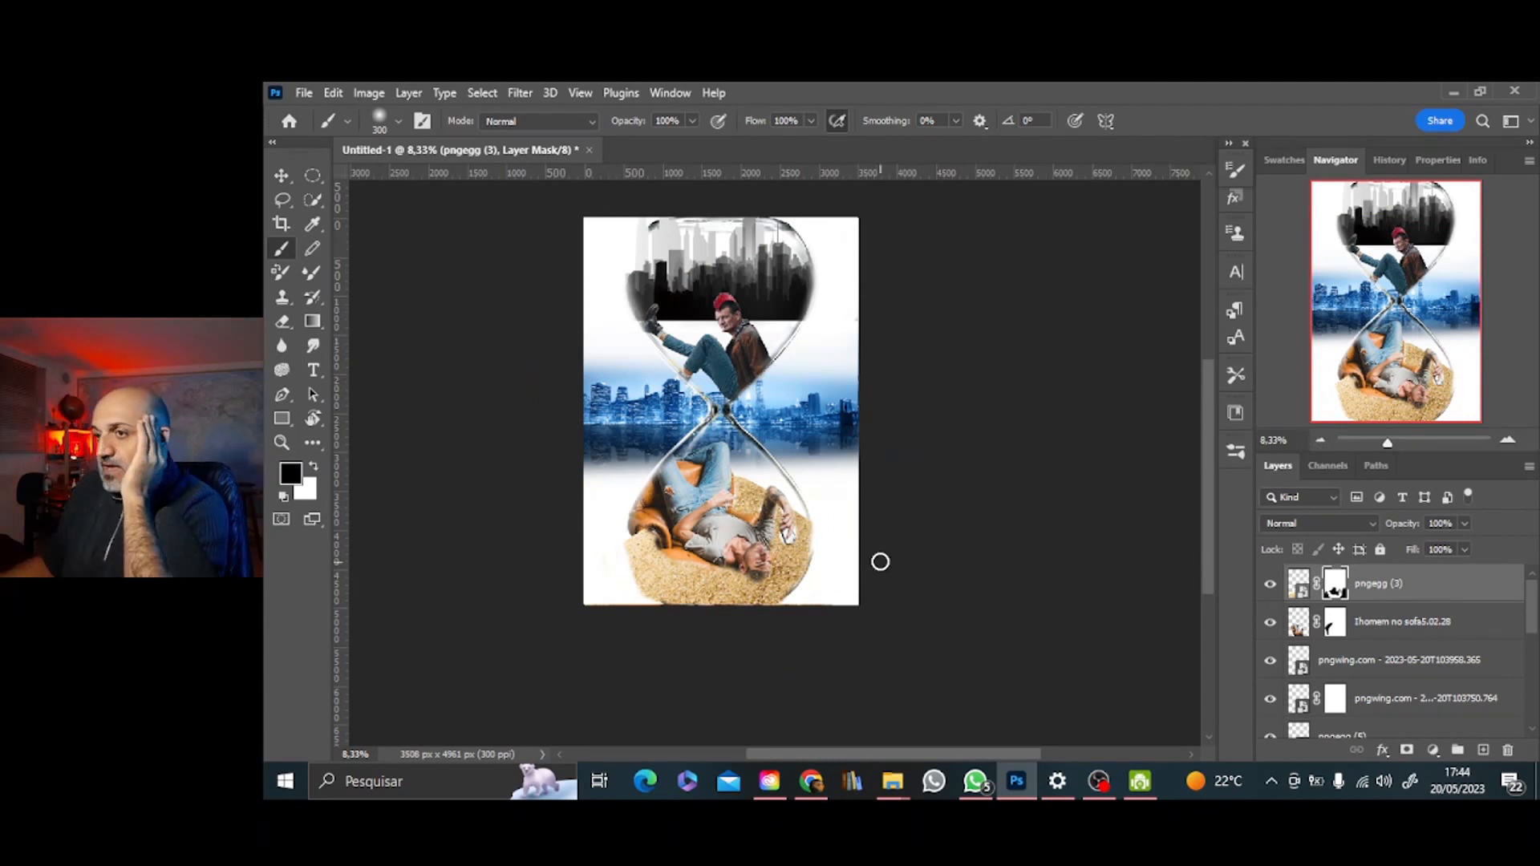
Refine the sand layer's mask around the reclining man's hands, arm and head with a small brush, alternating white and black
click(1509, 440)
click(1510, 440)
click(1509, 441)
click(1510, 440)
click(1435, 371)
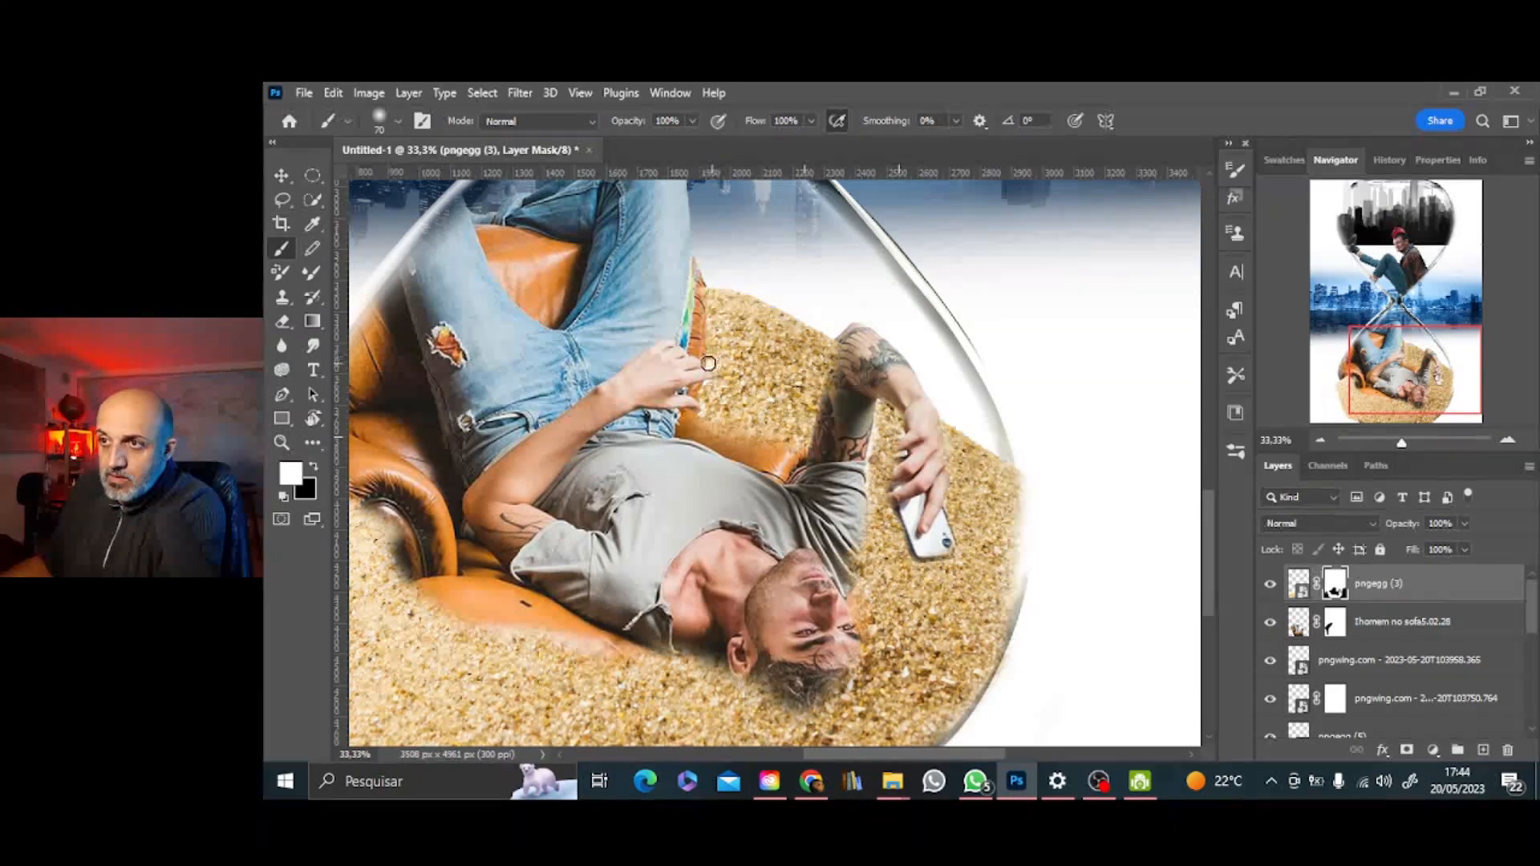
click(1320, 441)
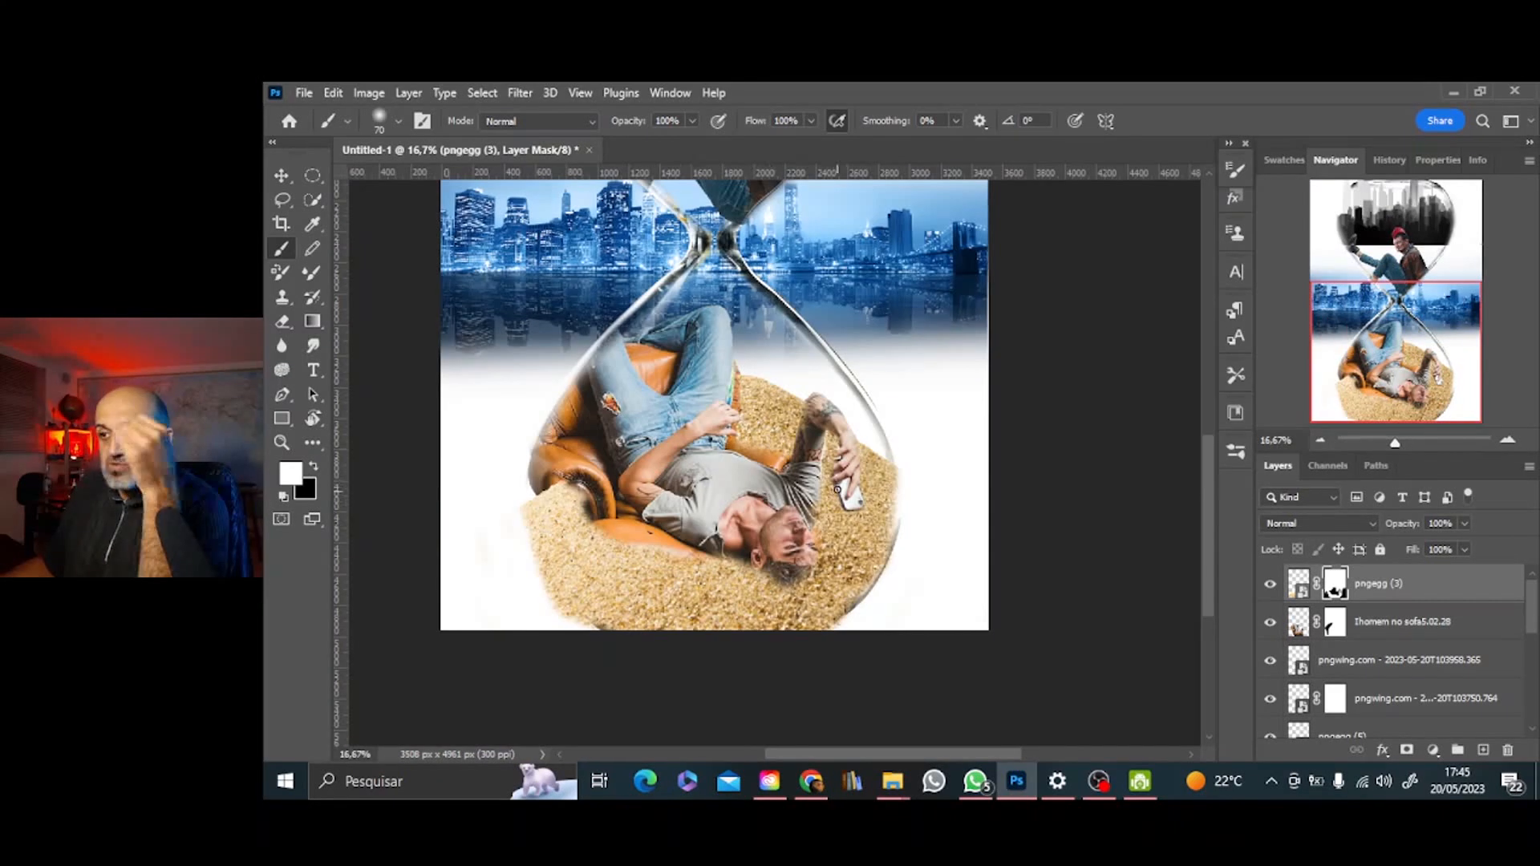
click(314, 466)
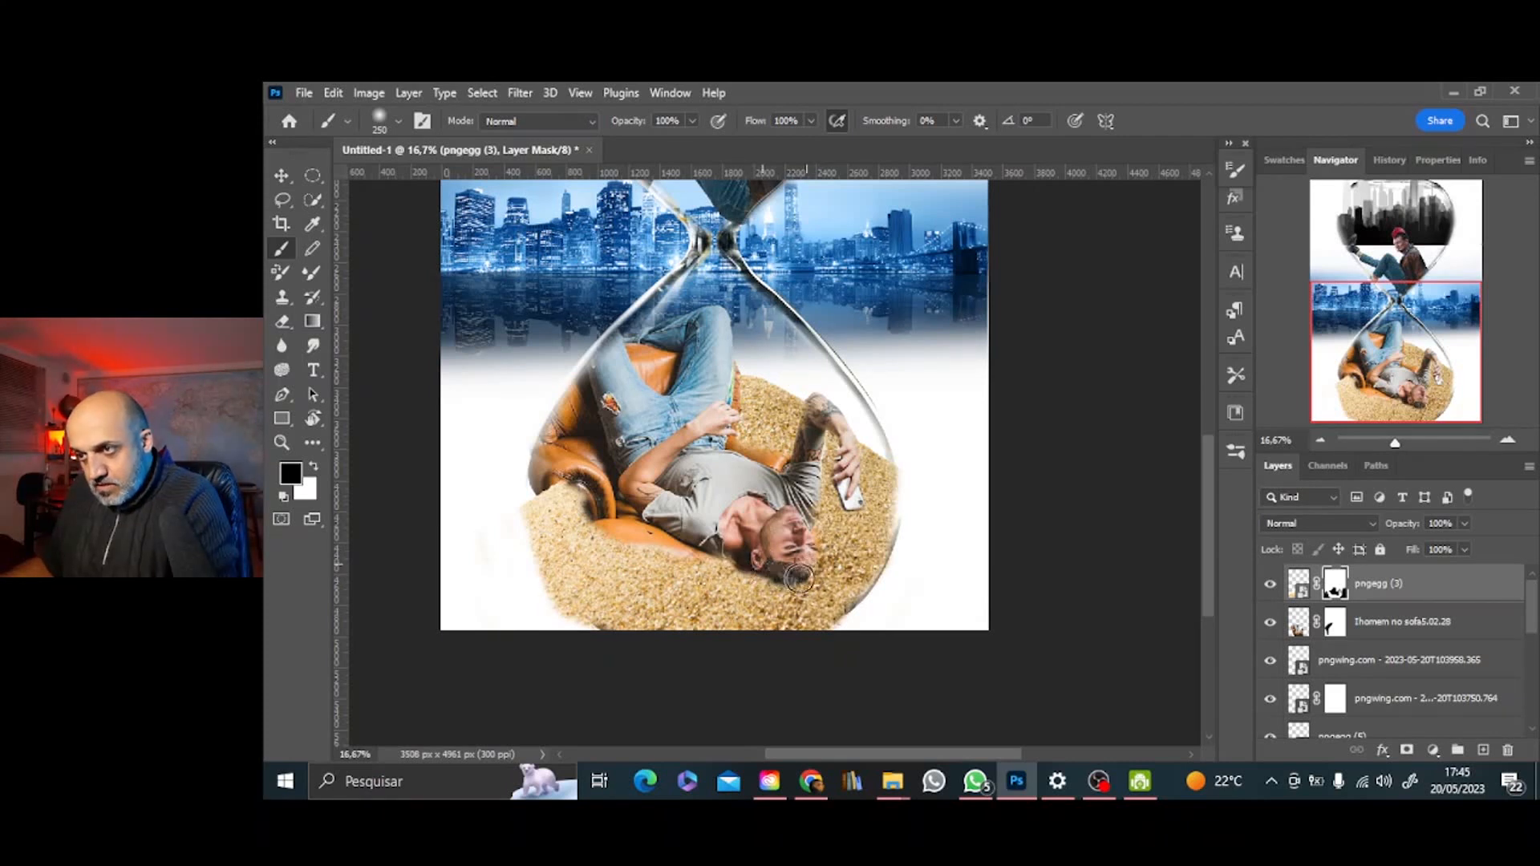
Place a second copy of the sand pile, turn it upside down and shrink it to fit the upper bulb above the neck
mouse_move(1395, 444)
mouse_down()
mouse_move(1377, 444)
mouse_move(1392, 444)
mouse_up()
click(1300, 271)
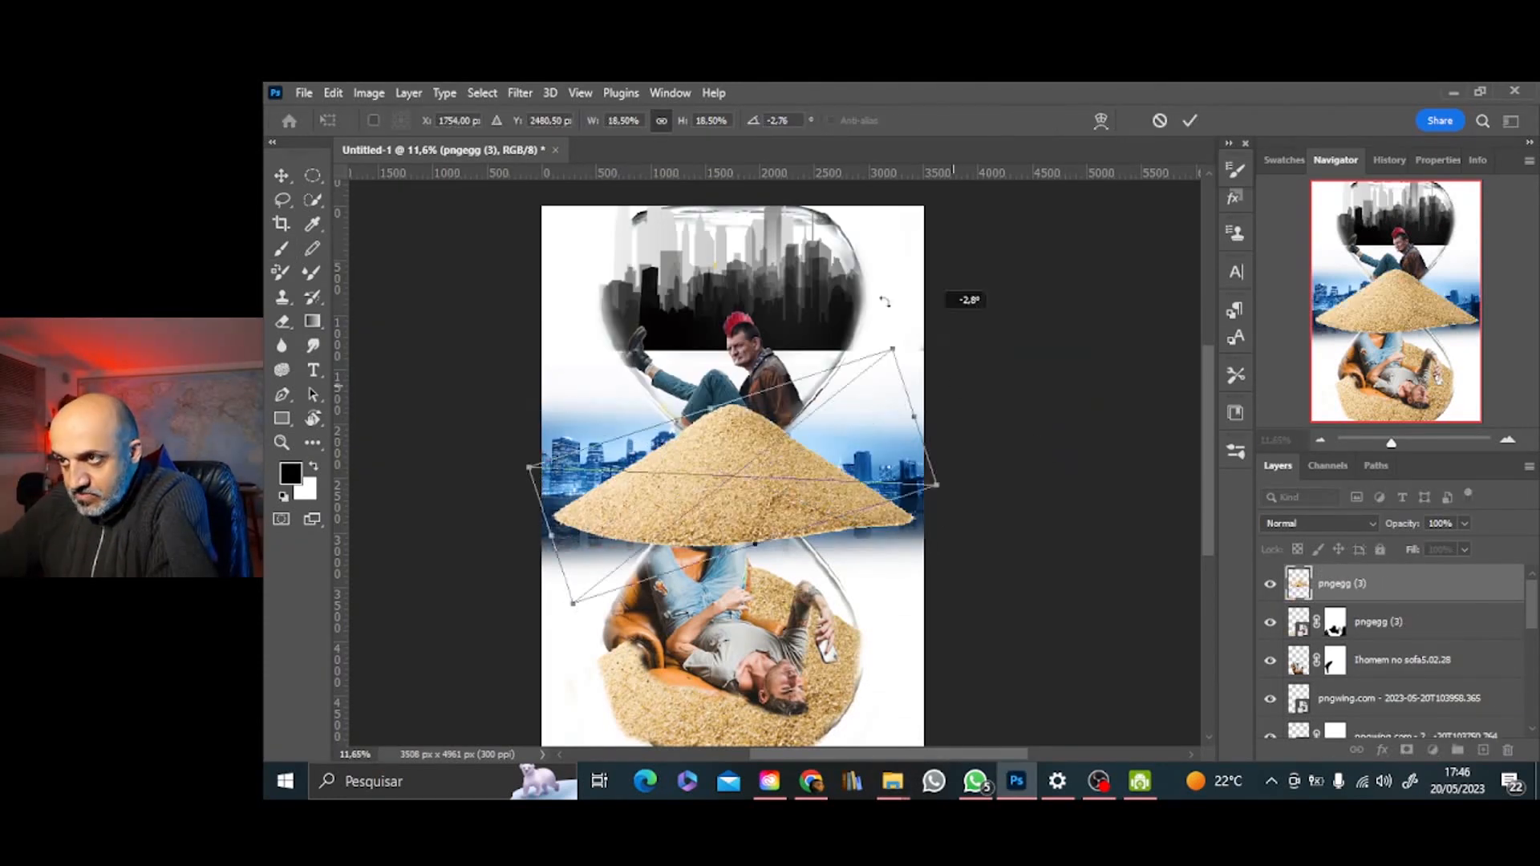
drag(931, 321, 566, 546)
drag(921, 554, 687, 458)
drag(643, 430, 663, 393)
Warp the inverted sand pile to follow the glass walls of the upper bulb and apply the transformation
right_click(759, 439)
click(790, 594)
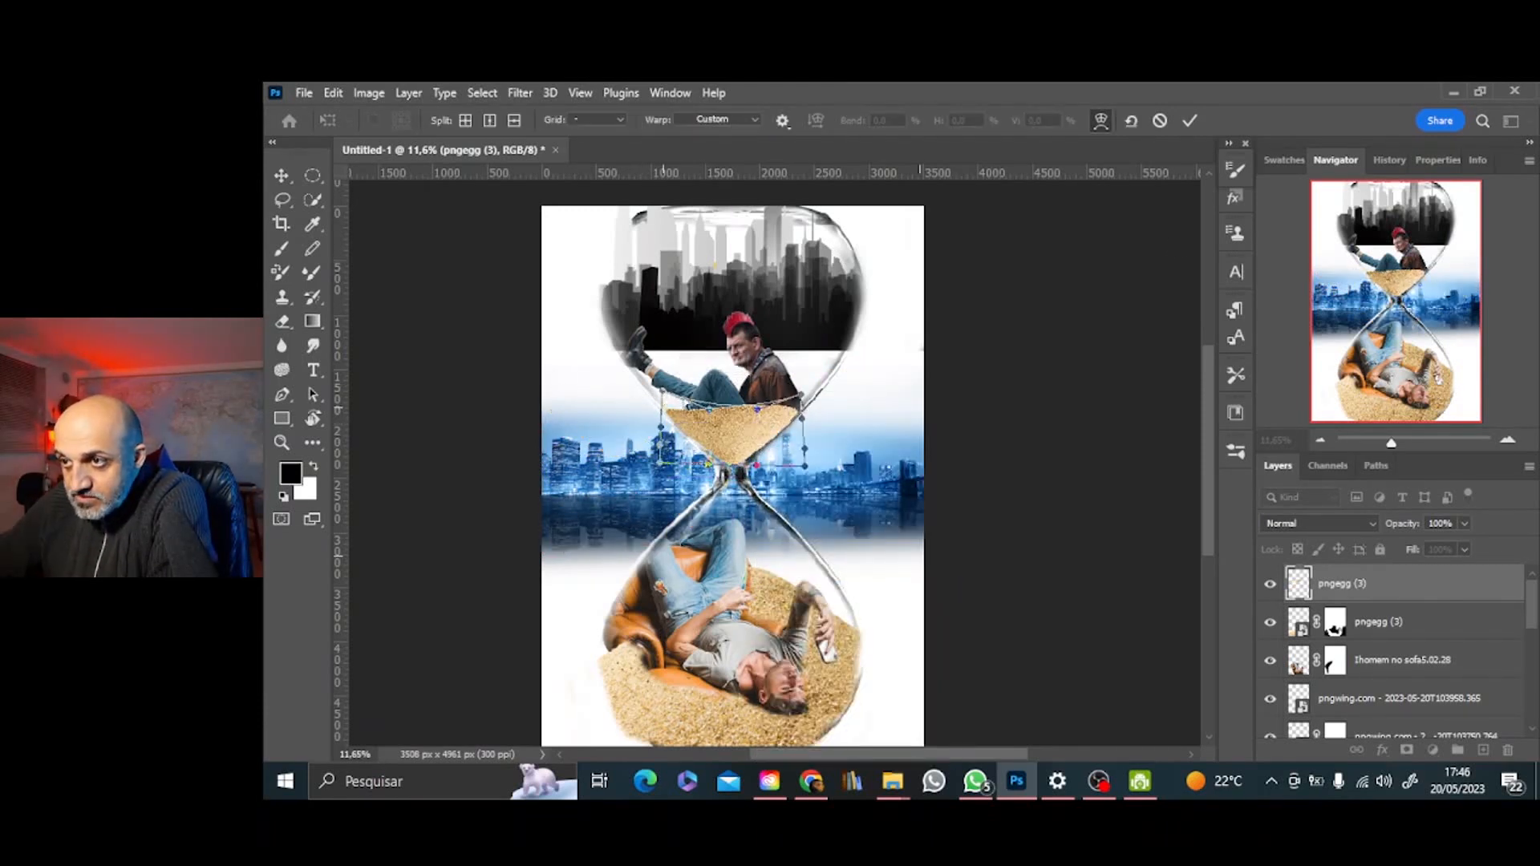
click(1189, 121)
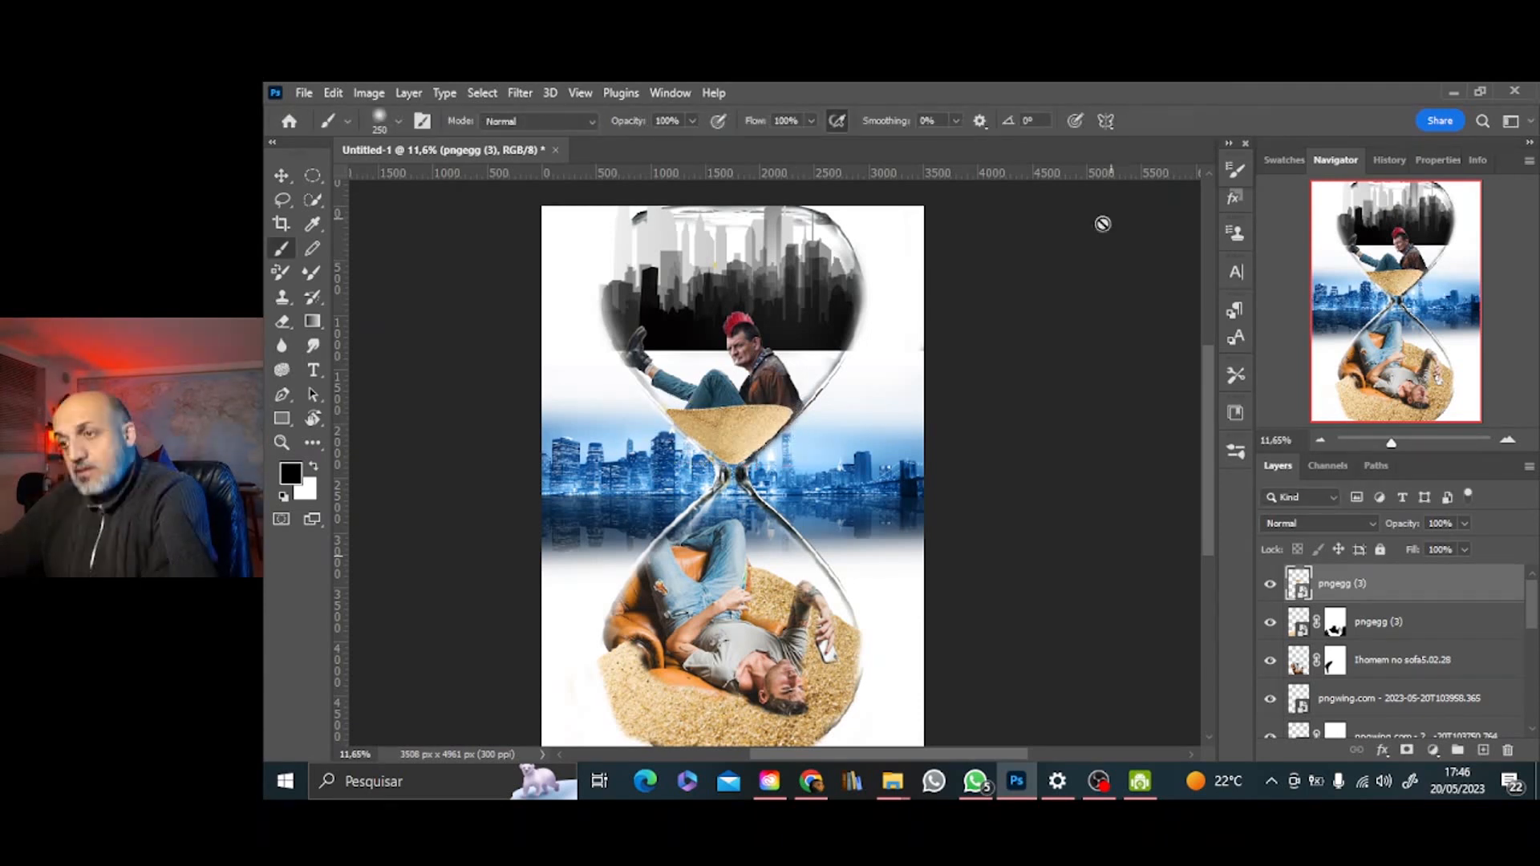
Choose the Smudge tool at 100% strength and rasterize the upper sand layer so it can be smudged
click(313, 346)
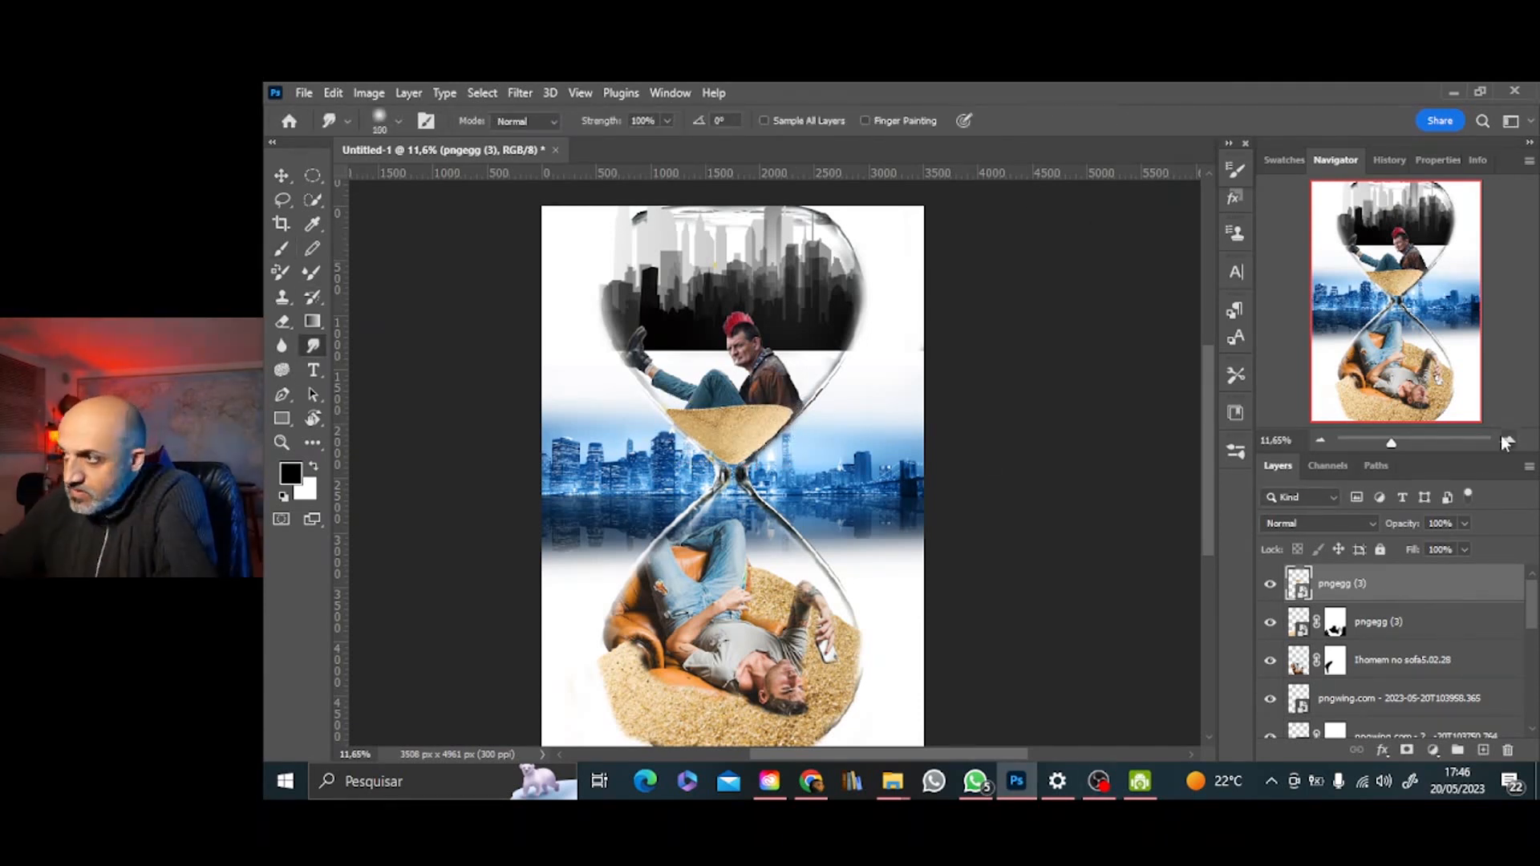
key(ctrl+plus)
key(ctrl+plus)
key(ctrl+plus)
key(ctrl+plus)
key(ctrl+plus)
click(598, 457)
key(Return)
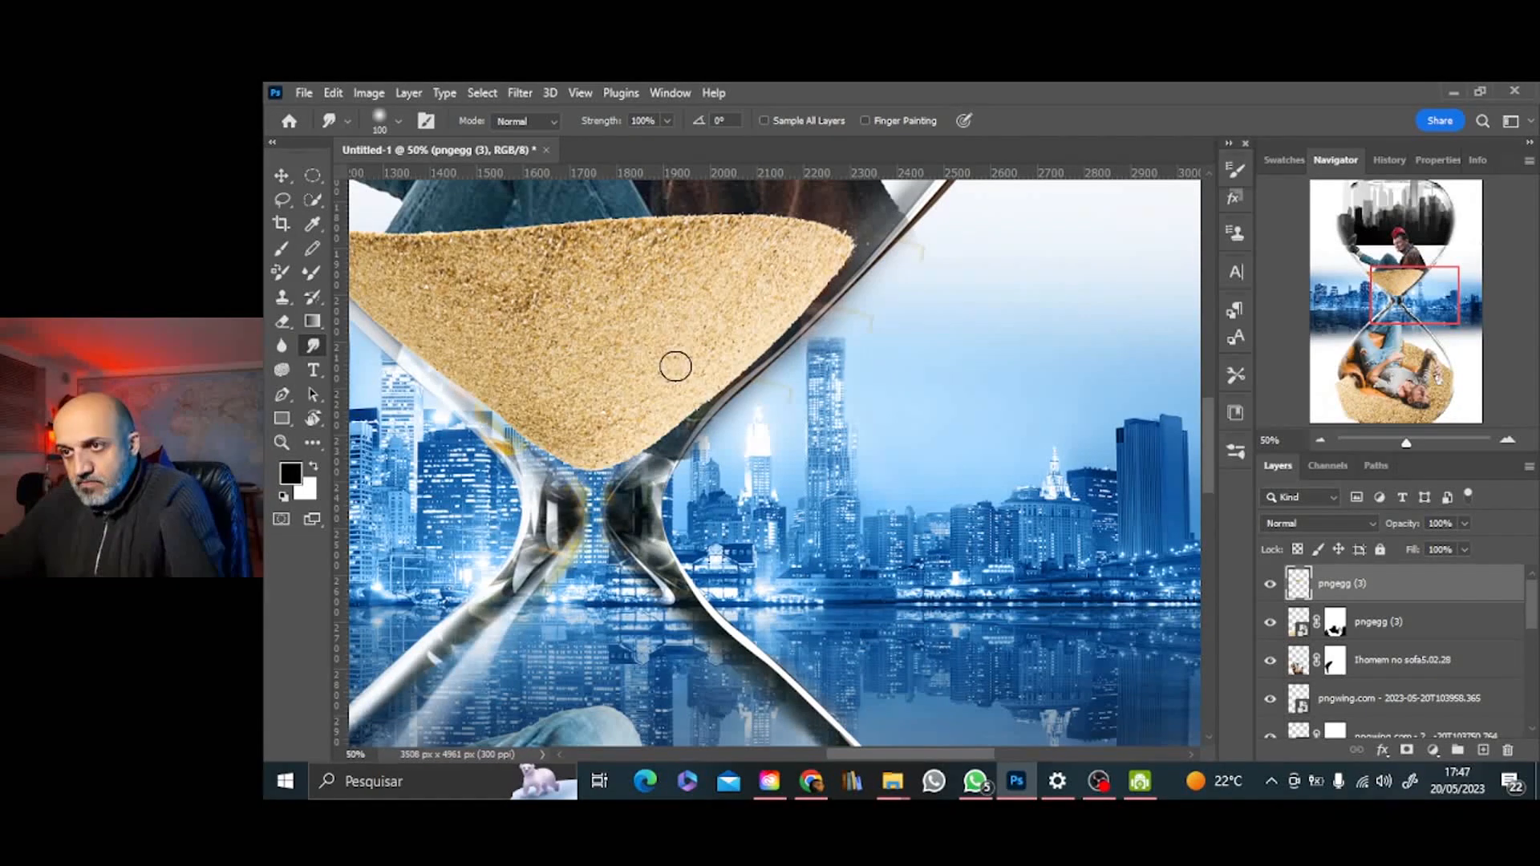
Smudge the tip of the upper sand downward into the hourglass neck, adjusting the brush size to the narrow opening
drag(616, 143, 620, 143)
mouse_move(594, 453)
mouse_down()
mouse_move(590, 488)
mouse_move(634, 439)
mouse_move(591, 473)
mouse_move(616, 468)
mouse_move(592, 546)
mouse_up()
key(bracketleft)
key(bracketleft)
key(bracketleft)
key(bracketleft)
key(bracketleft)
key(bracketleft)
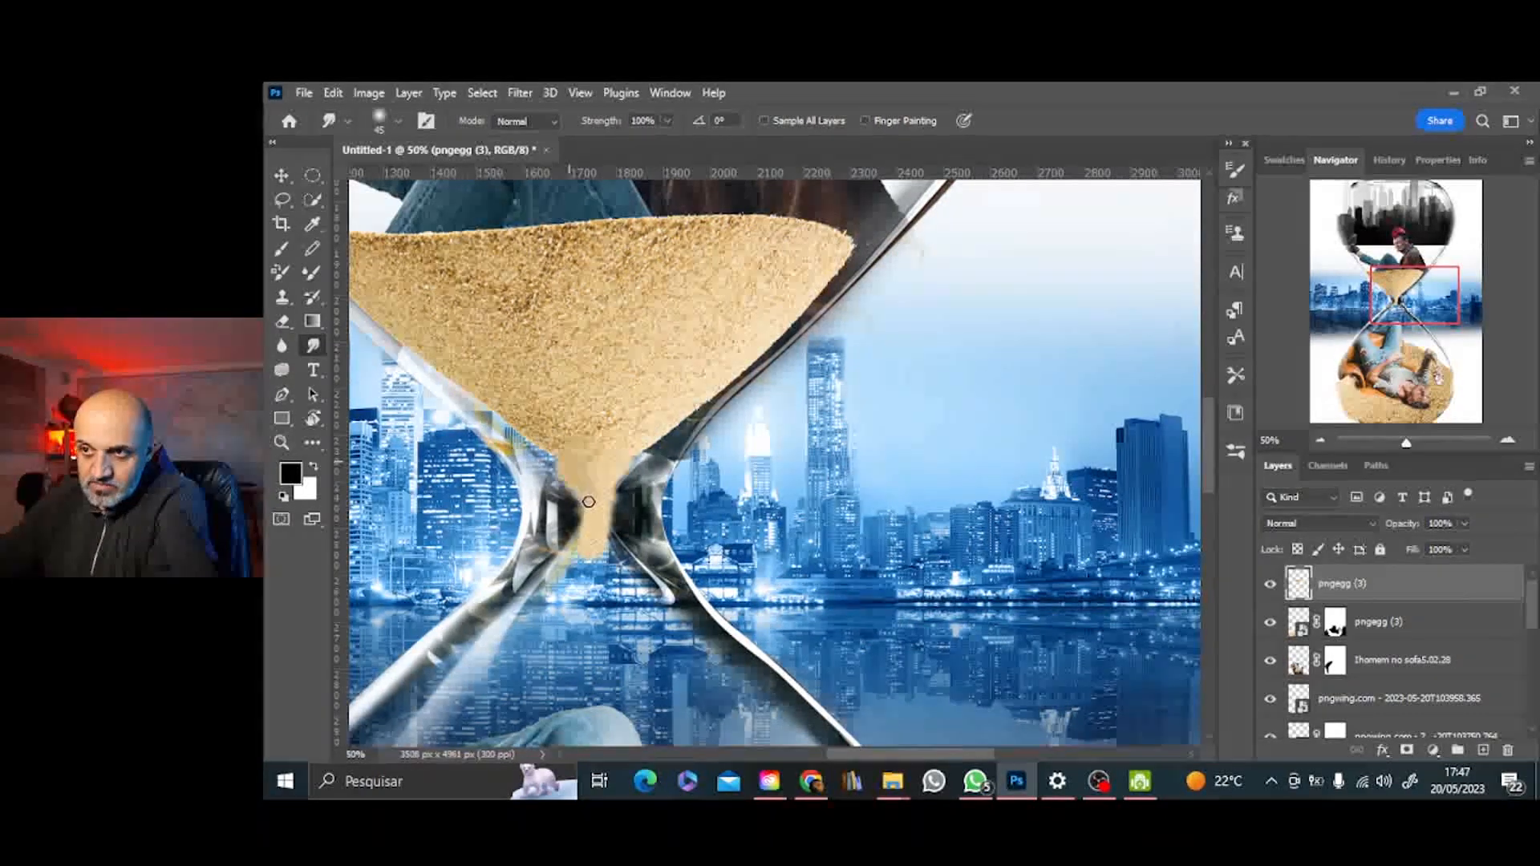
key(bracketright)
key(bracketright)
key(bracketright)
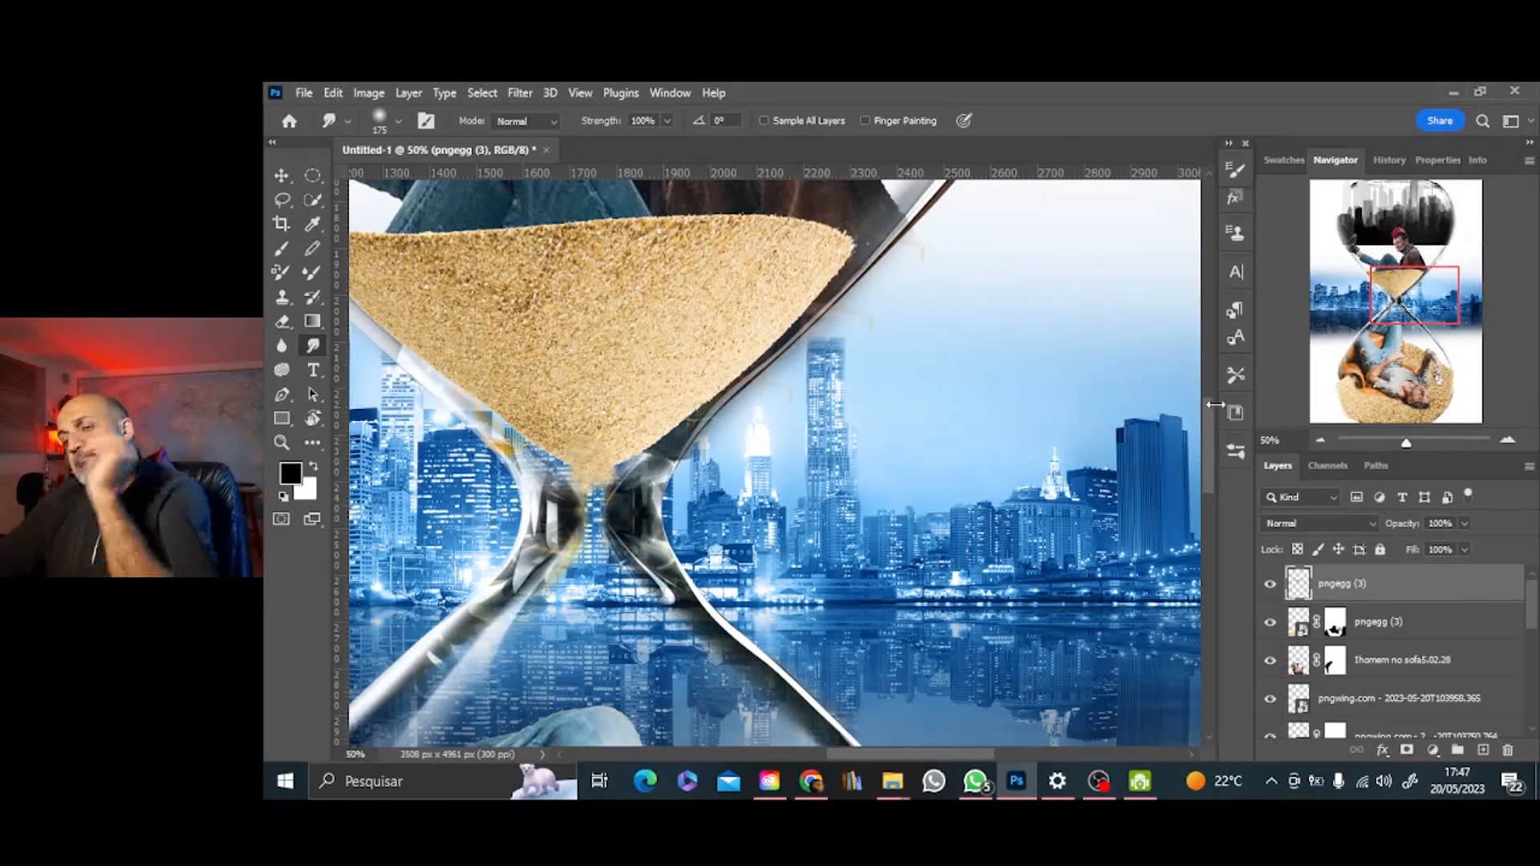
click(1324, 444)
click(1325, 445)
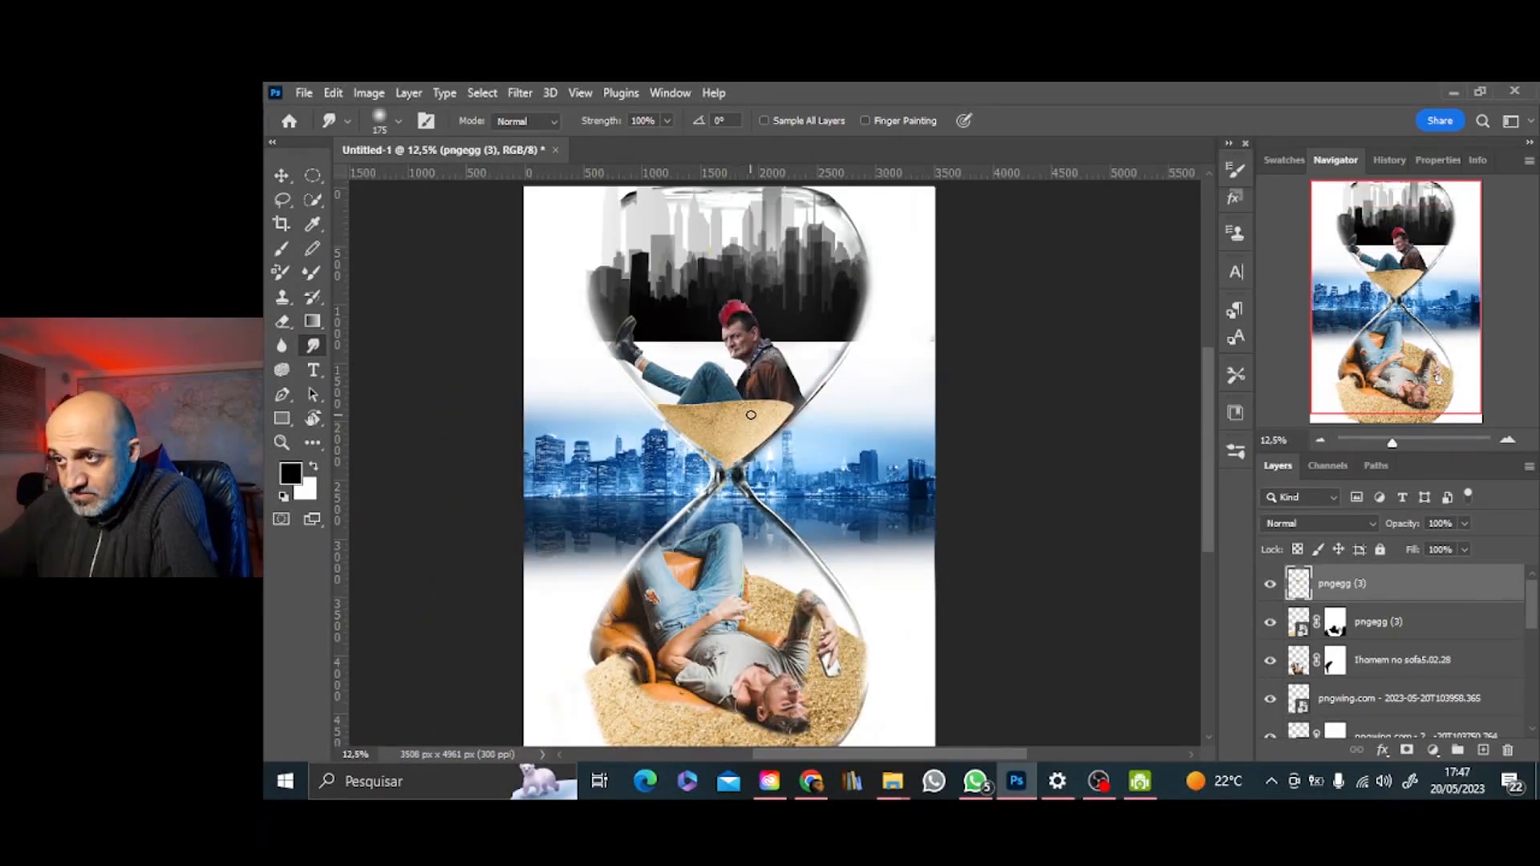
Rename the hourglass layer ampulheta, the black skyline layer cidade negra and the blue skyline layer cidade azul
scroll(1536, 612, down, 10)
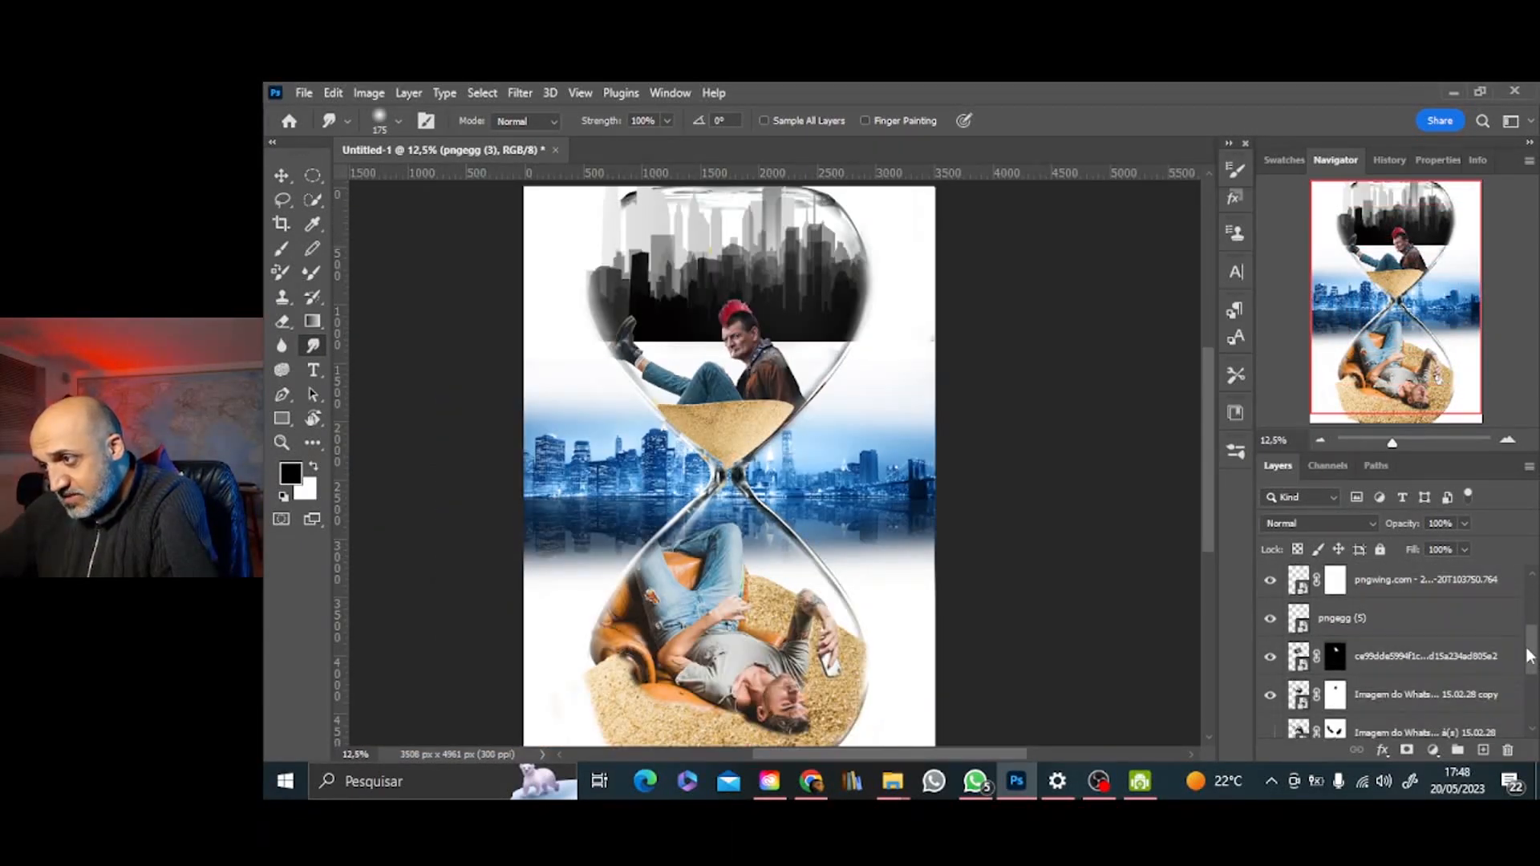
click(1380, 642)
key(super+s)
click(1119, 310)
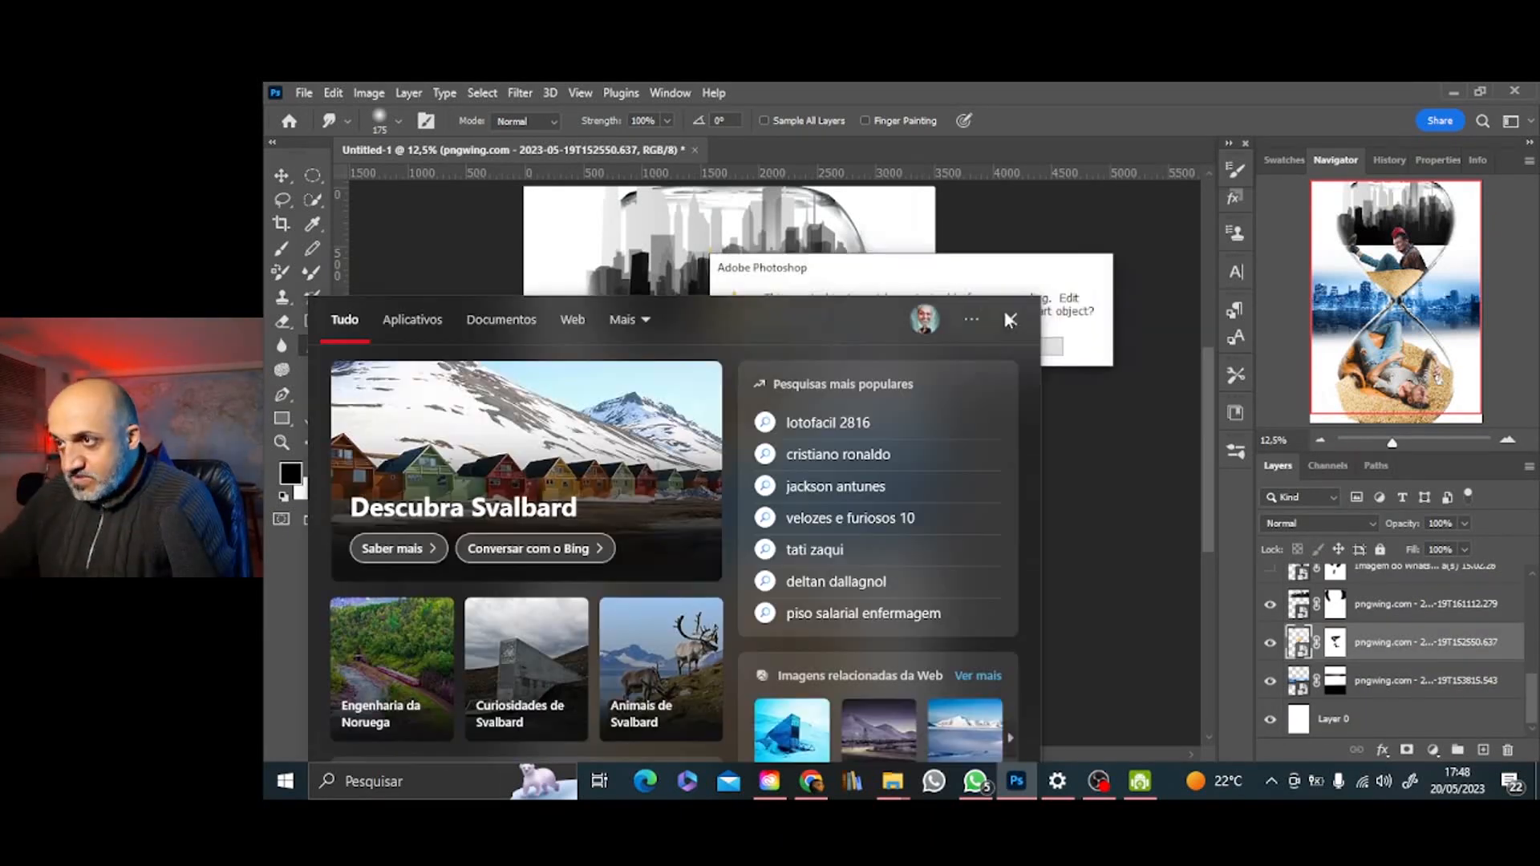
click(1031, 350)
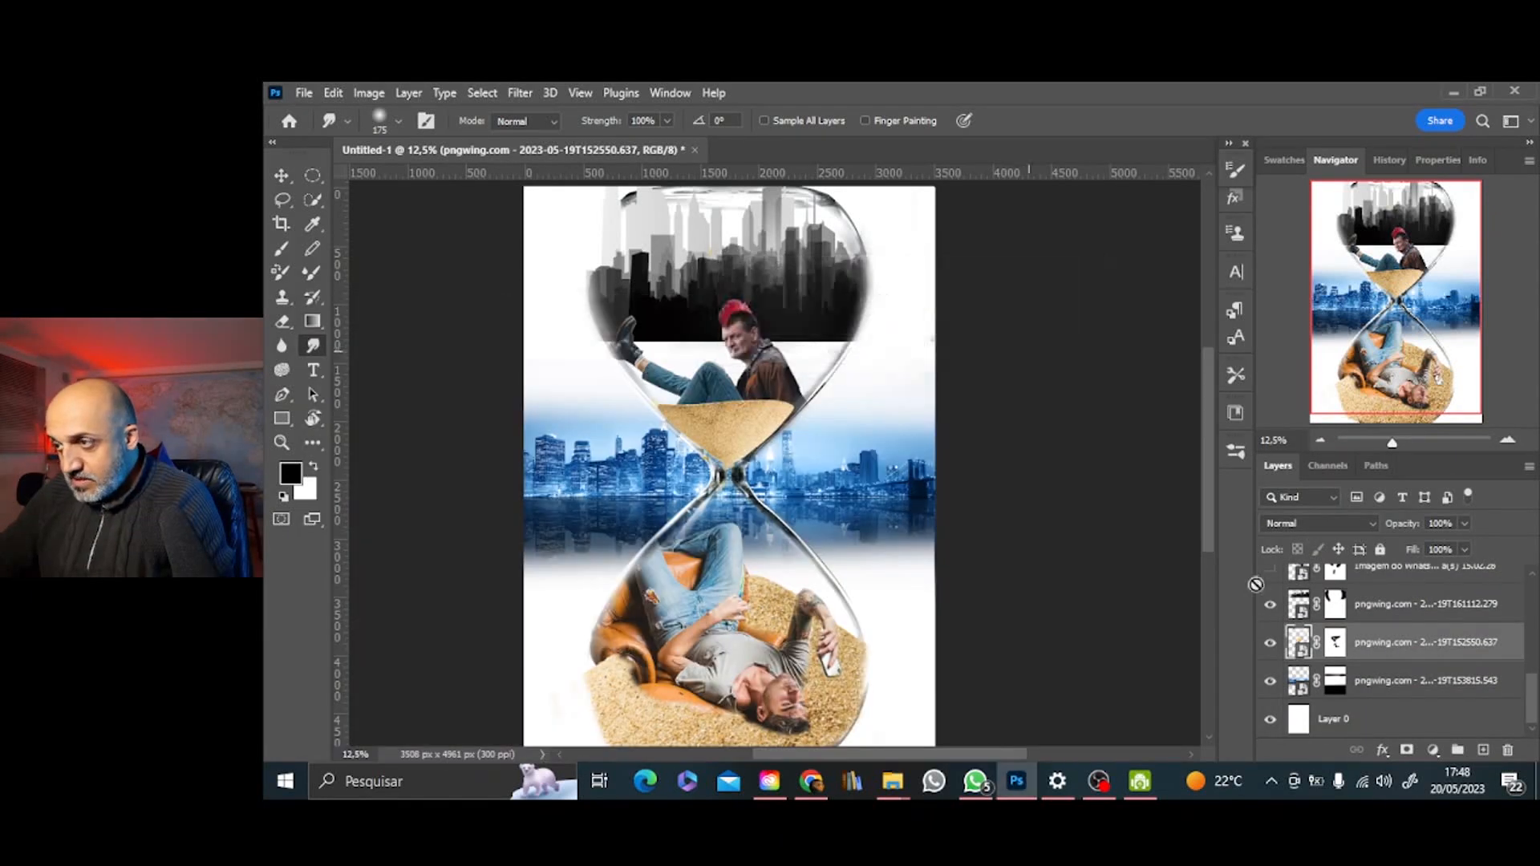
double_click(1397, 606)
click(1397, 684)
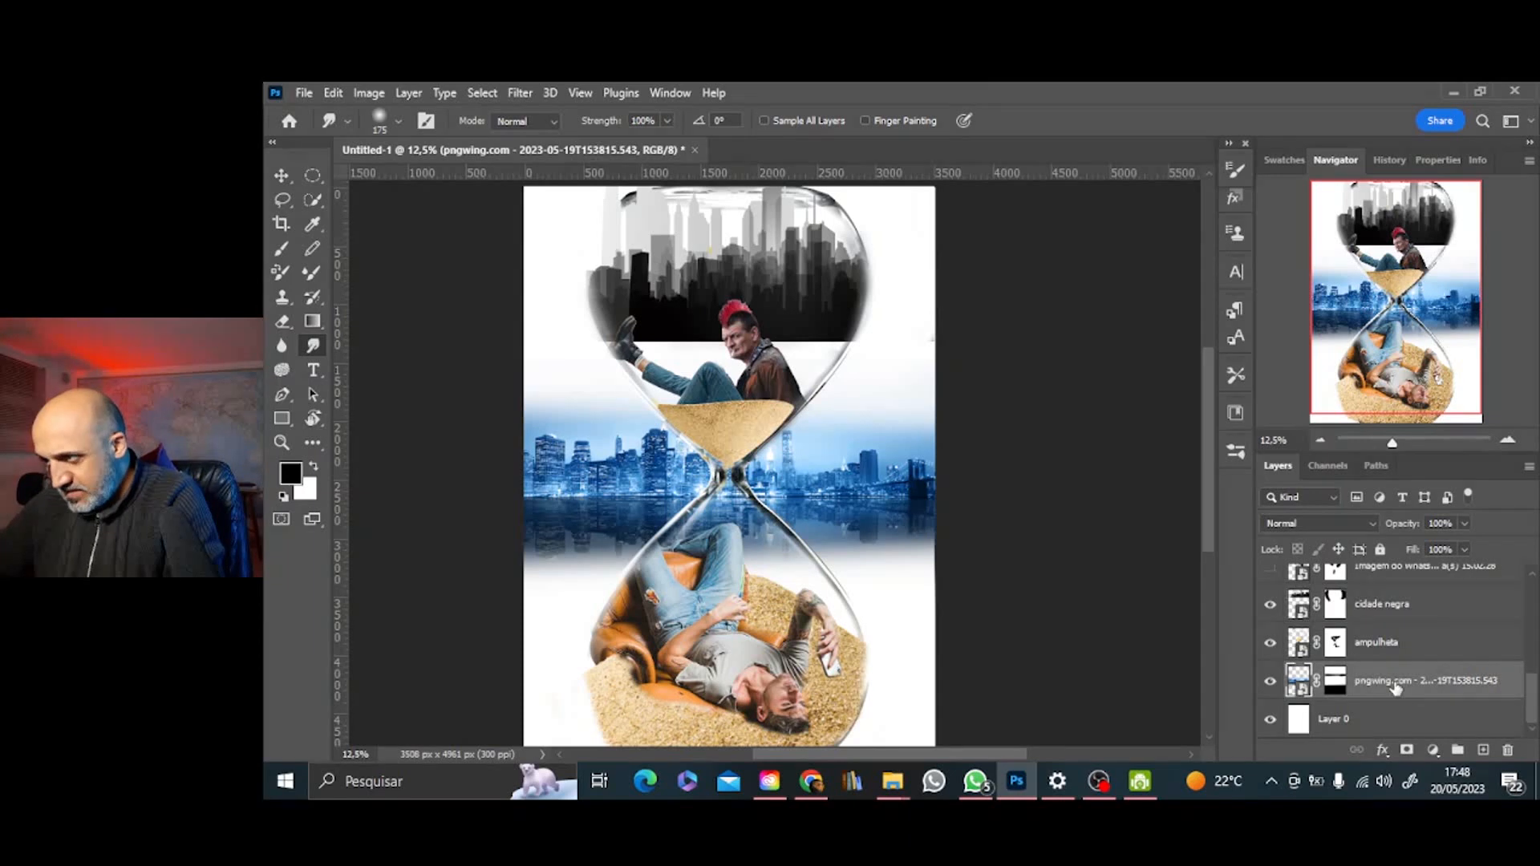
Rename the hidden mohawk man layer punk reserva and its visible copy punk
double_click(1439, 569)
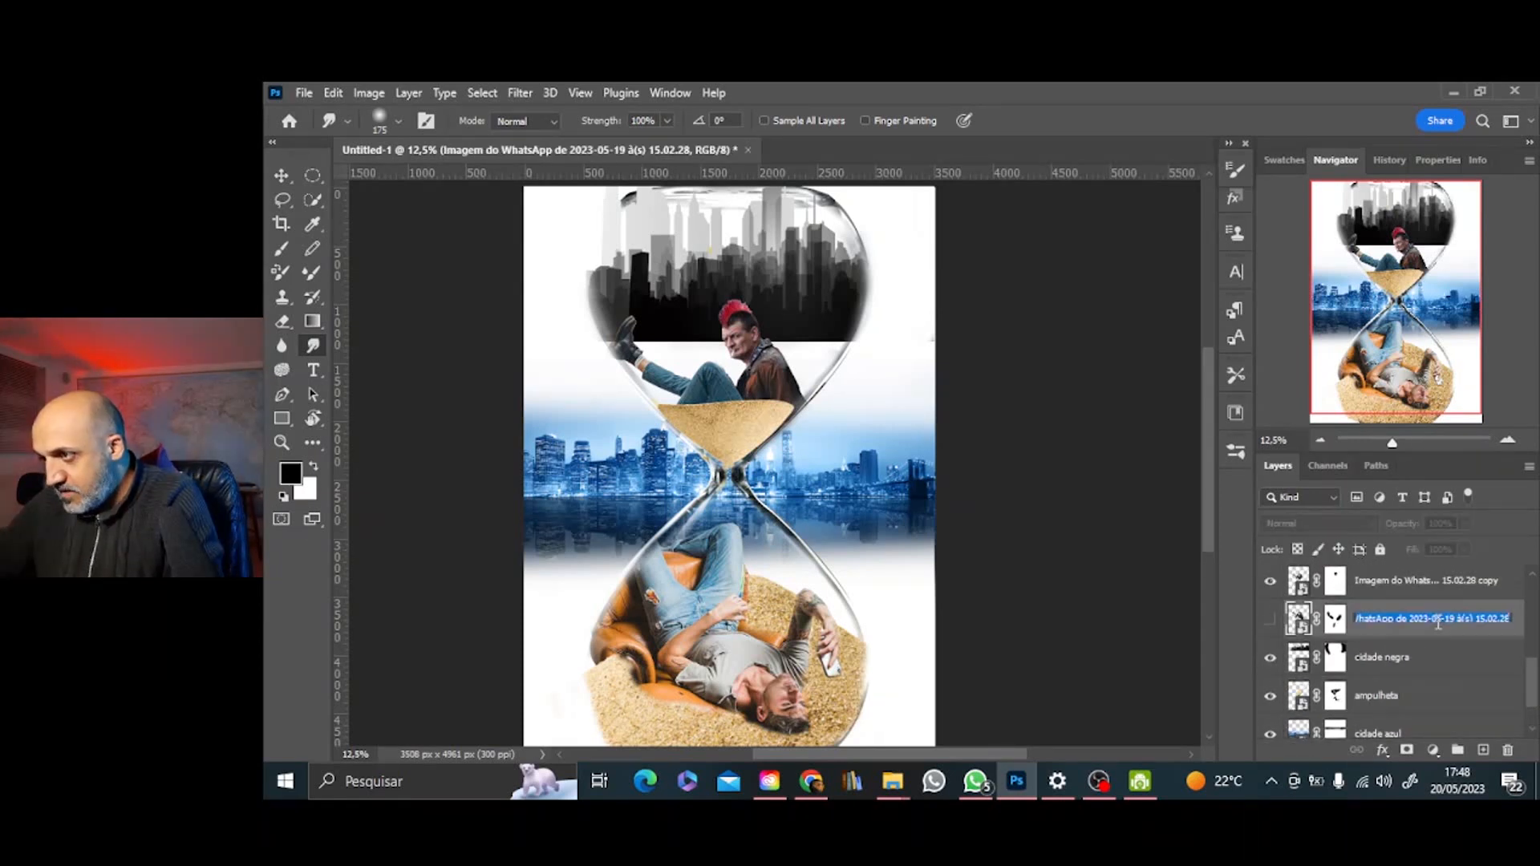
double_click(1438, 583)
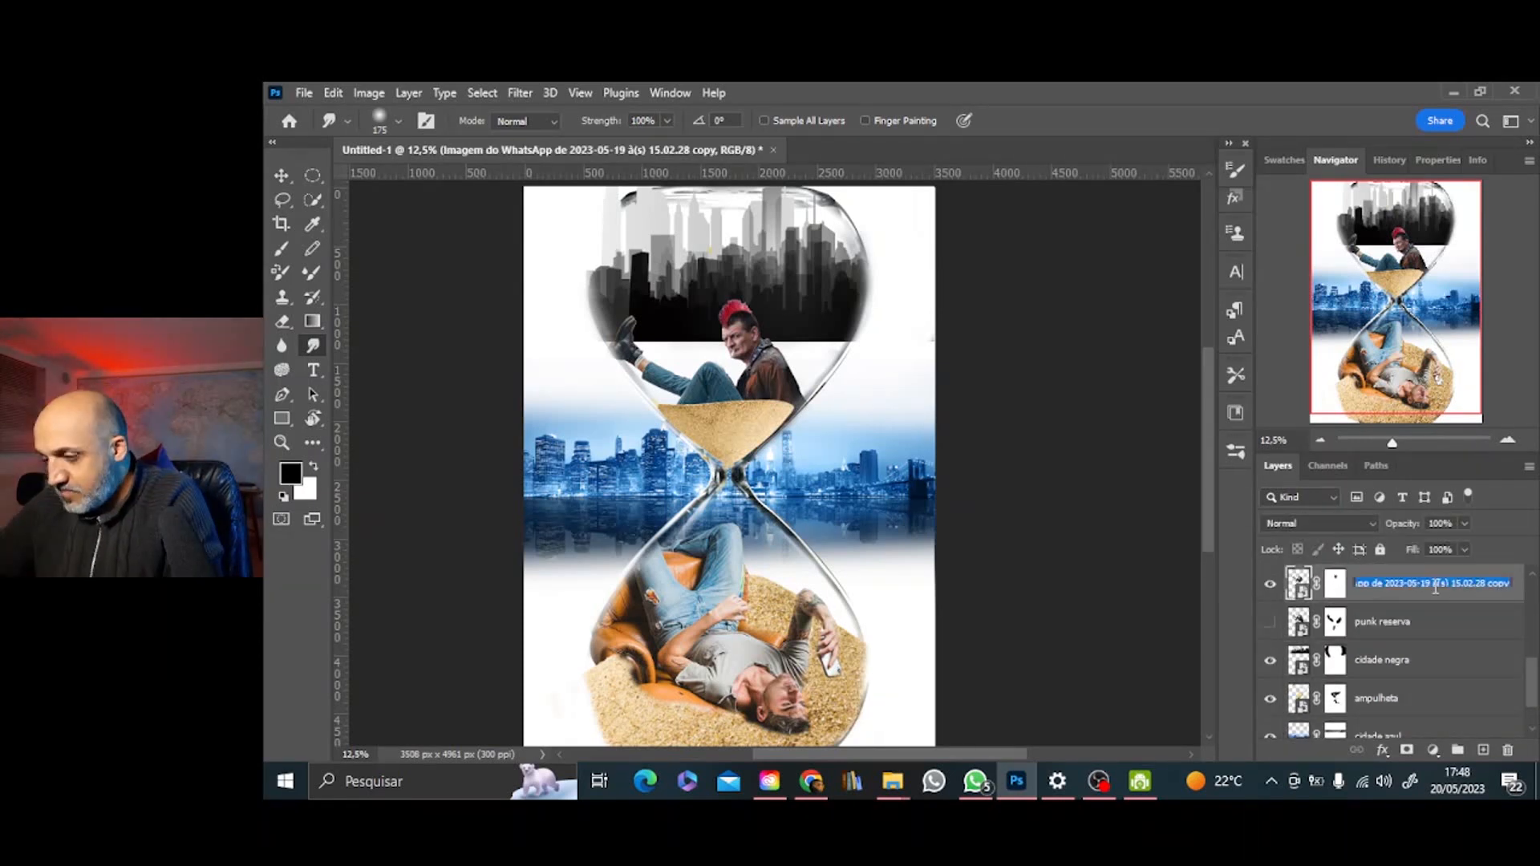
text(punk)
click(1434, 624)
Merge the punk layer with the masked ce99dde5994f1c1968d15a234ad805e2 layer directly above it
scroll(1436, 626, up, 2)
click(1437, 626)
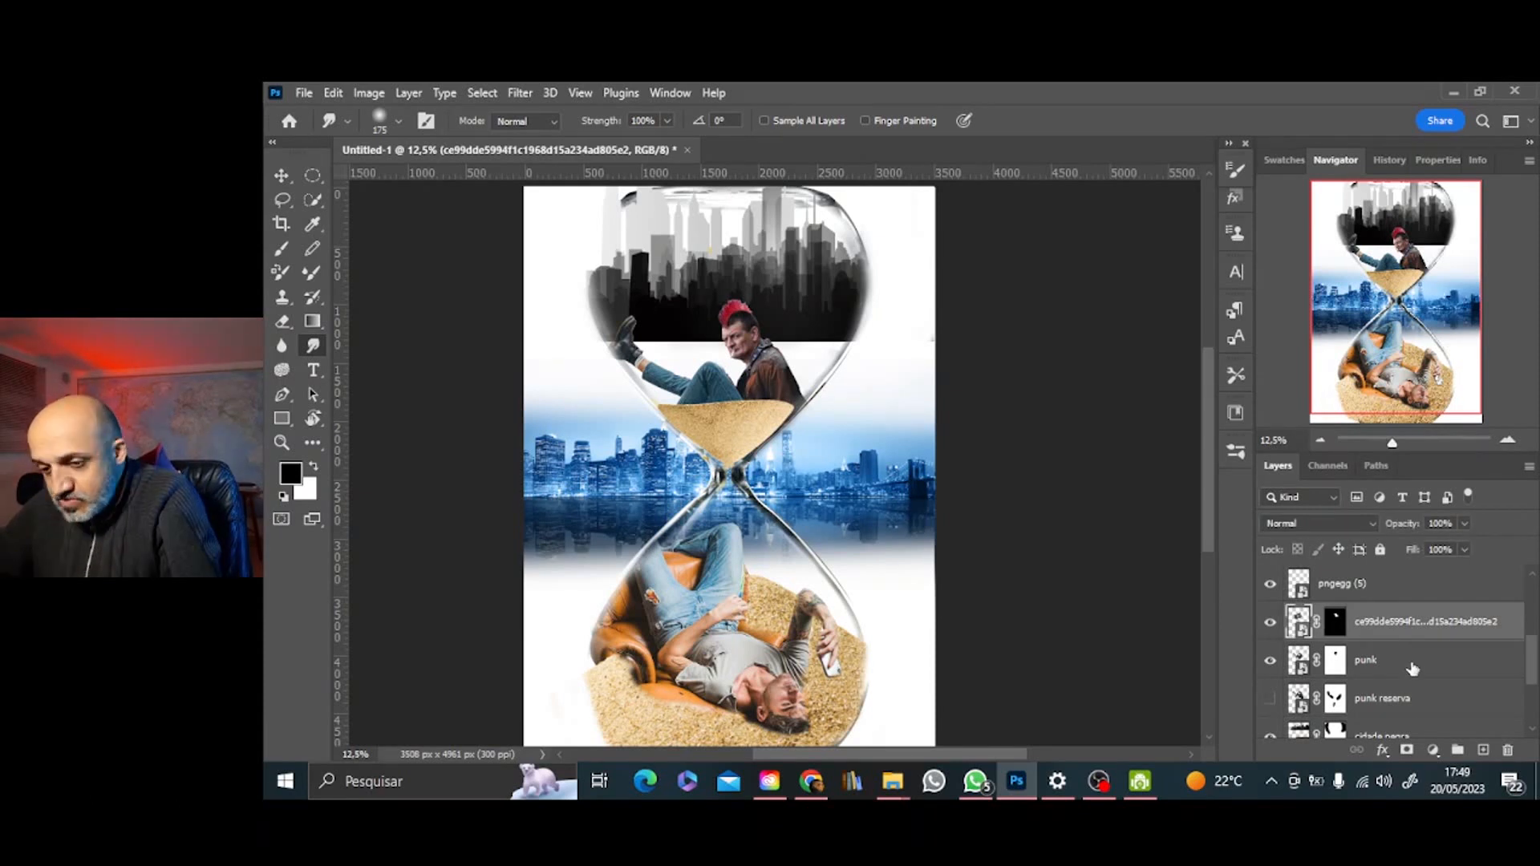
right_click(1413, 669)
click(1251, 700)
Scale the merged mohawk man to about 93.8%, rotate him about 2.8° and shift him slightly upward in the upper bulb
key(ctrl+t)
mouse_move(839, 296)
mouse_down()
mouse_move(773, 339)
mouse_move(824, 308)
mouse_up()
drag(701, 348, 696, 335)
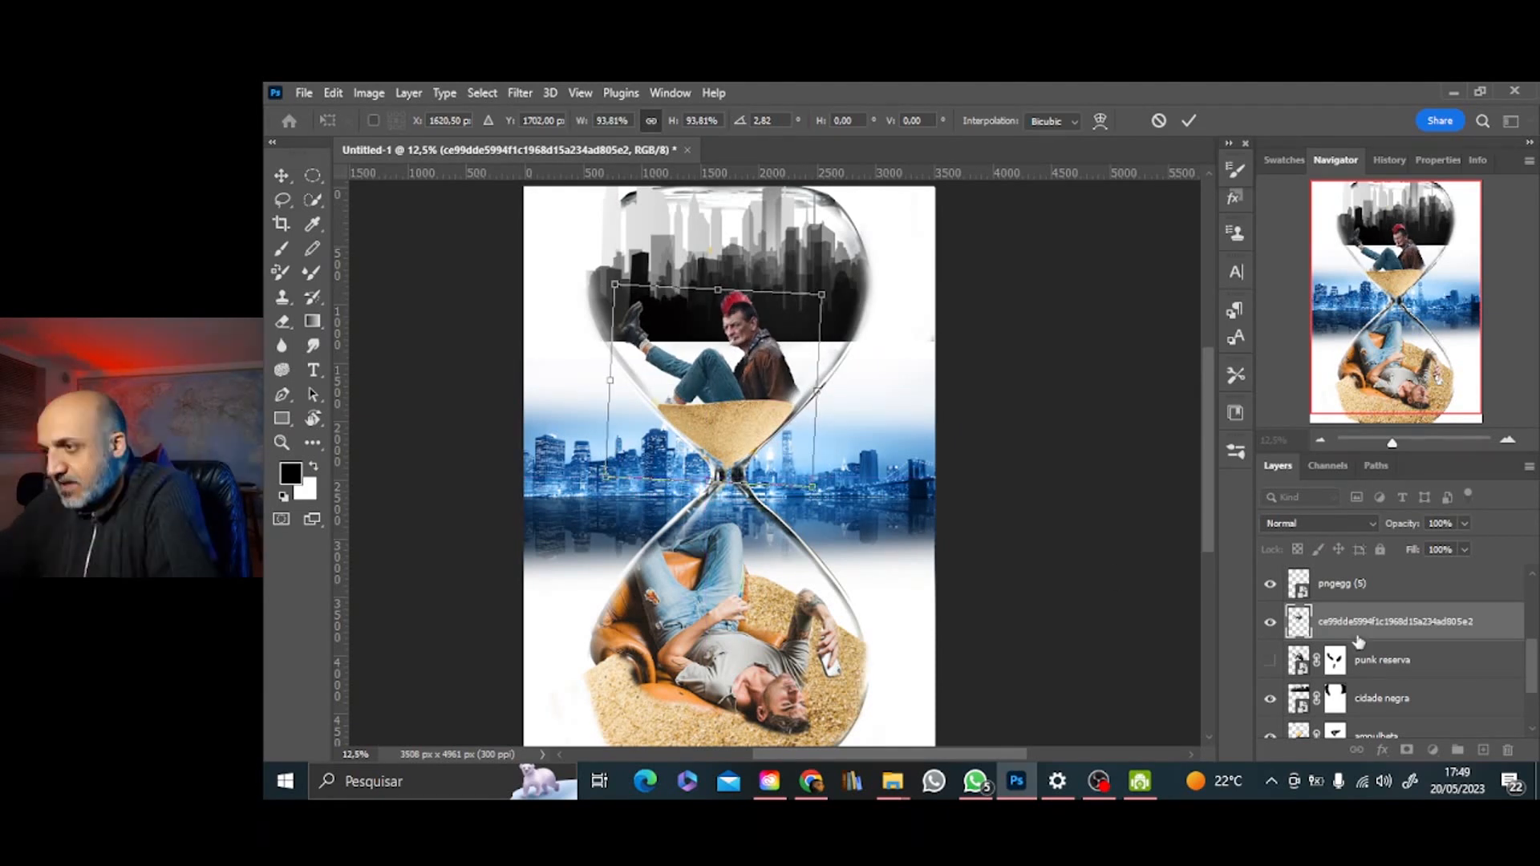
Apply the transformation and rename the merged mohawk man layer punk
click(1274, 591)
scroll(1380, 592, up, 1)
click(1410, 654)
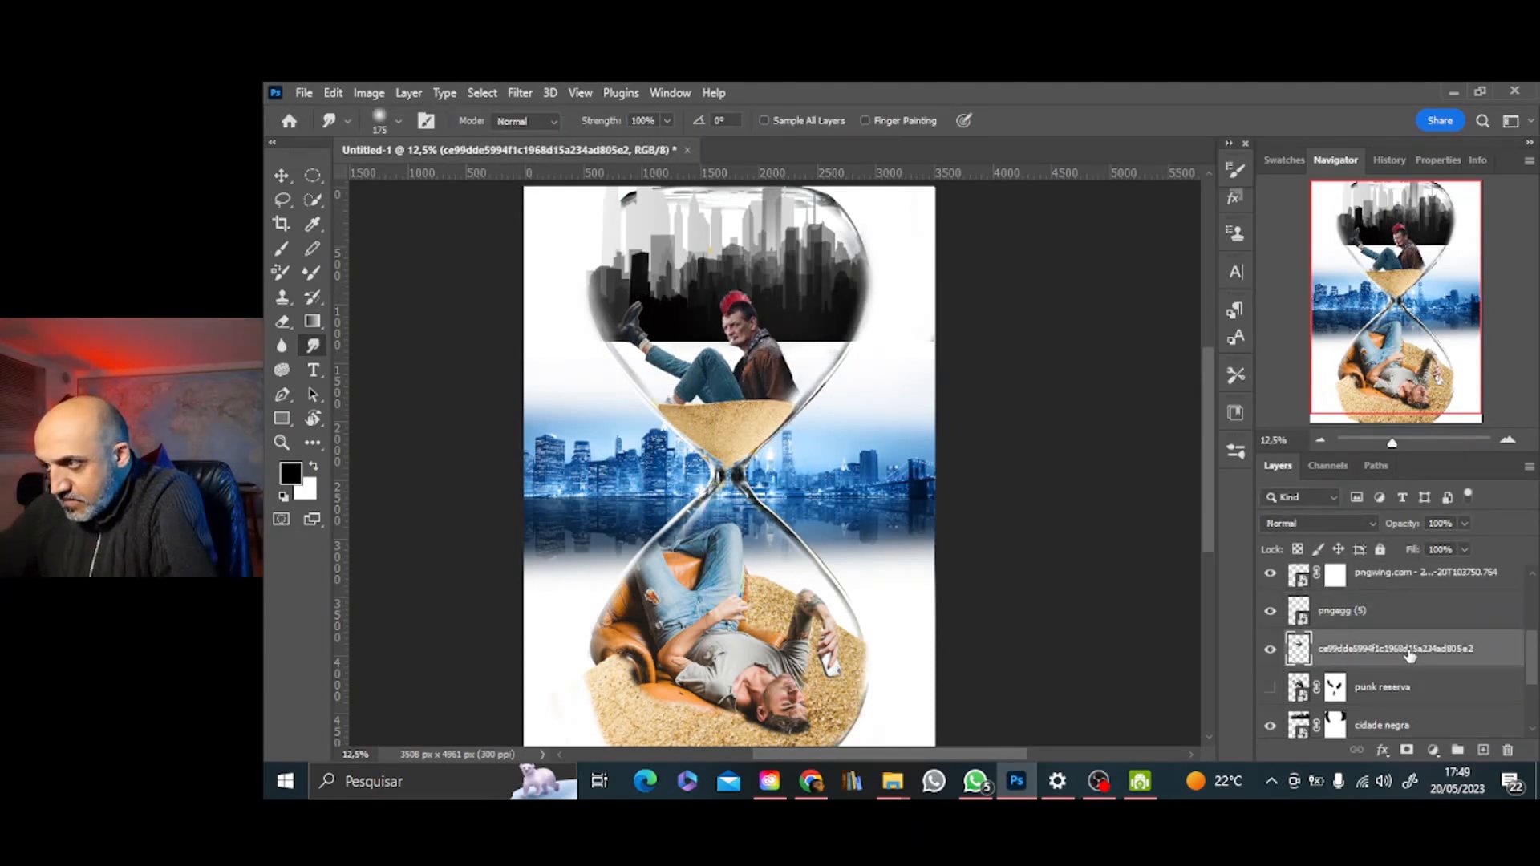
text(punk)
Identify the two sand layers by toggling visibility, and rename the bottom bulb's sand areia down and the upper bulb's sand areia up
click(1428, 581)
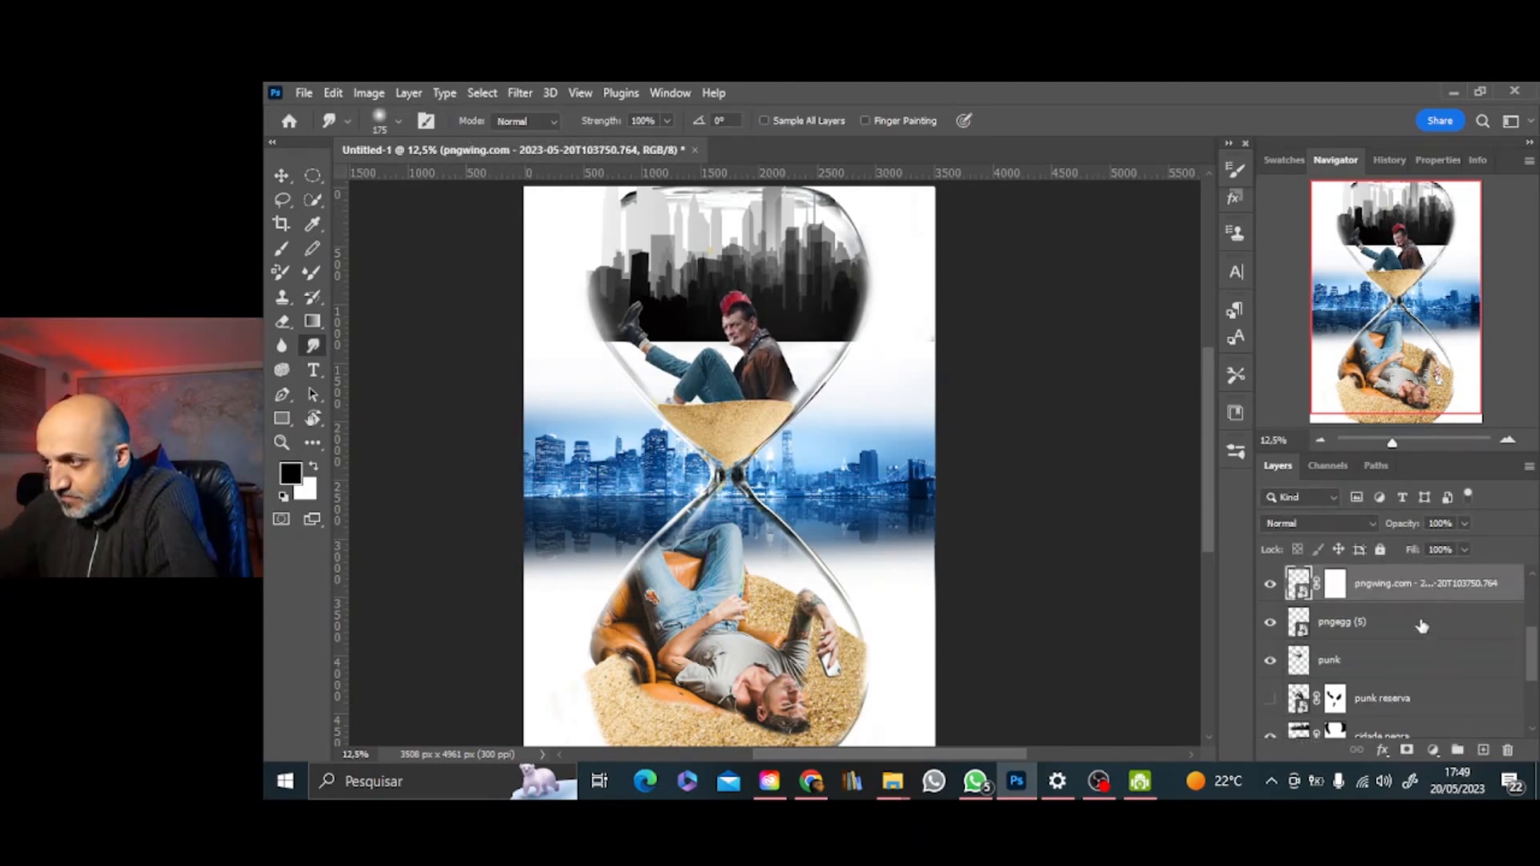
click(1356, 623)
scroll(1482, 639, up, 2)
click(1274, 607)
click(1274, 606)
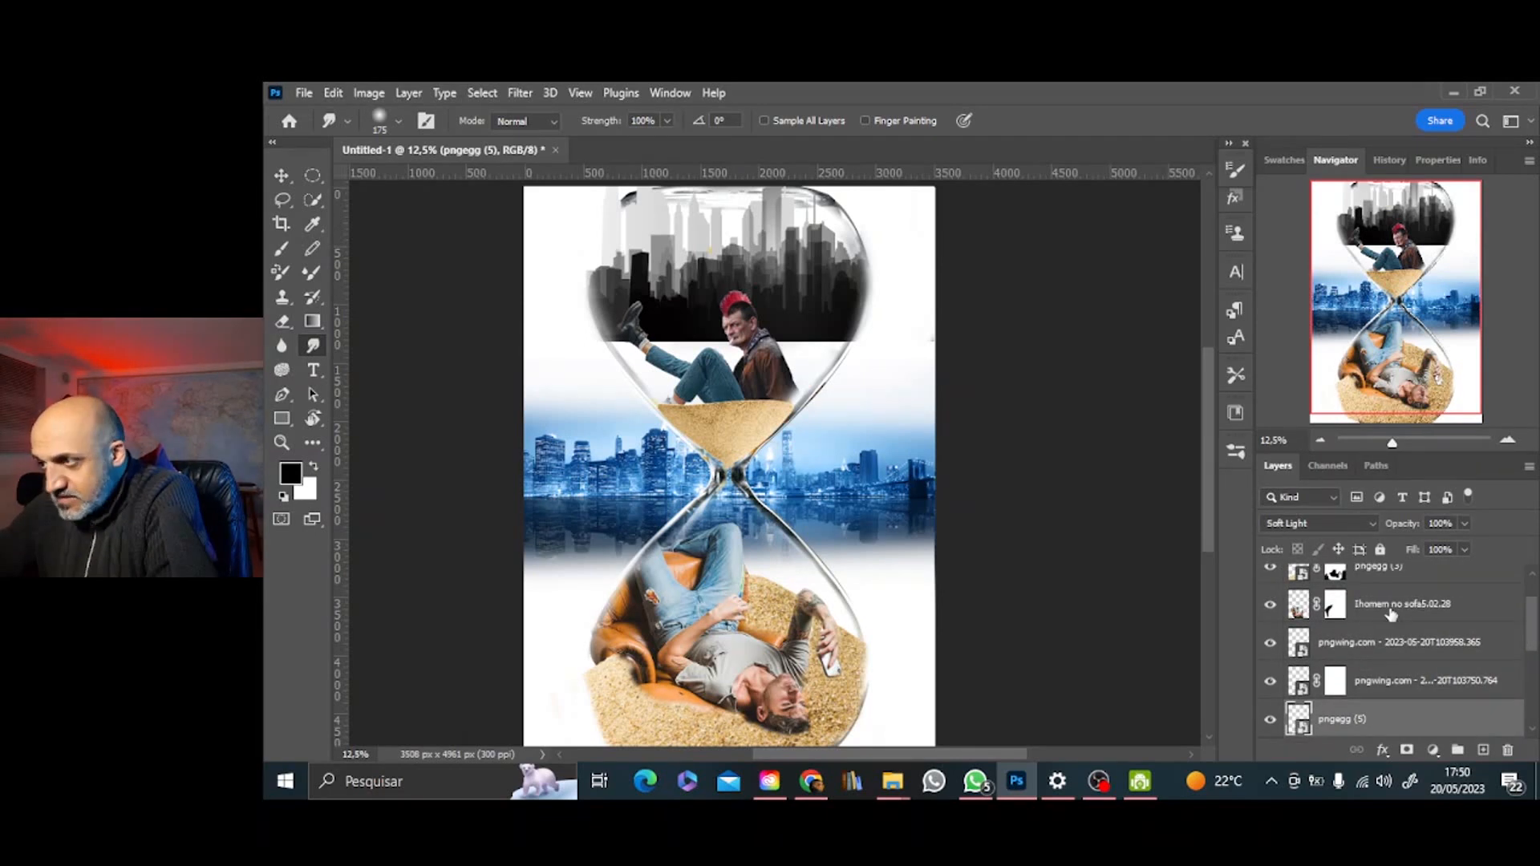
click(1394, 611)
scroll(1497, 604, up, 2)
click(1271, 622)
click(1274, 625)
double_click(1378, 622)
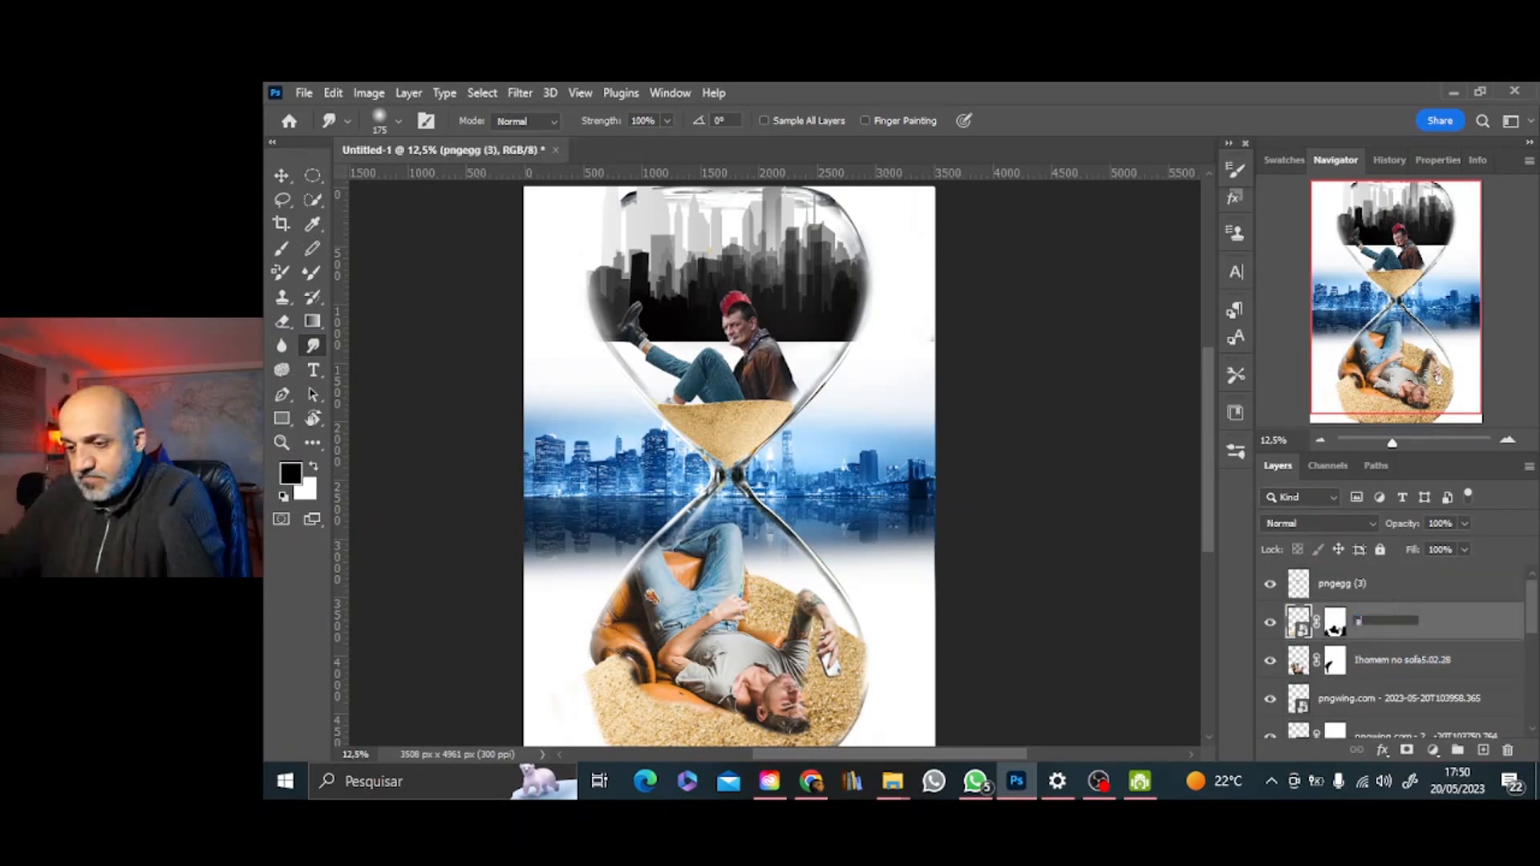
text(areia down)
double_click(1356, 584)
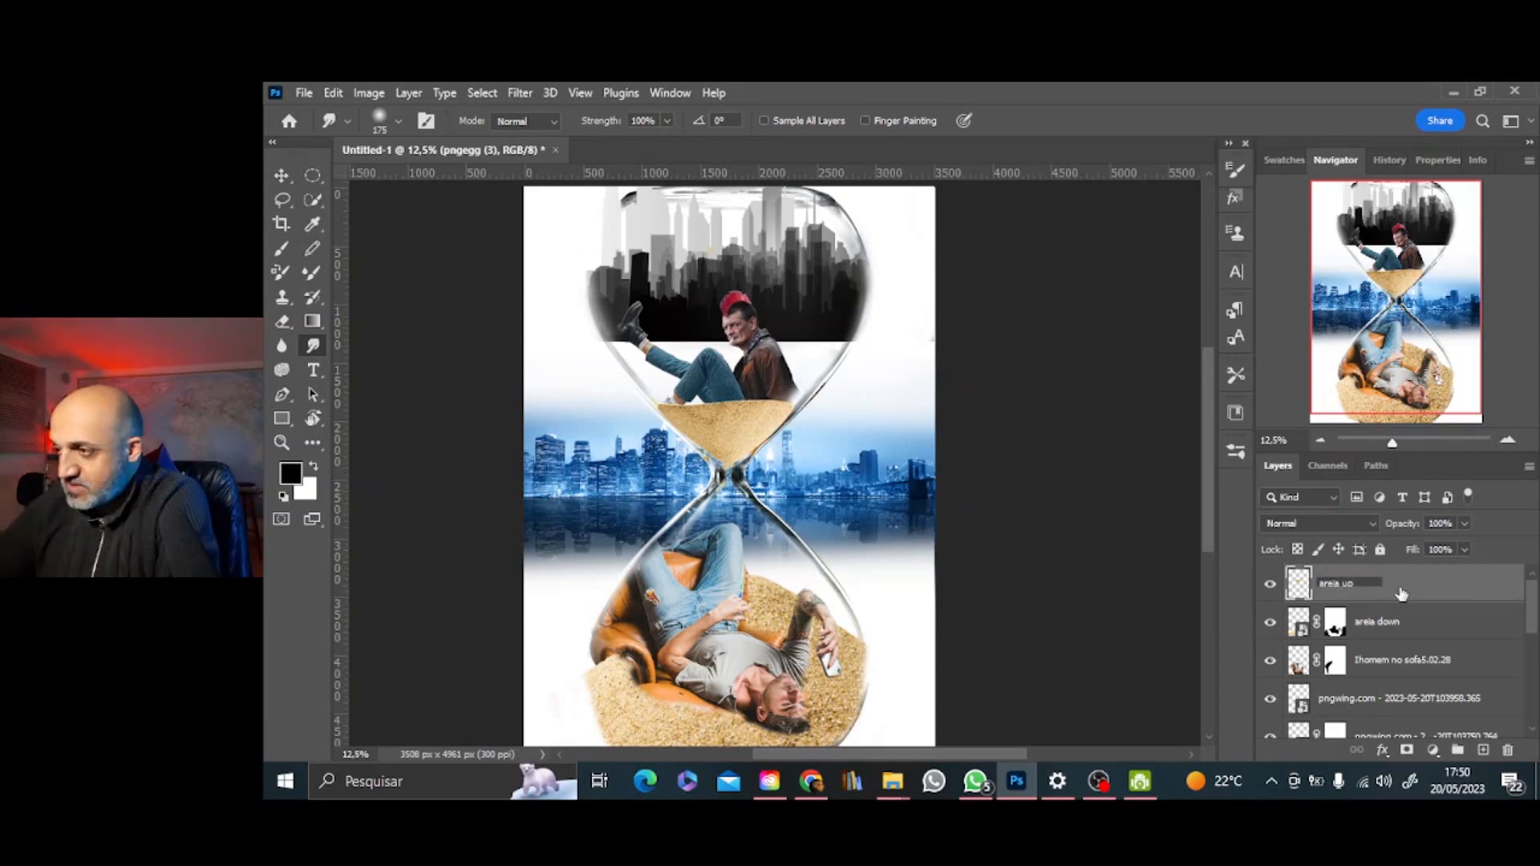
Add a layer mask to areia up and brush away the sand covering the mohawk man's foot, thighs and jacket
click(1407, 751)
key(b)
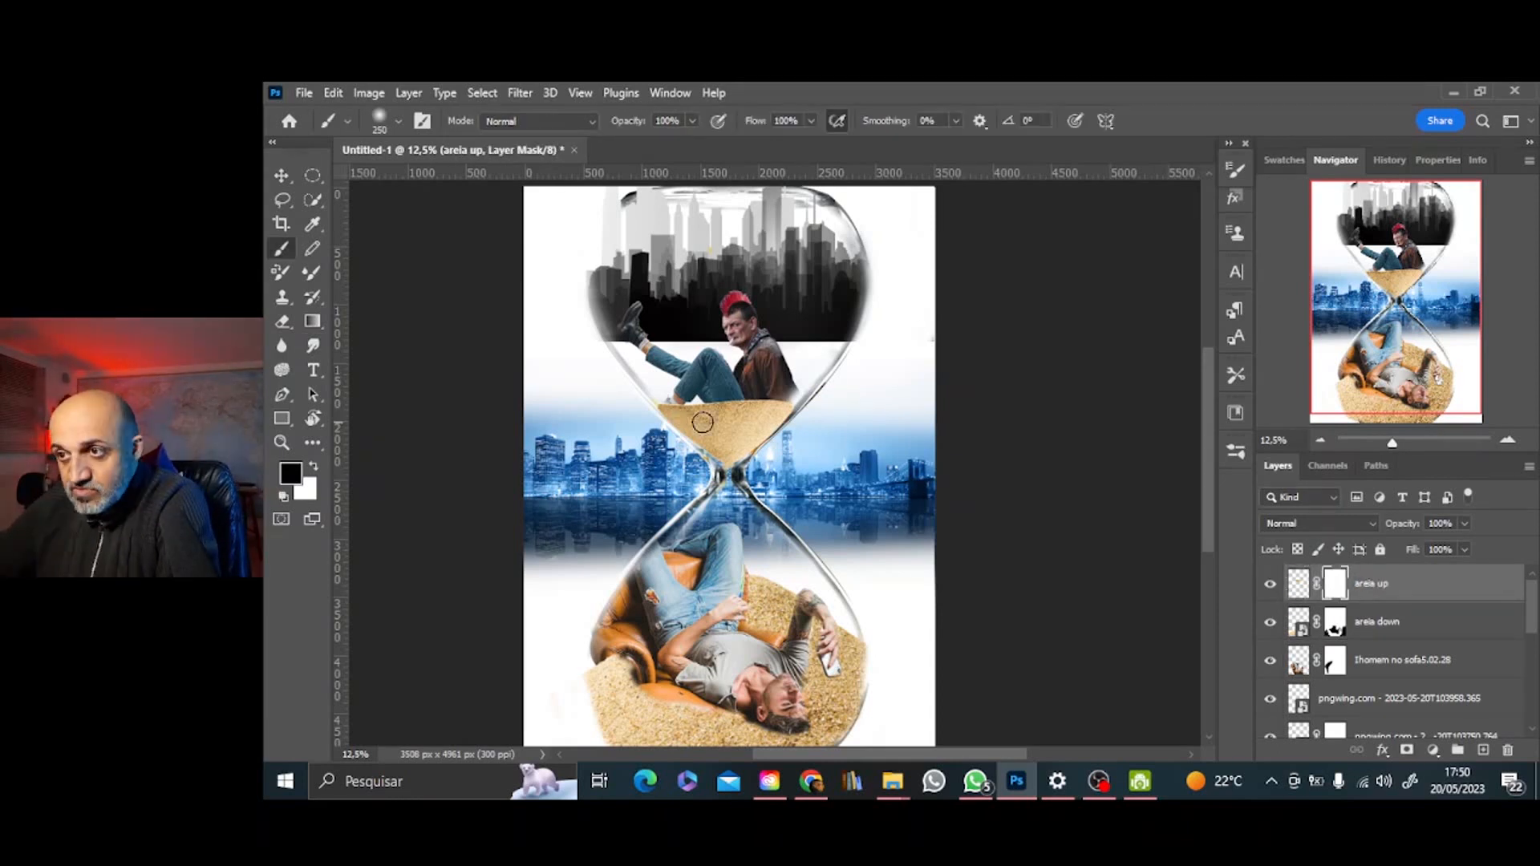
click(1508, 442)
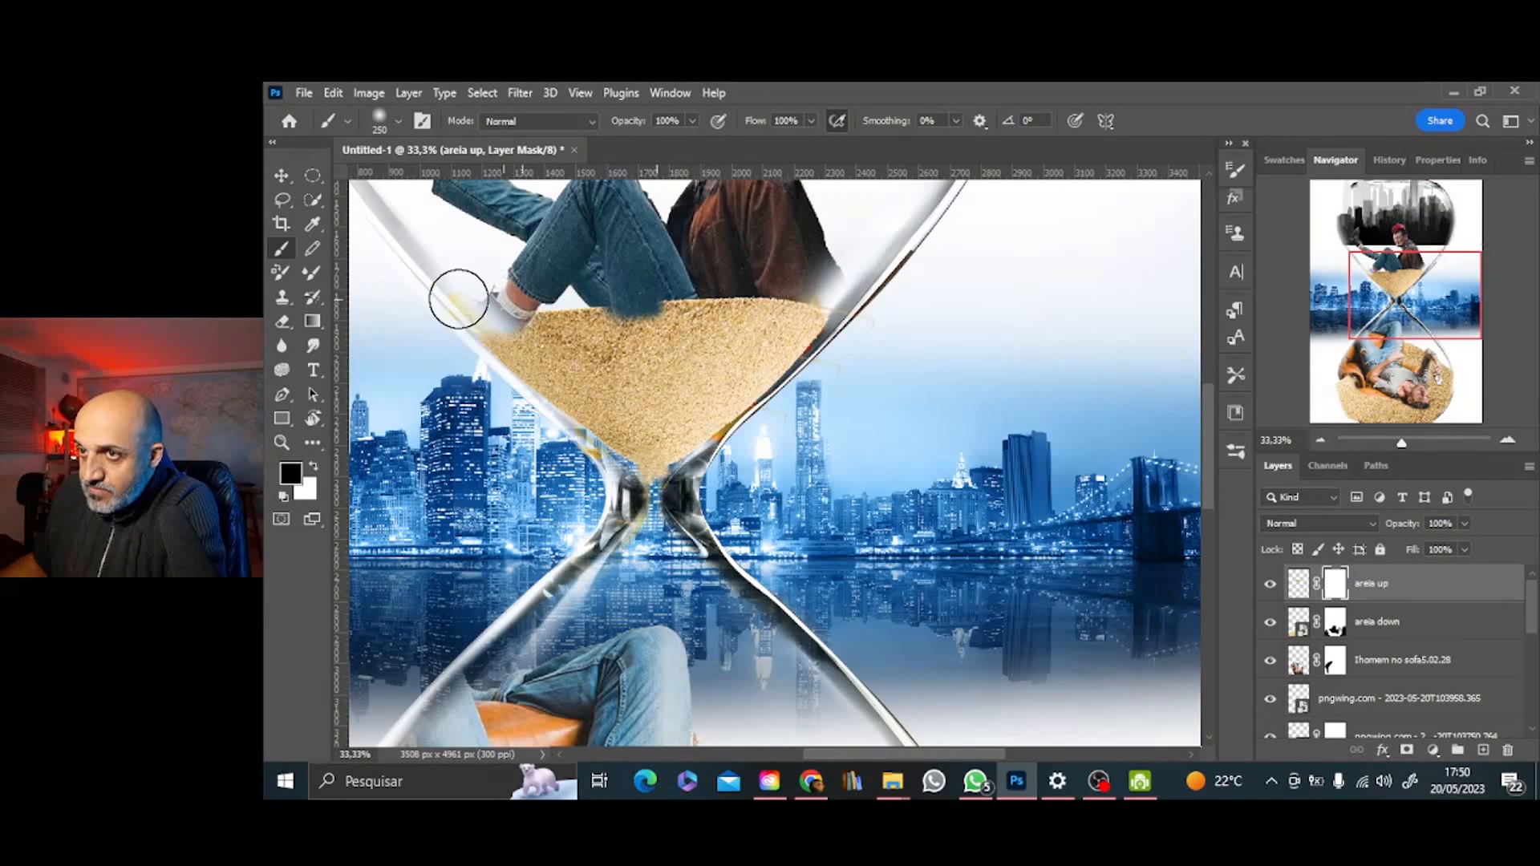
mouse_move(663, 299)
mouse_down()
mouse_move(639, 316)
mouse_move(754, 321)
mouse_up()
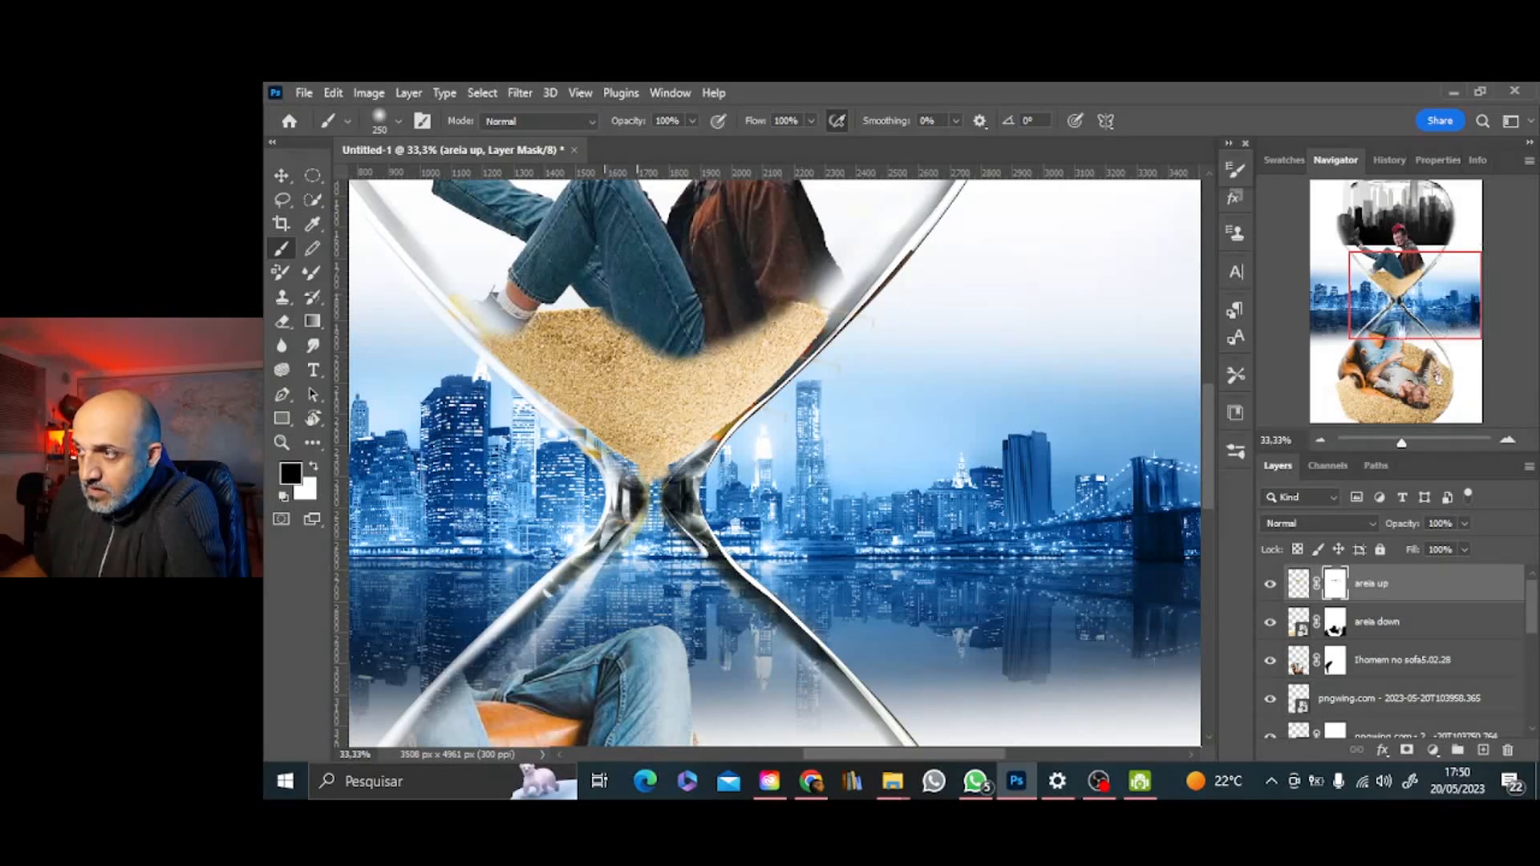
drag(1466, 286, 1467, 265)
drag(816, 429, 747, 458)
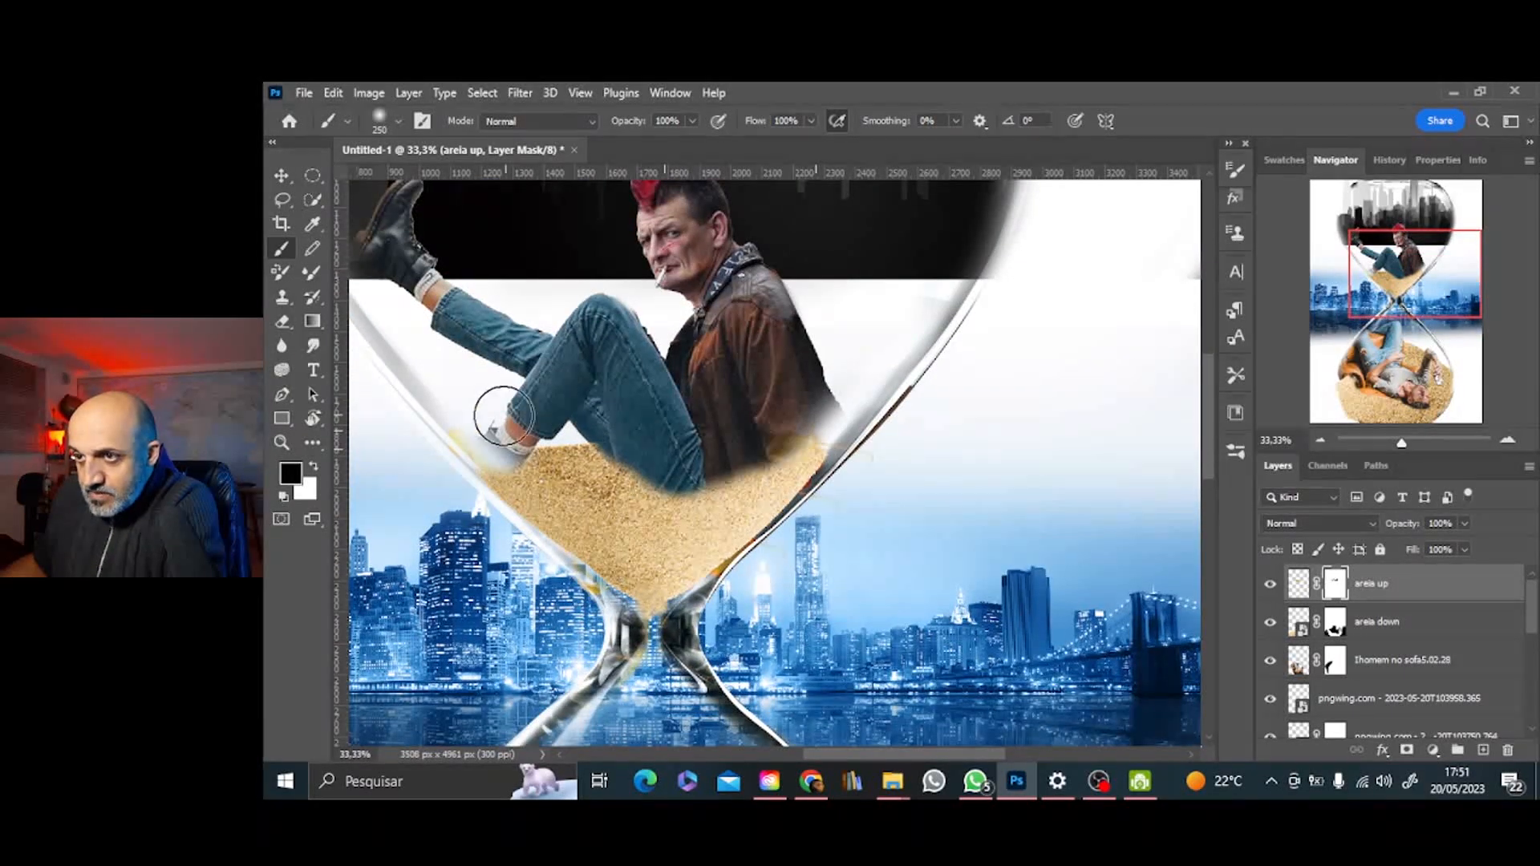
click(1320, 440)
click(1320, 441)
click(1321, 440)
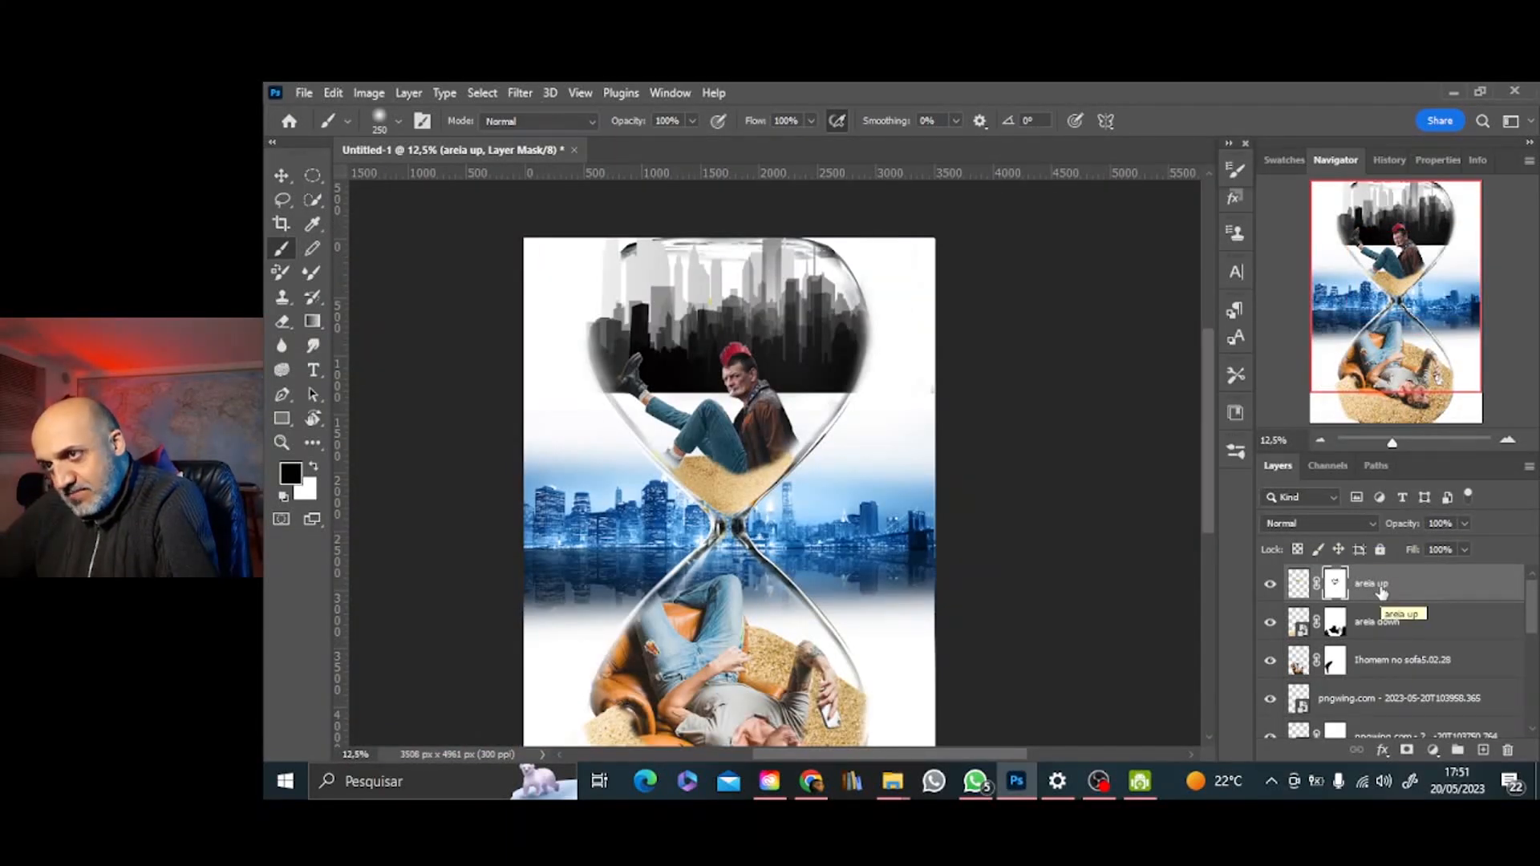
Create a new layer above cidade azul and set the brush to 49% opacity, 41% flow and size 600
scroll(1434, 648, down, 6)
click(1441, 649)
click(1452, 687)
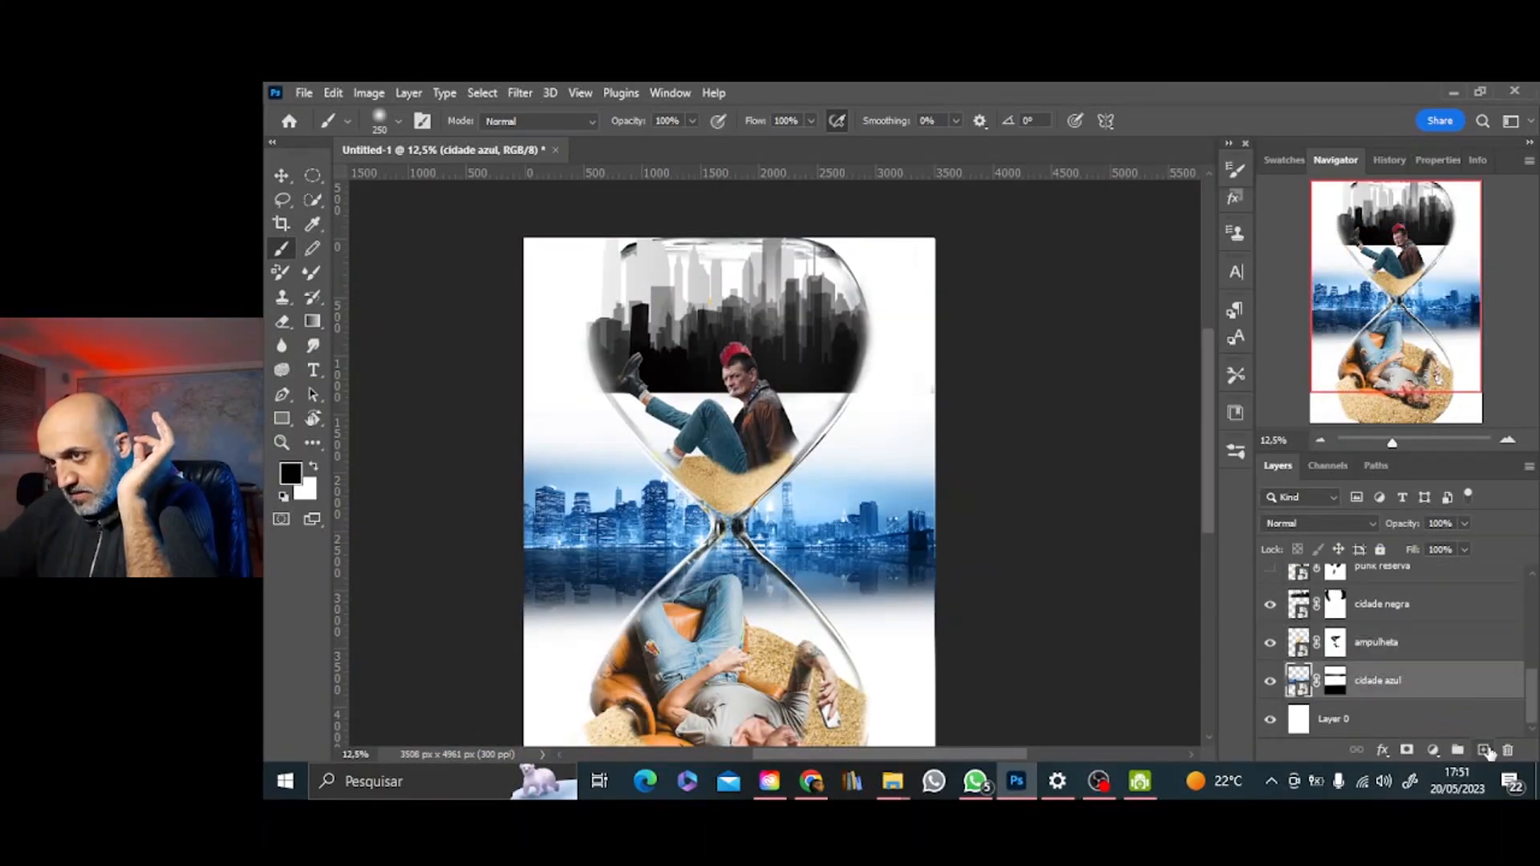
click(1485, 750)
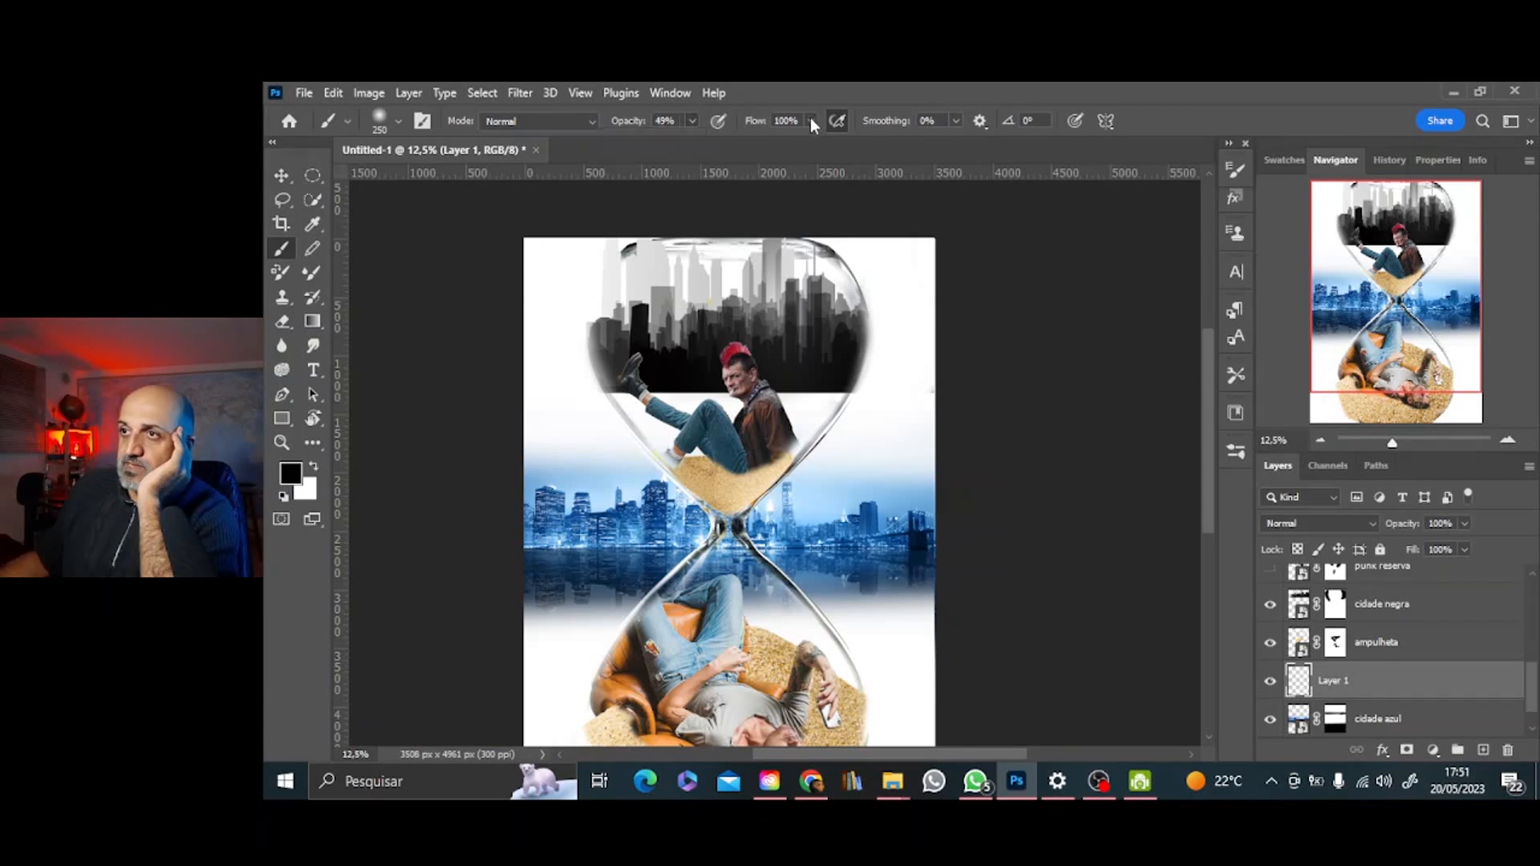
Convert the masked cidade negra layer to a smart object
scroll(1508, 658, up, 3)
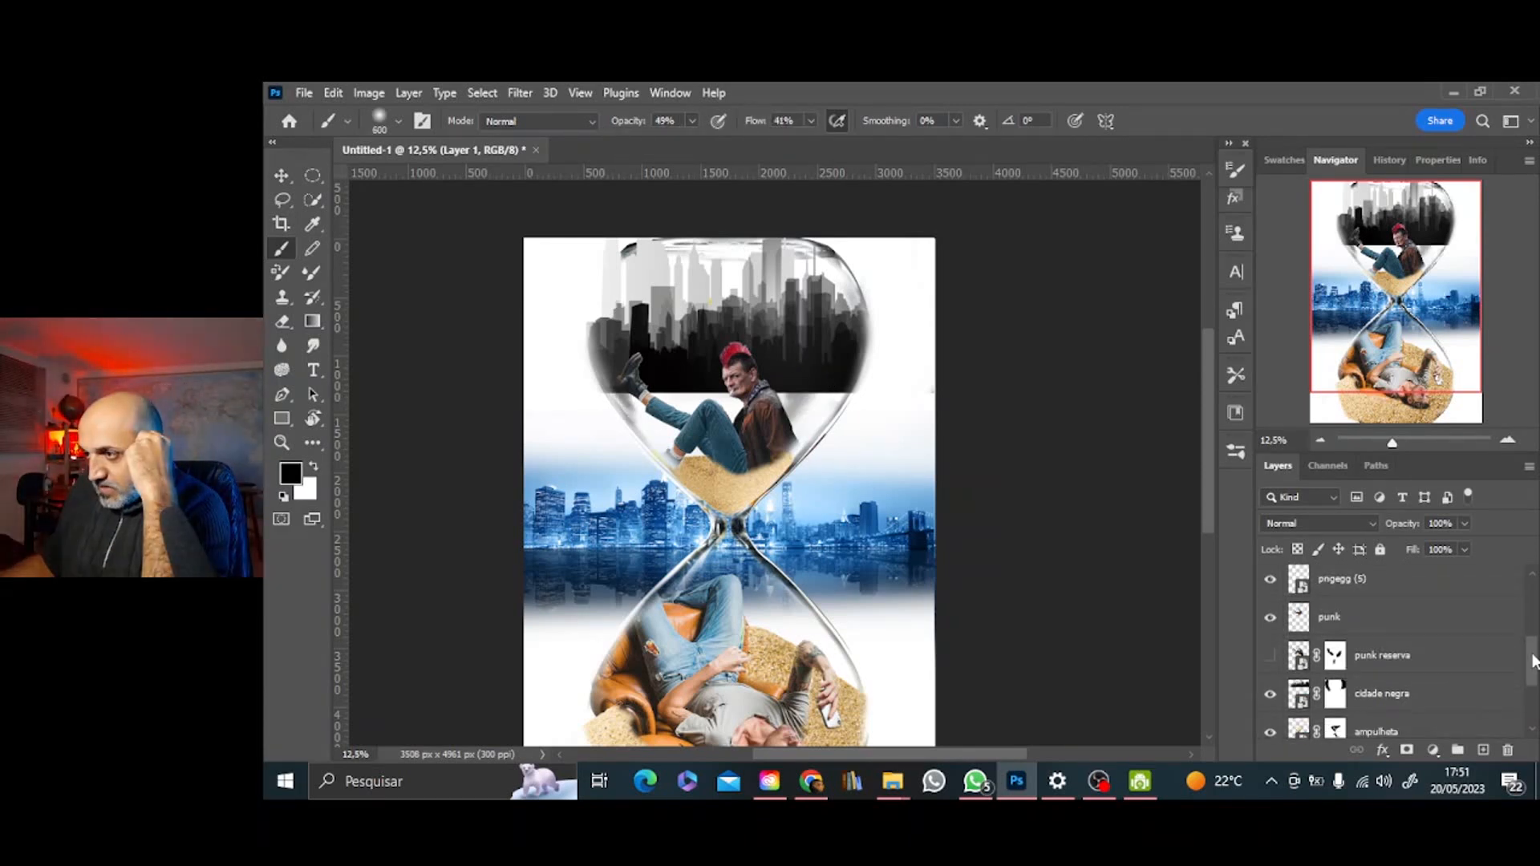
click(1396, 701)
right_click(1396, 700)
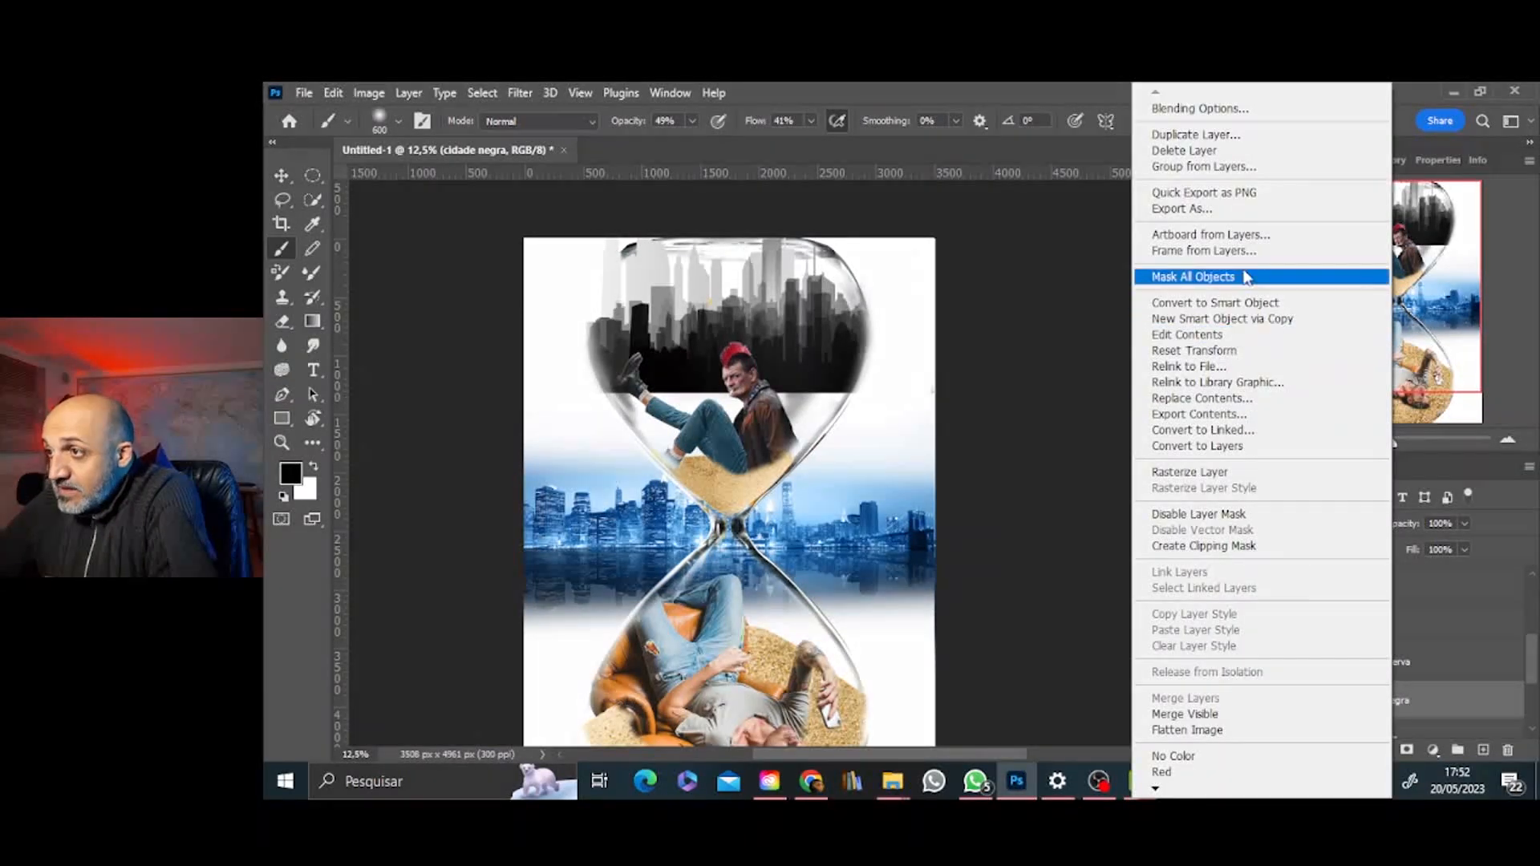
click(1271, 303)
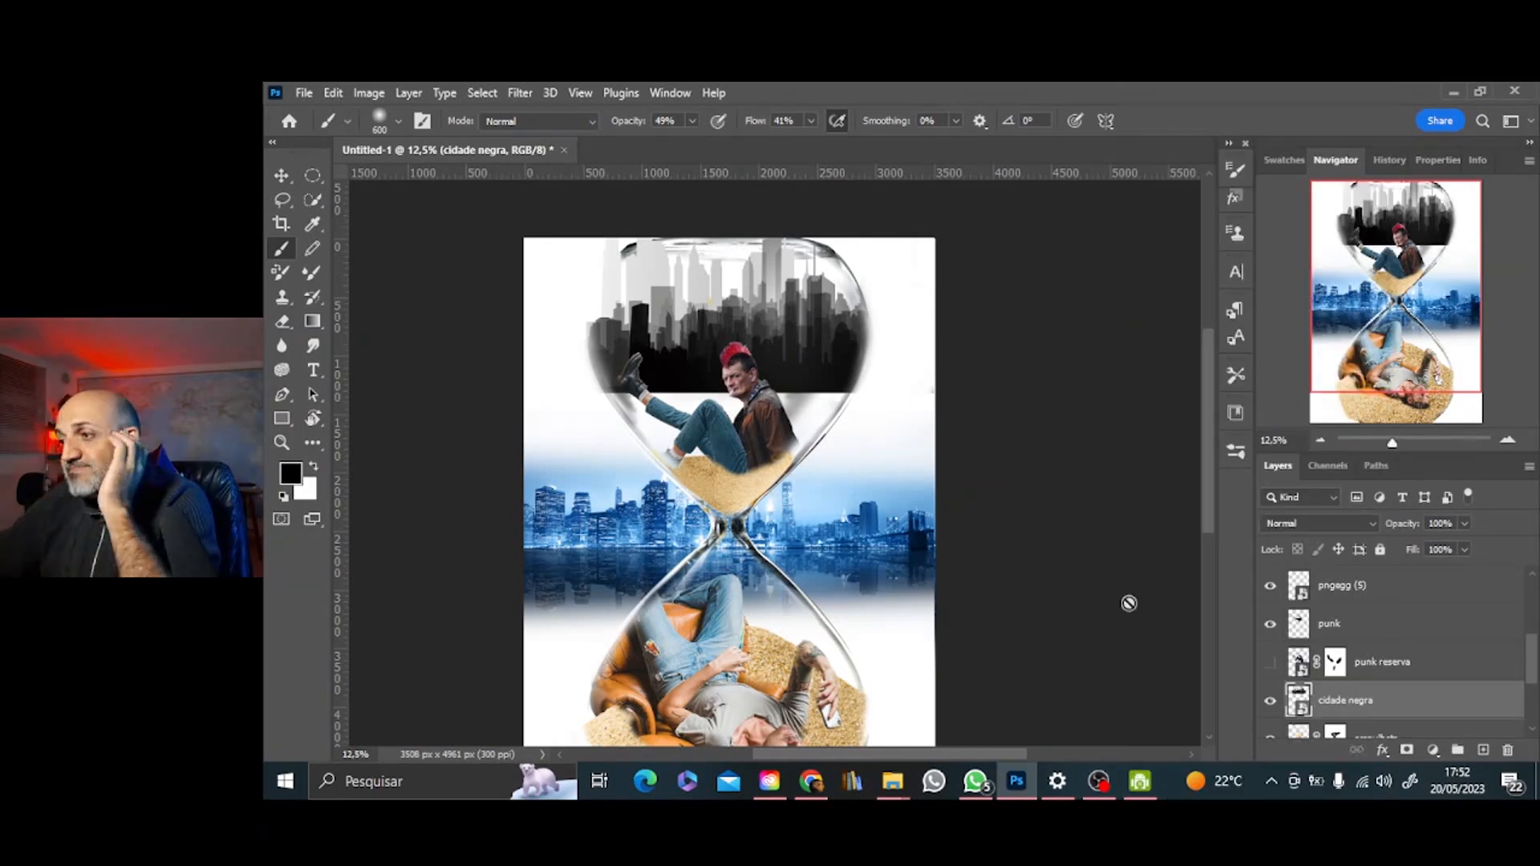
Try painting the gap under the black skyline near the mohawk man's legs with the Kyle's Drawing Box - Happy HB brush at 90 px
click(313, 345)
click(1508, 440)
click(1508, 440)
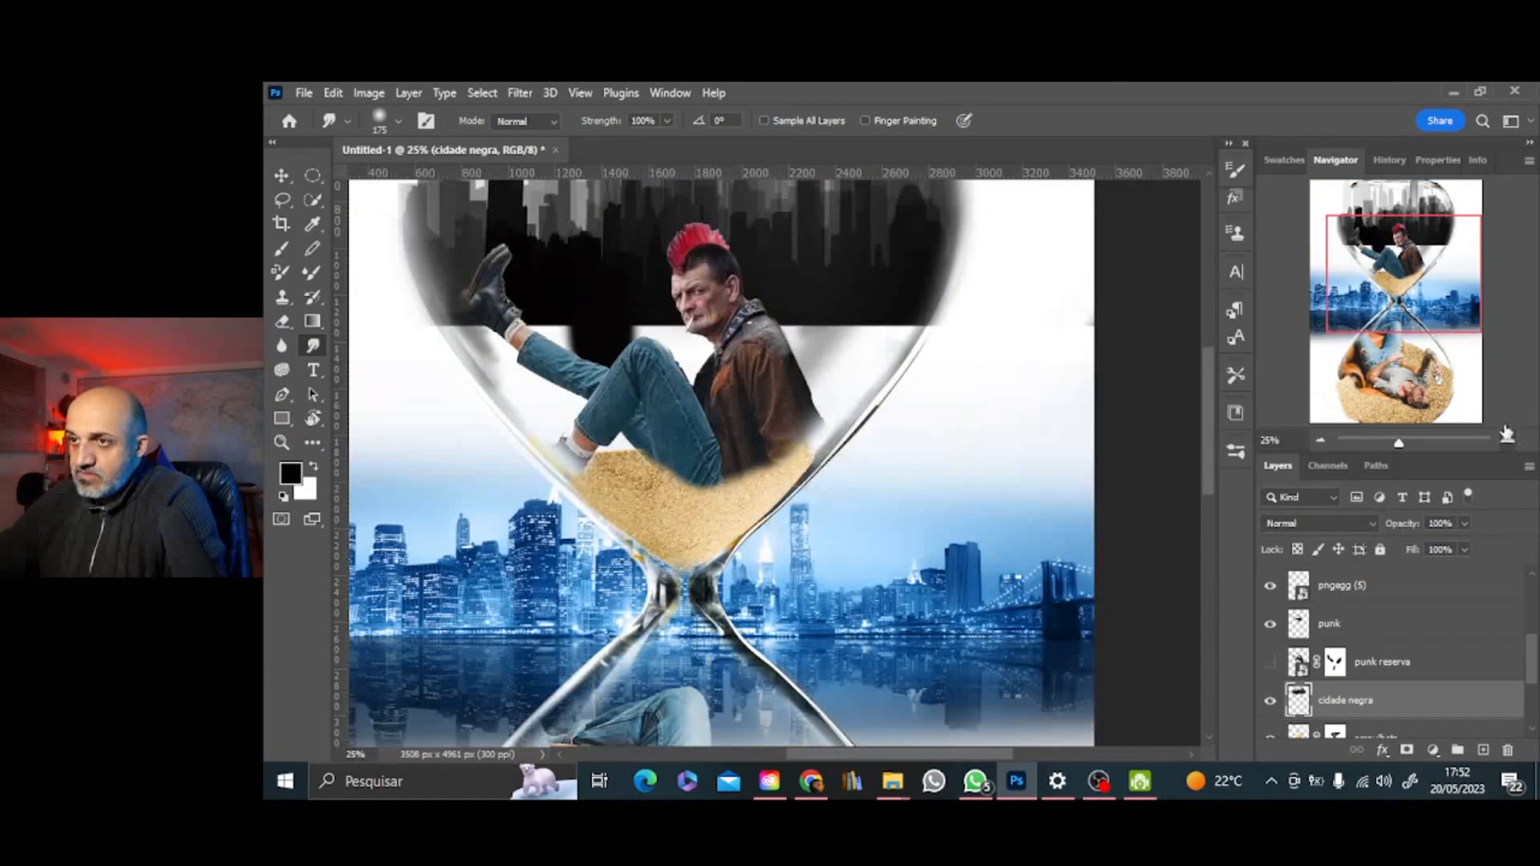
click(1398, 254)
click(282, 369)
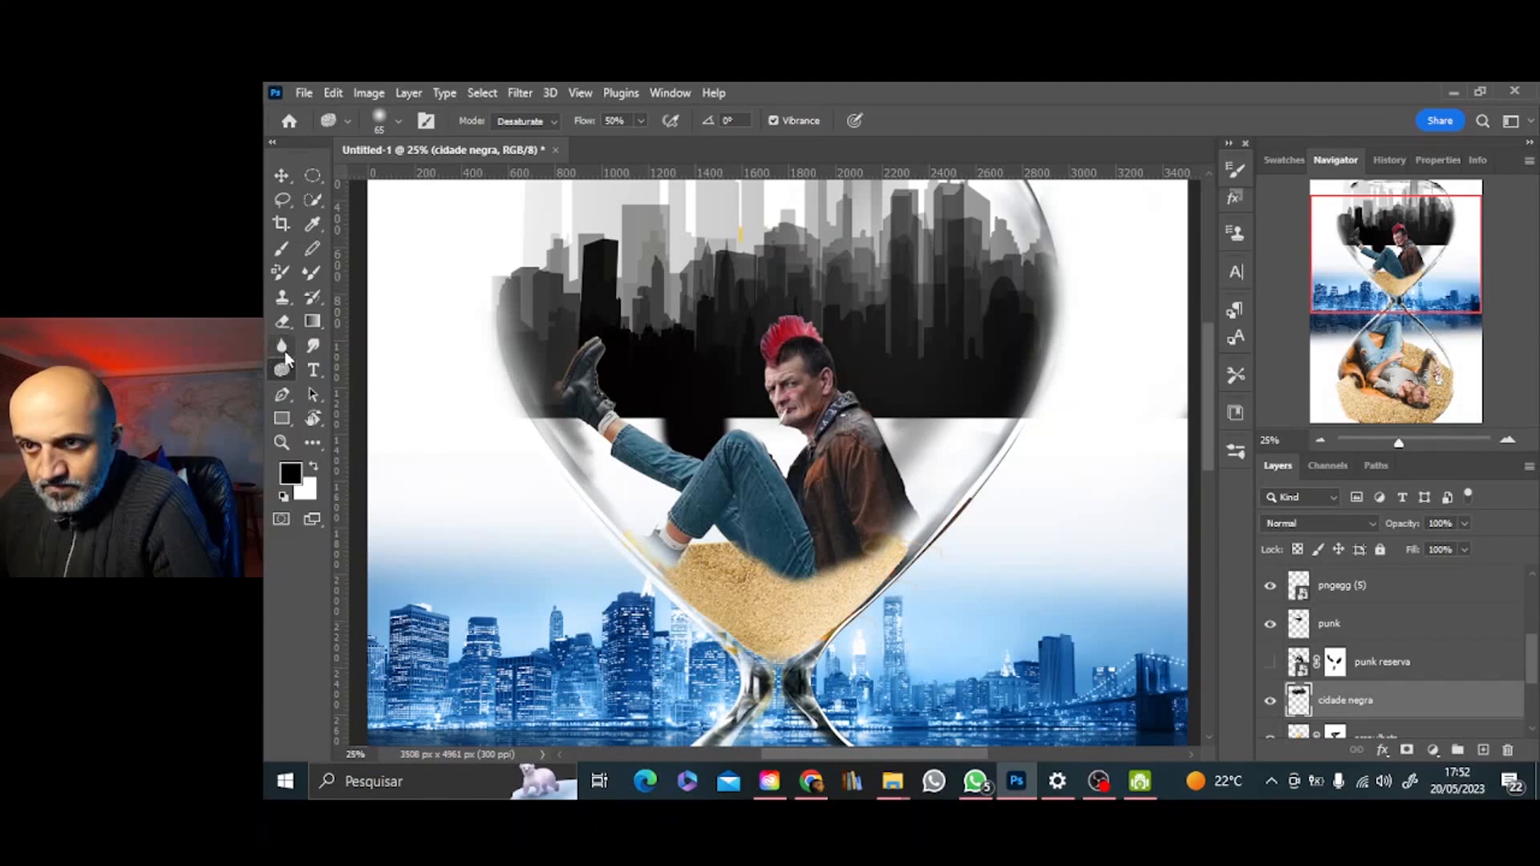
click(313, 346)
click(399, 121)
click(1237, 452)
scroll(1101, 622, down, 1)
click(1099, 658)
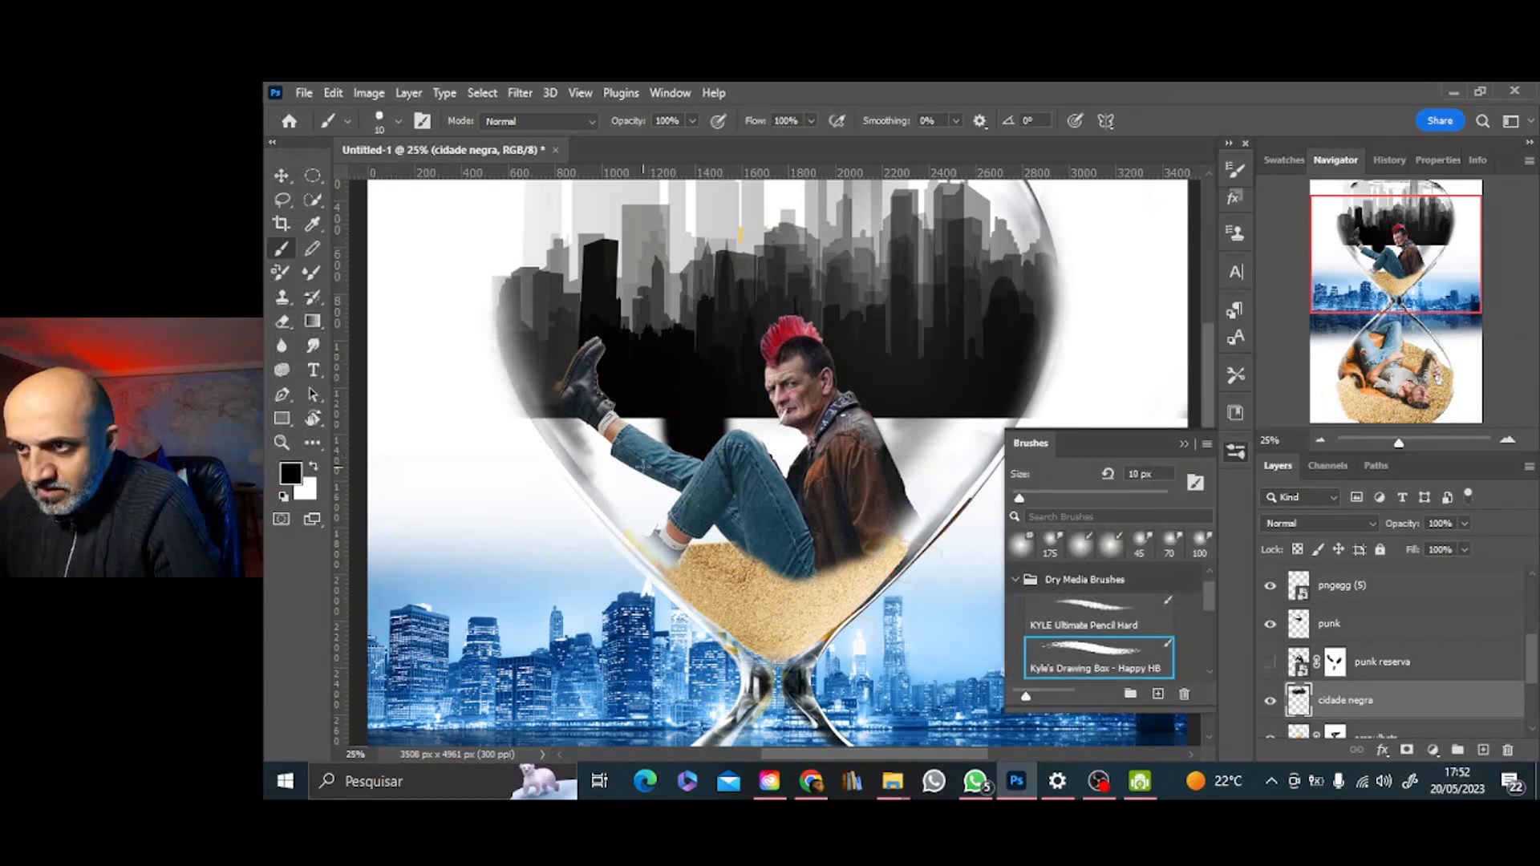
key(bracketright)
key(bracketright)
key(bracketright)
key(bracketright)
click(658, 418)
click(1184, 444)
Try painting below the mohawk man's boot with the brush at 49% opacity and 59% flow
drag(956, 121, 1042, 139)
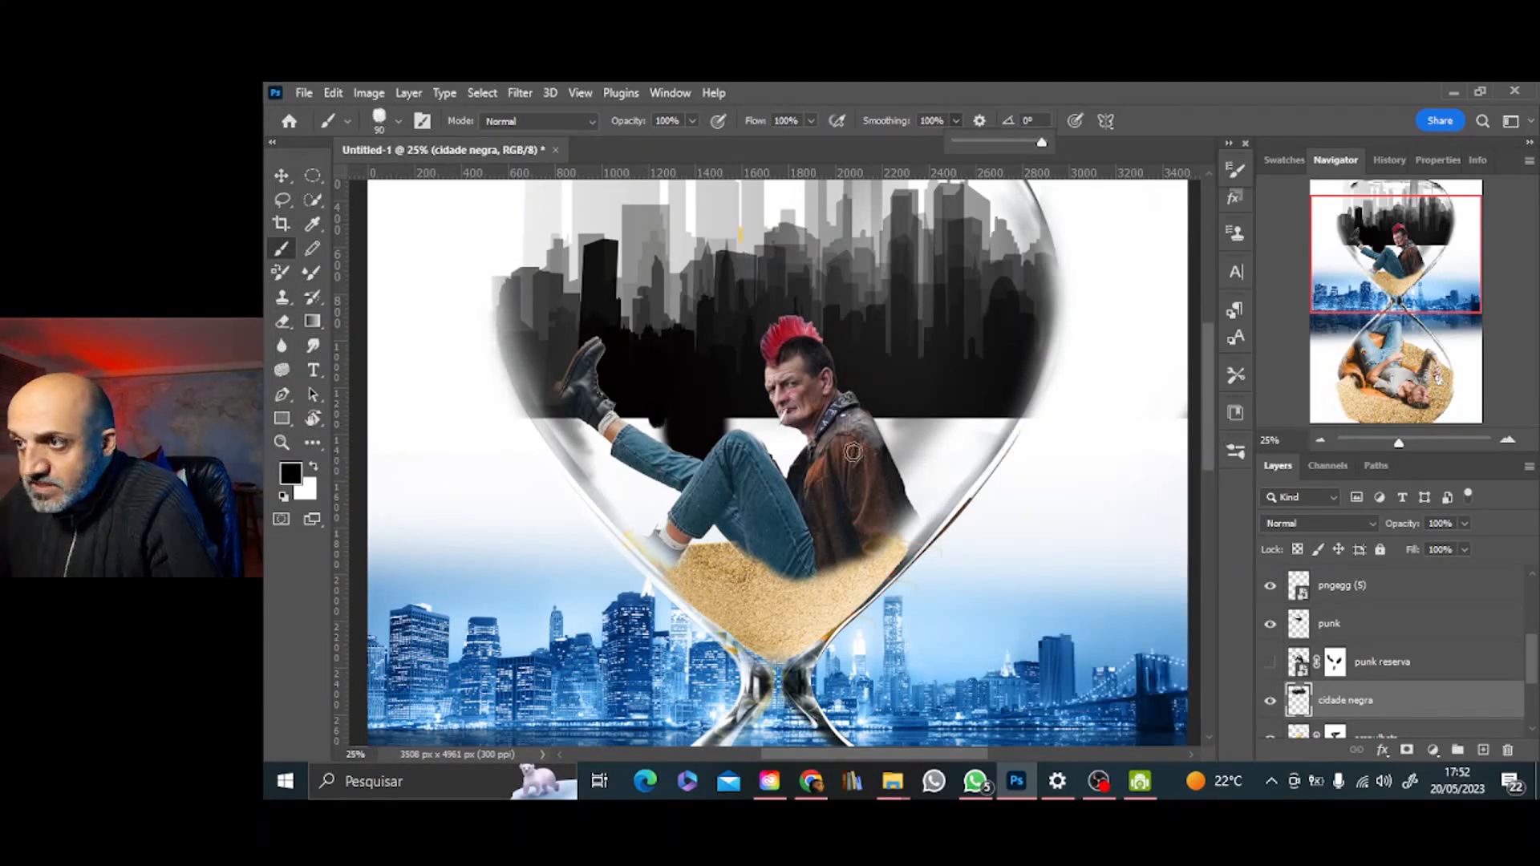
click(812, 122)
click(693, 121)
drag(816, 142, 653, 142)
drag(547, 413, 550, 439)
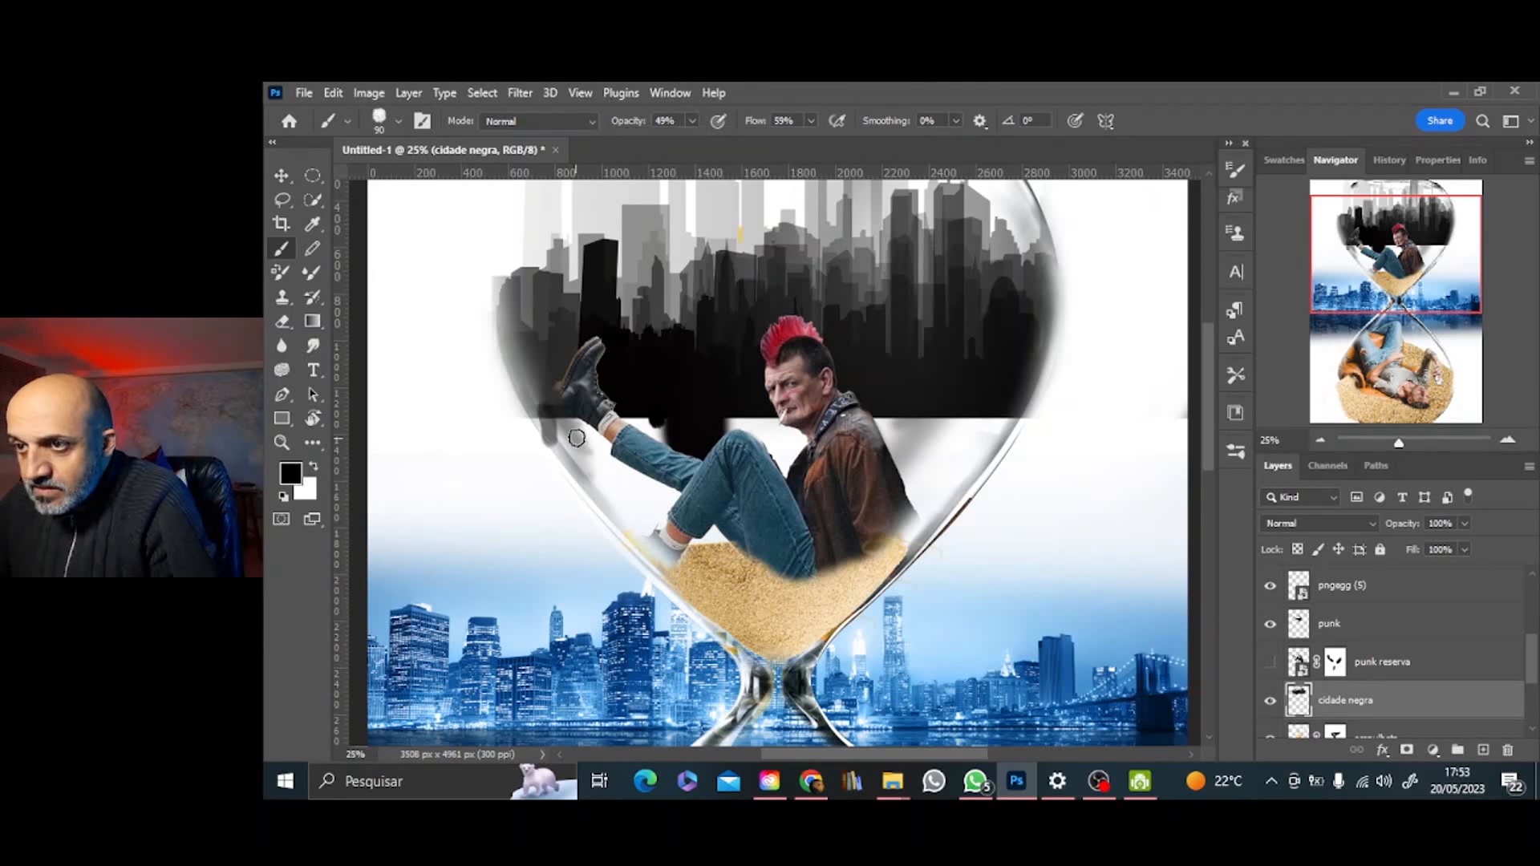
Try smudging the skyline's lower edge on the right side of the upper bulb at 46% strength
click(313, 345)
click(667, 120)
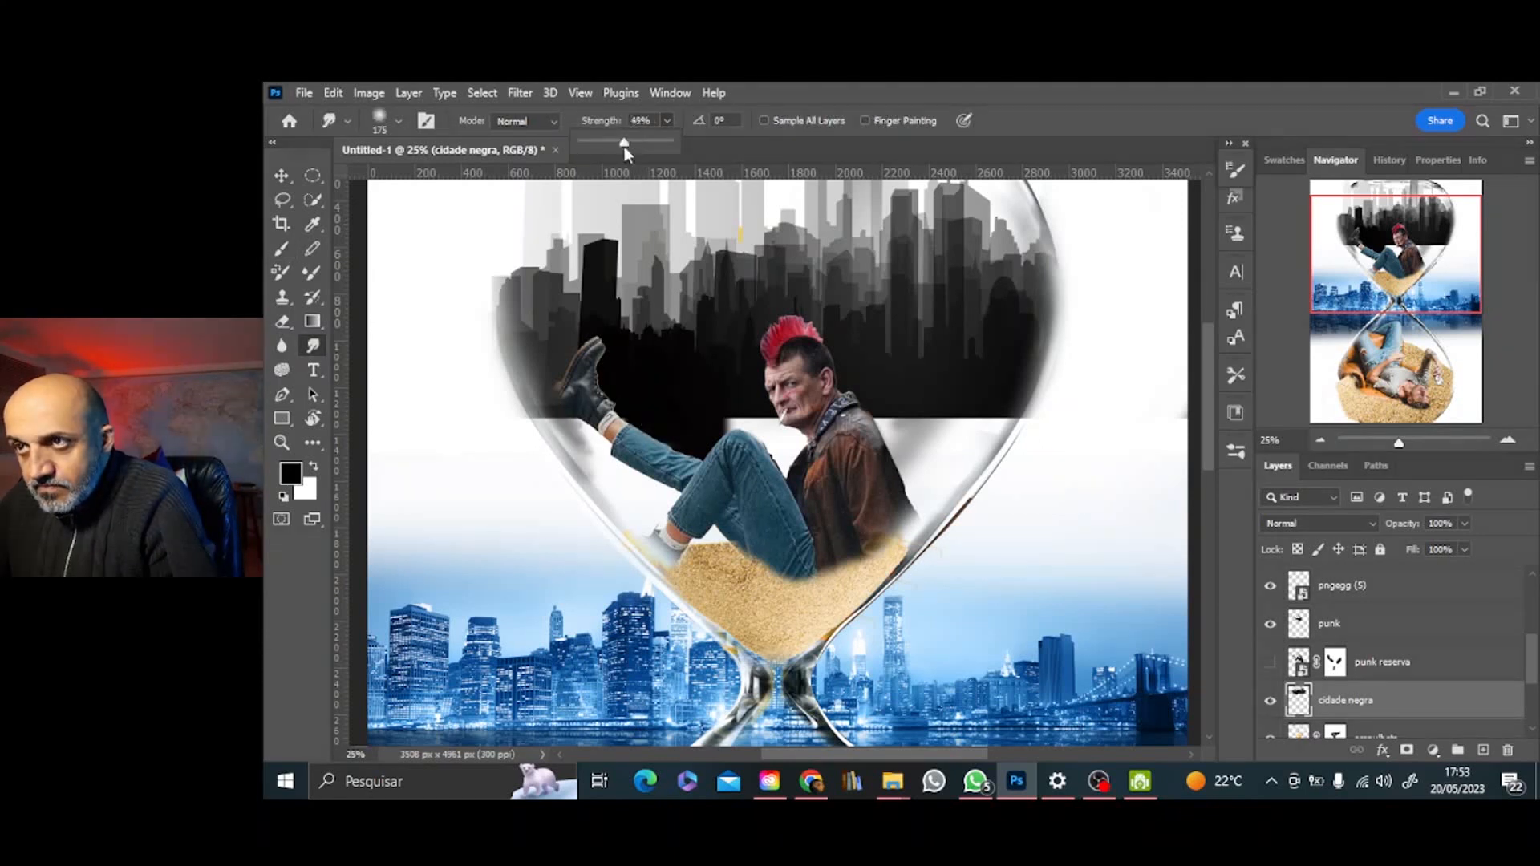
drag(671, 142, 625, 142)
mouse_move(999, 393)
mouse_down()
mouse_move(967, 444)
mouse_move(966, 410)
mouse_up()
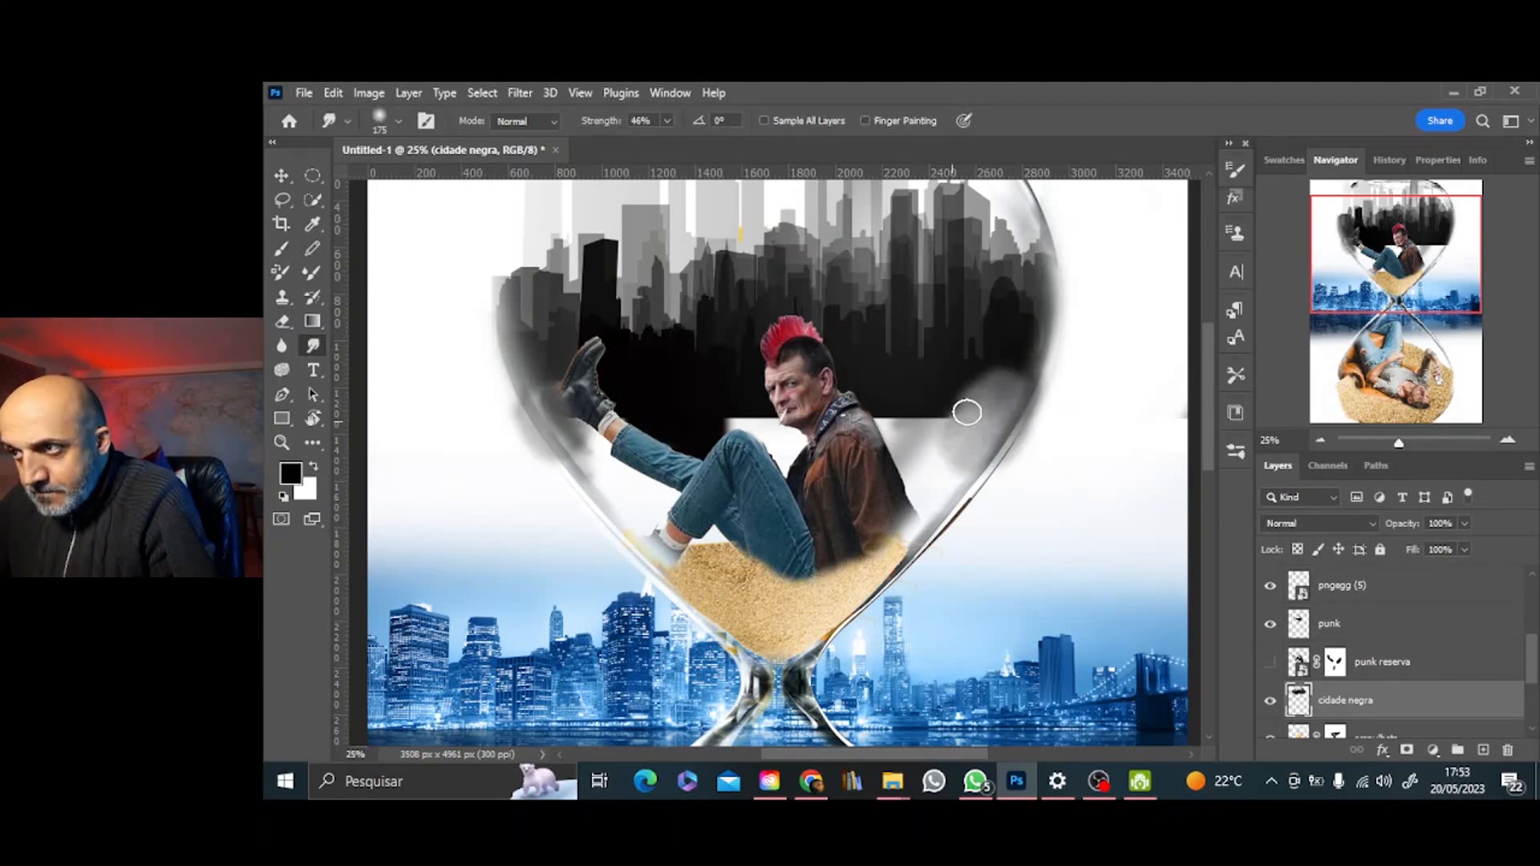
Undo the recent smudge and brush strokes on the cidade negra layer
key(ctrl+z)
key(ctrl+z)
key(ctrl+z)
key(ctrl+z)
key(ctrl+z)
key(ctrl+z)
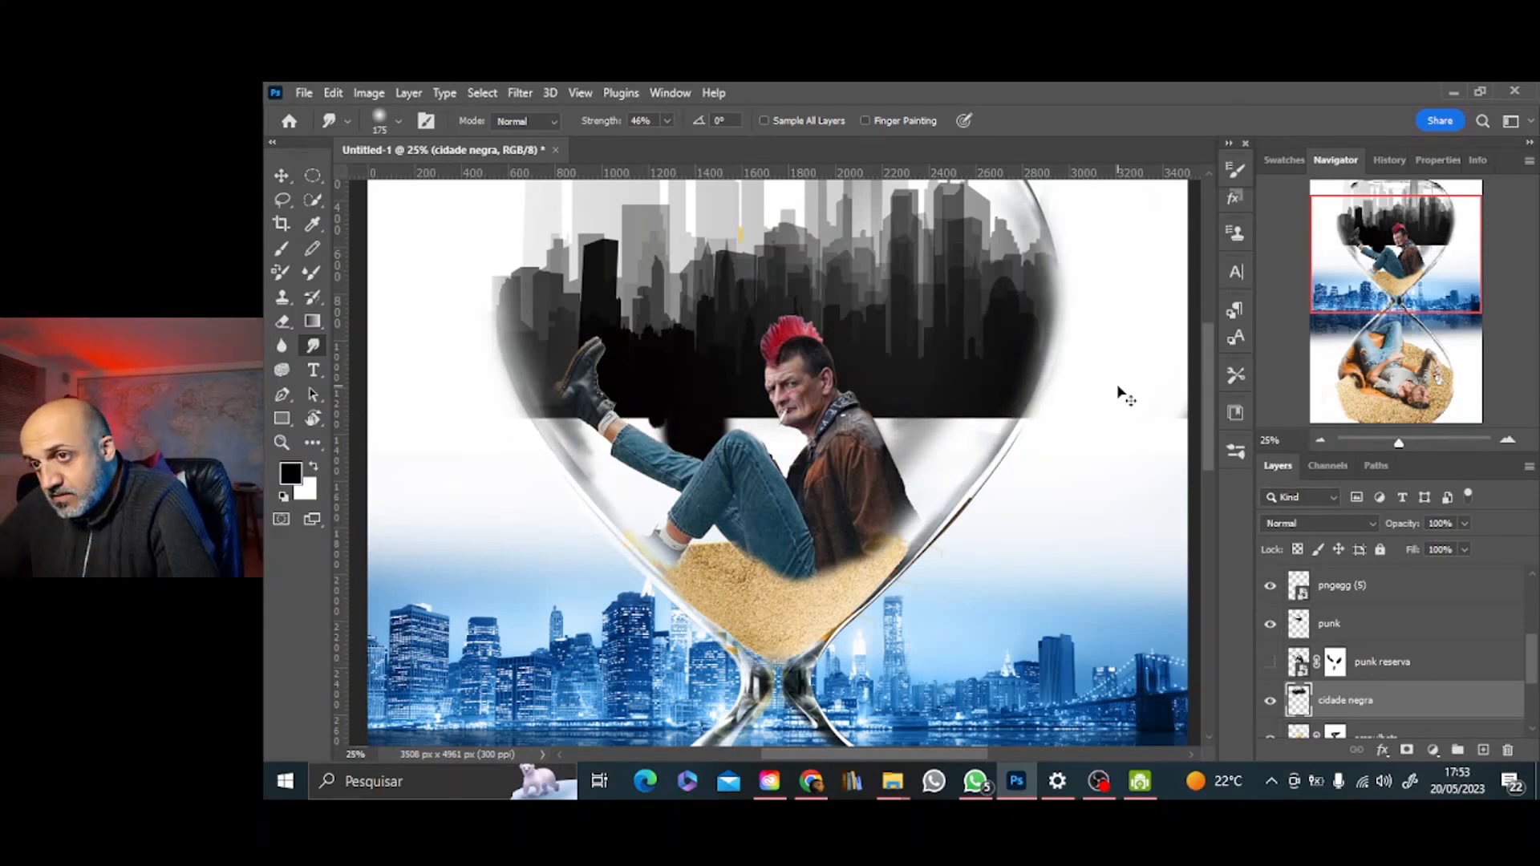
key(F5)
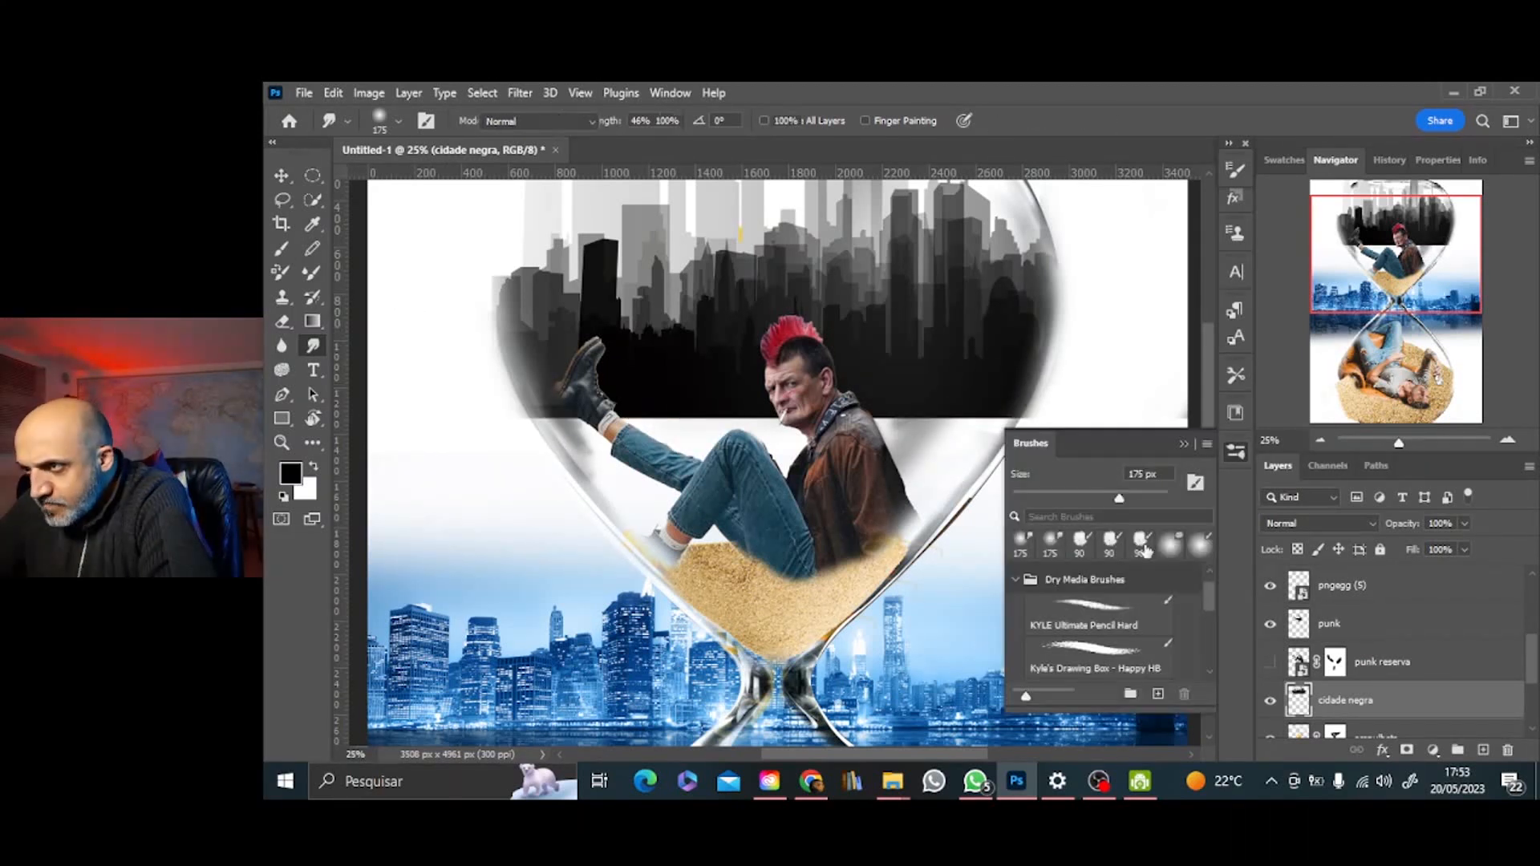
key(b)
click(312, 347)
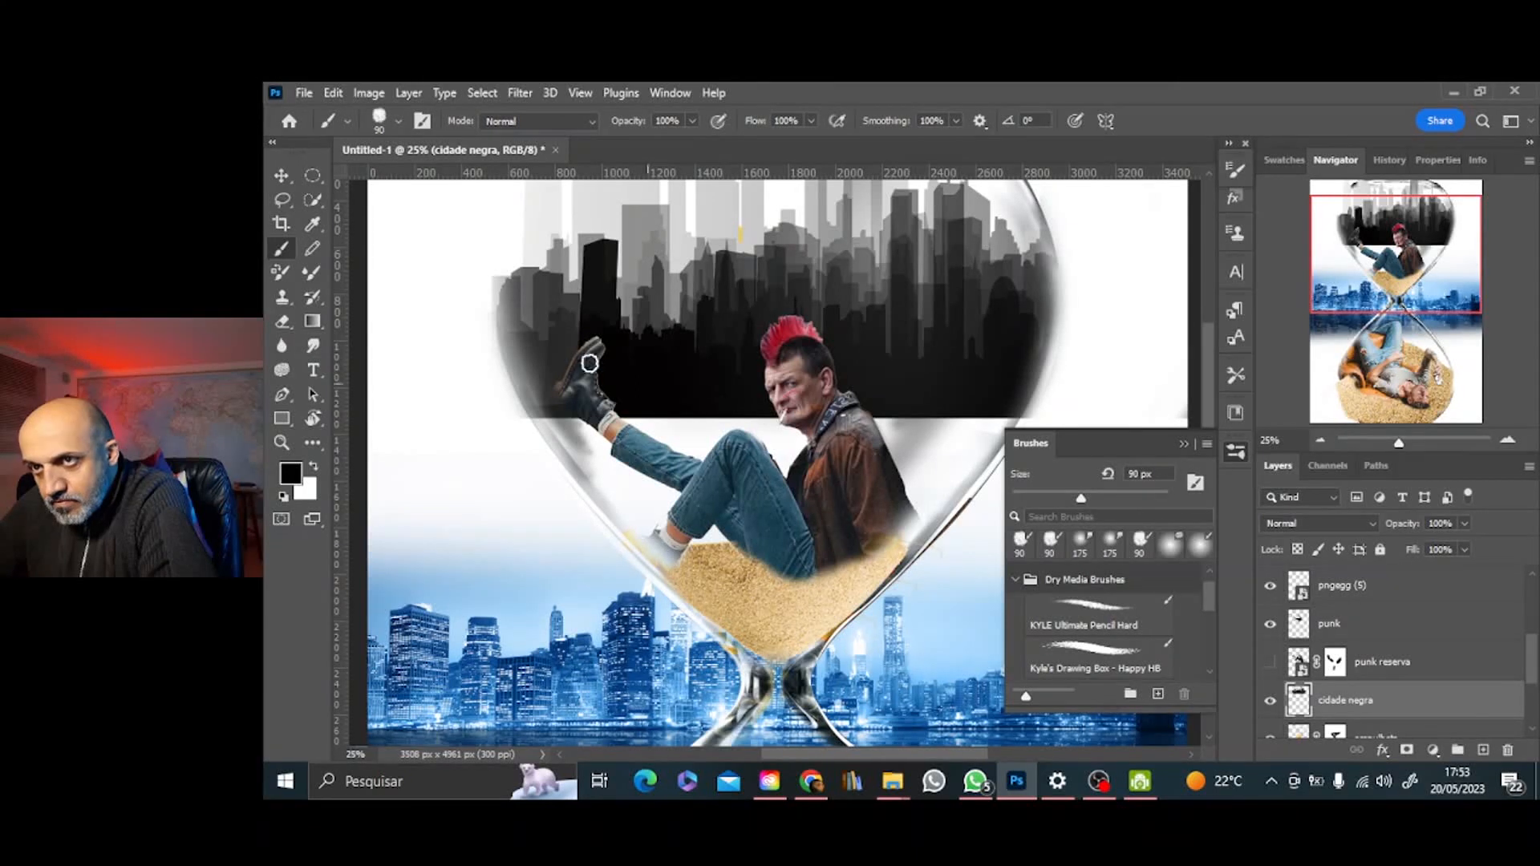
click(1085, 657)
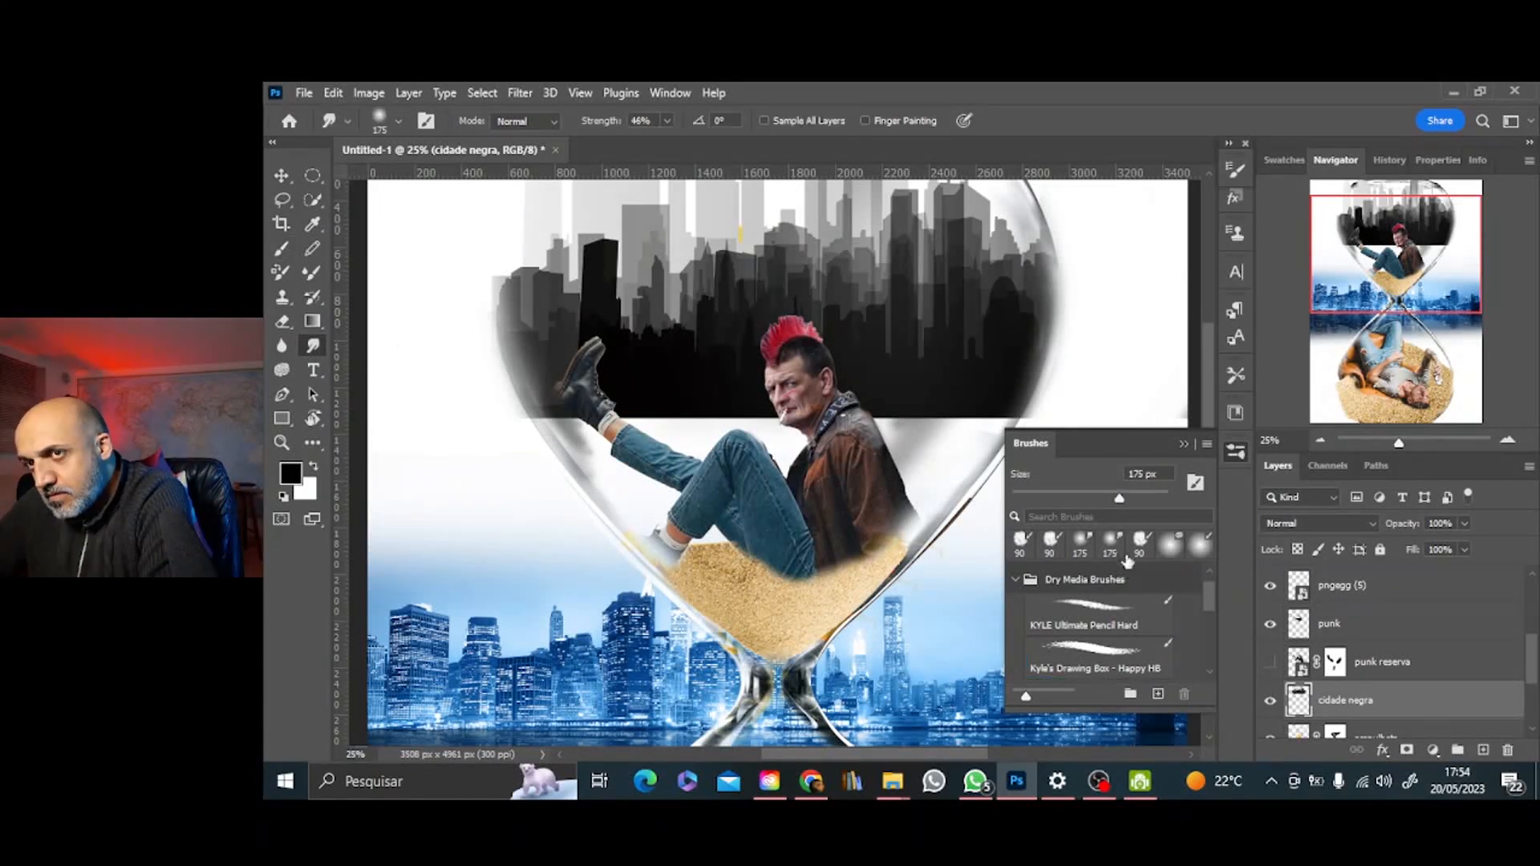
click(1184, 443)
Smudge the black skyline's lower edge down around the mohawk man's raised leg with a size 100 tip at 100% strength
key(bracketleft)
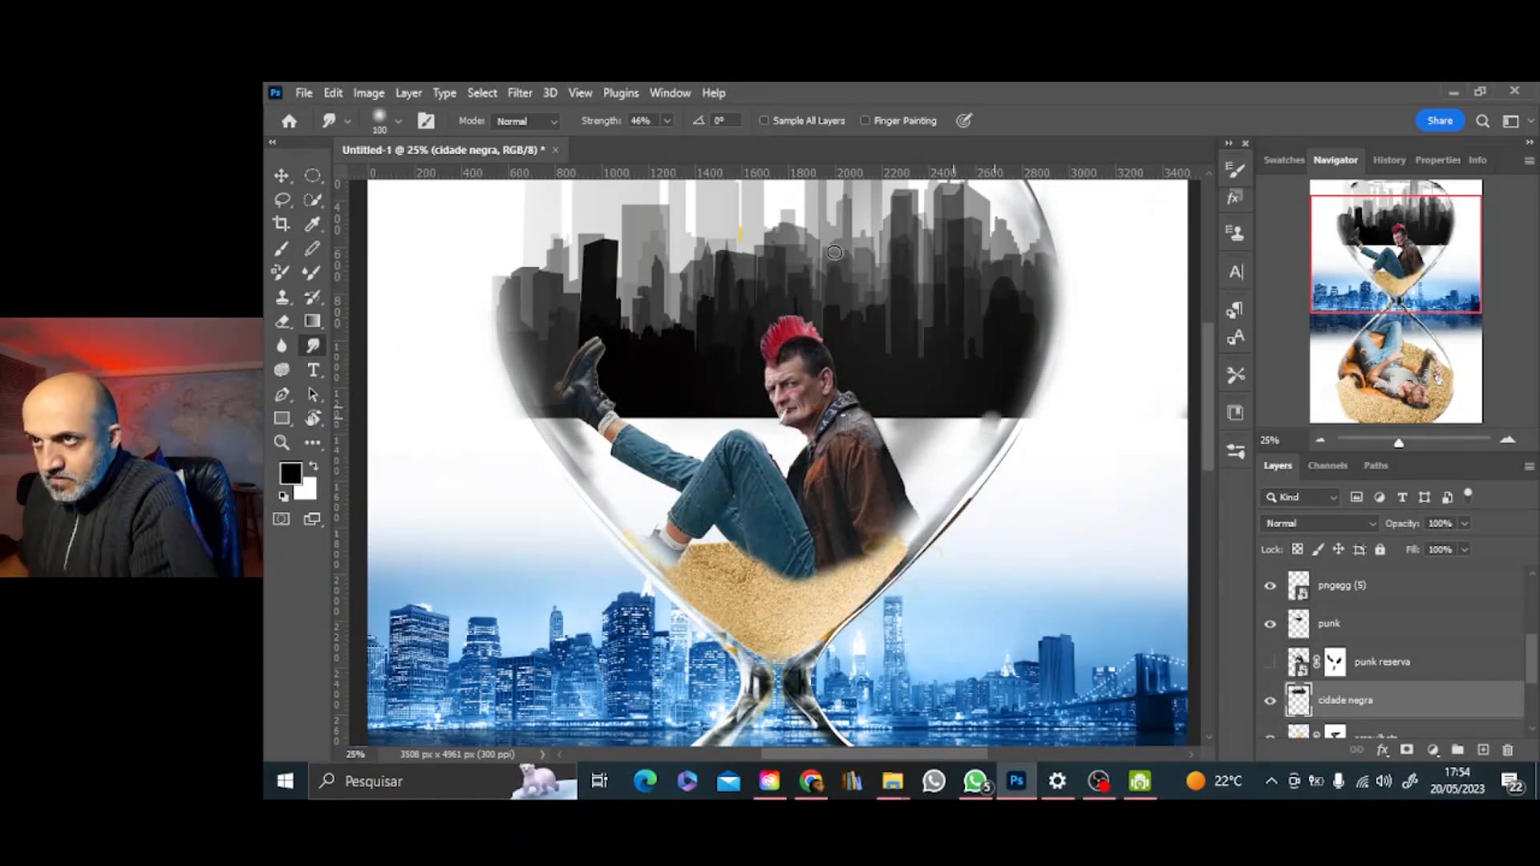
key(0)
drag(648, 413, 651, 437)
mouse_move(552, 407)
mouse_down()
mouse_move(576, 441)
mouse_move(709, 459)
mouse_up()
Enlarge the Smudge tip to size 500 and pull the black down behind the mohawk man to fill the upper bulb to the sand
key(bracketright)
key(bracketright)
key(bracketright)
key(bracketright)
key(bracketright)
key(bracketright)
key(bracketright)
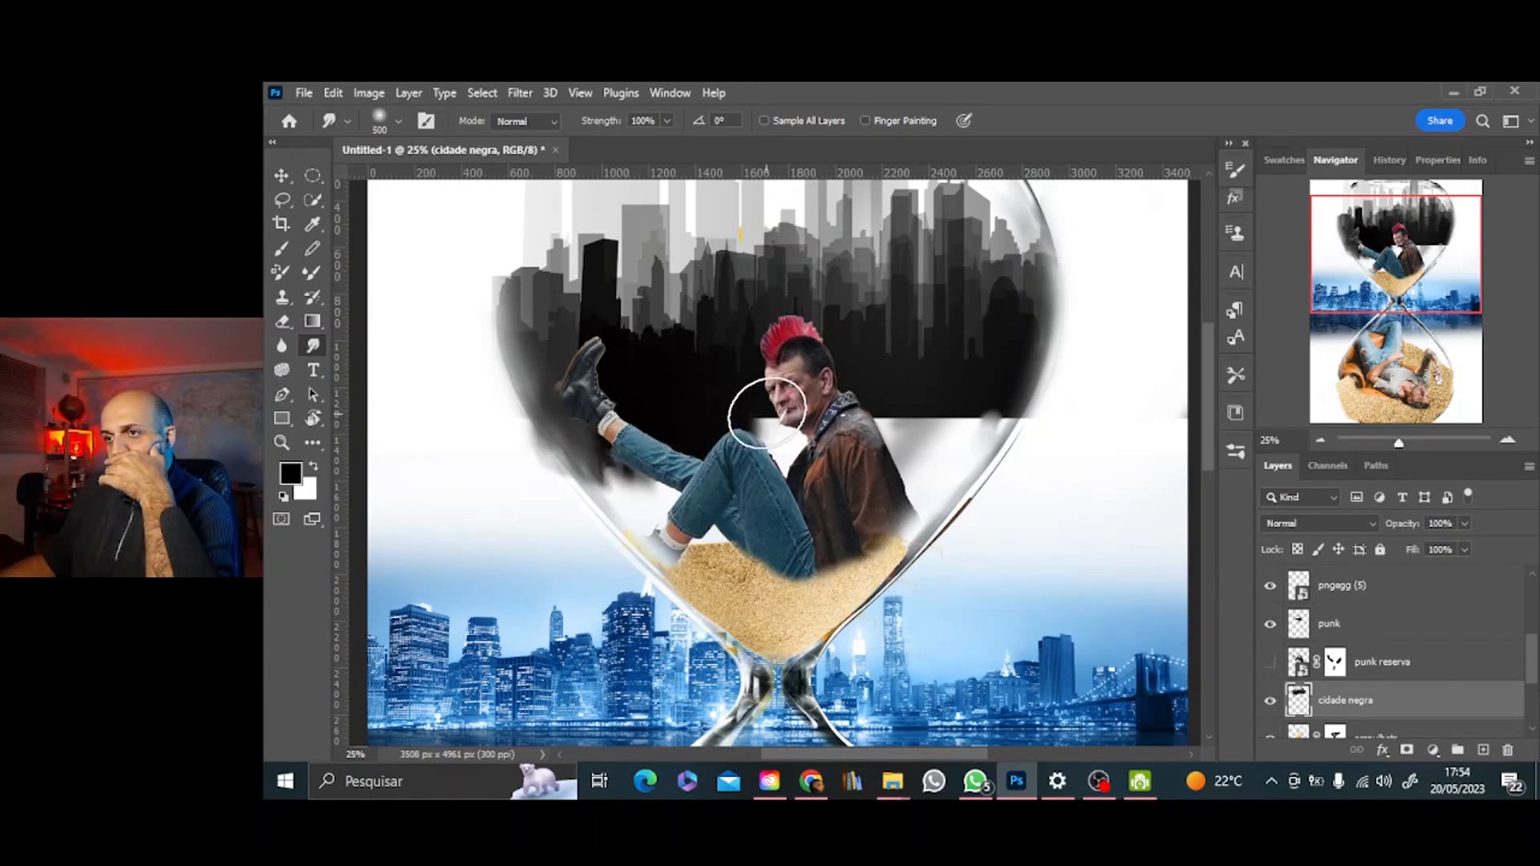
drag(765, 410, 778, 495)
mouse_move(894, 414)
mouse_down()
mouse_move(870, 475)
mouse_move(992, 403)
mouse_move(888, 493)
mouse_up()
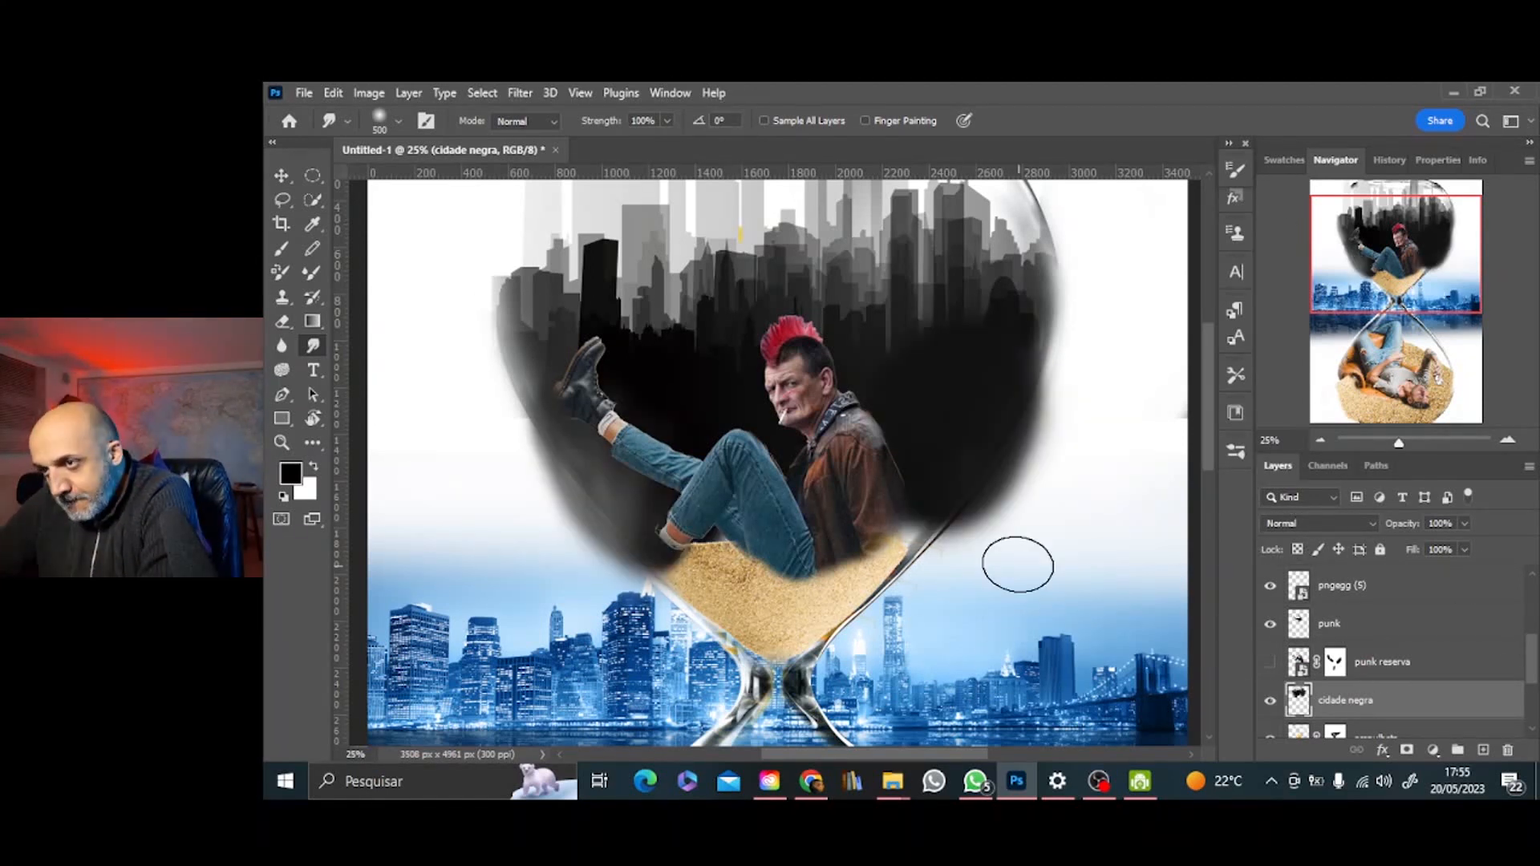
Add a layer mask to cidade negra and erase the layer's black spill outside the upper bulb's glass with a size 250 eraser
click(1408, 750)
key(b)
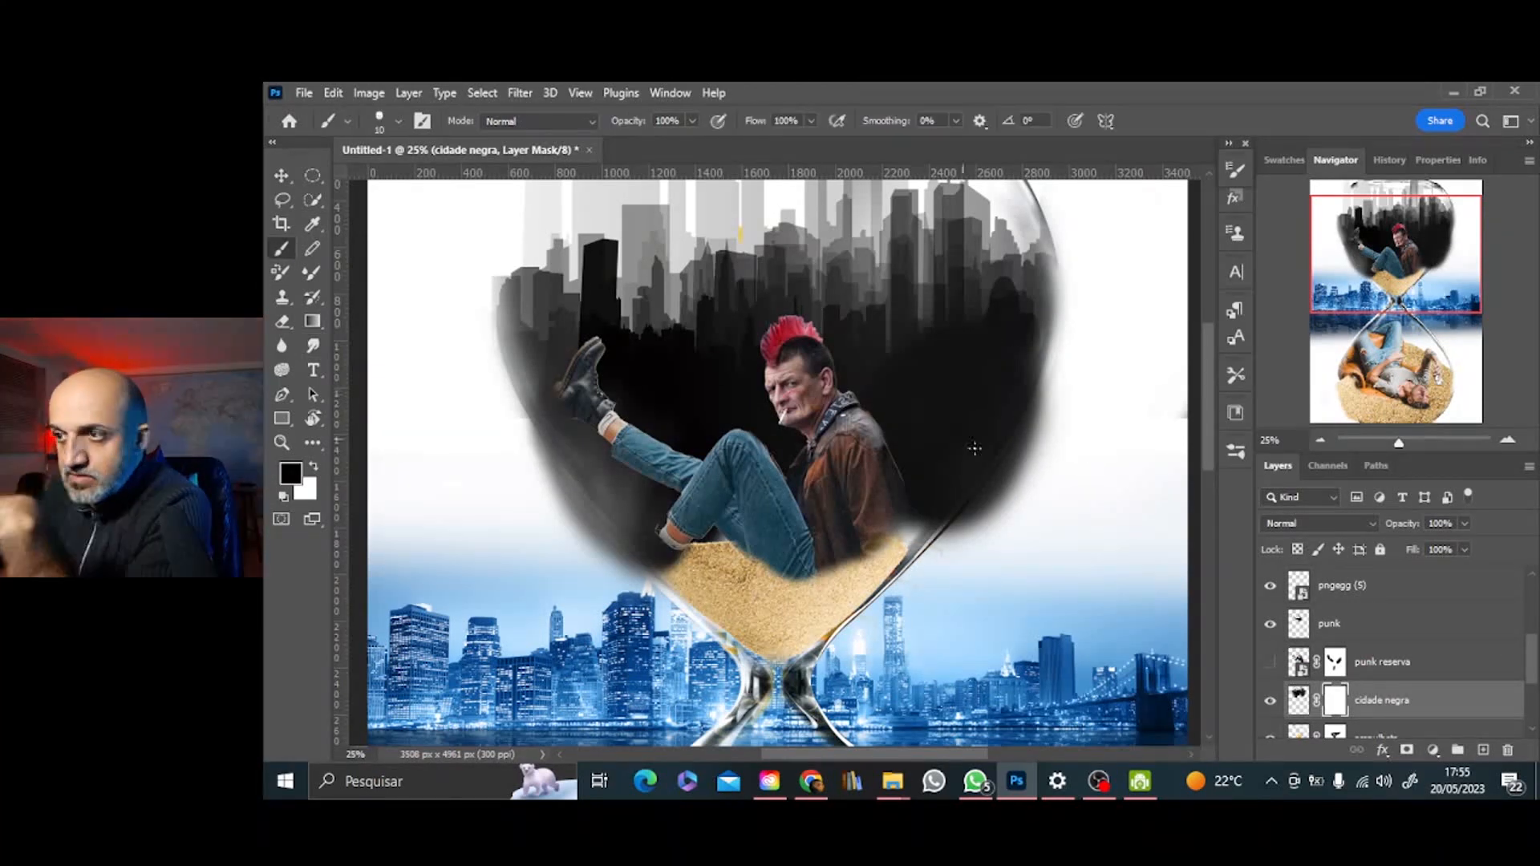
click(282, 322)
click(1304, 704)
mouse_move(1059, 469)
mouse_down()
mouse_move(980, 557)
mouse_move(1039, 430)
mouse_move(940, 568)
mouse_up()
key(bracketleft)
key(bracketleft)
key(bracketleft)
drag(1036, 433, 912, 587)
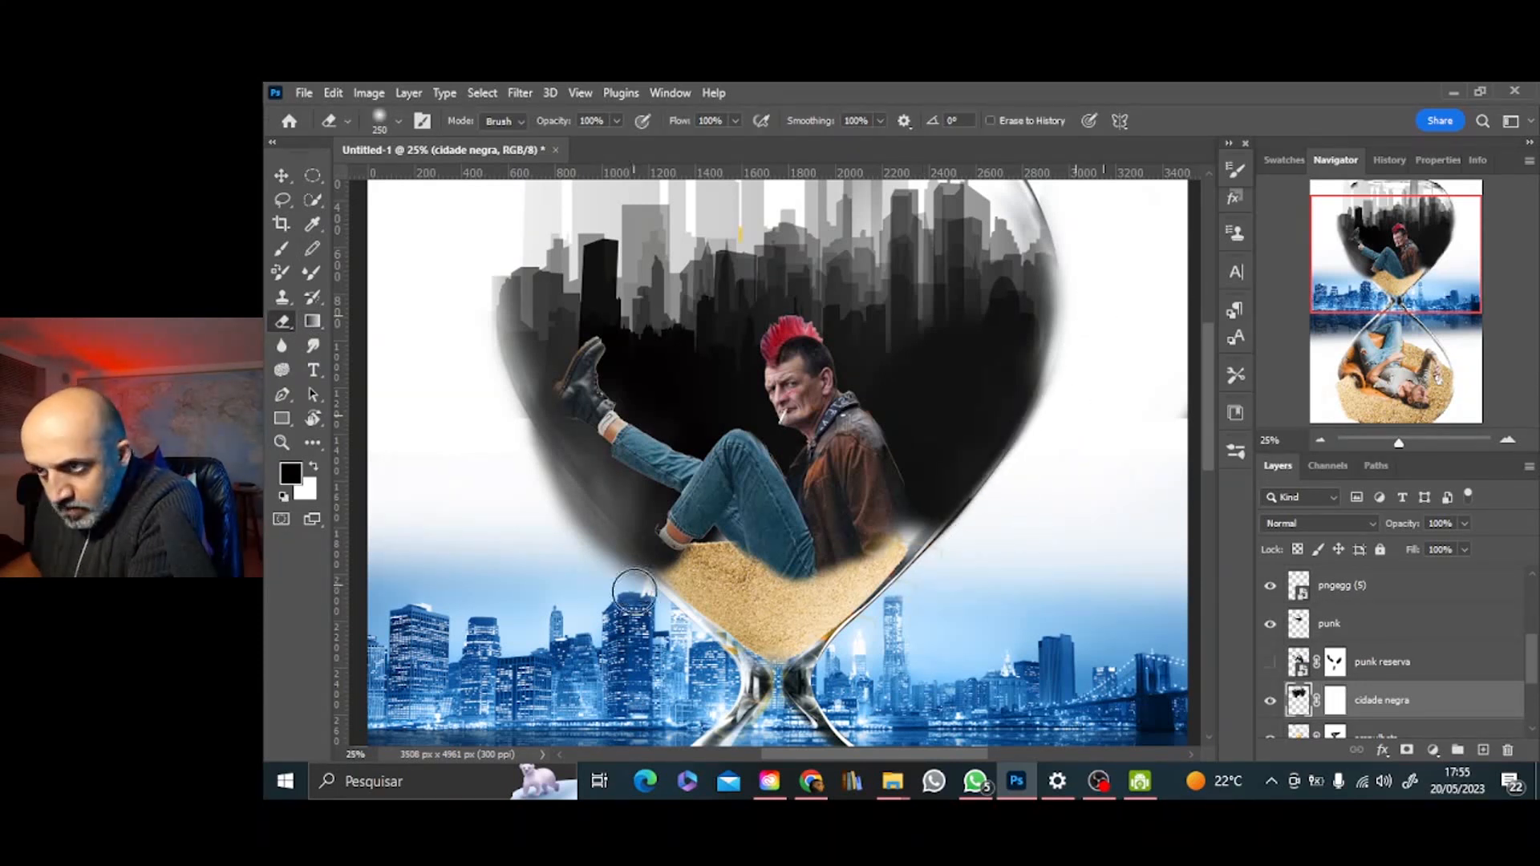
mouse_move(636, 591)
mouse_down()
mouse_move(524, 442)
mouse_move(637, 625)
mouse_move(481, 308)
mouse_move(454, 390)
mouse_up()
key(ctrl+minus)
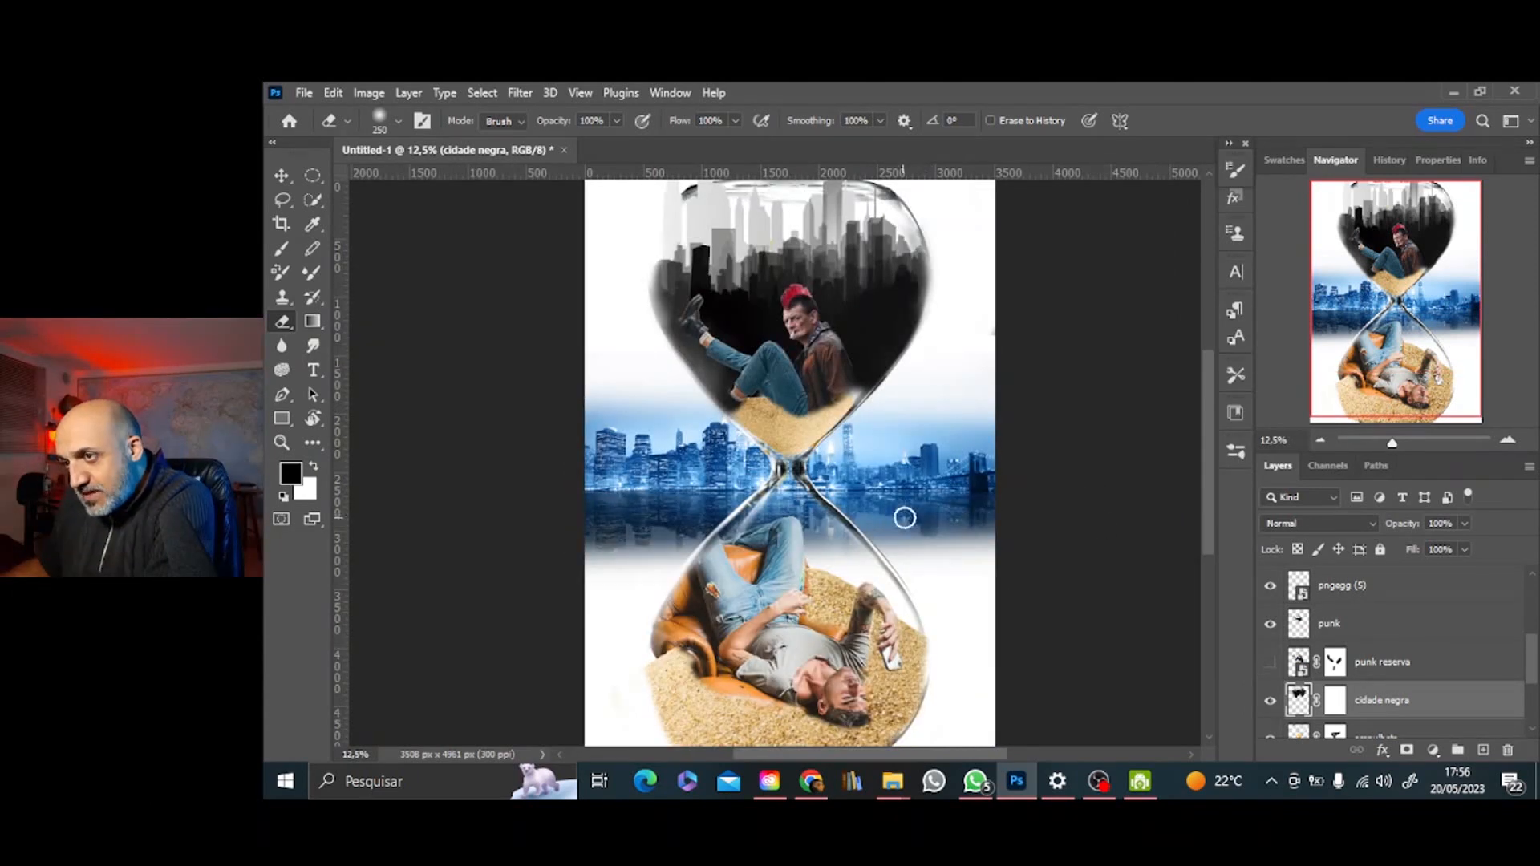
Place silhueta violao.jpg from the Downloads folder over the blue skyline, to the right of the hourglass neck
mouse_move(893, 780)
click(936, 738)
scroll(929, 388, down, 3)
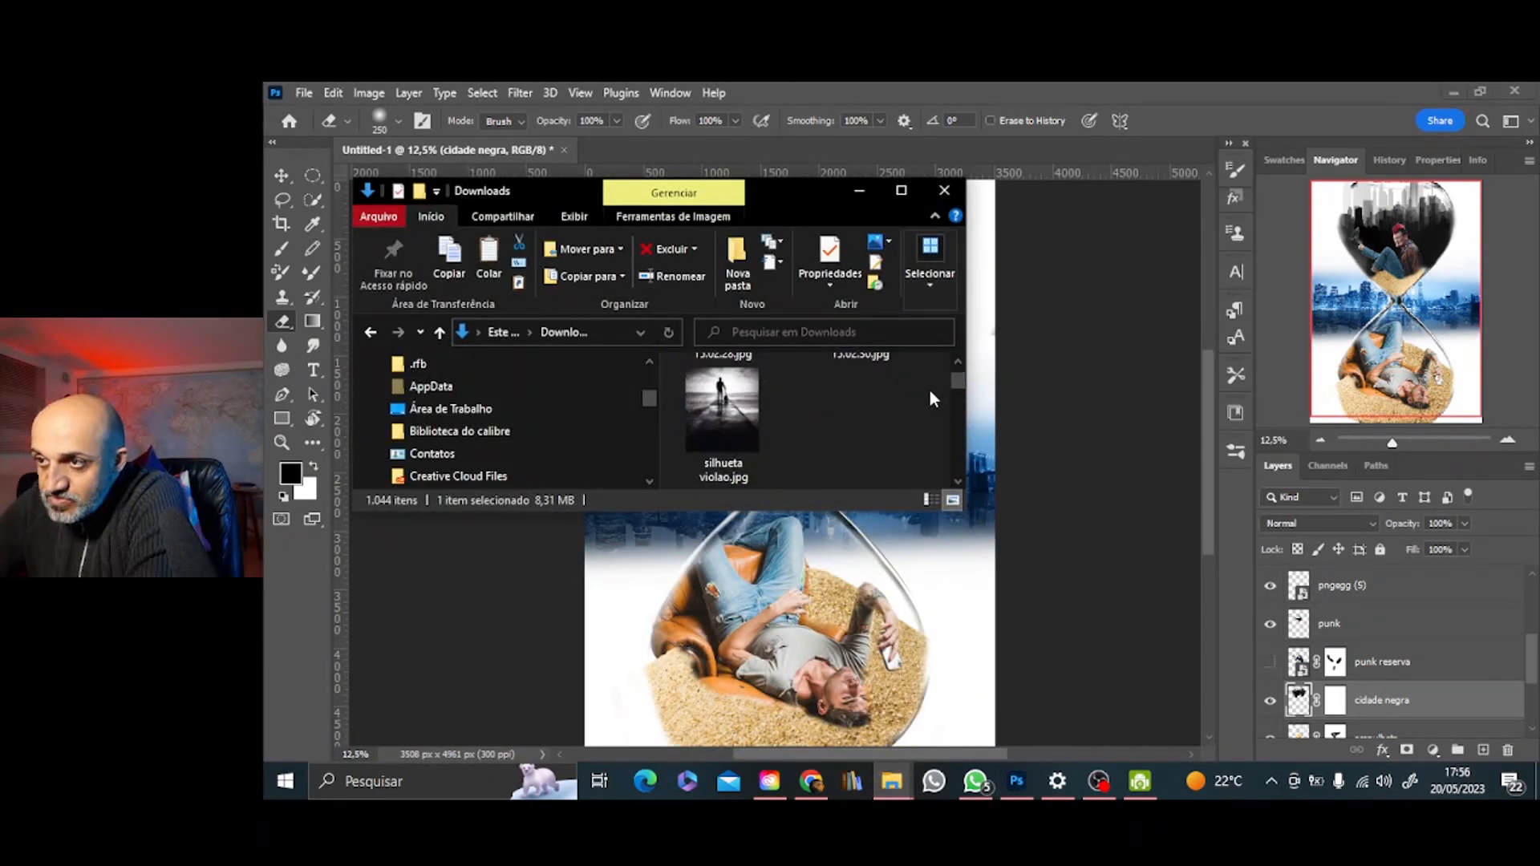
drag(722, 437, 896, 434)
drag(1002, 345, 946, 411)
drag(865, 483, 922, 496)
click(1190, 125)
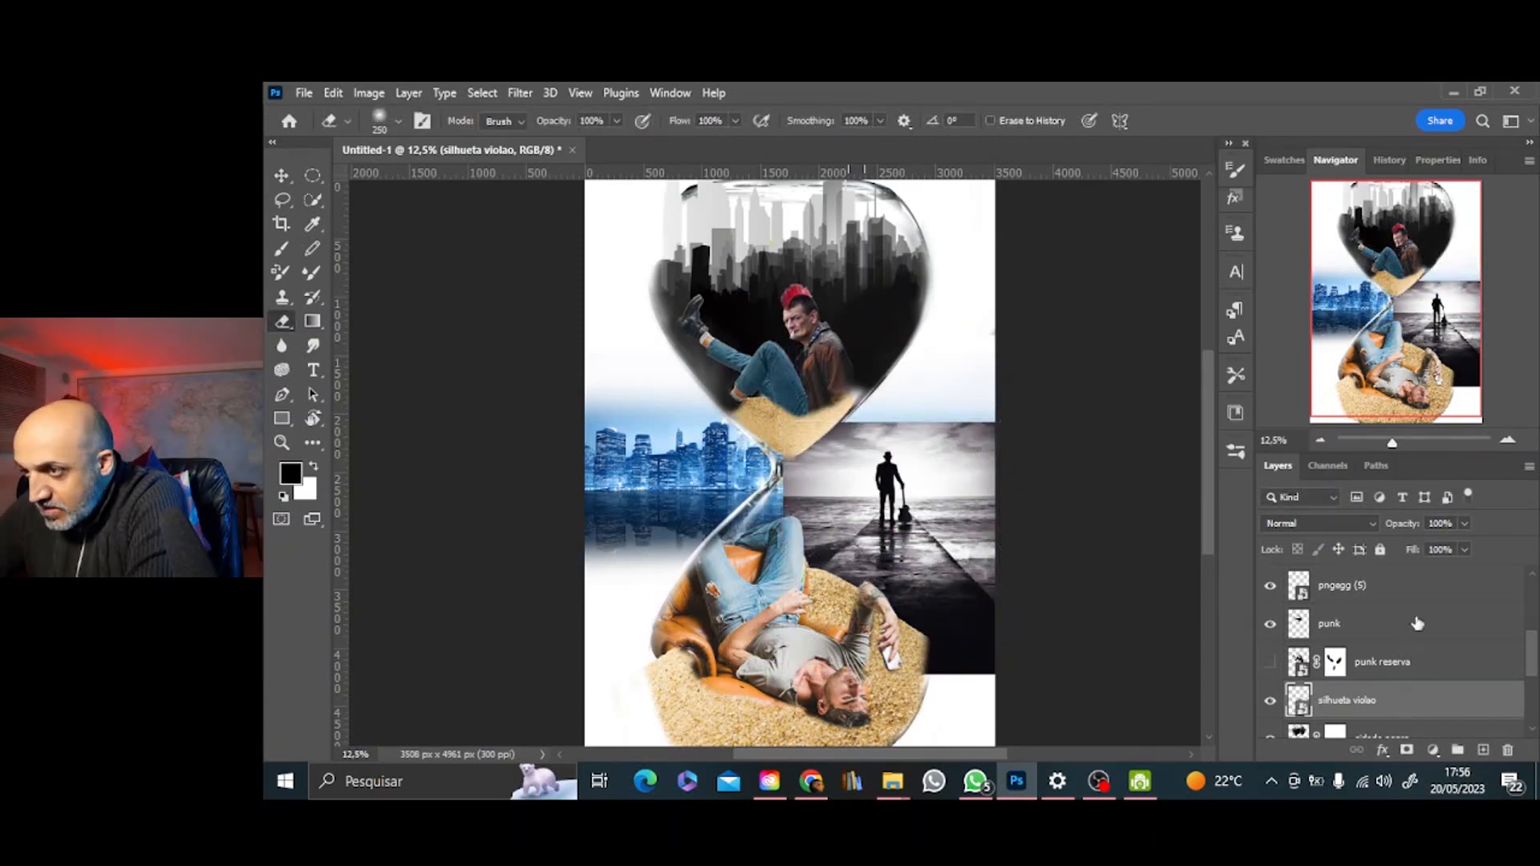
Set the silhueta violao layer's blend mode to Soft Light and duplicate the layer
click(1320, 523)
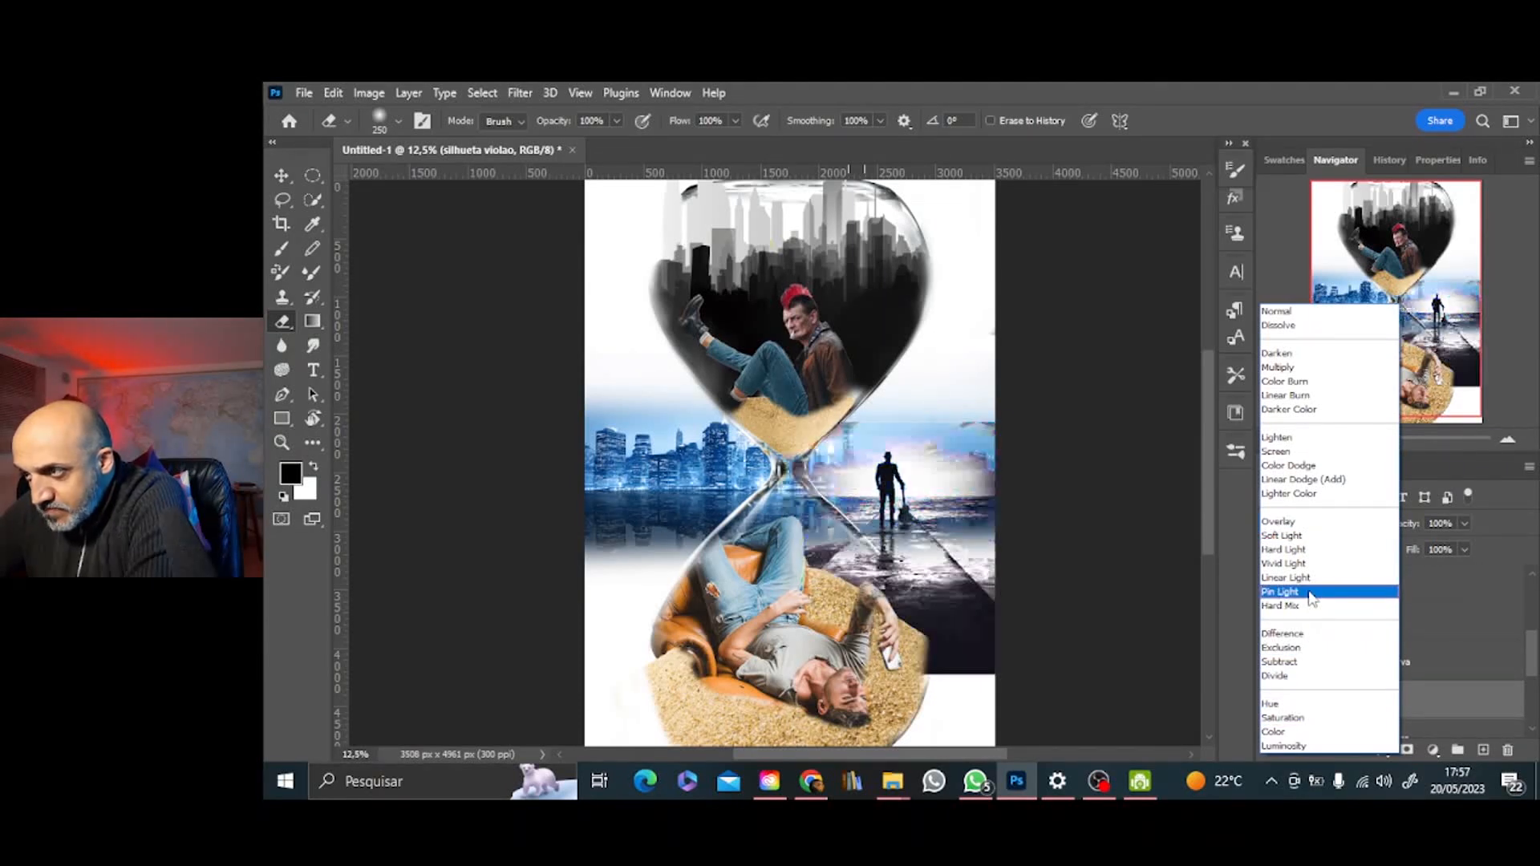
click(1324, 535)
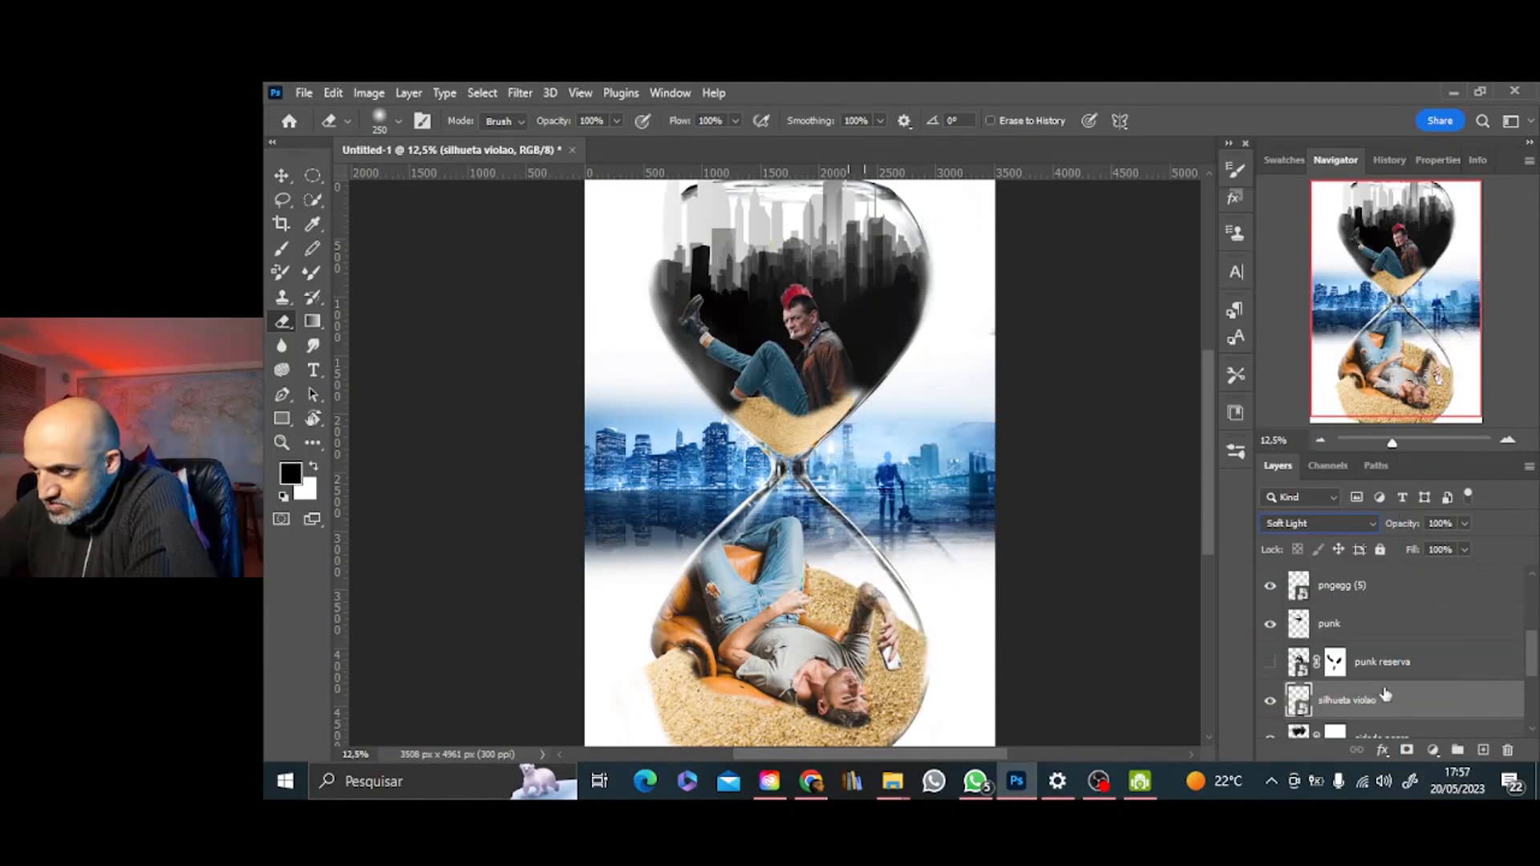
key(ctrl+j)
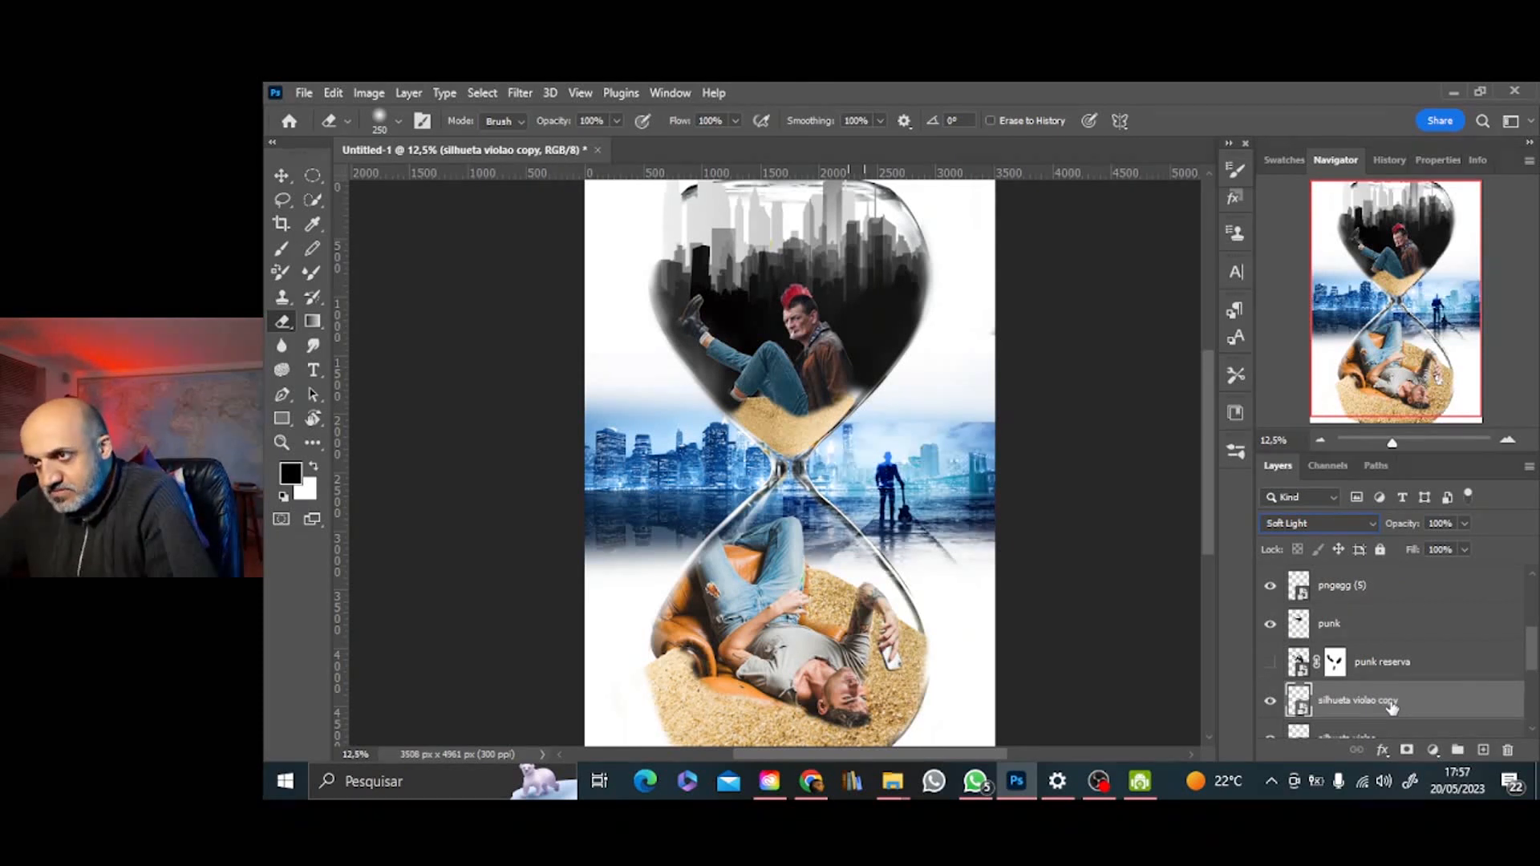
Try merging the two silhueta violao layers into one, and undo the merge
shift+click(1457, 732)
right_click(1436, 634)
click(1268, 691)
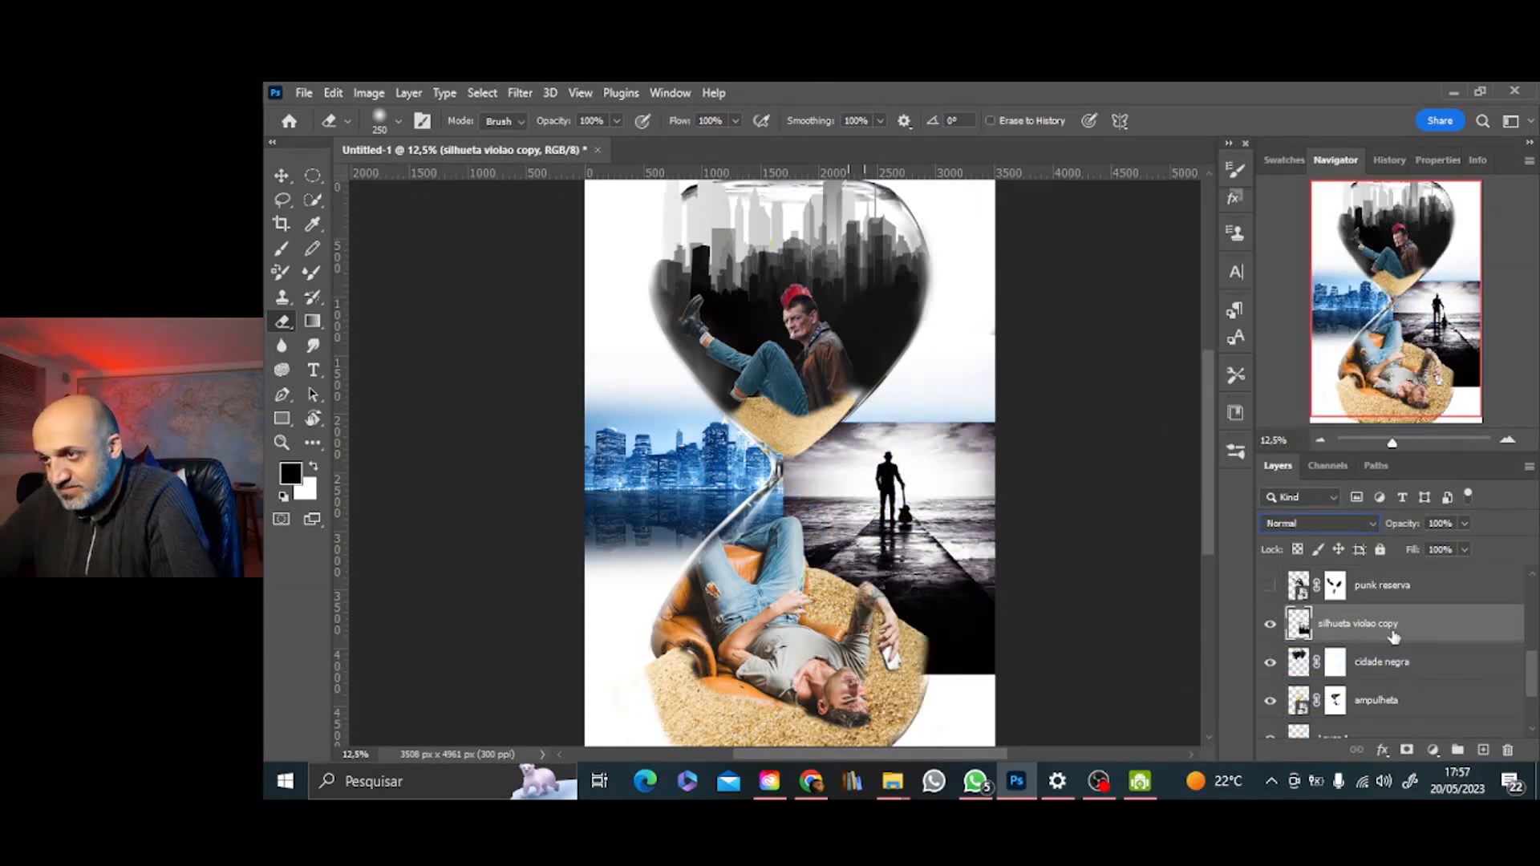
key(ctrl+z)
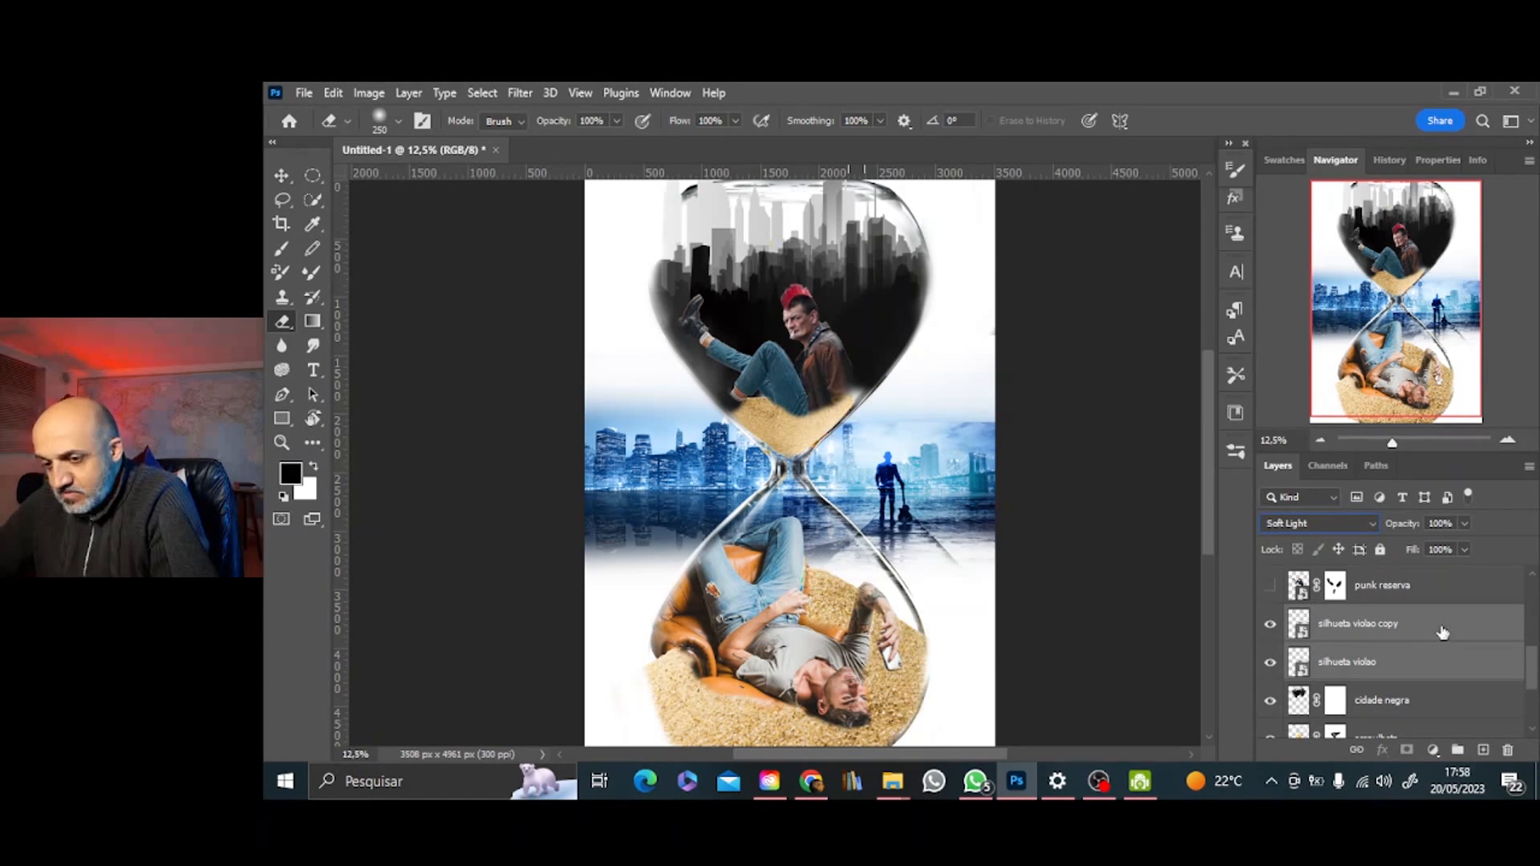
Move both silhueta violao layers down the stack to just above Layer 1
key(ctrl+[)
key(ctrl+[)
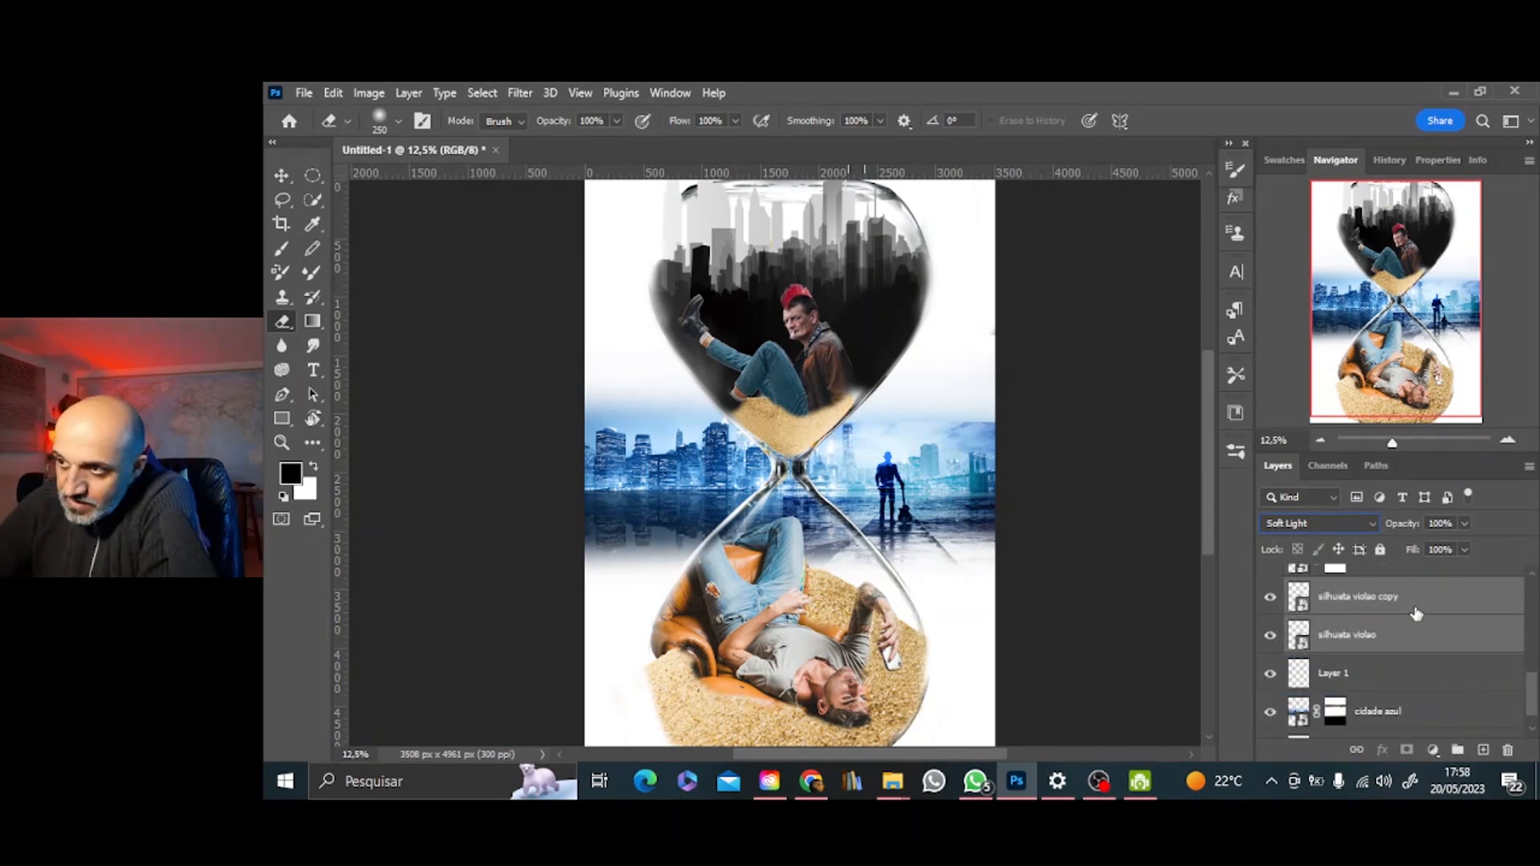
key(ctrl+plus)
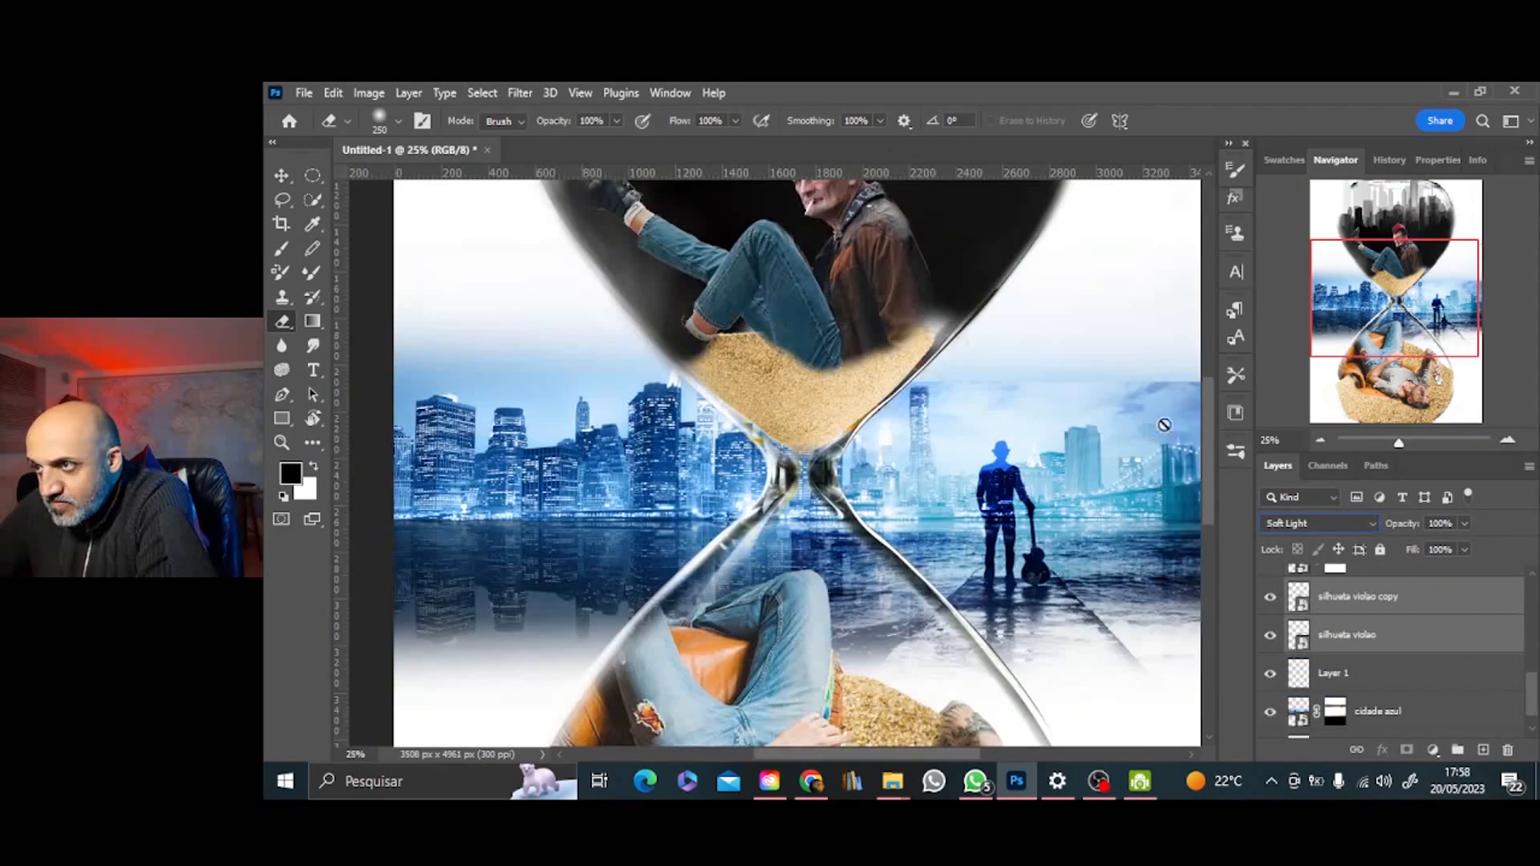
Rasterize the cidade azul smart object so its pixels can be erased
mouse_move(1532, 700)
mouse_down()
mouse_move(1531, 641)
mouse_move(1531, 712)
mouse_up()
click(1400, 646)
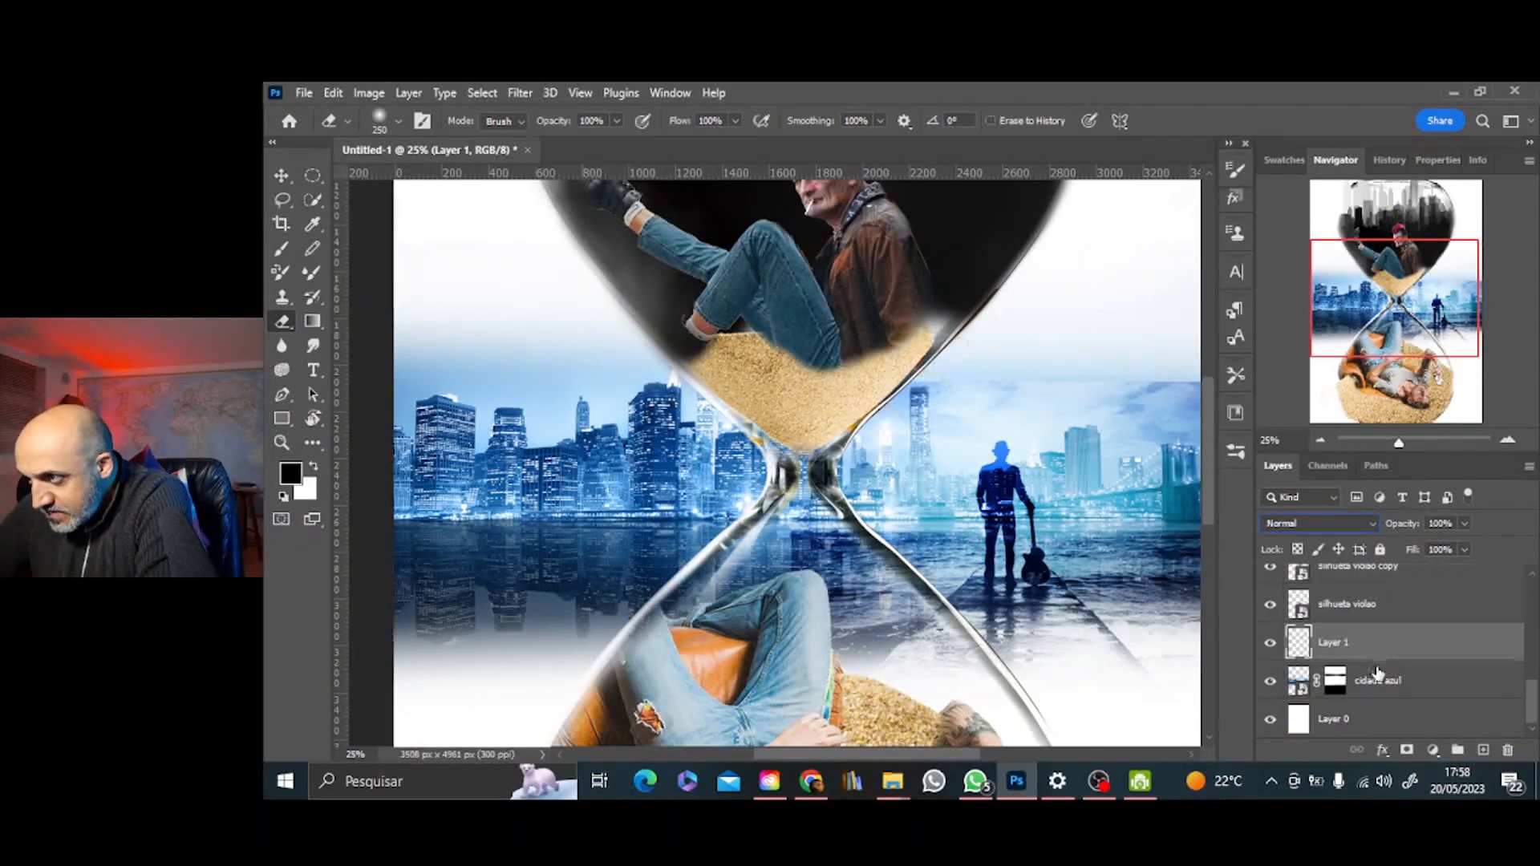
click(1380, 679)
click(283, 249)
click(401, 122)
click(303, 295)
click(907, 377)
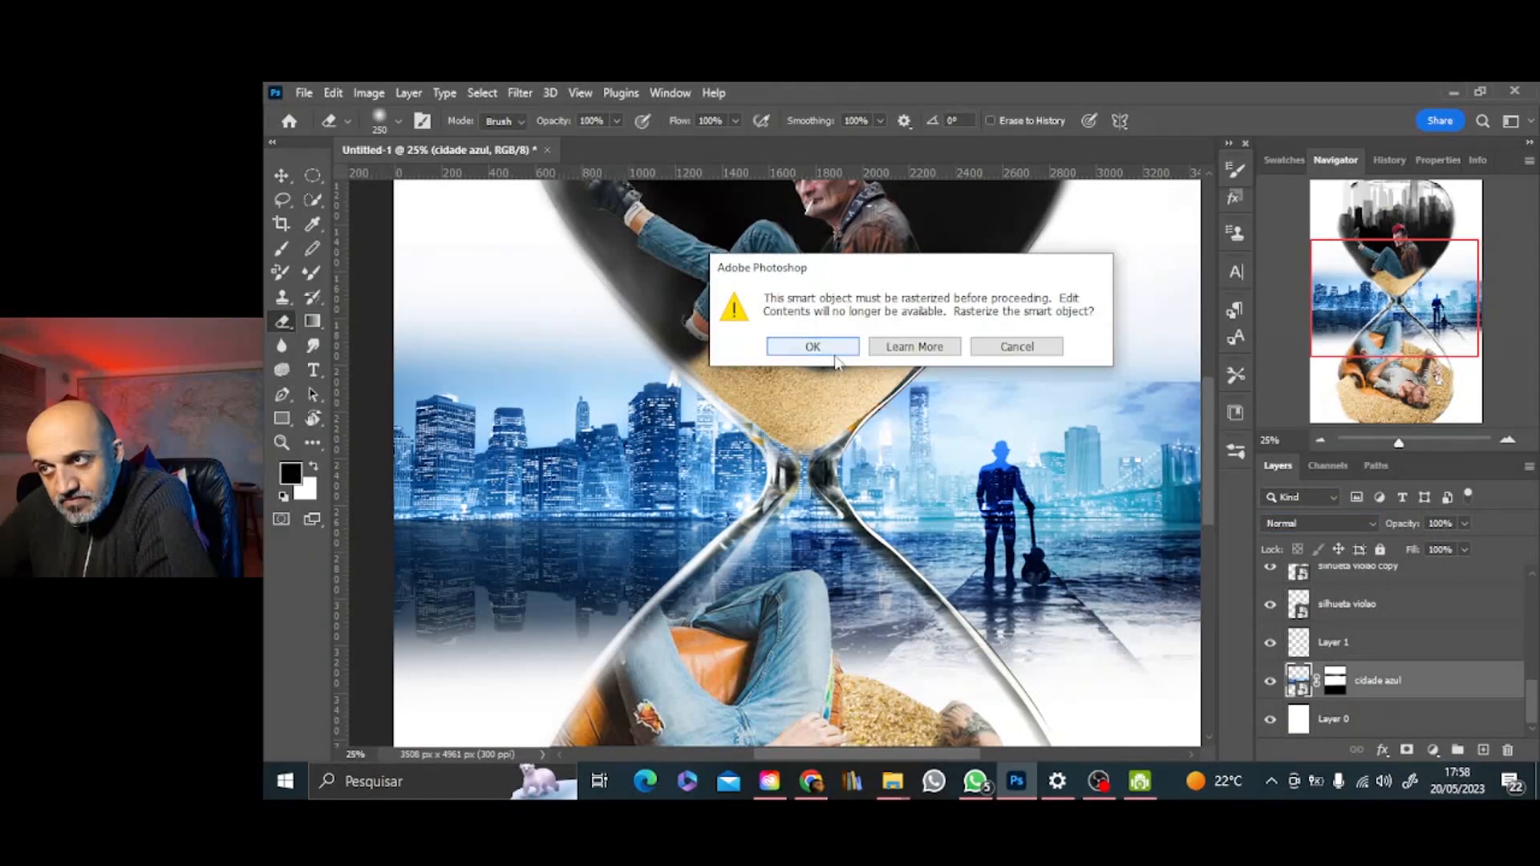
click(814, 346)
Target the cidade azul layer mask and choose a 300 px soft round brush for painting on it
click(1335, 681)
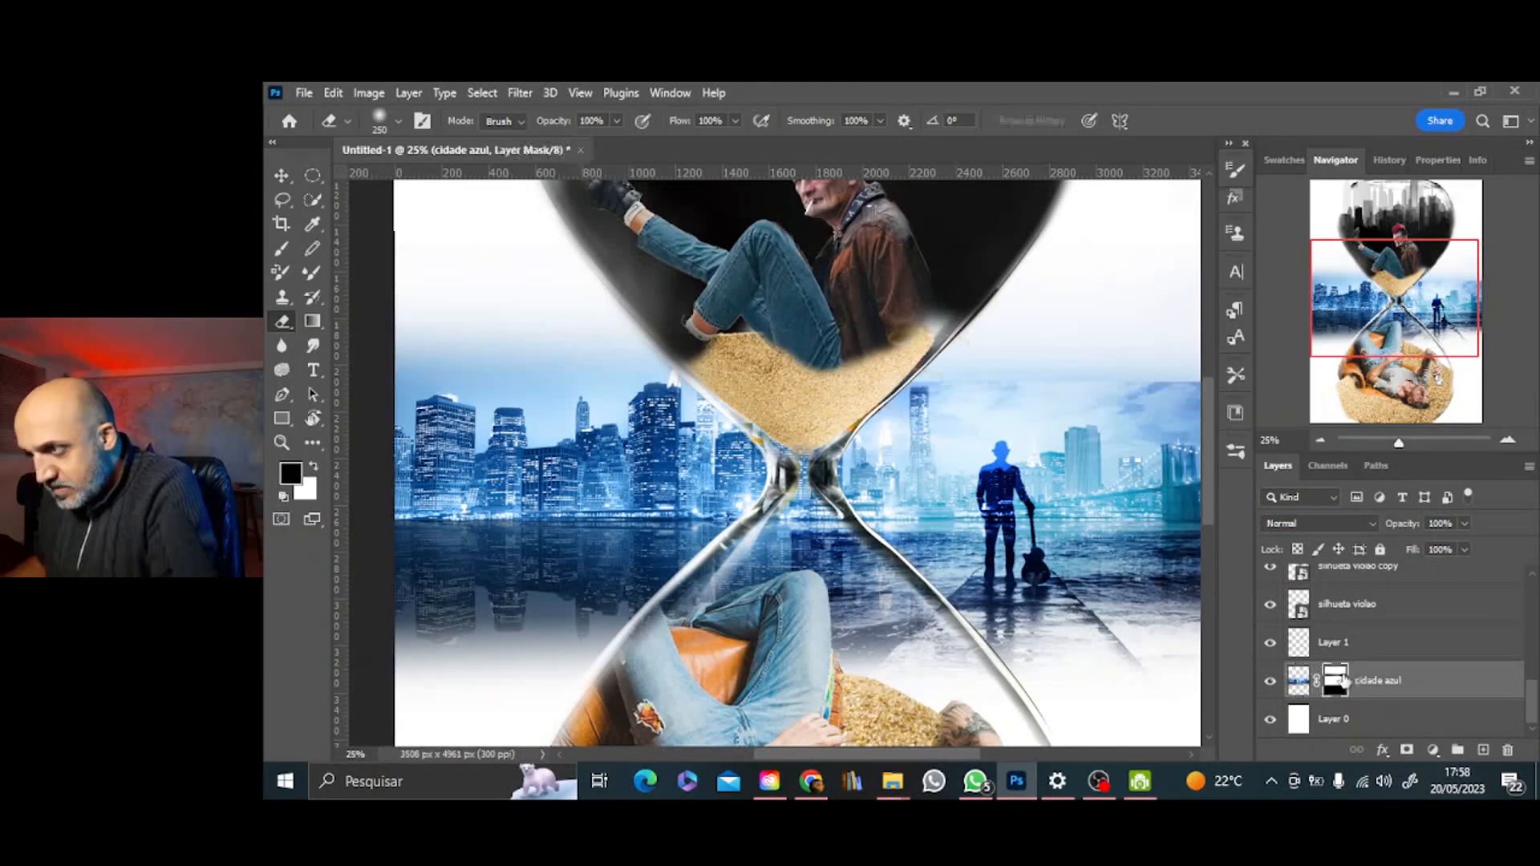
click(281, 251)
click(399, 122)
click(333, 293)
click(423, 126)
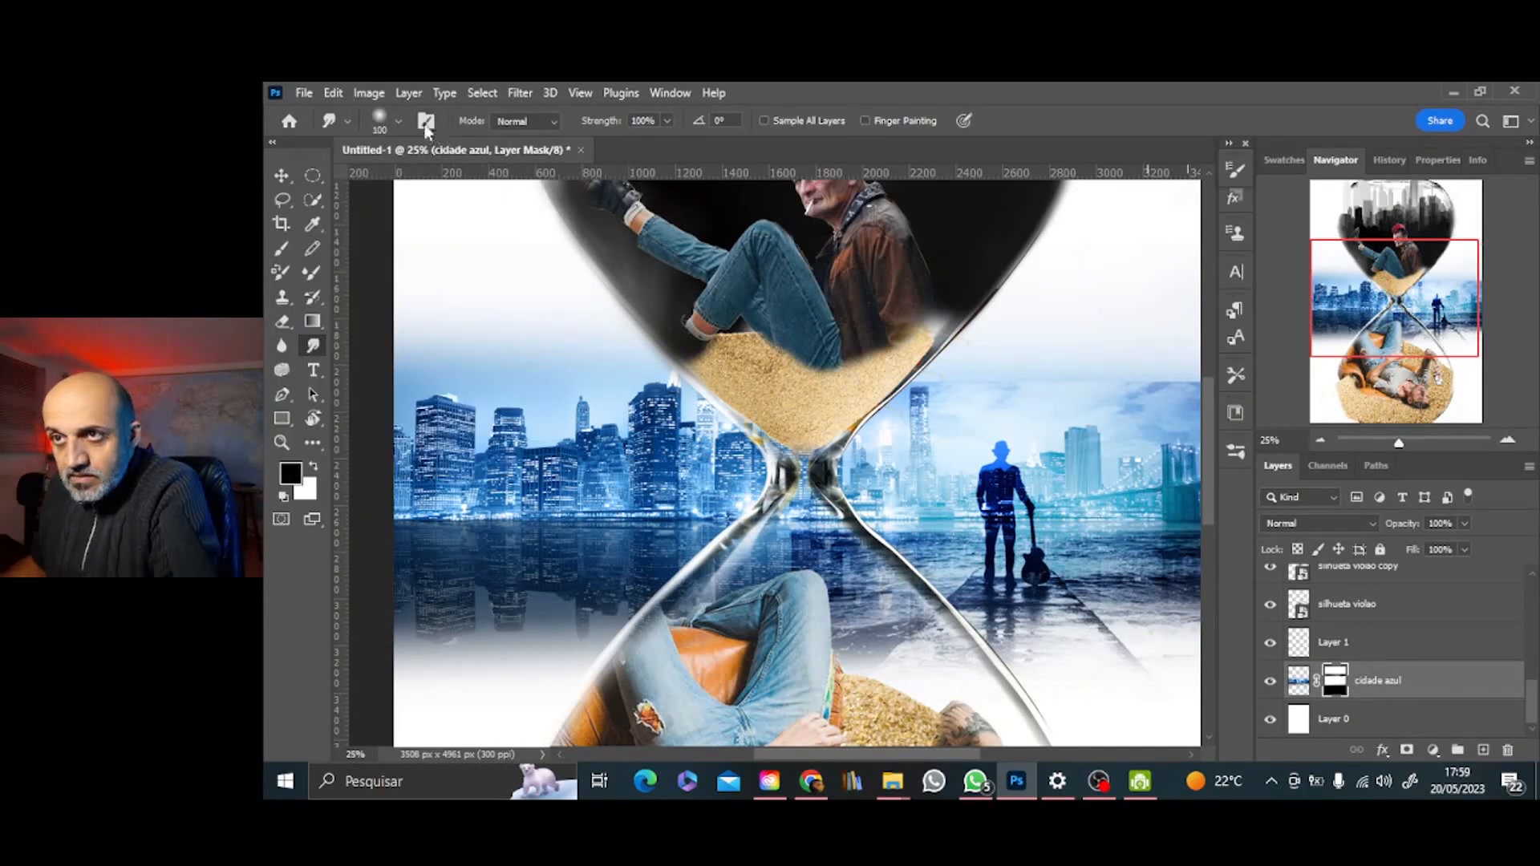
click(399, 122)
click(362, 293)
click(1003, 377)
click(1237, 452)
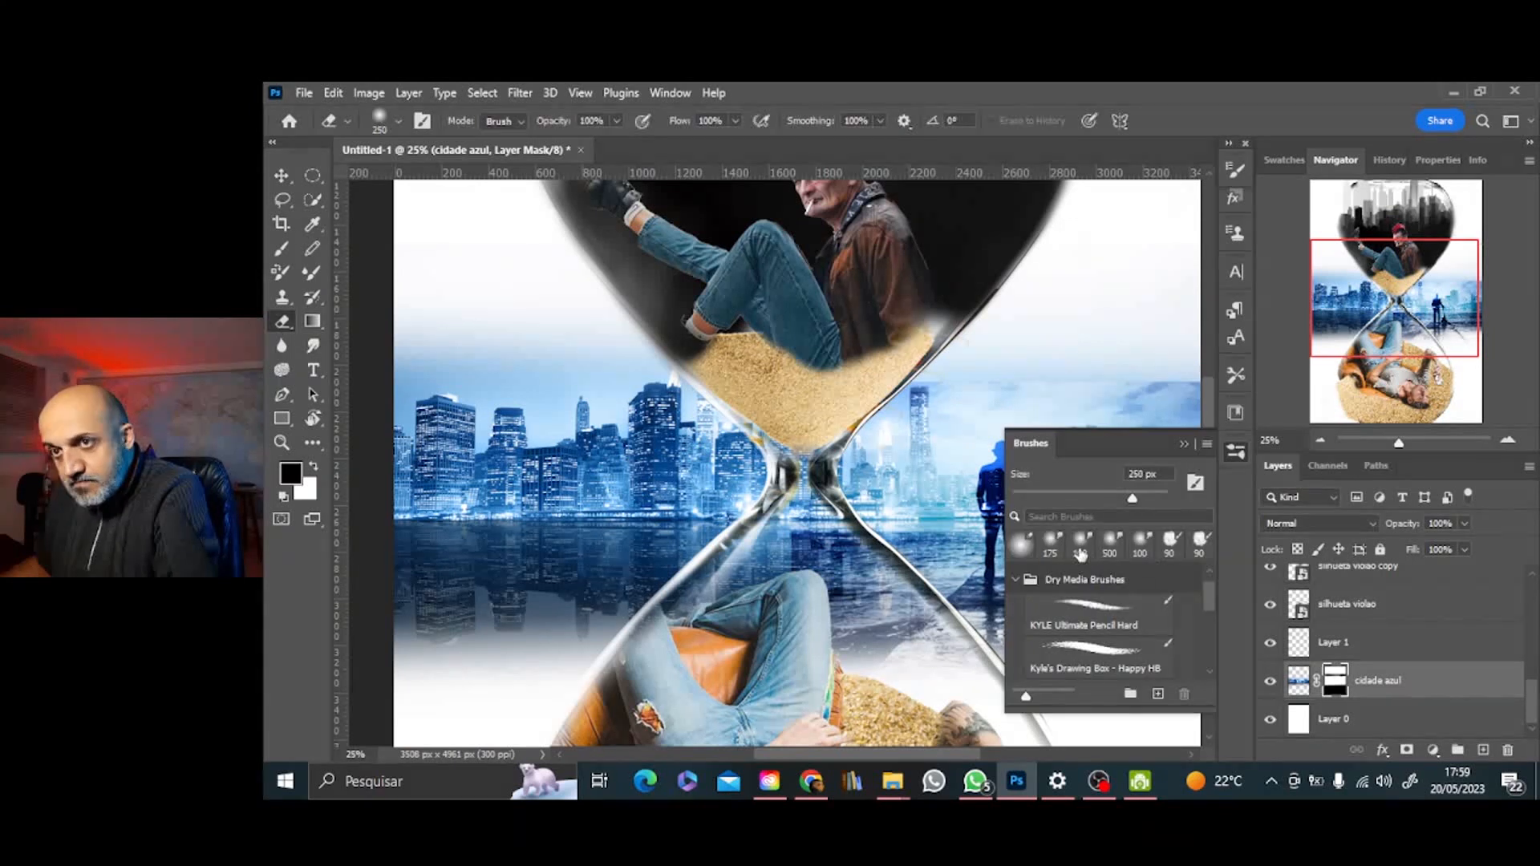
click(1095, 658)
click(1091, 614)
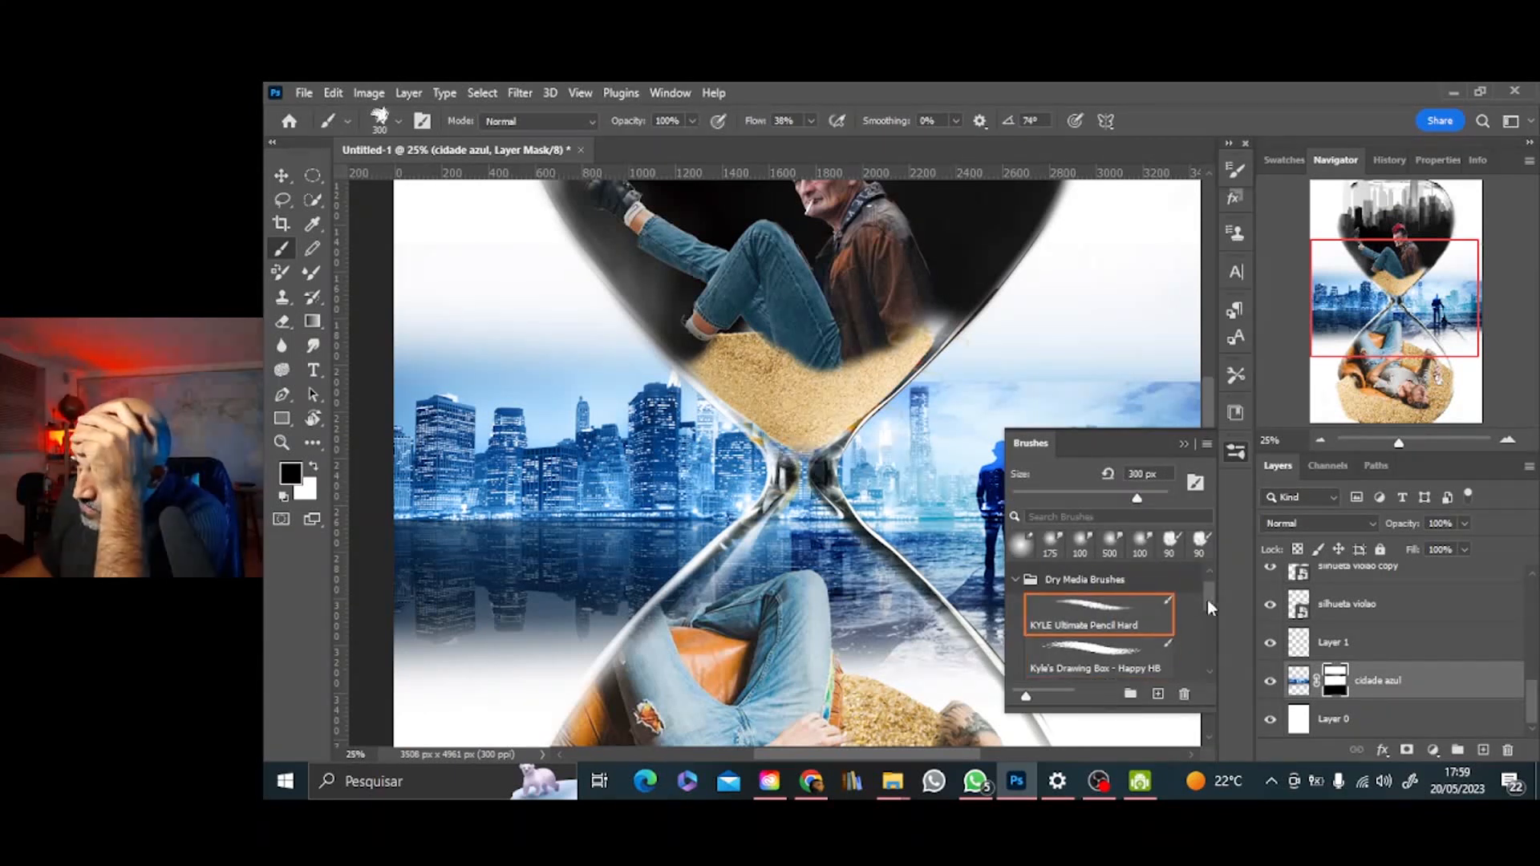
click(1027, 544)
click(1185, 445)
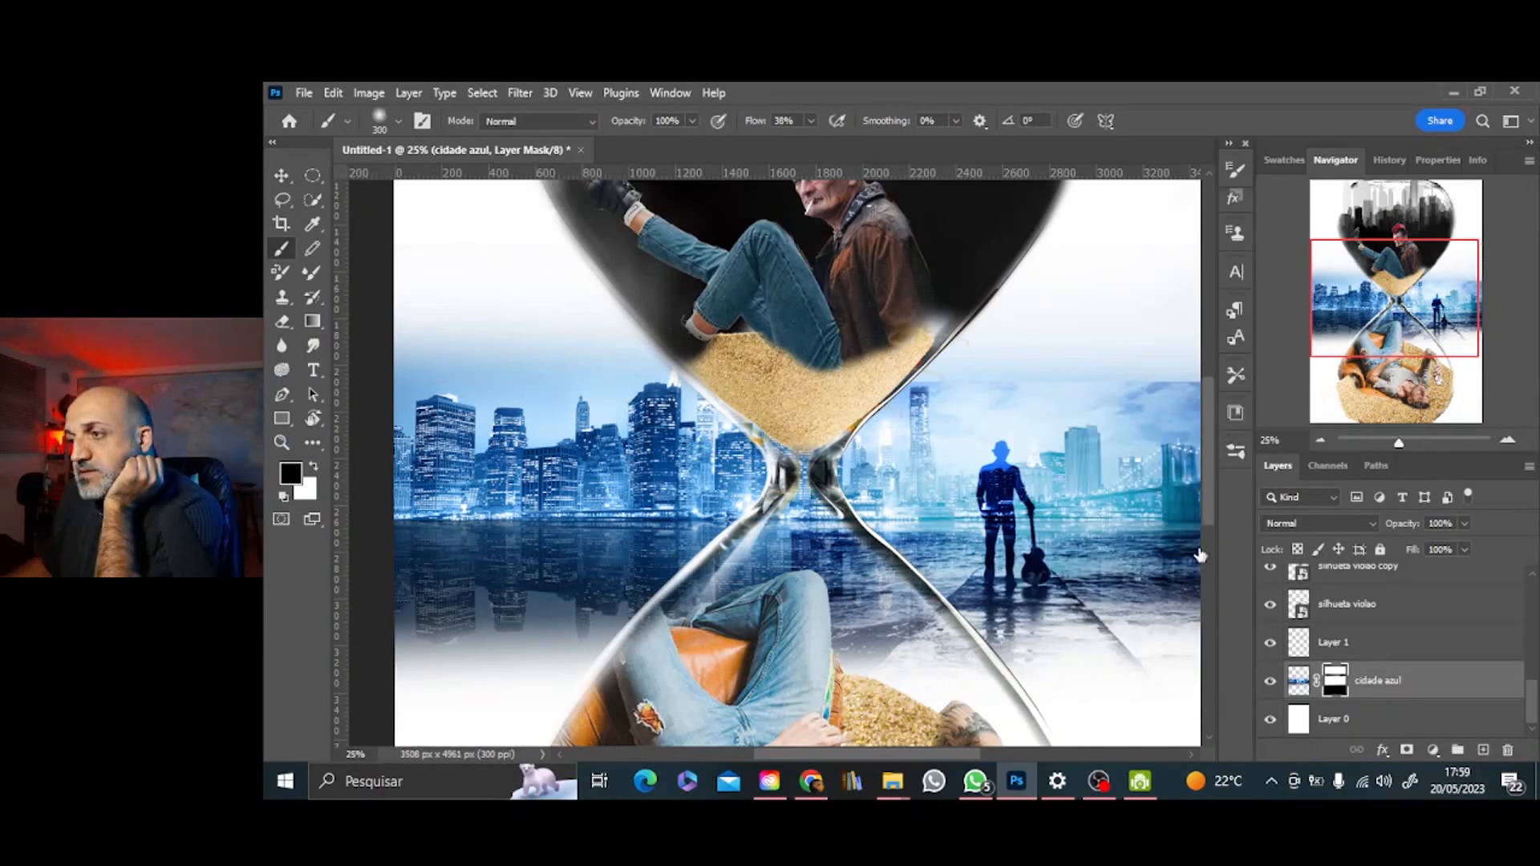
Soften the hard sky edge above the guitarist on the cidade azul mask, painting black at 52% brush opacity
click(693, 122)
drag(692, 142, 646, 142)
mouse_move(1155, 374)
mouse_down()
mouse_move(1100, 384)
mouse_move(1175, 373)
mouse_move(933, 367)
mouse_up()
drag(1396, 299, 1406, 304)
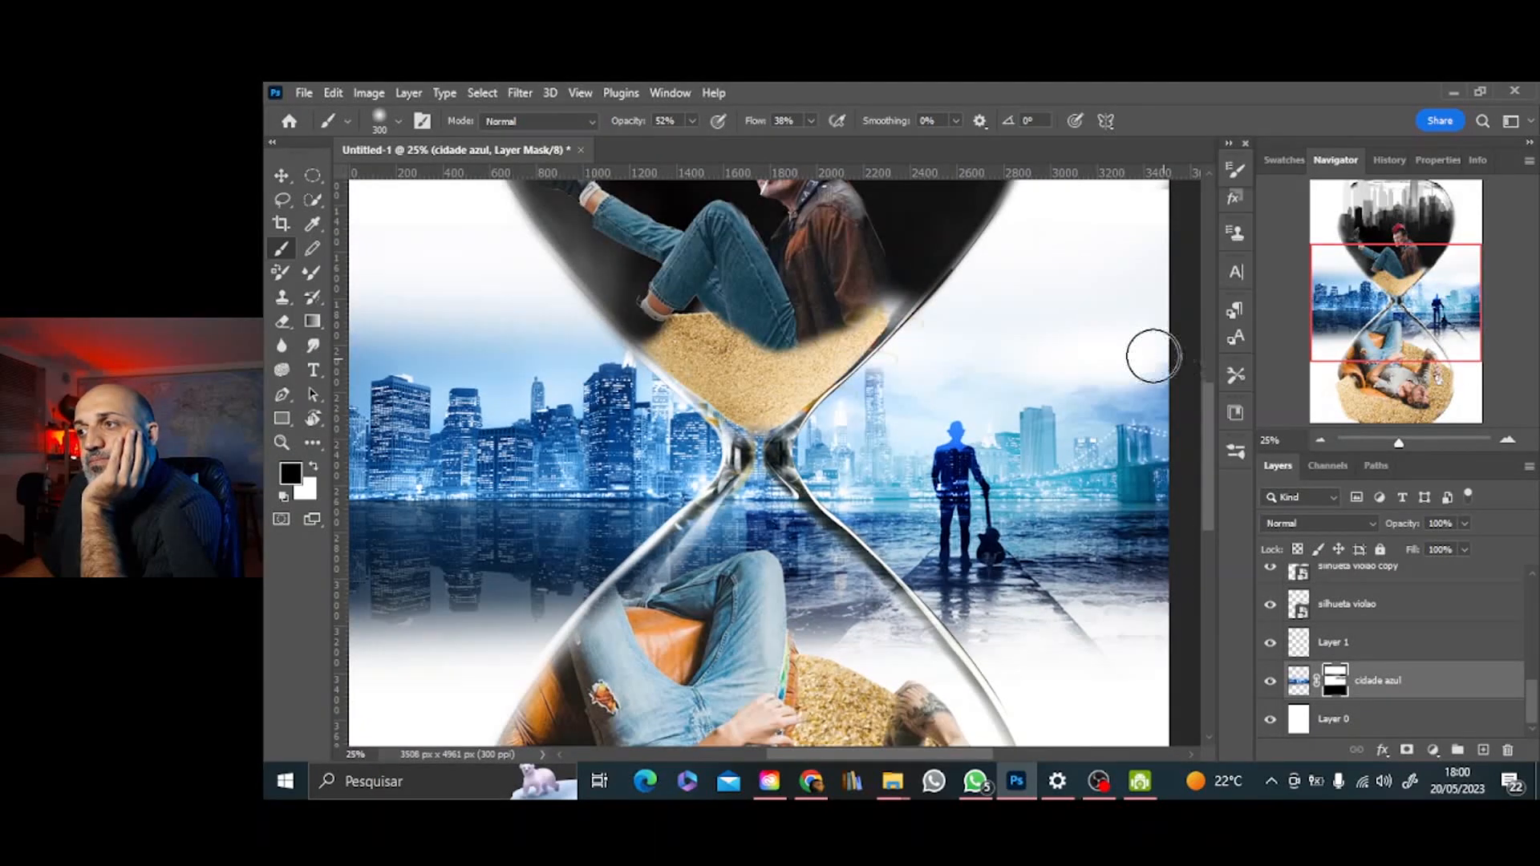
Hide the punk's outstretched leg on the punk layer's mask by painting black with a 90 px brush at 100% opacity
click(1322, 441)
click(1322, 442)
click(1319, 442)
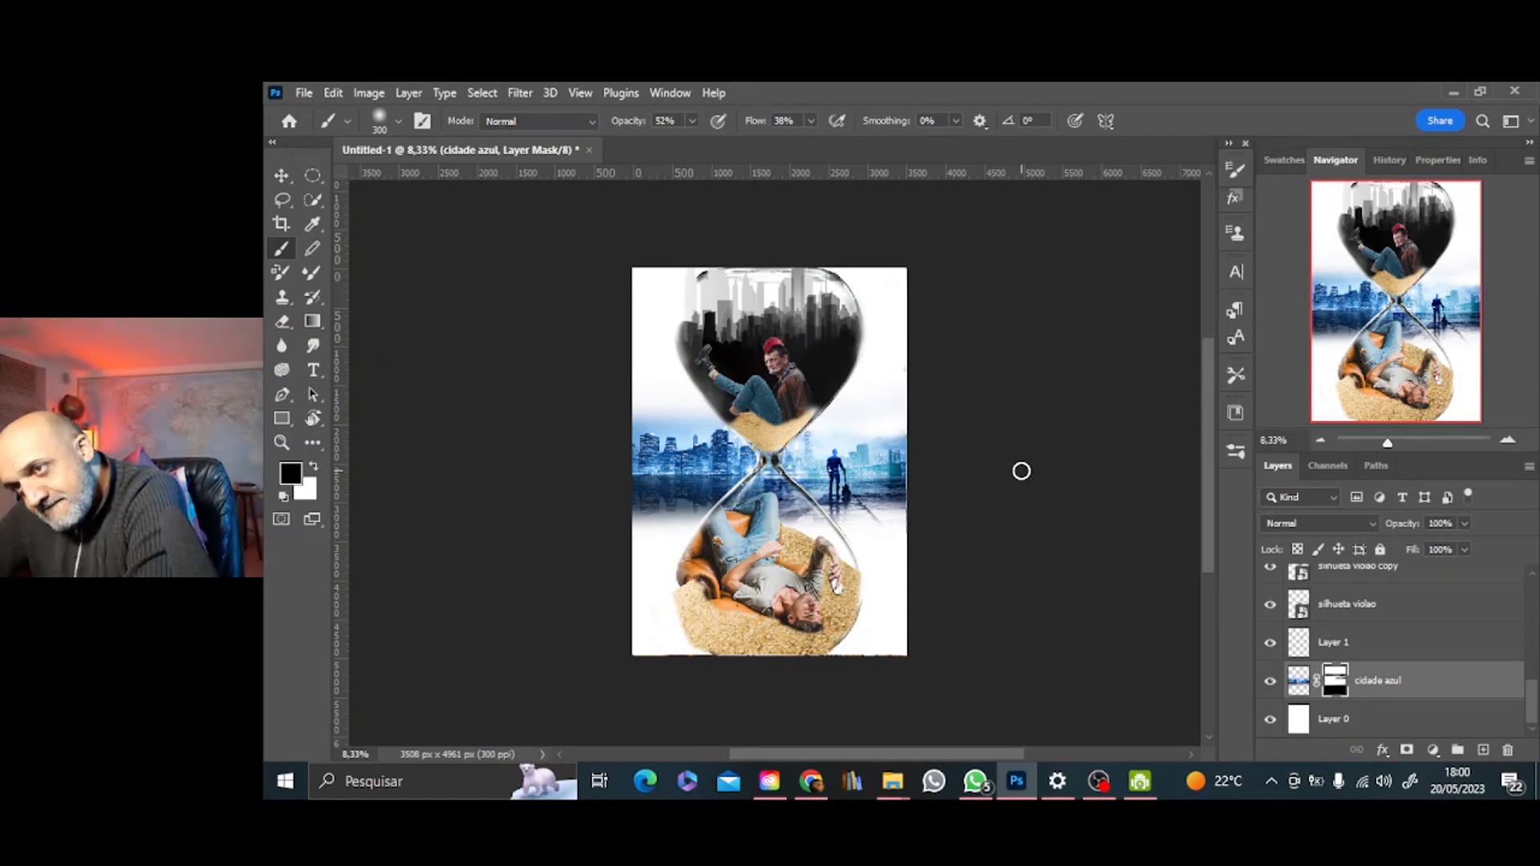
click(1515, 444)
click(1515, 444)
click(1516, 444)
drag(1405, 290, 1401, 260)
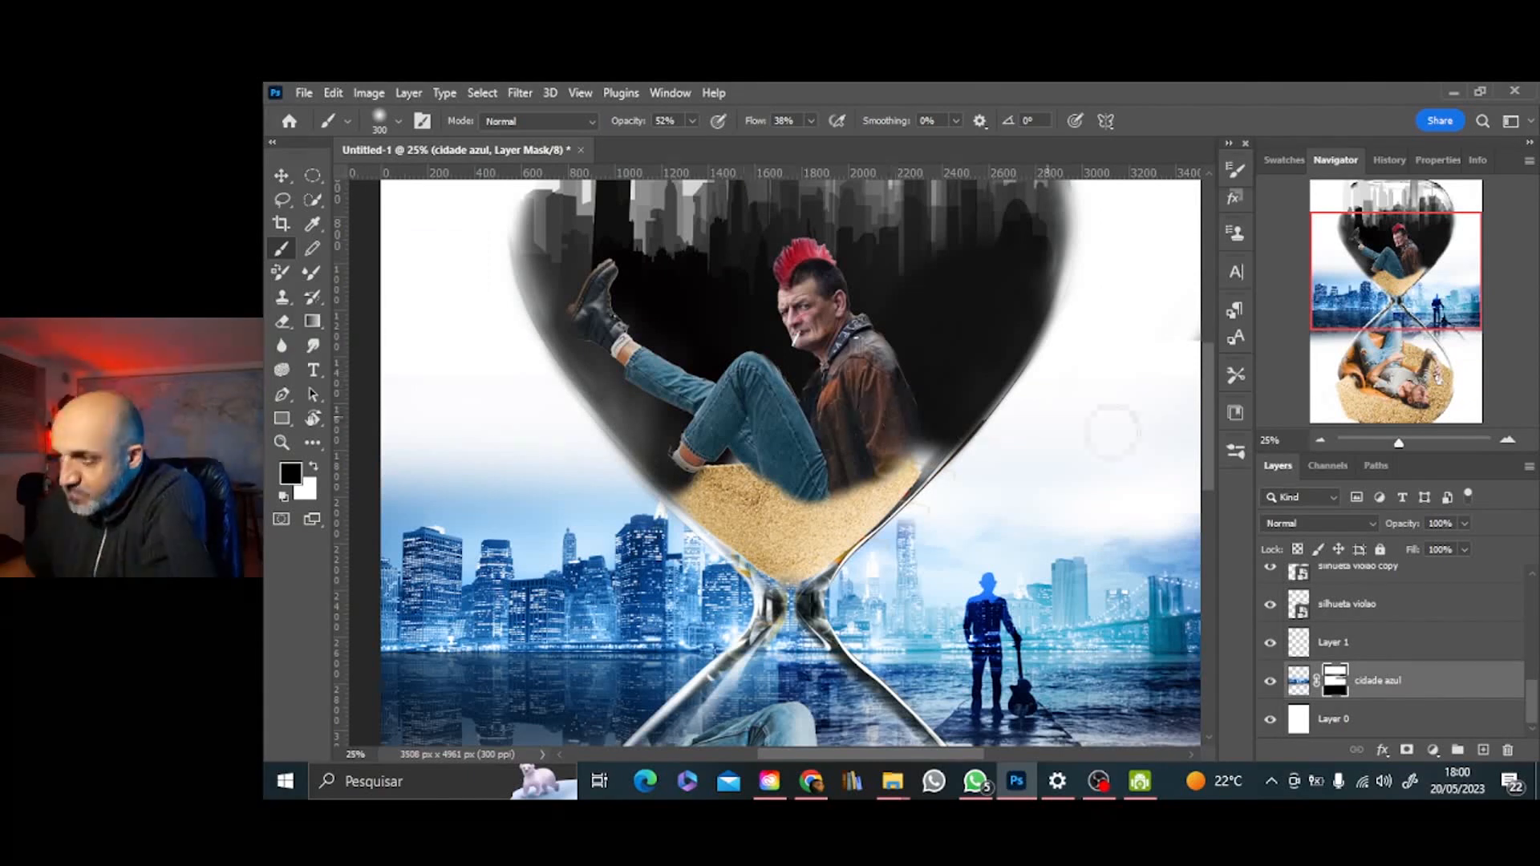
drag(1533, 702, 1534, 606)
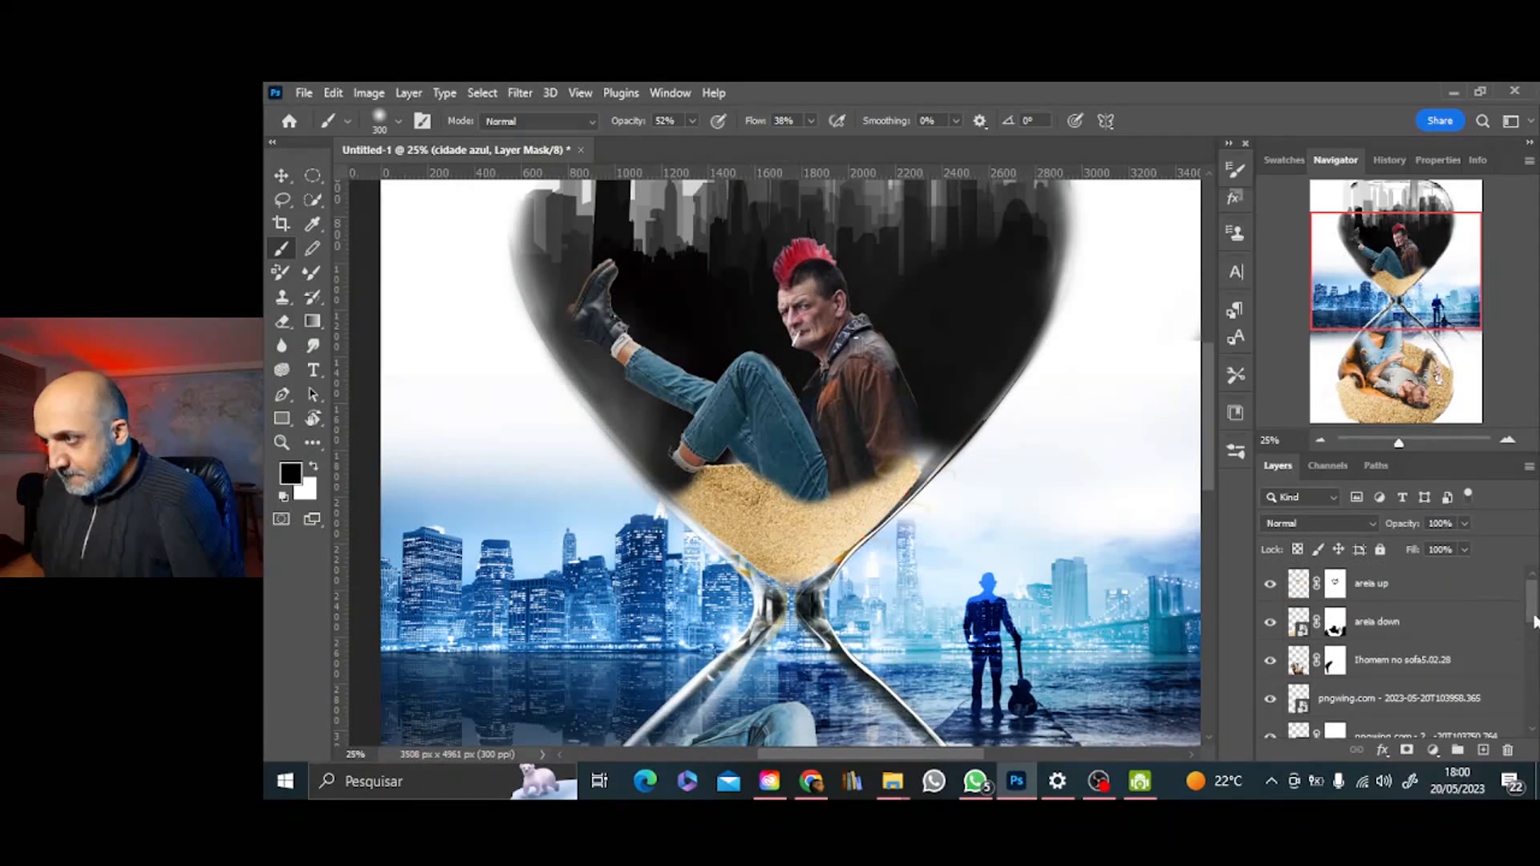
scroll(1534, 622, down, 3)
click(1380, 662)
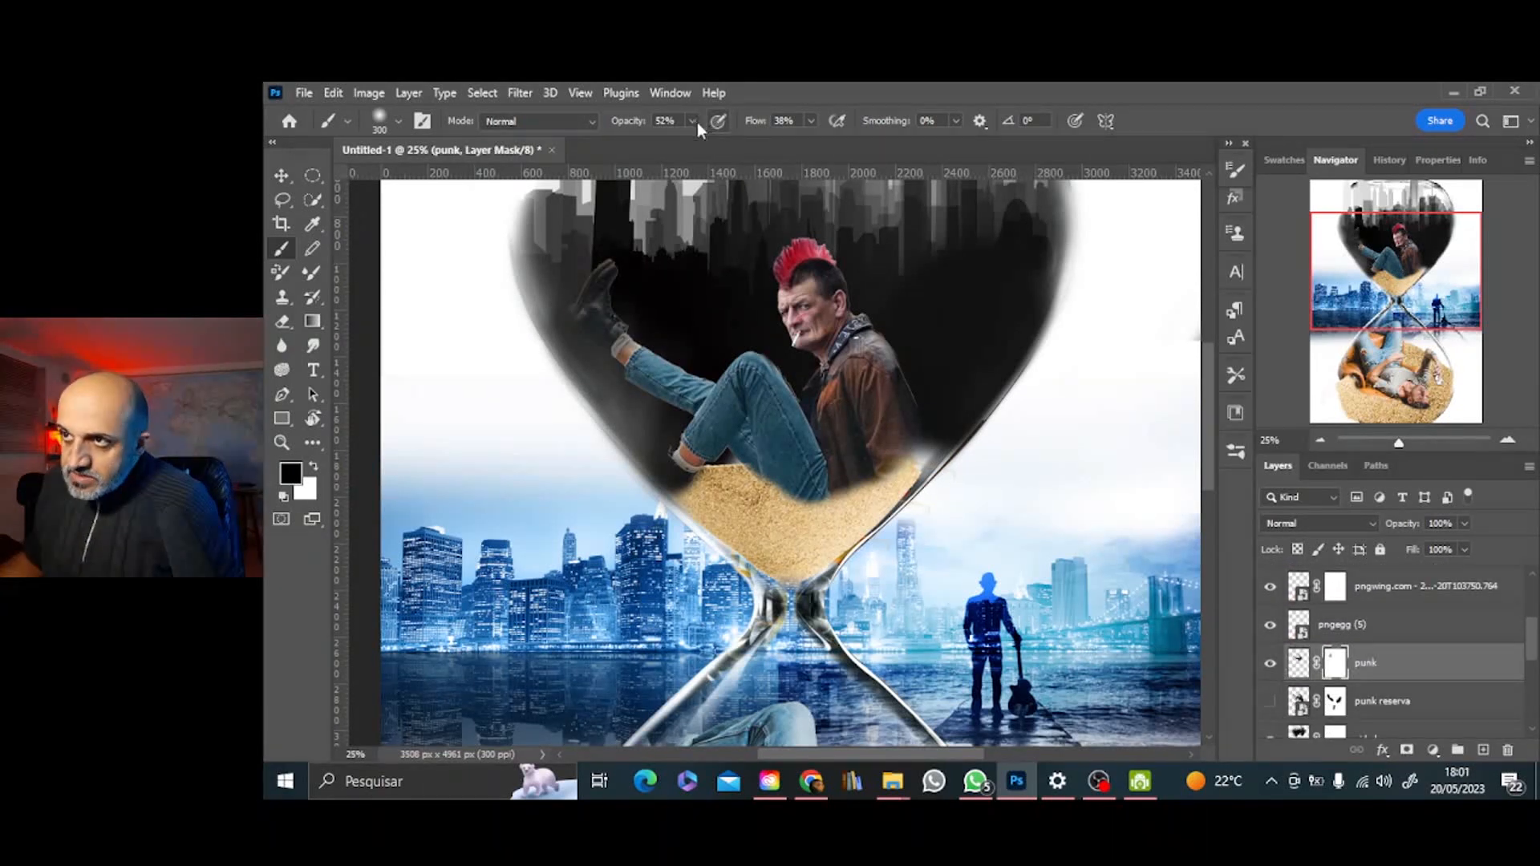
key(0)
key(shift+0)
mouse_move(602, 321)
mouse_down()
mouse_move(643, 371)
mouse_move(681, 371)
mouse_move(690, 402)
mouse_up()
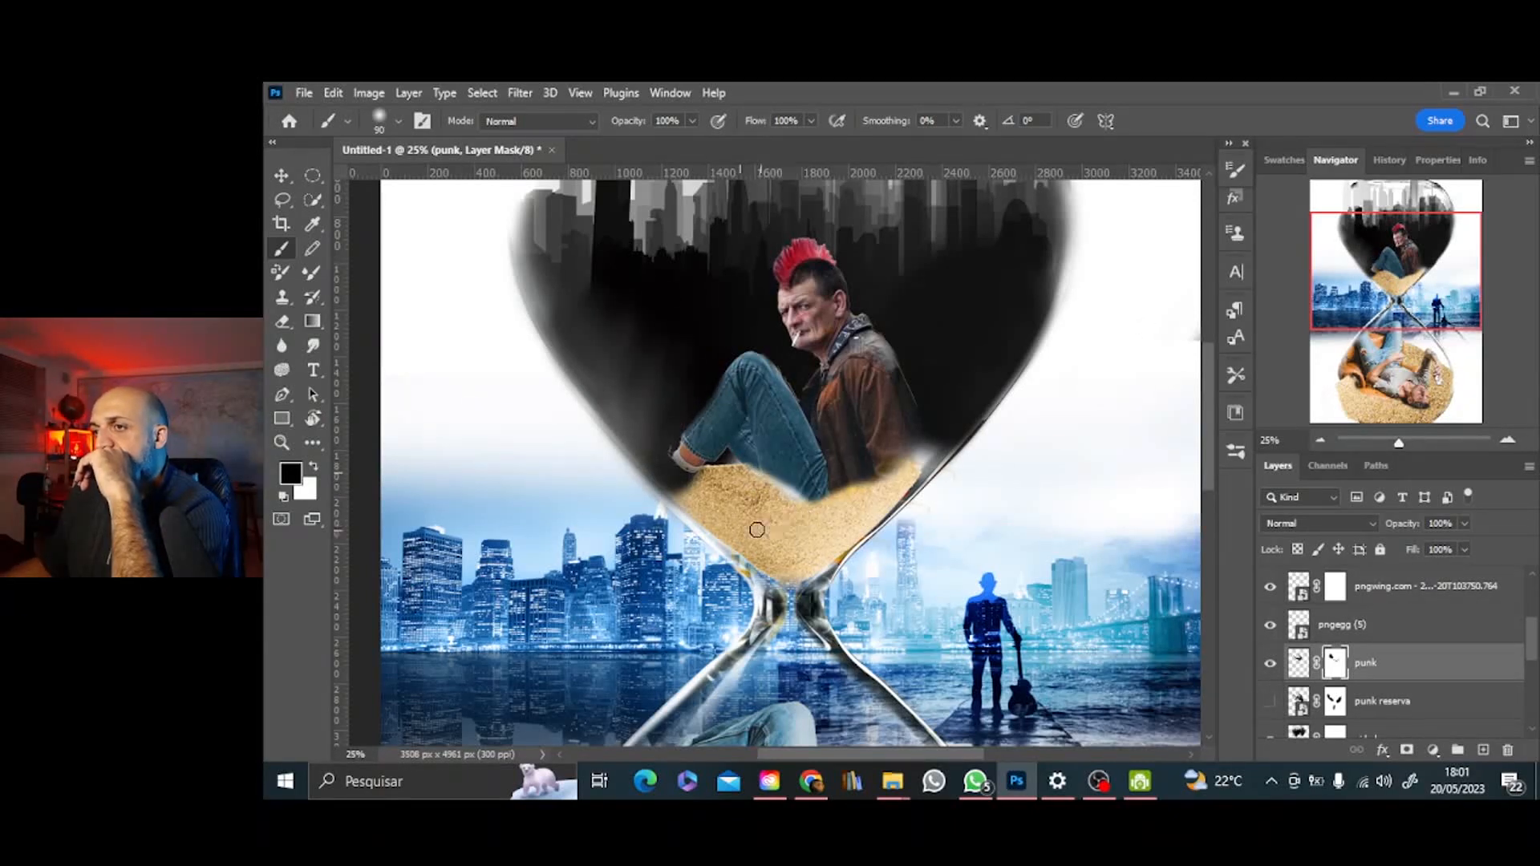
Examine the hourglass composition at several magnifications, ending with the whole page in view
click(1335, 443)
click(1507, 441)
click(1507, 441)
click(1506, 441)
click(1507, 441)
click(1507, 441)
click(1507, 441)
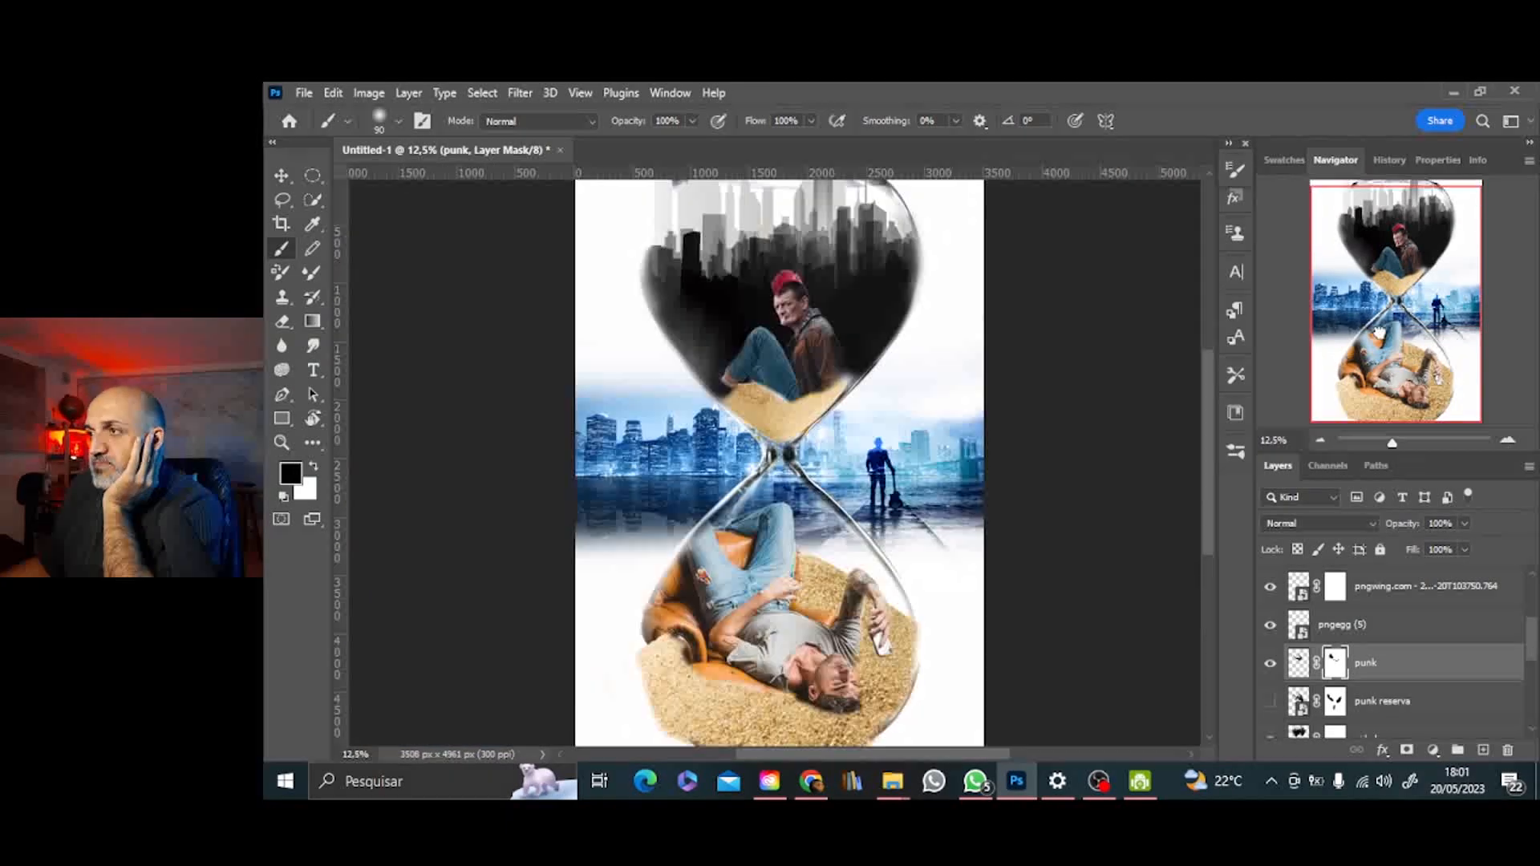
click(1320, 440)
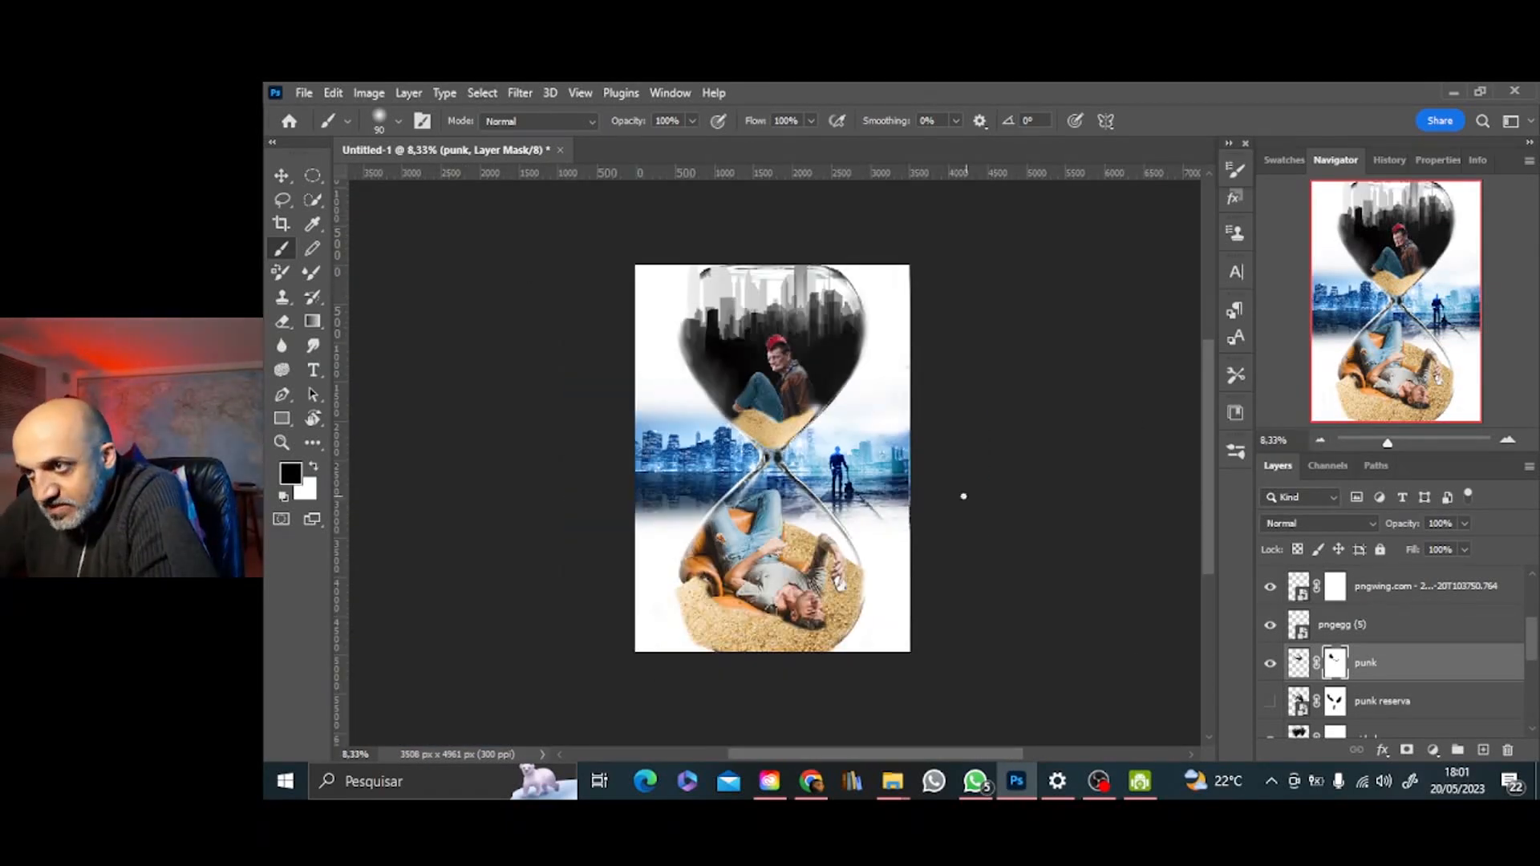
Add a Hue/Saturation adjustment layer above areia up with hue -23, saturation -31 and lightness -7
scroll(1396, 642, up, 3)
click(1380, 584)
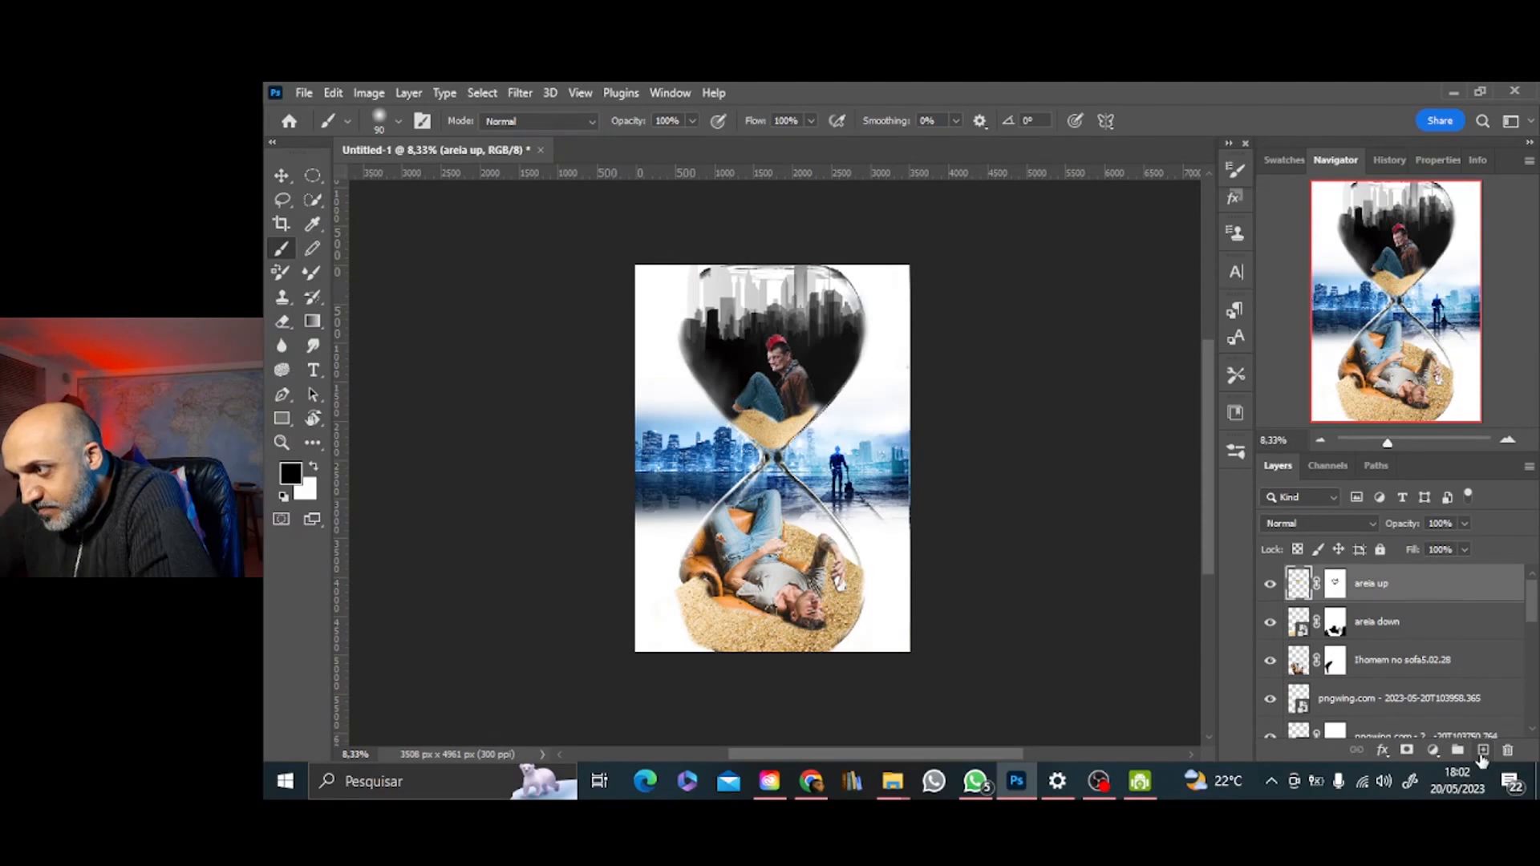
click(1433, 750)
click(1456, 569)
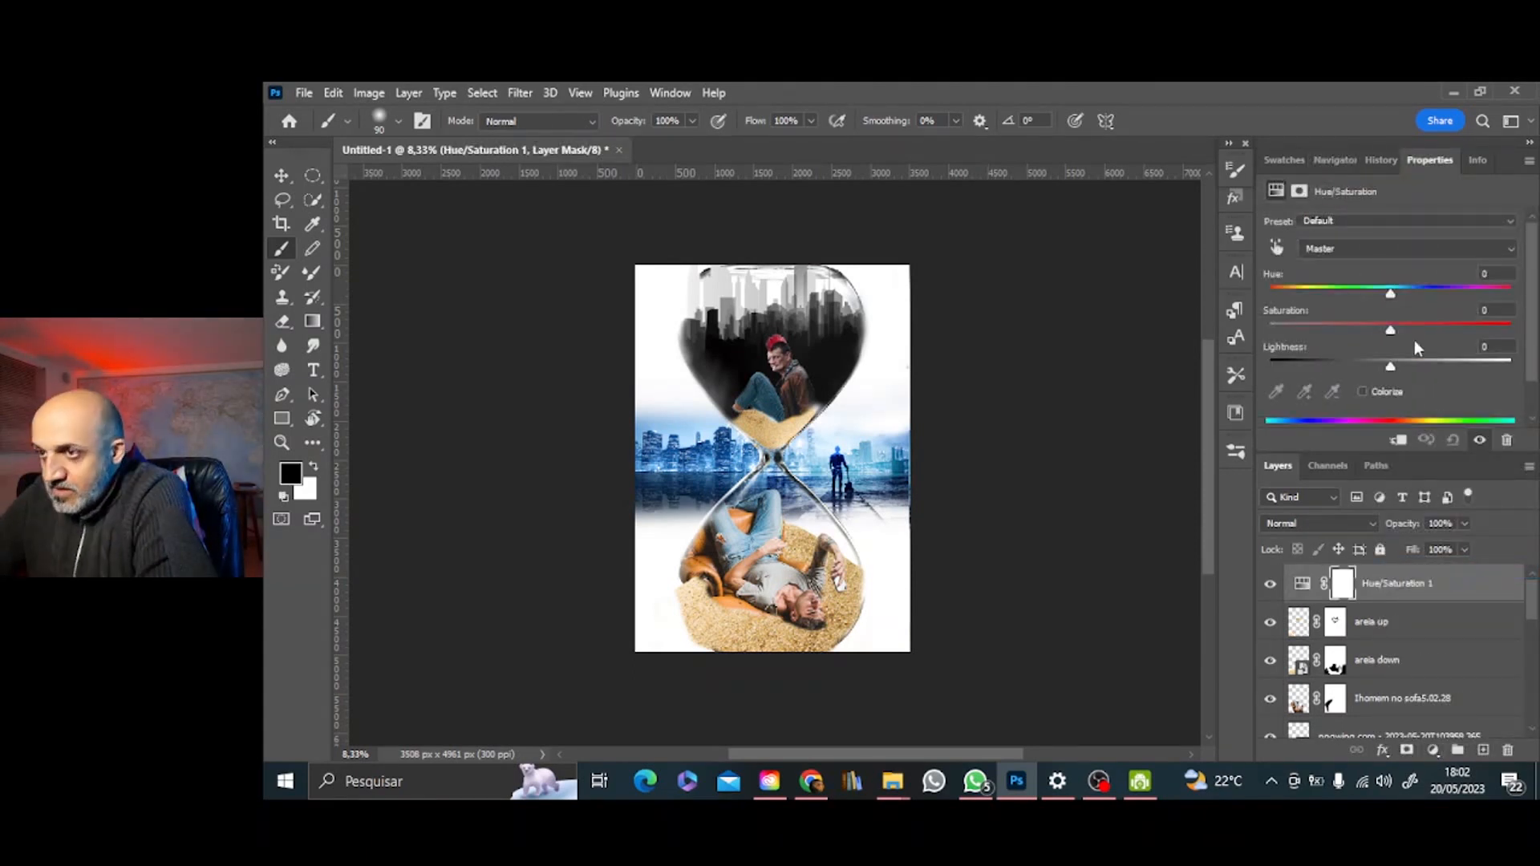
mouse_move(1392, 368)
mouse_down()
mouse_move(1341, 335)
mouse_move(1382, 368)
mouse_up()
mouse_move(1392, 294)
mouse_down()
mouse_move(1410, 296)
mouse_move(1366, 296)
mouse_up()
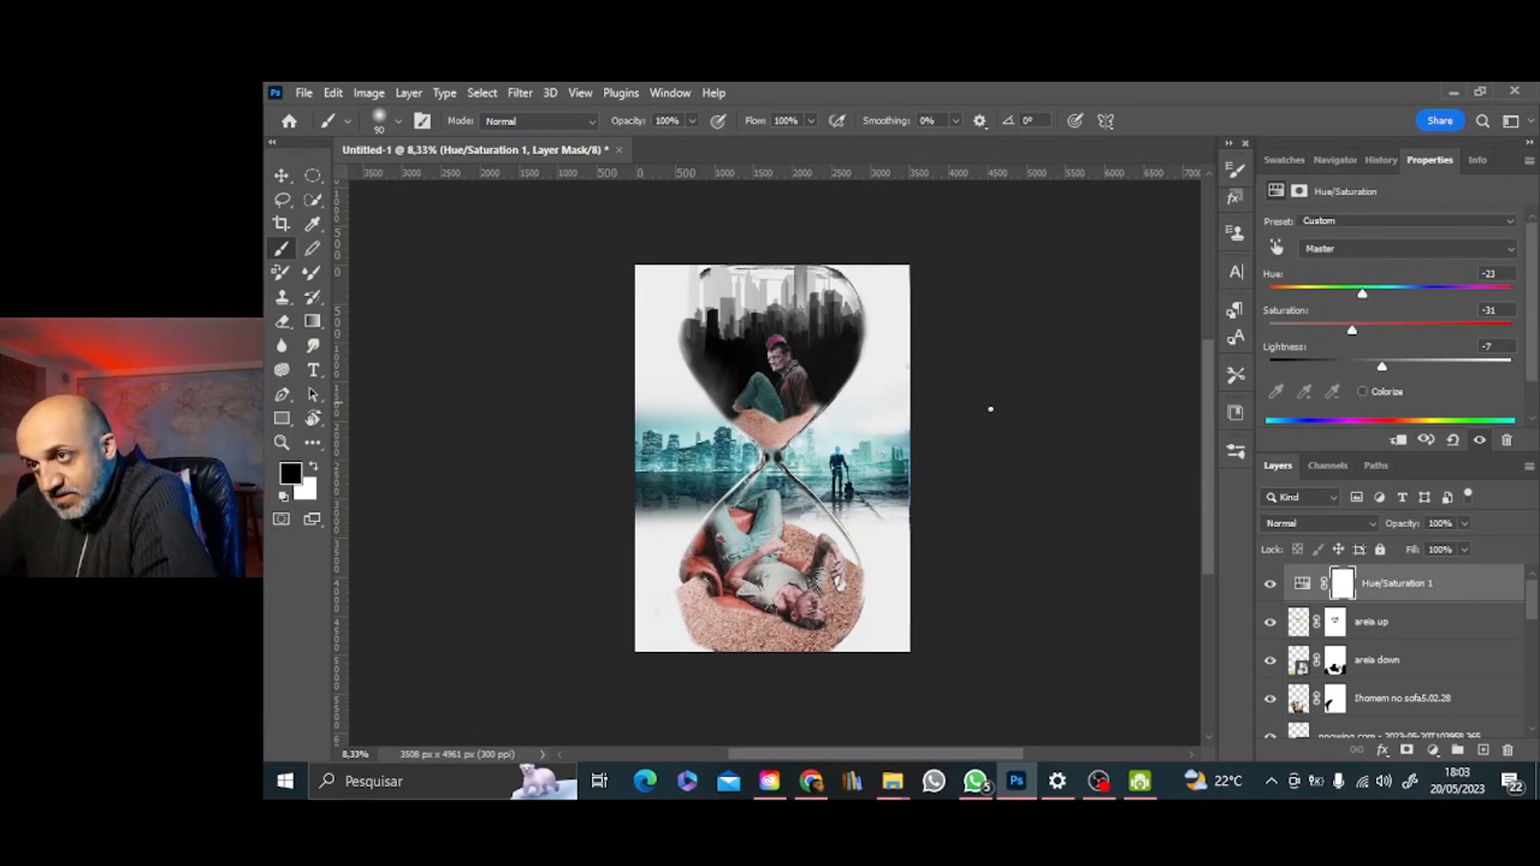
Add a Hue/Saturation adjustment clipped to the areia down layer and darken the lower sand
drag(1533, 602, 1534, 617)
click(1407, 640)
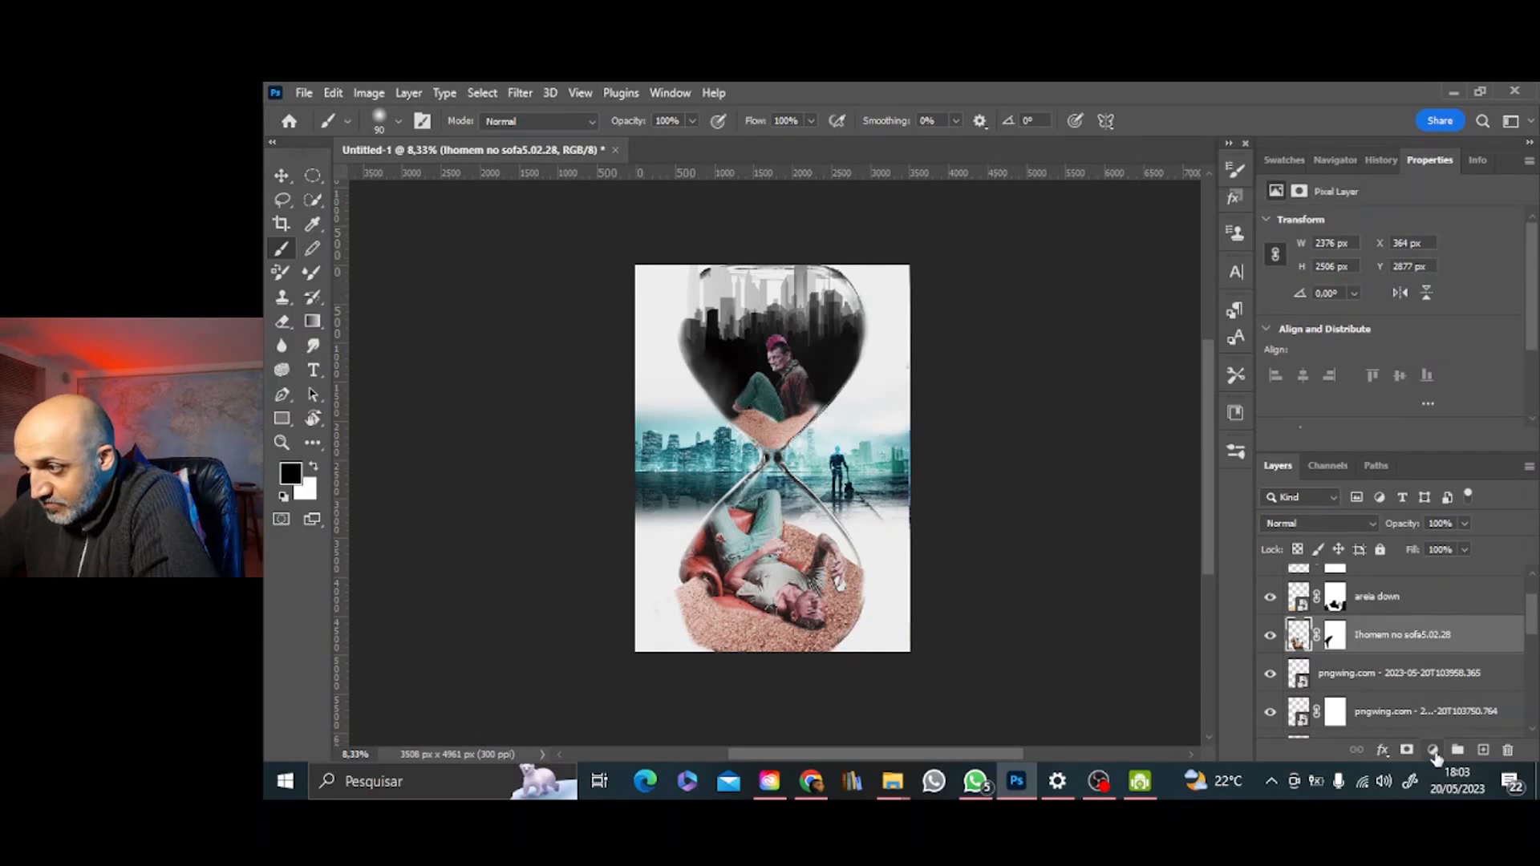
click(1433, 751)
click(1359, 603)
click(1433, 752)
click(1460, 578)
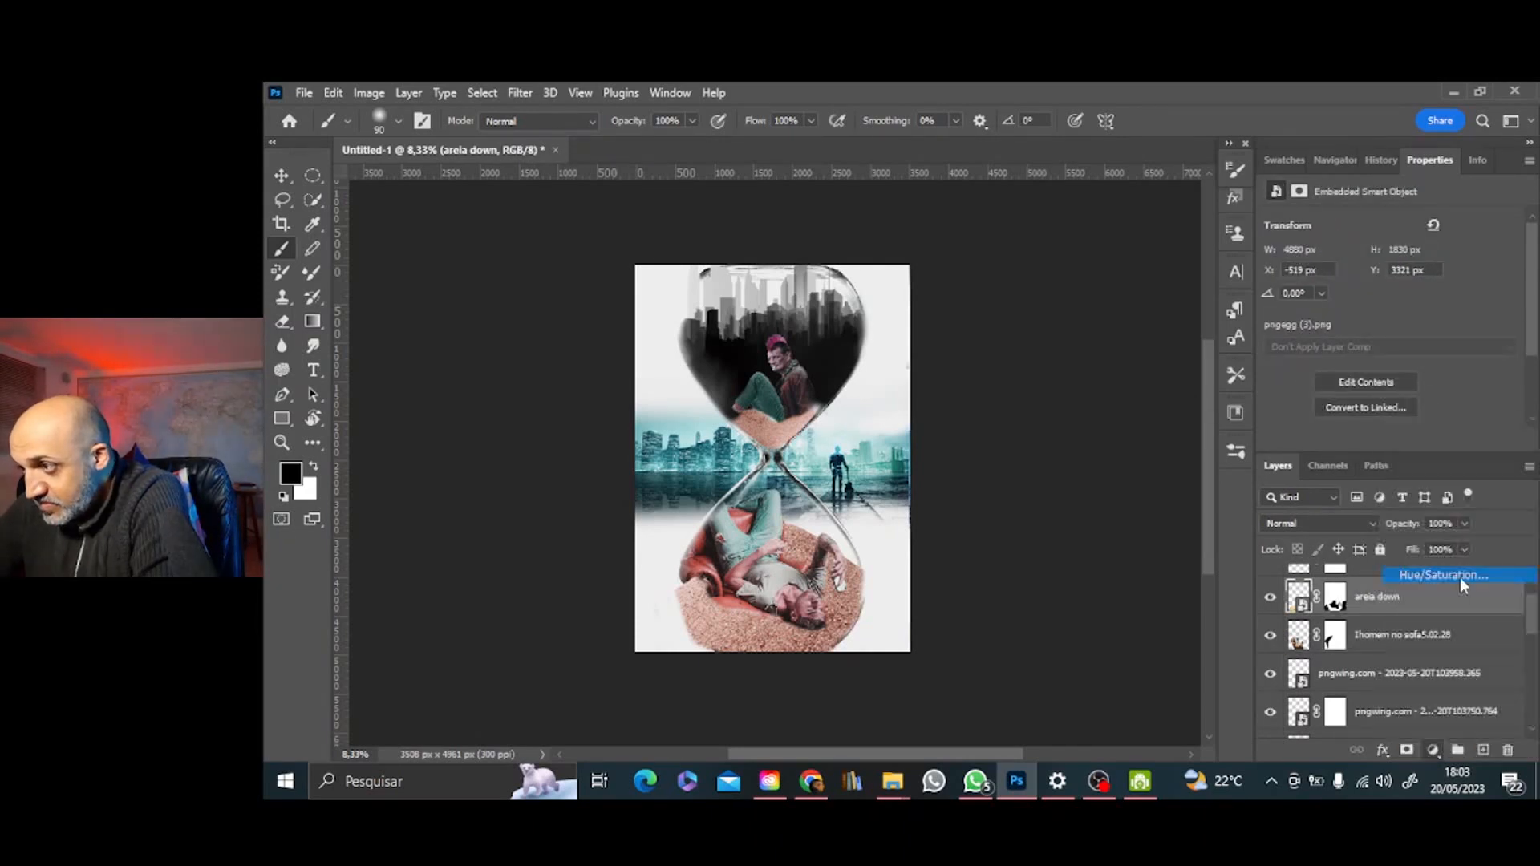
click(1398, 439)
drag(1372, 376, 1338, 373)
Clean up the stray sand outside the lower bulb on the areia down layer mask with a 250 px brush
click(1335, 636)
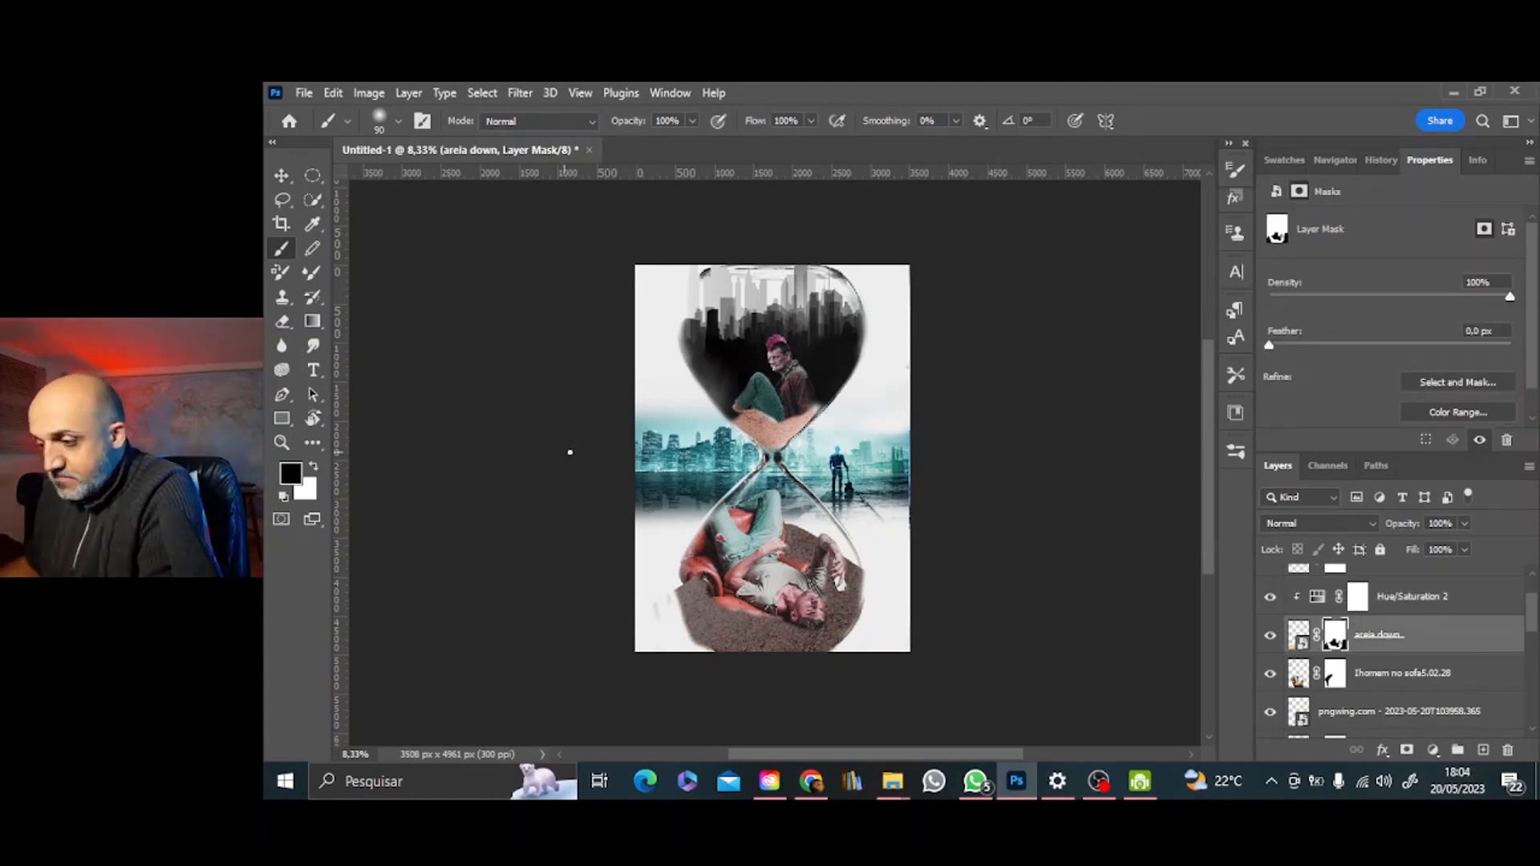
click(1330, 170)
click(1399, 443)
click(1396, 371)
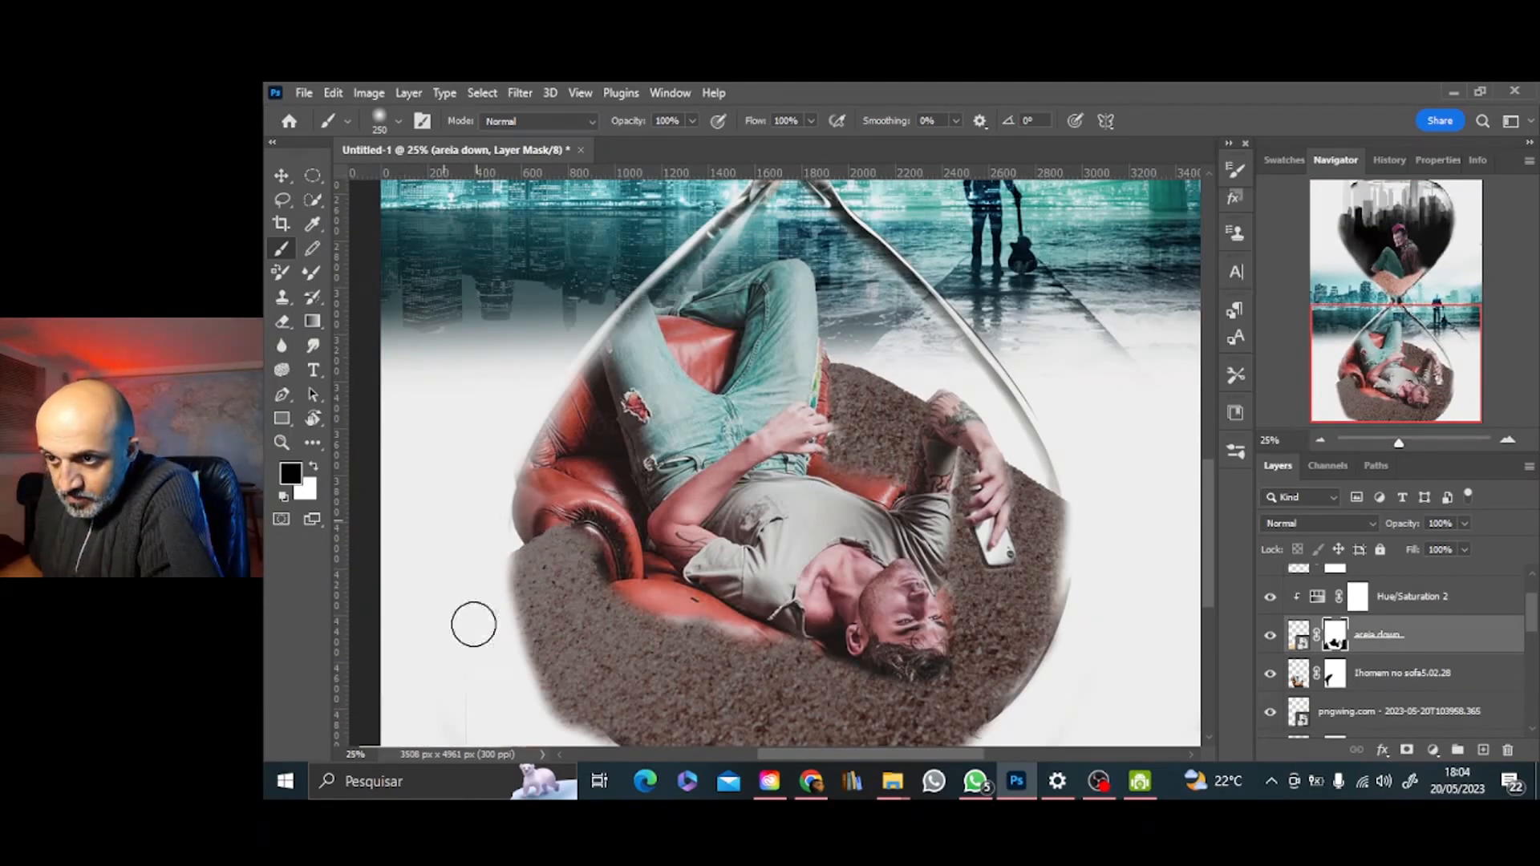
click(1321, 441)
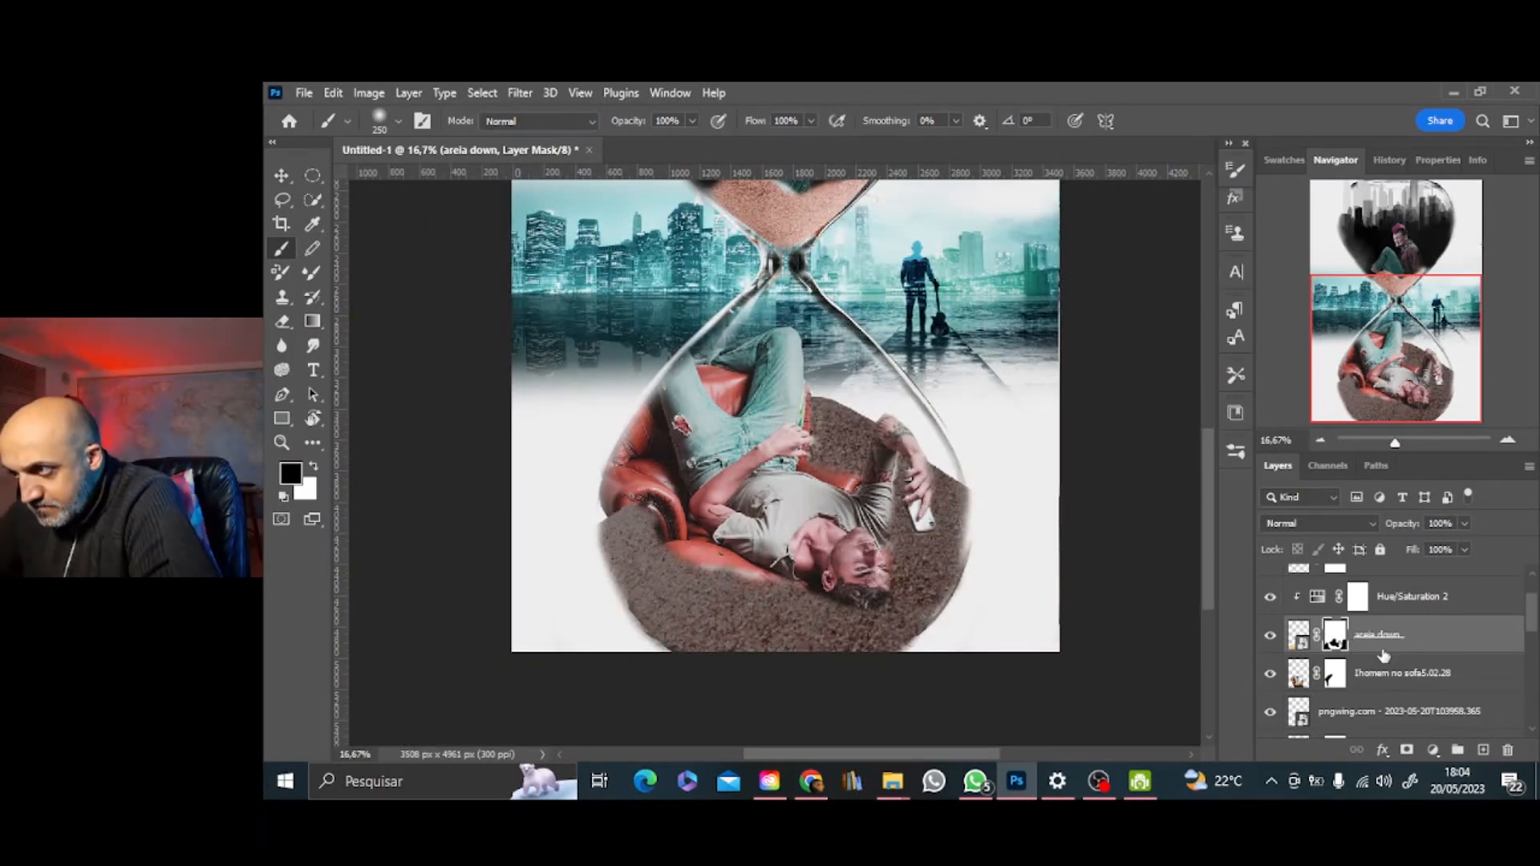
double_click(1321, 441)
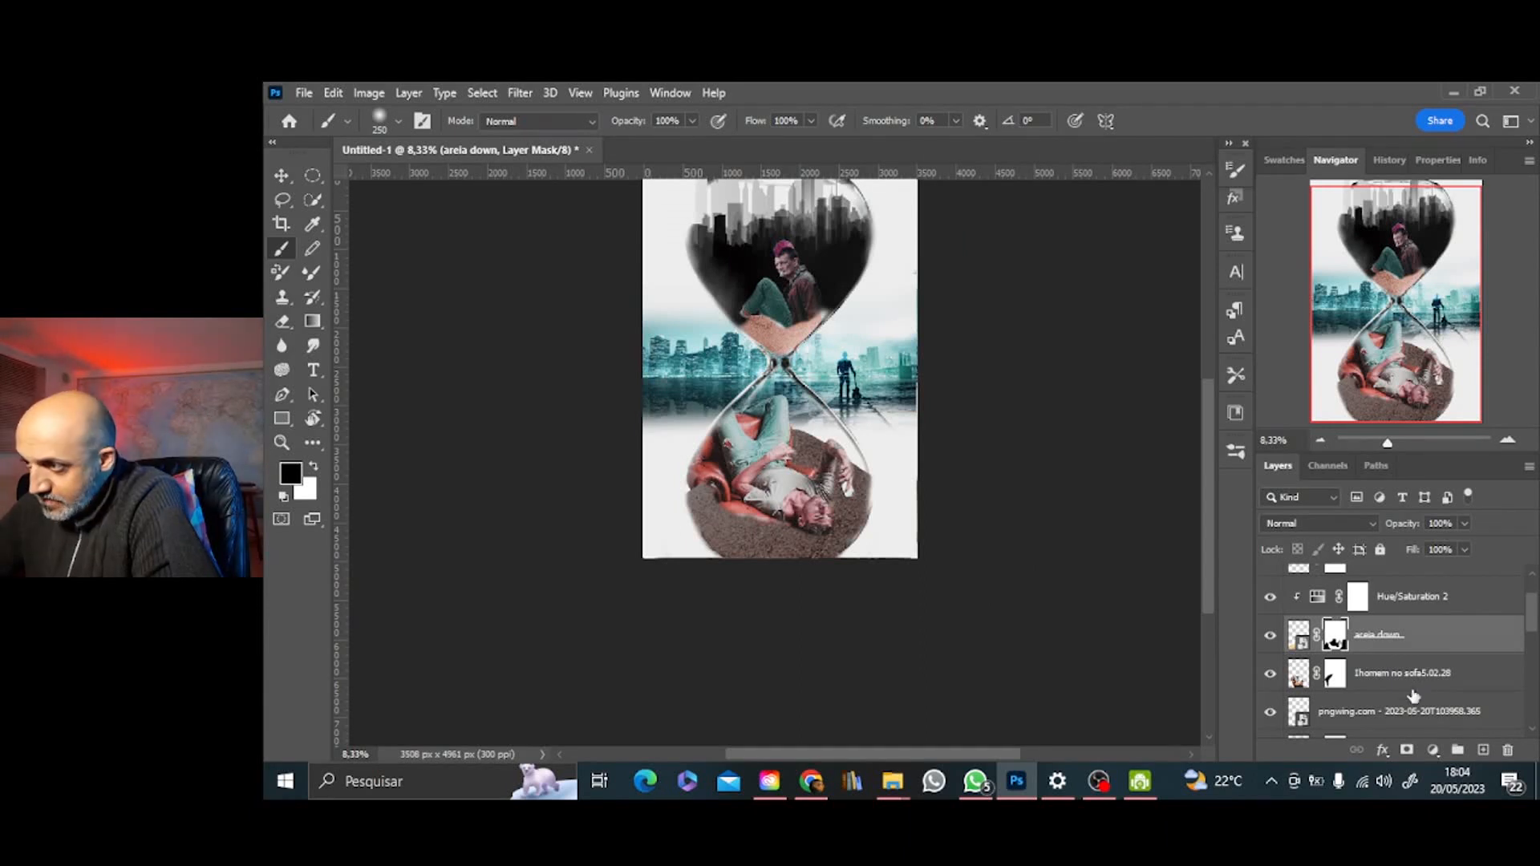
Add a clipped Hue/Saturation adjustment to the sofa man layer with hue +12, saturation -17 and lightness -29
click(1413, 686)
click(1433, 750)
click(1446, 571)
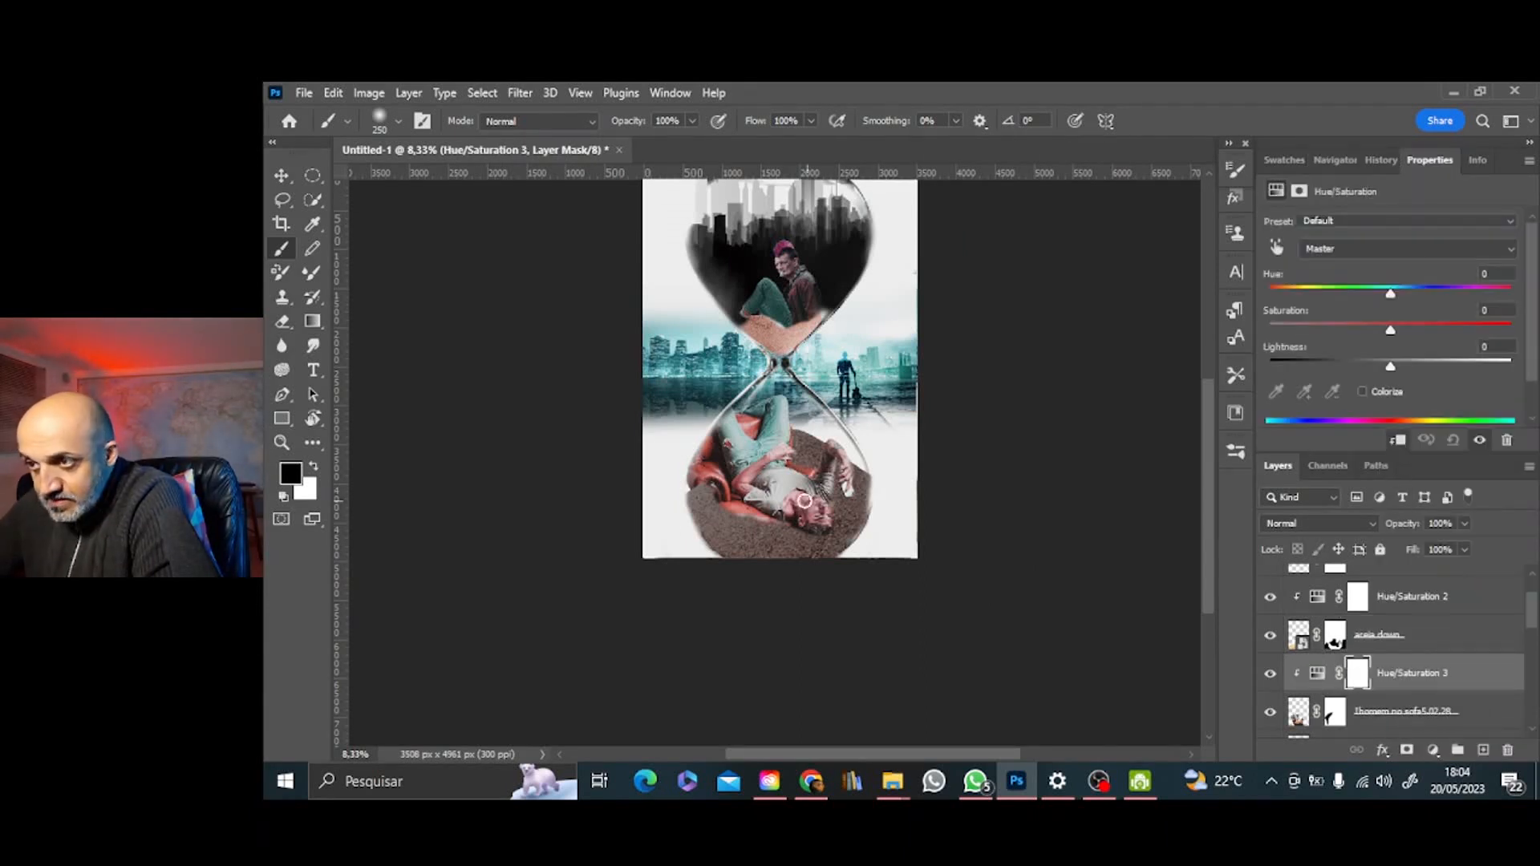
drag(1390, 366, 1337, 331)
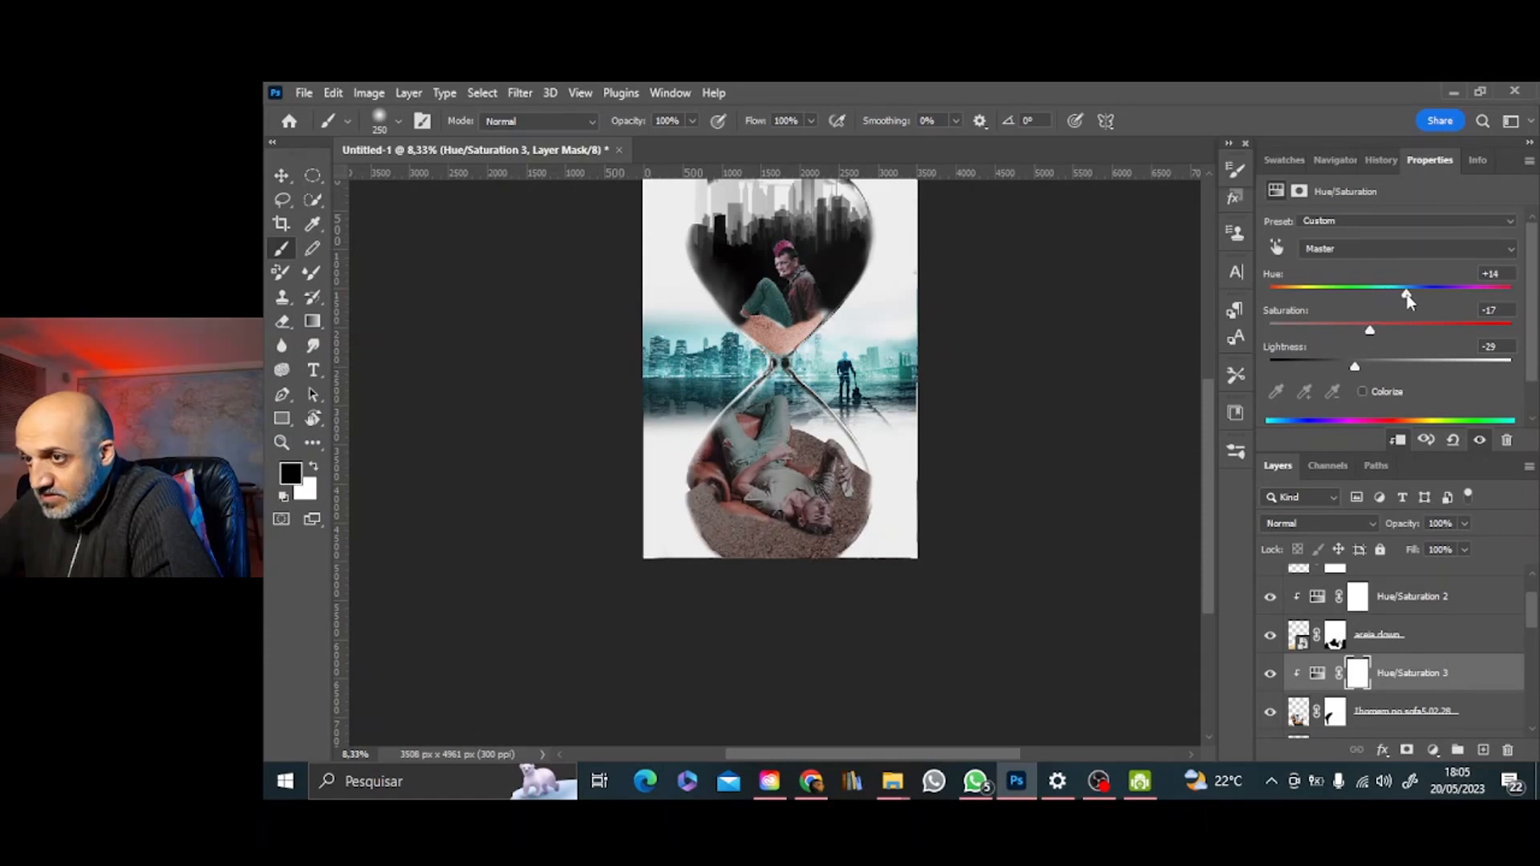
drag(1409, 300, 1402, 301)
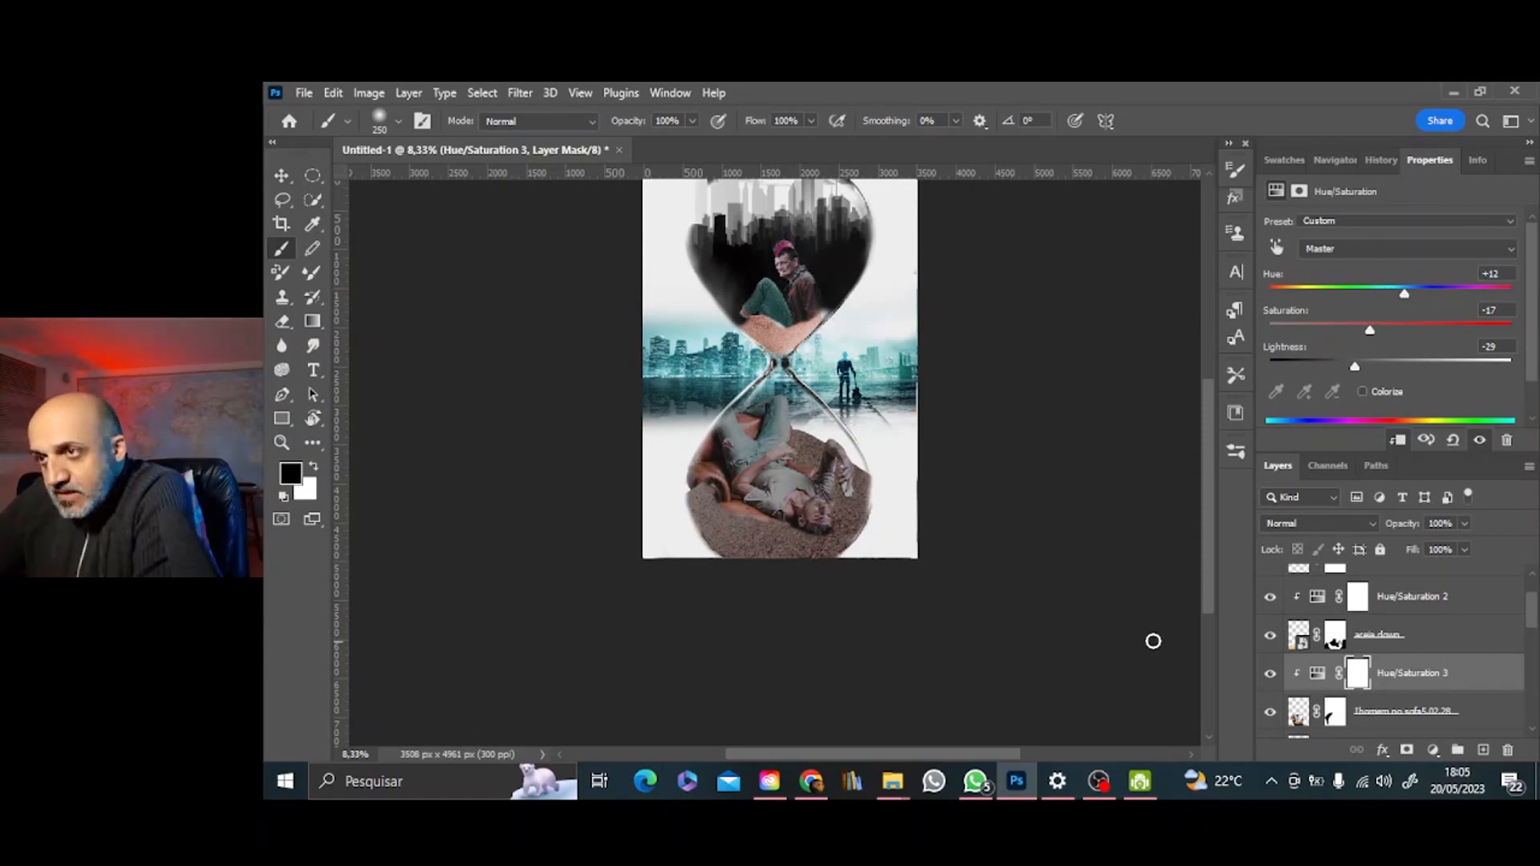
Add a clipped Hue/Saturation adjustment to the punk layer with hue +8 and lightness -12
scroll(1369, 651, down, 3)
scroll(1534, 628, down, 3)
click(1412, 657)
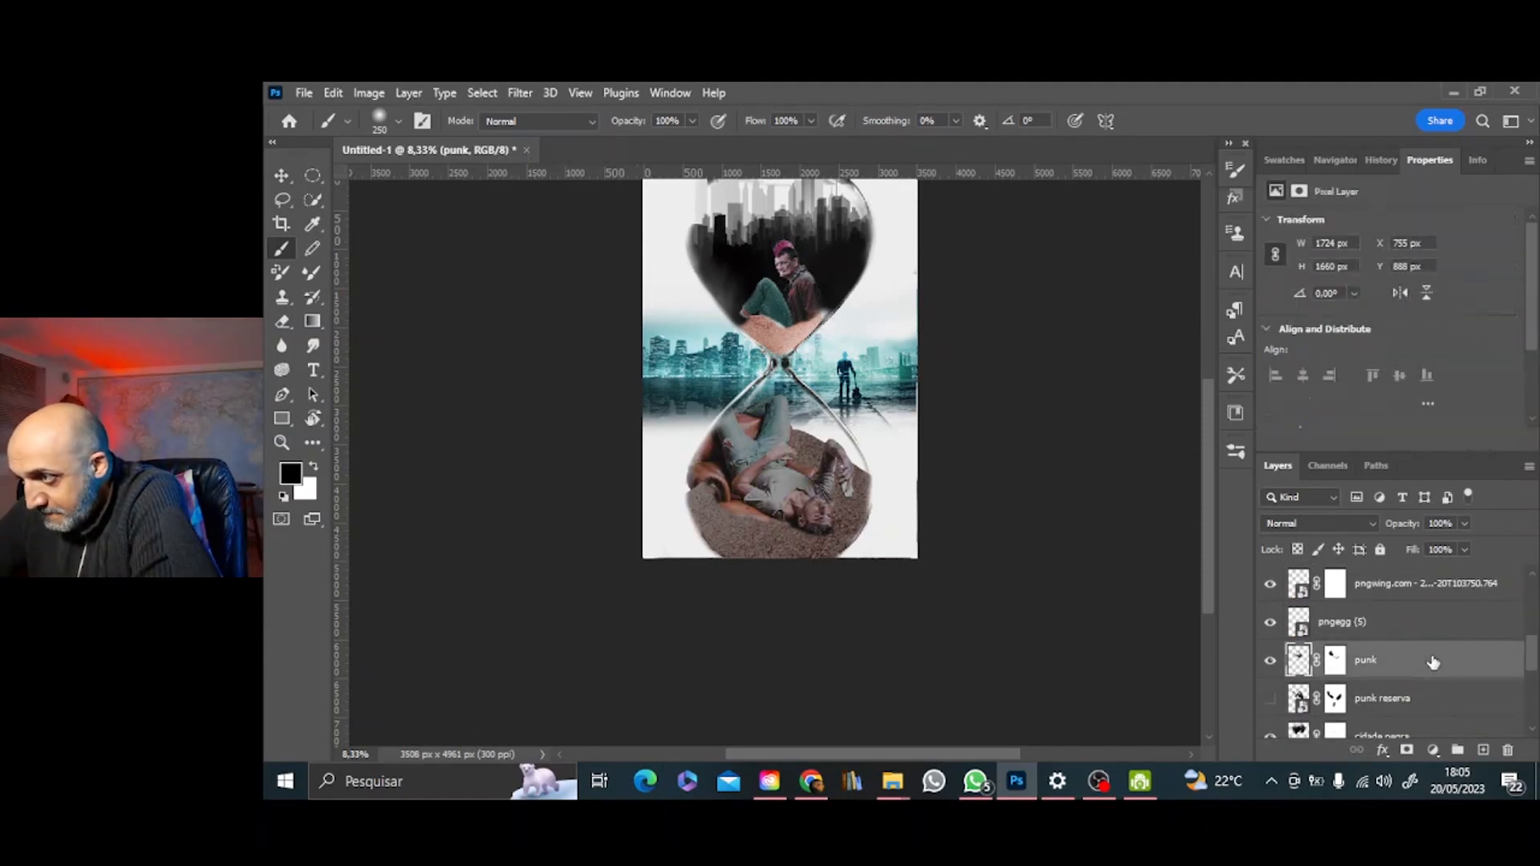
click(1433, 749)
click(1444, 575)
drag(1390, 367, 1377, 369)
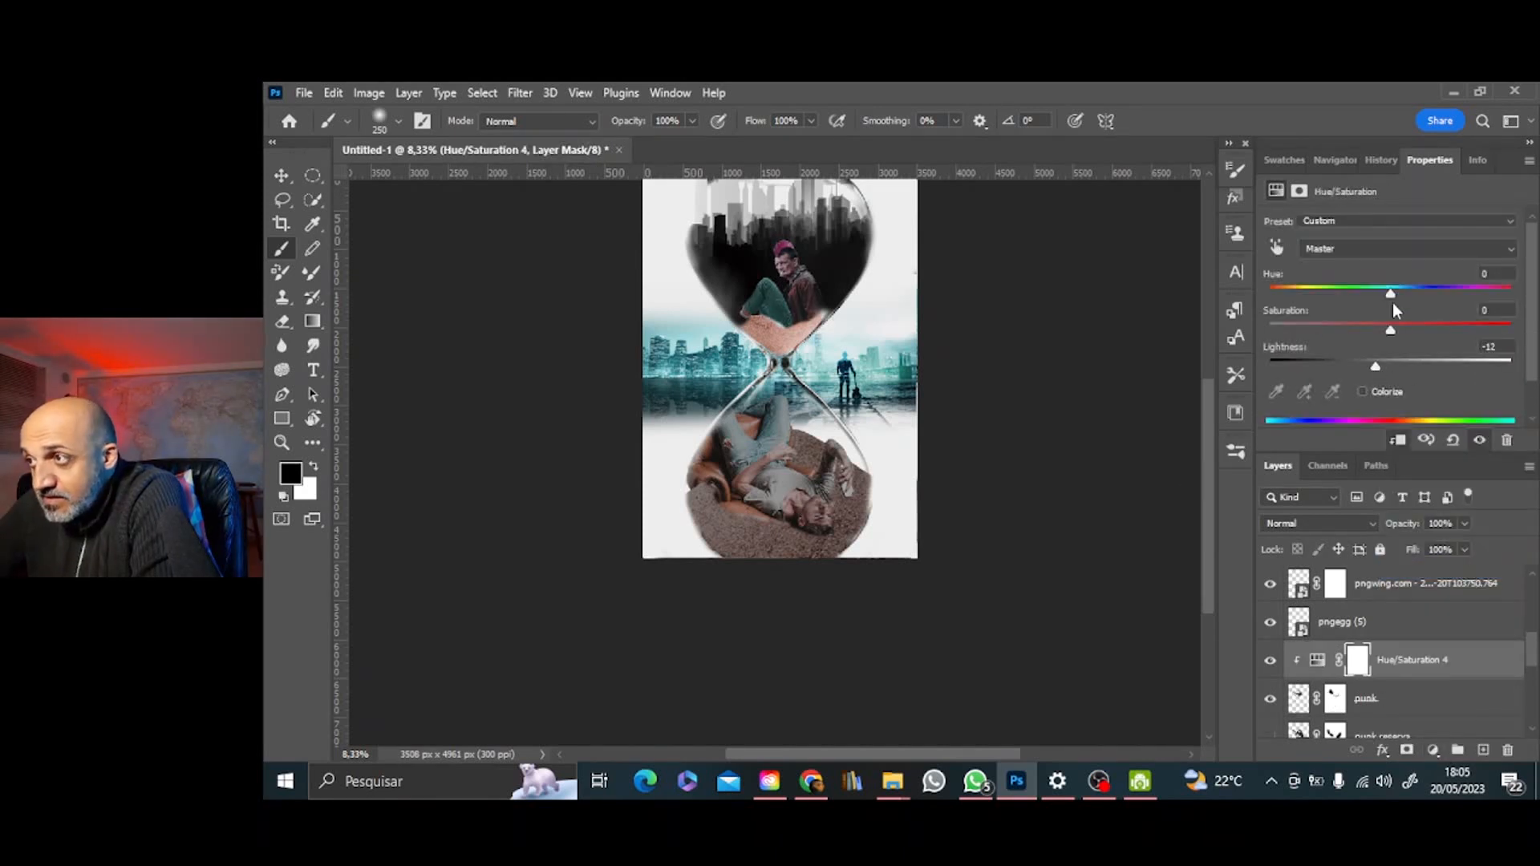
drag(1405, 295, 1365, 288)
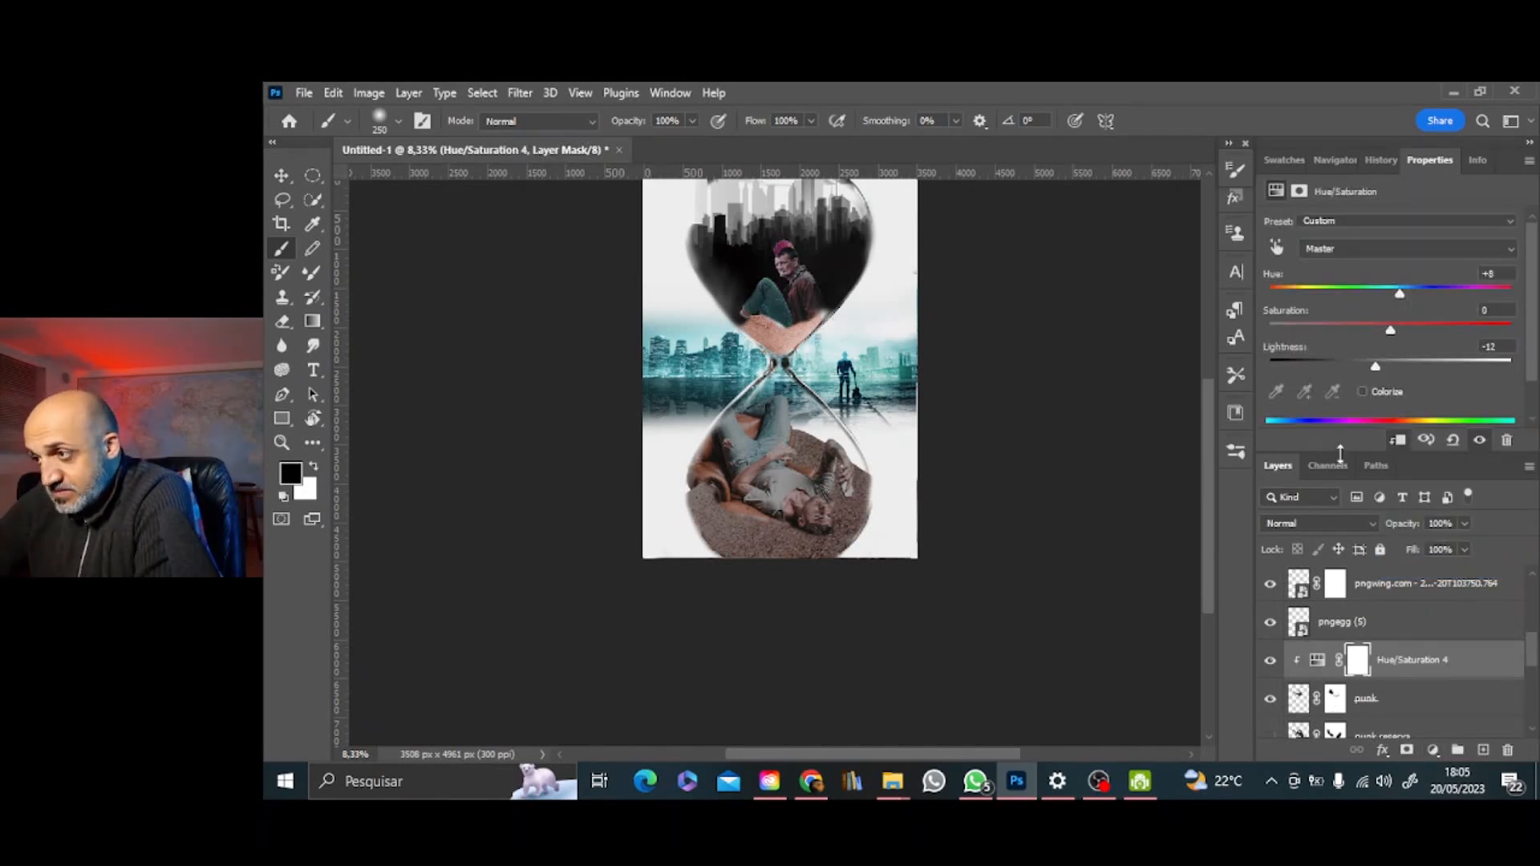
Add a Hue/Saturation adjustment clipped to the areia up layer and strongly lower its lightness
scroll(1534, 588, up, 5)
click(1404, 622)
click(1434, 750)
click(1452, 577)
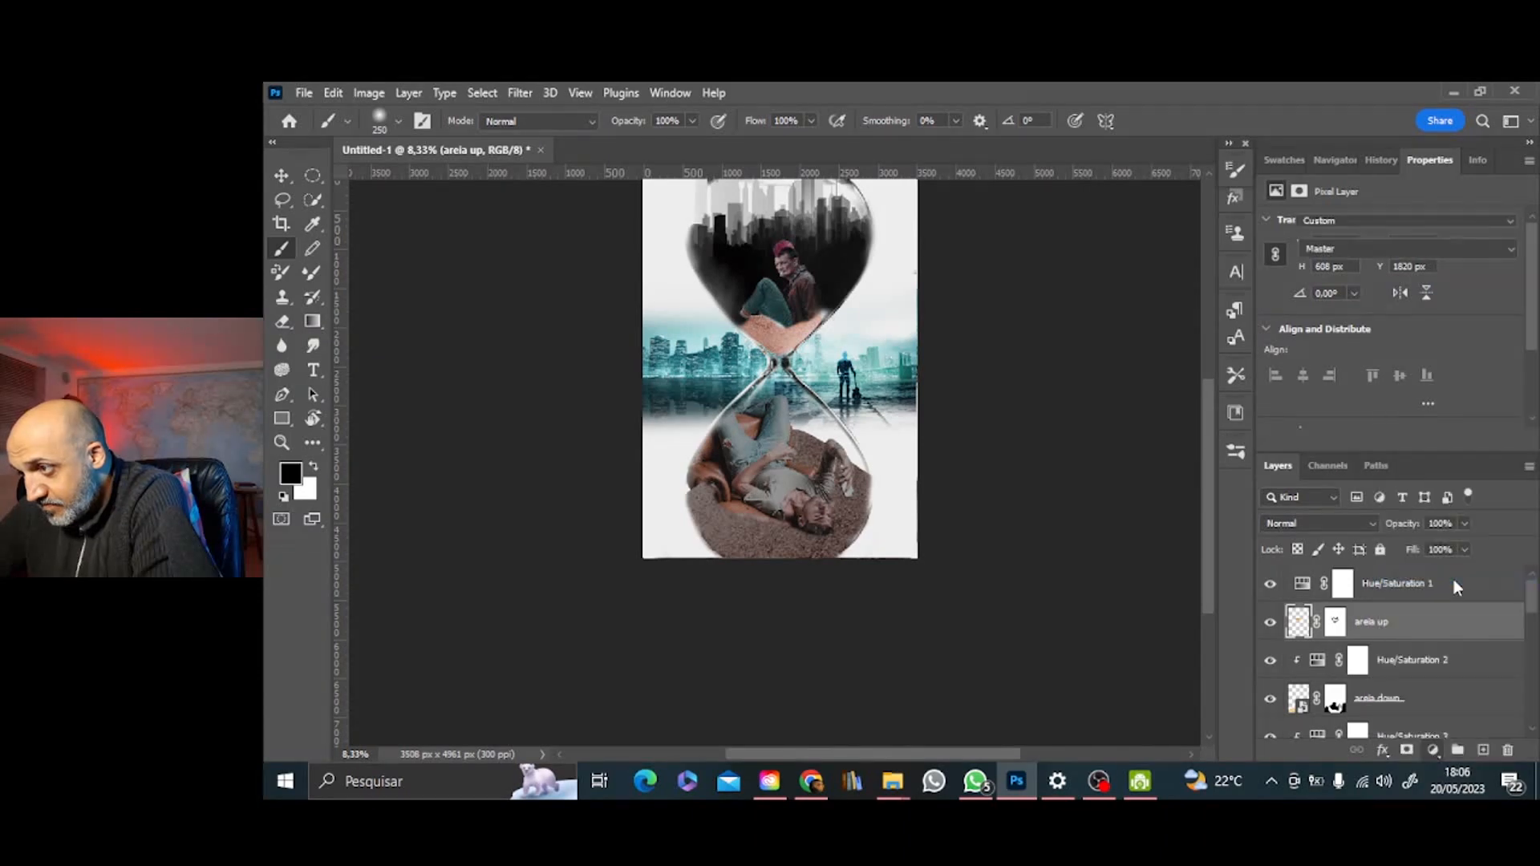
click(1398, 441)
drag(1392, 367, 1296, 369)
Paint white on the areia up layer mask with a 90 px brush to extend the sand over the pale fringe around the punk
click(1340, 162)
click(1508, 441)
click(1509, 441)
click(1509, 441)
click(1431, 256)
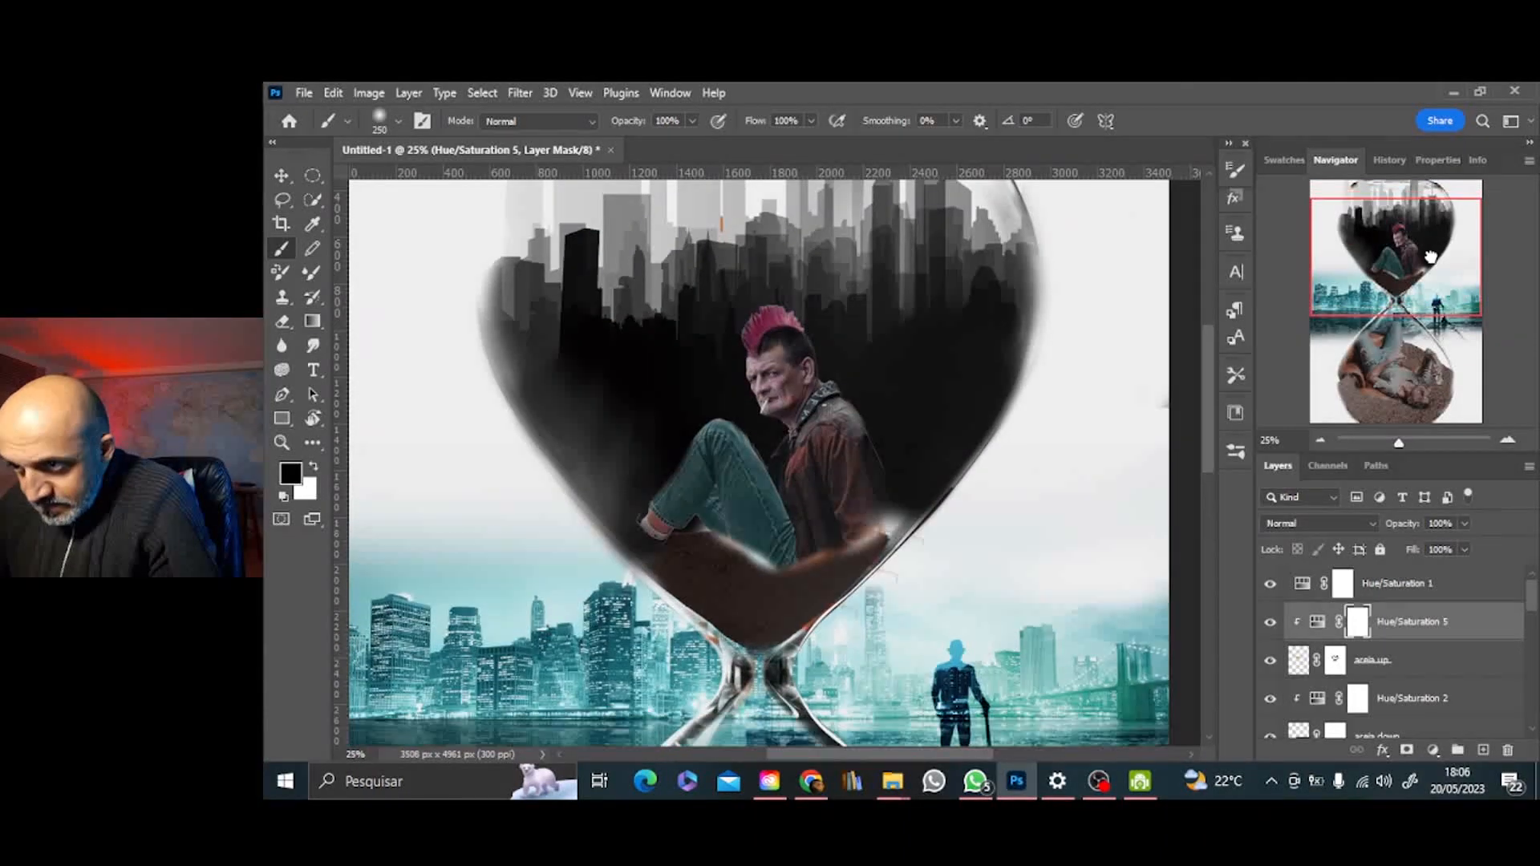
click(1335, 661)
key(x)
key(bracketleft)
key(bracketleft)
key(bracketleft)
key(bracketleft)
key(bracketleft)
key(bracketleft)
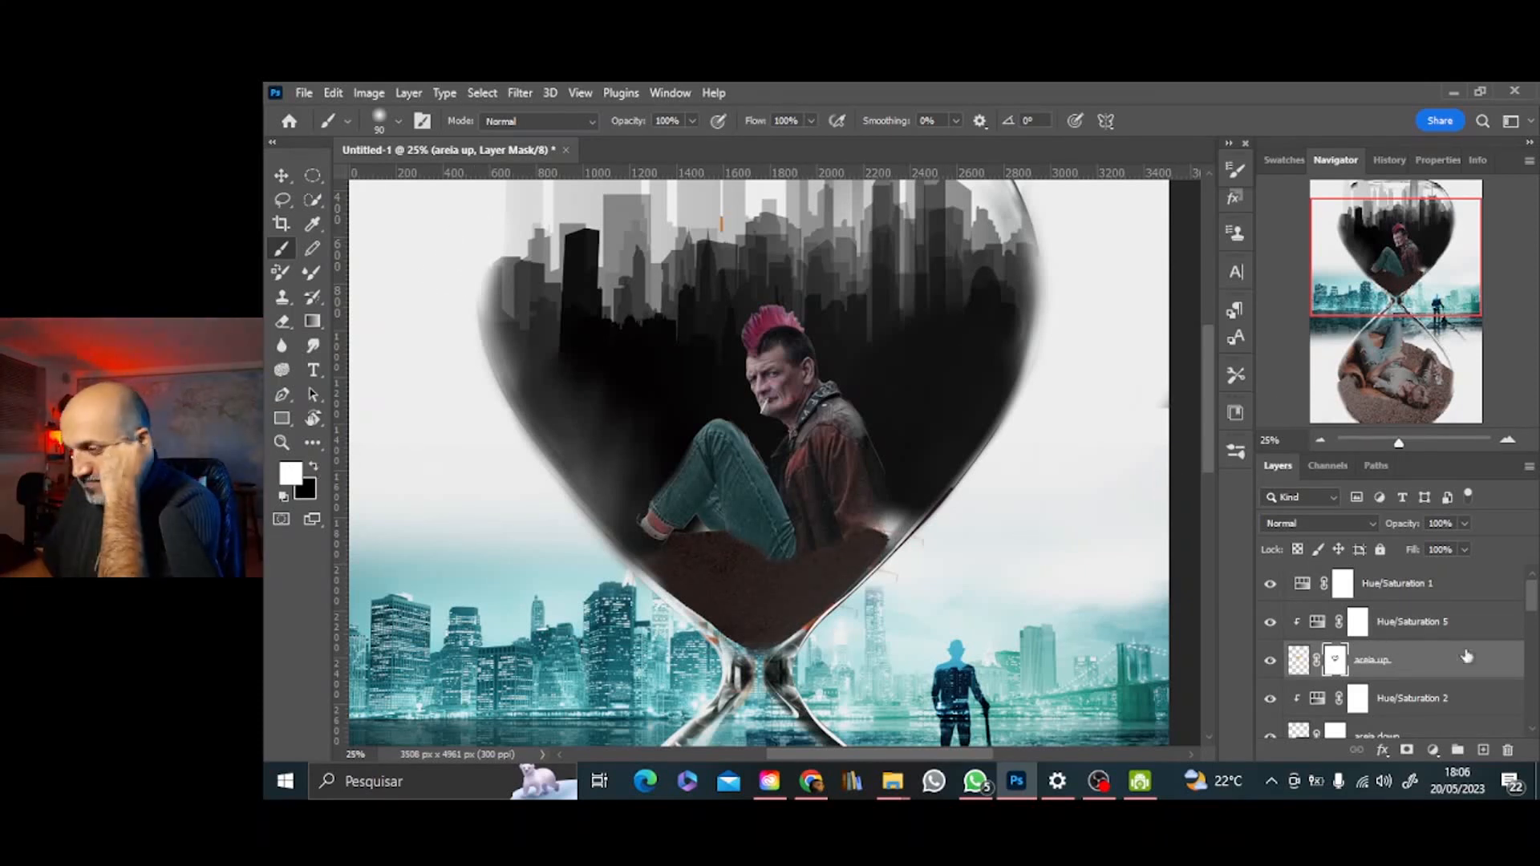
key(ctrl+minus)
key(ctrl+minus)
key(ctrl+minus)
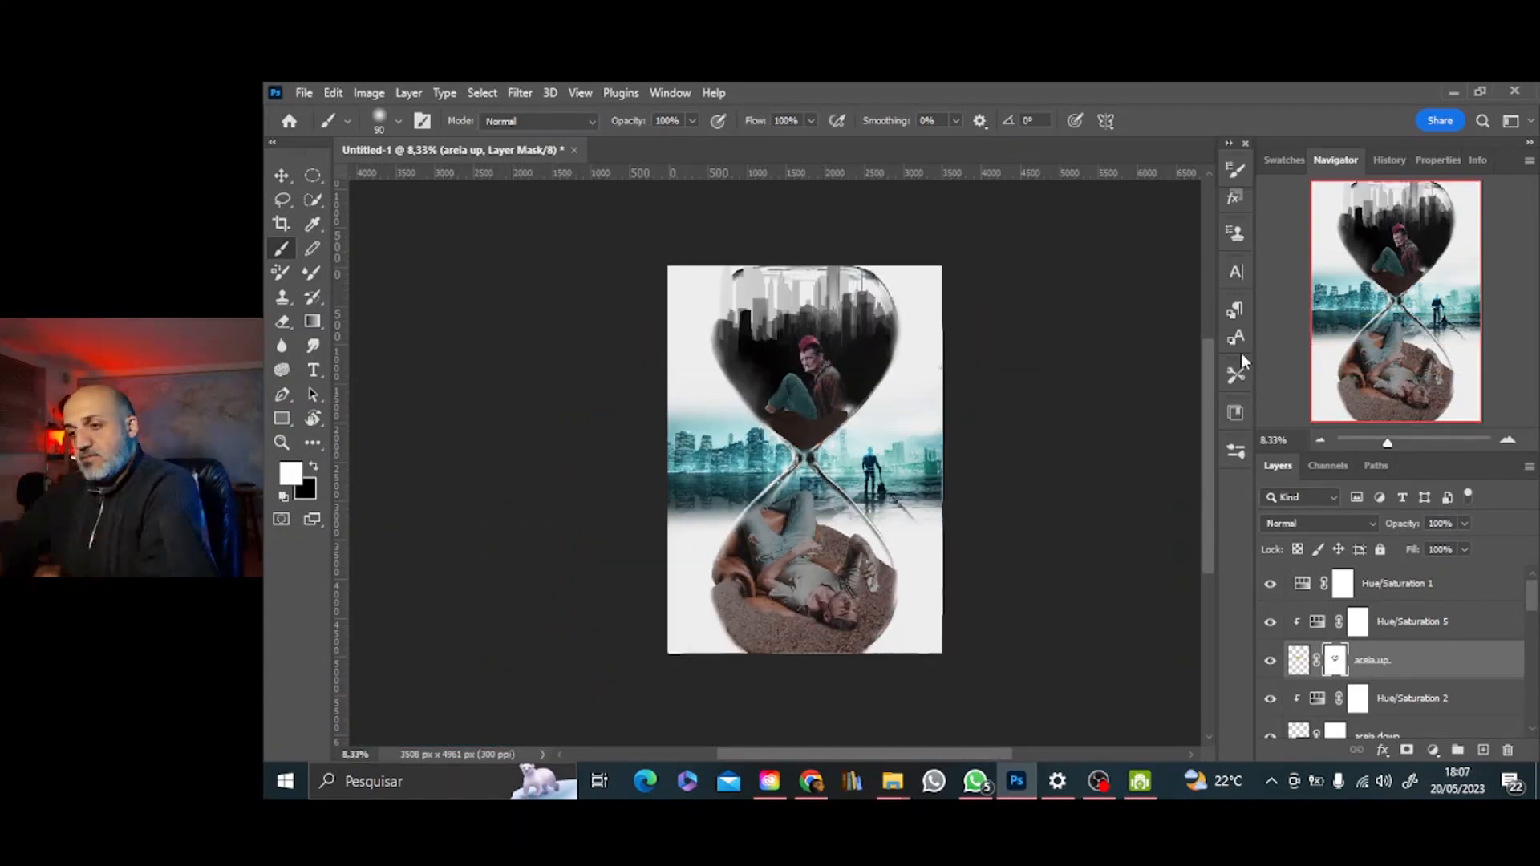
Switch to WhatsApp to check the reference book cover in the self-chat, and return to Photoshop
click(975, 781)
click(523, 470)
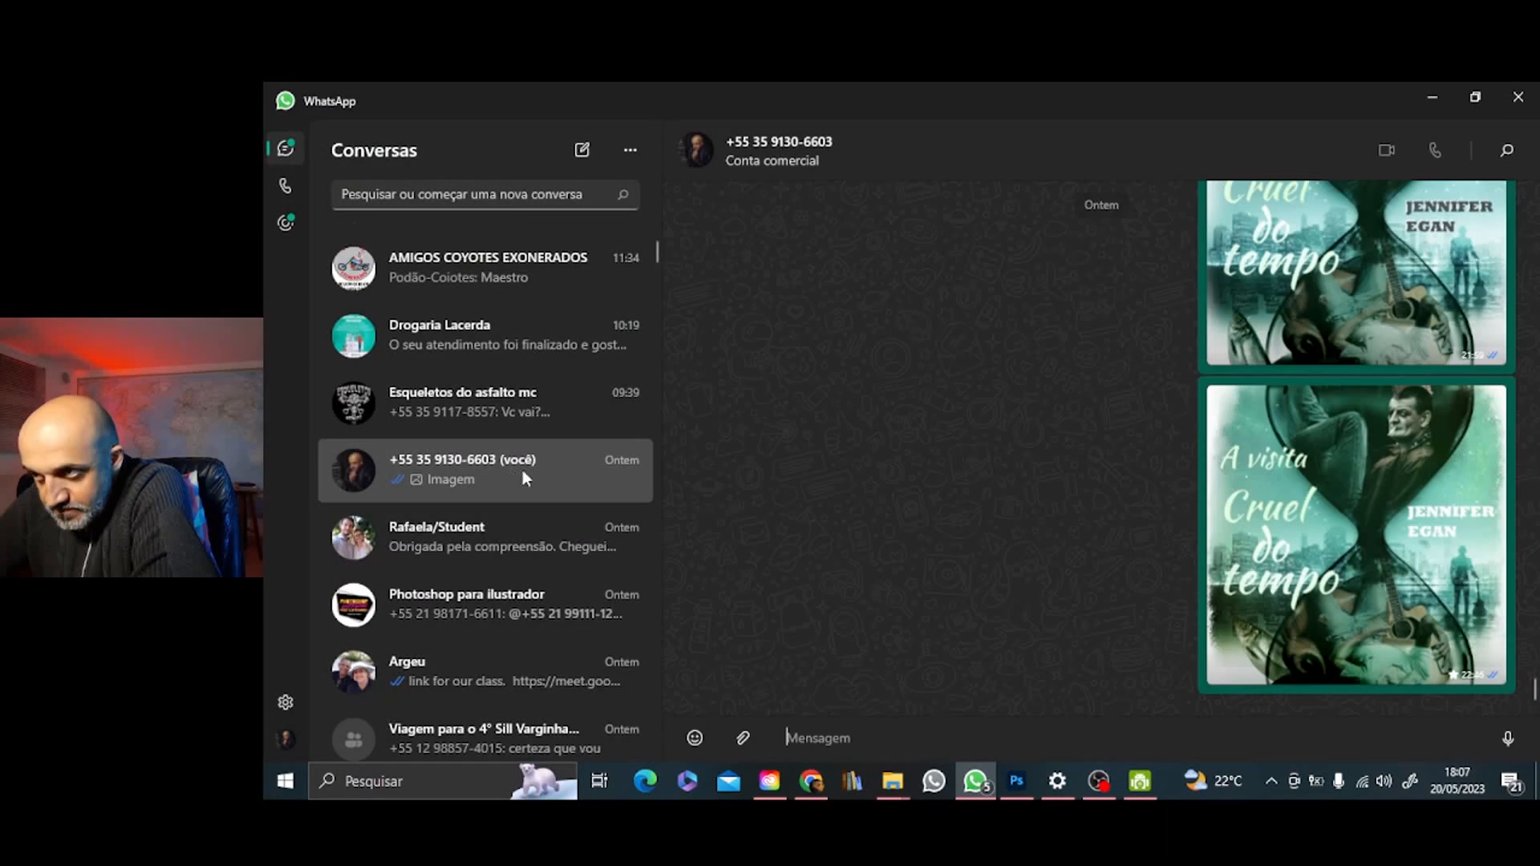
click(1016, 780)
Create a new layer clipped to the punk layer, directly above it, and name it crista
key(ctrl+plus)
key(ctrl+plus)
key(ctrl+plus)
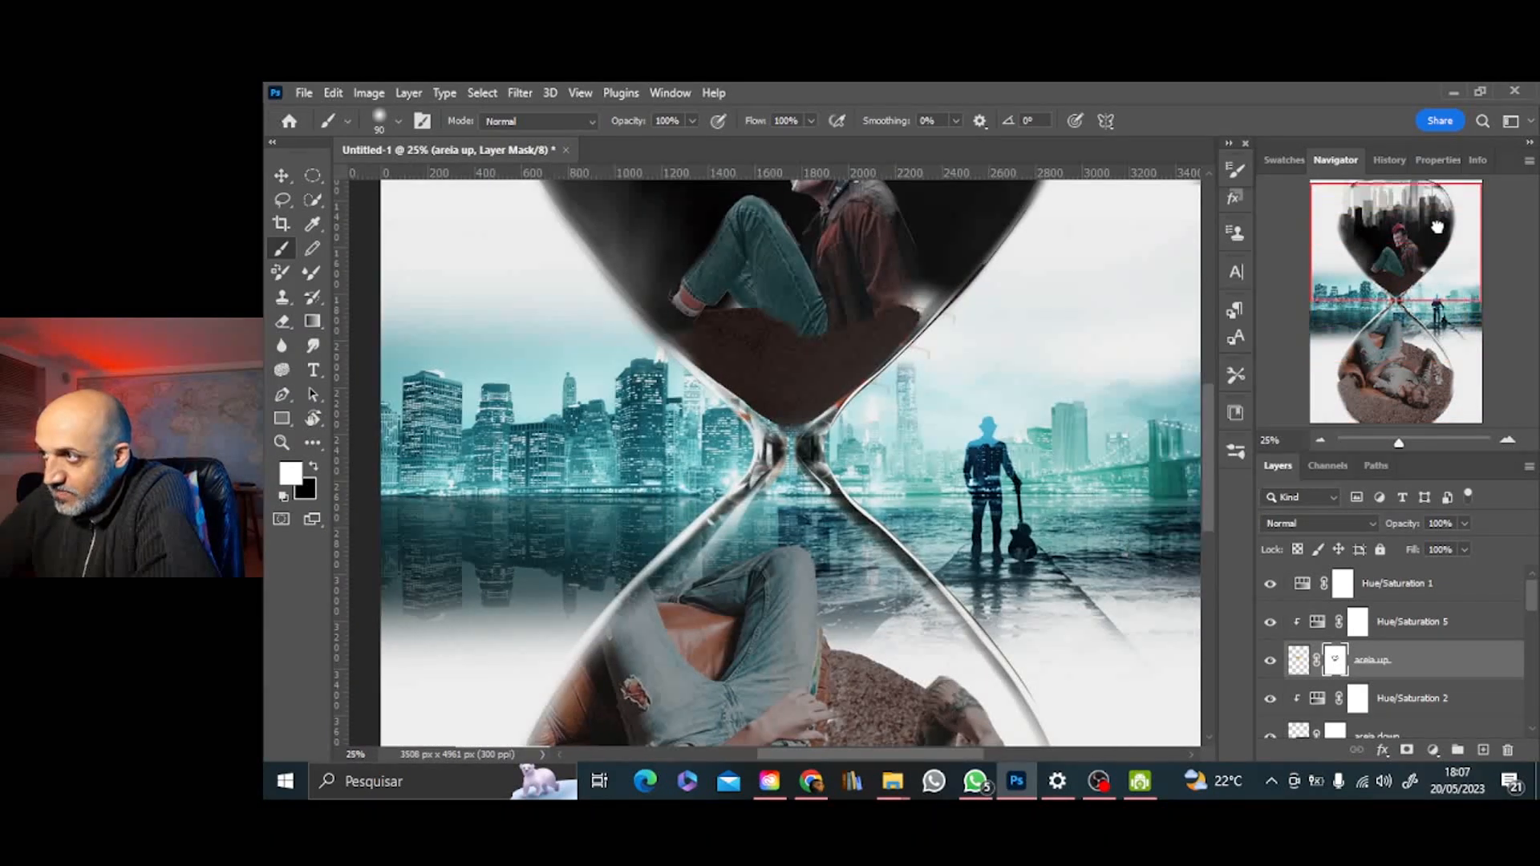
key(ctrl+plus)
key(ctrl+plus)
key(ctrl+plus)
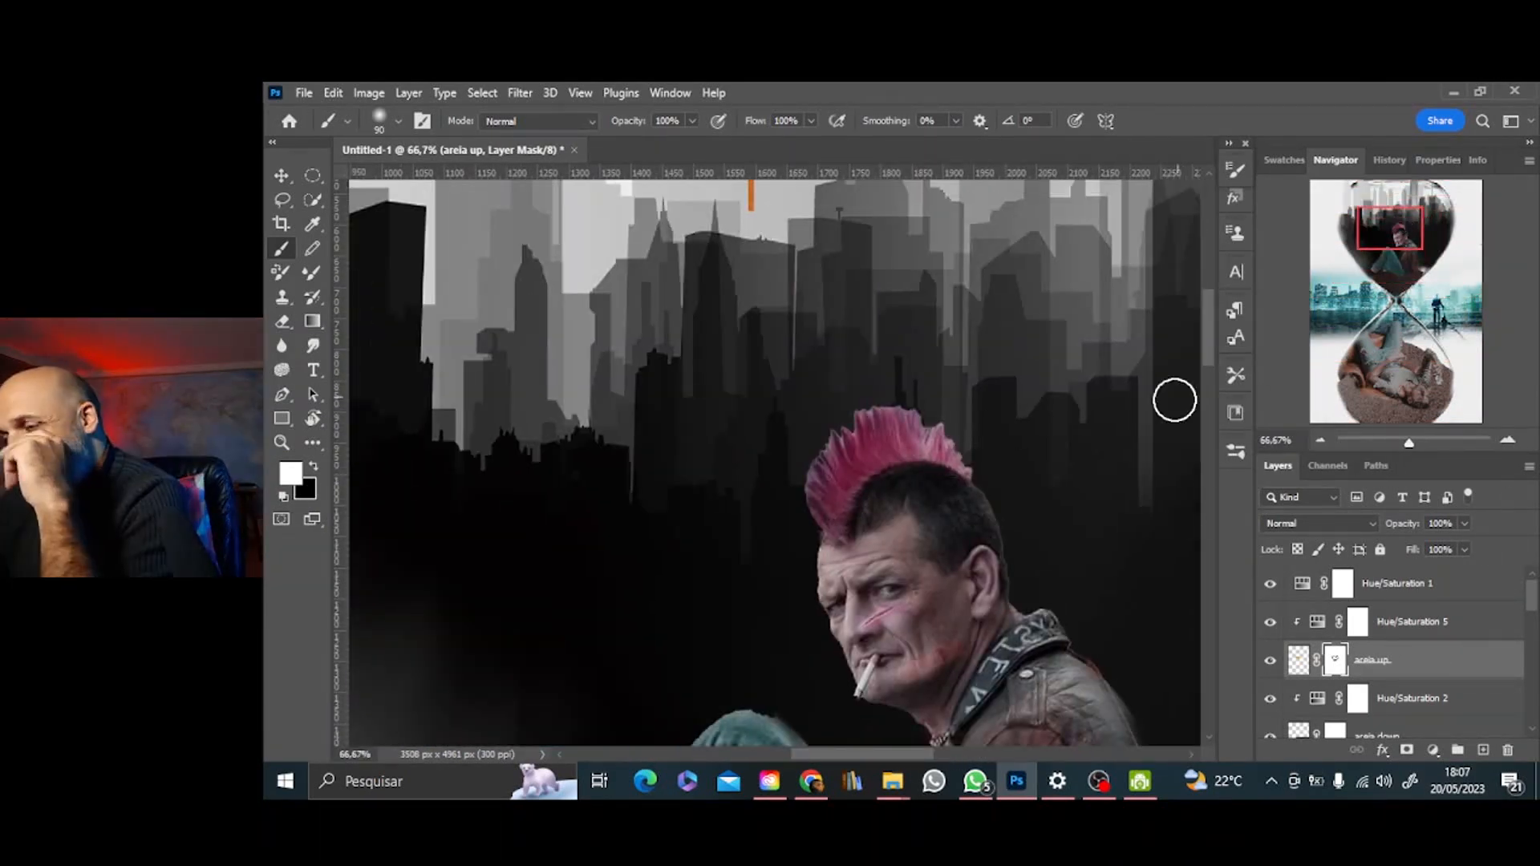
key(x)
scroll(1413, 658, down, 4)
click(1440, 686)
key(ctrl+shift+alt+n)
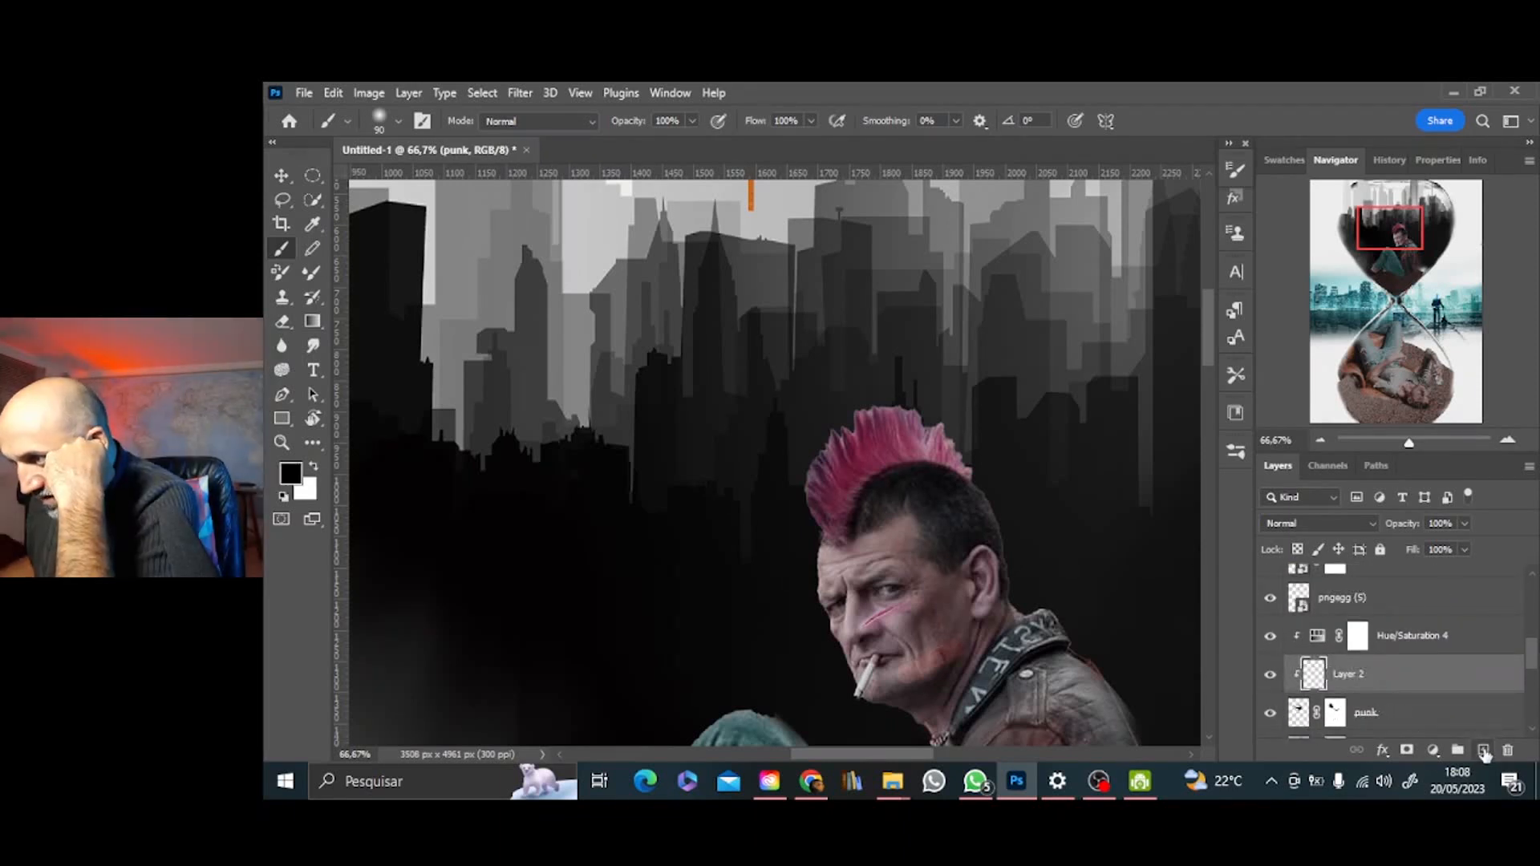
double_click(1359, 676)
Set the foreground color to a medium teal
click(291, 473)
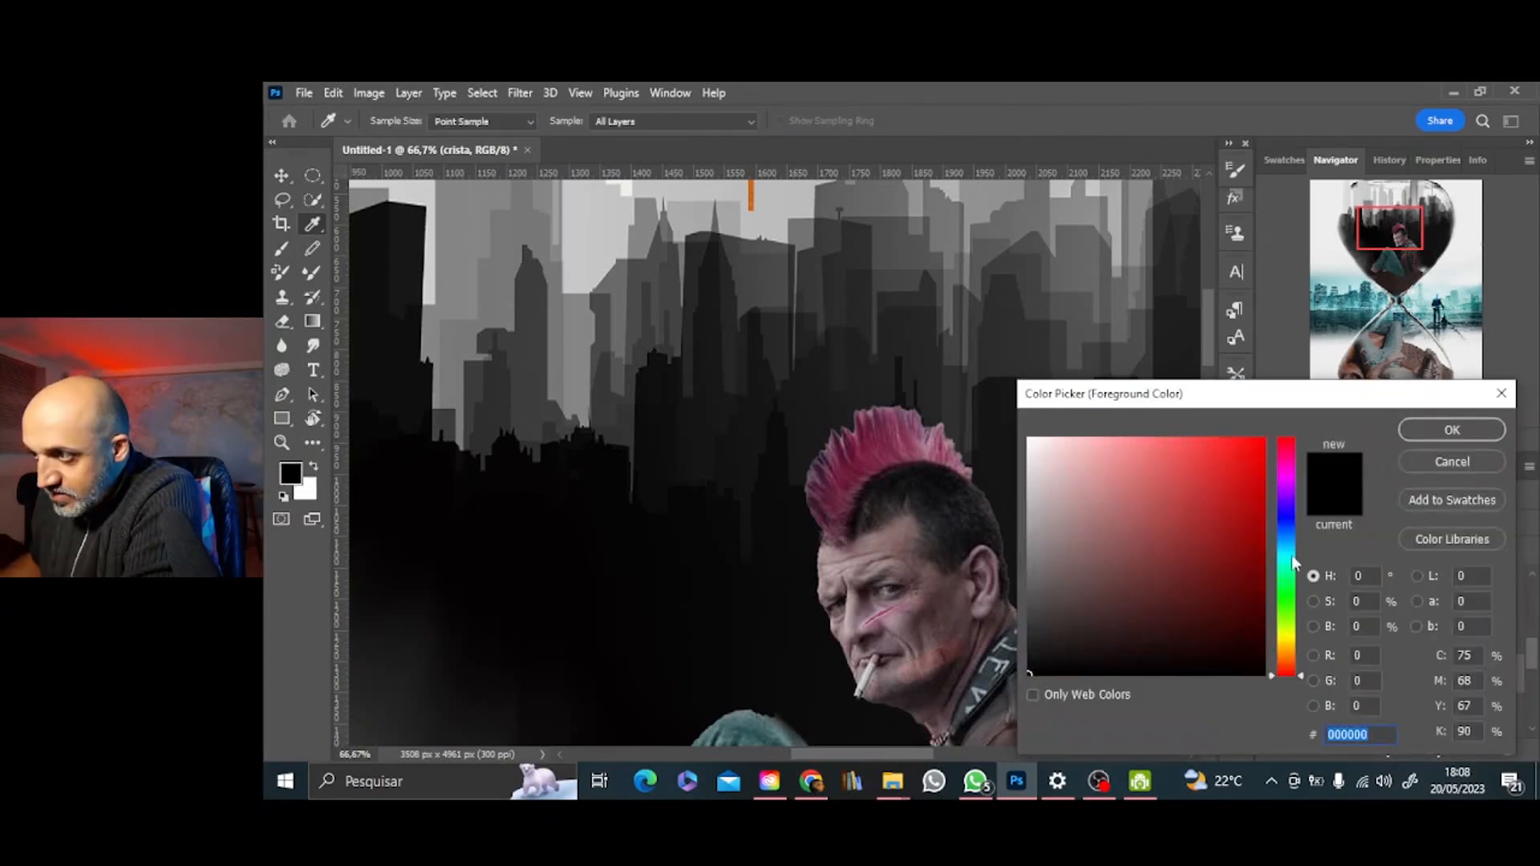
click(1286, 554)
click(1253, 518)
key(Return)
Paint the punk's mohawk teal on the crista layer, using a small soft brush at 35% opacity and 54% flow
drag(843, 477, 900, 450)
key(ctrl+z)
key(bracketleft)
key(bracketleft)
key(bracketleft)
click(692, 121)
drag(696, 145, 653, 145)
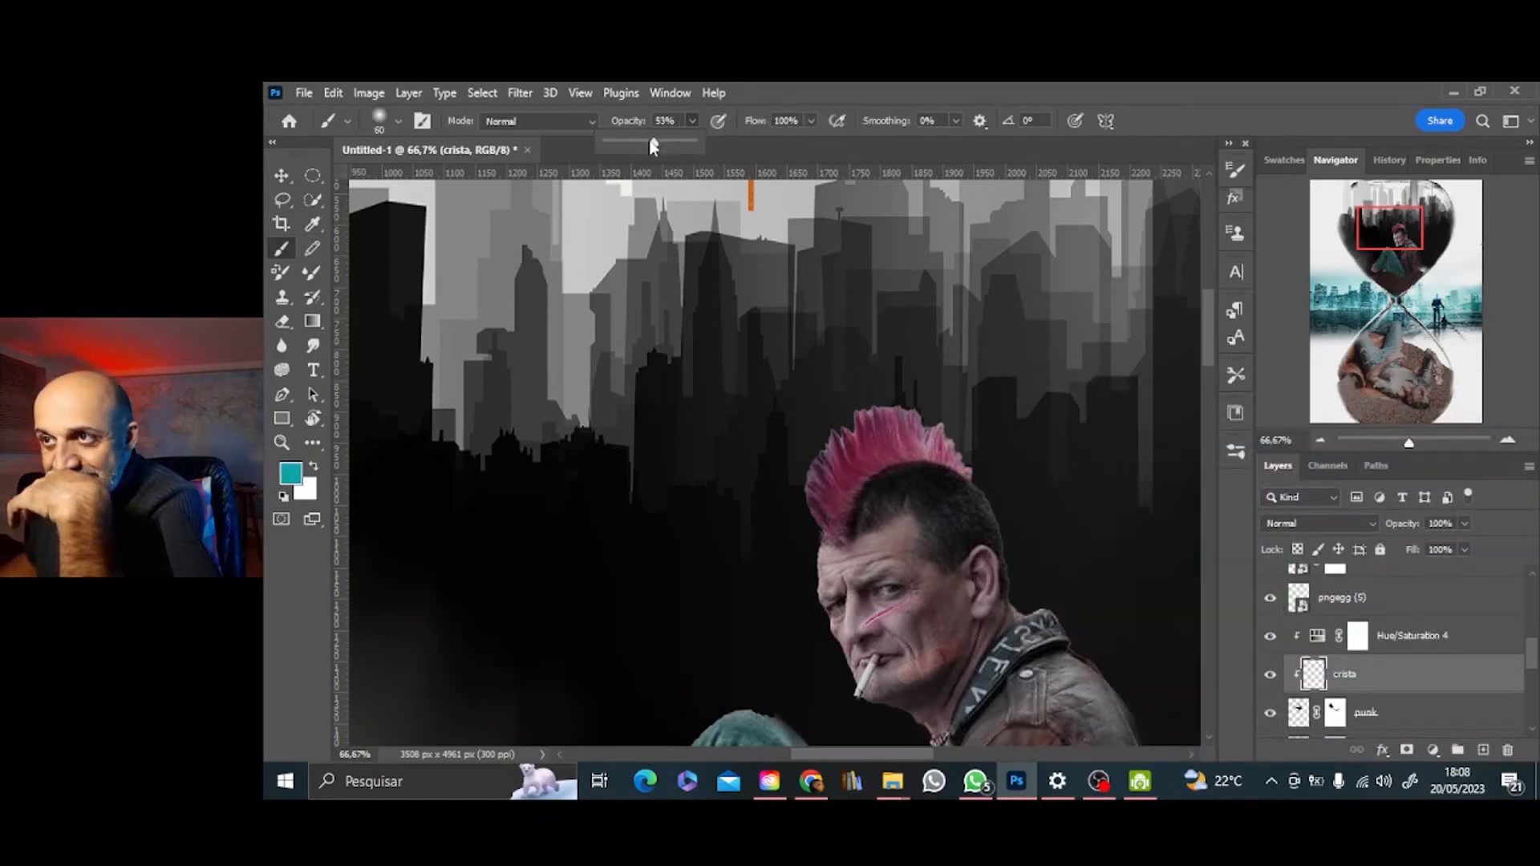
click(812, 121)
drag(817, 144, 772, 144)
mouse_move(844, 483)
mouse_down()
mouse_move(789, 493)
mouse_move(829, 520)
mouse_move(832, 461)
mouse_up()
key(bracketleft)
key(bracketleft)
key(bracketleft)
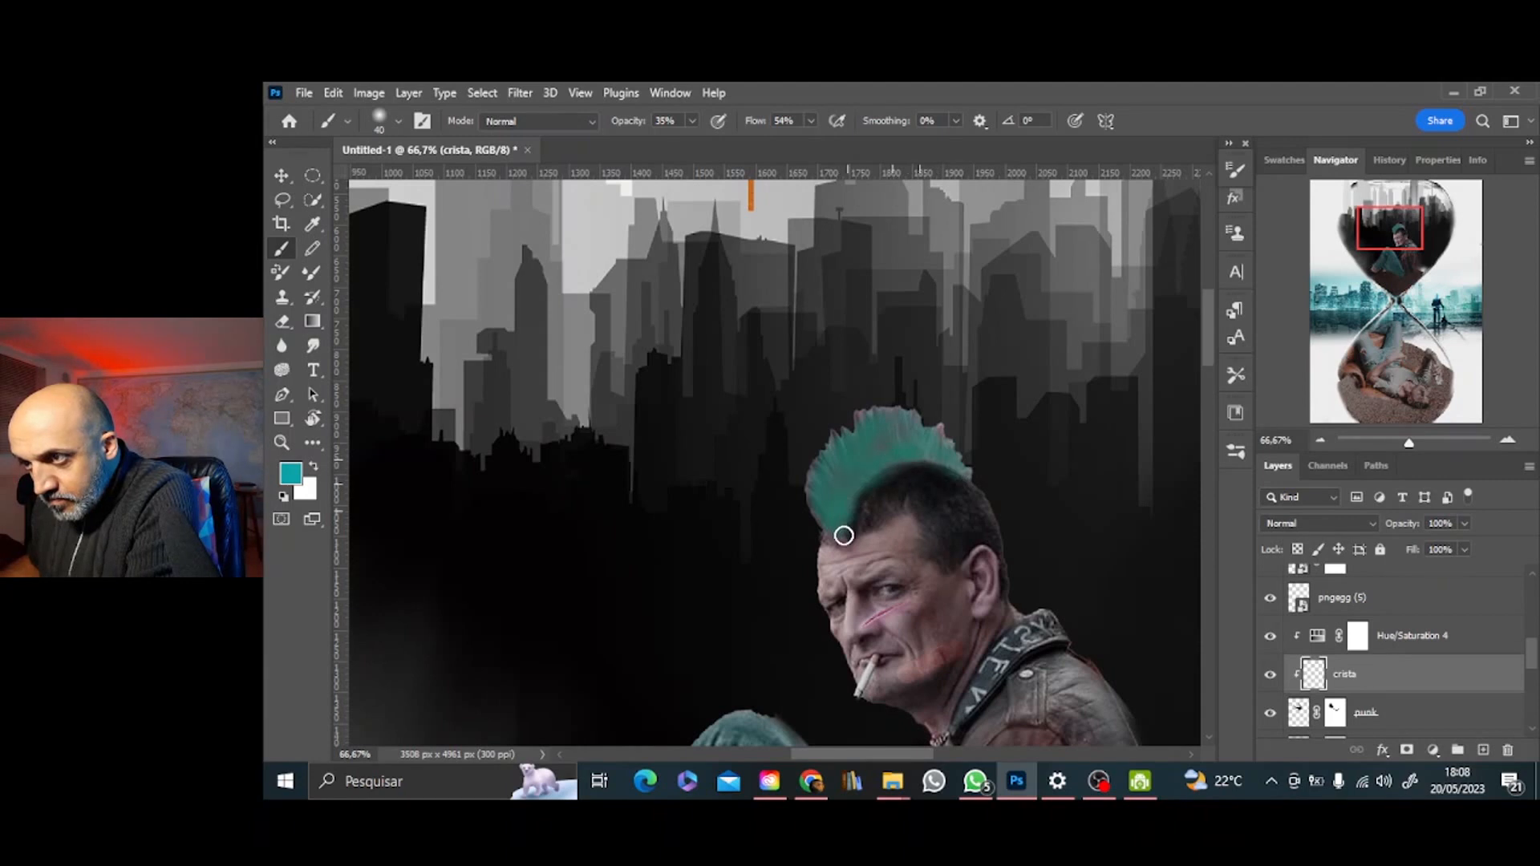
Set the crista layer's blend mode to Color
click(1328, 441)
click(1320, 523)
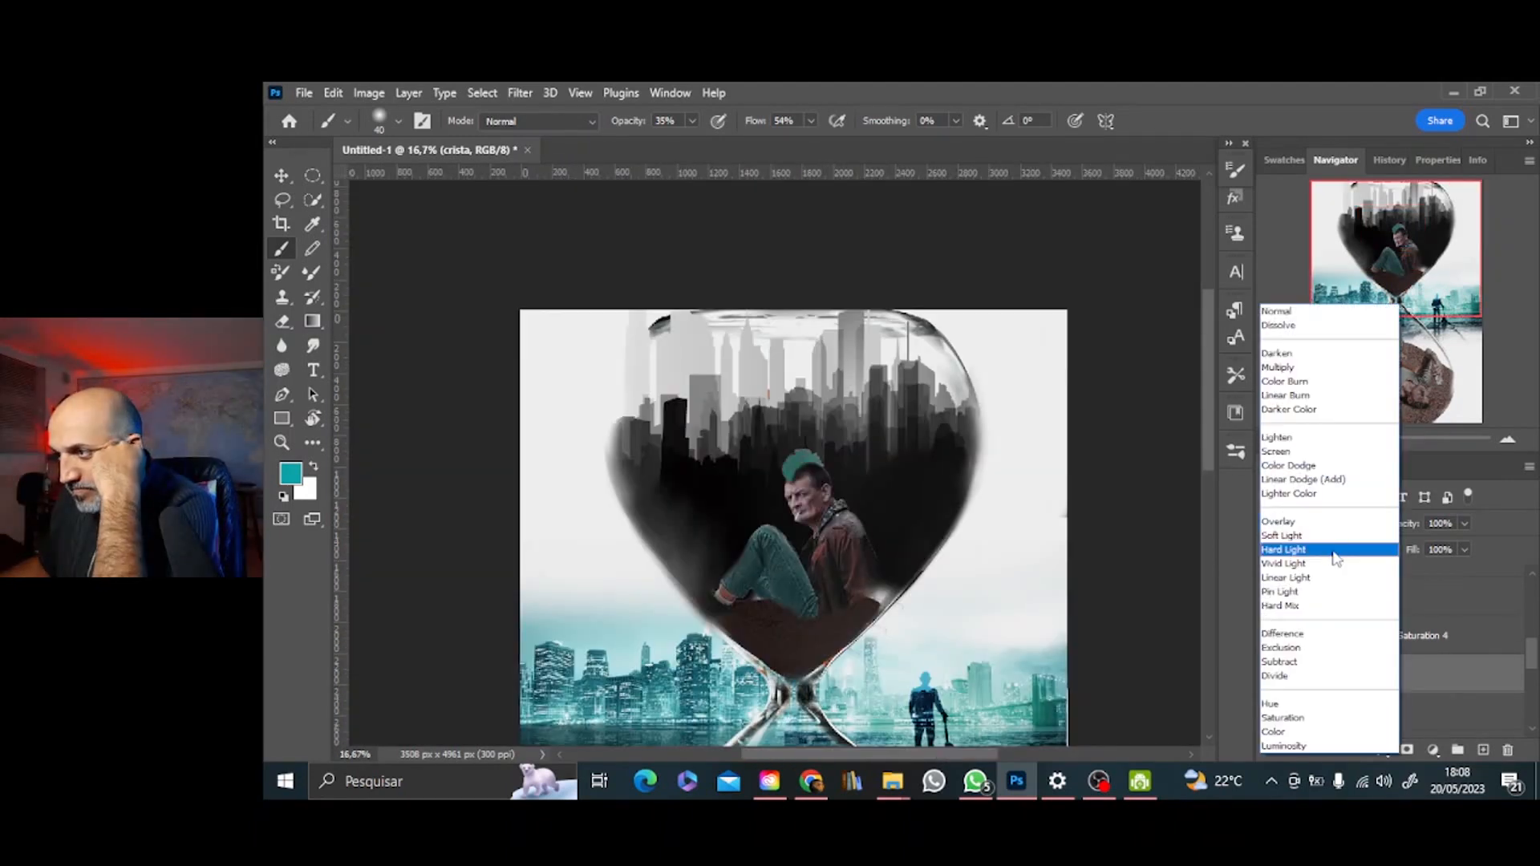
click(1293, 719)
click(1320, 523)
click(1295, 731)
click(1322, 440)
click(1321, 441)
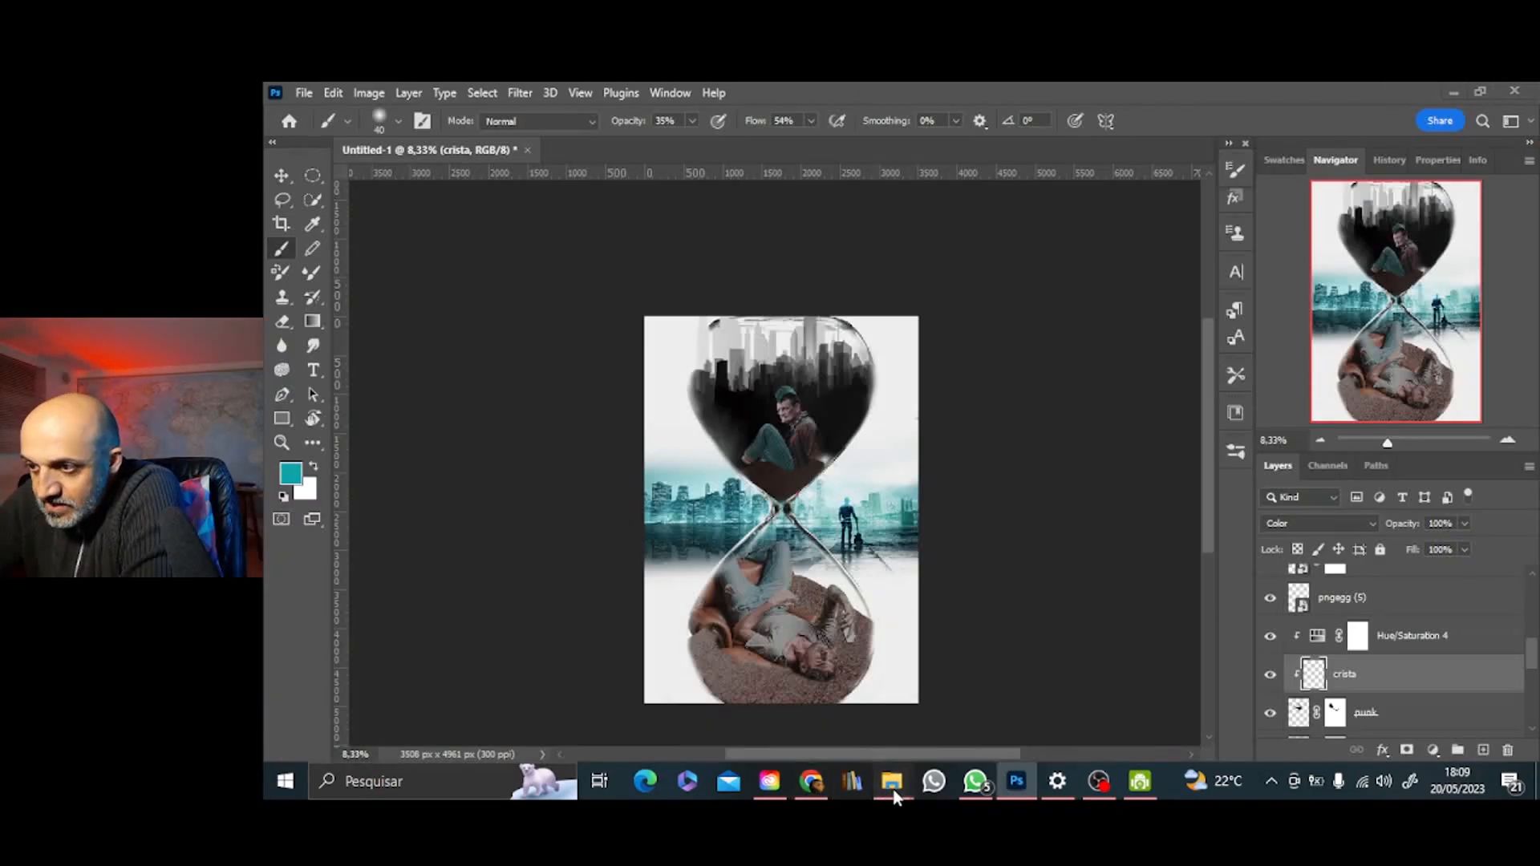
Place the starry sky image pngwing.com - 2023-05-19T165856.450 from Downloads into the composition, beneath the cidade azul layer
click(892, 780)
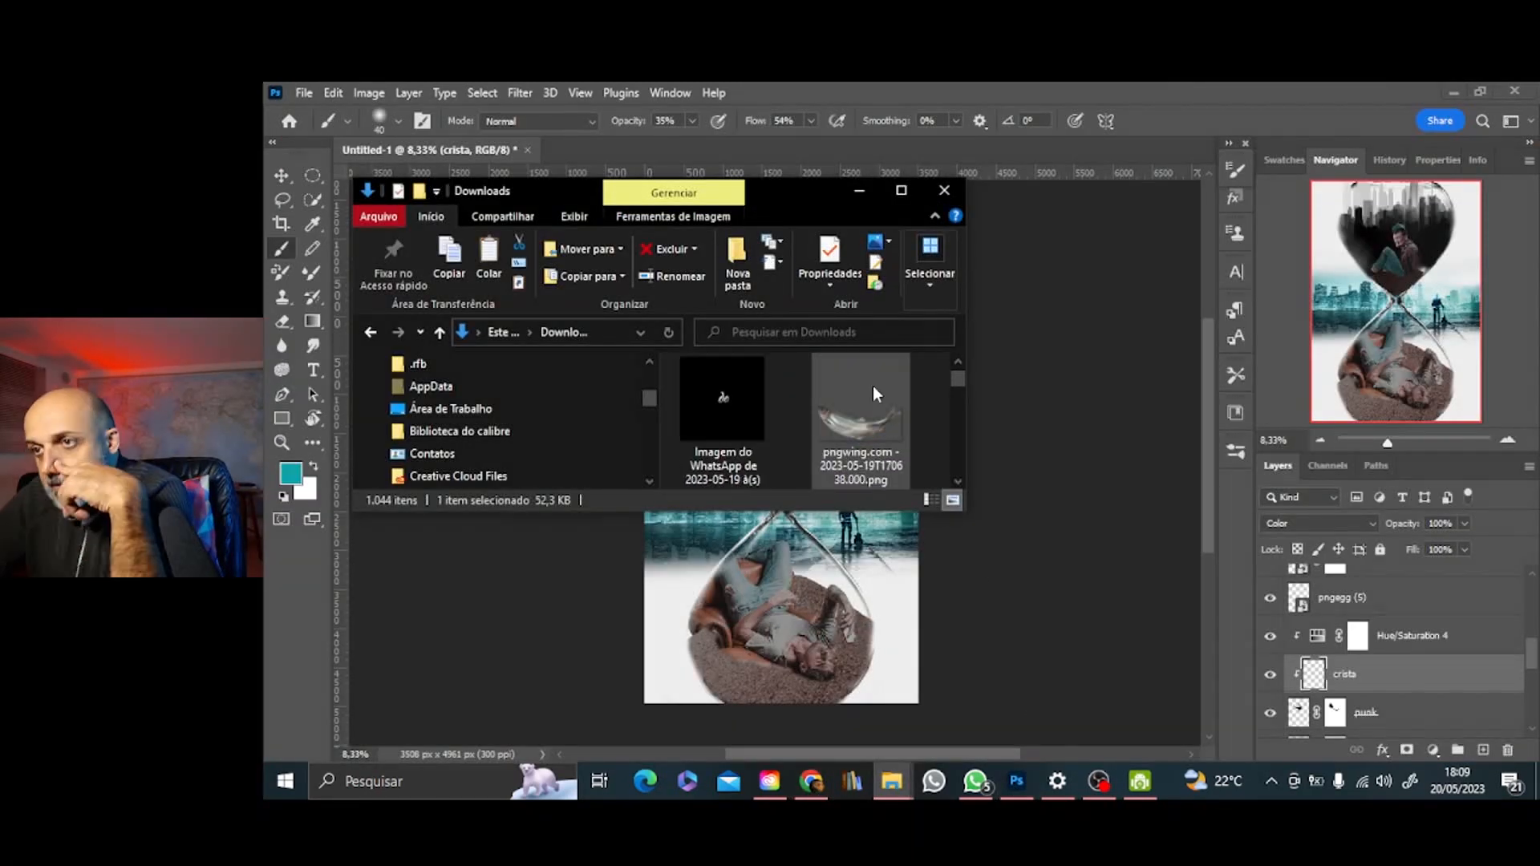
scroll(873, 387, down, 5)
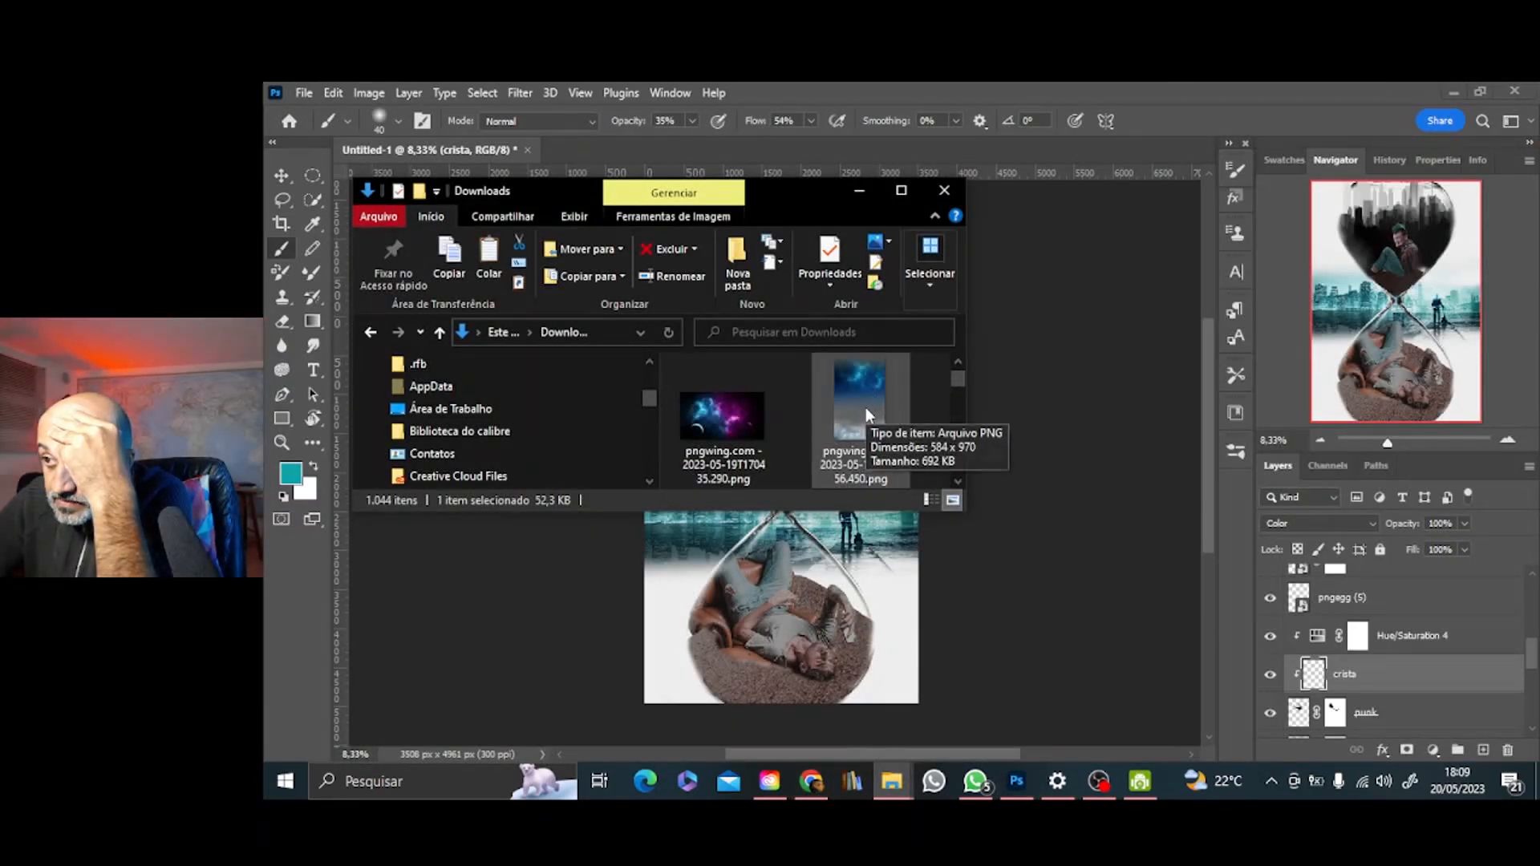
scroll(870, 406, down, 1)
scroll(870, 406, up, 1)
drag(869, 405, 847, 432)
drag(1532, 659, 1534, 728)
click(1479, 716)
click(892, 780)
click(993, 730)
drag(870, 406, 1075, 528)
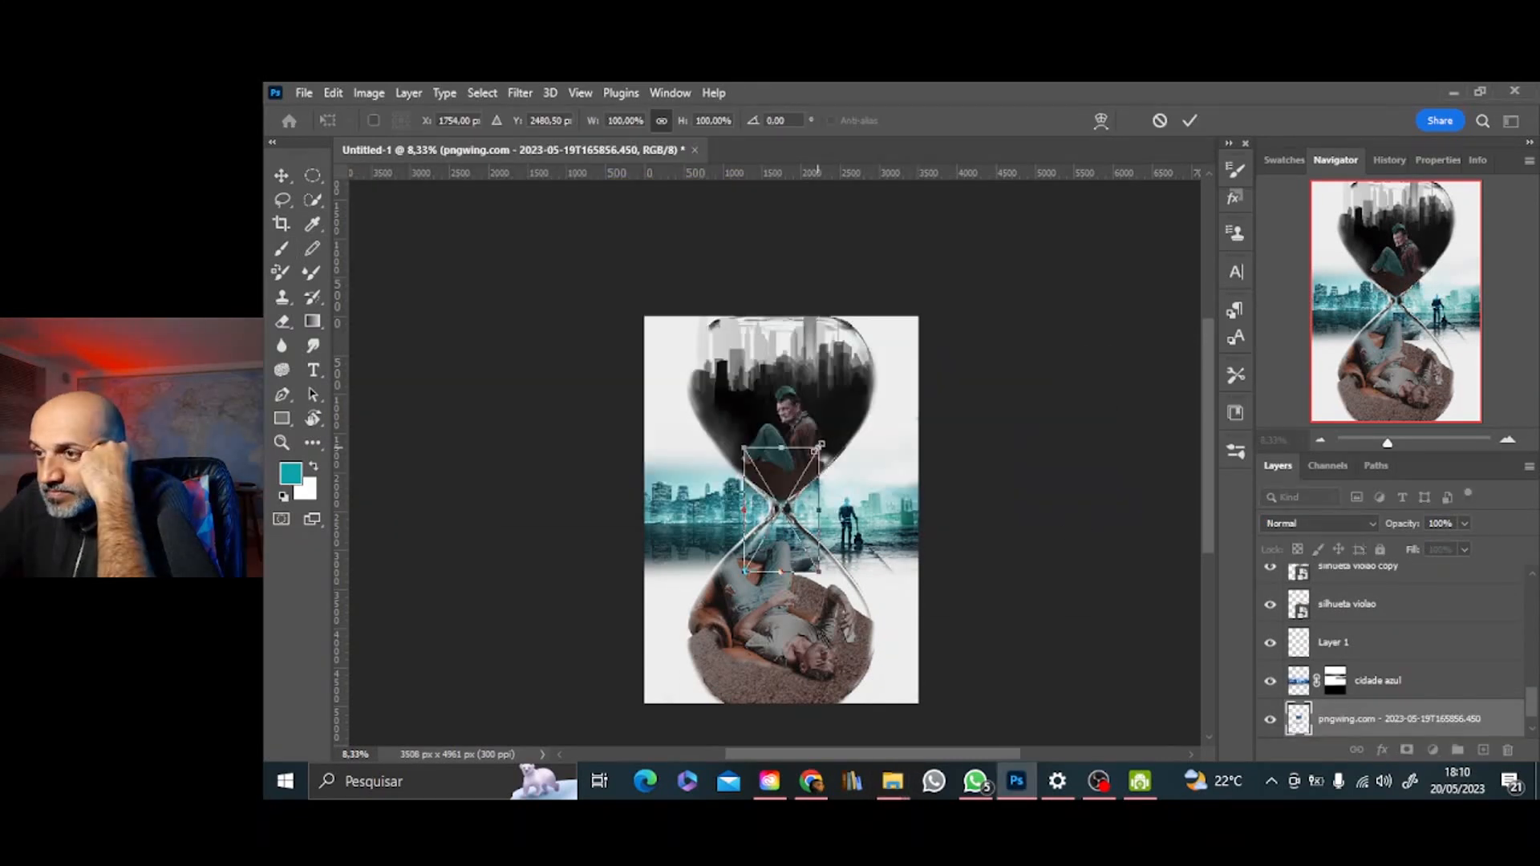
Scale up and position the placed starry sky image so it covers the width of the canvas
drag(817, 448, 882, 344)
drag(788, 401, 688, 374)
drag(782, 546, 928, 700)
key(Return)
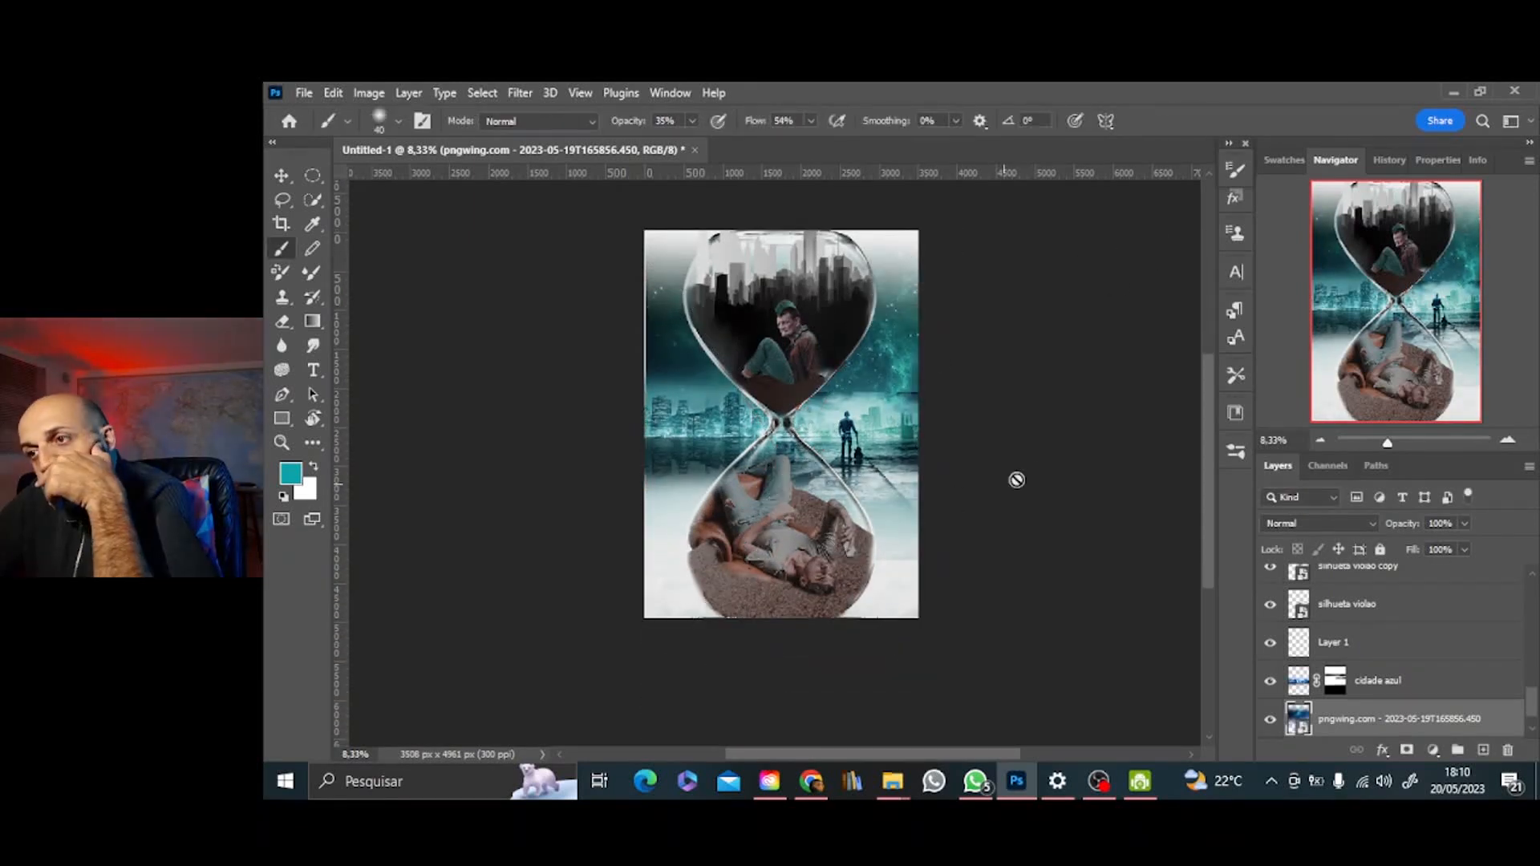
Transform the starry sky layer again, moving it further down and enlarging it slightly
key(ctrl+t)
drag(897, 361, 892, 410)
drag(924, 282, 939, 256)
drag(893, 332, 901, 346)
key(Return)
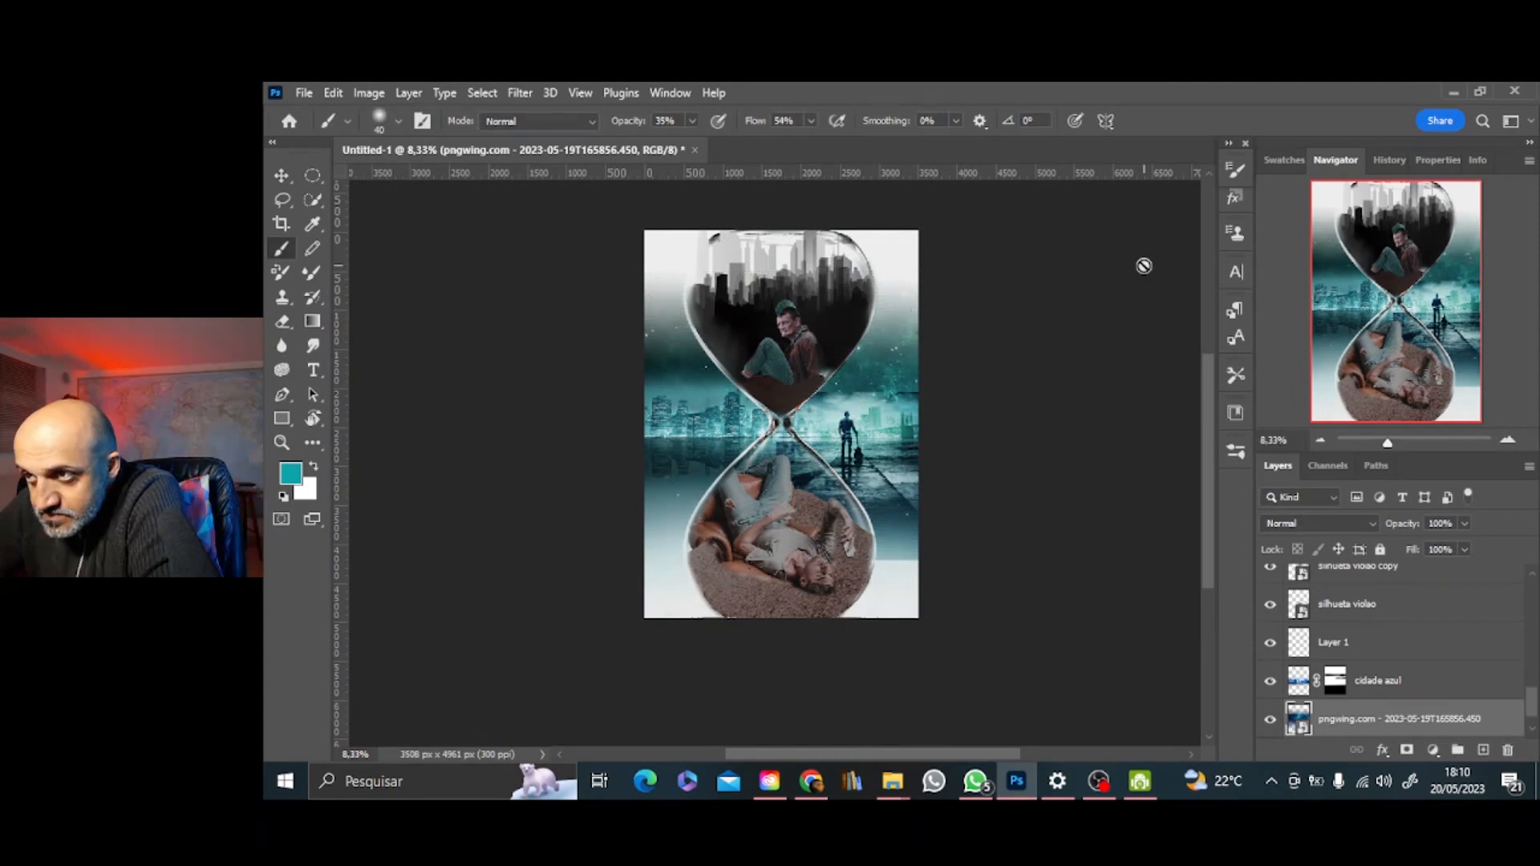
Add a layer mask to the starry sky layer and fade its lower edge with a linear black-to-white gradient
click(1406, 751)
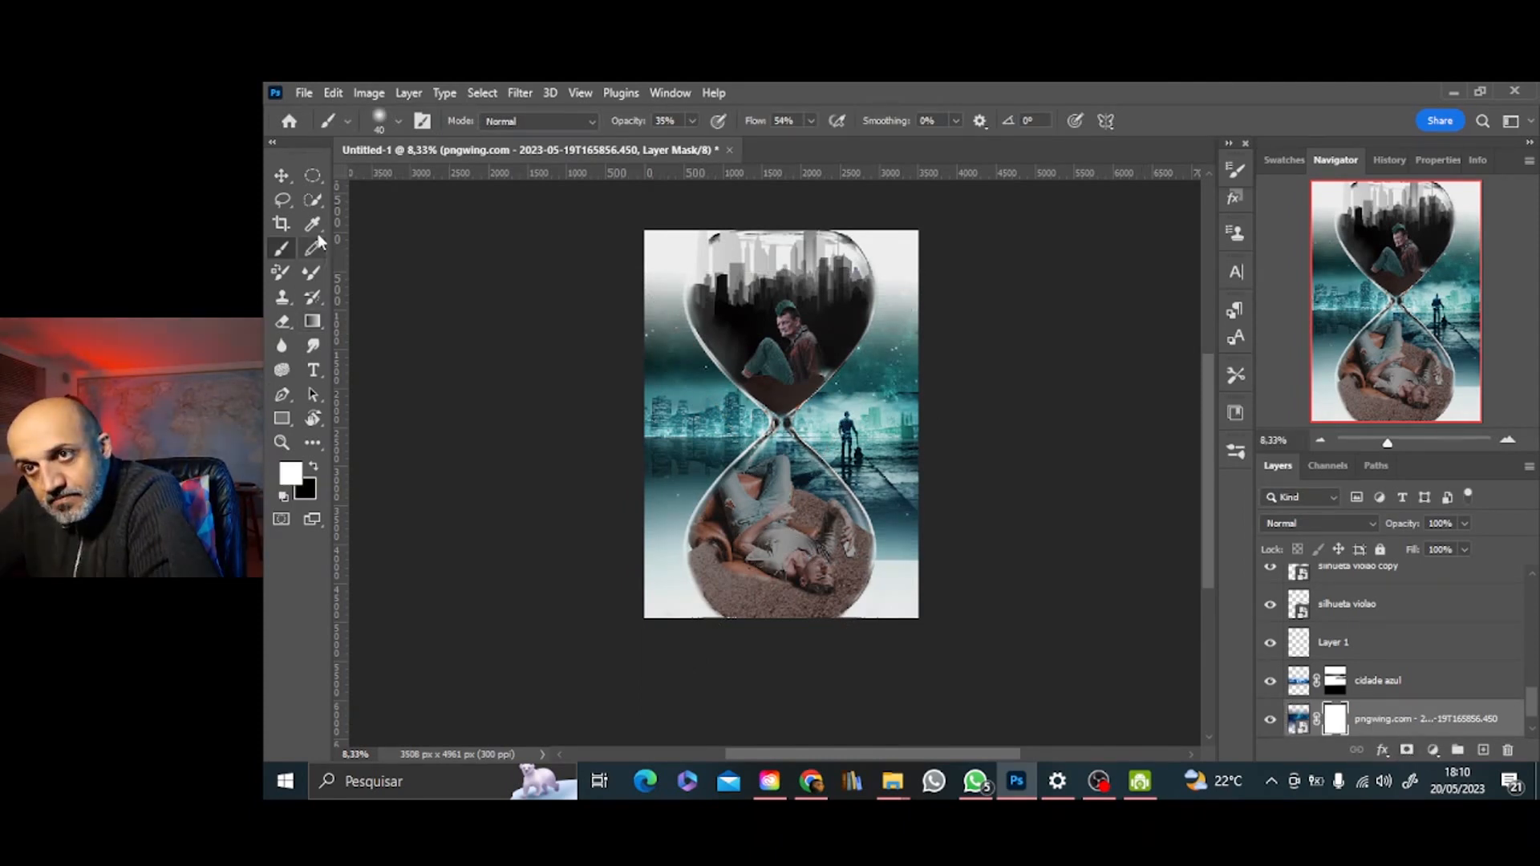
click(313, 321)
click(447, 123)
click(641, 151)
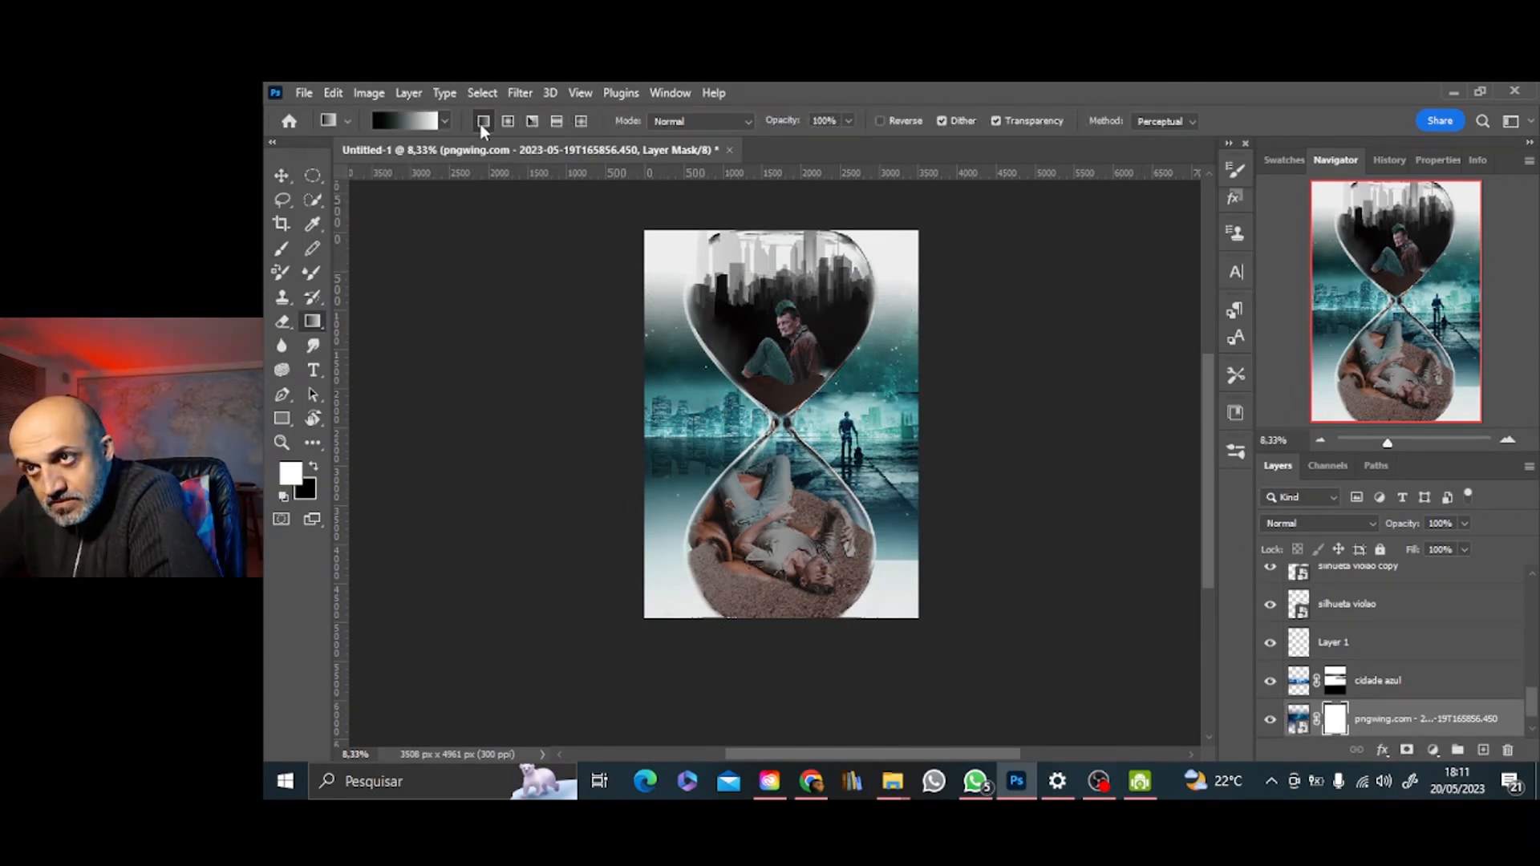
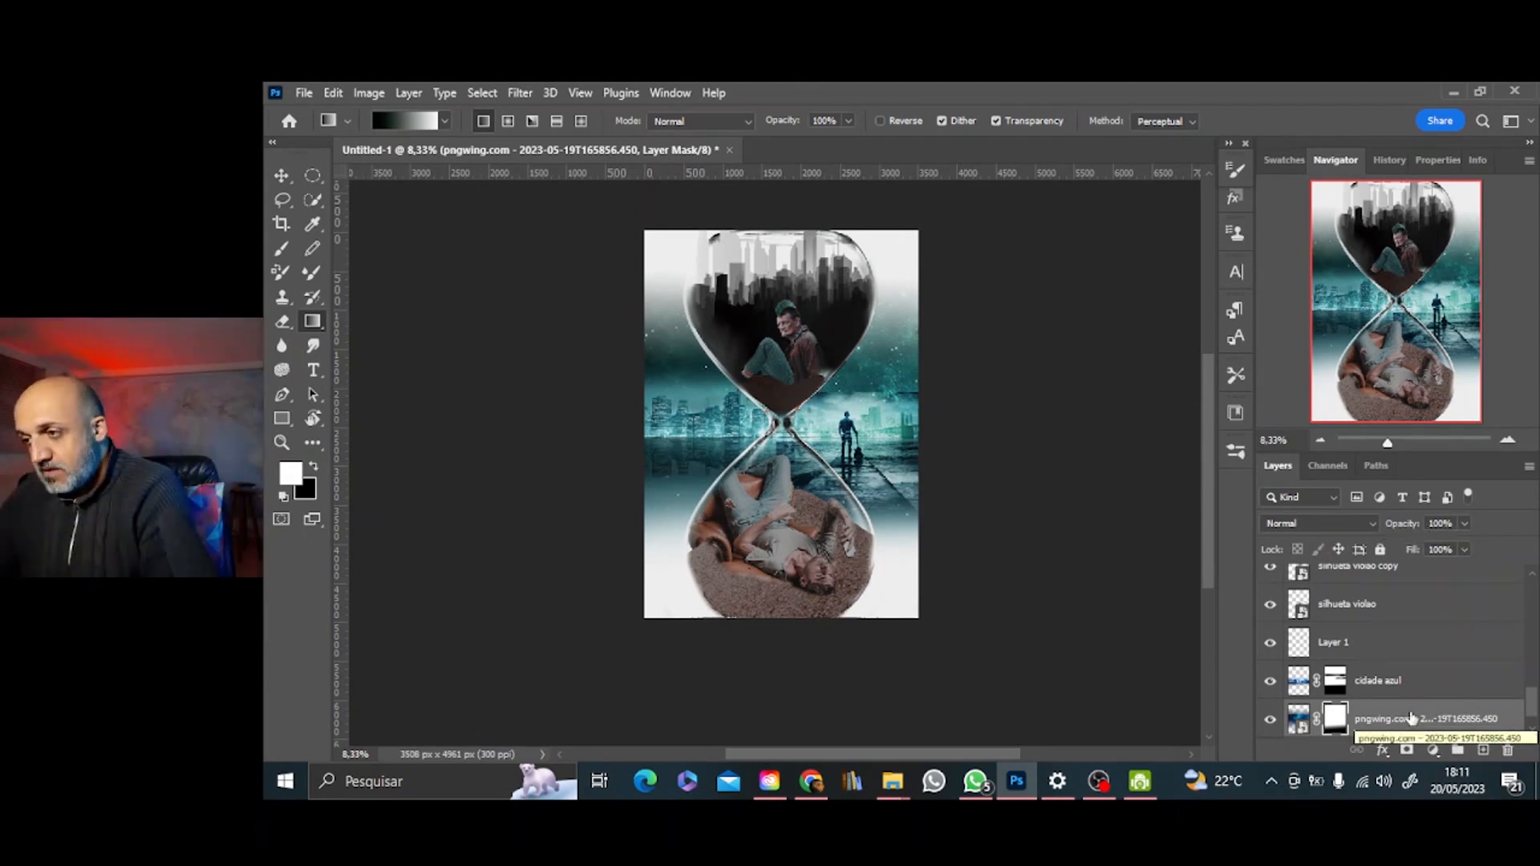
Enlarge the starry sky image to about 104% and reposition it on the canvas
click(1299, 719)
key(ctrl+t)
drag(933, 272, 947, 250)
drag(904, 335, 901, 347)
key(Return)
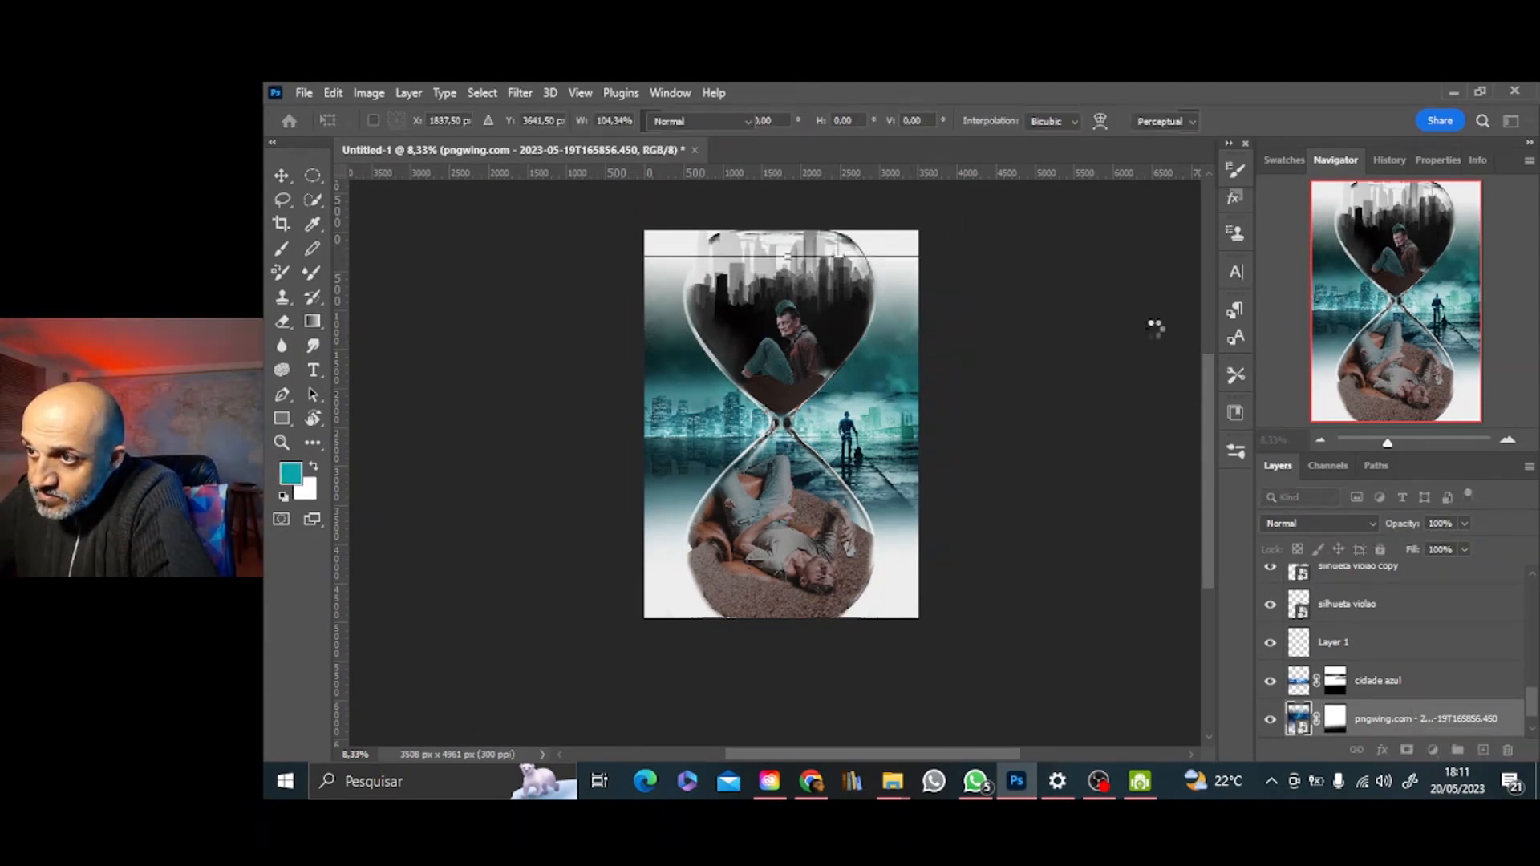
Hide Layer 1 and toggle the silhueta violao layer off and on to check the guitar silhouette's effect
mouse_move(1537, 707)
mouse_down()
mouse_move(1531, 603)
mouse_move(1527, 707)
mouse_up()
click(1387, 651)
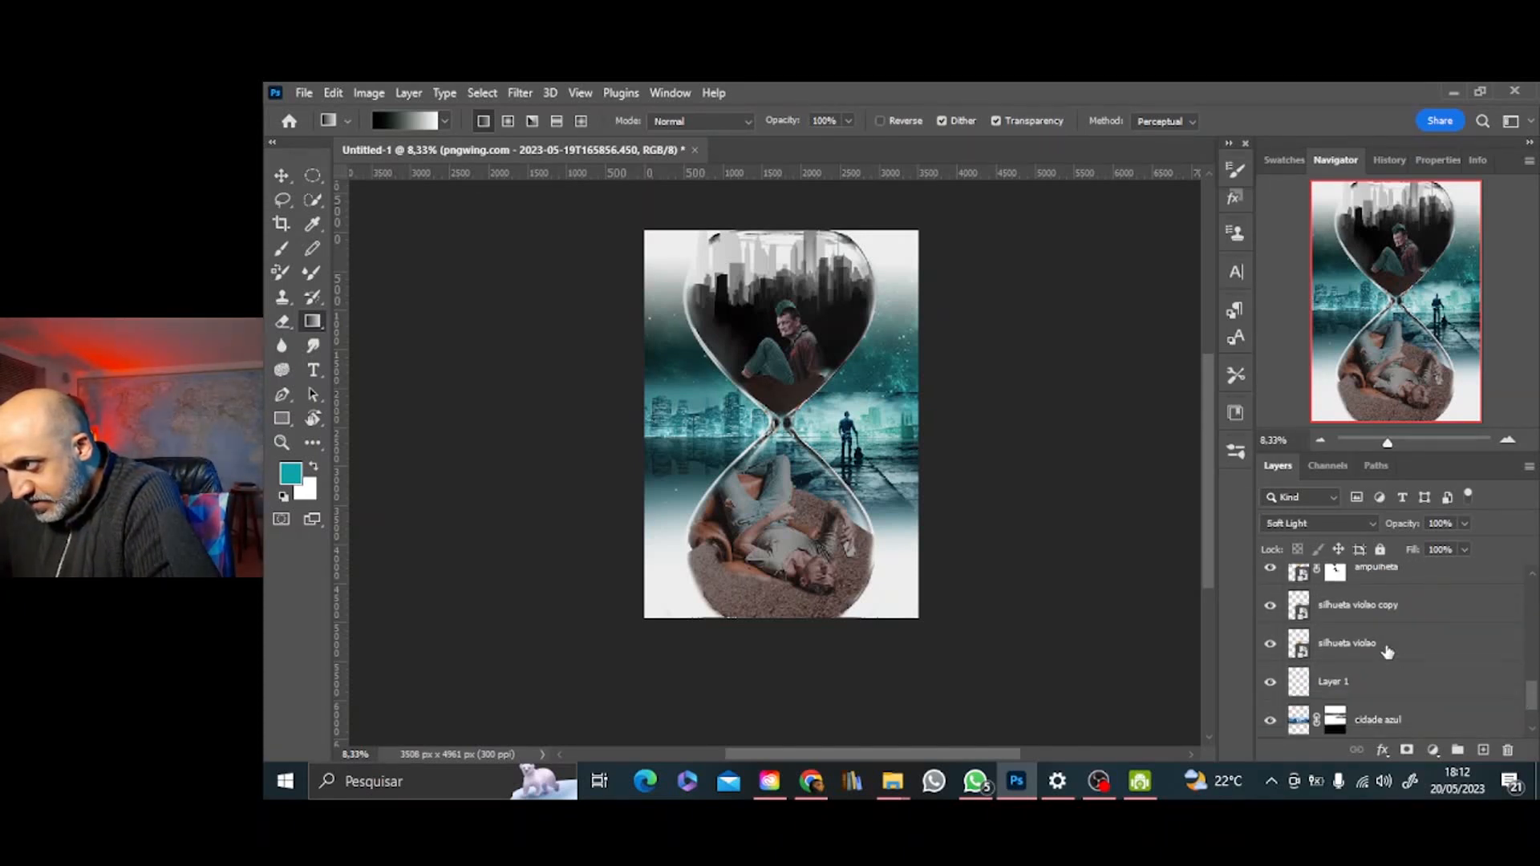
click(1270, 648)
click(1270, 648)
click(1268, 688)
click(1270, 647)
click(1270, 647)
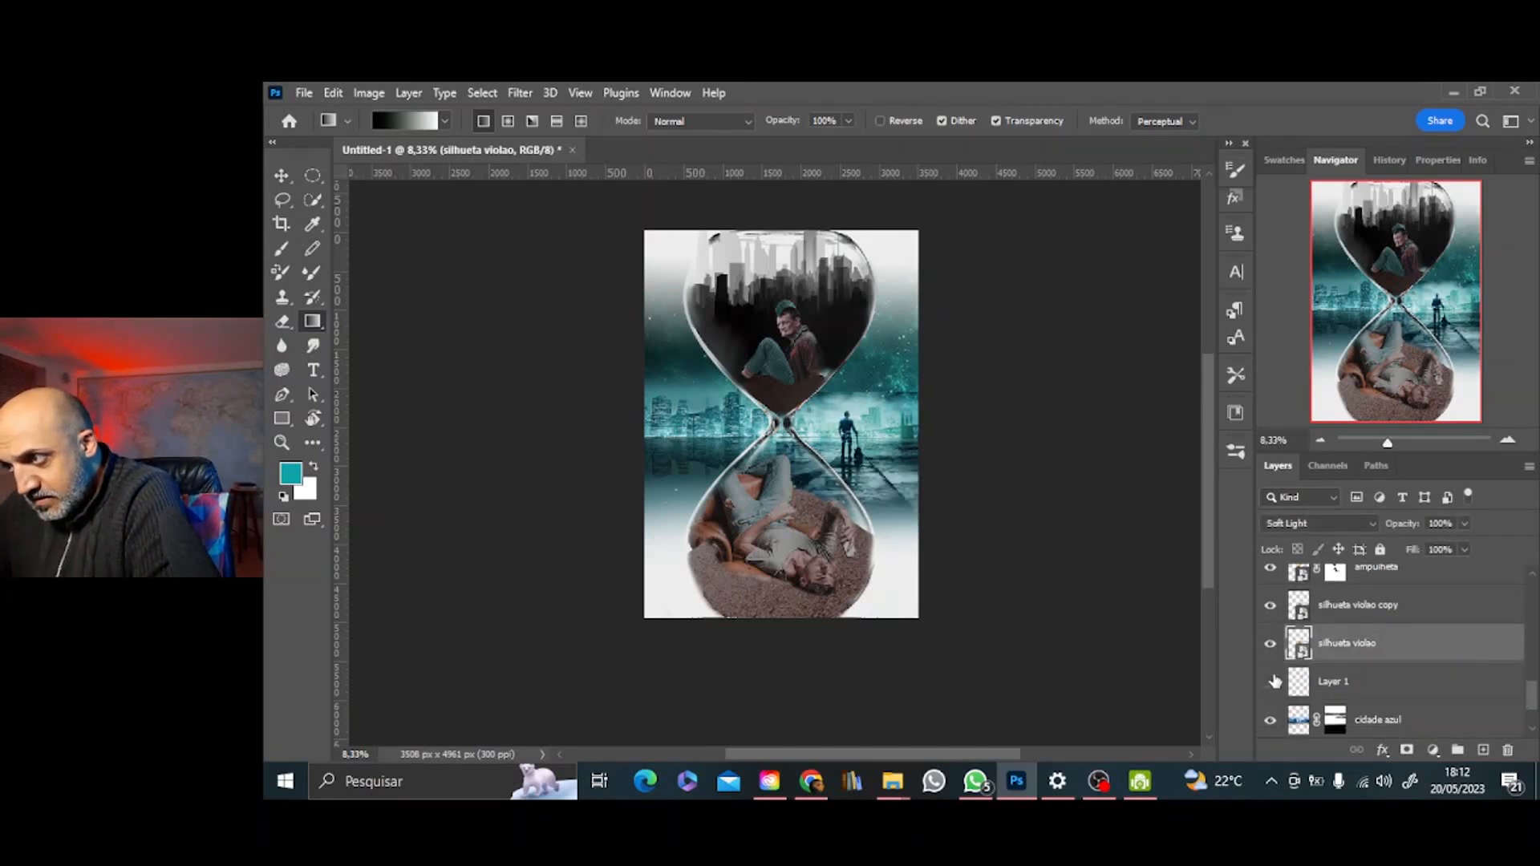
click(1271, 647)
click(1272, 646)
click(1275, 649)
click(1276, 648)
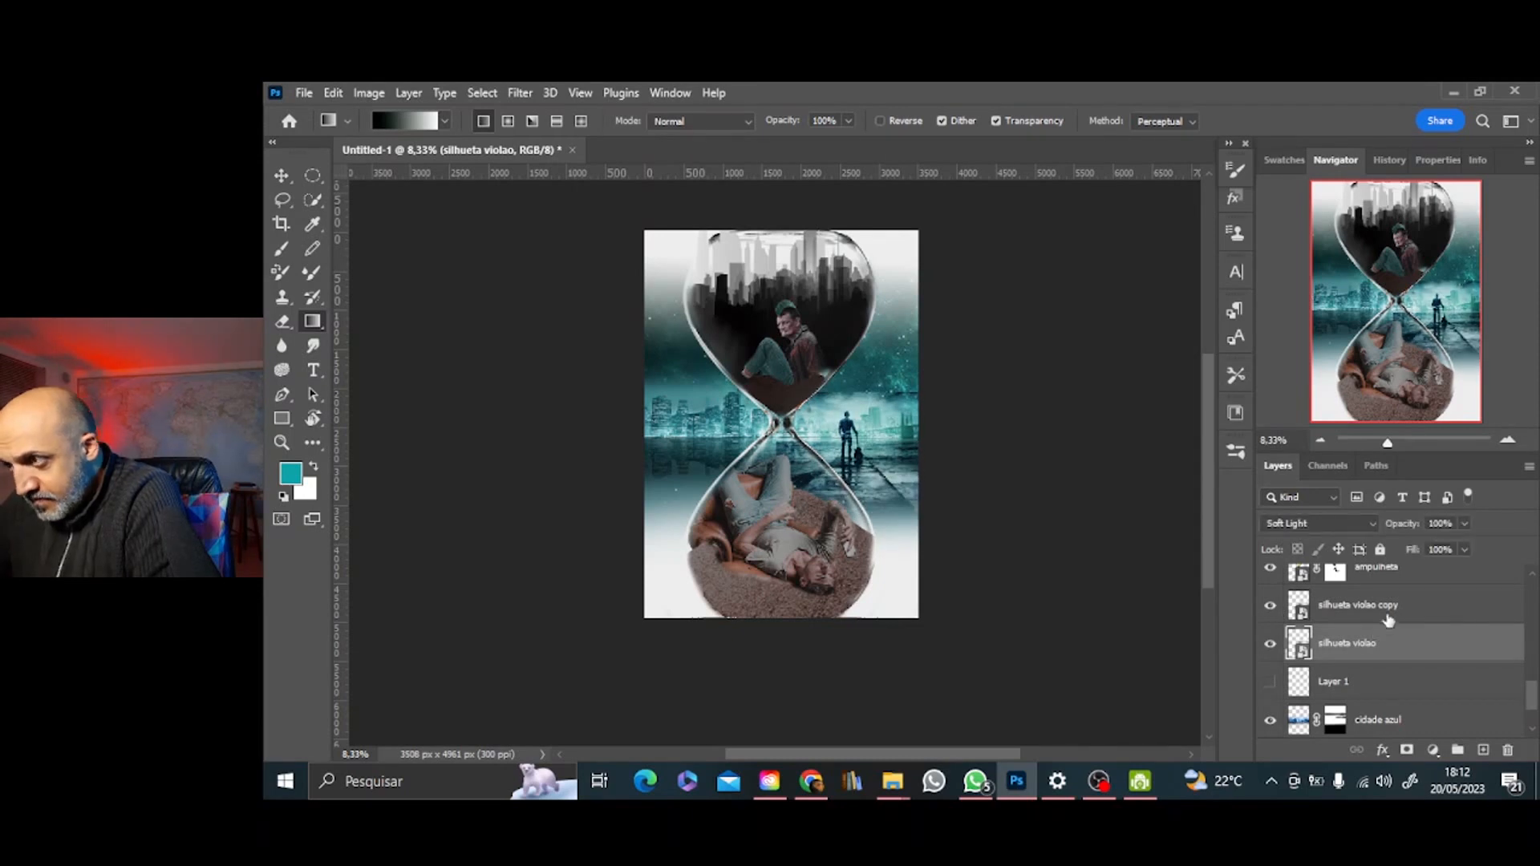
Add layer masks to silhueta violao copy and silhueta violao, fading the upper part of each with a linear gradient
click(1389, 616)
click(1406, 751)
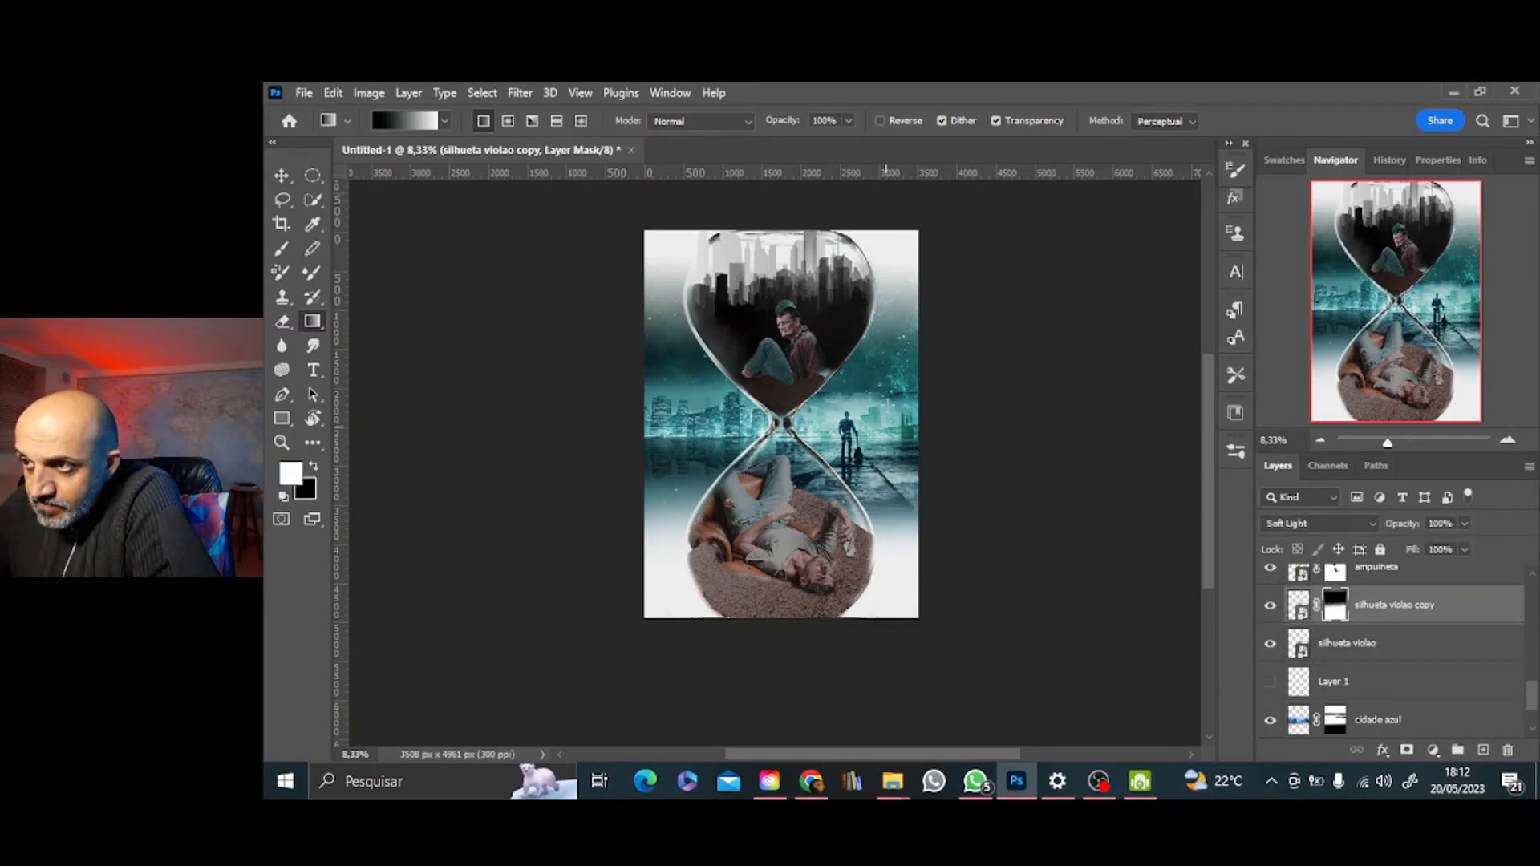
click(1342, 648)
click(1408, 752)
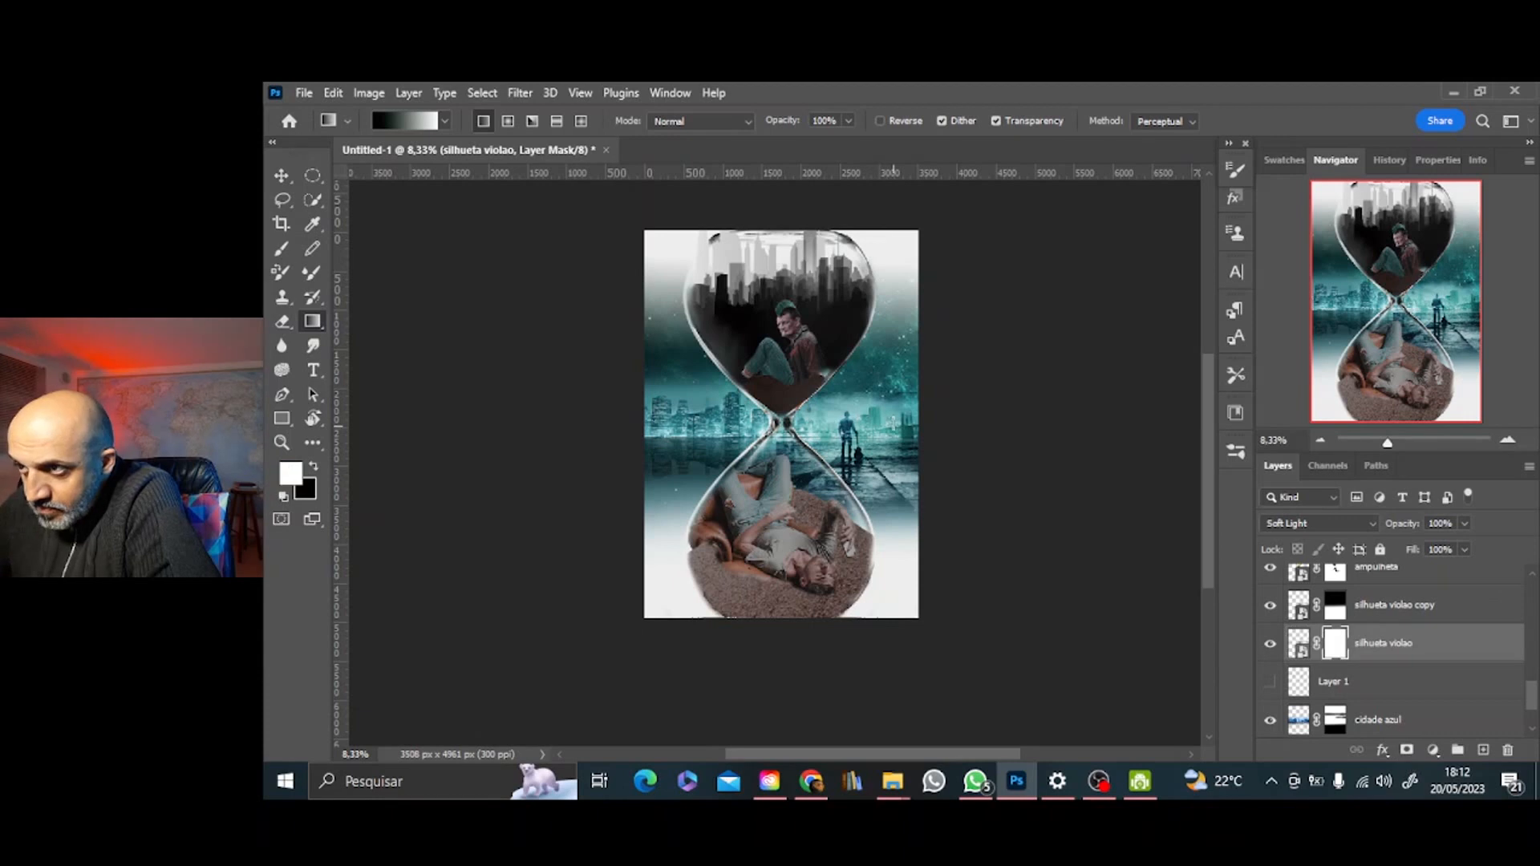
drag(852, 408, 860, 438)
click(1359, 609)
click(1340, 609)
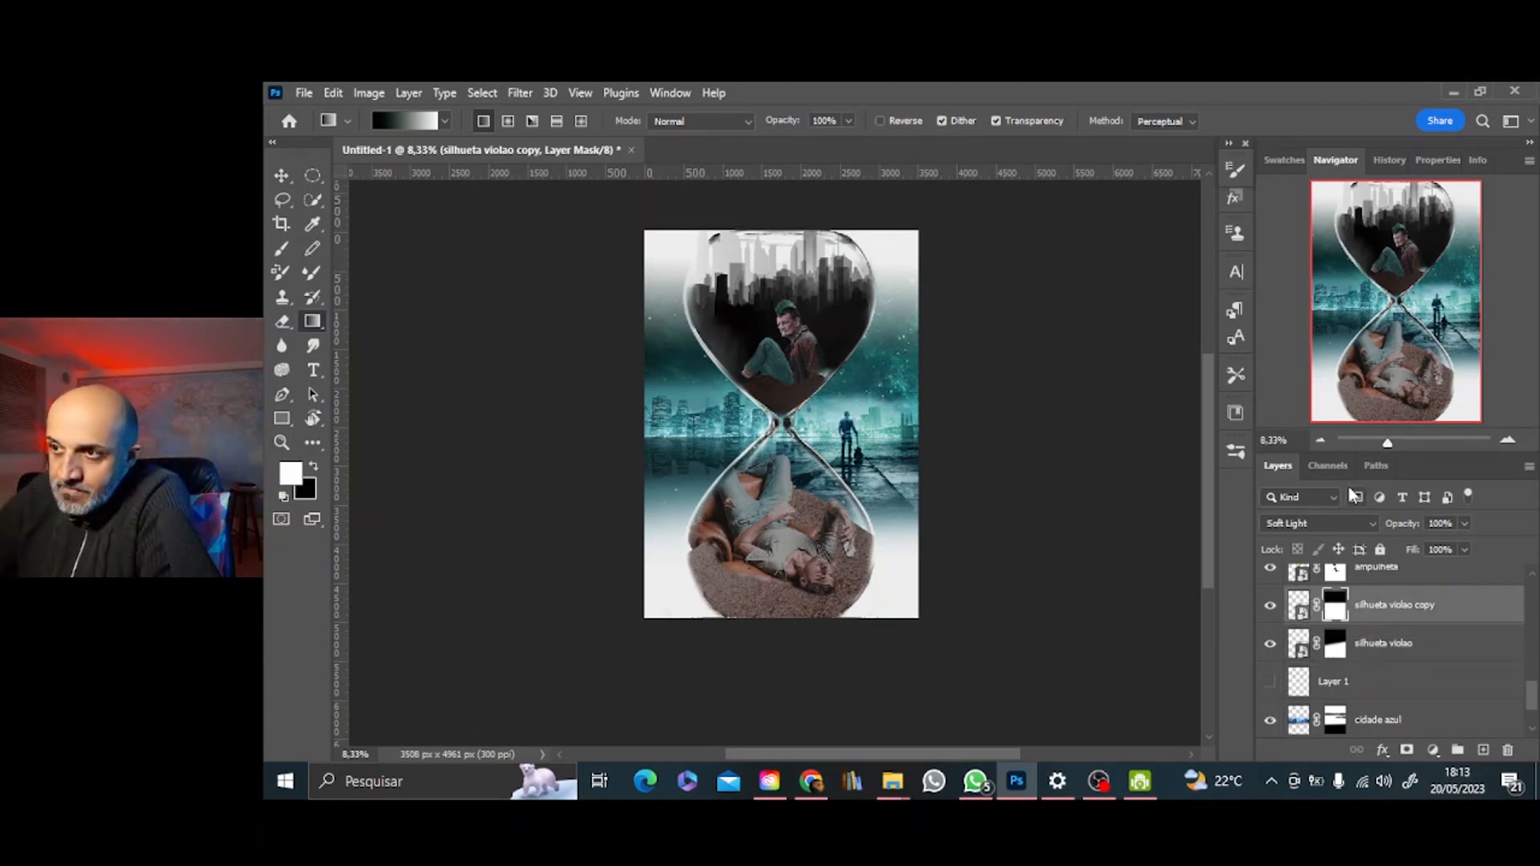
Add a white Solid Color fill layer at the top of the layer stack
click(1321, 440)
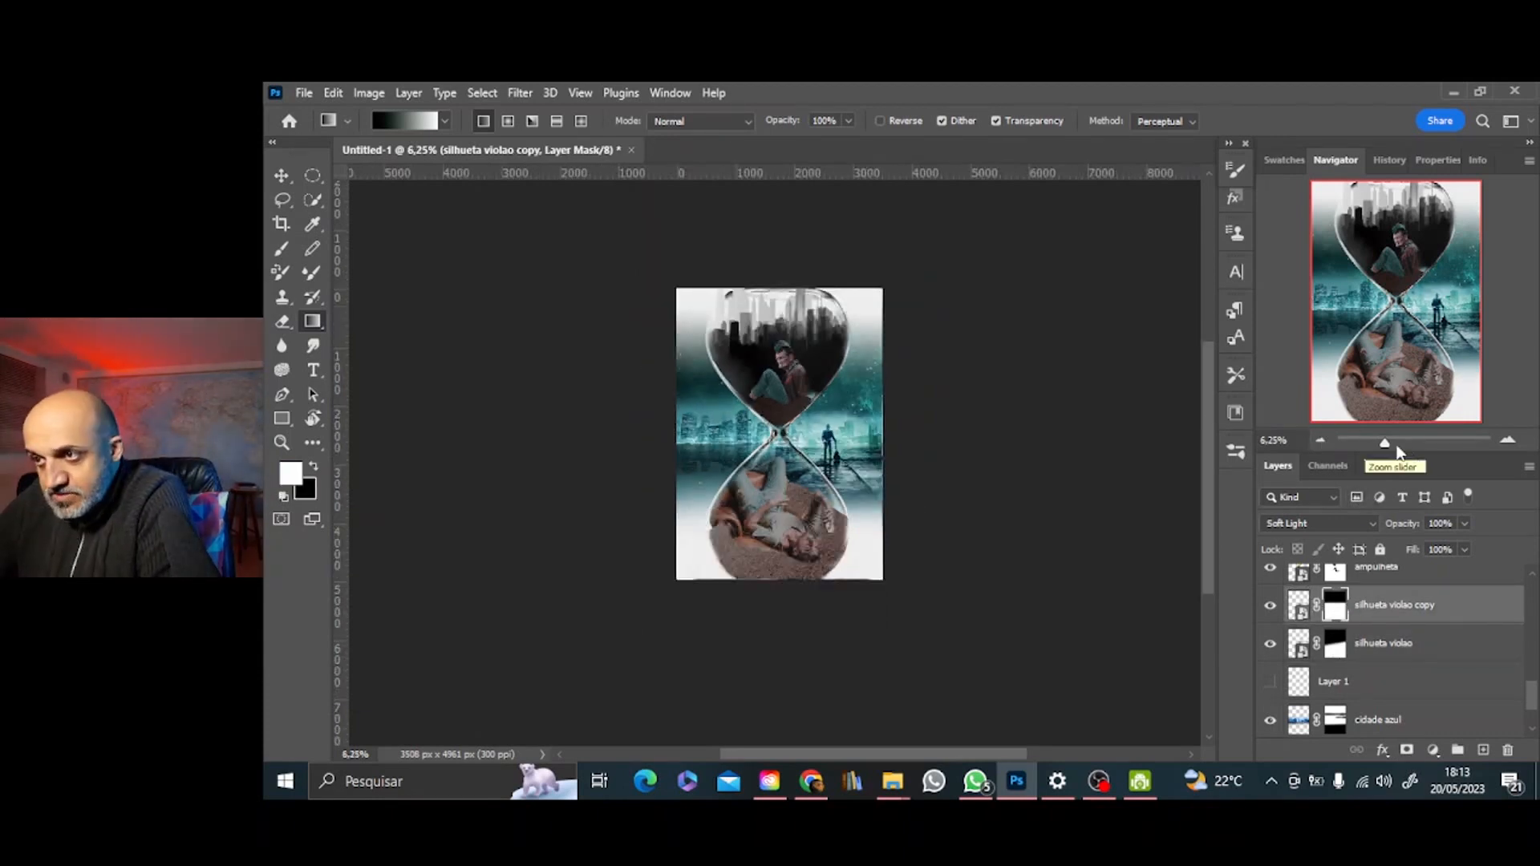
click(1508, 441)
drag(1533, 696, 1533, 571)
click(1444, 585)
click(1434, 751)
click(1444, 424)
drag(1063, 465, 1024, 433)
click(1450, 431)
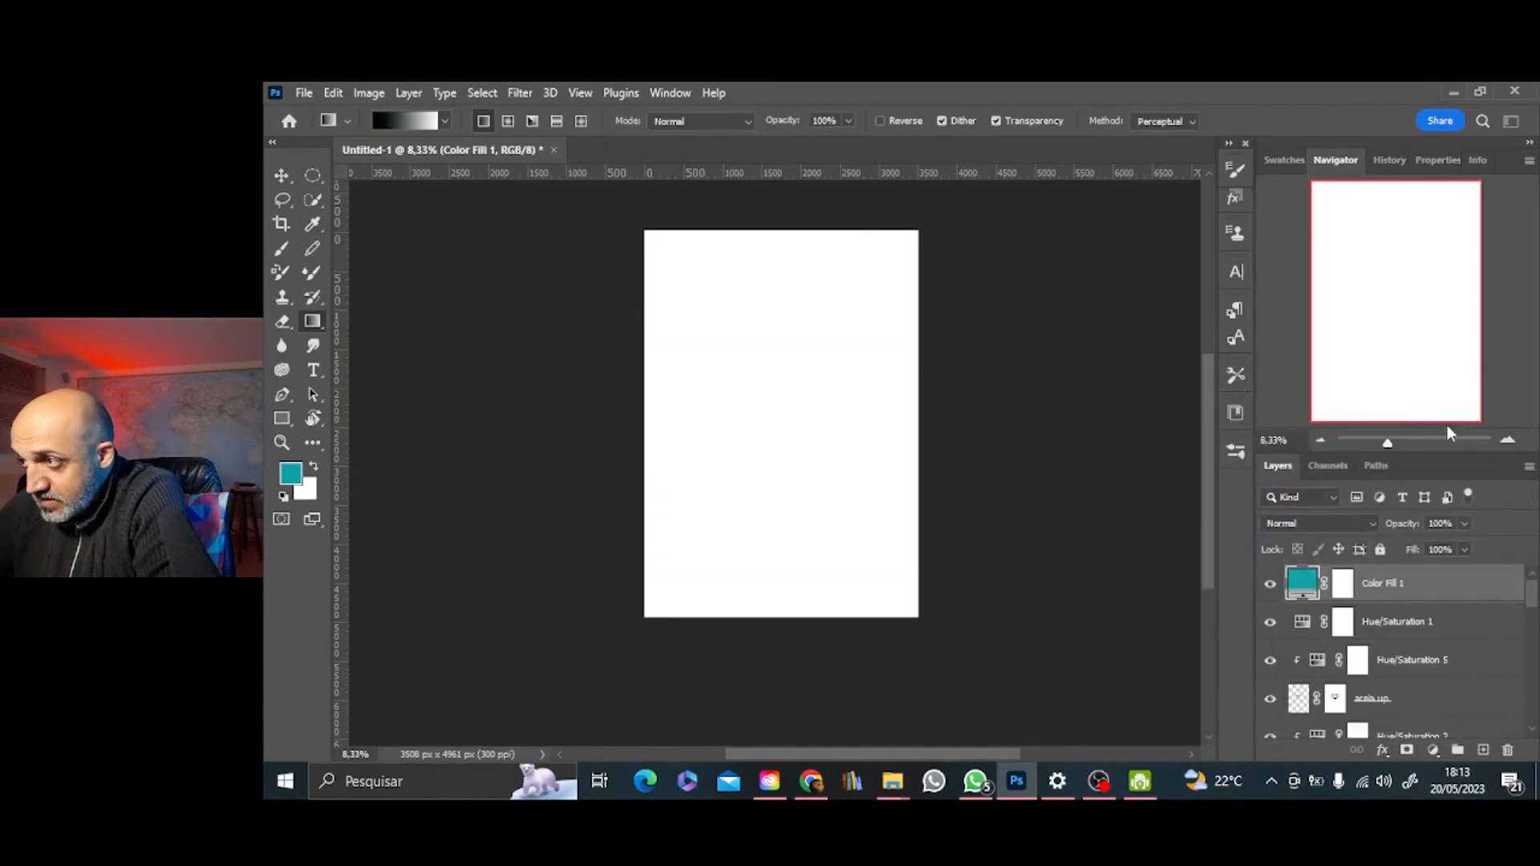
Paint black on the white fill's mask with a soft 1800 px brush at 50% opacity to reveal the hourglass and central scene
click(285, 250)
click(1341, 593)
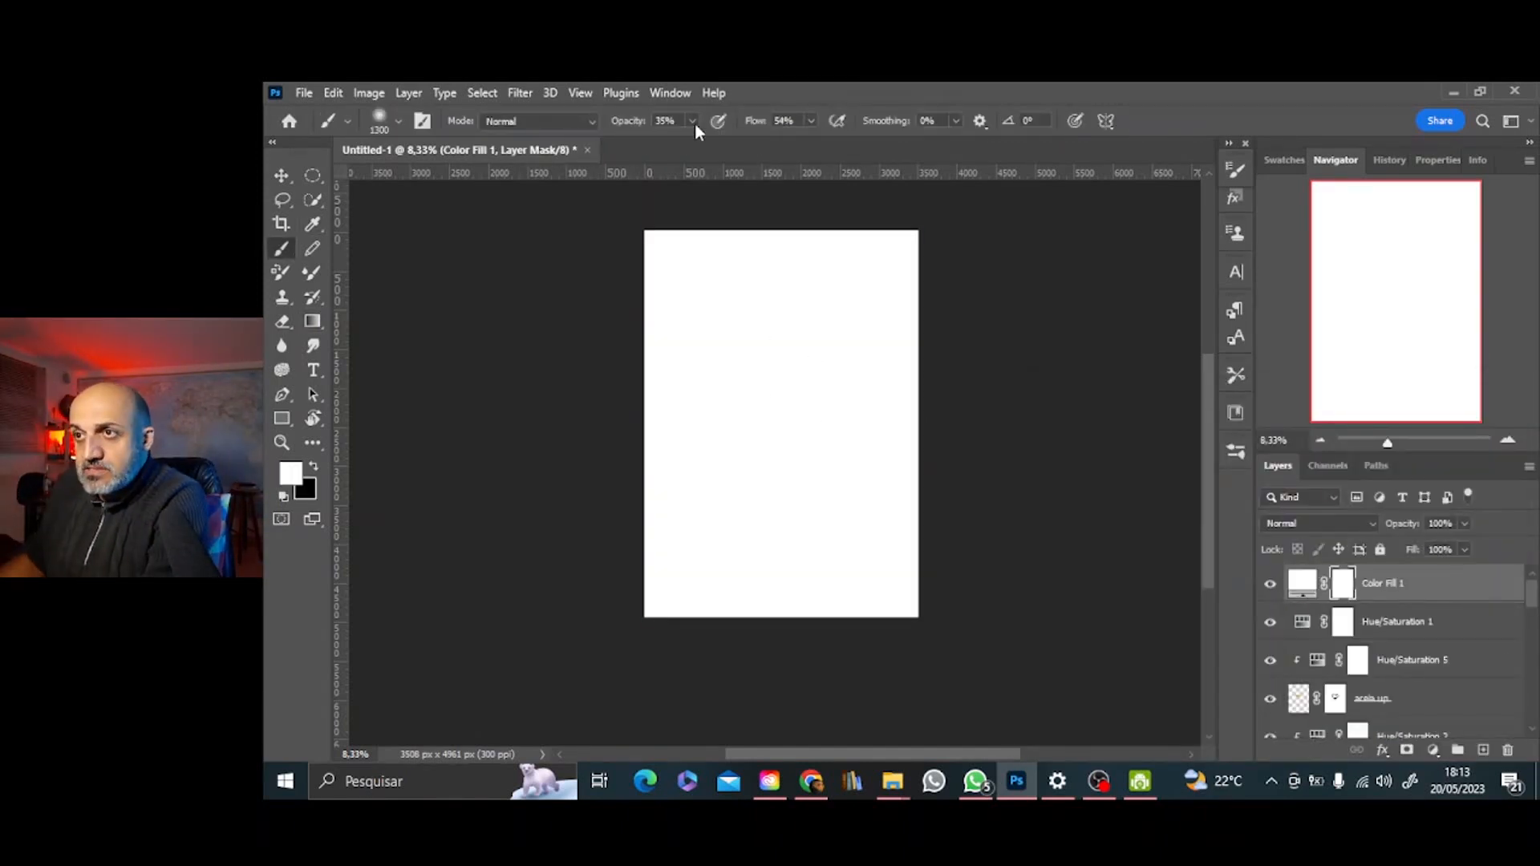
drag(694, 123, 707, 149)
key(bracketright)
key(bracketright)
key(bracketright)
mouse_move(821, 358)
mouse_down()
mouse_move(777, 470)
mouse_move(773, 441)
mouse_move(814, 470)
mouse_move(783, 509)
mouse_move(822, 471)
mouse_move(777, 374)
mouse_move(735, 390)
mouse_move(771, 386)
mouse_move(803, 515)
mouse_move(826, 507)
mouse_move(765, 343)
mouse_up()
mouse_move(739, 517)
mouse_down()
mouse_move(814, 518)
mouse_move(734, 336)
mouse_move(779, 540)
mouse_move(849, 506)
mouse_move(703, 480)
mouse_move(850, 516)
mouse_move(753, 482)
mouse_move(846, 461)
mouse_up()
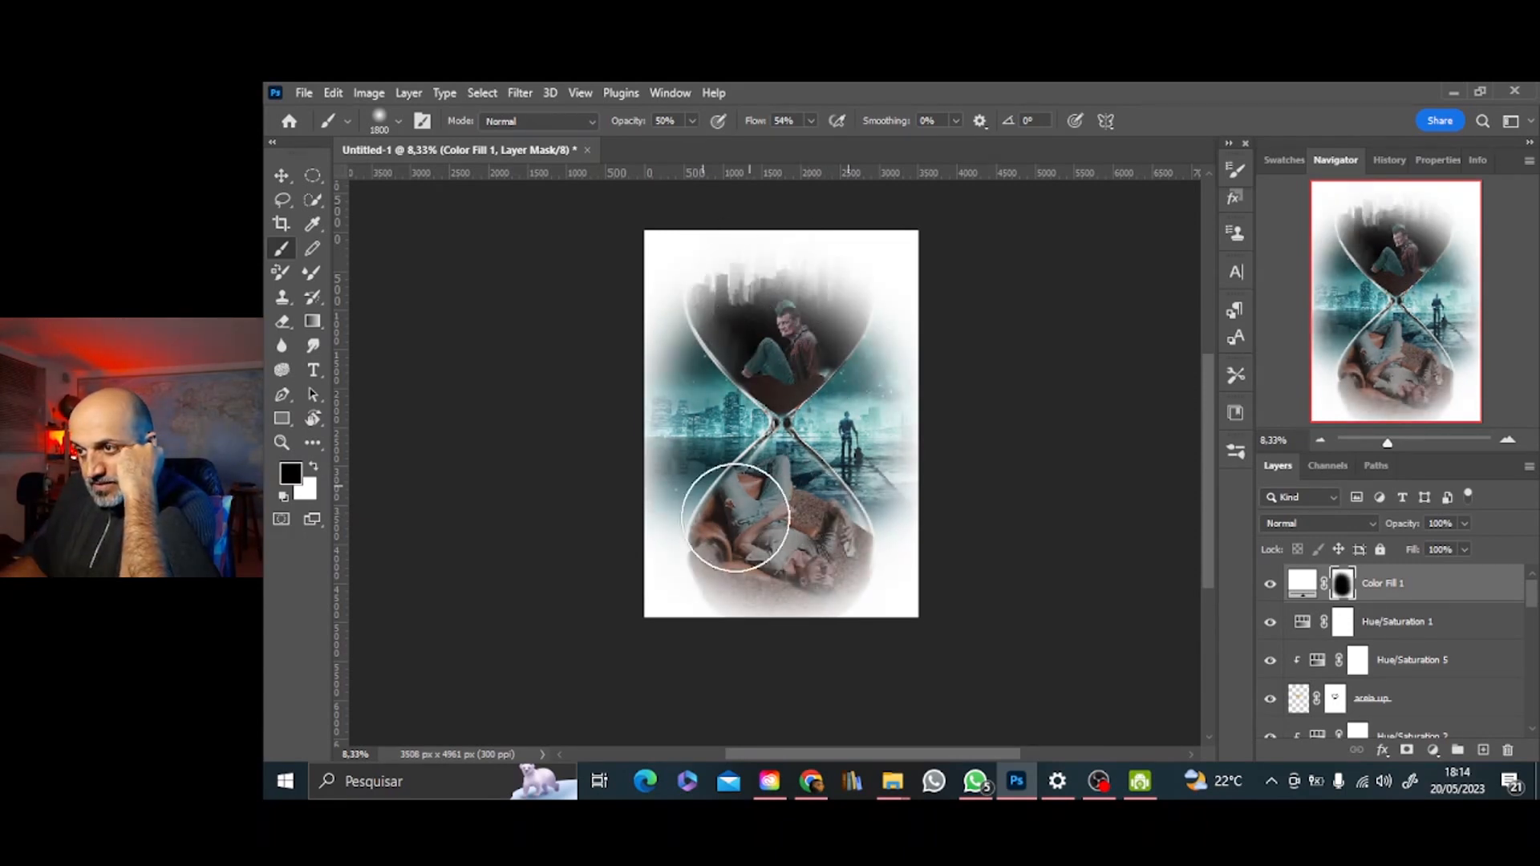
mouse_move(735, 517)
mouse_down()
mouse_move(813, 560)
mouse_move(809, 319)
mouse_up()
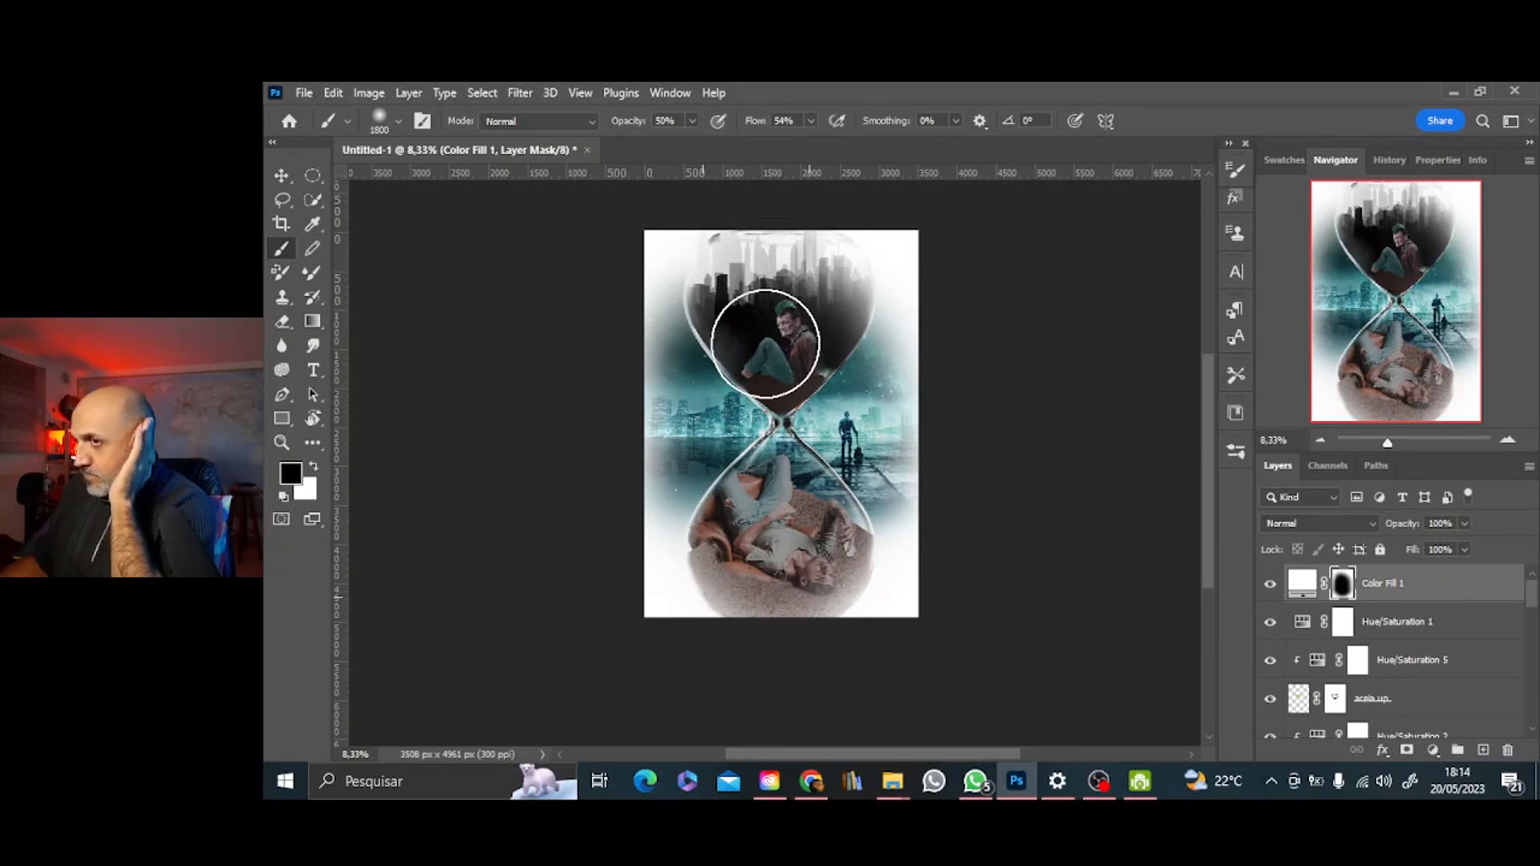
mouse_move(765, 345)
mouse_down()
mouse_move(790, 562)
mouse_move(857, 534)
mouse_up()
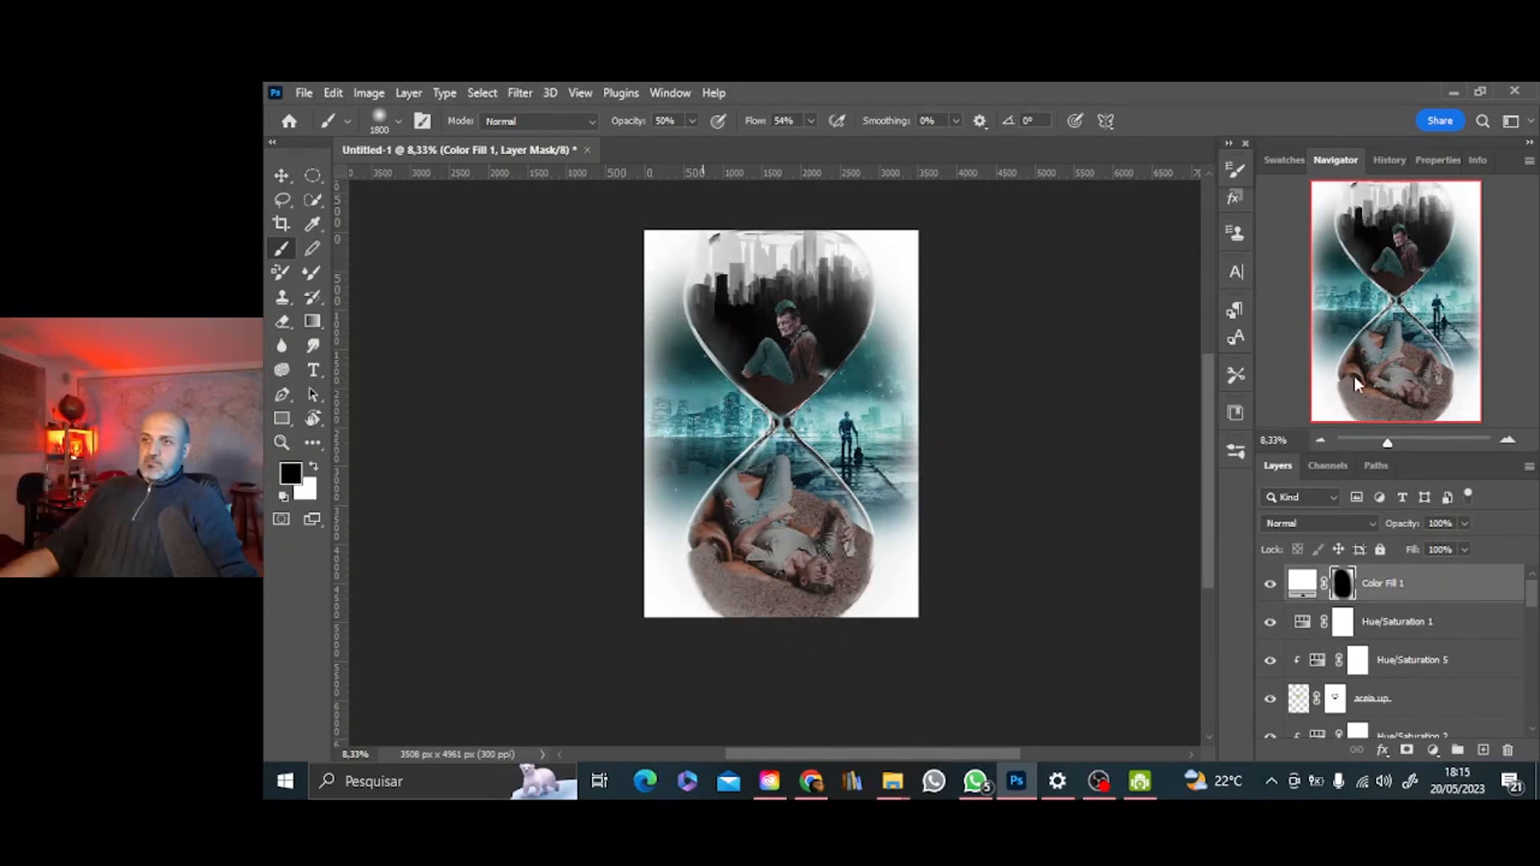
Reduce the soft brush to 1300 px and paint white on the fill mask to refine the vignette's side edges
click(1324, 441)
click(1506, 440)
click(1505, 440)
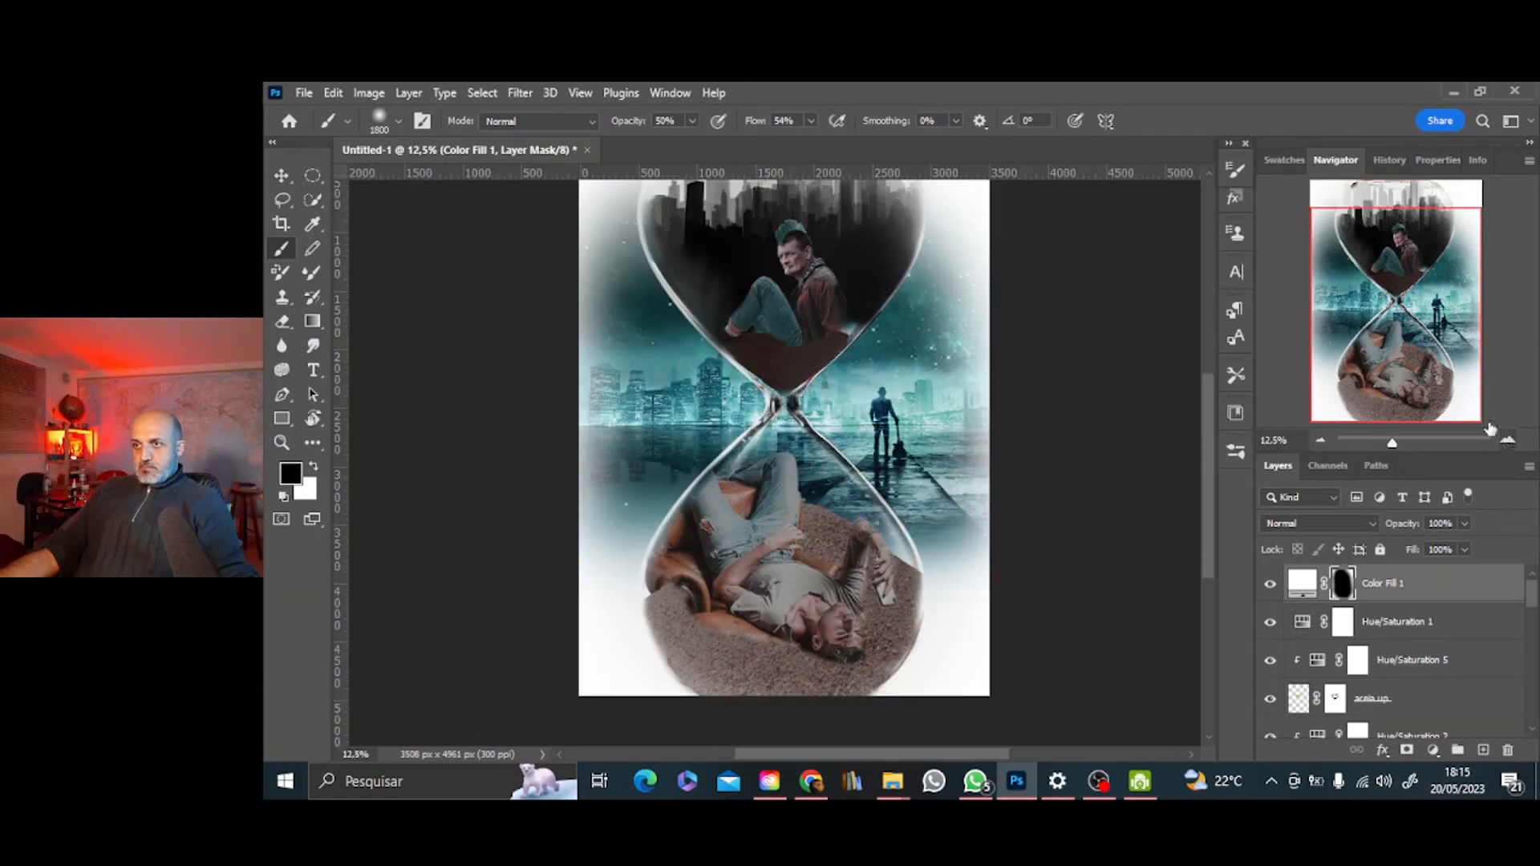
click(1506, 441)
click(1322, 440)
click(1324, 442)
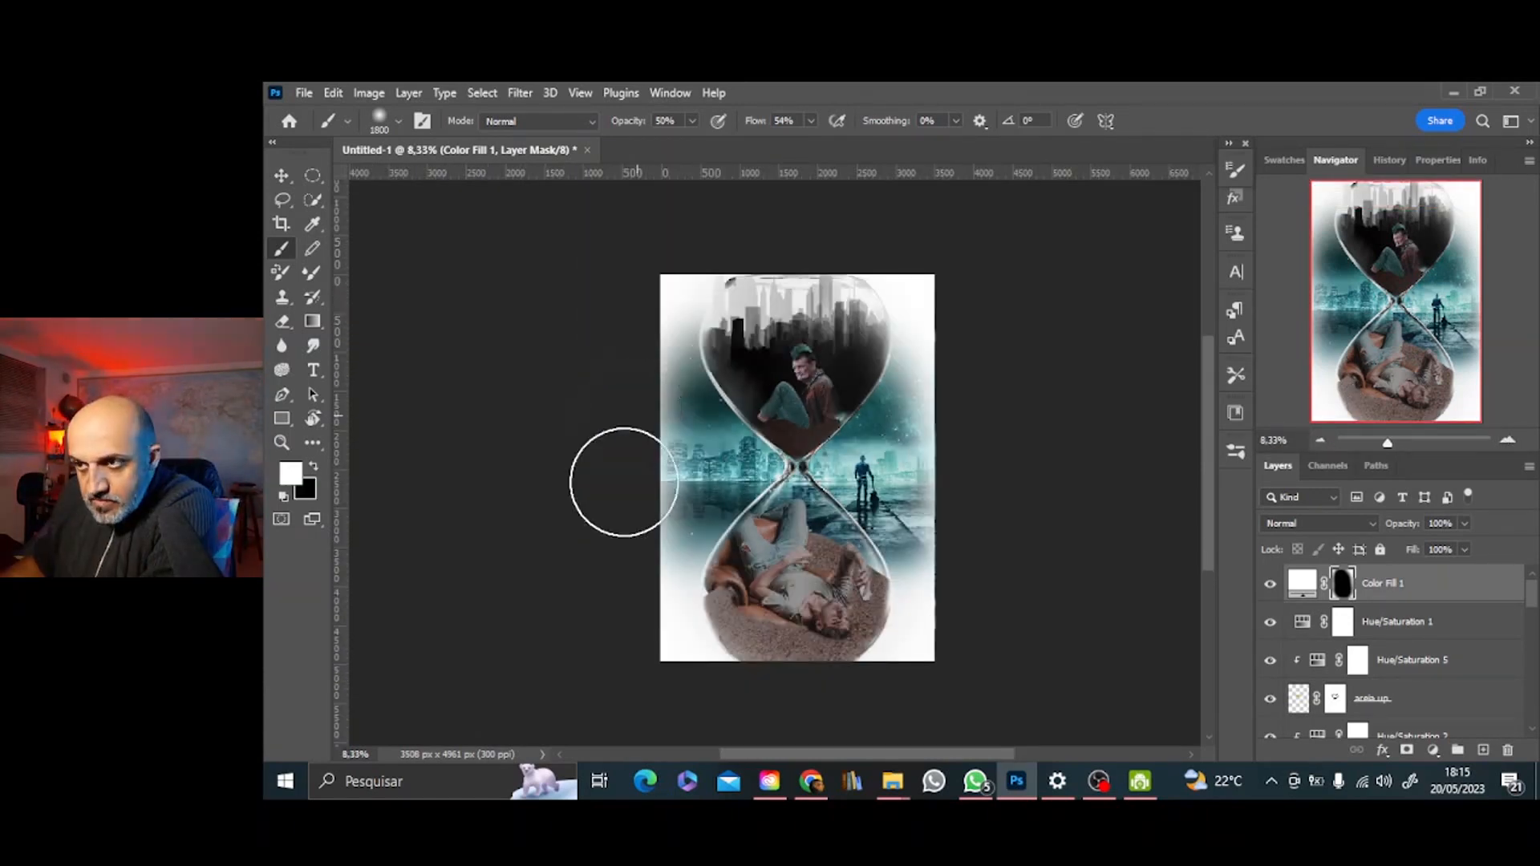
key(bracketleft)
key(bracketleft)
key(bracketleft)
key(bracketleft)
key(bracketleft)
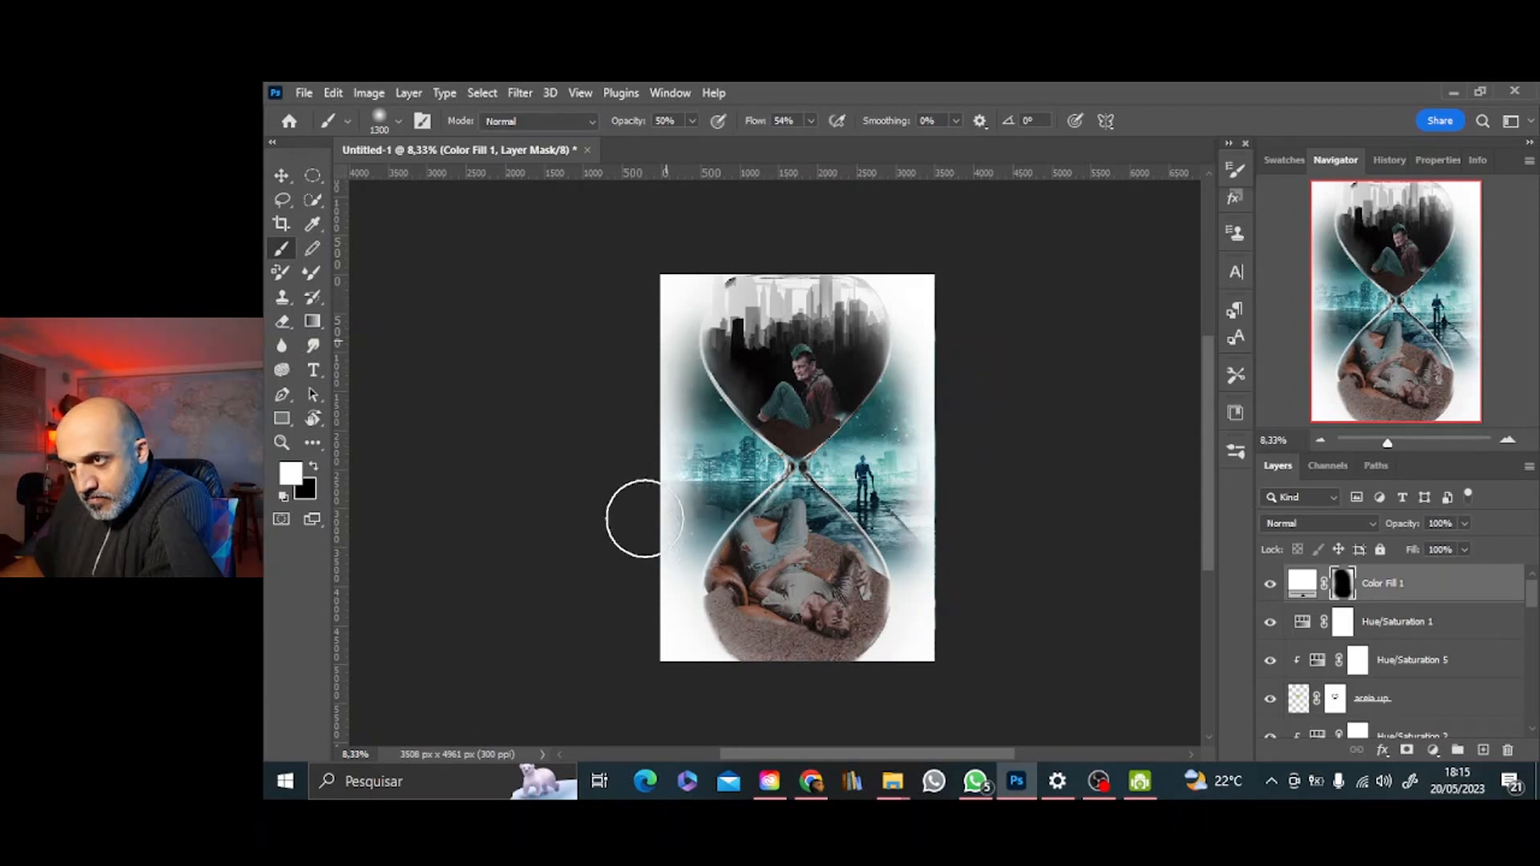
Try several brush presets from the brush library and choose a textured splatter brush at 600 px with 100% opacity
click(1236, 456)
scroll(1116, 634, down, 5)
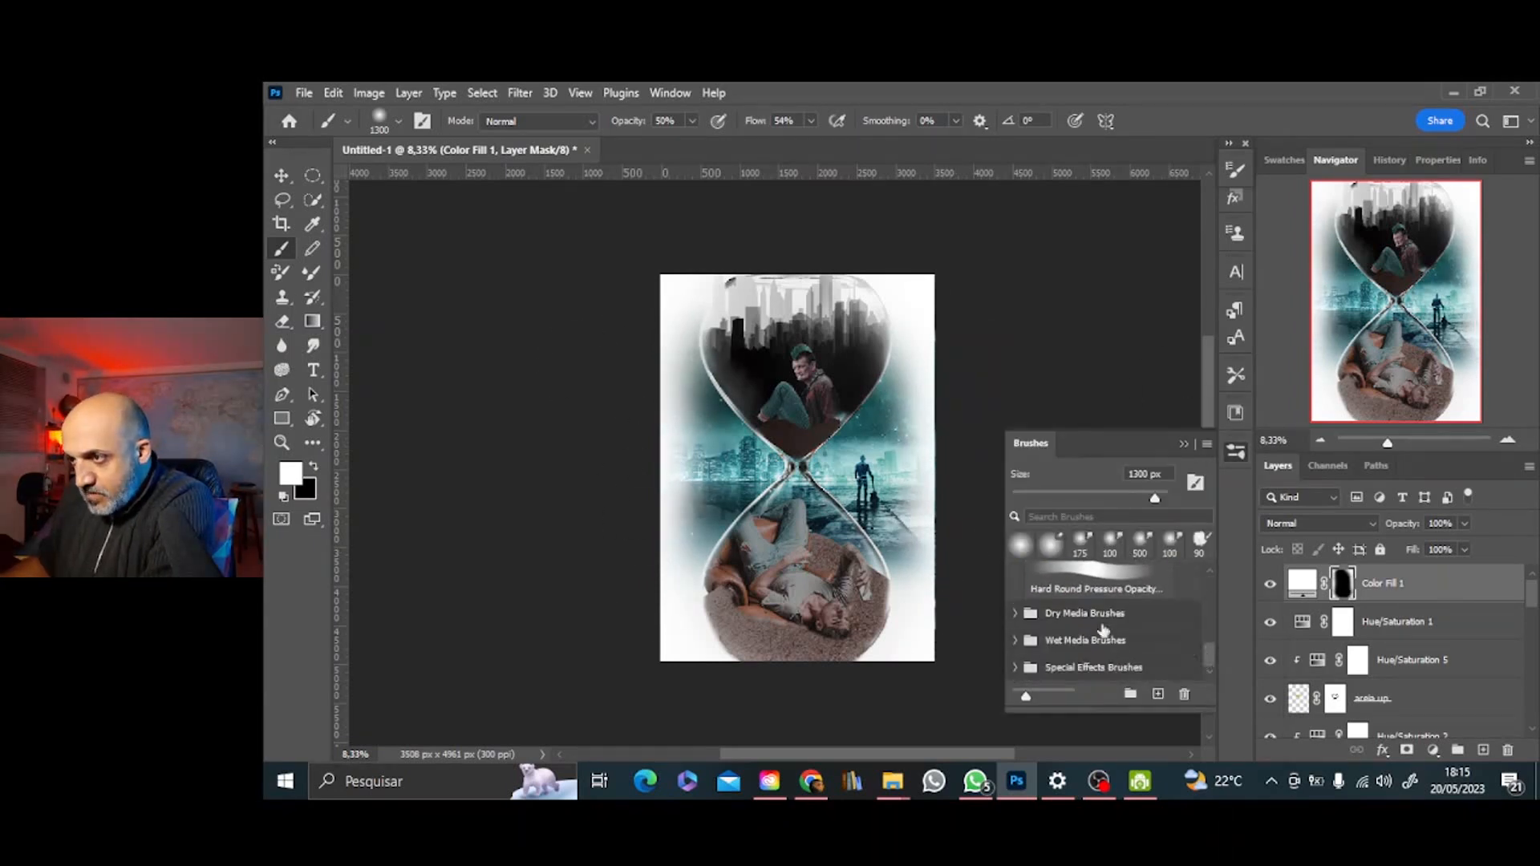
scroll(1128, 656, down, 4)
click(1164, 658)
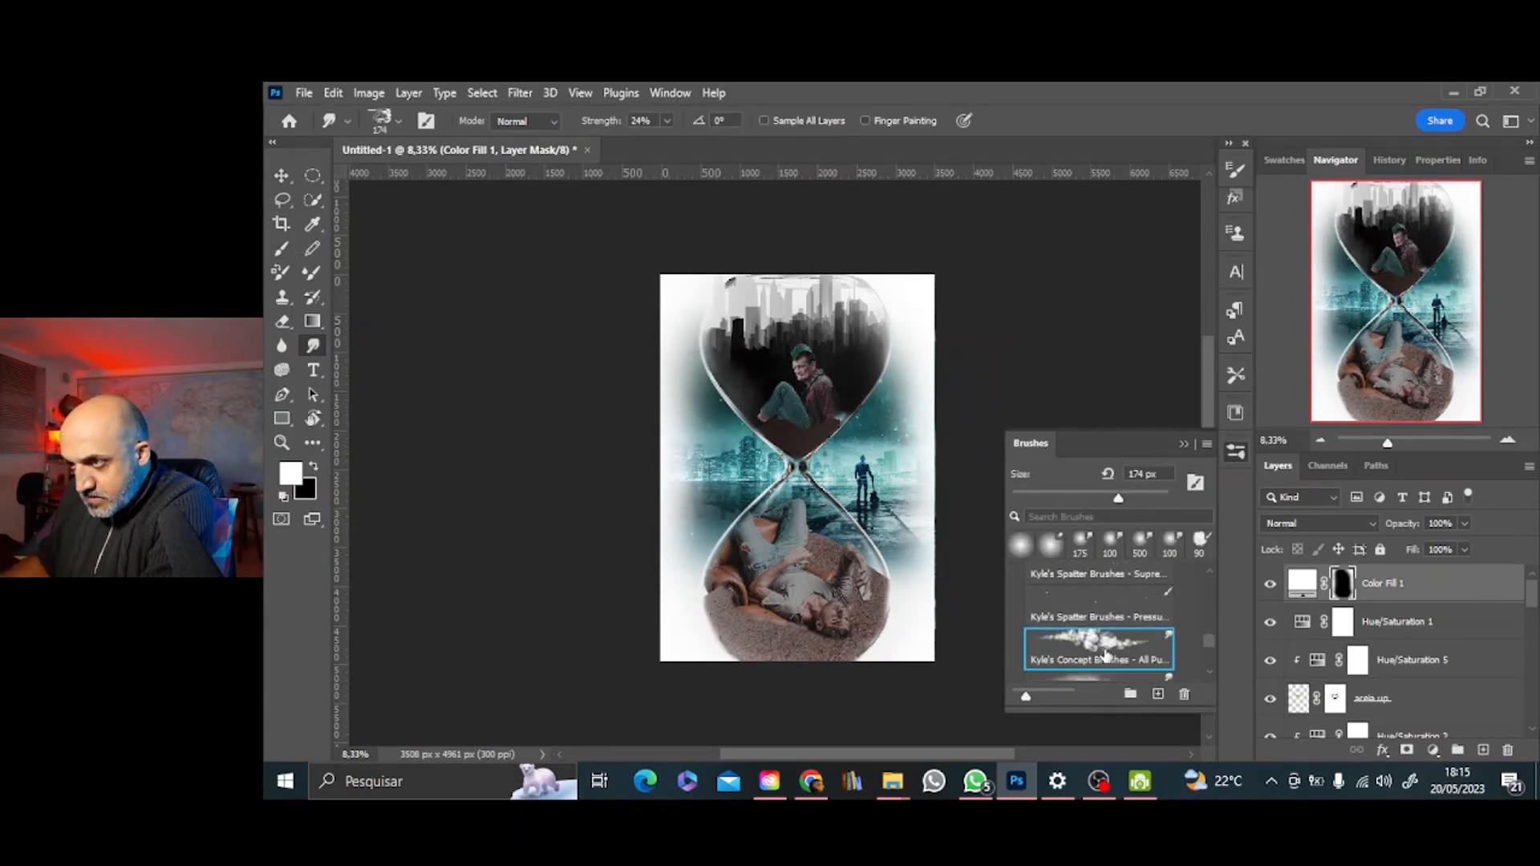
scroll(1165, 659, down, 1)
click(1123, 637)
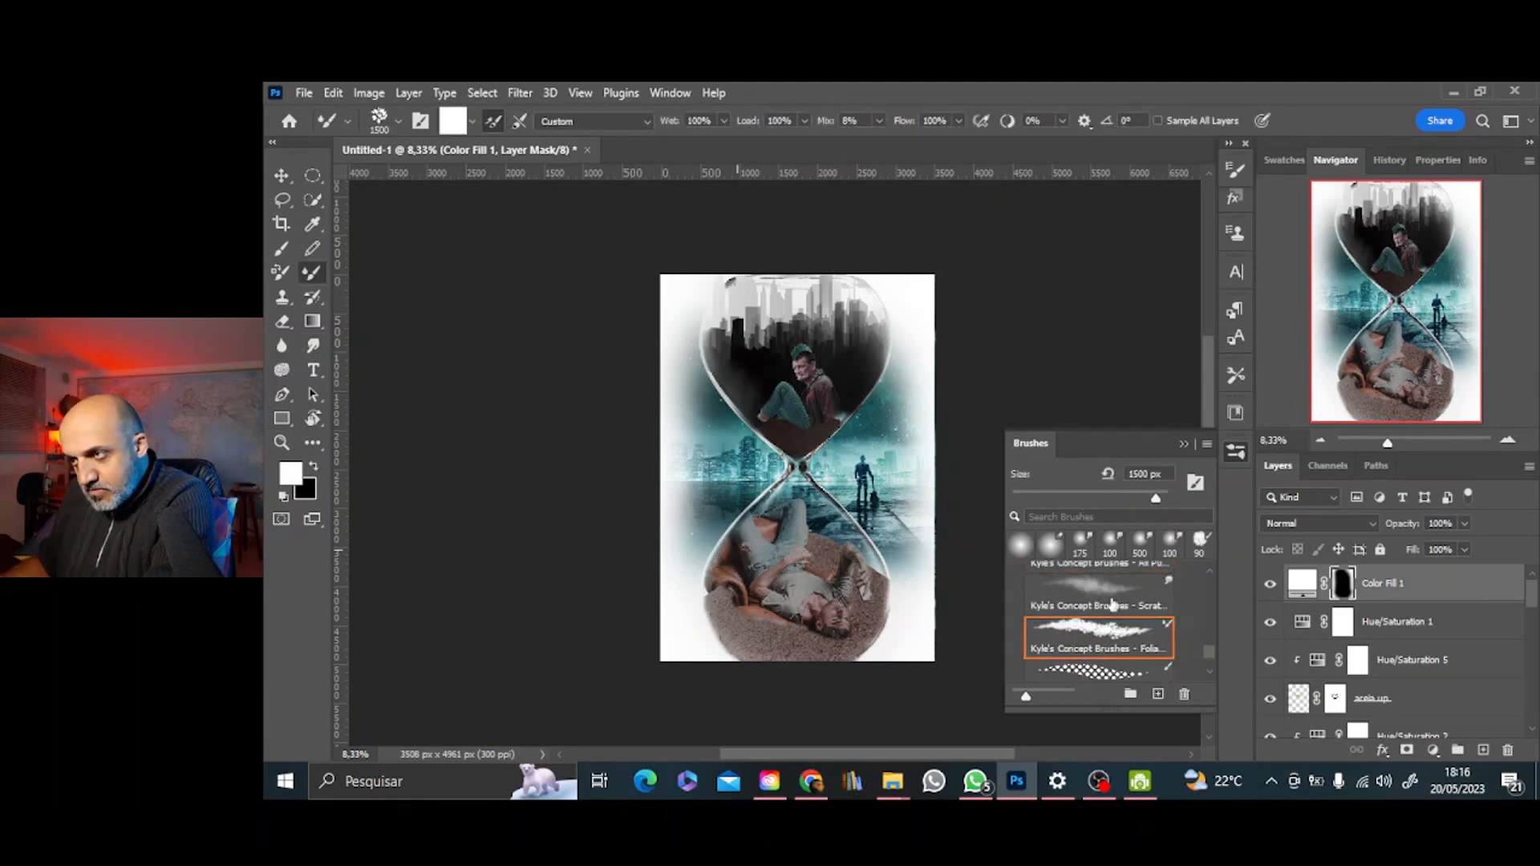
scroll(1114, 603, down, 5)
click(1099, 642)
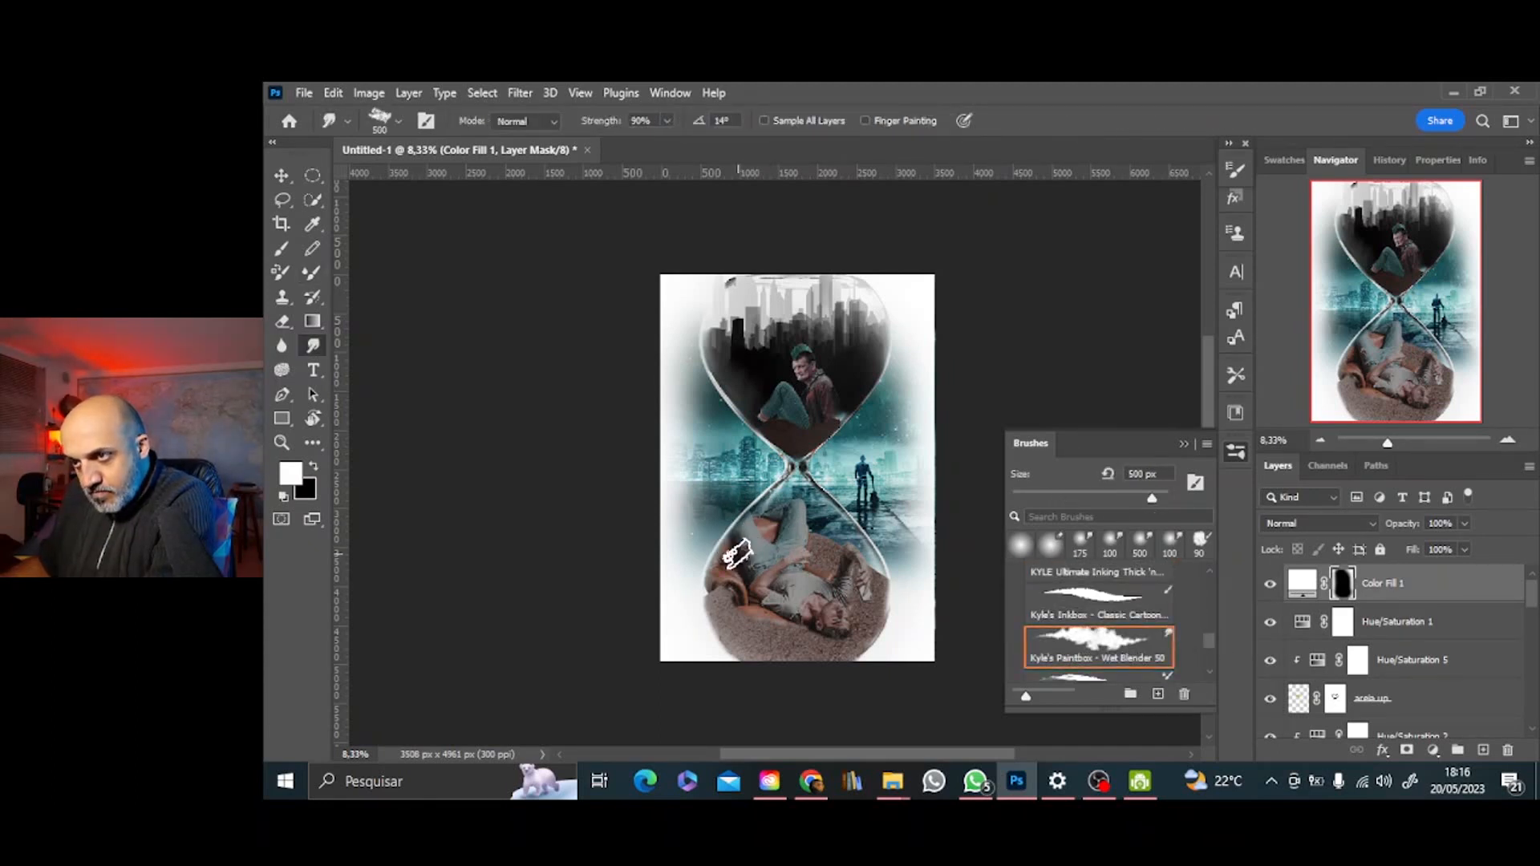
scroll(1211, 642, up, 5)
click(1099, 646)
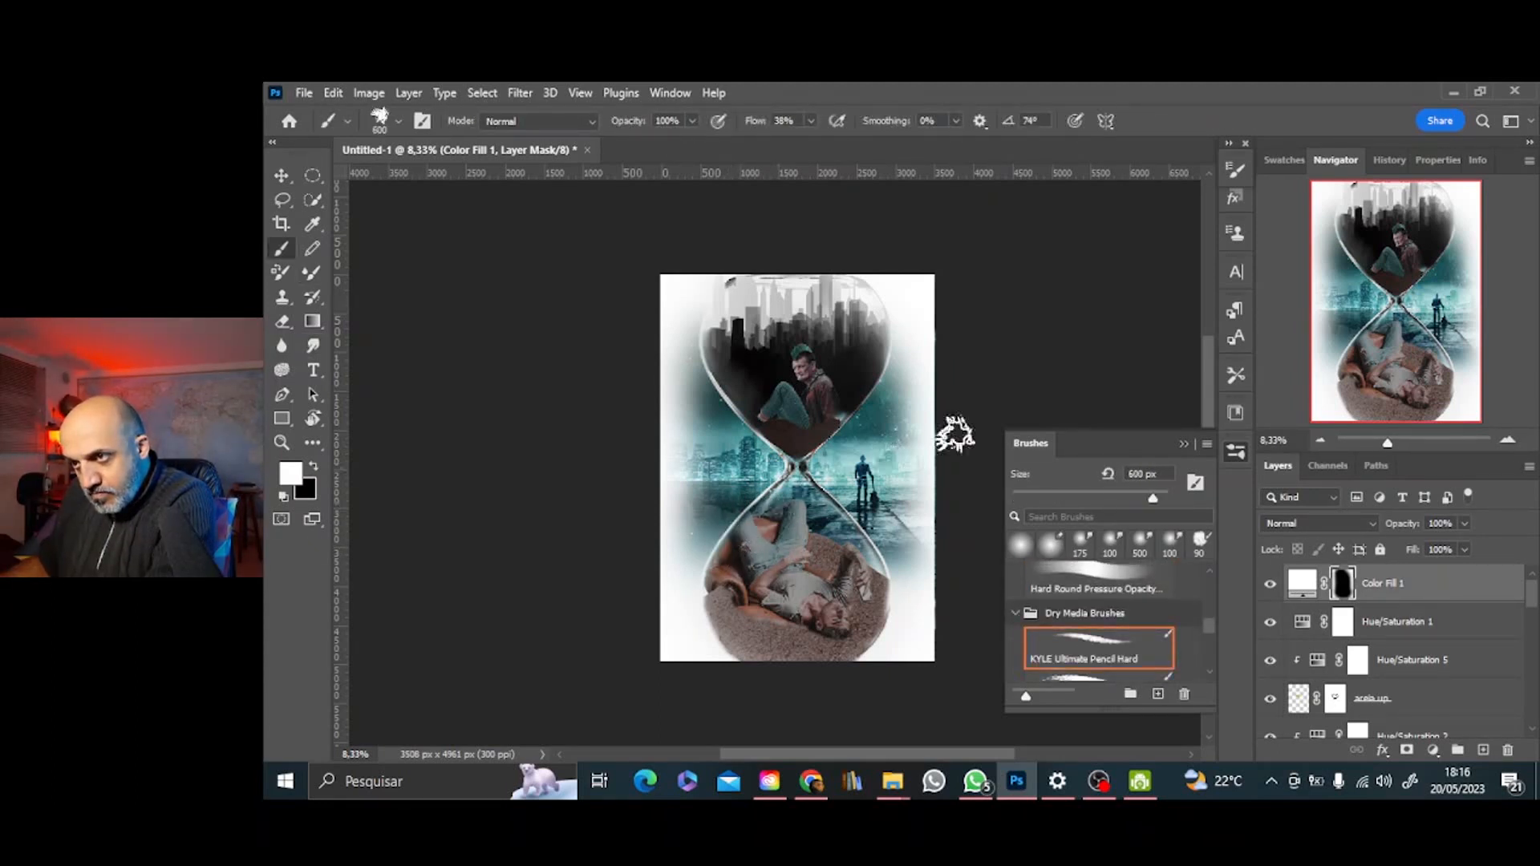
Enlarge the splatter brush to 800 px and paint black on the white fill's mask to roughen the vignette's side edges
key(ctrl+plus)
click(1184, 444)
key(x)
key(bracketright)
key(bracketright)
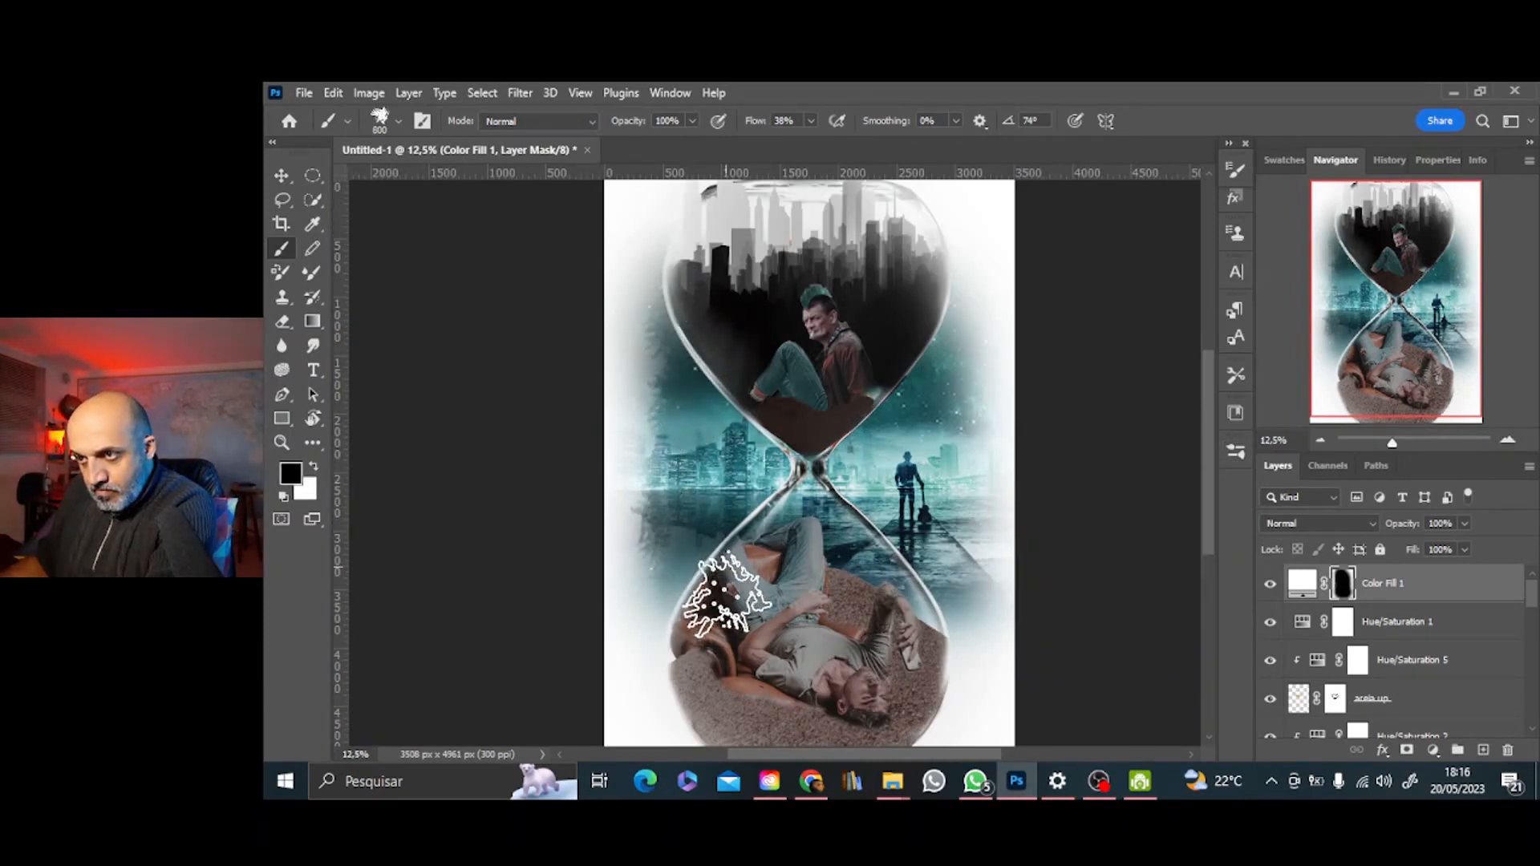
mouse_move(955, 634)
mouse_down()
mouse_move(936, 521)
mouse_move(959, 470)
mouse_move(909, 296)
mouse_move(744, 221)
mouse_move(702, 489)
mouse_up()
key(ctrl+minus)
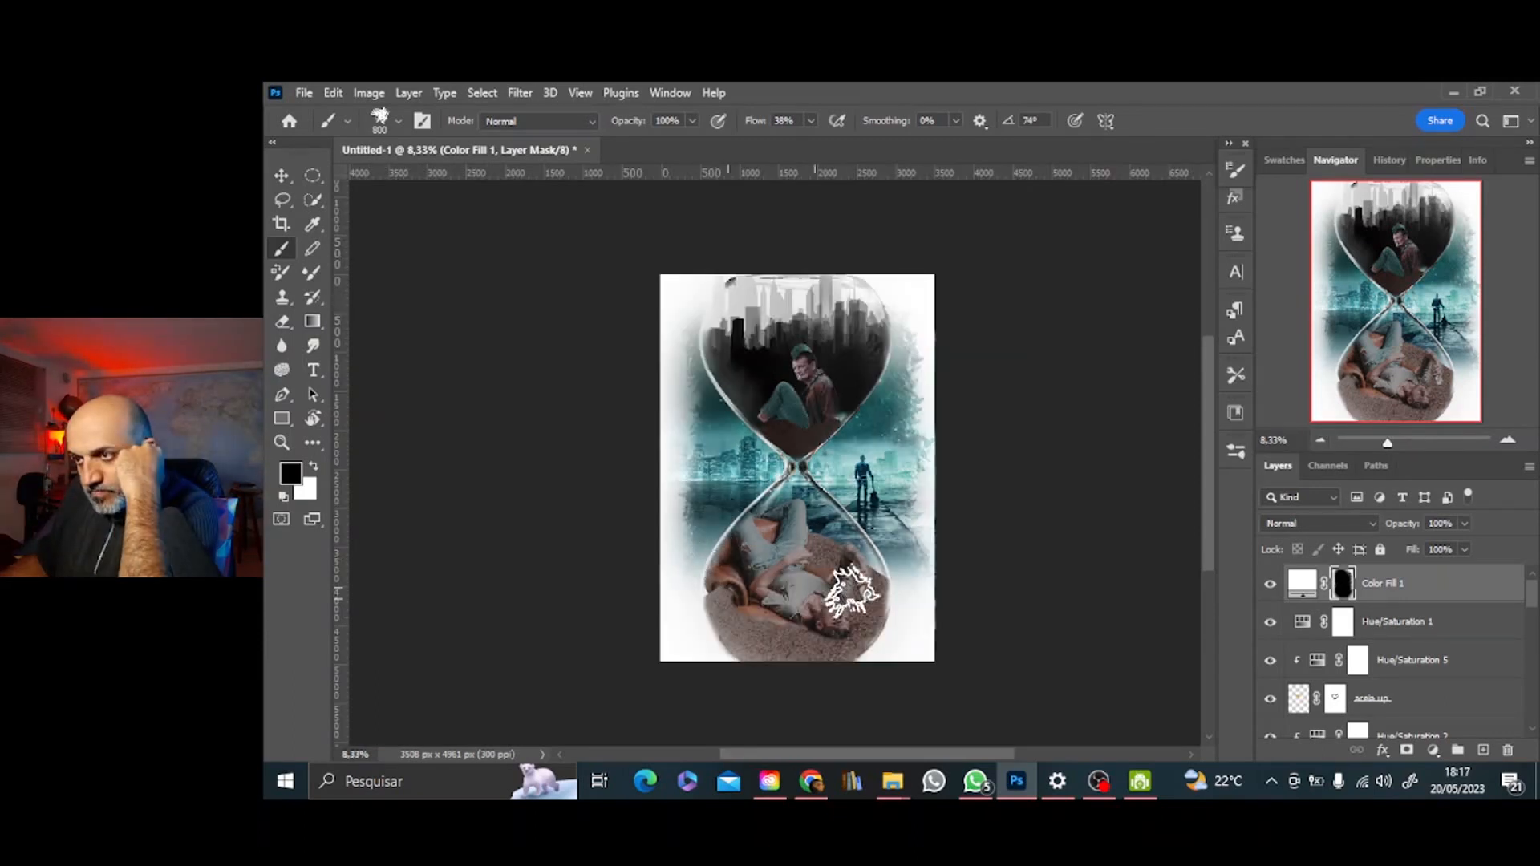
Soften the upper edge of the cidade negra layer by painting black on its mask with a soft round 800 px brush
scroll(1519, 592, down, 10)
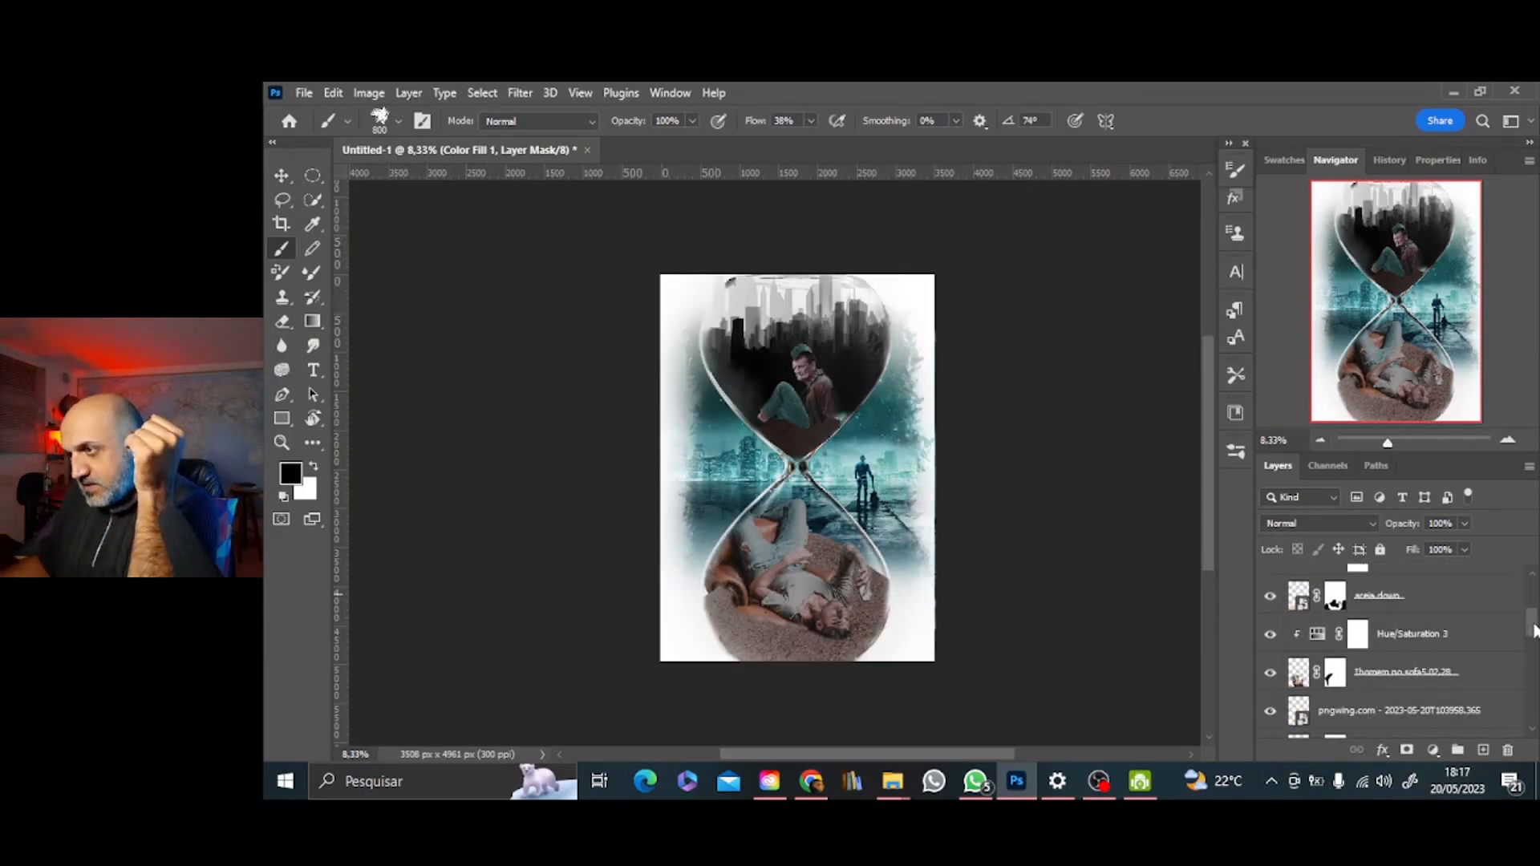
click(1388, 689)
click(398, 121)
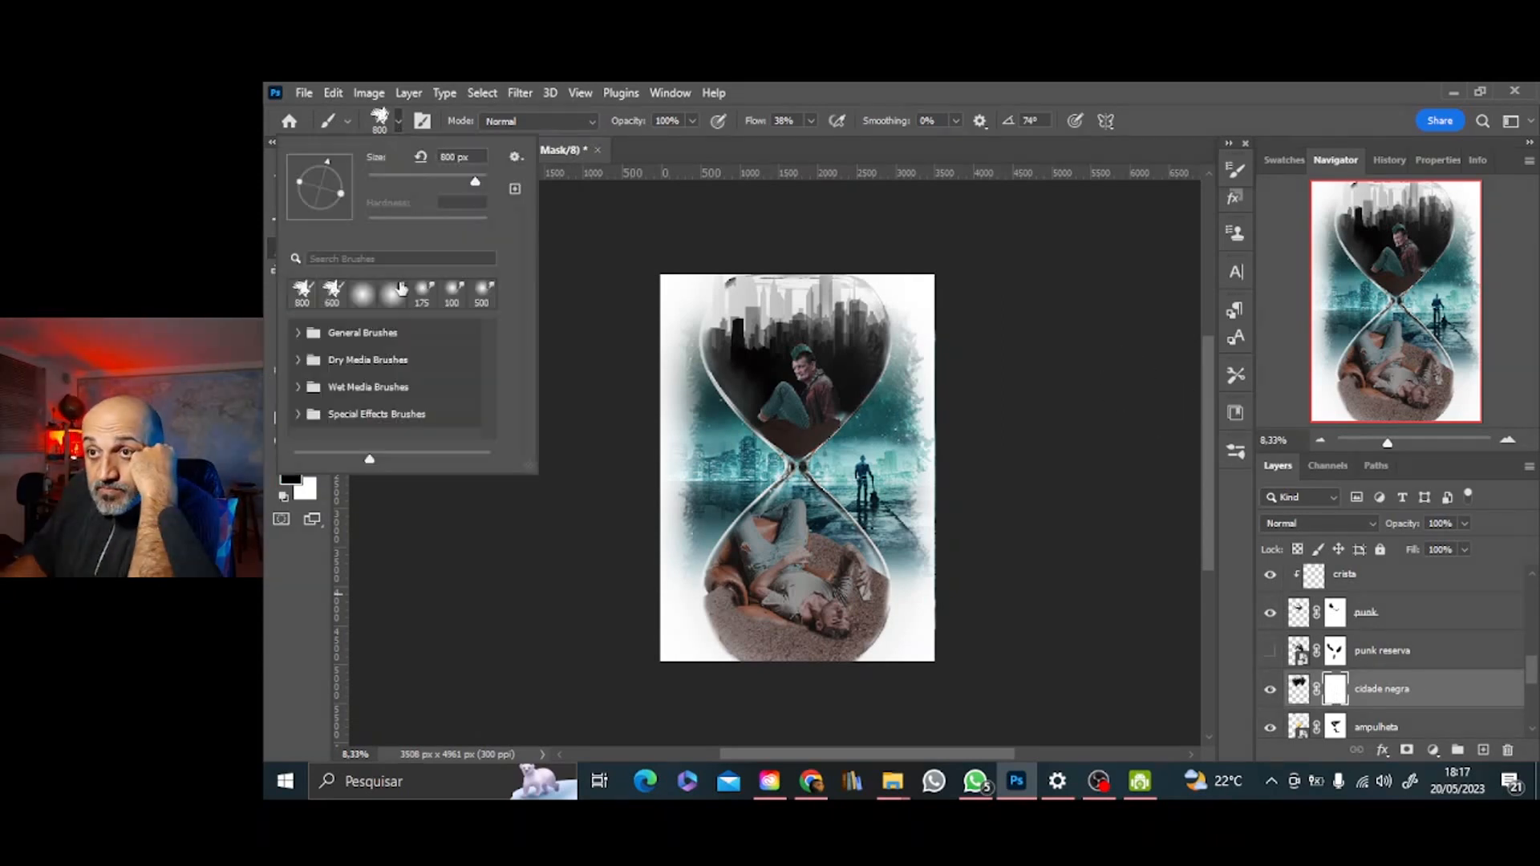
click(361, 294)
click(695, 282)
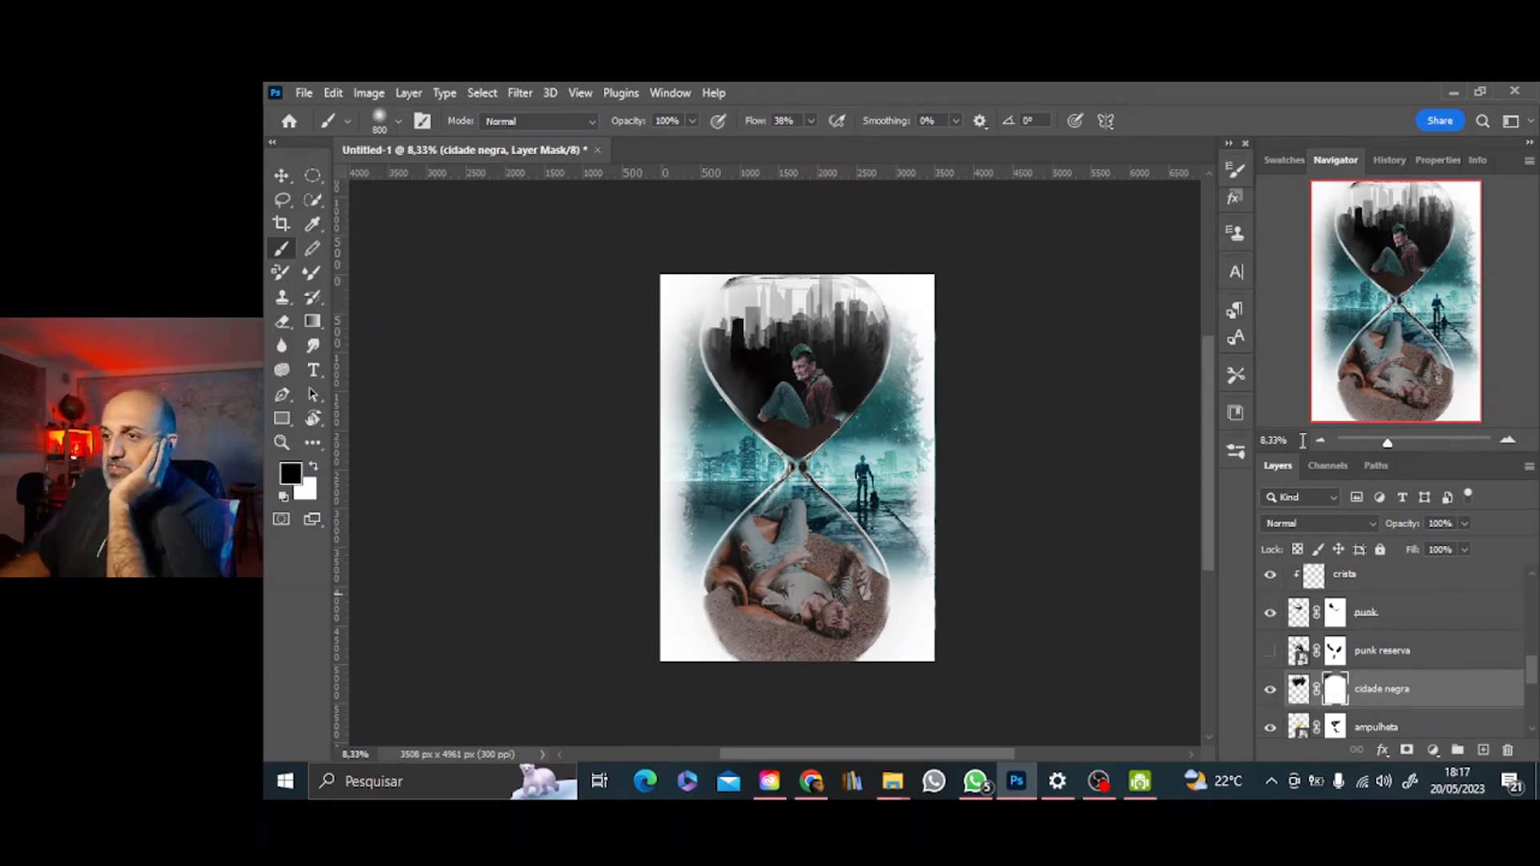
Create a new layer above Color Fill 1 with the blending mode set to Soft Light
scroll(1400, 610, up, 15)
click(1400, 583)
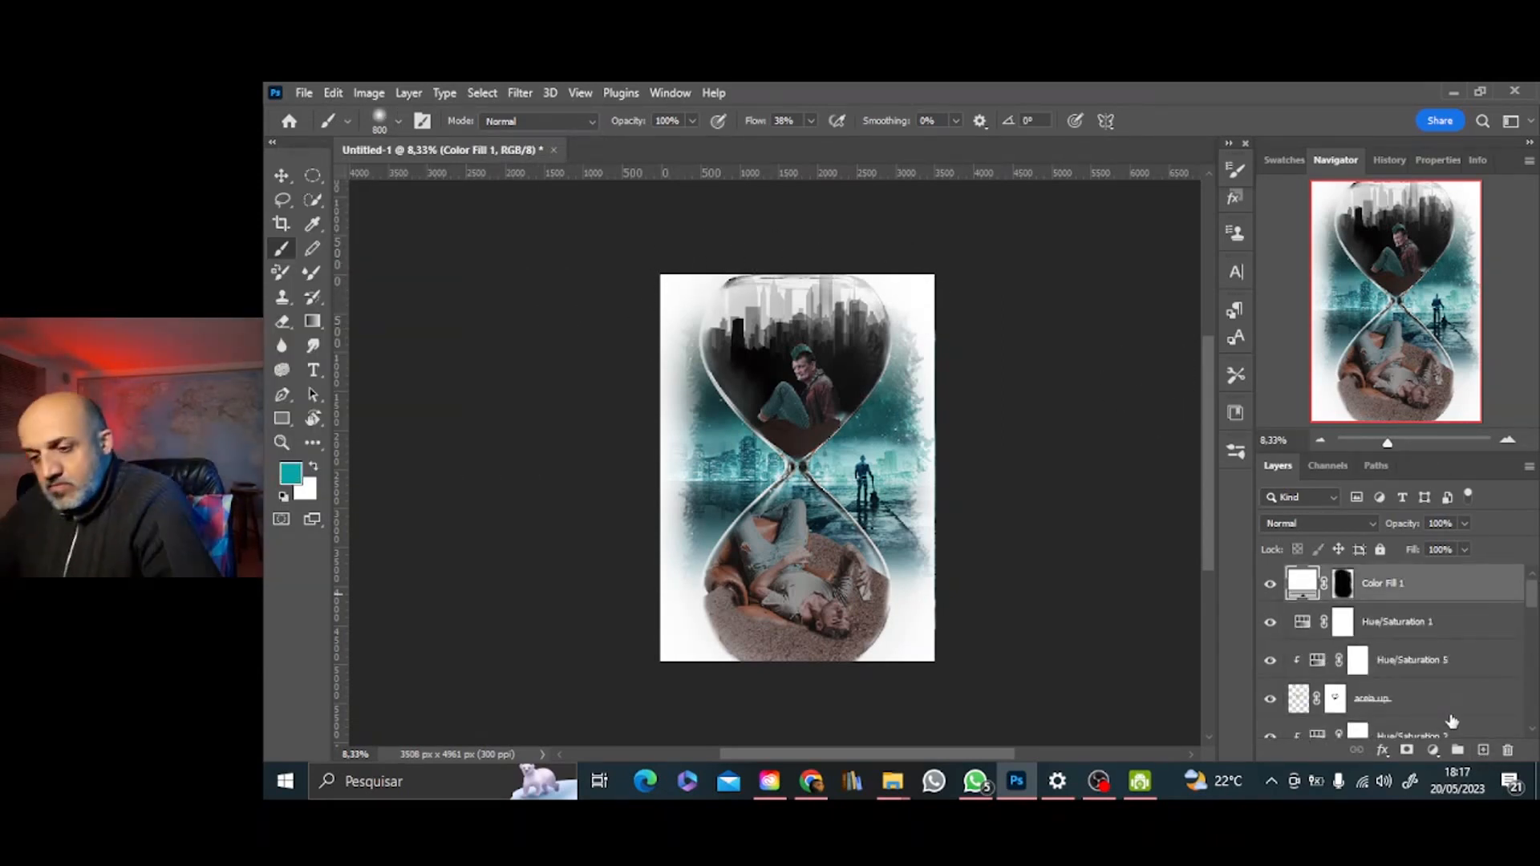
alt+click(1485, 753)
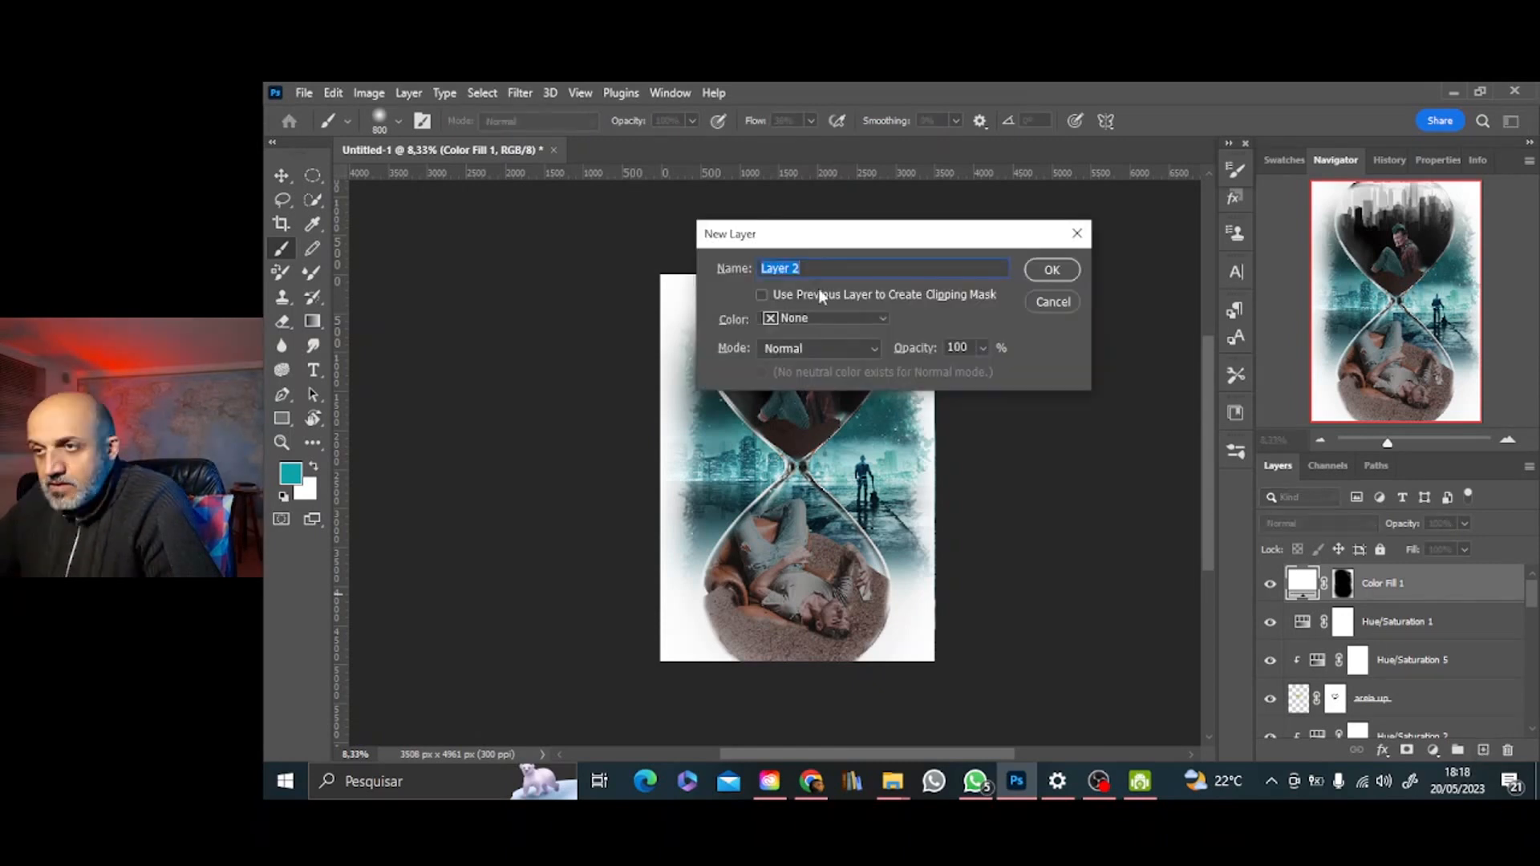
click(794, 348)
click(826, 507)
click(1058, 269)
Set the foreground color to near-black and rename the new Soft Light layer as preto
click(290, 473)
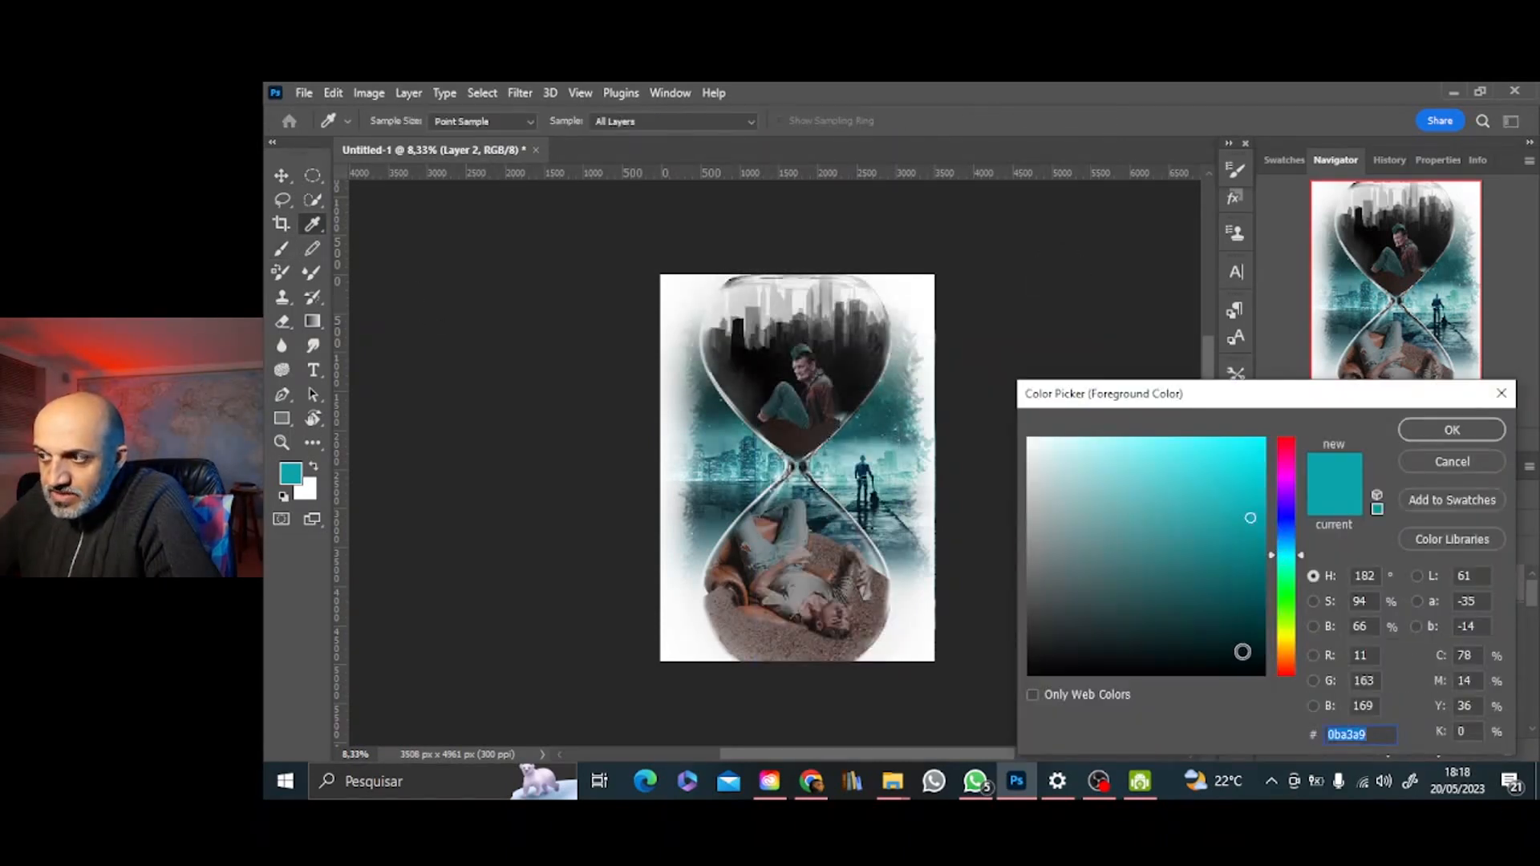
click(1244, 664)
click(1450, 430)
double_click(1336, 583)
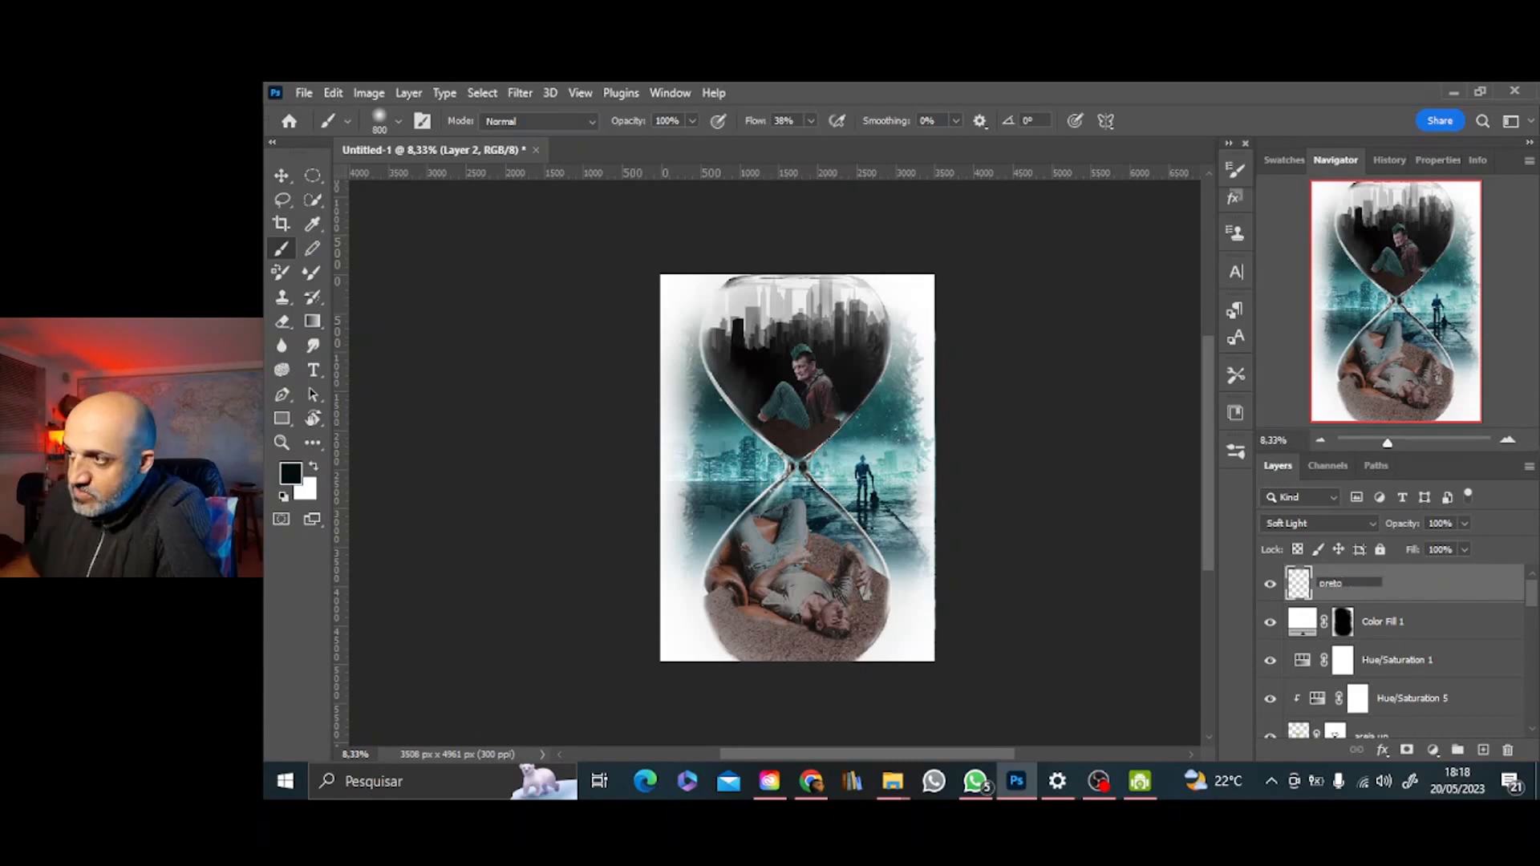
key(Return)
Darken the upper sand and the punk's seated figure on the preto layer with a soft brush at 31% opacity and 18% flow
key(ctrl+plus)
key(ctrl+plus)
key(ctrl+plus)
key(ctrl+plus)
scroll(1004, 358, up, 4)
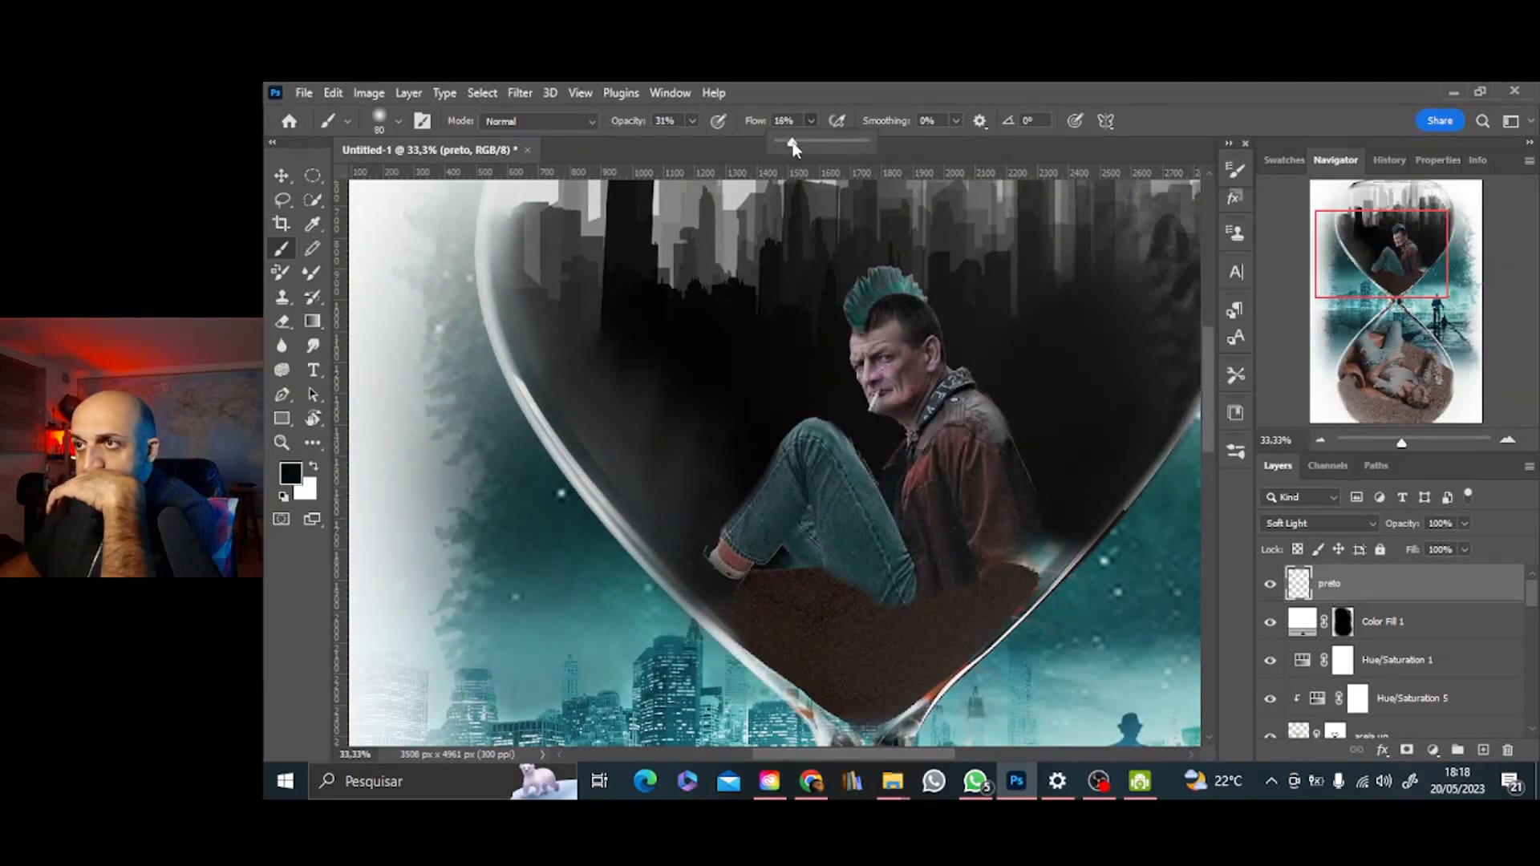
key(bracketright)
key(bracketright)
key(bracketright)
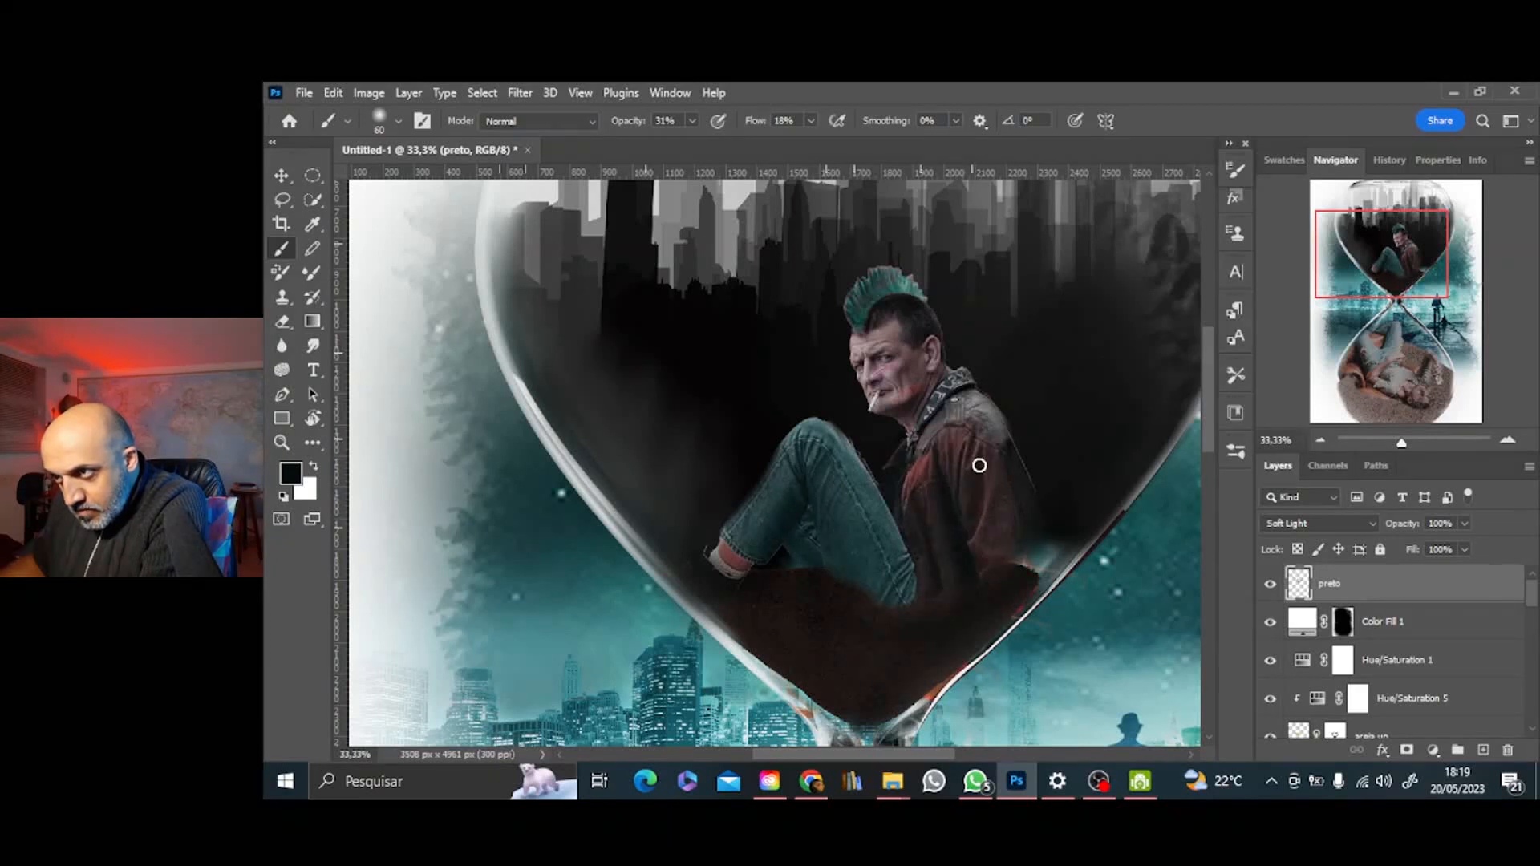
Shade the punk's ear and cheek on the preto layer with soft black strokes, varying the brush size for each area
click(1509, 441)
click(1508, 441)
click(1400, 235)
click(1508, 441)
click(1509, 441)
click(1398, 243)
key(bracketleft)
key(bracketleft)
key(bracketleft)
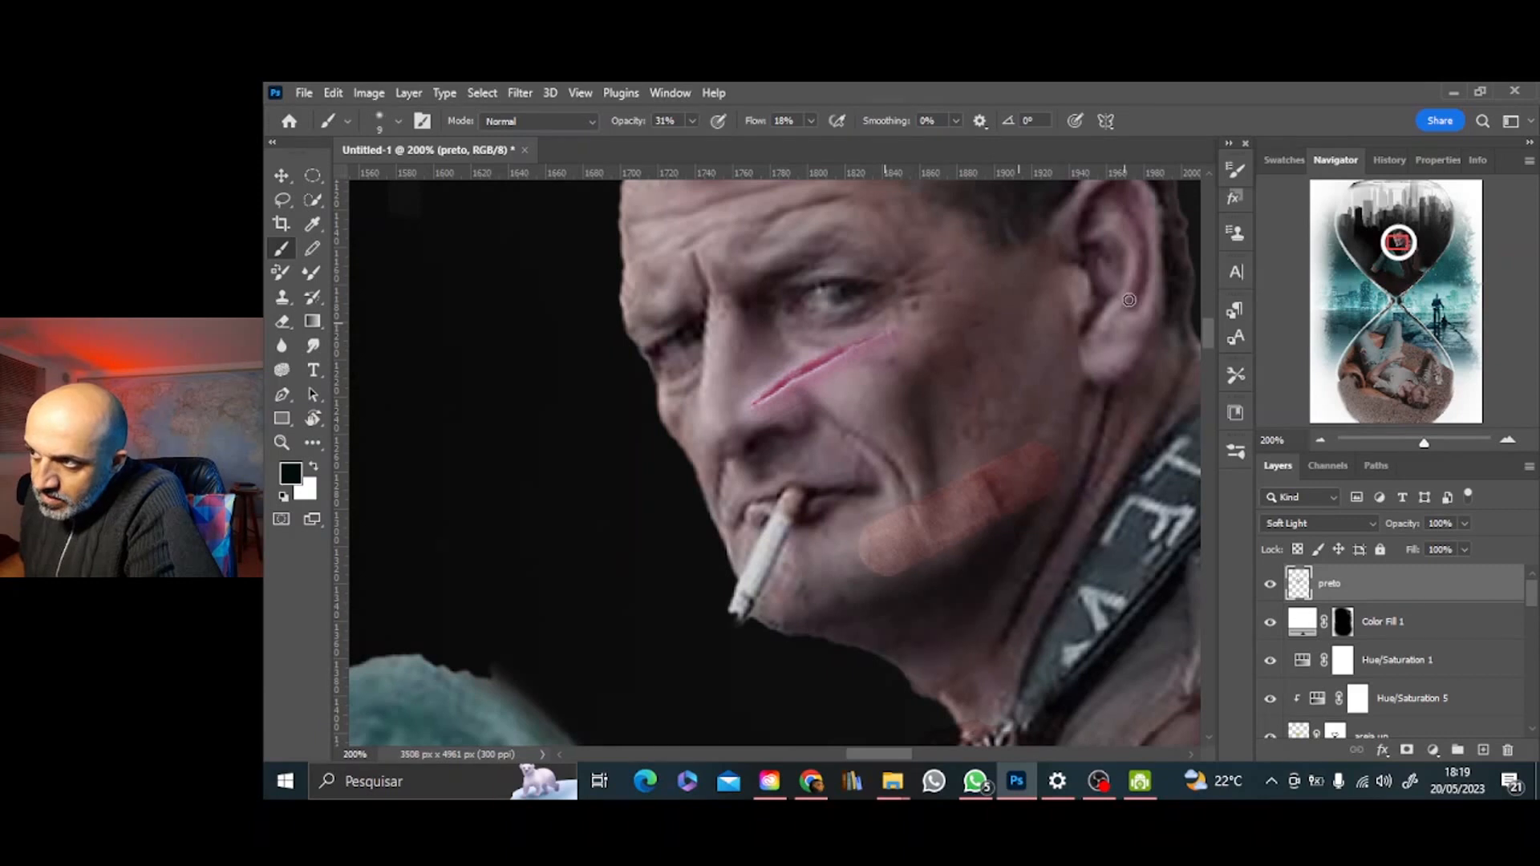
key(bracketright)
key(bracketright)
key(bracketright)
key(bracketright)
key(bracketright)
key(bracketright)
key(bracketright)
key(bracketright)
mouse_move(1016, 393)
mouse_down()
mouse_move(1018, 327)
mouse_move(963, 390)
mouse_up()
key(bracketleft)
key(bracketleft)
key(bracketleft)
key(bracketleft)
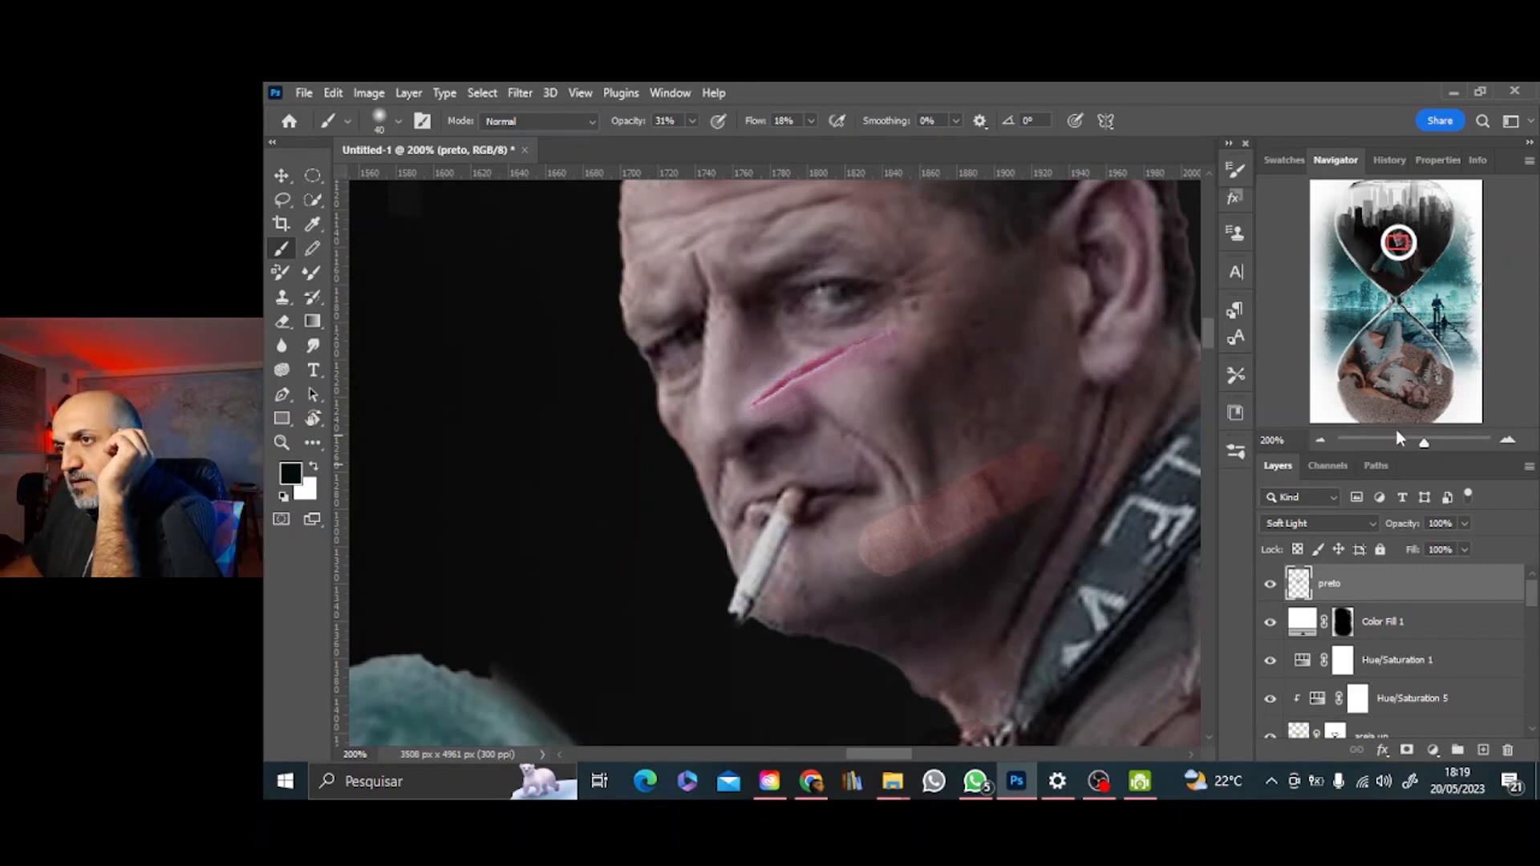
Rename the Soft Light wound layer as cicatriz c sangue and the masked scar layer below it as cicatriz
mouse_move(1424, 443)
mouse_down()
mouse_move(1366, 440)
mouse_move(1419, 440)
mouse_up()
drag(1532, 597, 1534, 649)
double_click(1368, 624)
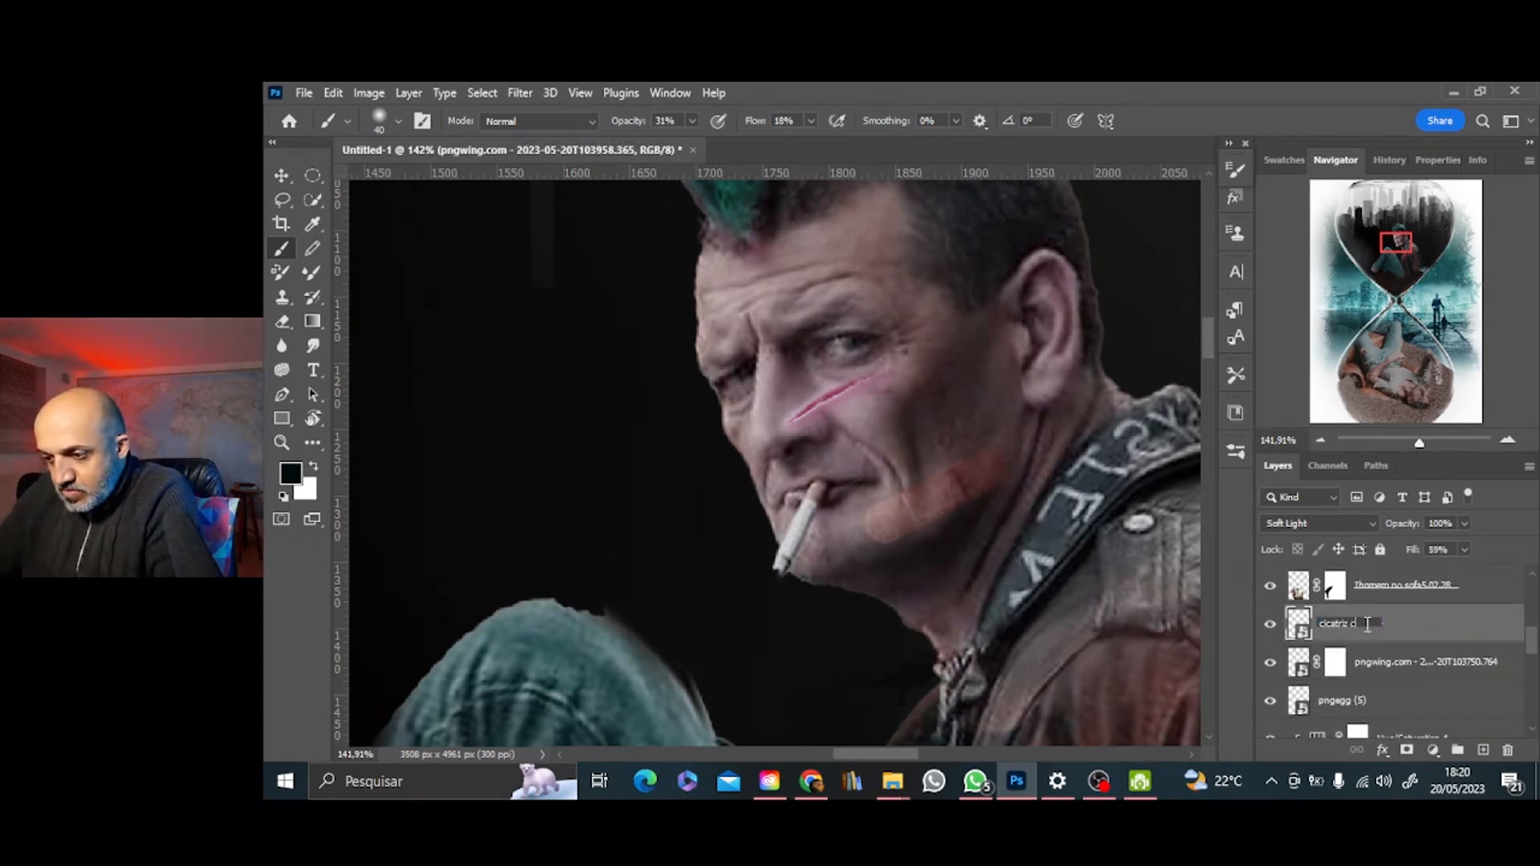
click(1398, 666)
click(1270, 664)
click(1270, 663)
double_click(1399, 663)
text(cicatriz)
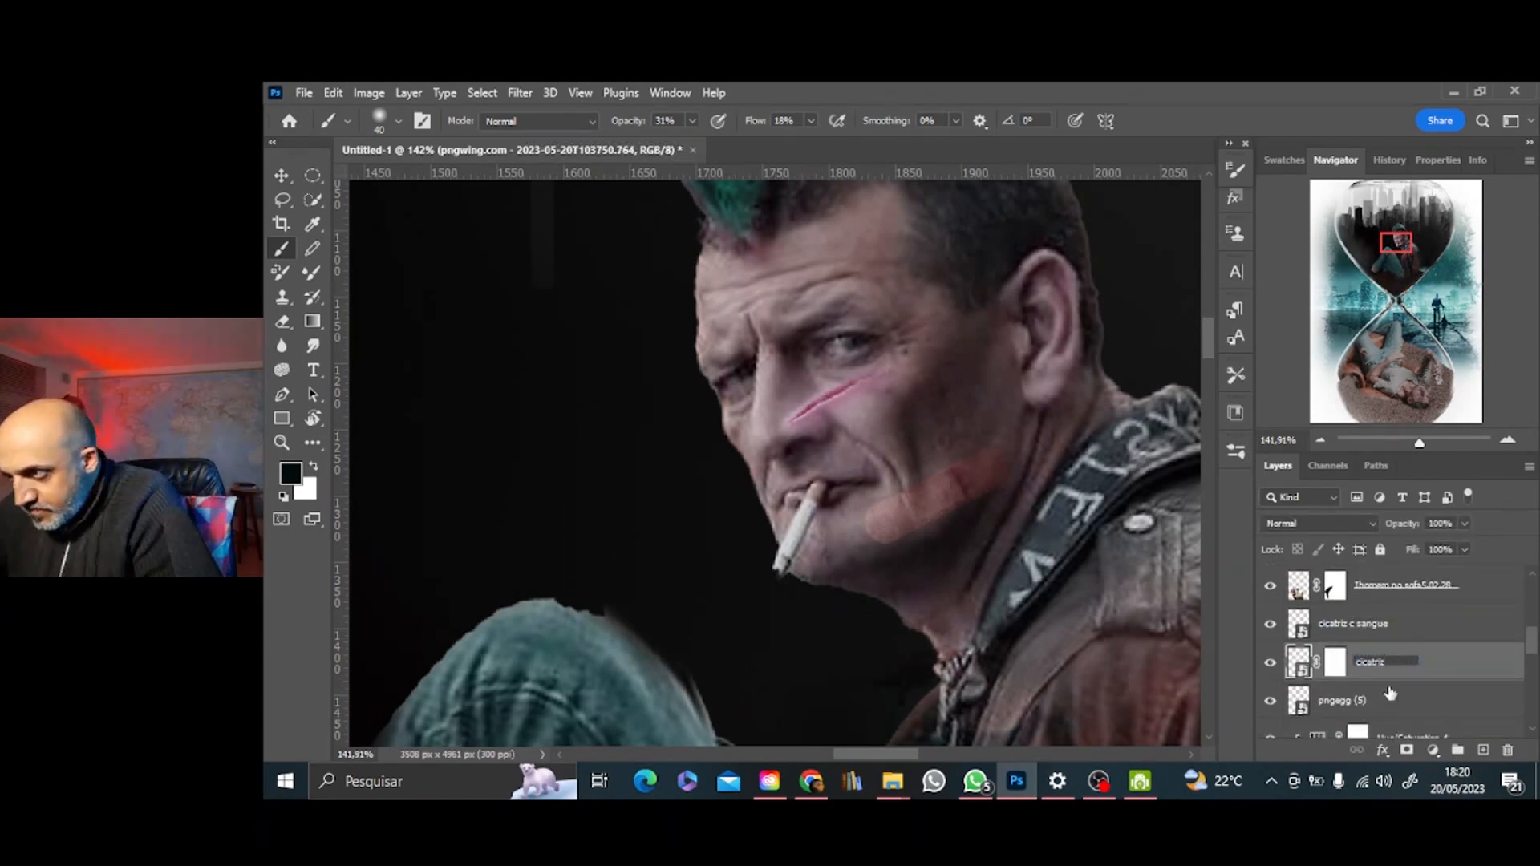
Rename the pngegg (5) layer as bandaid
click(1388, 700)
click(1272, 706)
click(1270, 702)
double_click(1336, 700)
text(bandaid)
key(Return)
Select the cicatriz c sangue, cicatriz and bandaid layers and move them up together onto the punk's forehead and cheek
shift+click(1397, 637)
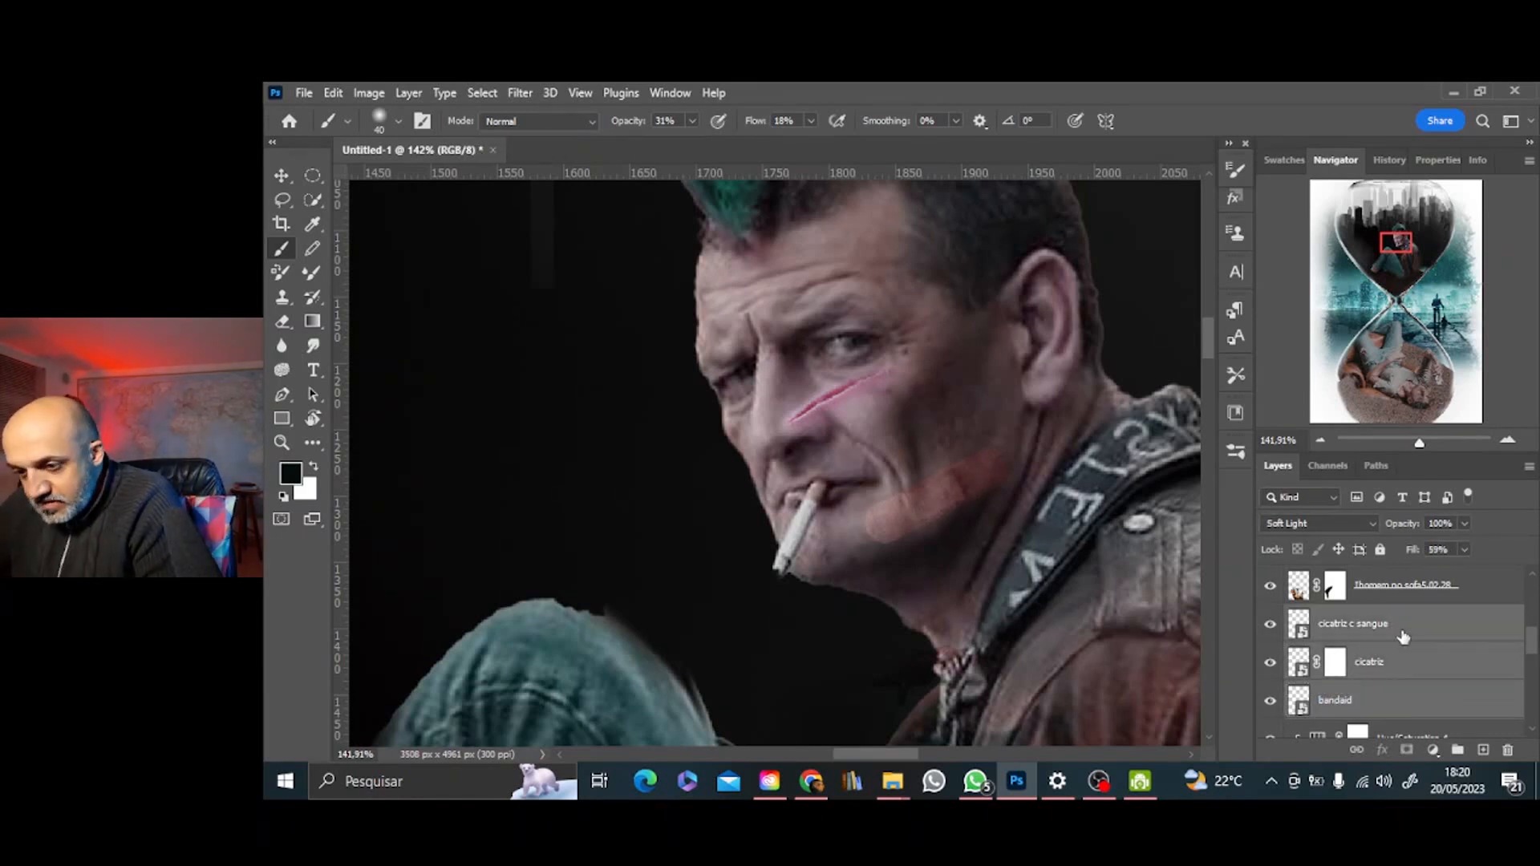
key(ctrl+t)
mouse_move(943, 501)
mouse_down()
mouse_move(914, 414)
mouse_move(923, 390)
mouse_up()
click(1189, 121)
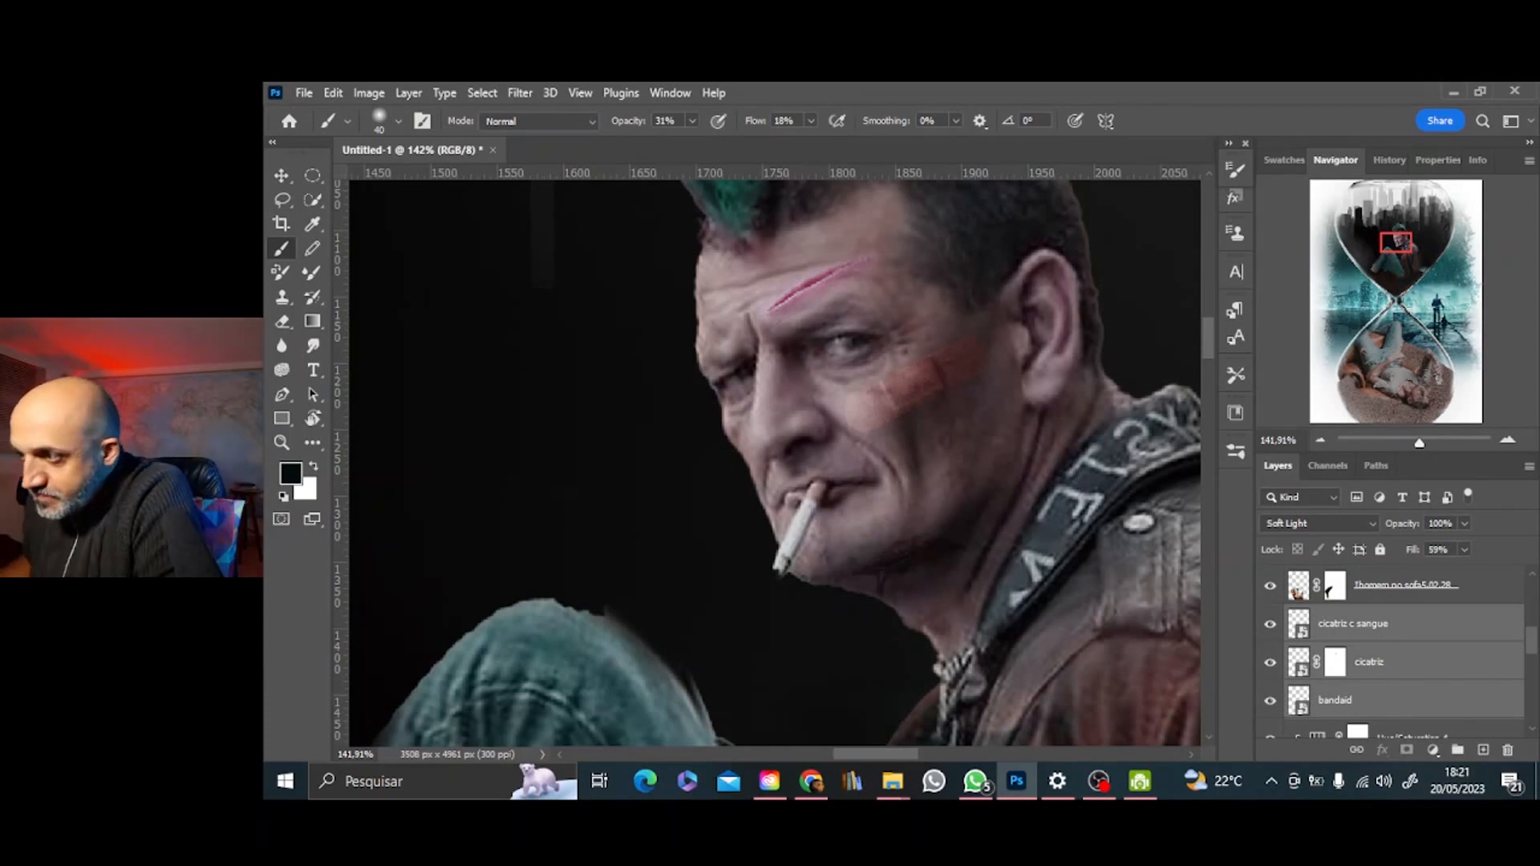
Darken the punk's far eye socket, nose and forehead on the preto layer with a small soft black brush
scroll(1370, 610, up, 10)
click(1370, 589)
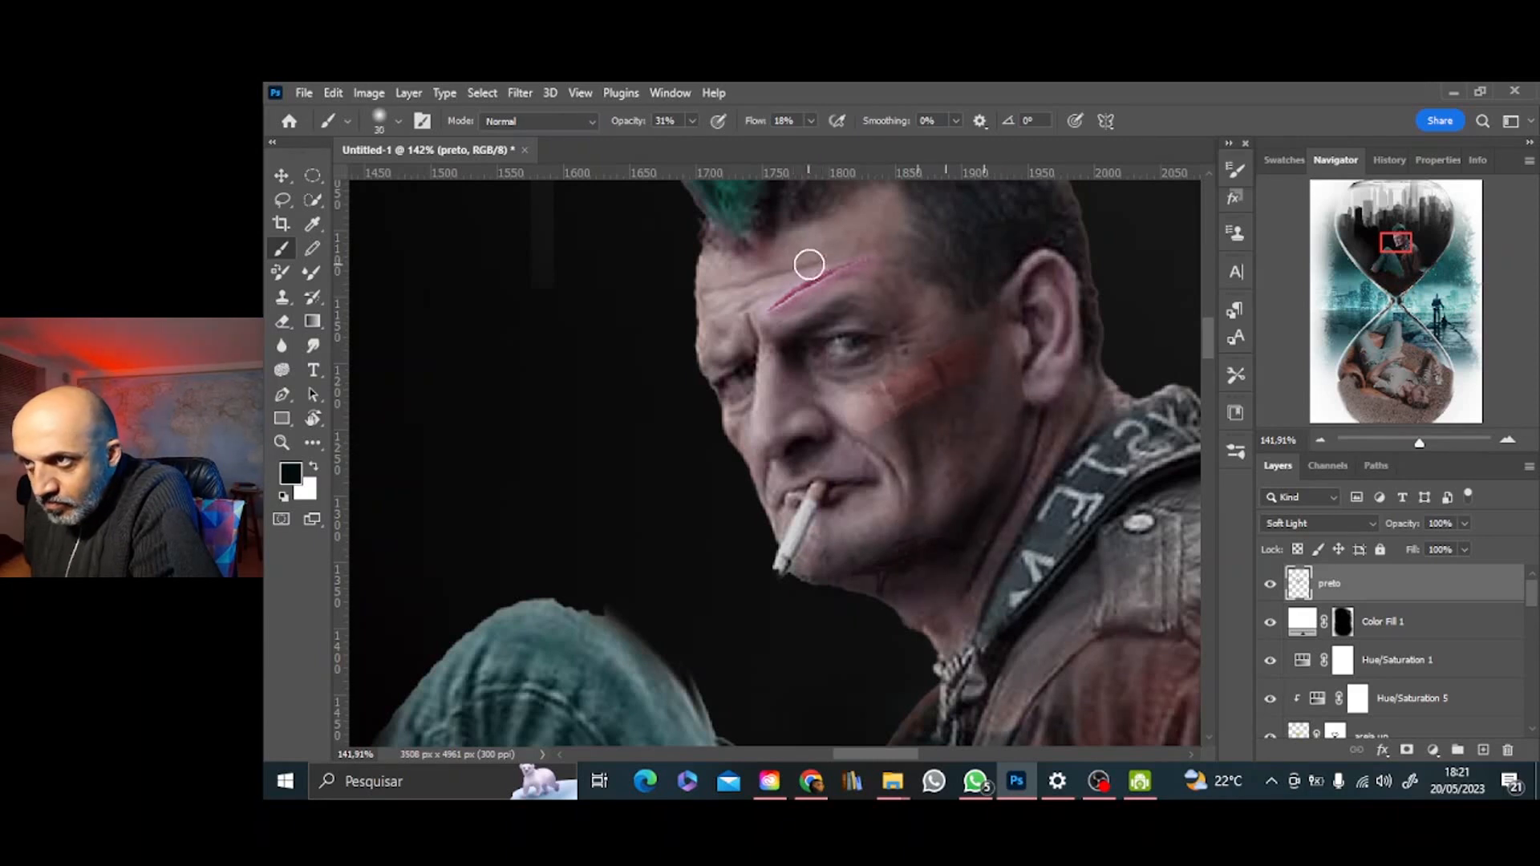
key(bracketright)
drag(736, 461, 737, 427)
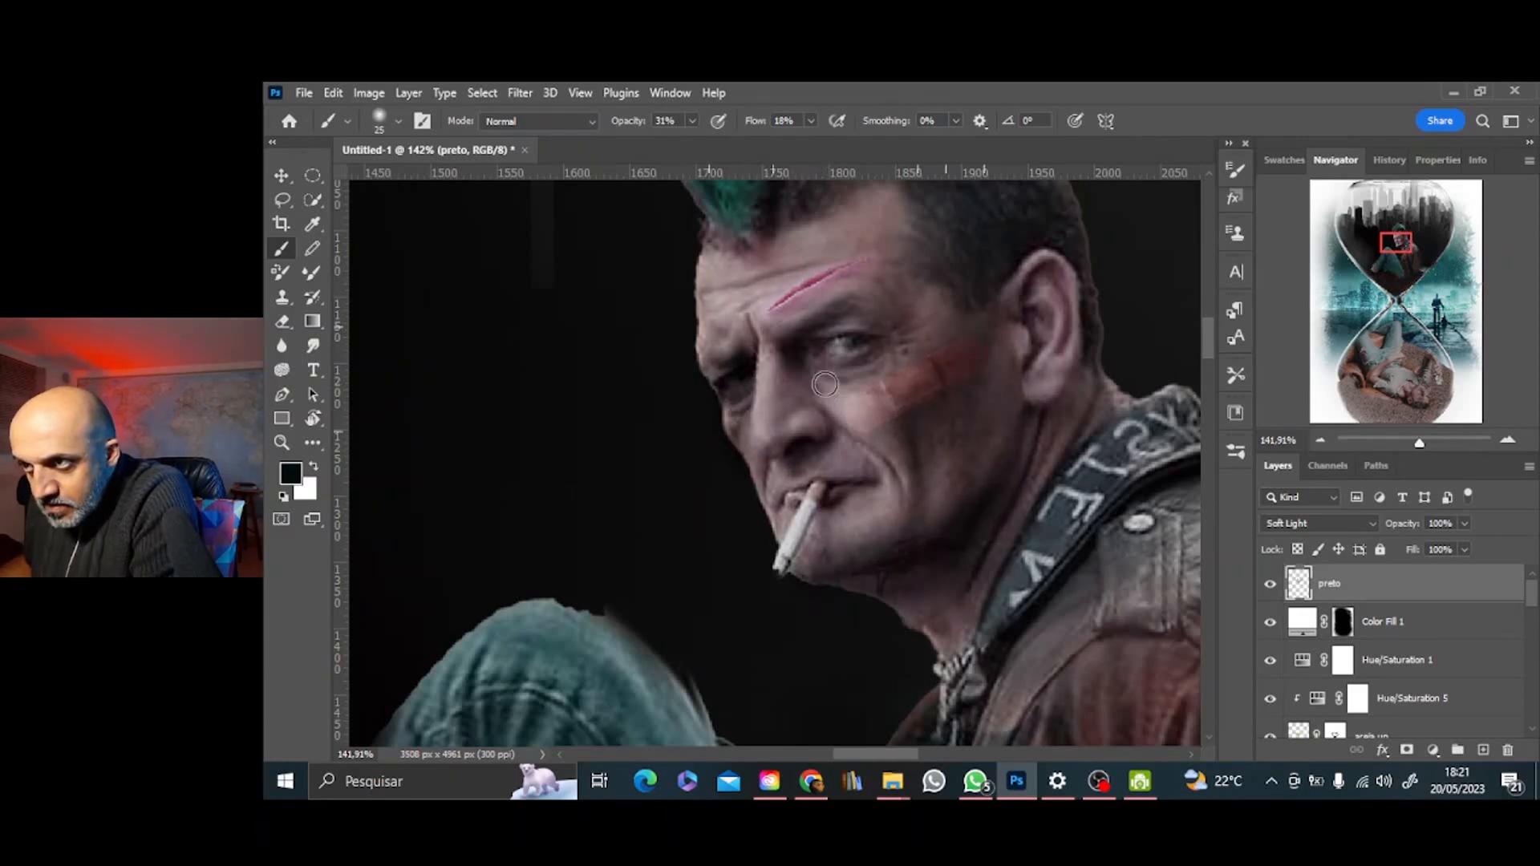
key(bracketright)
click(1404, 236)
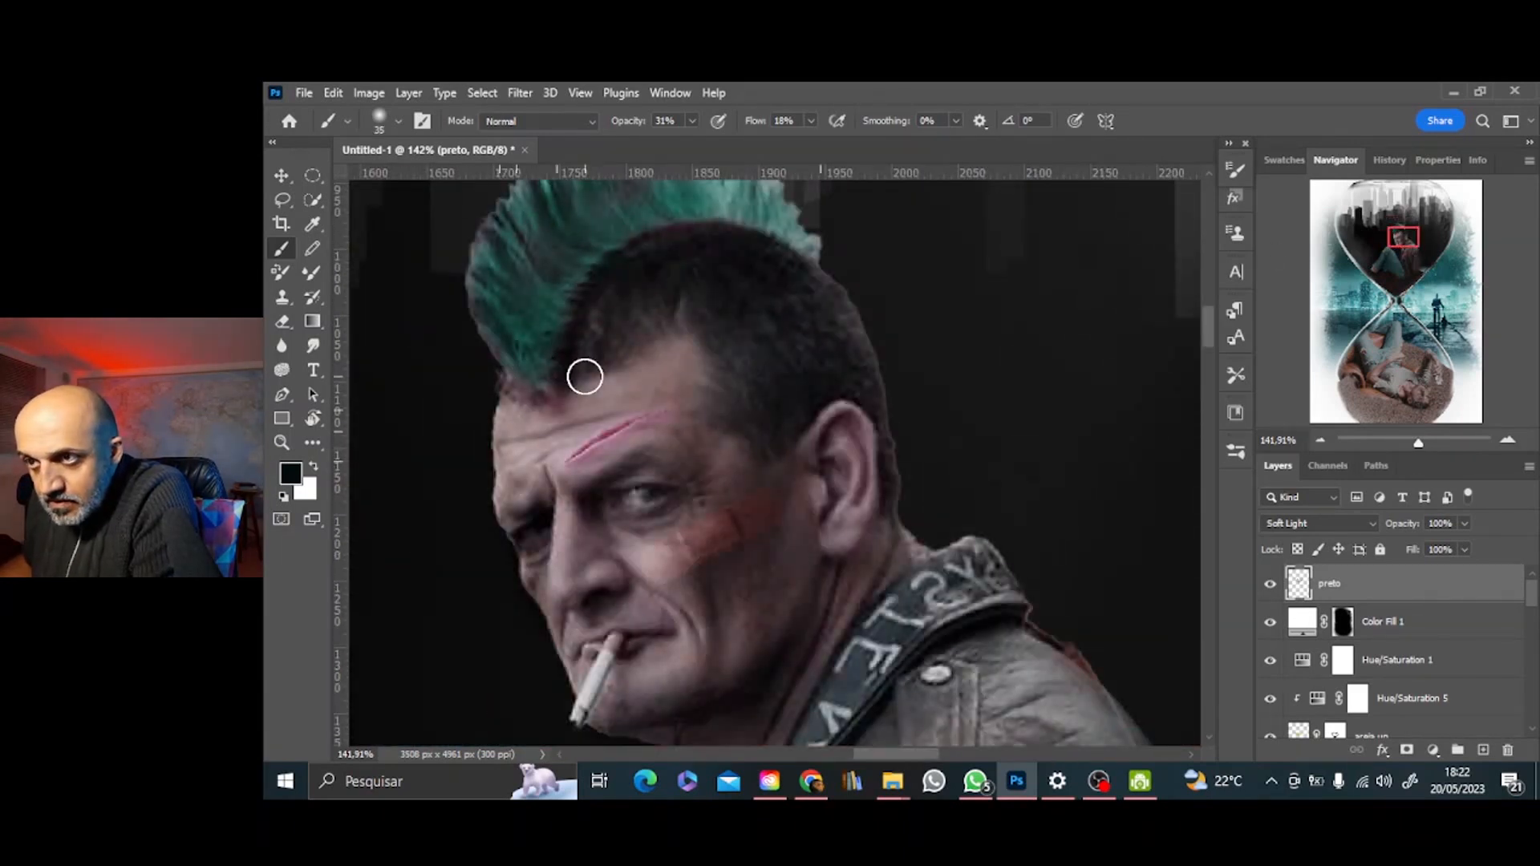
Toggle the preto layer's visibility to compare the seated figure with and without the shading
click(1320, 440)
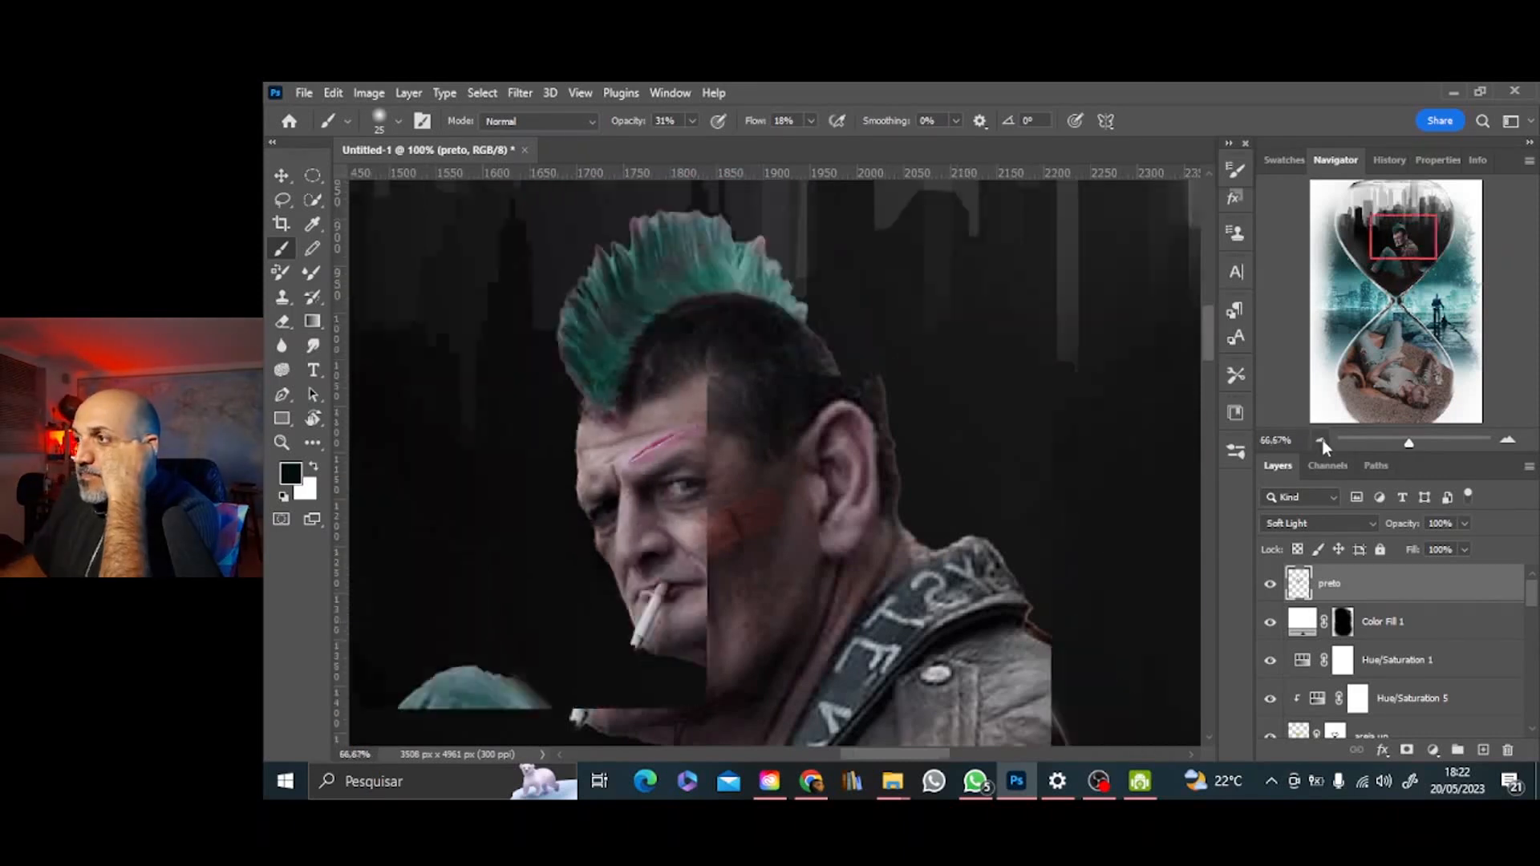
click(1321, 440)
click(1270, 584)
click(1270, 584)
click(1270, 585)
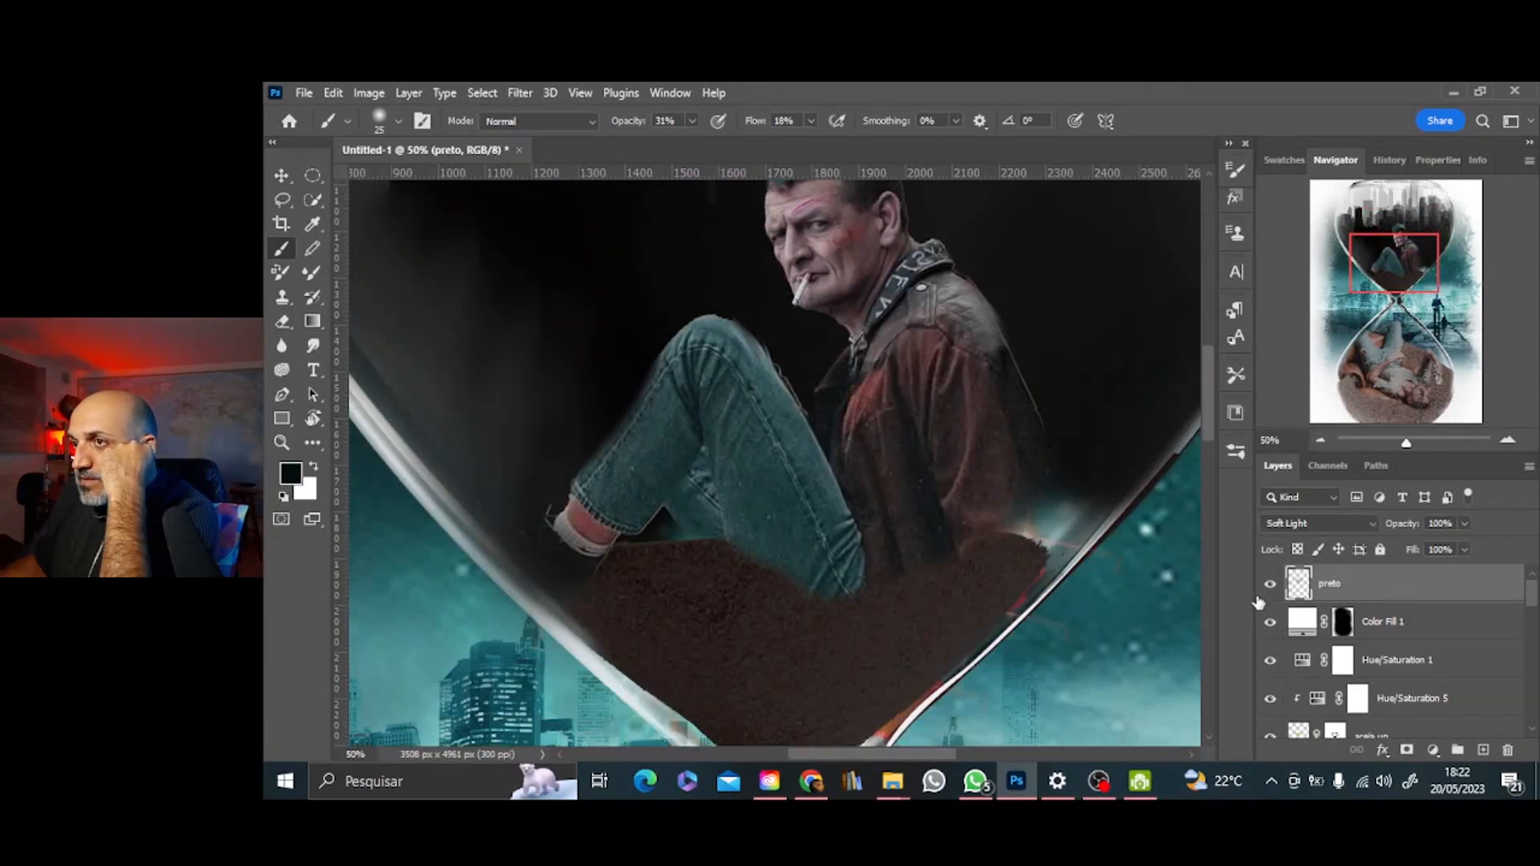
click(1270, 585)
Shade the punk's neck, collar and jacket front on the preto layer with soft black strokes
click(1424, 441)
drag(1396, 263, 1397, 249)
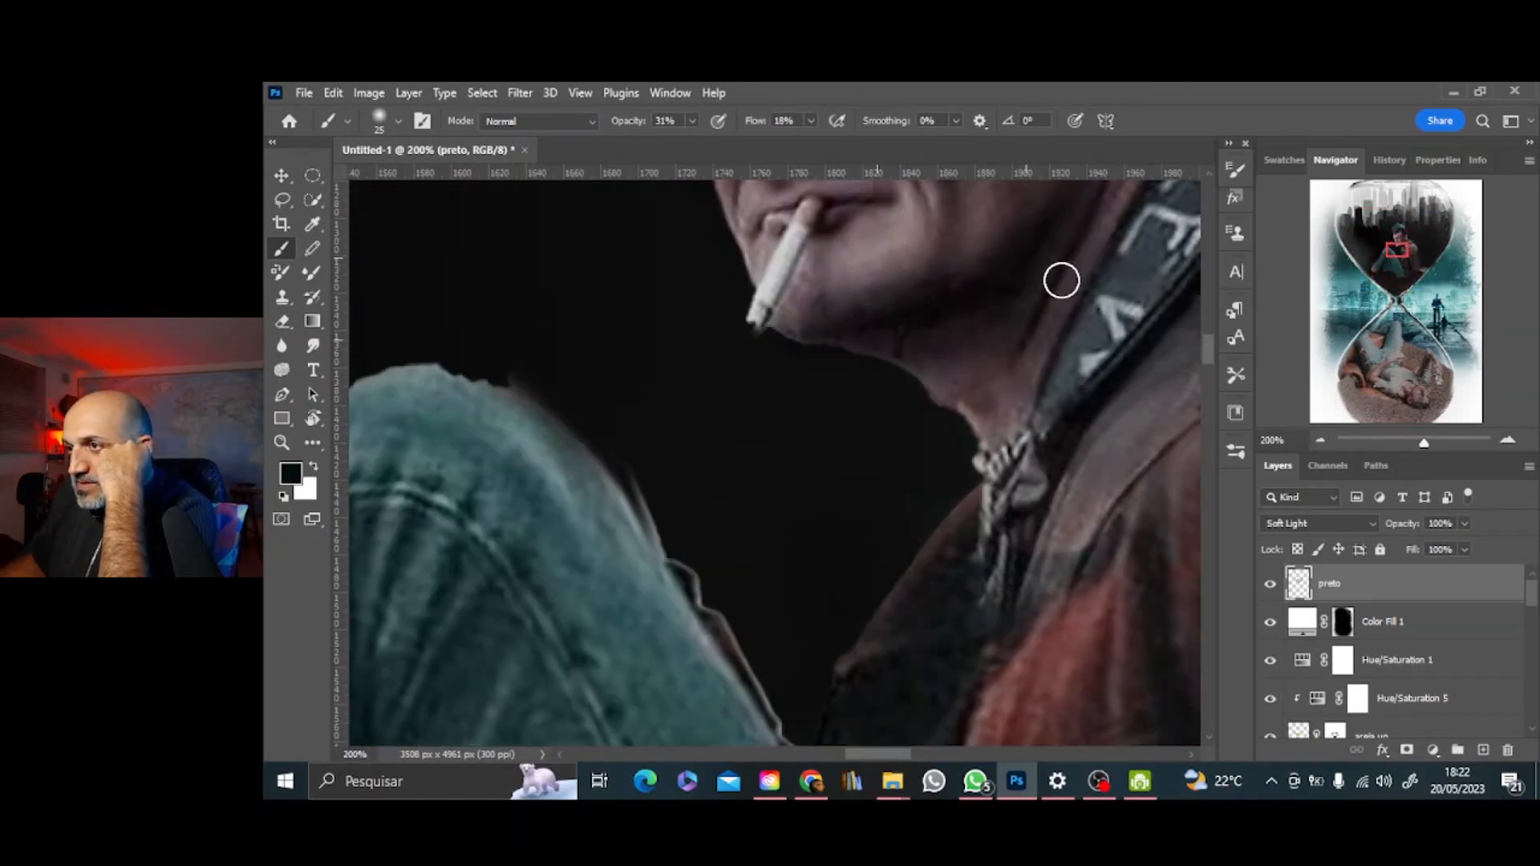
drag(1061, 280, 1018, 399)
drag(1035, 592, 1113, 395)
click(1320, 440)
click(1320, 440)
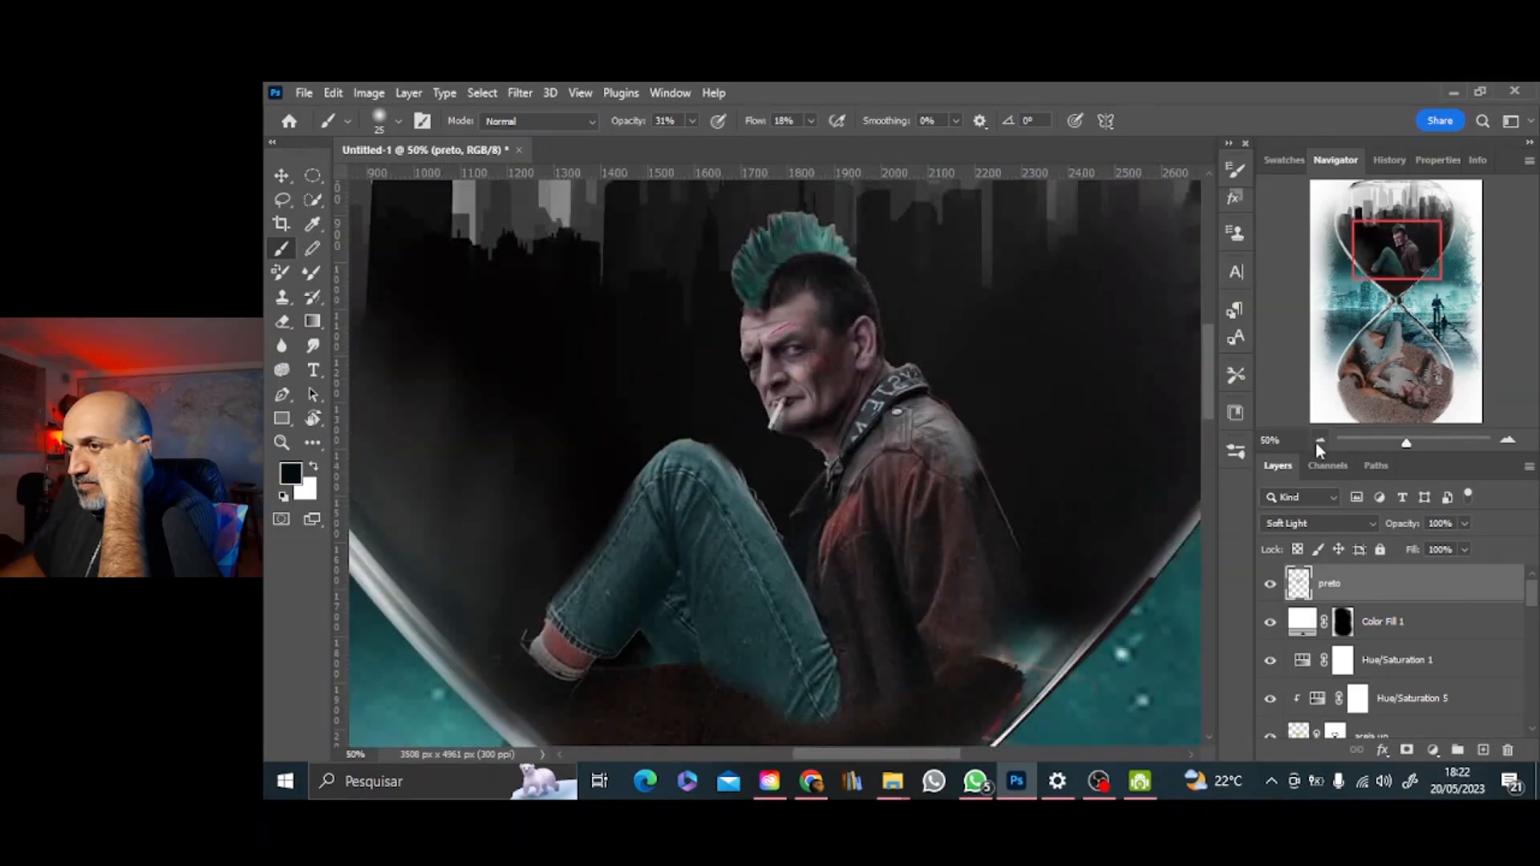
Enlarge the brush to 125 px and darken the jeans and upper sand on the preto layer
key(bracketright)
key(bracketright)
key(bracketright)
key(bracketright)
key(bracketright)
key(bracketright)
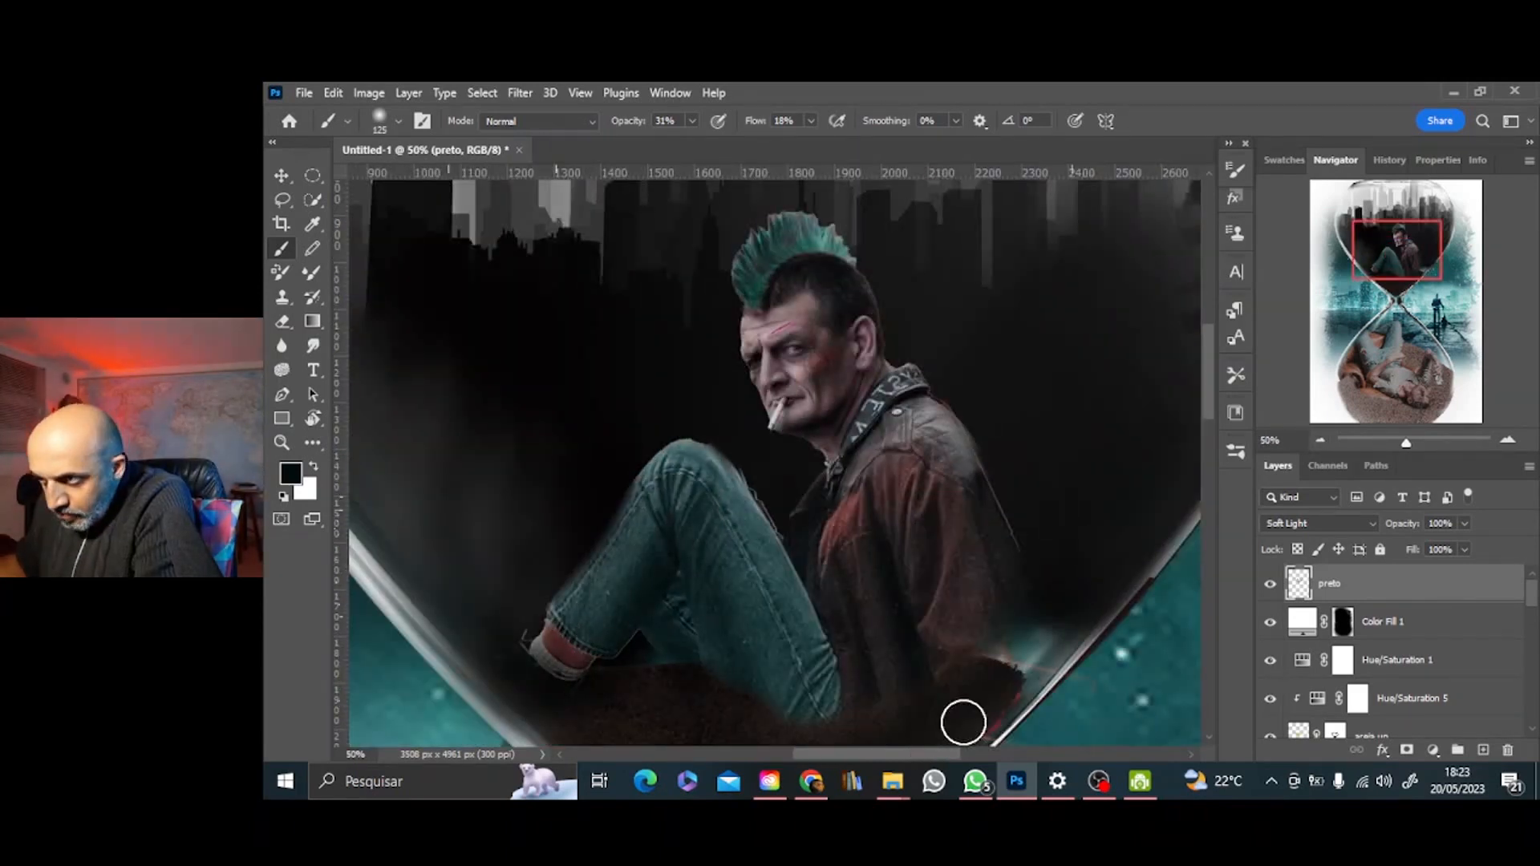
Raise the brush flow to 77% and darken the whole mound of upper sand on the preto layer, varying the brush size
click(811, 121)
drag(811, 142, 860, 142)
click(1060, 619)
key(bracketleft)
key(bracketleft)
key(bracketleft)
drag(1409, 248, 1414, 268)
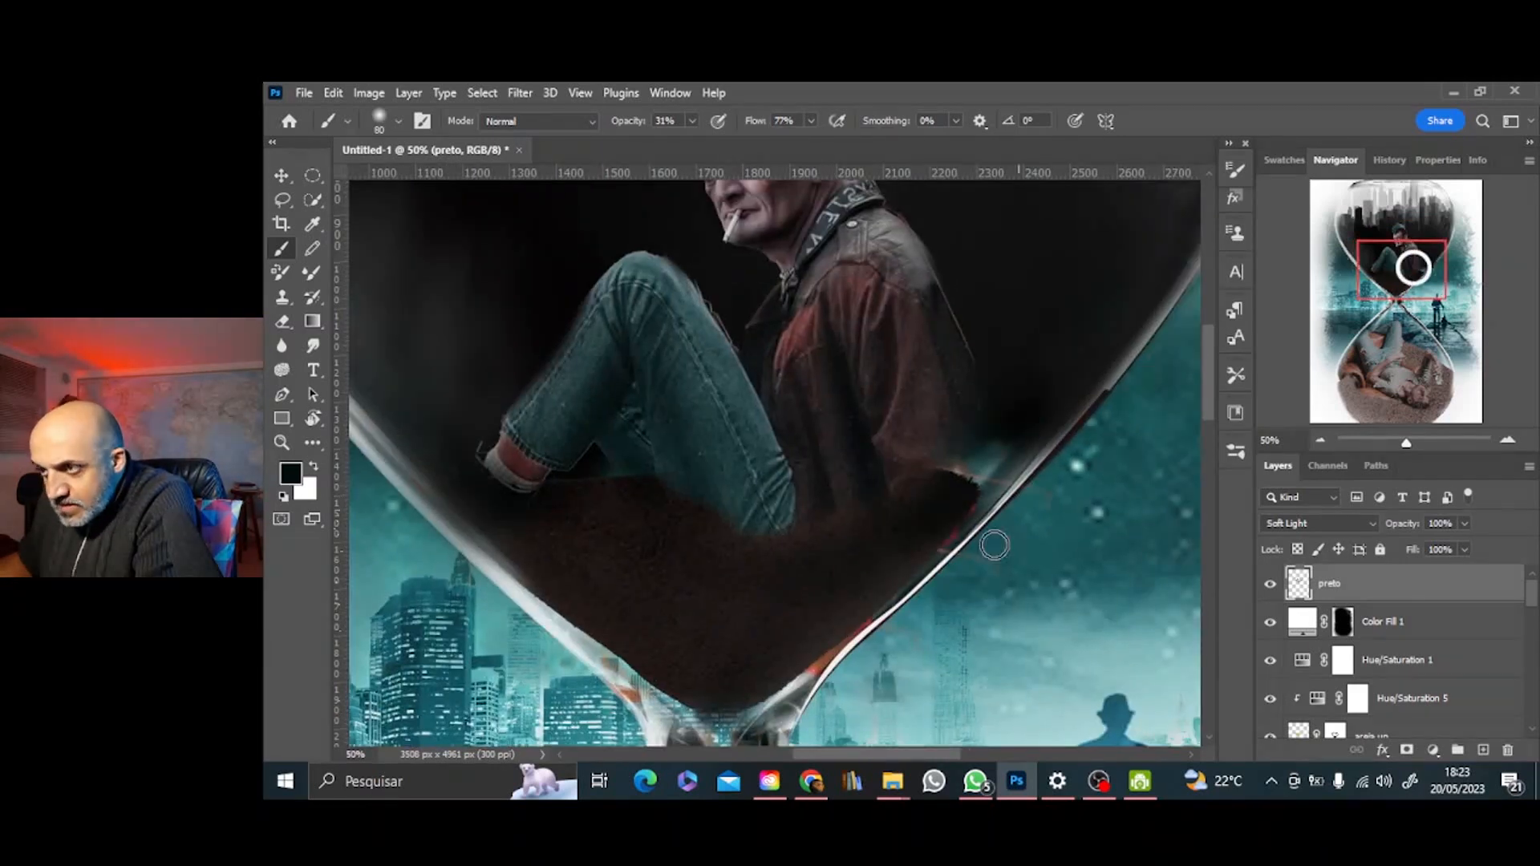
key(bracketright)
key(bracketright)
key(bracketright)
key(bracketright)
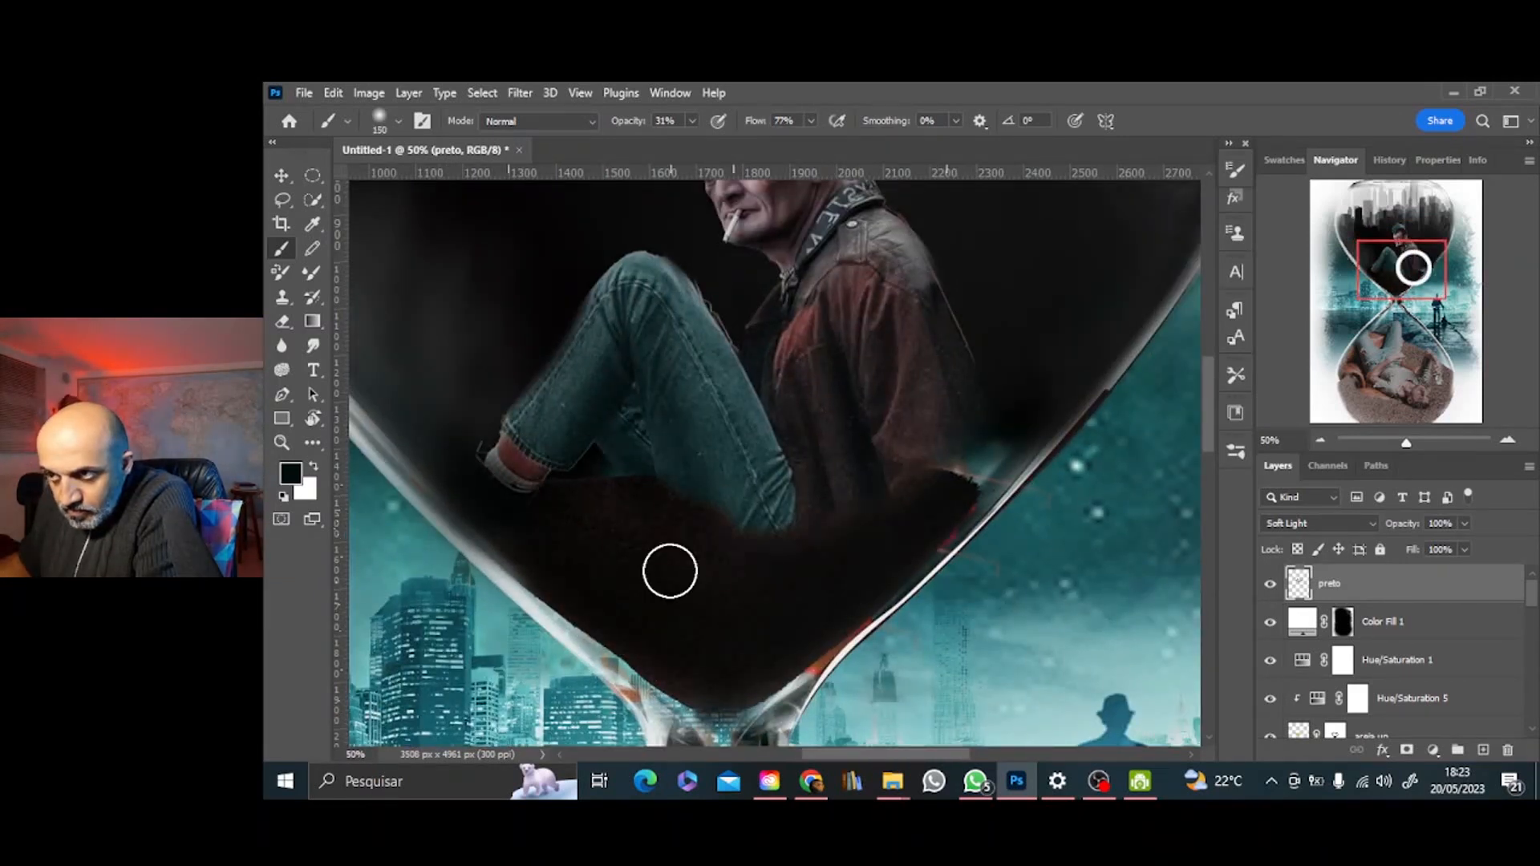
Shade the punk's jacket, face and jeans on the preto layer with a smaller soft black brush
mouse_move(1406, 440)
mouse_down()
mouse_move(1332, 437)
mouse_move(1404, 446)
mouse_up()
click(1386, 255)
click(1324, 442)
click(1509, 440)
click(1508, 440)
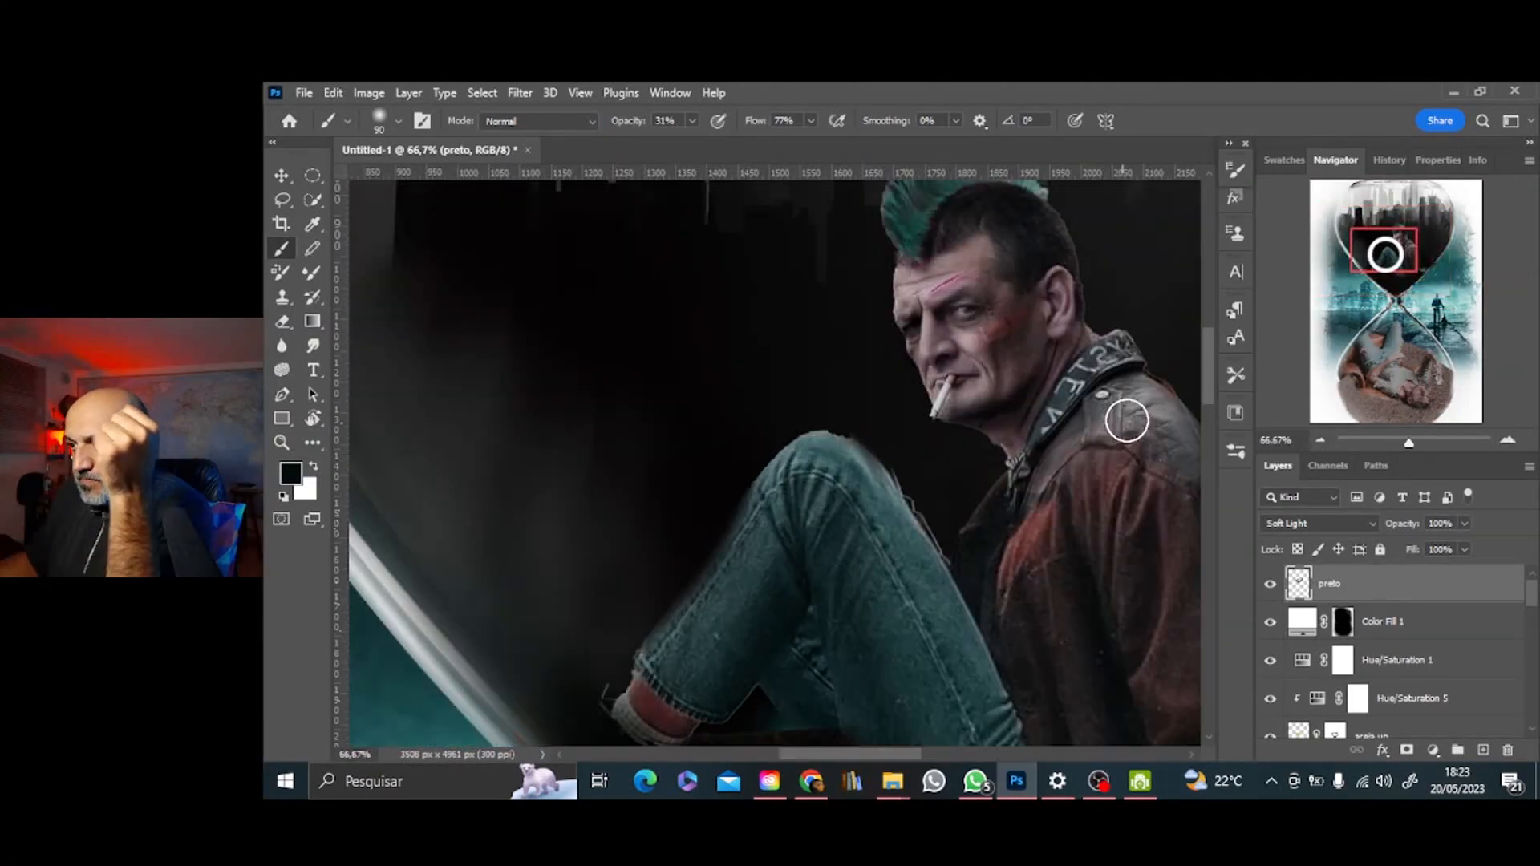
key(bracketleft)
key(bracketleft)
key(bracketleft)
key(bracketleft)
key(bracketright)
key(bracketright)
drag(1156, 417, 1158, 564)
mouse_move(1041, 564)
mouse_down()
mouse_move(1076, 416)
mouse_move(989, 462)
mouse_up()
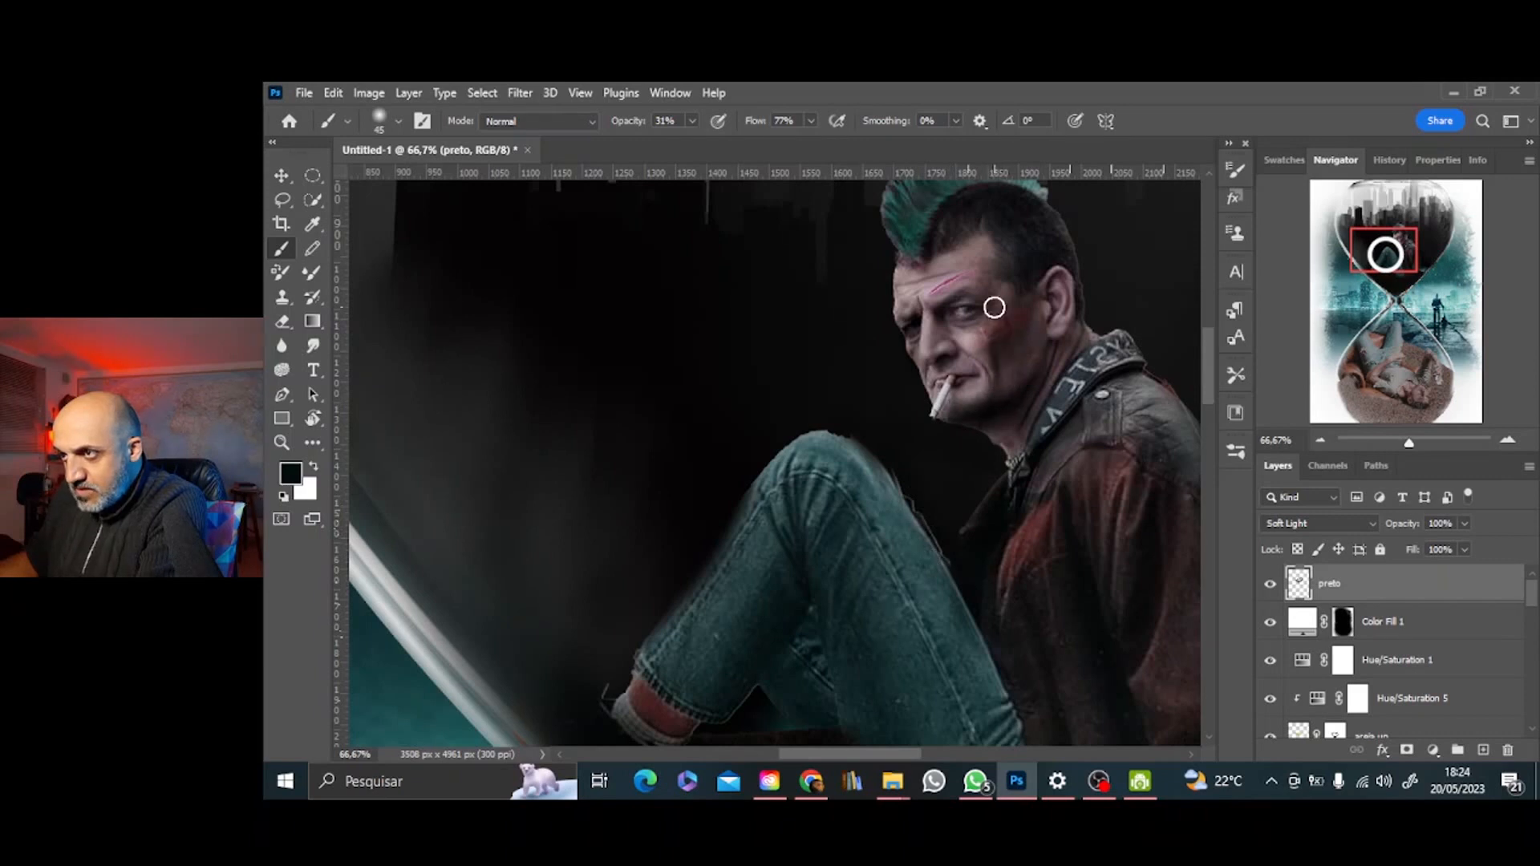
click(1322, 441)
drag(1196, 442, 1184, 347)
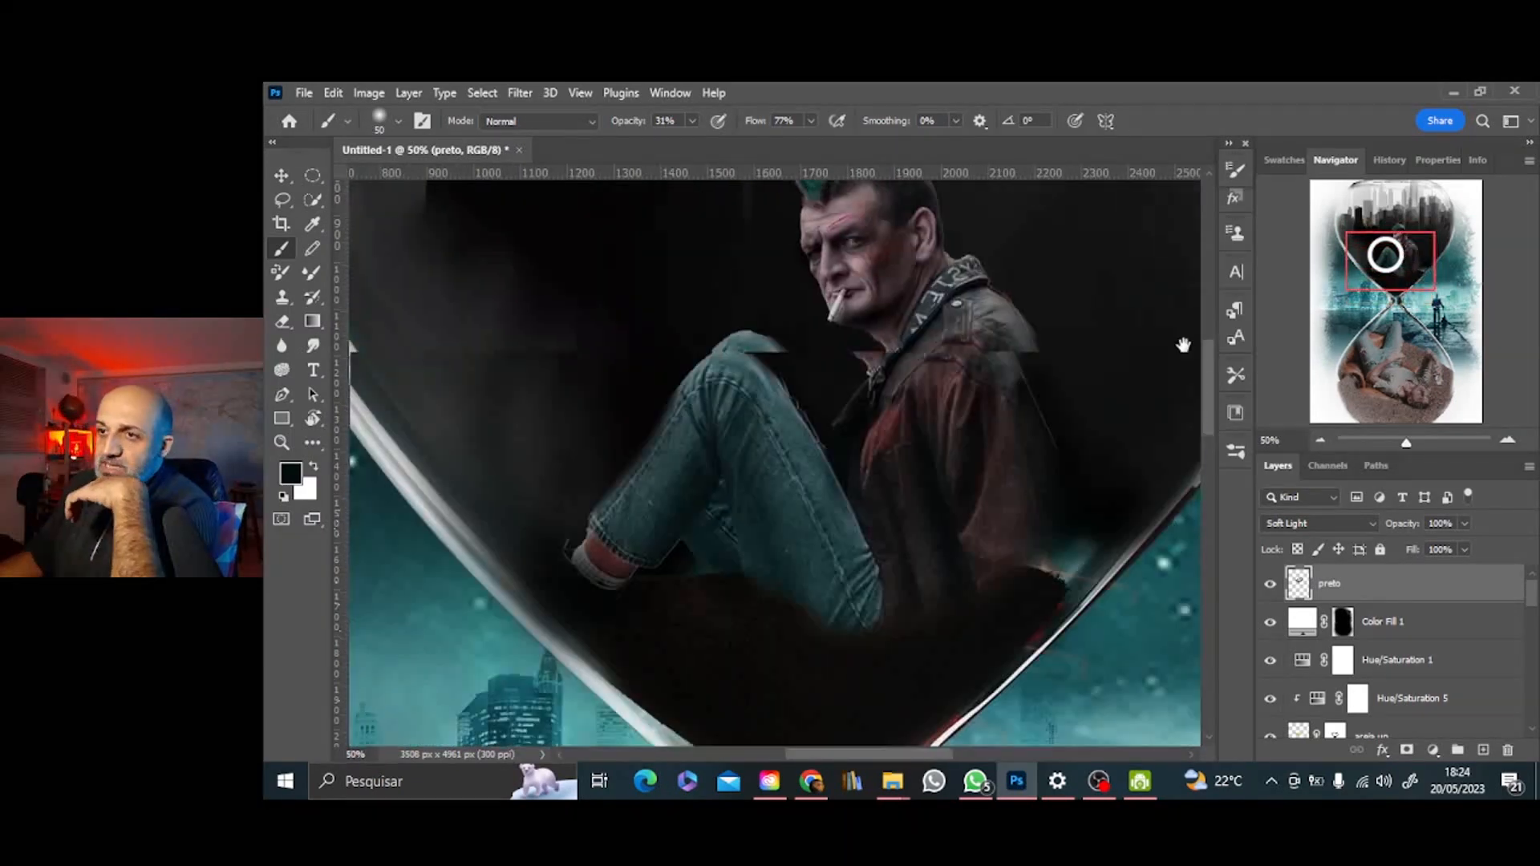
Unlock the preto layer's transparent pixels and darken the sand and reclining man in the lower bulb with a large black brush
drag(1396, 274, 1409, 380)
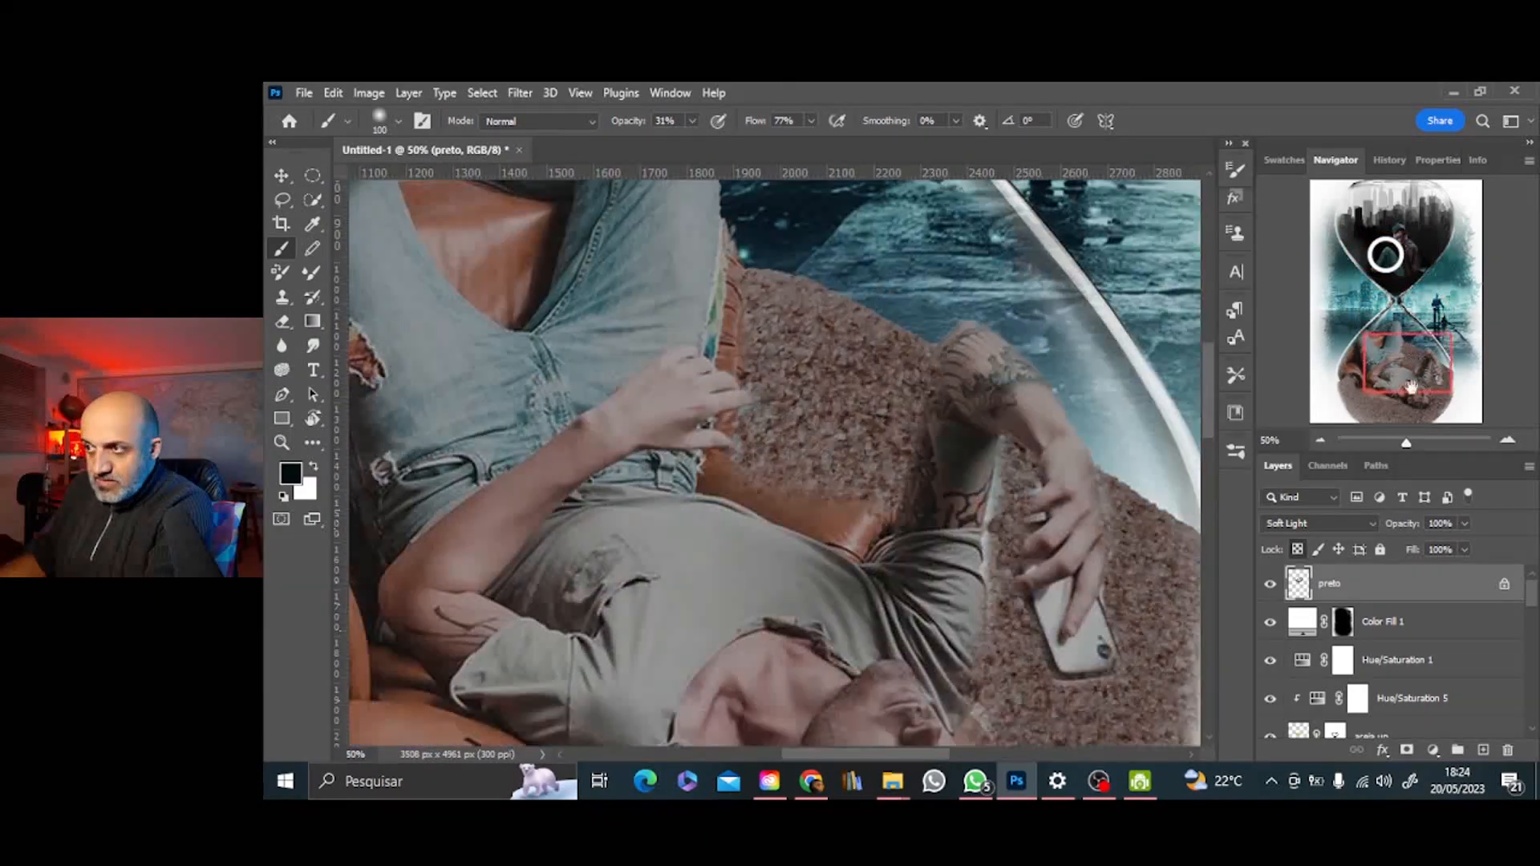
scroll(740, 517, down, 5)
key(ctrl+plus)
key(ctrl+plus)
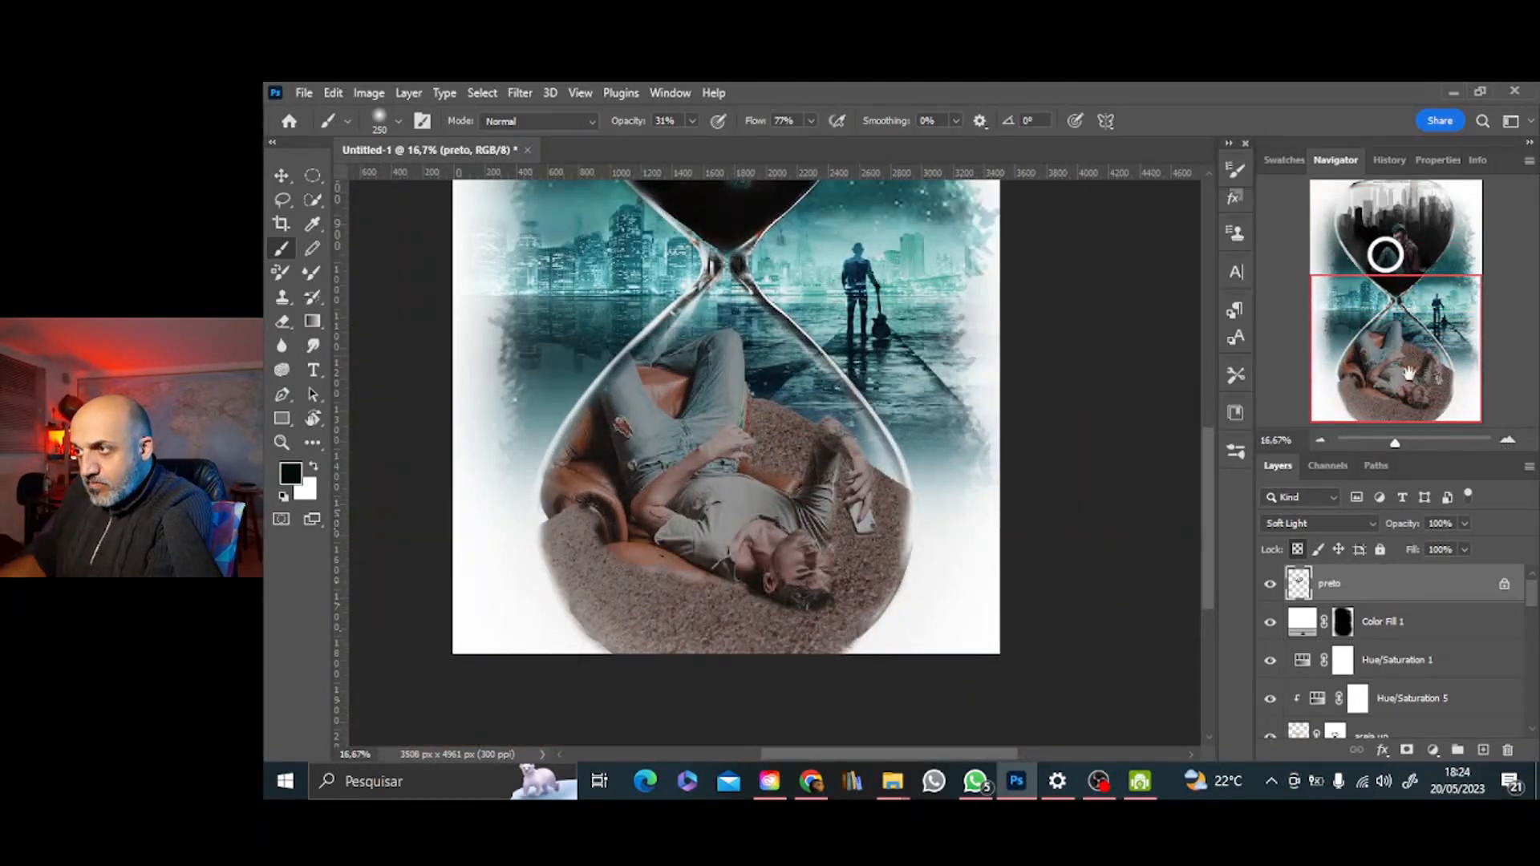
drag(850, 623, 850, 720)
click(1270, 585)
click(1270, 585)
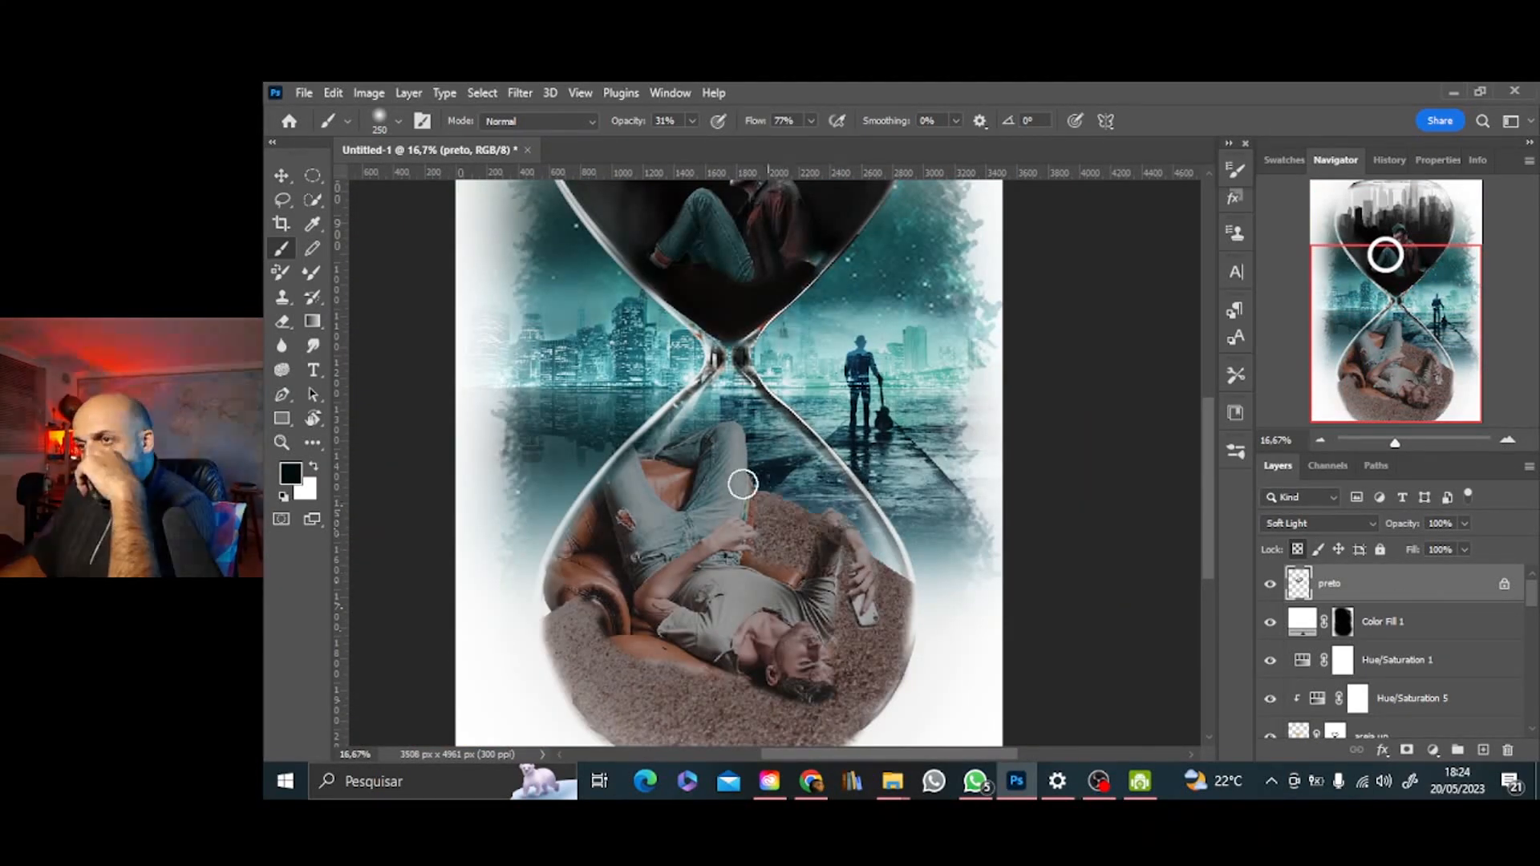
click(1504, 585)
mouse_move(642, 691)
mouse_down()
mouse_move(567, 640)
mouse_move(714, 669)
mouse_move(685, 492)
mouse_move(608, 527)
mouse_move(639, 633)
mouse_move(804, 707)
mouse_move(677, 454)
mouse_move(811, 518)
mouse_up()
key(ctrl+minus)
key(ctrl+minus)
key(ctrl+minus)
Place the guitar image pngwing.com - 2023-05-19T162801.854 above Hue/Saturation 3, scale it to about 43% and set it beside the reclining man
click(893, 782)
click(811, 706)
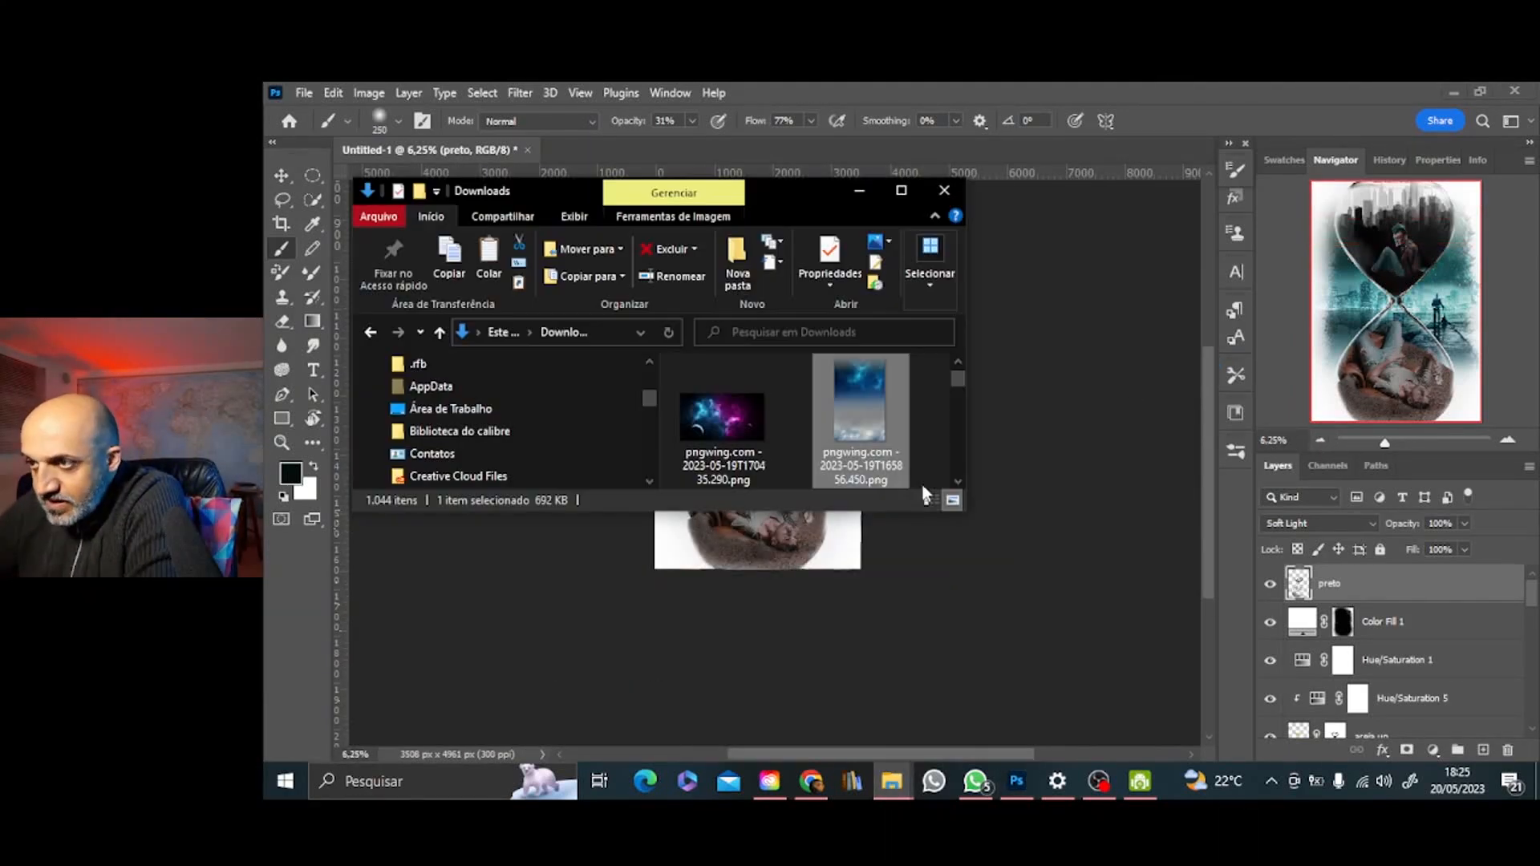
drag(1531, 598, 1532, 641)
click(1425, 654)
click(1454, 616)
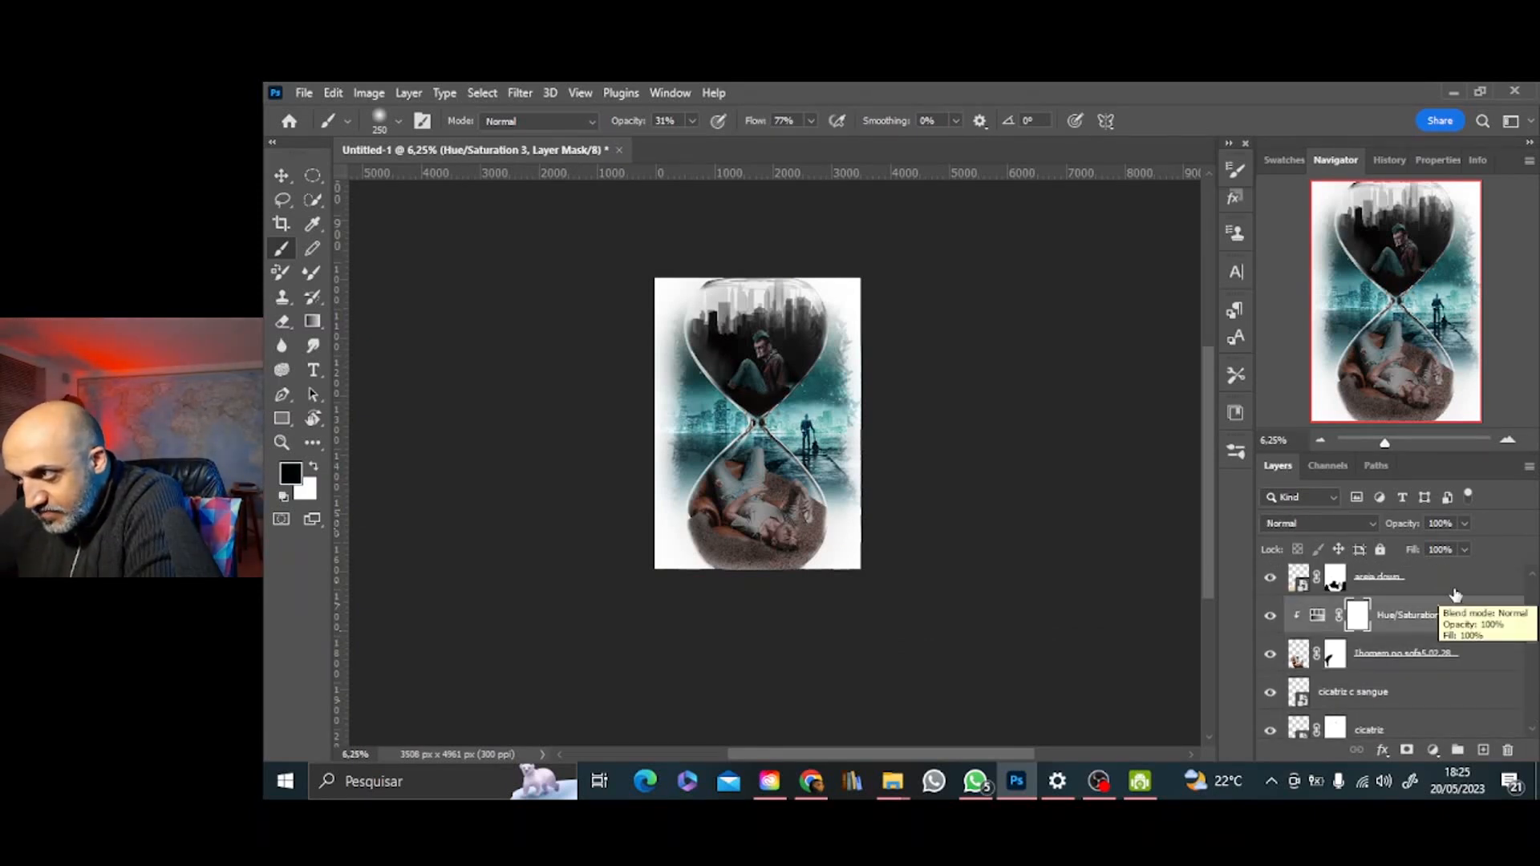
click(893, 781)
drag(848, 409, 1041, 543)
drag(808, 297, 754, 434)
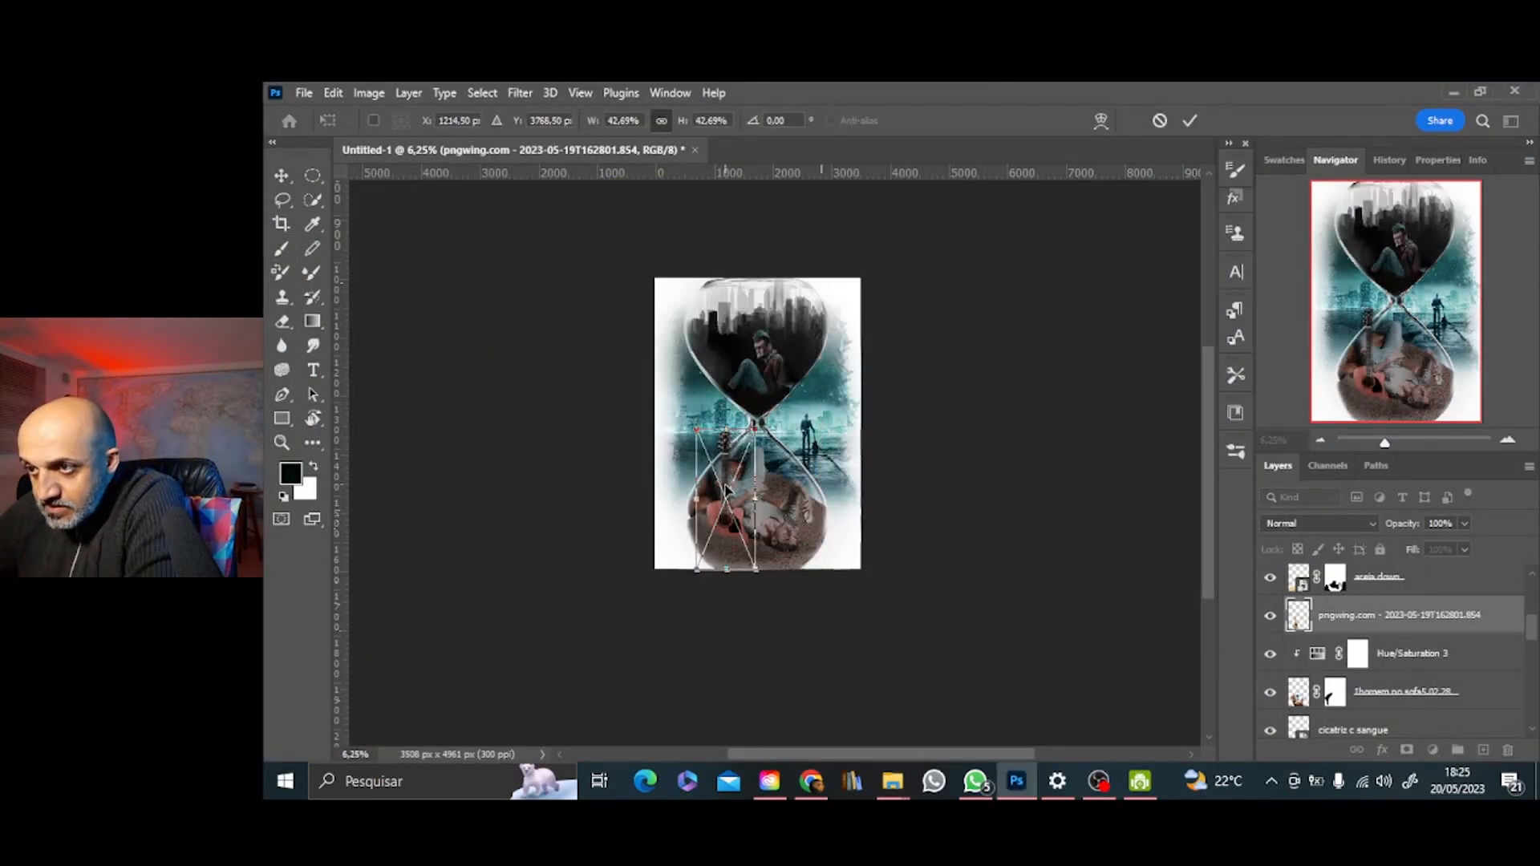
drag(728, 491, 792, 475)
click(1191, 127)
Move the guitar layer below the man-on-sofa layer, rotate it about -12.8° and align its headstock with the hourglass neck
drag(1462, 616, 1444, 710)
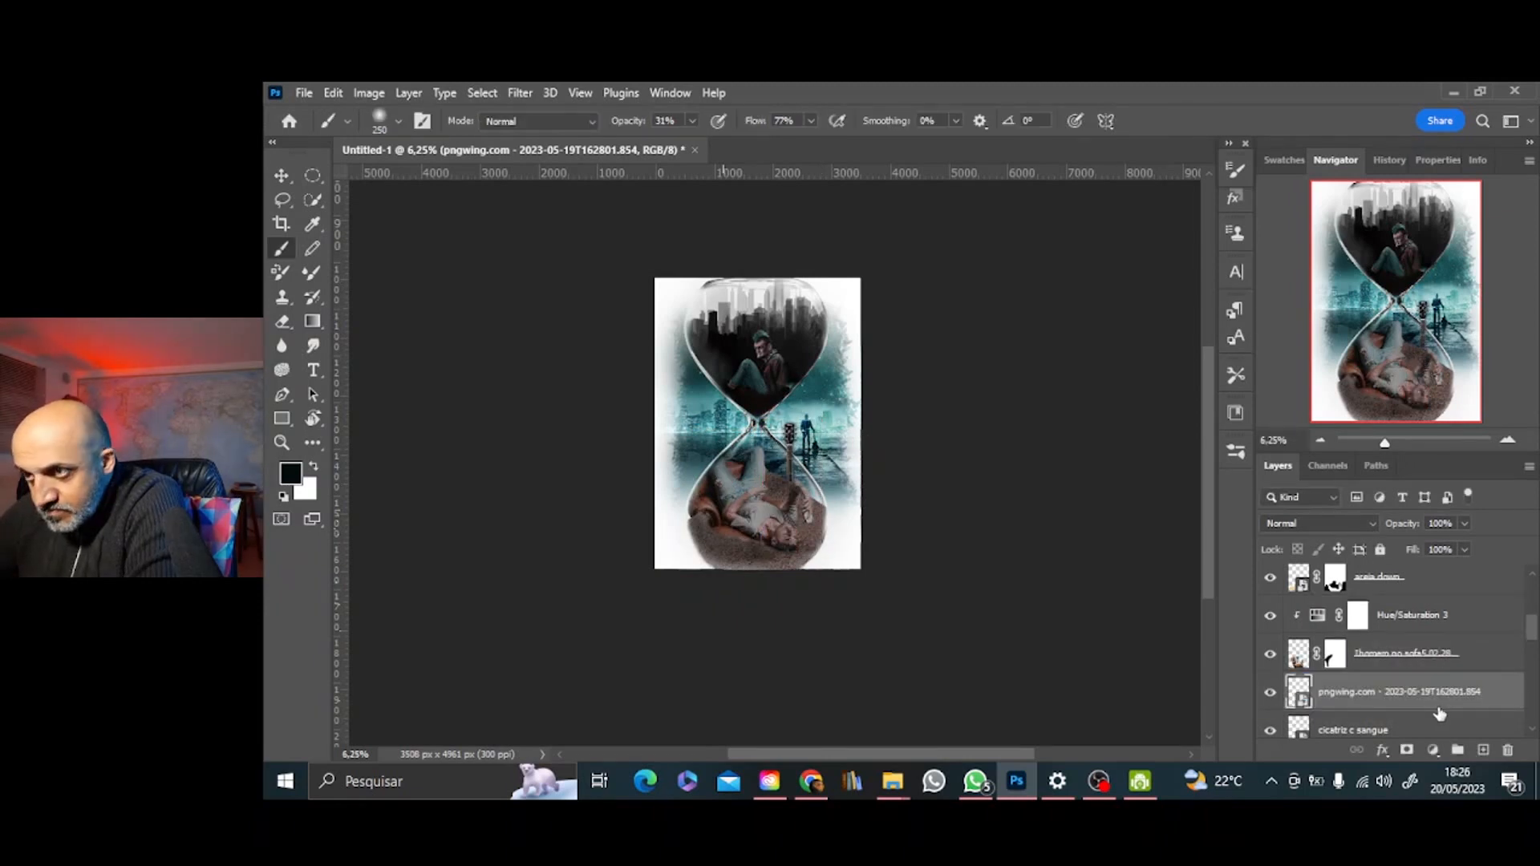
key(ctrl+t)
drag(820, 422, 824, 411)
drag(841, 407, 825, 393)
drag(791, 460, 774, 461)
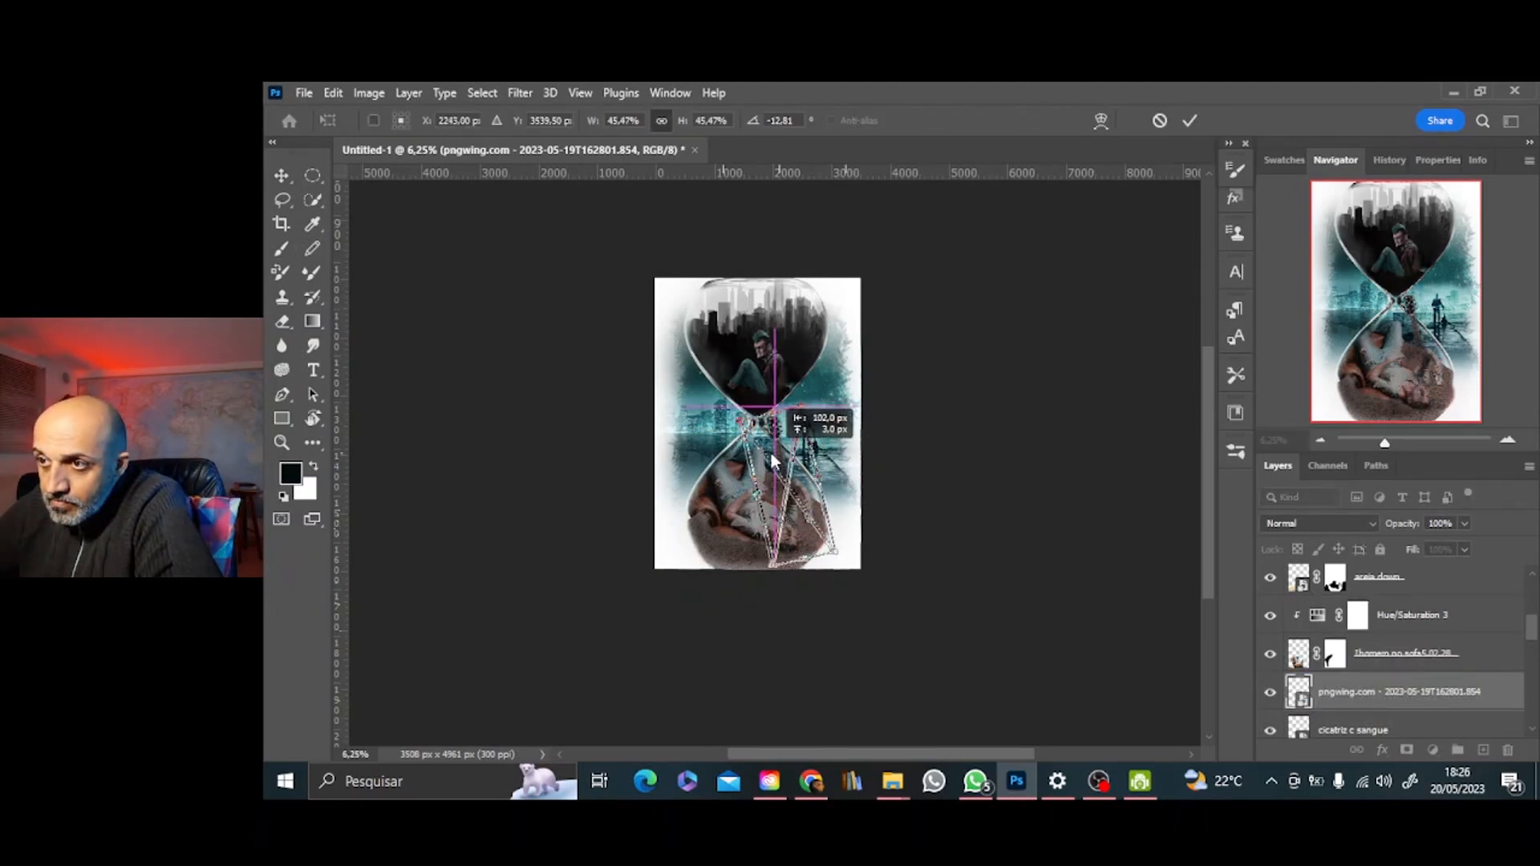
key(Return)
Paint black on the areia down layer mask to clear the sand around the base of the guitar's fretboard
click(1412, 582)
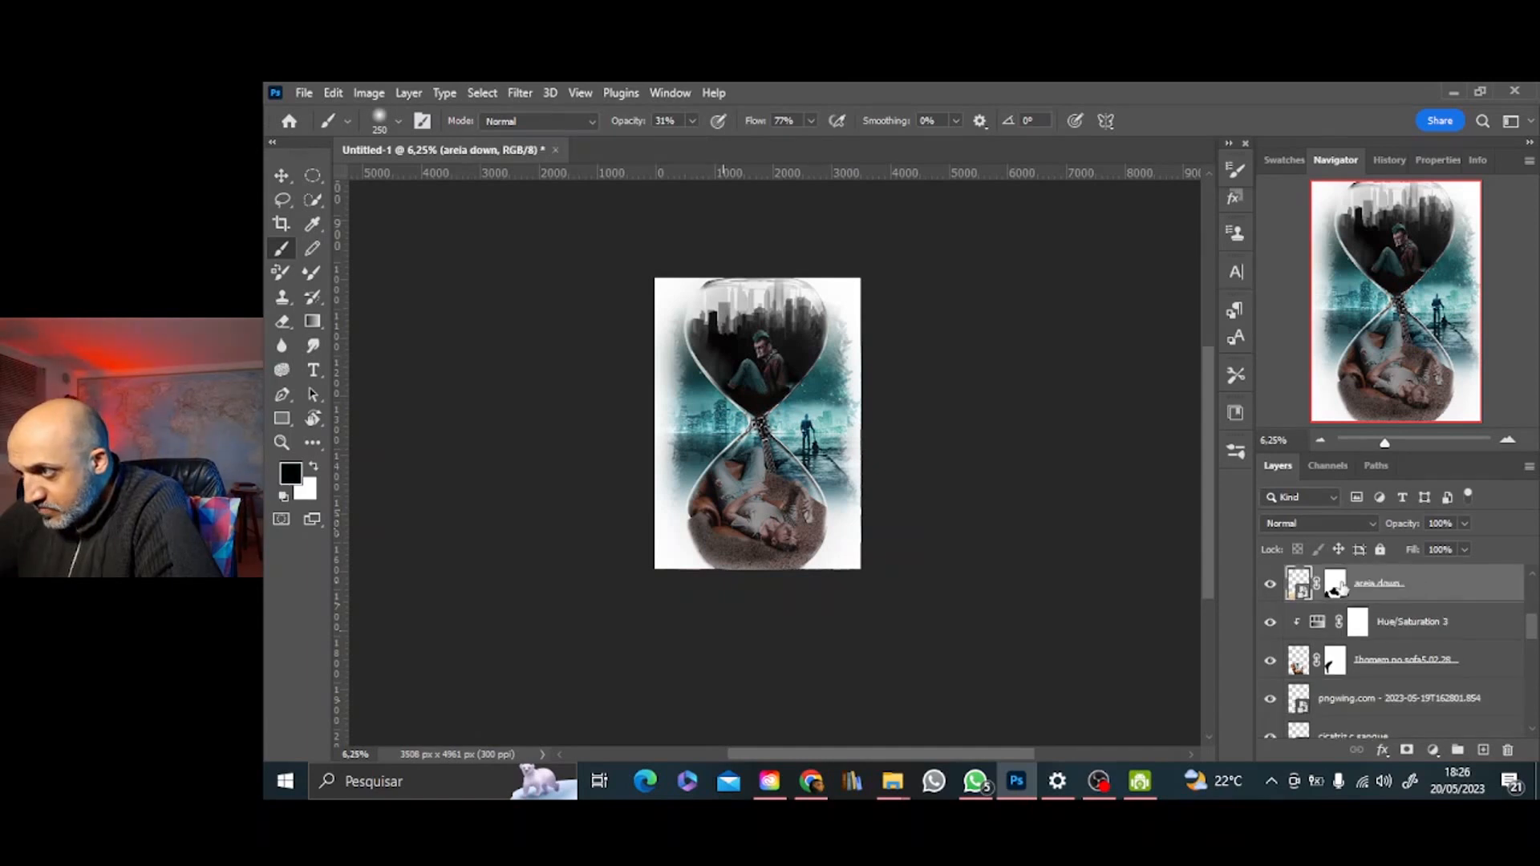
click(1335, 582)
click(1507, 441)
drag(1409, 302, 1429, 352)
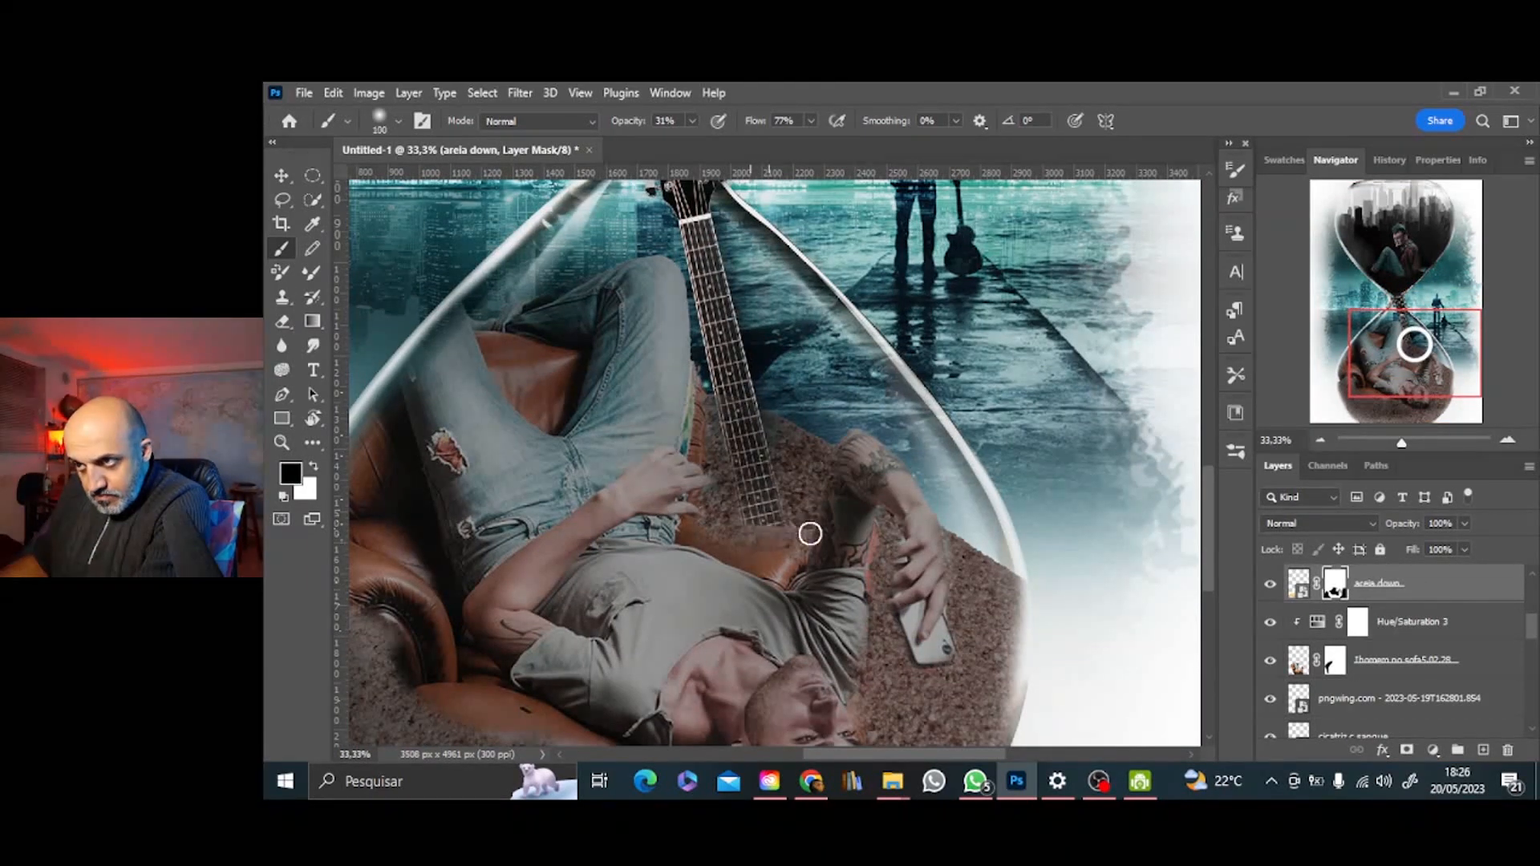
drag(1532, 625, 1534, 608)
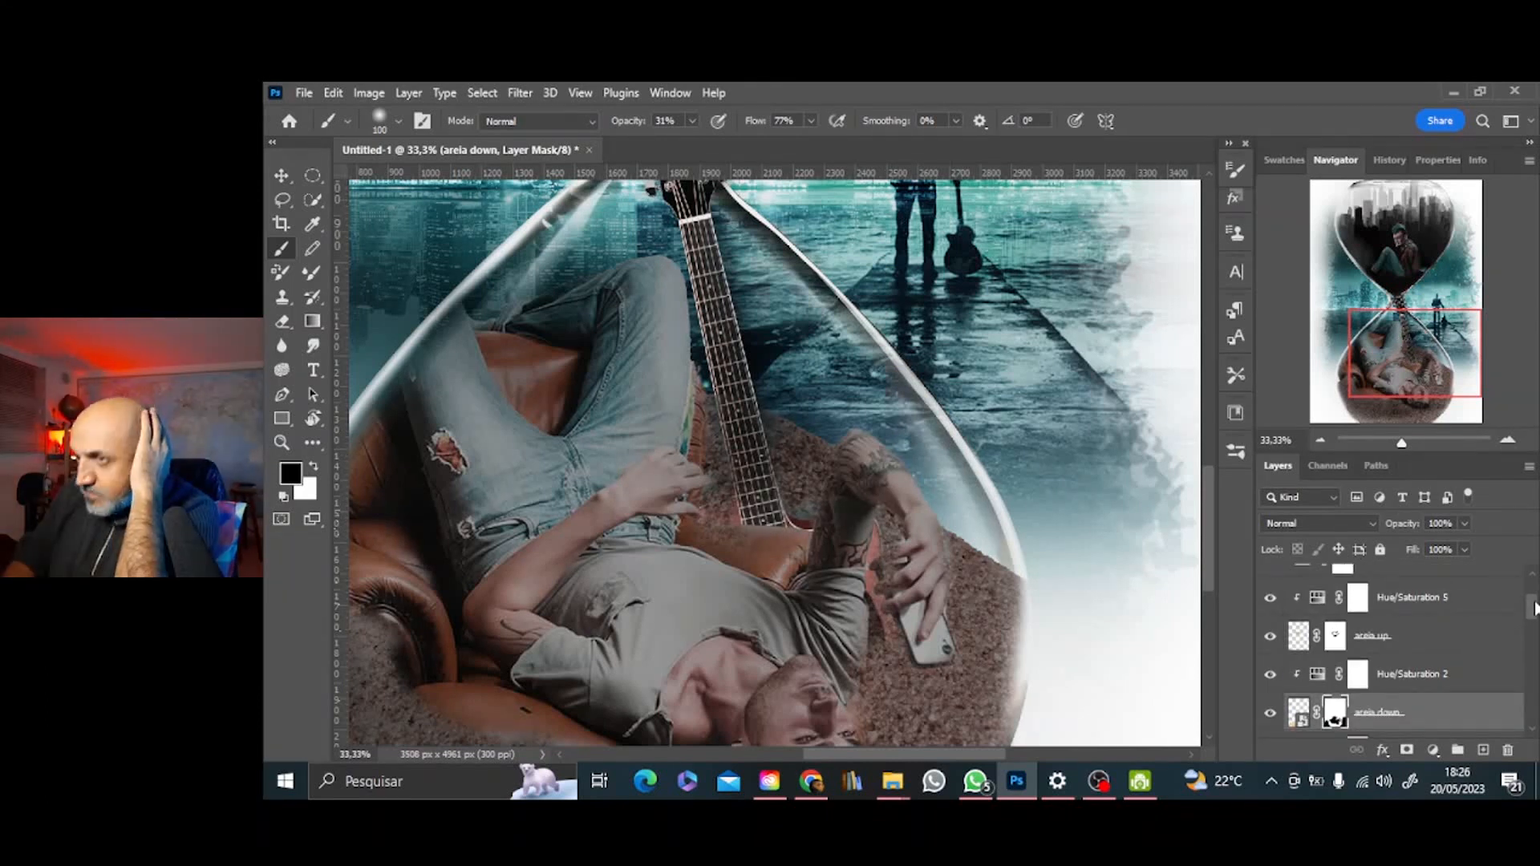
Rename the guitar layer as violao
click(1320, 441)
click(1320, 440)
scroll(1416, 690, up, 2)
scroll(1416, 690, down, 5)
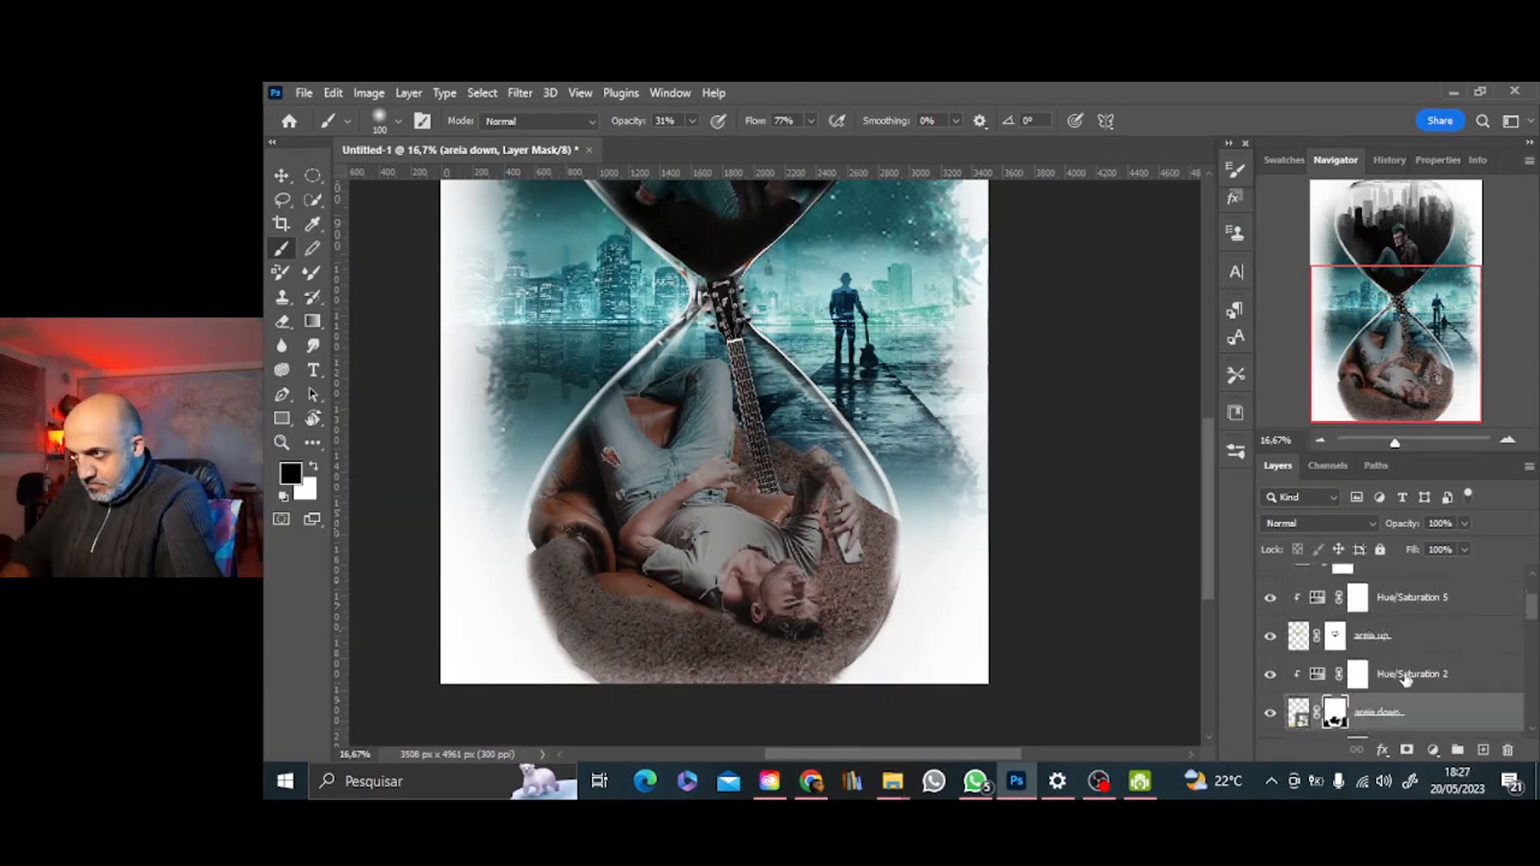
double_click(1356, 634)
text(viol)
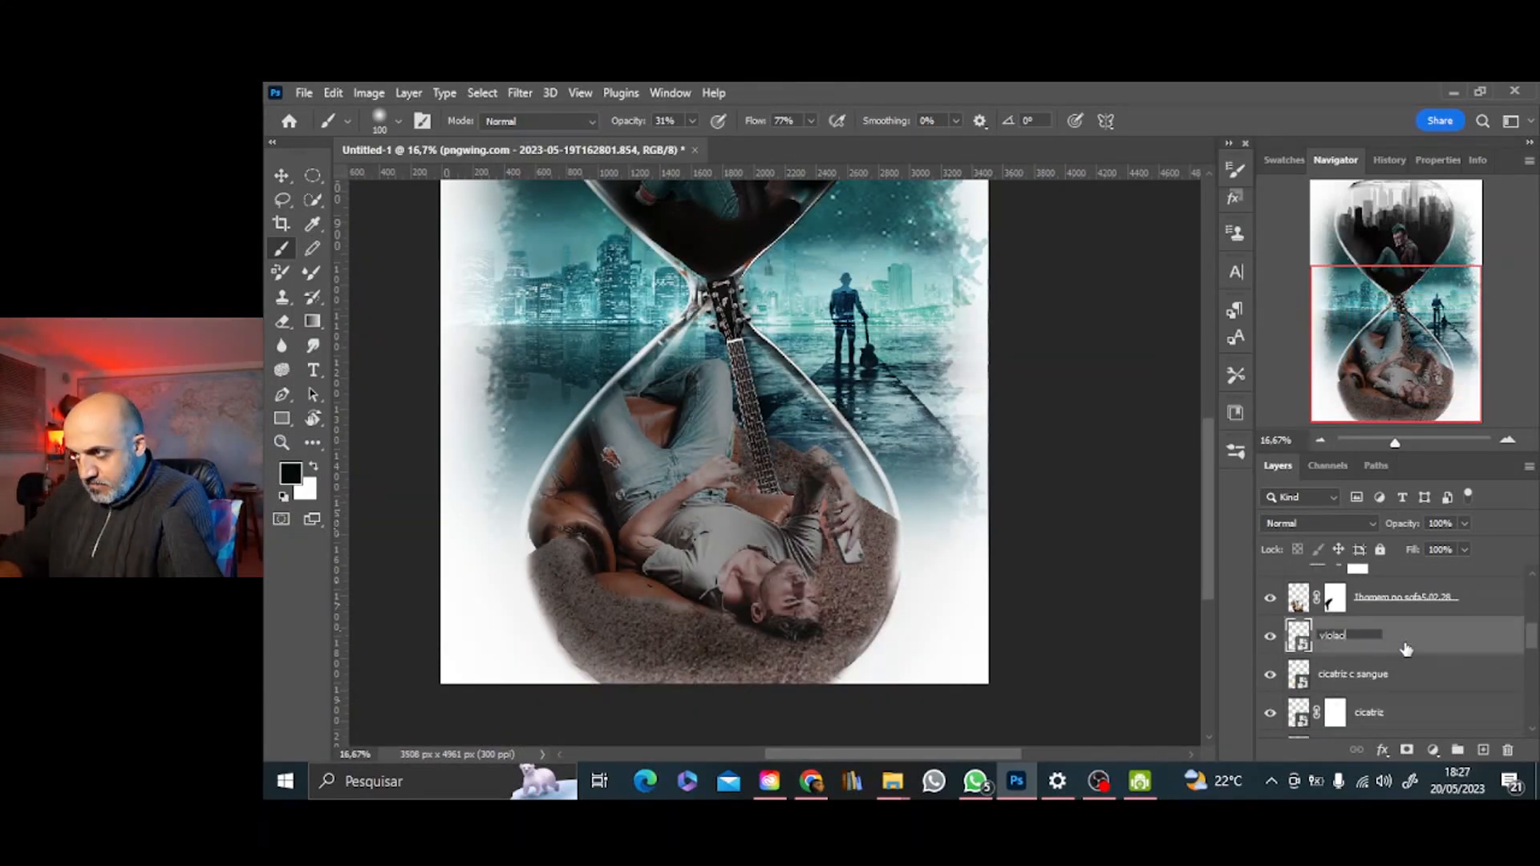
text(ao)
key(Return)
Shift the guitar slightly down inside the hourglass's lower bulb
key(ctrl+t)
drag(756, 385, 757, 416)
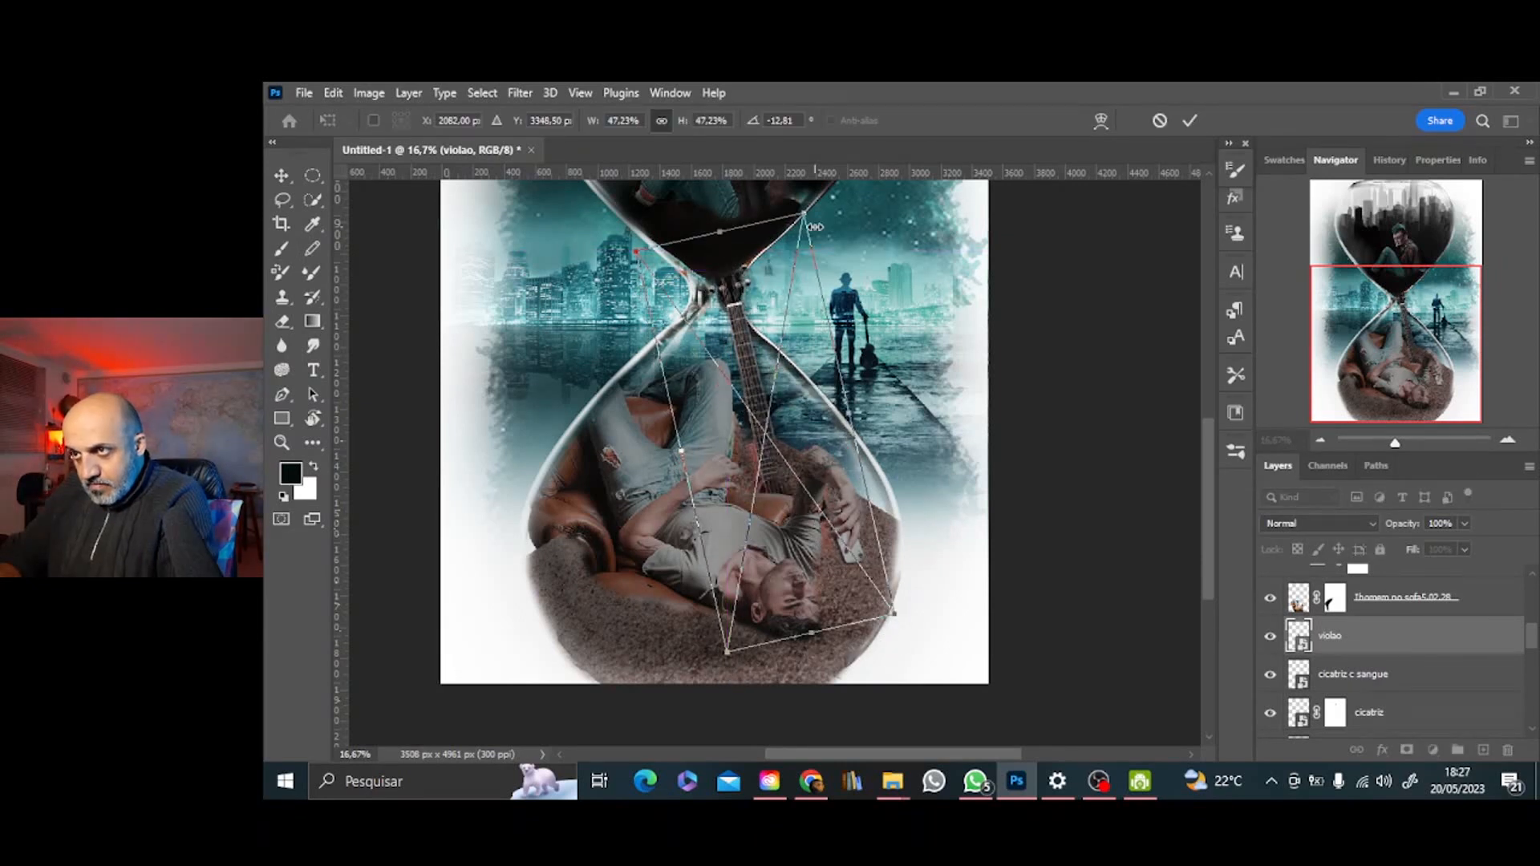
click(1192, 121)
Mask out the sand over the guitar body on the areia down mask with a 200 px black brush at 80% opacity
scroll(1348, 674, up, 4)
click(1335, 680)
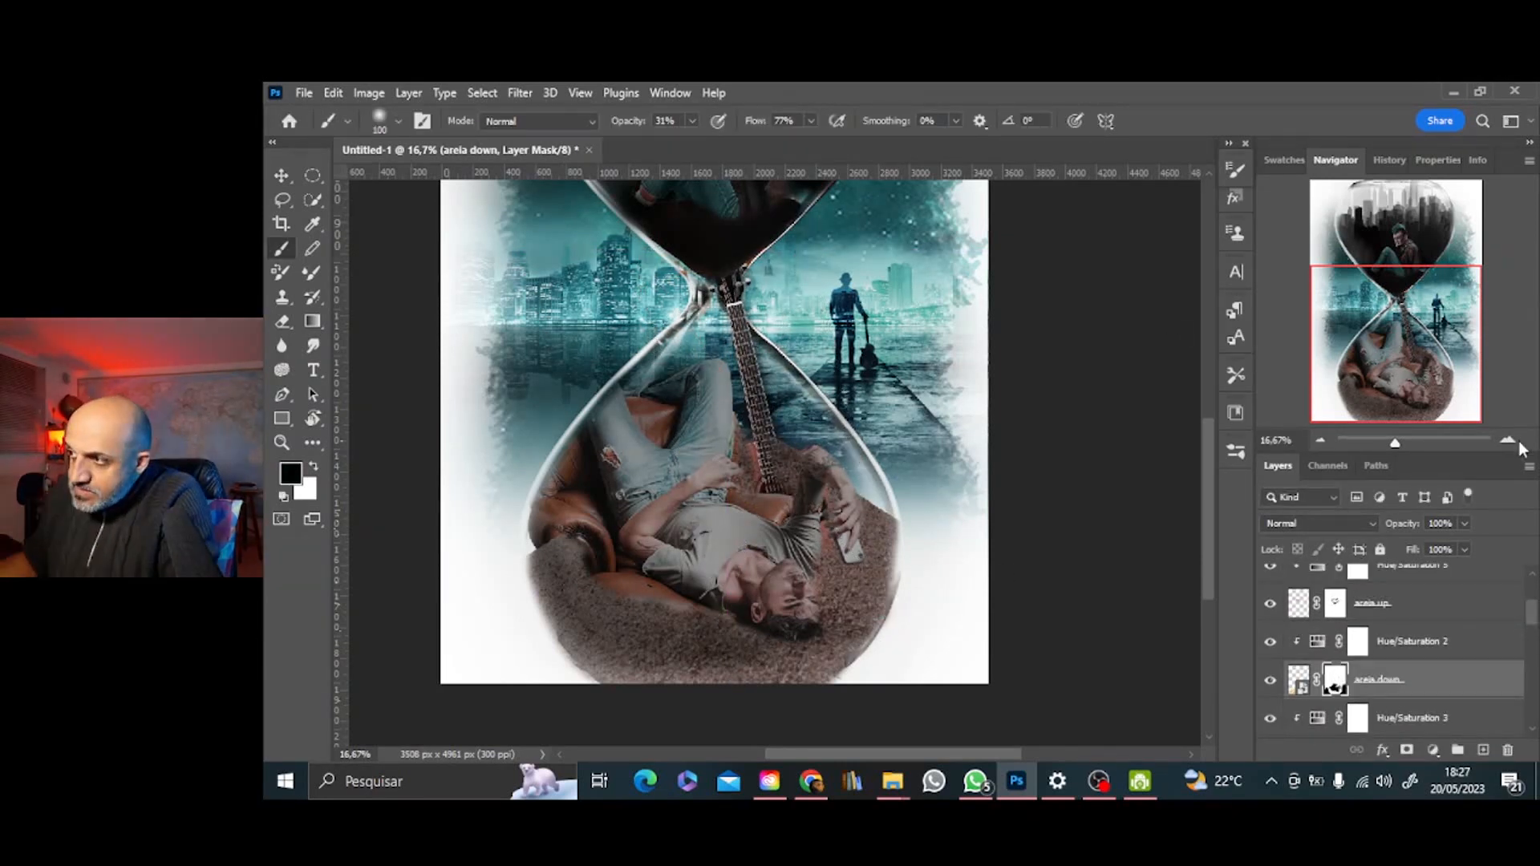
scroll(722, 457, up, 2)
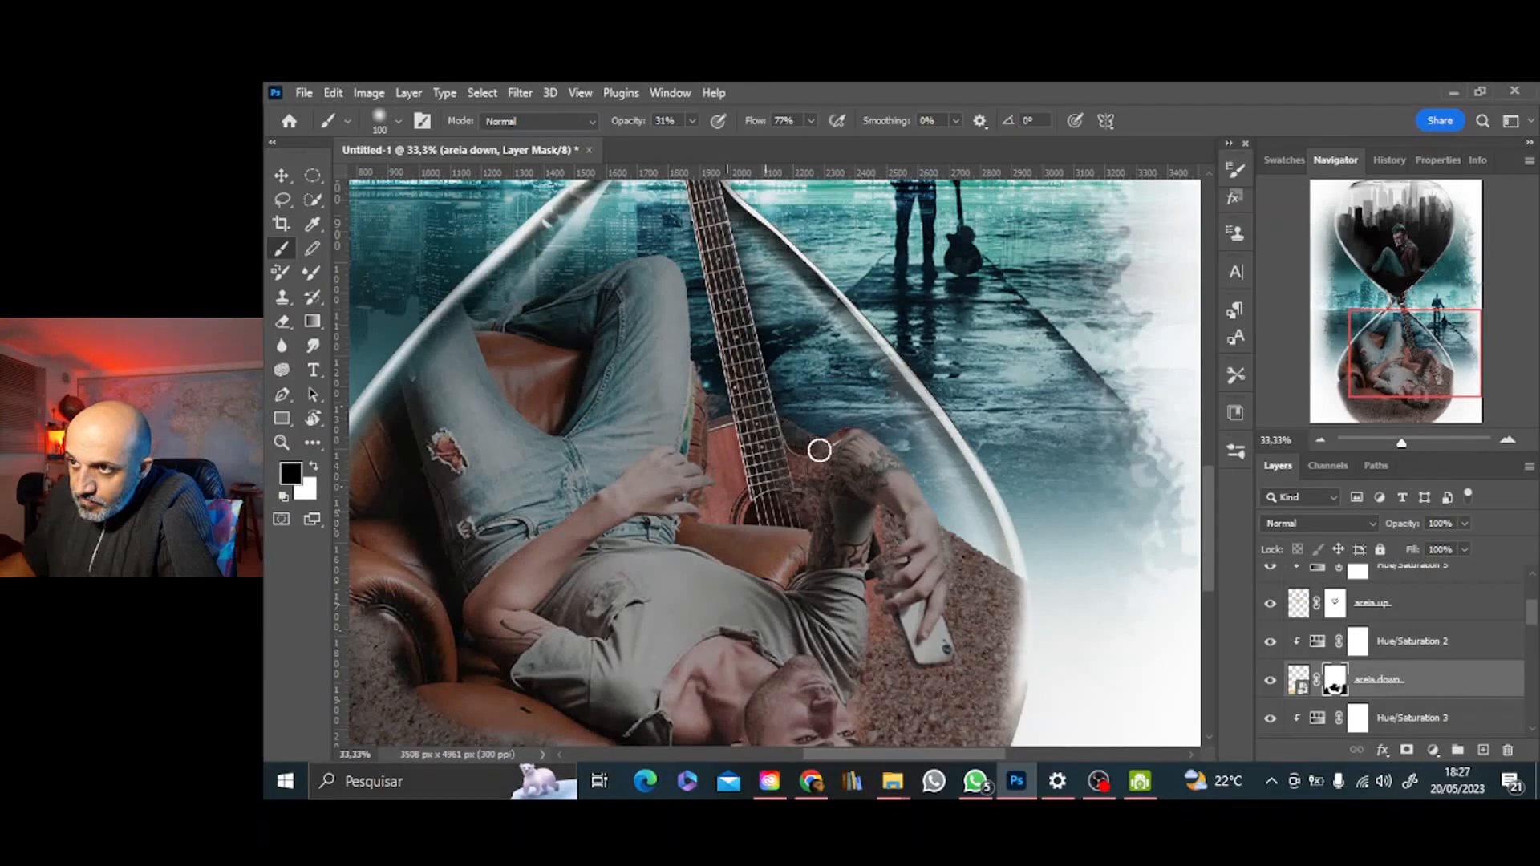
key(bracketright)
key(bracketright)
key(bracketright)
key(bracketright)
key(8)
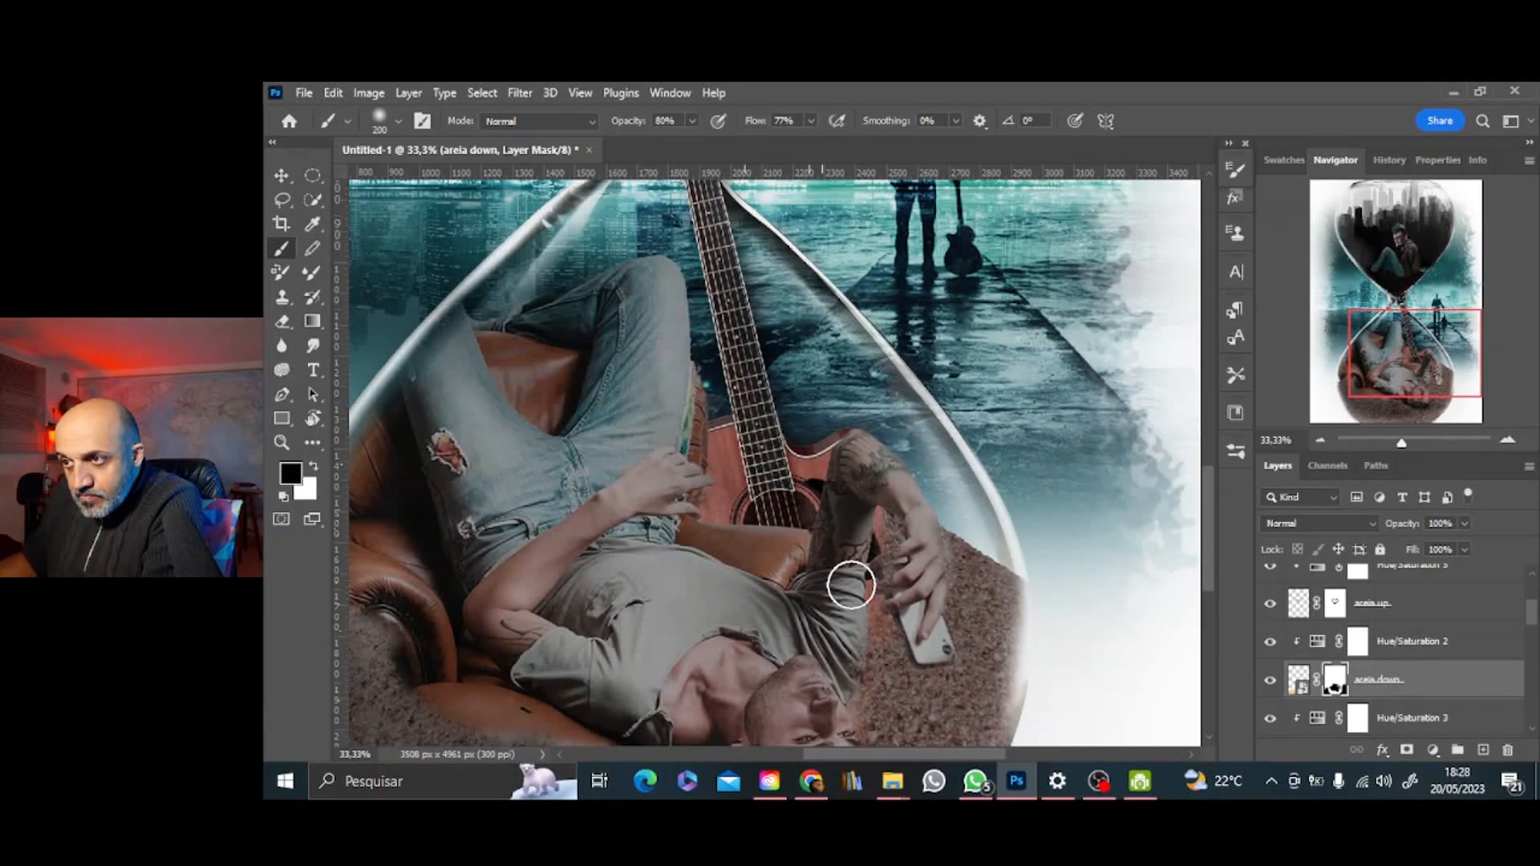
key(ctrl+minus)
key(ctrl+minus)
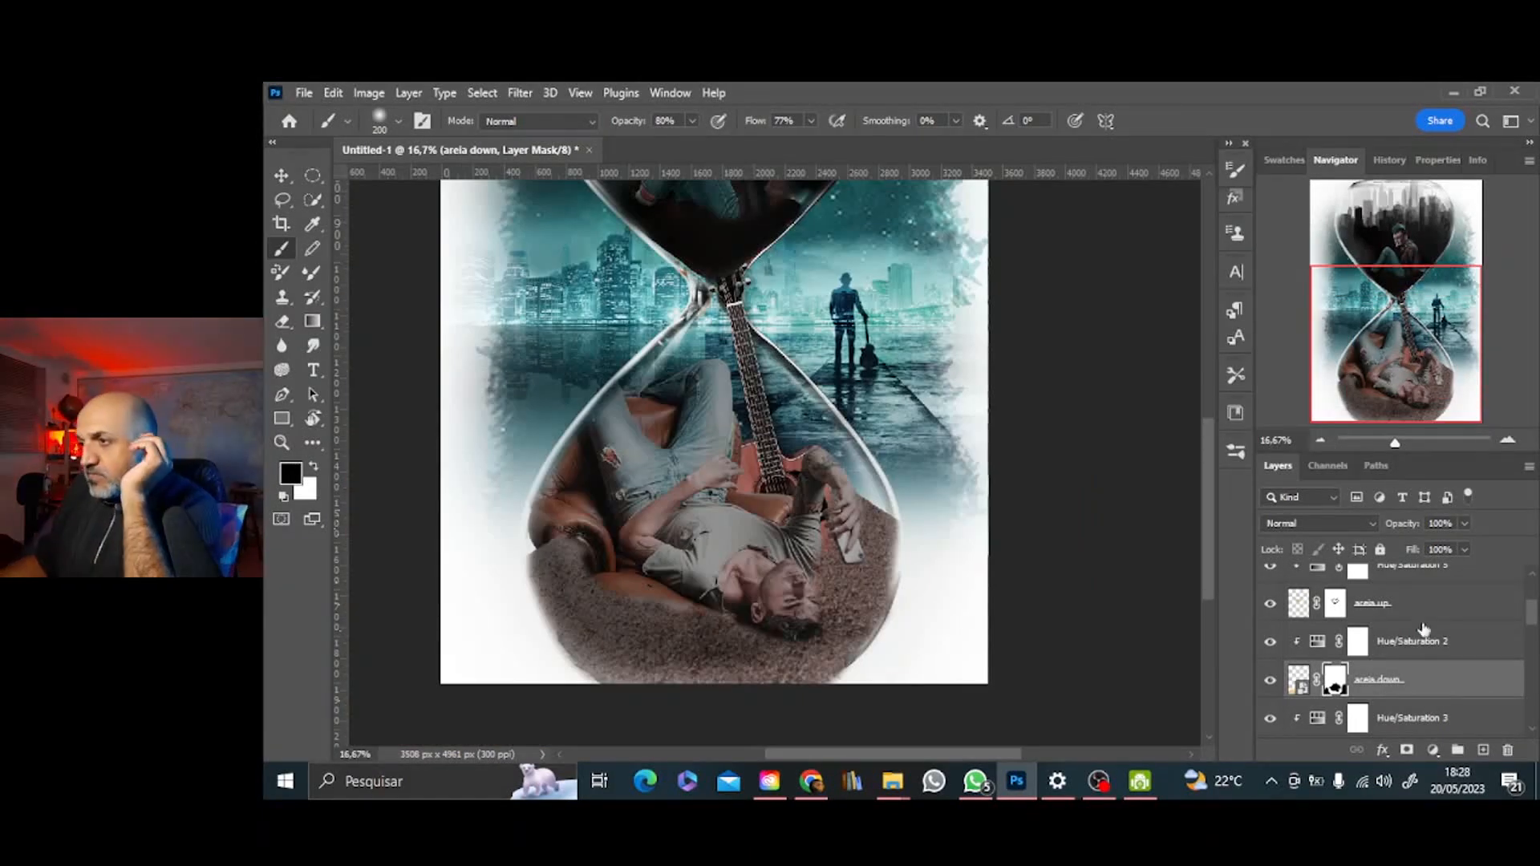
Add a layer mask to the violao layer
scroll(1478, 663, down, 3)
click(1476, 657)
click(1407, 752)
Paint black on the violao mask with 200 px and 90 px brushes to hide the guitar's headstock and tuning pegs
click(1508, 440)
click(1509, 440)
click(1508, 440)
click(1508, 440)
click(1408, 299)
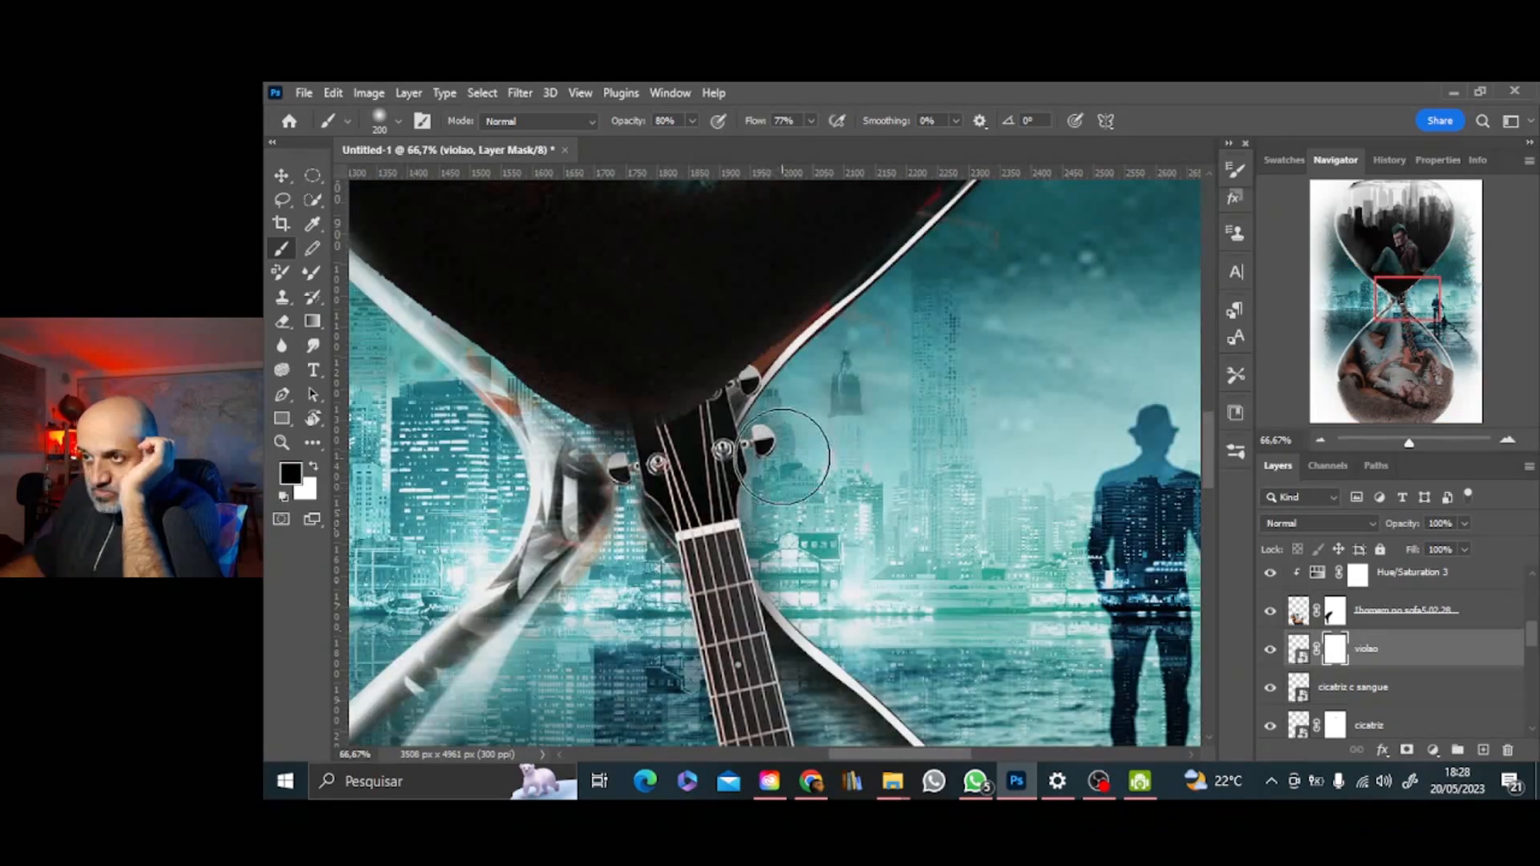
mouse_move(793, 446)
mouse_down()
mouse_move(776, 497)
mouse_move(772, 468)
mouse_move(738, 484)
mouse_move(755, 475)
mouse_move(786, 585)
mouse_up()
key(bracketleft)
key(bracketleft)
key(bracketleft)
key(bracketleft)
key(bracketleft)
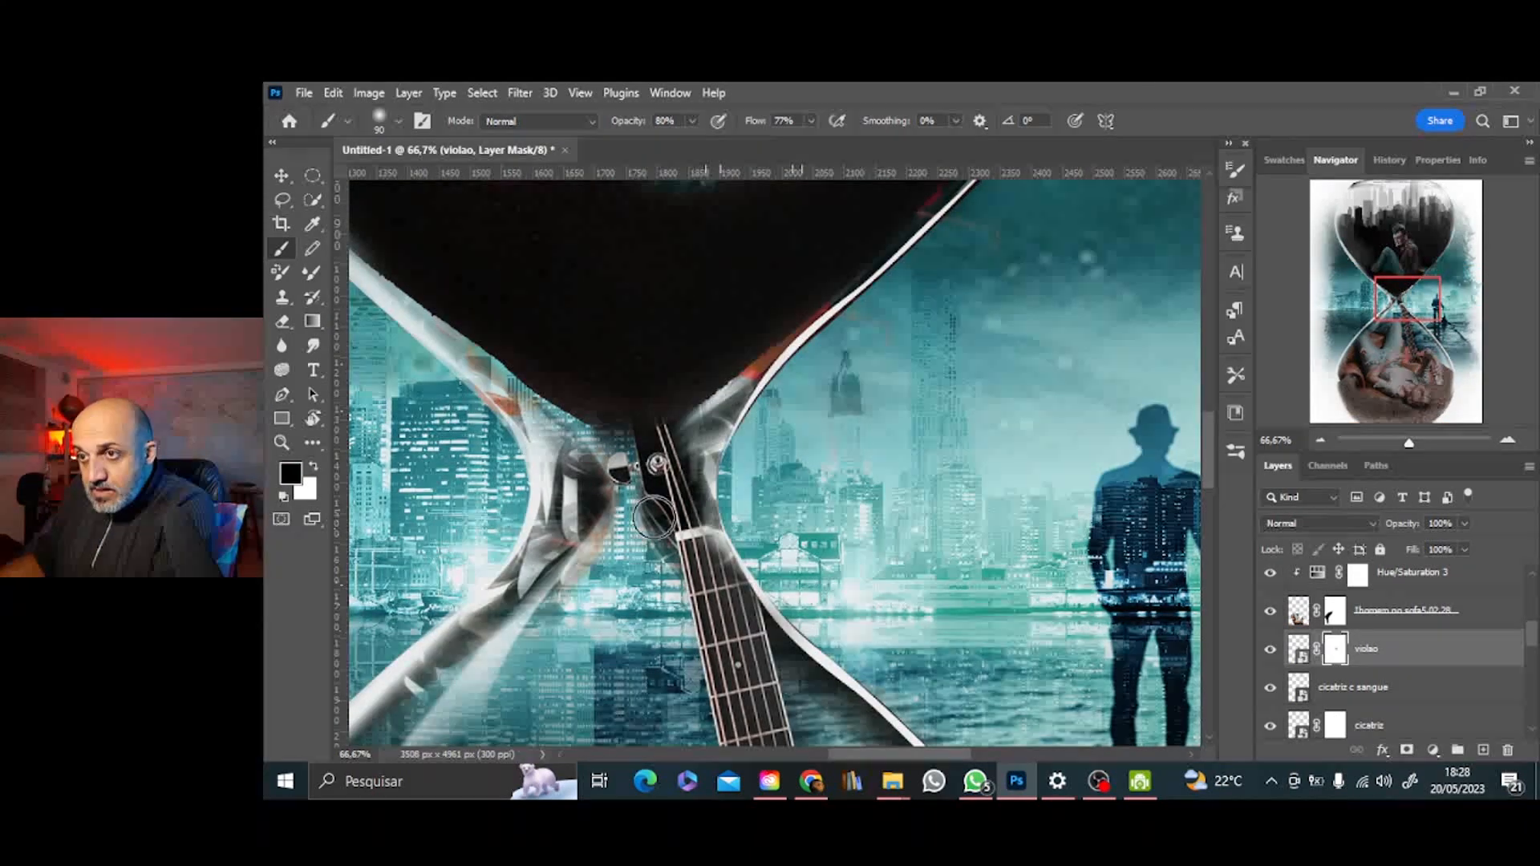
drag(654, 517, 662, 409)
key(bracketright)
key(bracketright)
Create a new layer directly above Hue/Saturation 2, below the areia up layer
click(1322, 441)
click(1321, 442)
click(1321, 441)
click(1321, 441)
click(1321, 441)
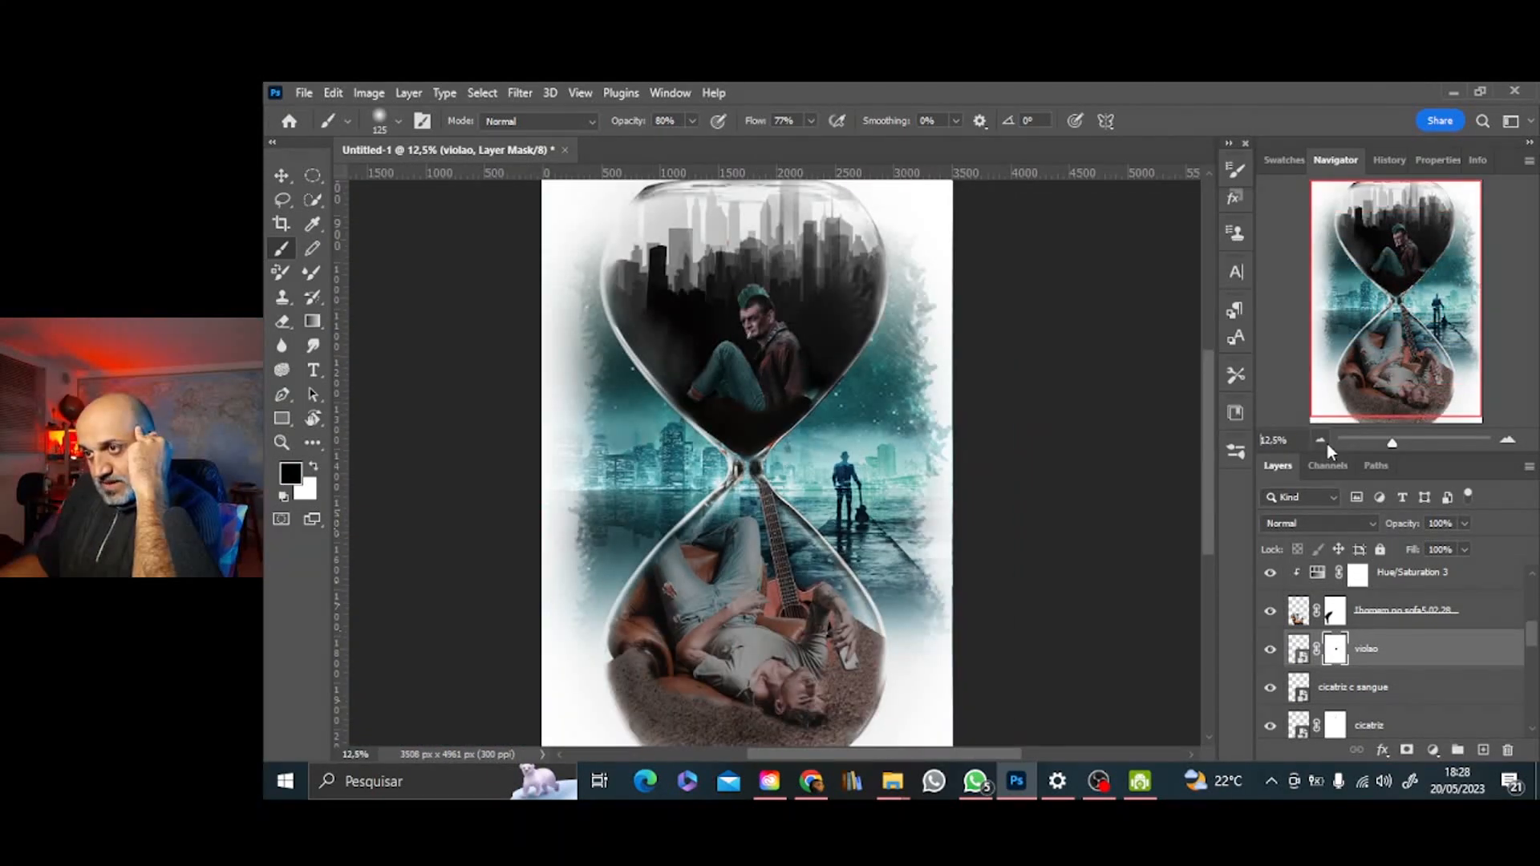
drag(1533, 636, 1532, 633)
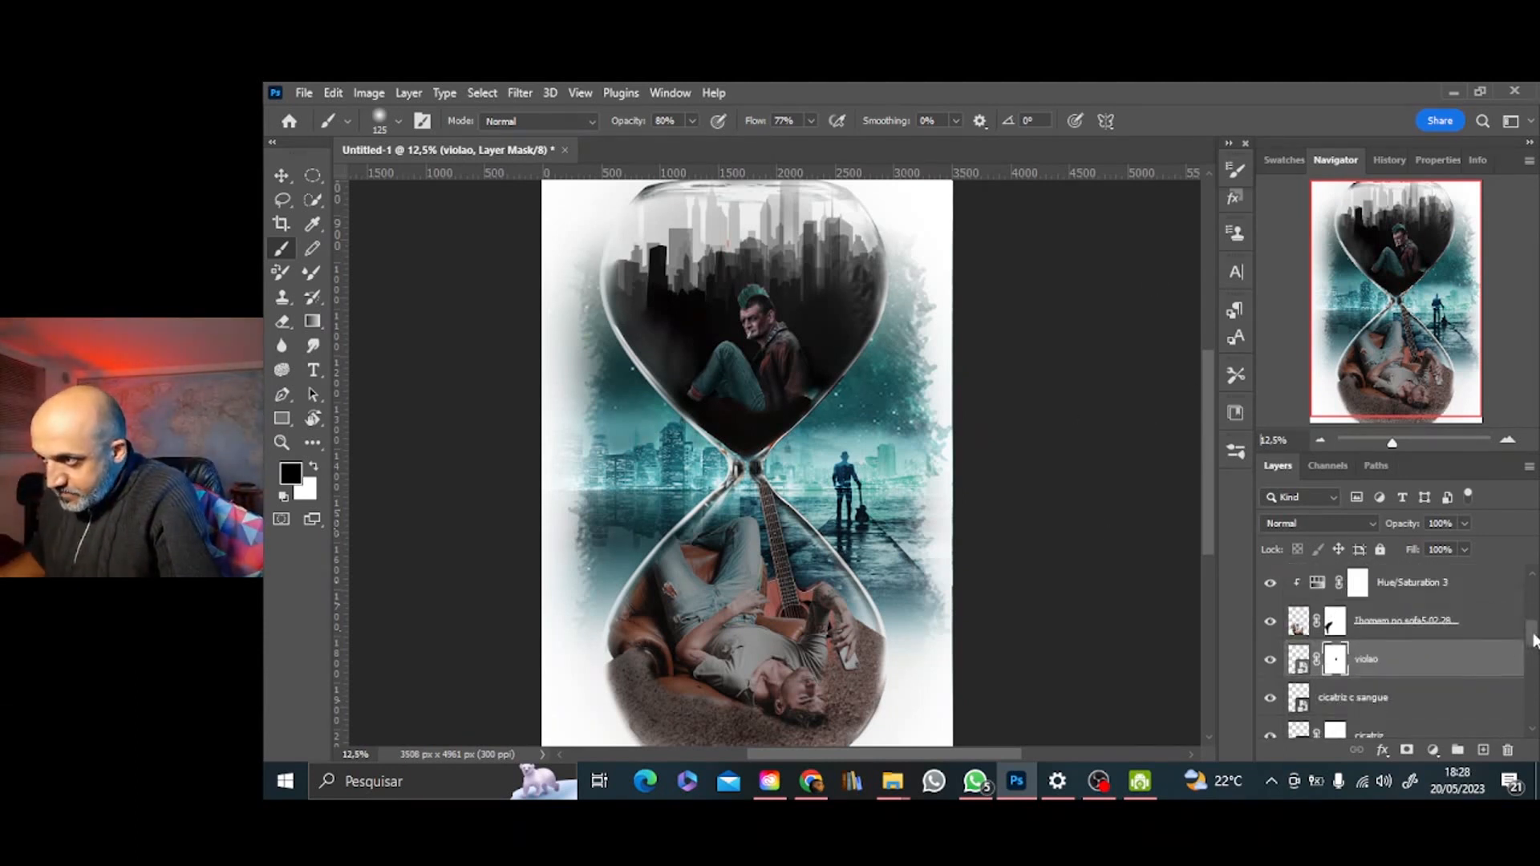
click(1476, 620)
click(1452, 590)
scroll(1466, 634, up, 2)
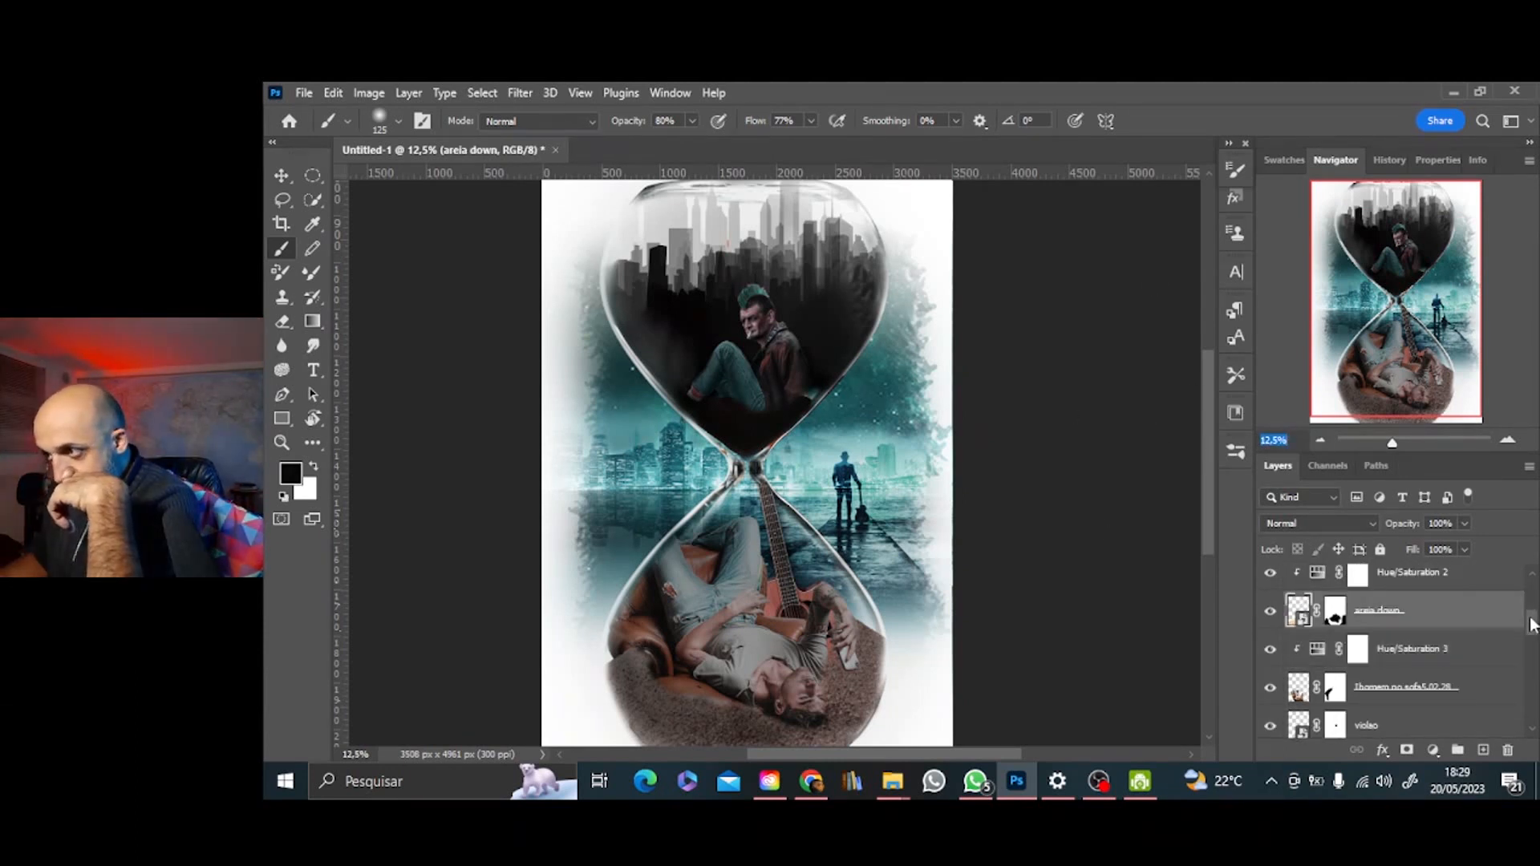
click(1486, 652)
click(1485, 750)
Outline the area around the lying man's torso and head in white on Layer 2 at 100% brush opacity and flow
key(ctrl+plus)
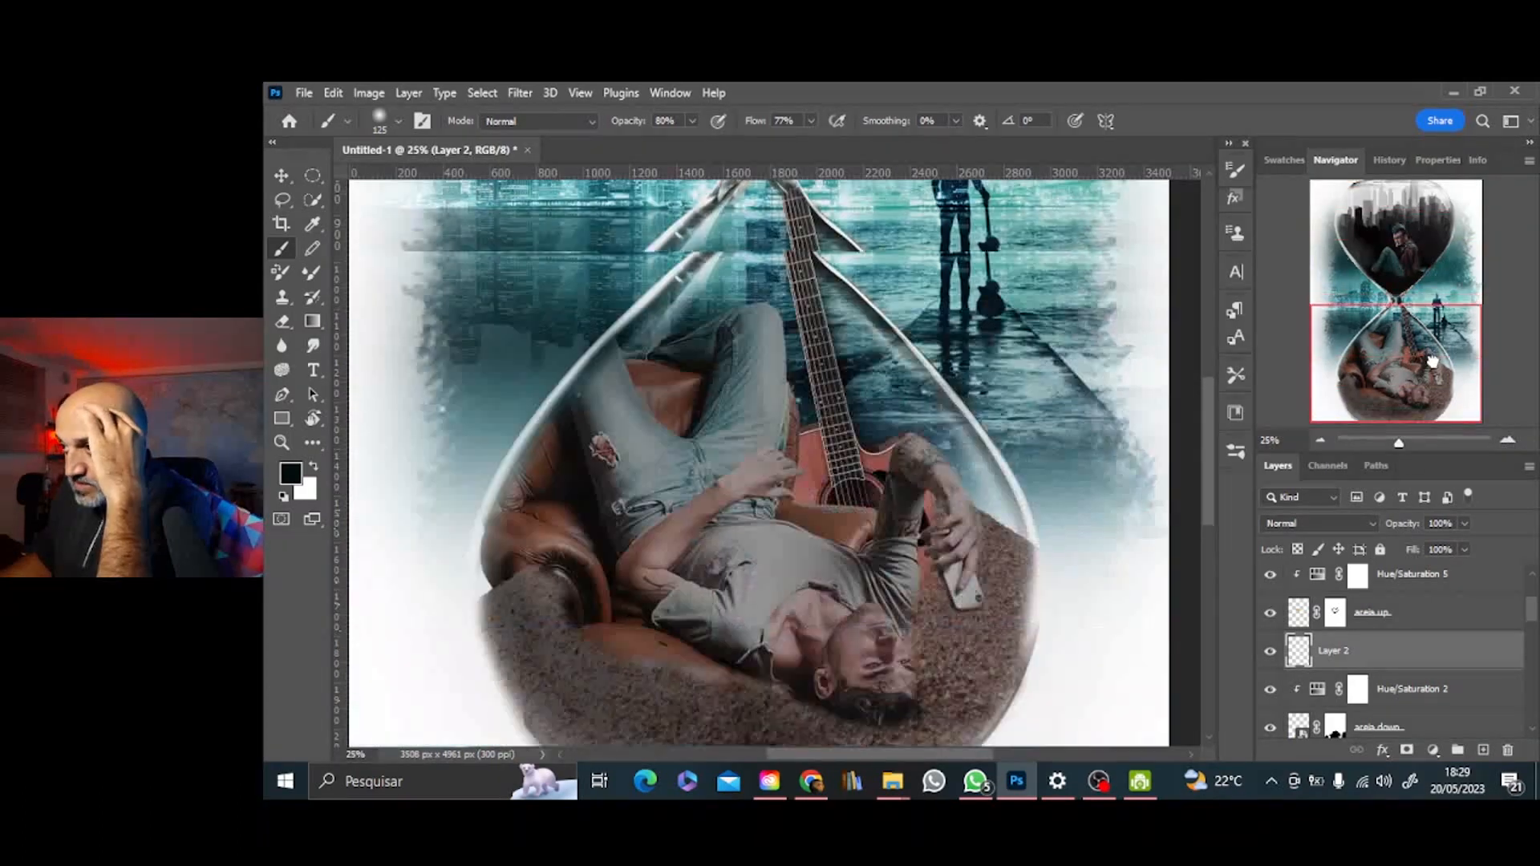
scroll(917, 497, down, 1)
key(0)
key(shift+0)
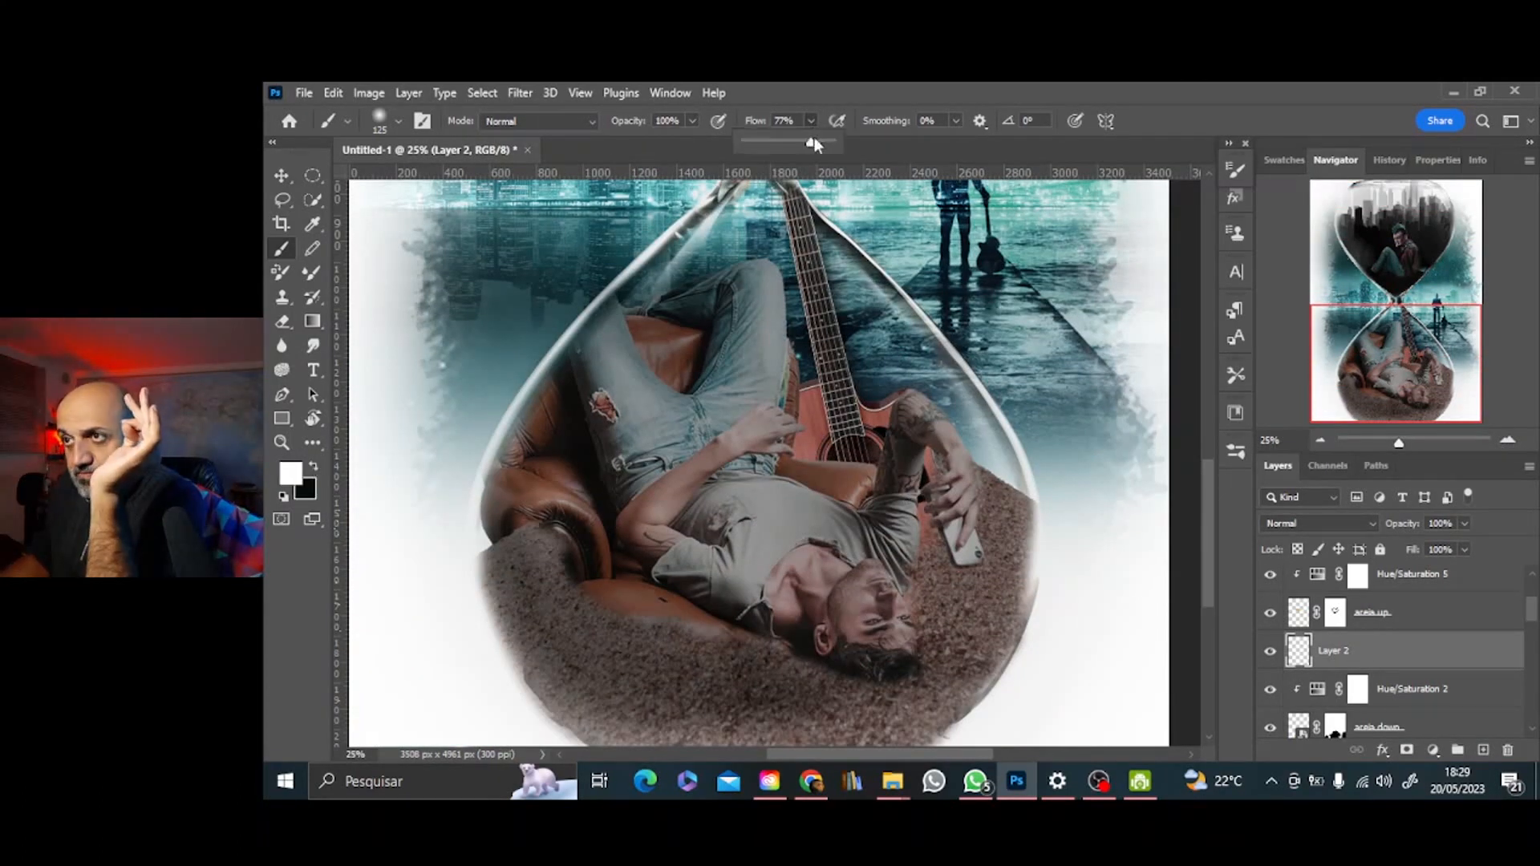
drag(925, 499, 667, 523)
mouse_move(951, 566)
mouse_down()
mouse_move(867, 716)
mouse_move(806, 730)
mouse_move(641, 633)
mouse_move(670, 525)
mouse_up()
Fill the outlined area over the lying man with solid white using 300 and 250 px brushes
key(bracketright)
key(bracketright)
key(bracketright)
key(bracketright)
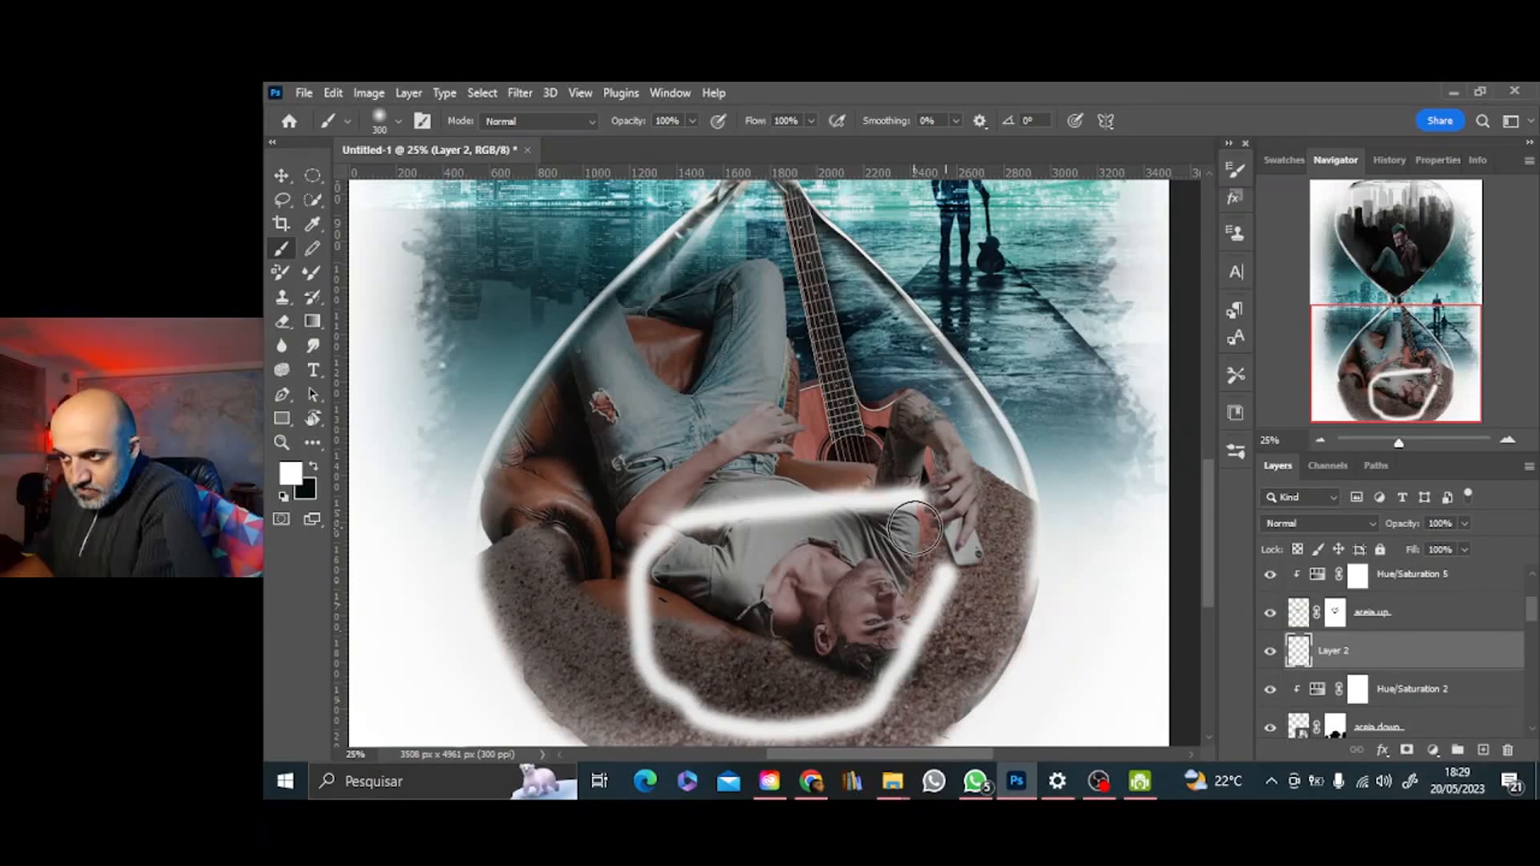
mouse_move(934, 514)
mouse_down()
mouse_move(763, 585)
mouse_move(804, 537)
mouse_move(675, 614)
mouse_move(928, 550)
mouse_move(899, 642)
mouse_up()
mouse_move(799, 698)
mouse_down()
mouse_move(804, 604)
mouse_move(774, 703)
mouse_move(730, 708)
mouse_up()
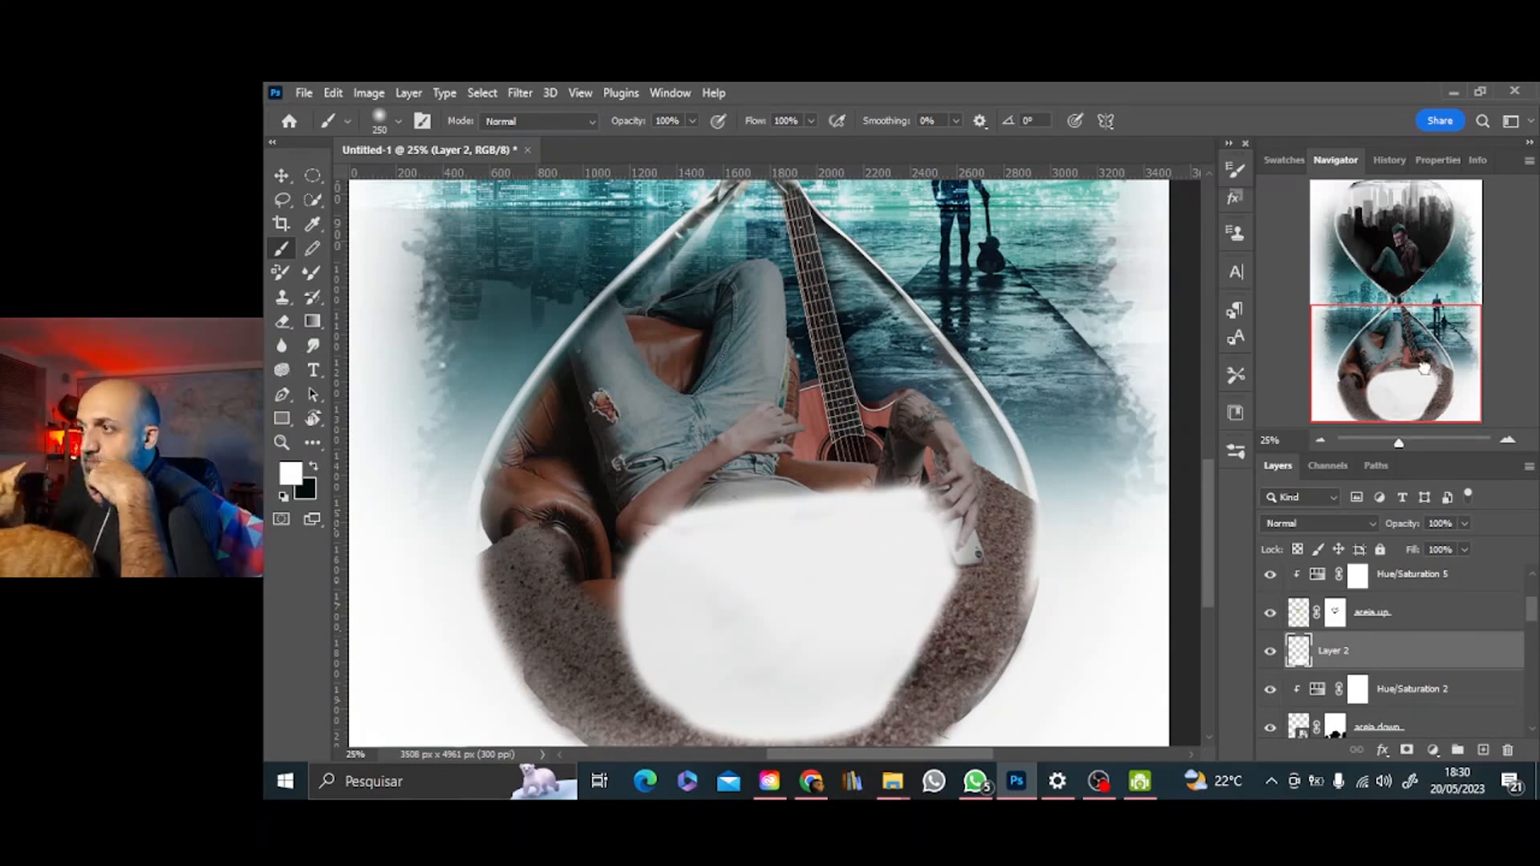
key(ctrl+minus)
mouse_move(729, 575)
mouse_down()
mouse_move(700, 555)
mouse_move(683, 586)
mouse_up()
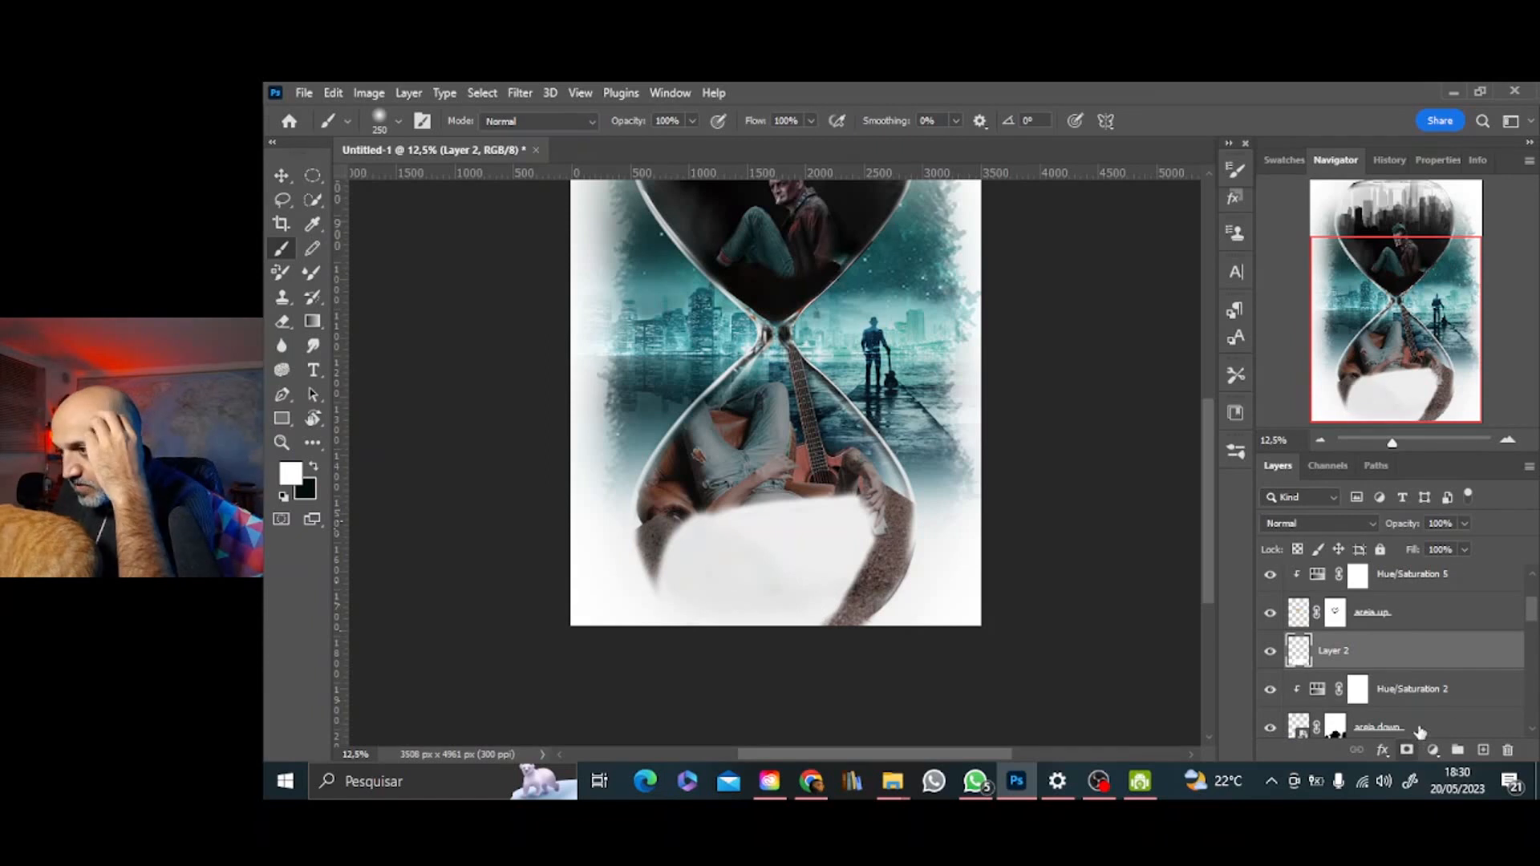
Add a mask to Layer 2 and fade the white paint from the lower left with a black-to-white linear gradient
click(1408, 750)
key(g)
drag(665, 643, 762, 568)
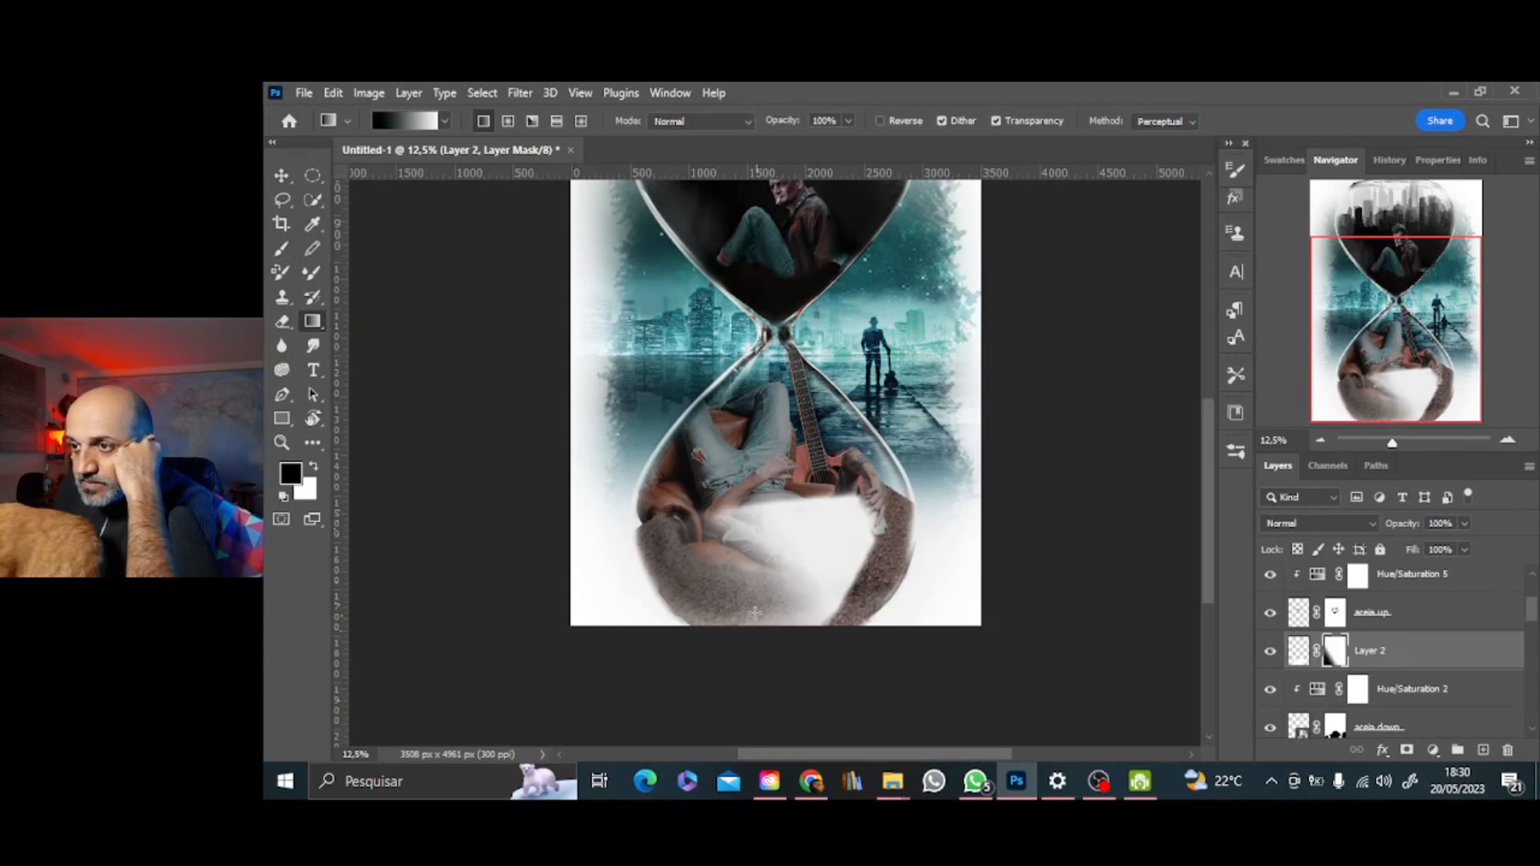
Set the white light layer's blend mode to Overlay and rename the layer as luz branca
click(1372, 525)
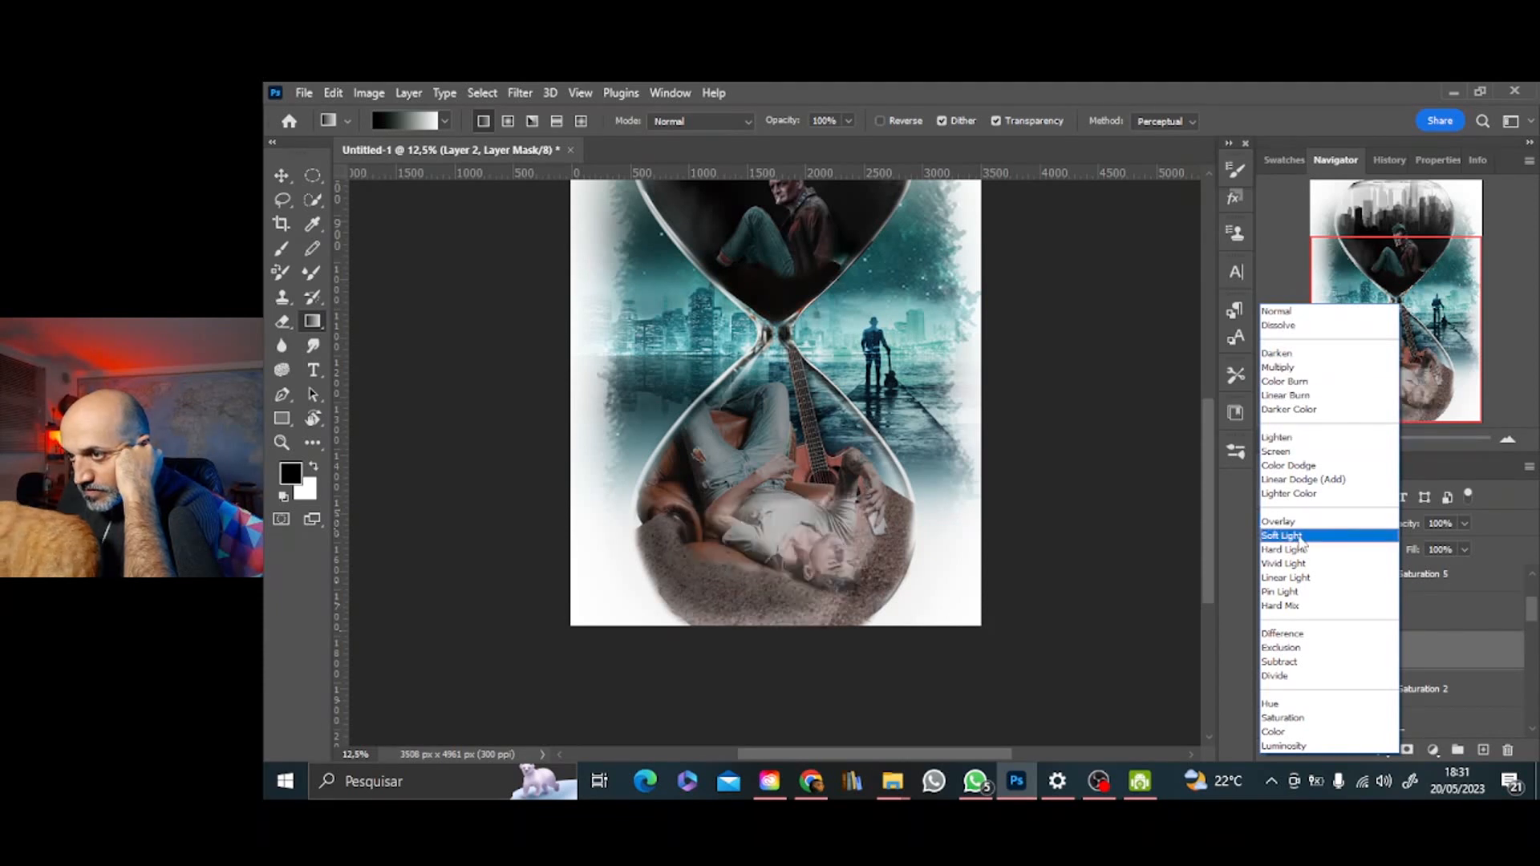
click(1293, 523)
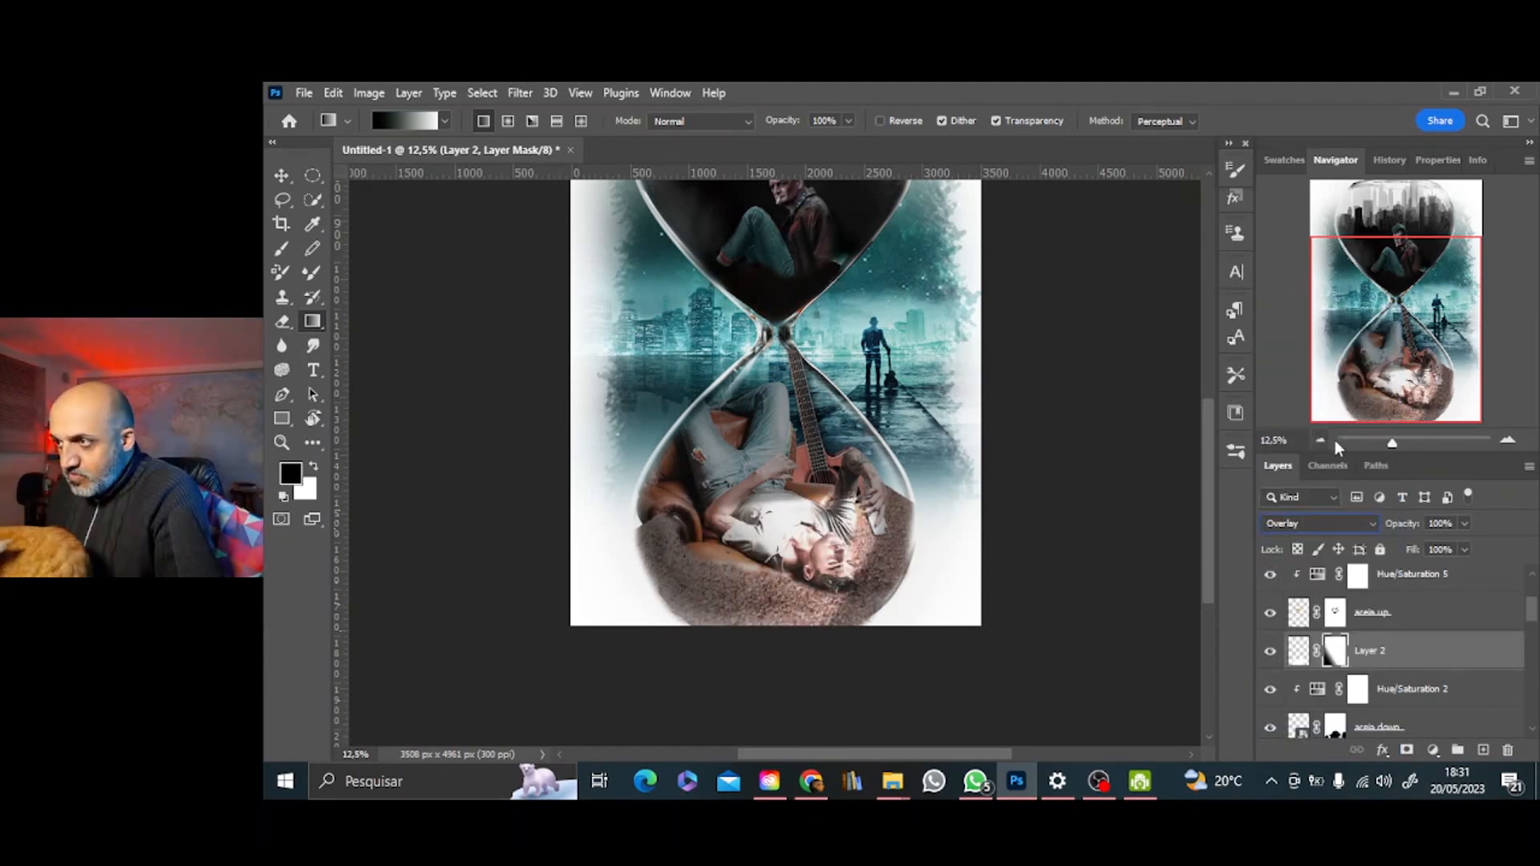
drag(1337, 442, 1462, 451)
double_click(1379, 651)
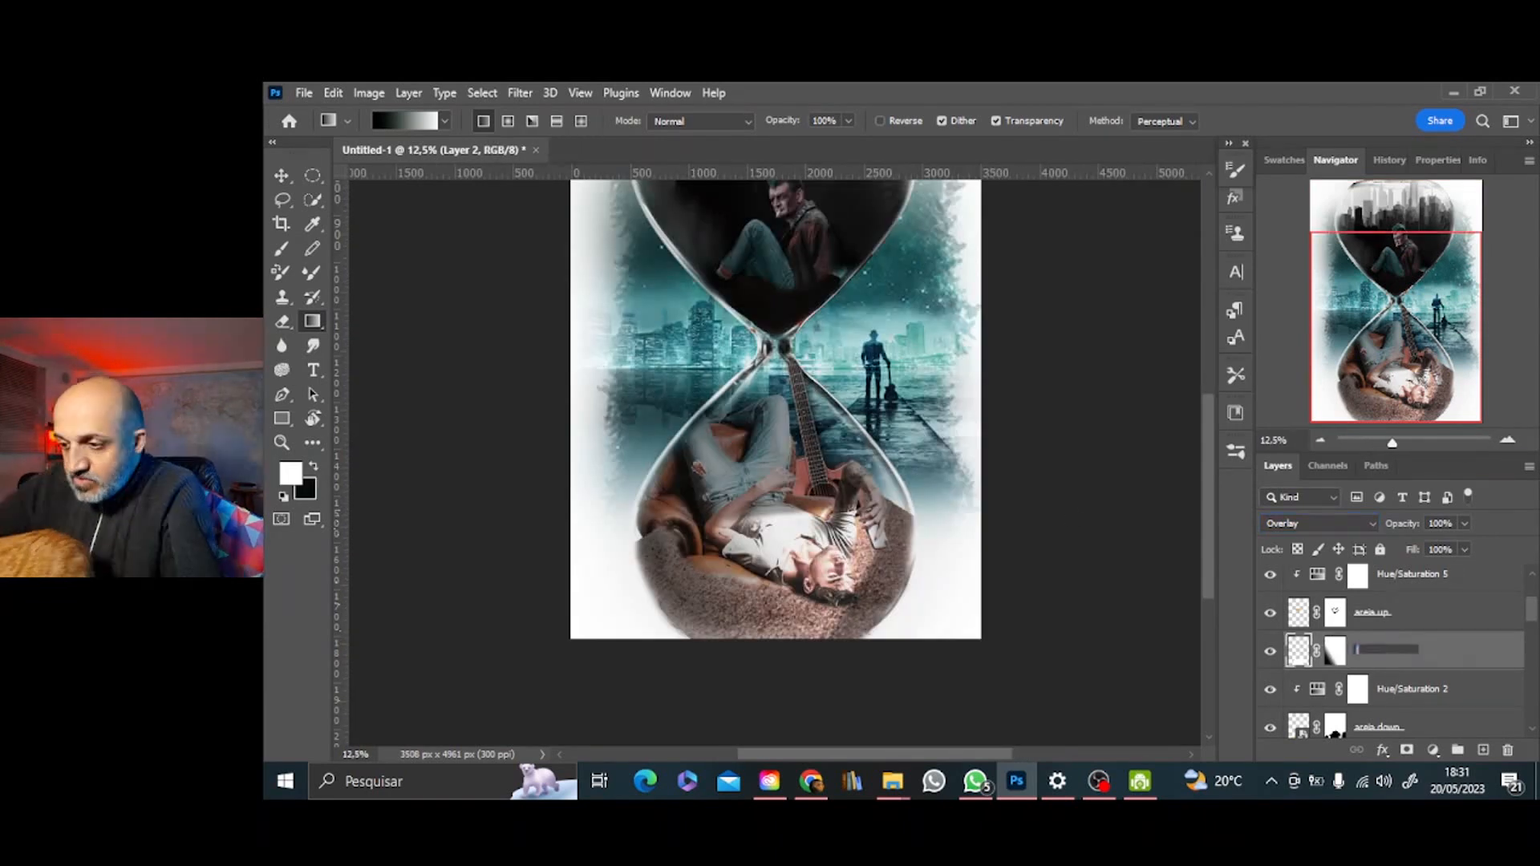
key(Return)
Create a new layer above luz branca and make it active for the Brush tool
click(1484, 750)
click(1455, 689)
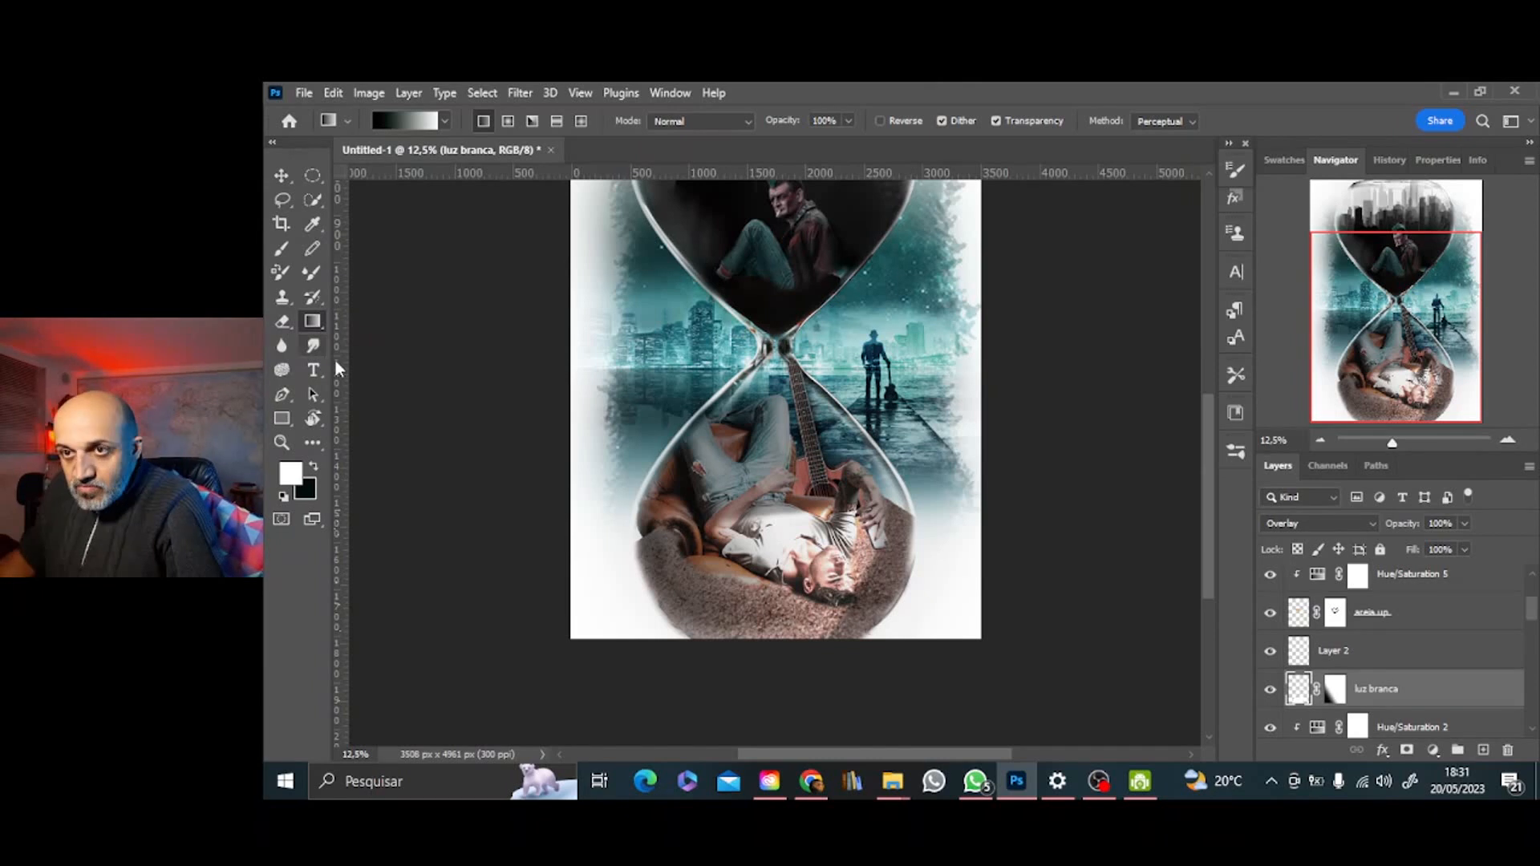
key(b)
click(1388, 651)
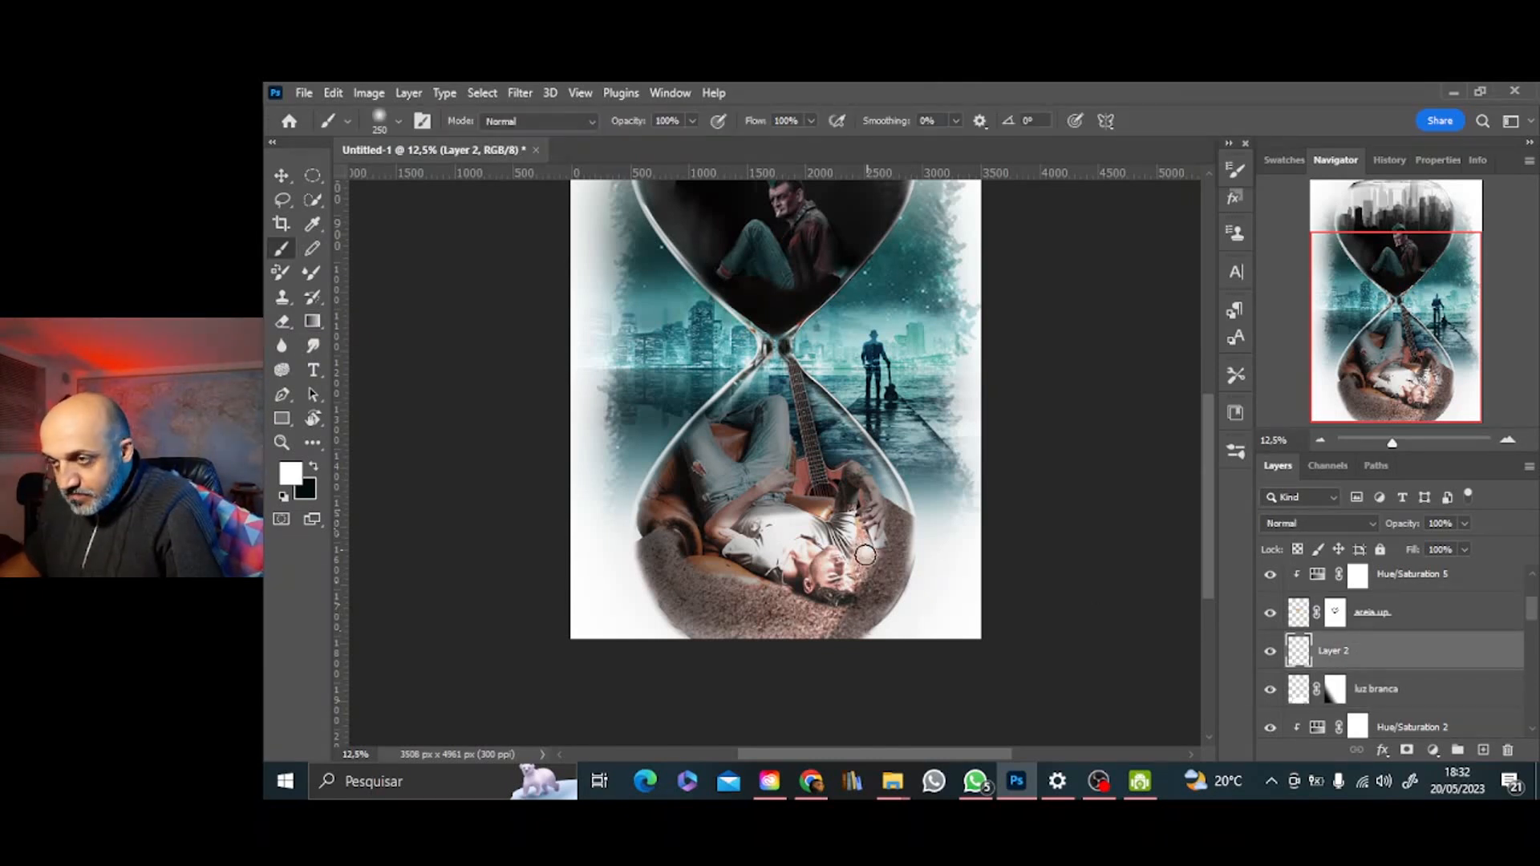
Try a turquoise stroke over the lying man, undo it, and set the foreground colour to a saturated cyan blue
click(290, 473)
click(1289, 573)
click(1244, 474)
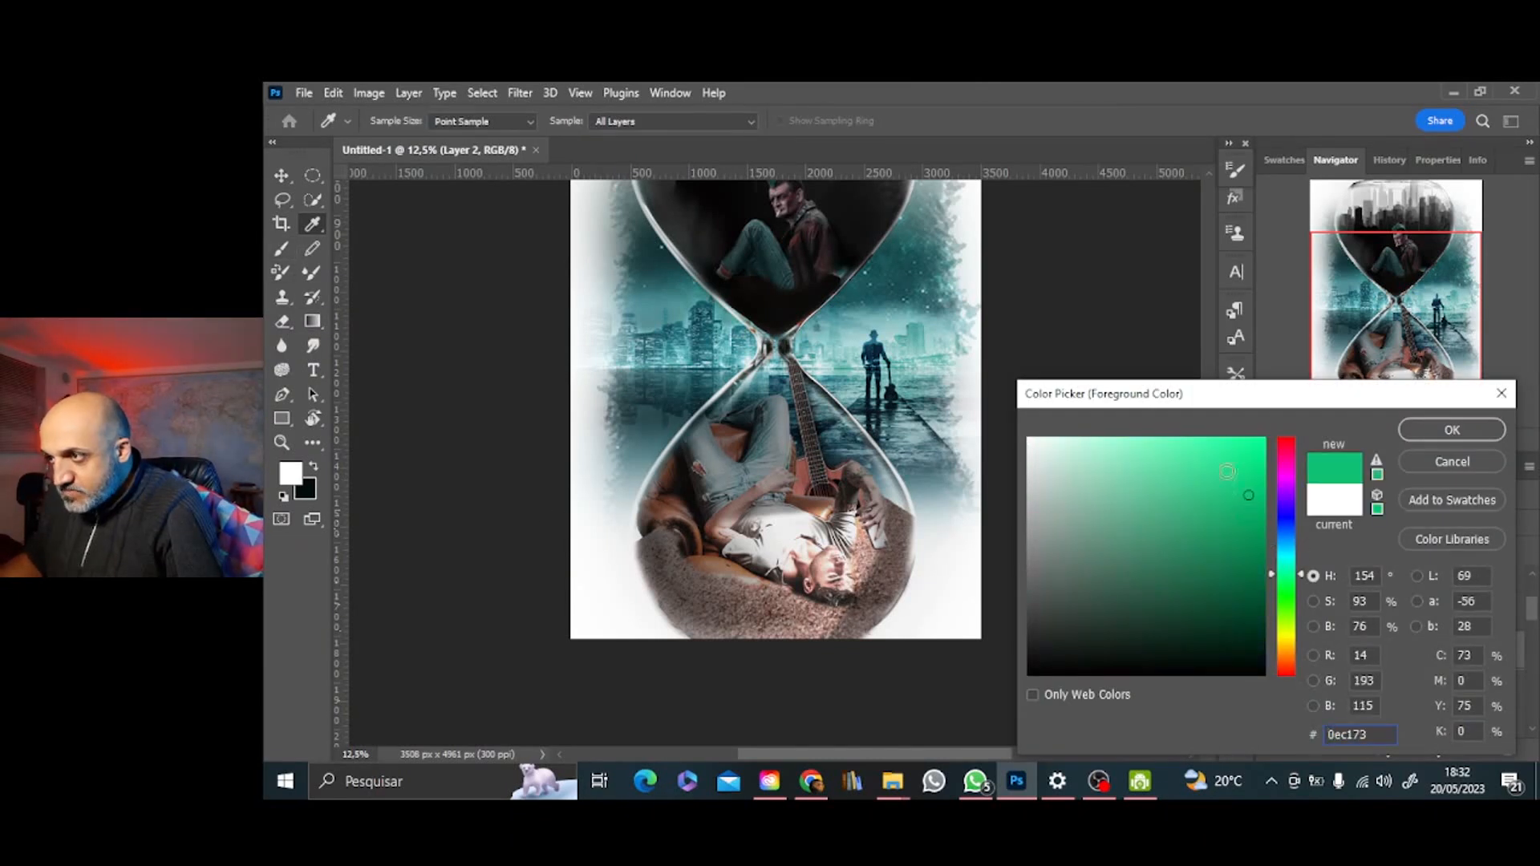
click(1286, 563)
click(1452, 430)
drag(700, 555, 852, 521)
key(ctrl+z)
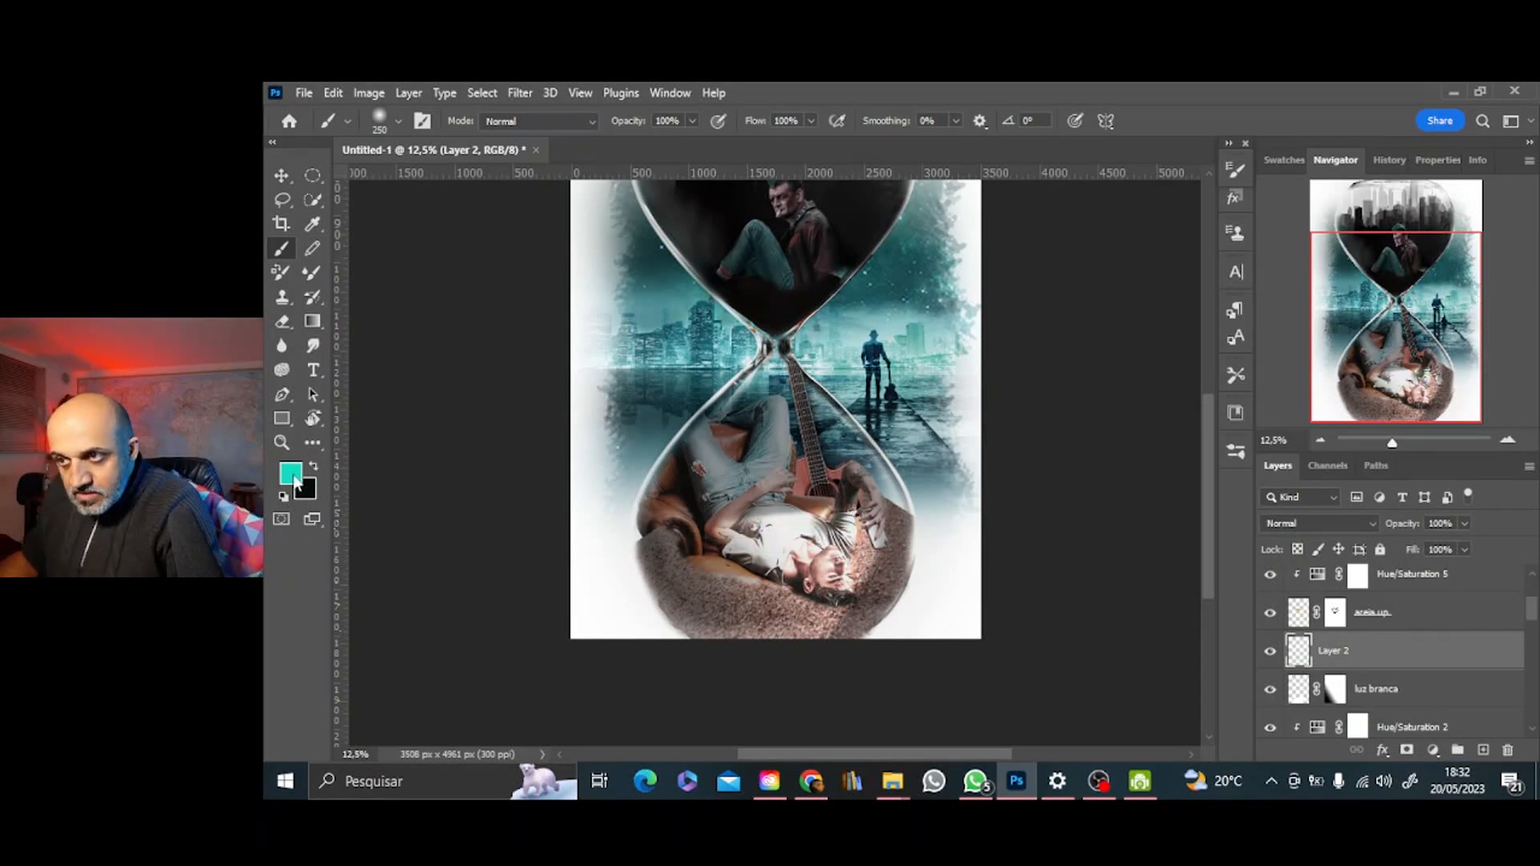
click(290, 474)
click(1287, 546)
click(1452, 430)
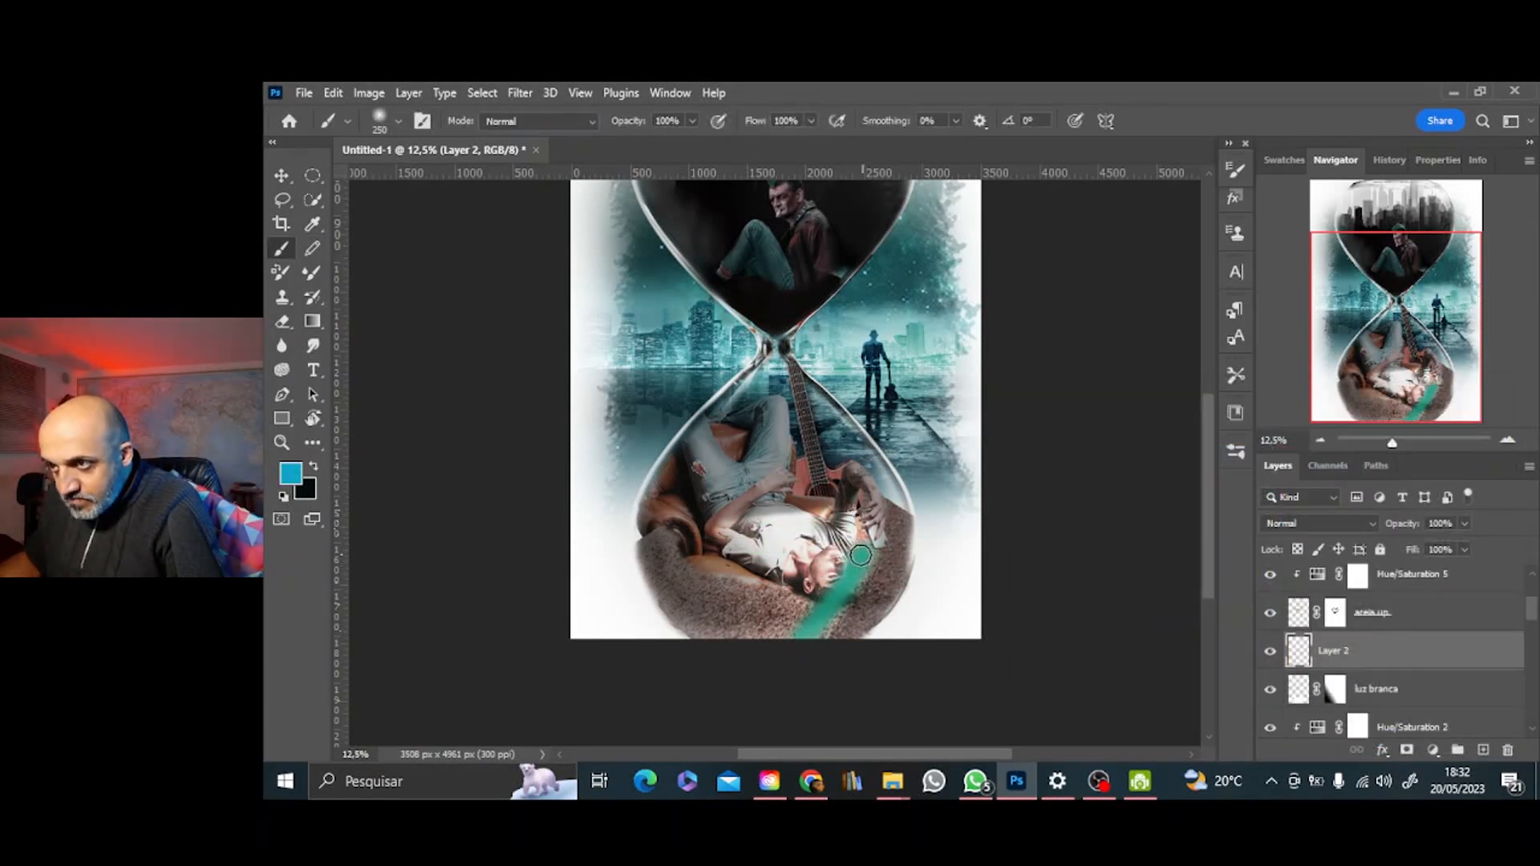
Paint the cyan blue over the lying man and surrounding sand, and fade it from the lower left with a gradient mask
mouse_move(861, 555)
mouse_down()
mouse_move(808, 525)
mouse_move(651, 573)
mouse_move(799, 598)
mouse_move(760, 597)
mouse_move(708, 629)
mouse_up()
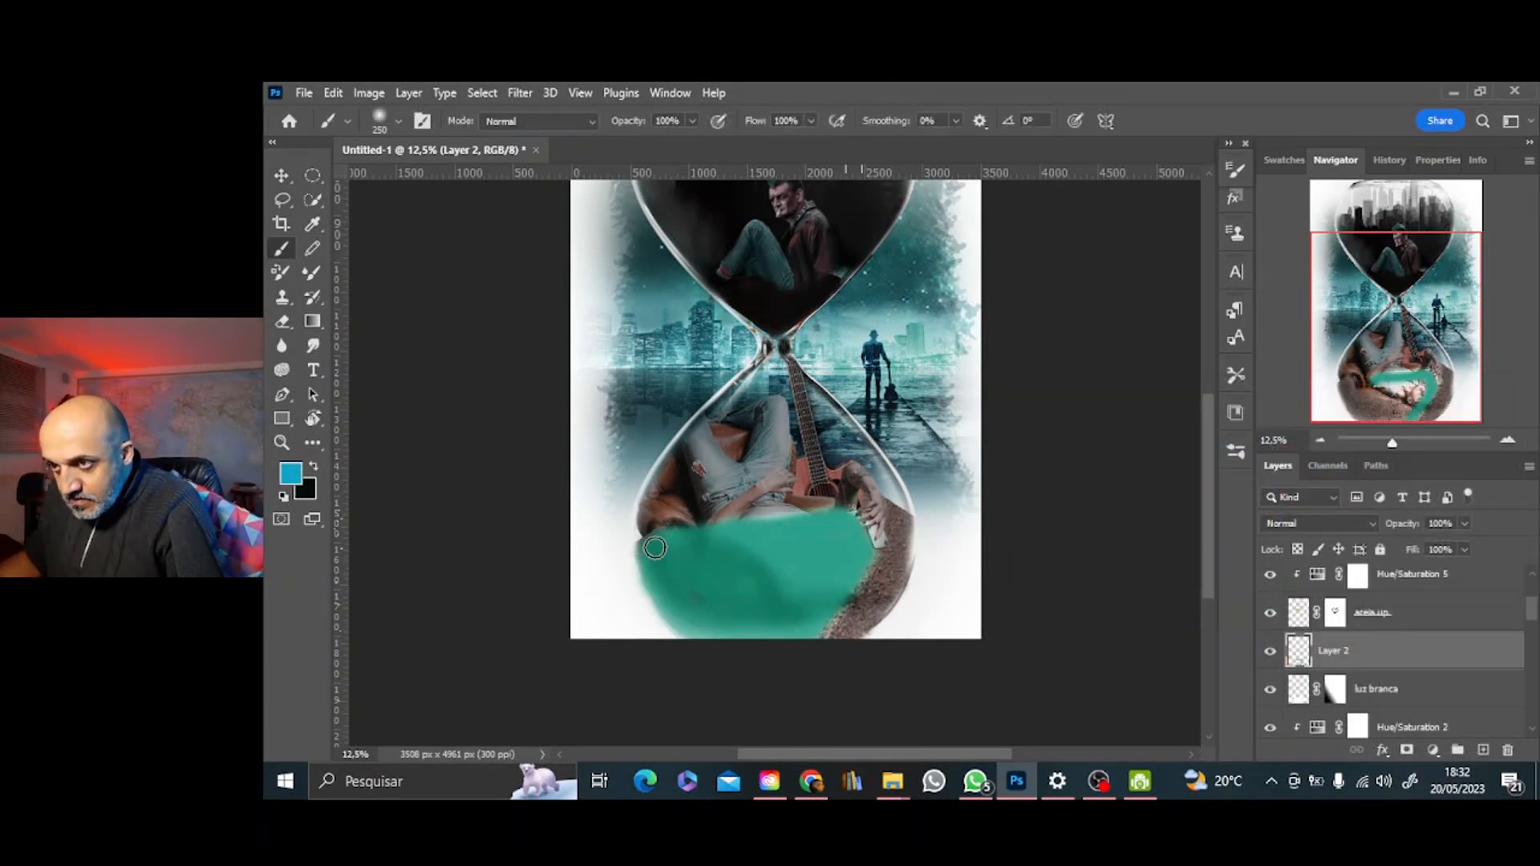
mouse_move(654, 548)
mouse_down()
mouse_move(754, 564)
mouse_move(847, 534)
mouse_up()
click(1407, 752)
click(314, 322)
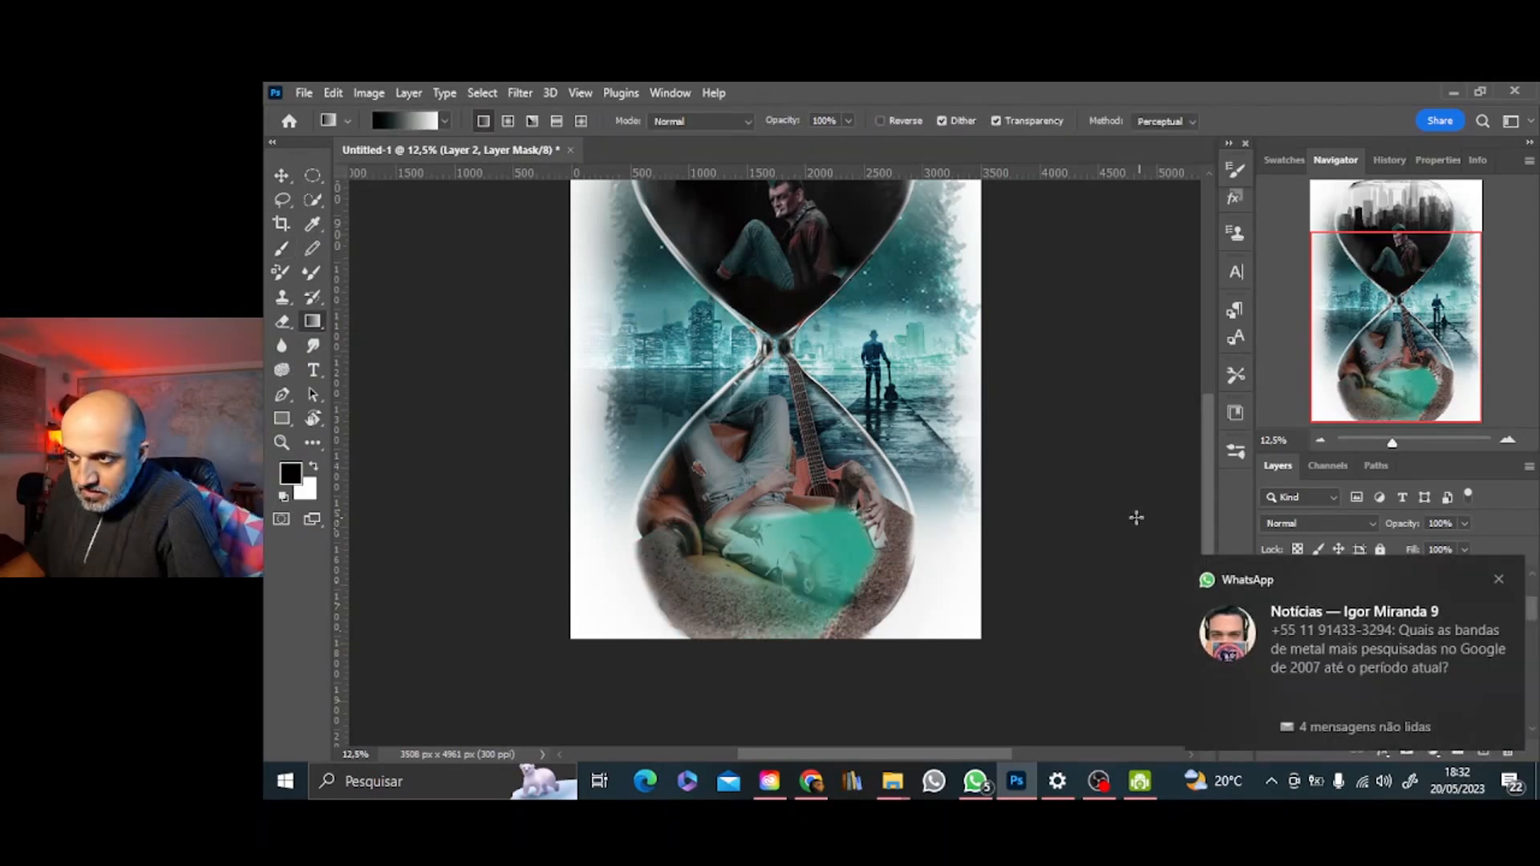
Set Layer 2's blend mode to Color with 63% opacity and 48% fill
click(1320, 523)
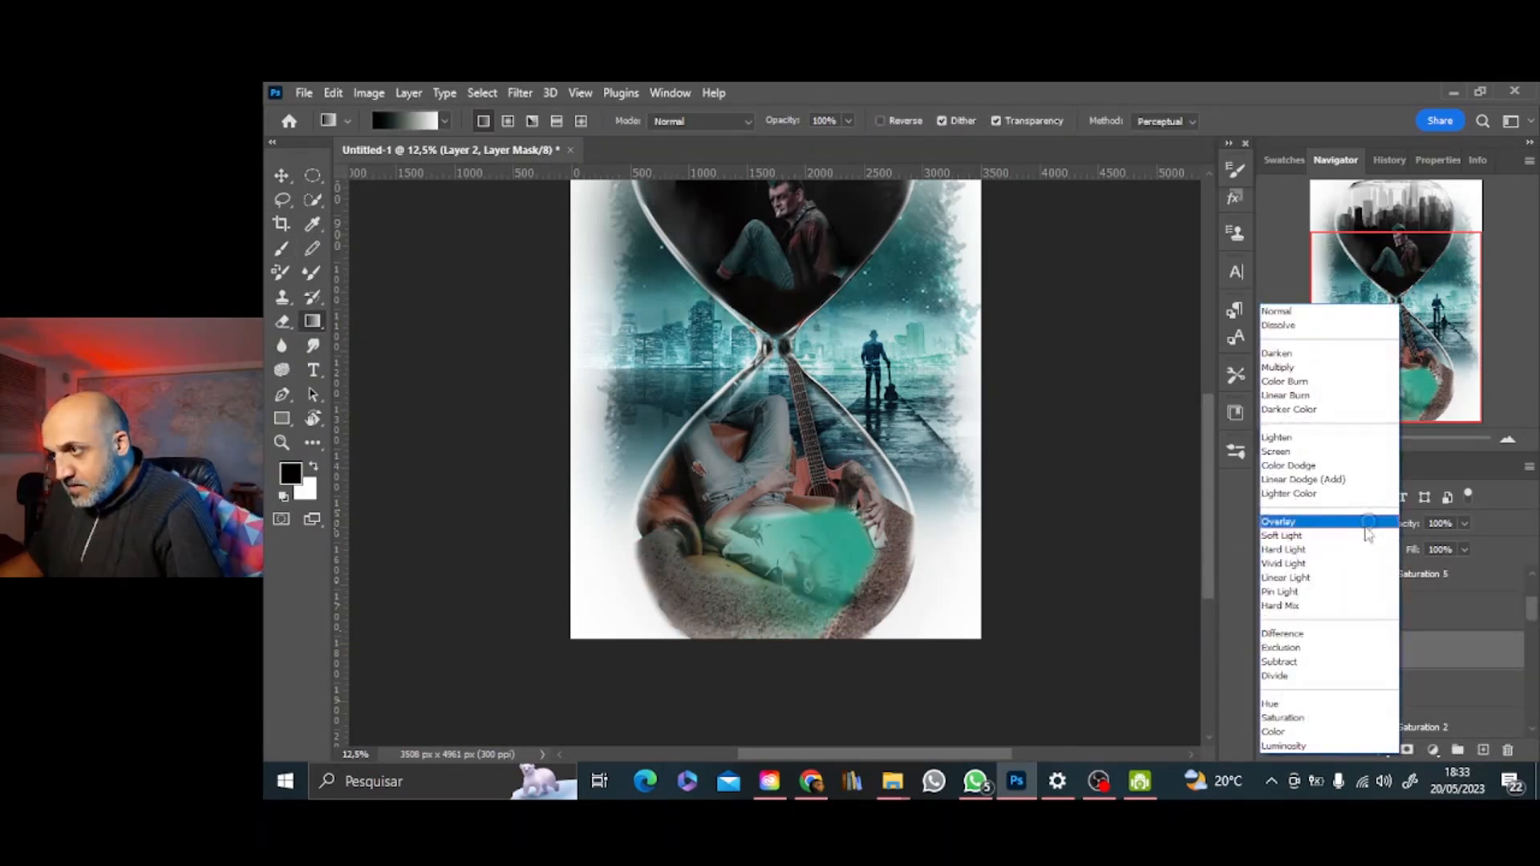
click(1308, 731)
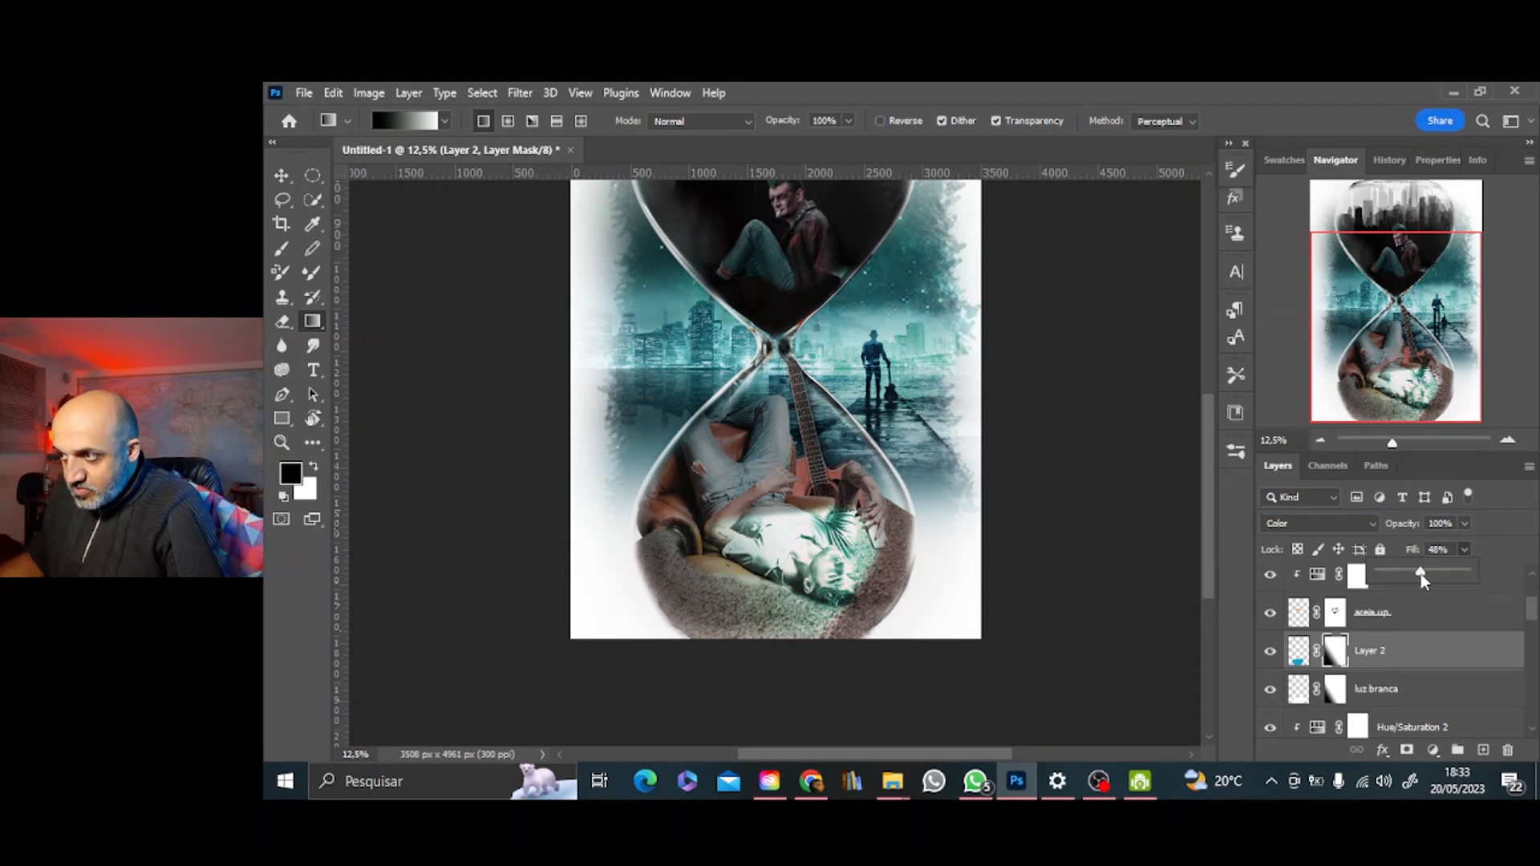
drag(1441, 552, 1432, 550)
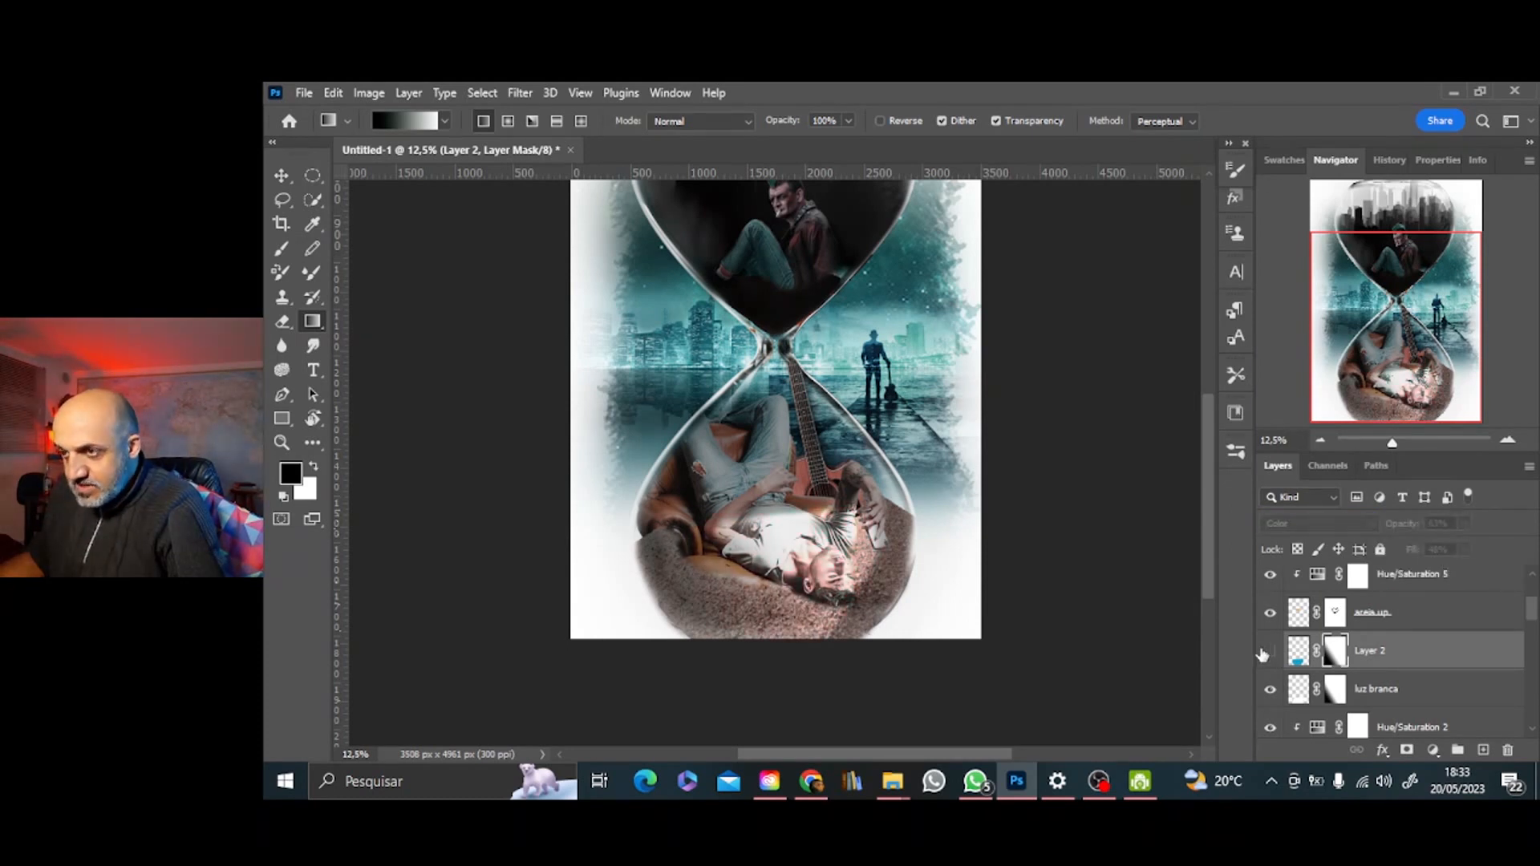
Touch up Layer 2's mask around the lying man with a 125 px black brush at 100% opacity
key(ctrl+minus)
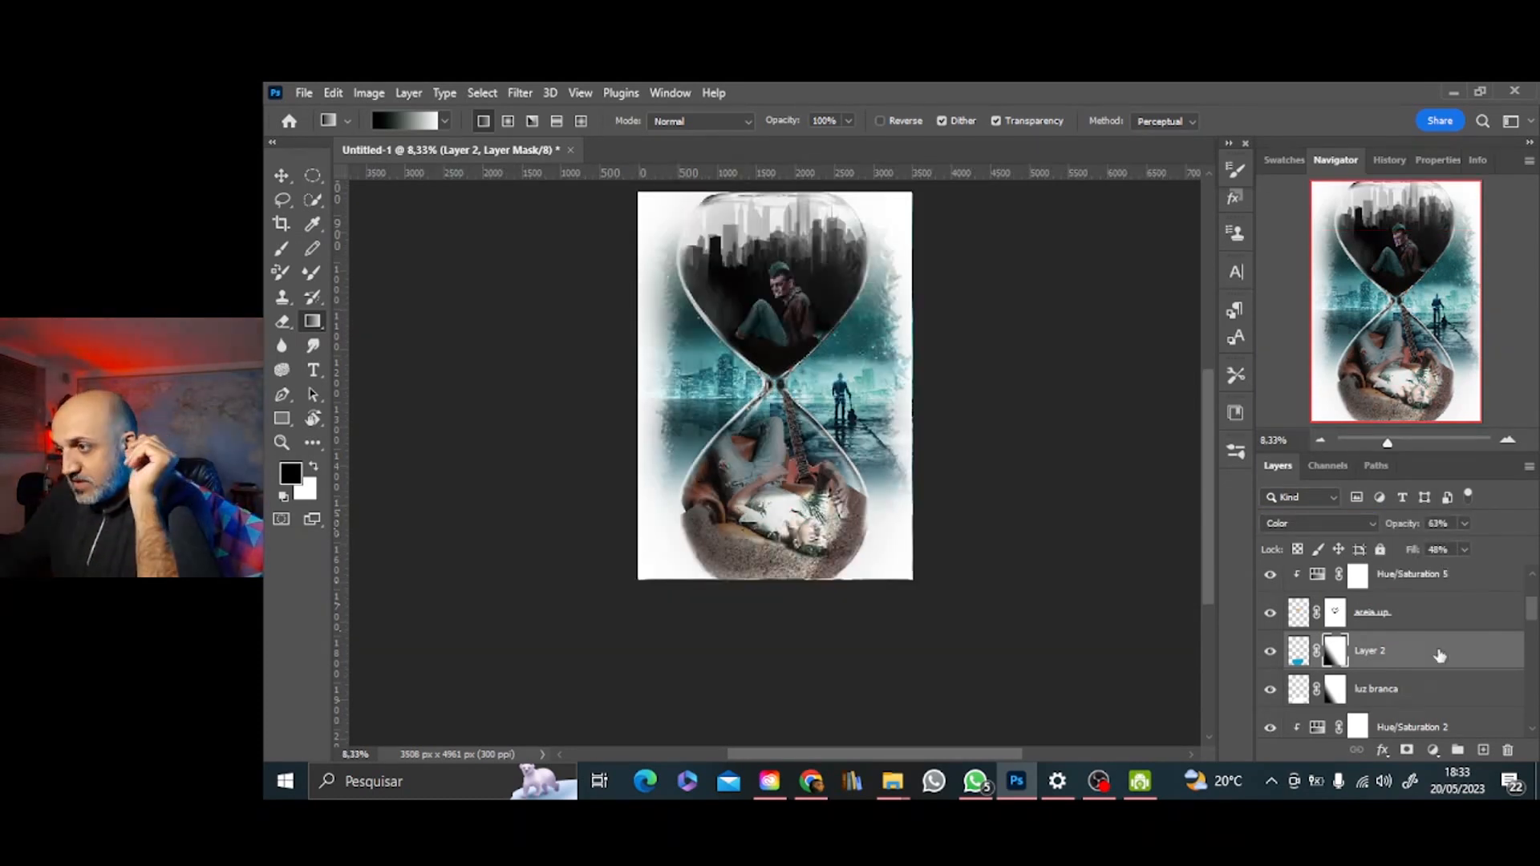
key(ctrl+plus)
key(ctrl+plus)
key(ctrl+plus)
click(1432, 371)
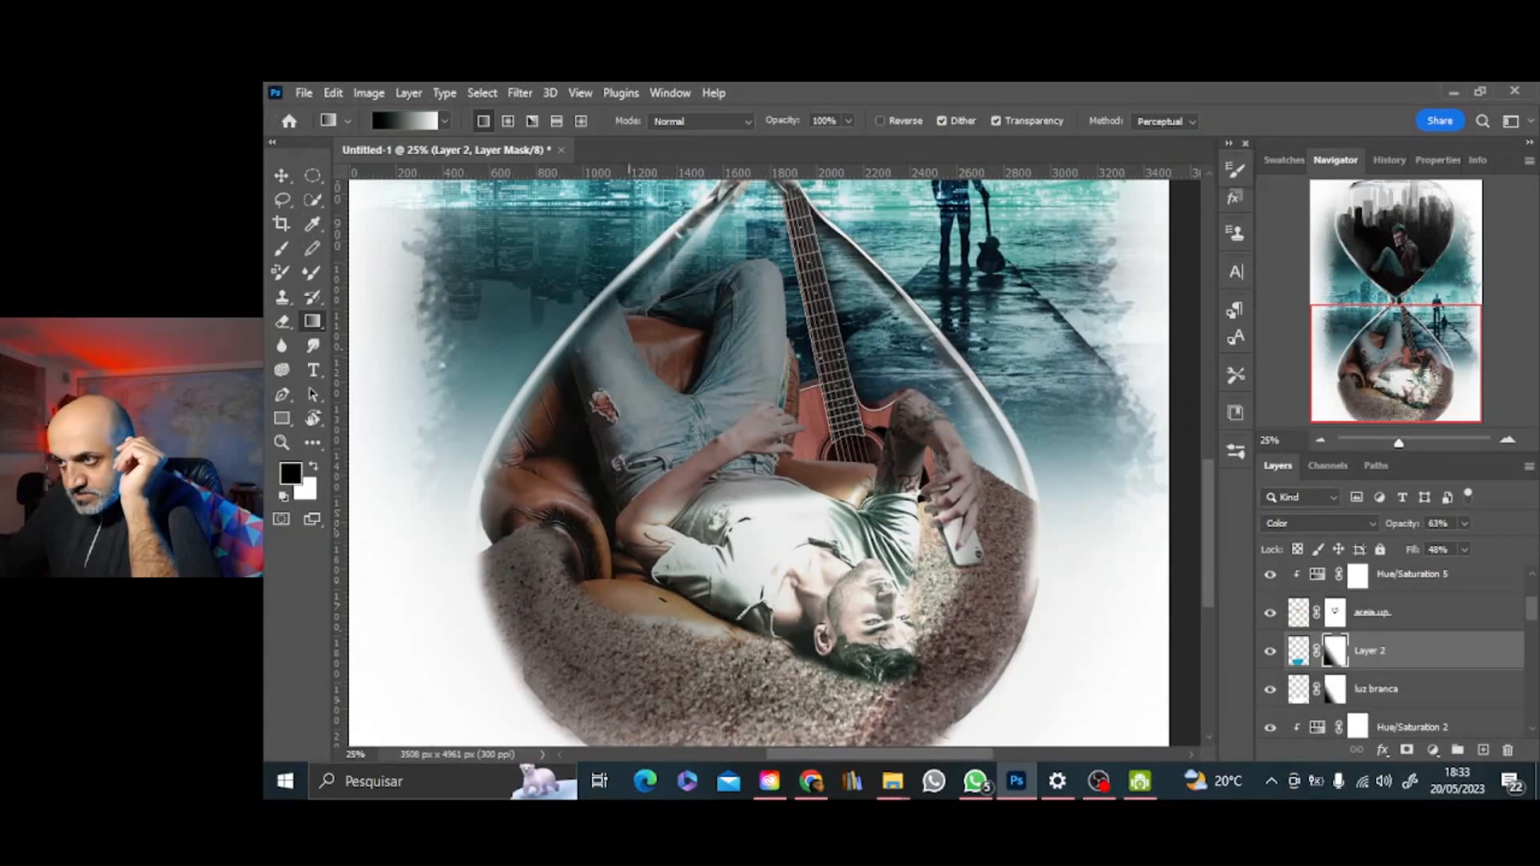
key(b)
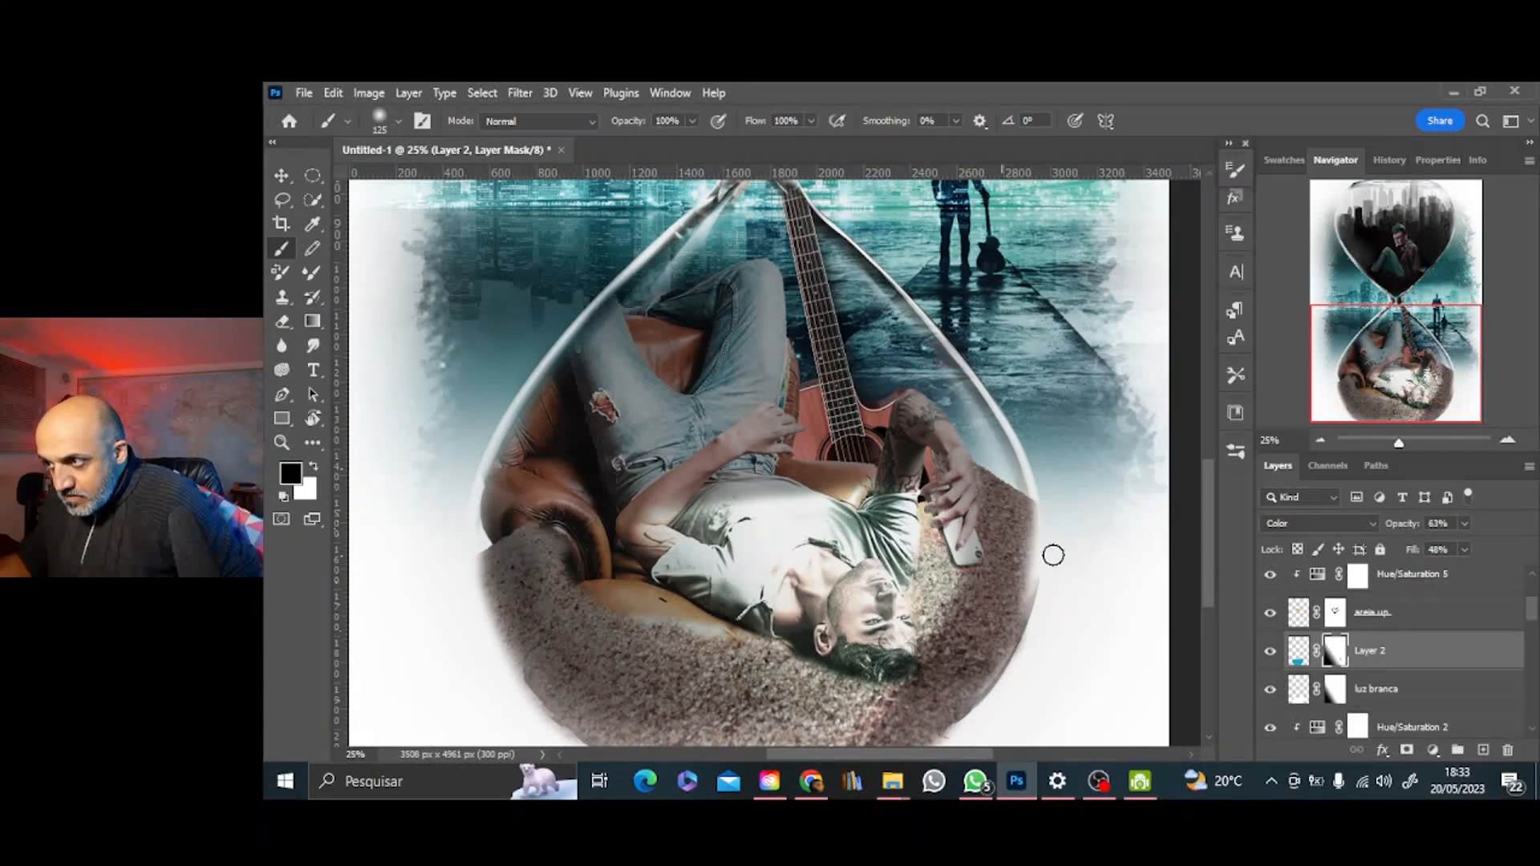
click(1321, 441)
double_click(1320, 440)
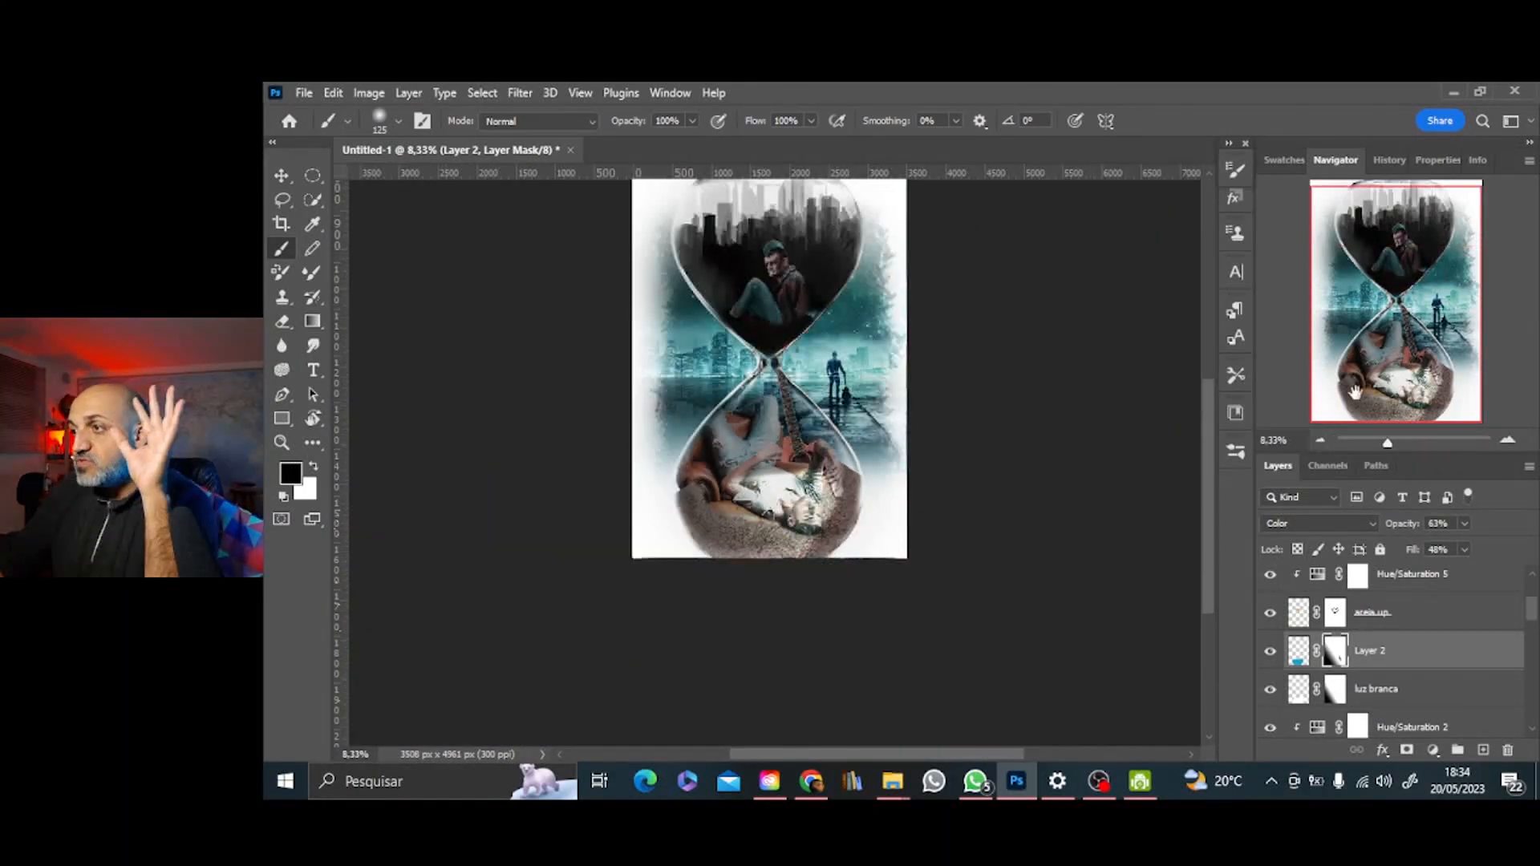
Paint black shading around the hourglass's neck on the preto layer with a 125 px brush
mouse_move(1398, 375)
mouse_down()
mouse_move(1425, 300)
mouse_move(1397, 355)
mouse_up()
double_click(1509, 441)
click(1321, 440)
click(1322, 441)
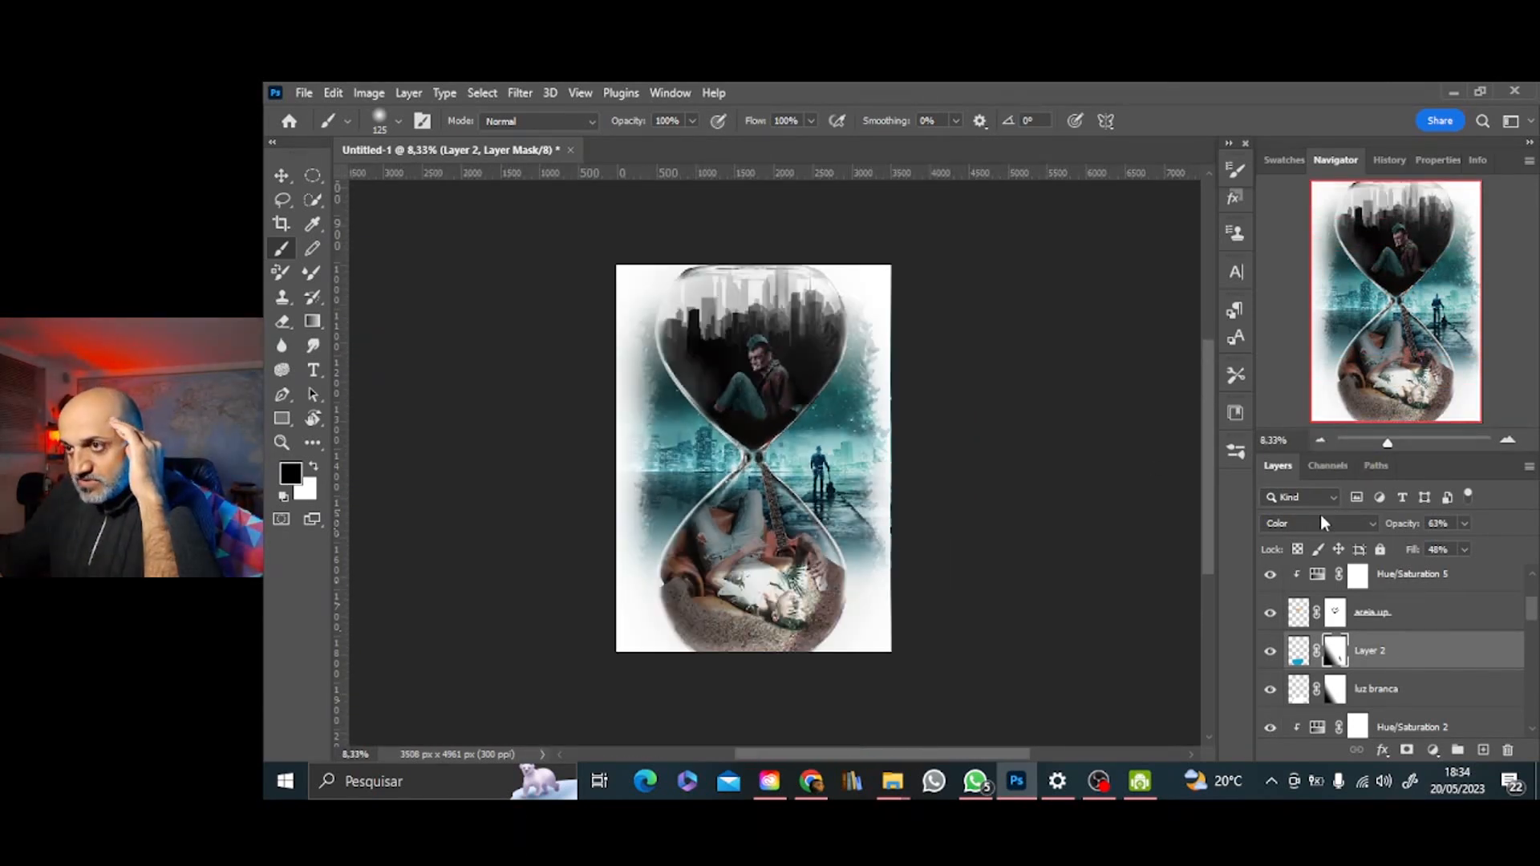
drag(1534, 594, 1533, 571)
click(1400, 584)
drag(1388, 442, 1406, 442)
mouse_move(836, 425)
mouse_down()
mouse_move(787, 501)
mouse_move(737, 386)
mouse_move(712, 376)
mouse_move(754, 623)
mouse_up()
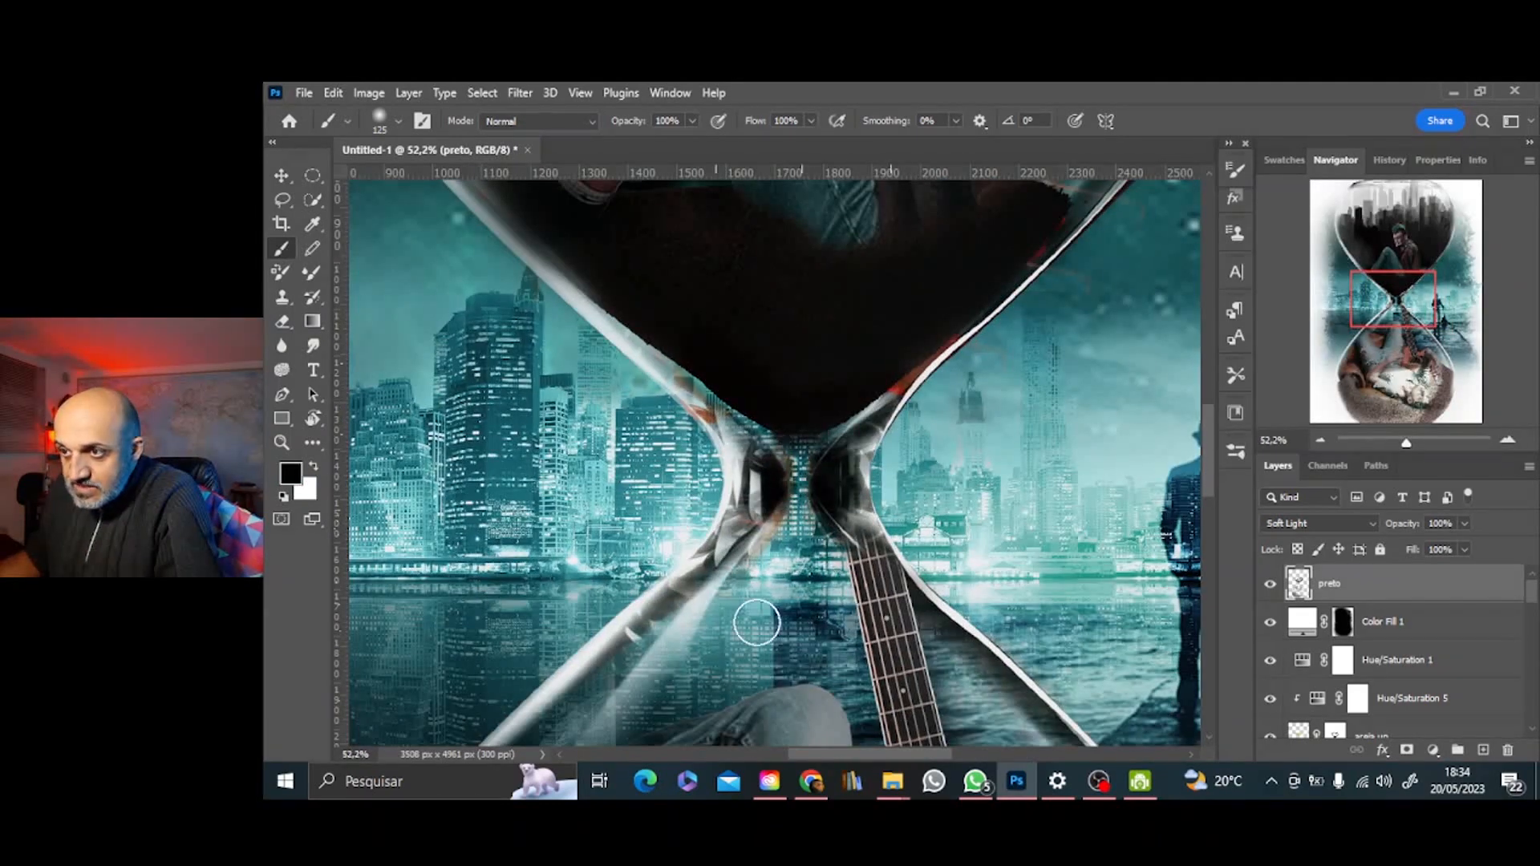
Darken the upper part of the lower bulb, over the man's legs and guitar, with large black brushes of 400 to 900 px
scroll(753, 570, down, 6)
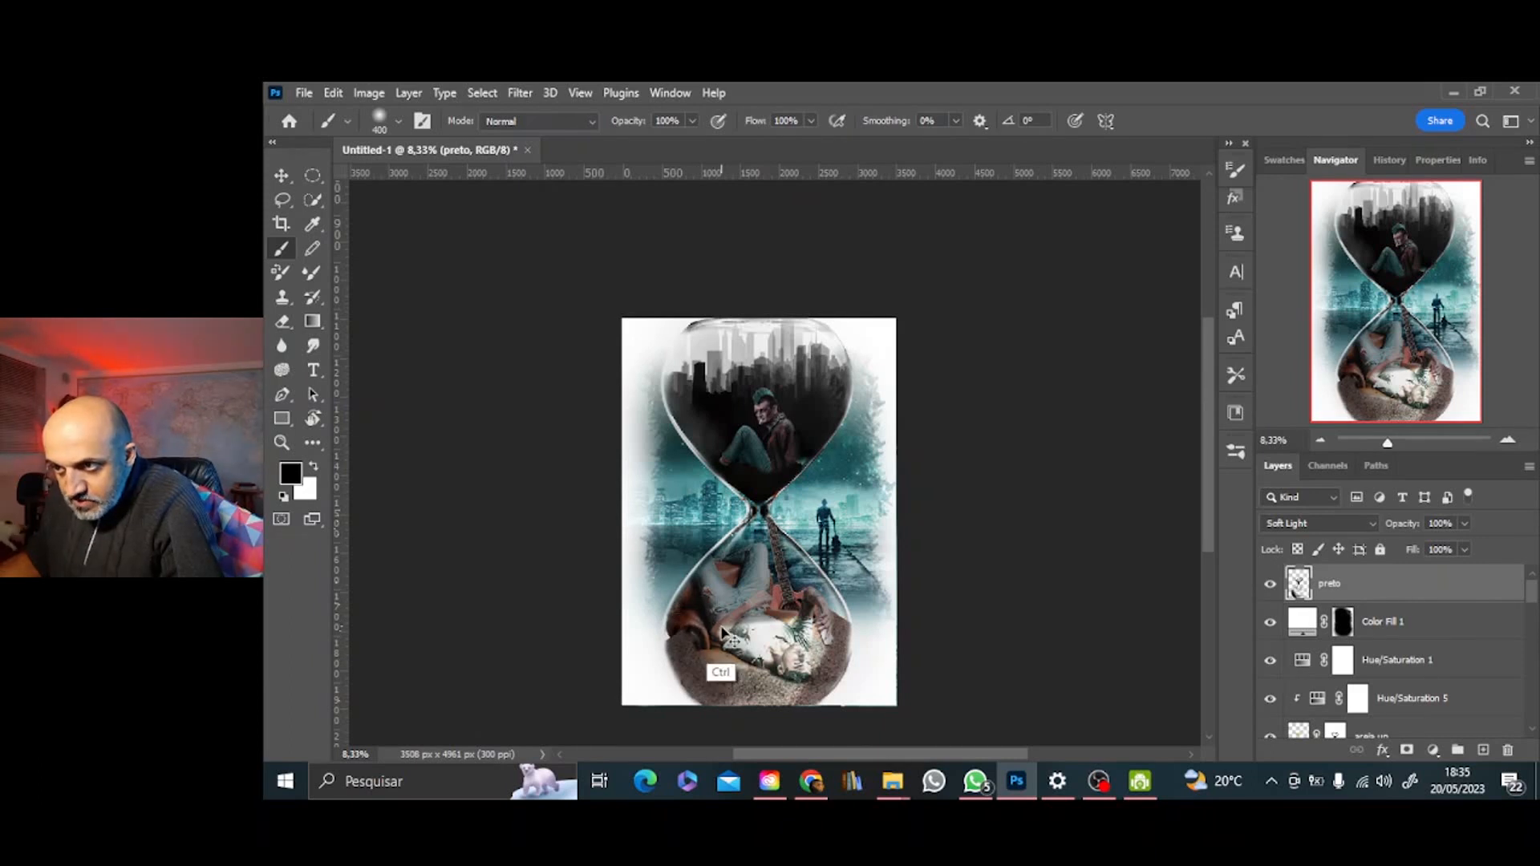
mouse_move(702, 588)
mouse_down()
mouse_move(721, 560)
mouse_move(768, 550)
mouse_move(773, 592)
mouse_move(760, 543)
mouse_move(823, 523)
mouse_move(855, 564)
mouse_up()
key(bracketright)
key(bracketright)
key(bracketright)
key(bracketright)
key(bracketright)
scroll(830, 683, up, 2)
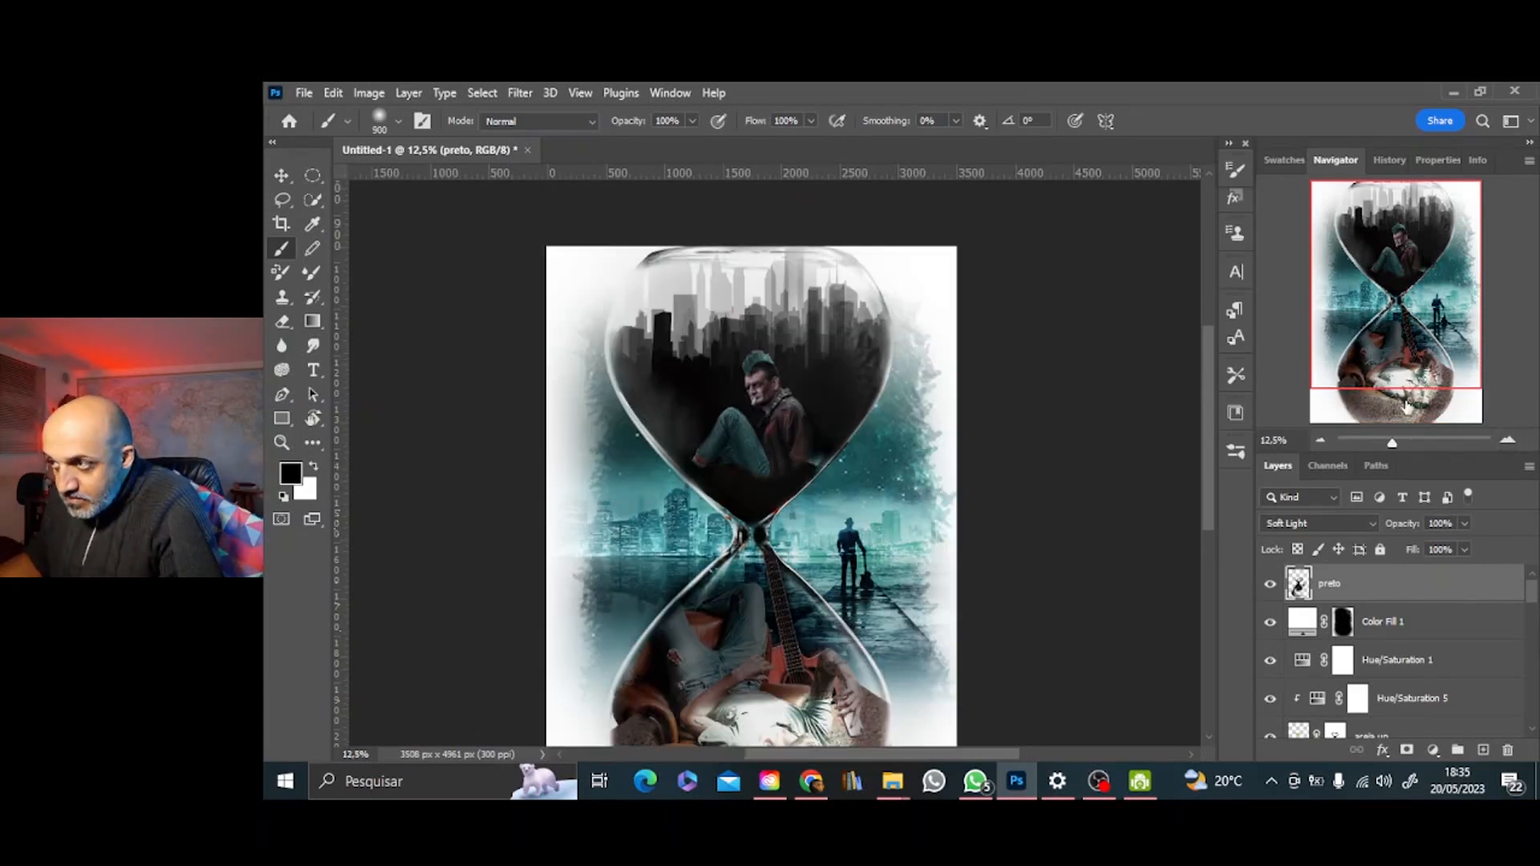
key(bracketright)
key(bracketright)
mouse_move(859, 695)
mouse_down()
mouse_move(817, 526)
mouse_move(780, 465)
mouse_up()
click(1321, 440)
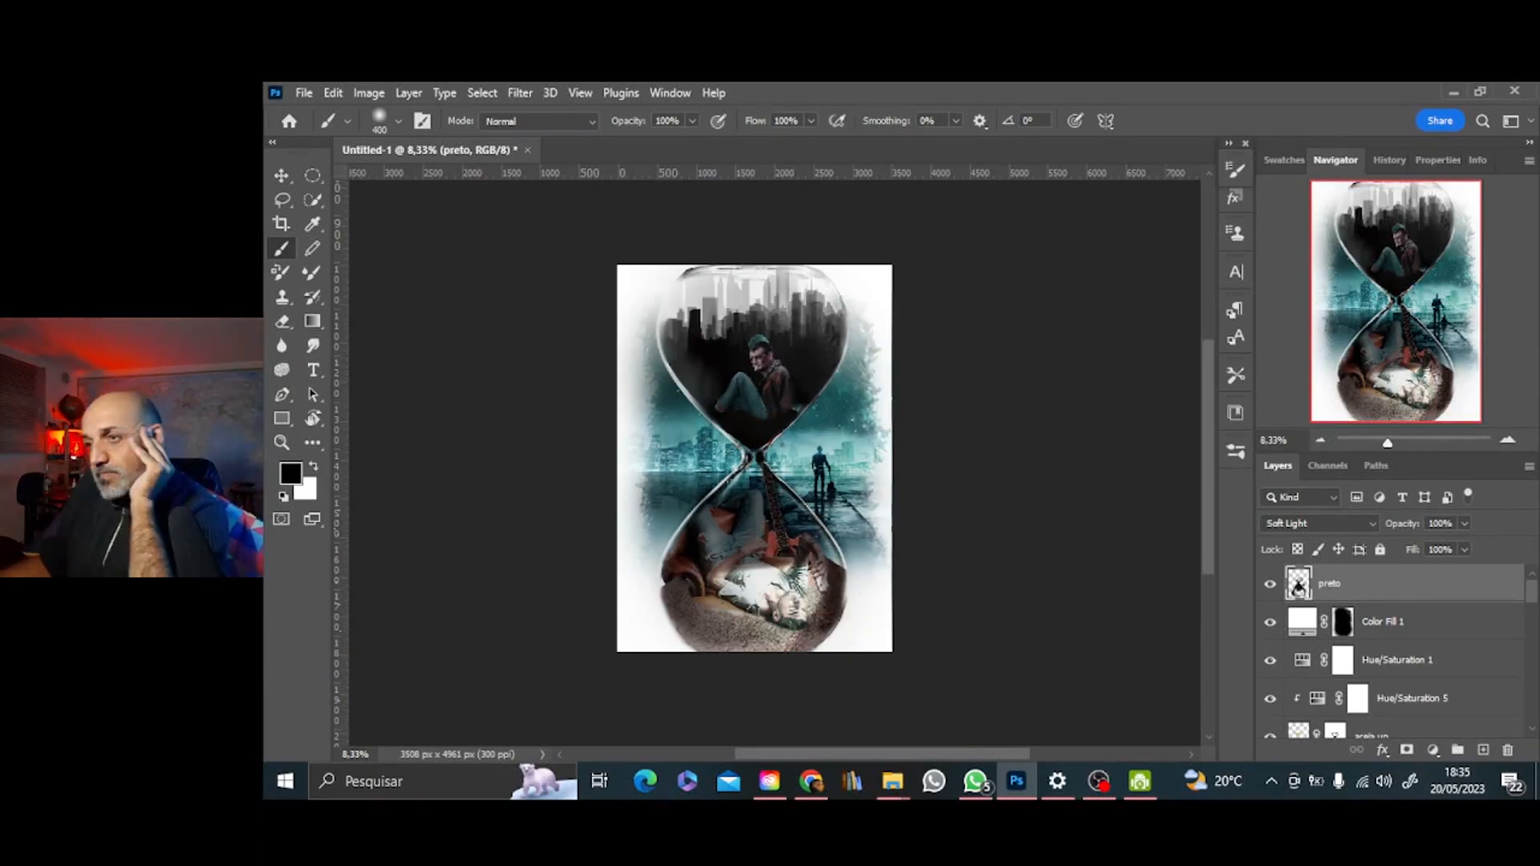
Shade the sofa beside the lying man's arm and sleeve on the preto layer with a 90 px black brush
scroll(750, 553, up, 5)
key(bracketleft)
key(bracketleft)
key(bracketleft)
key(bracketleft)
key(bracketleft)
key(bracketleft)
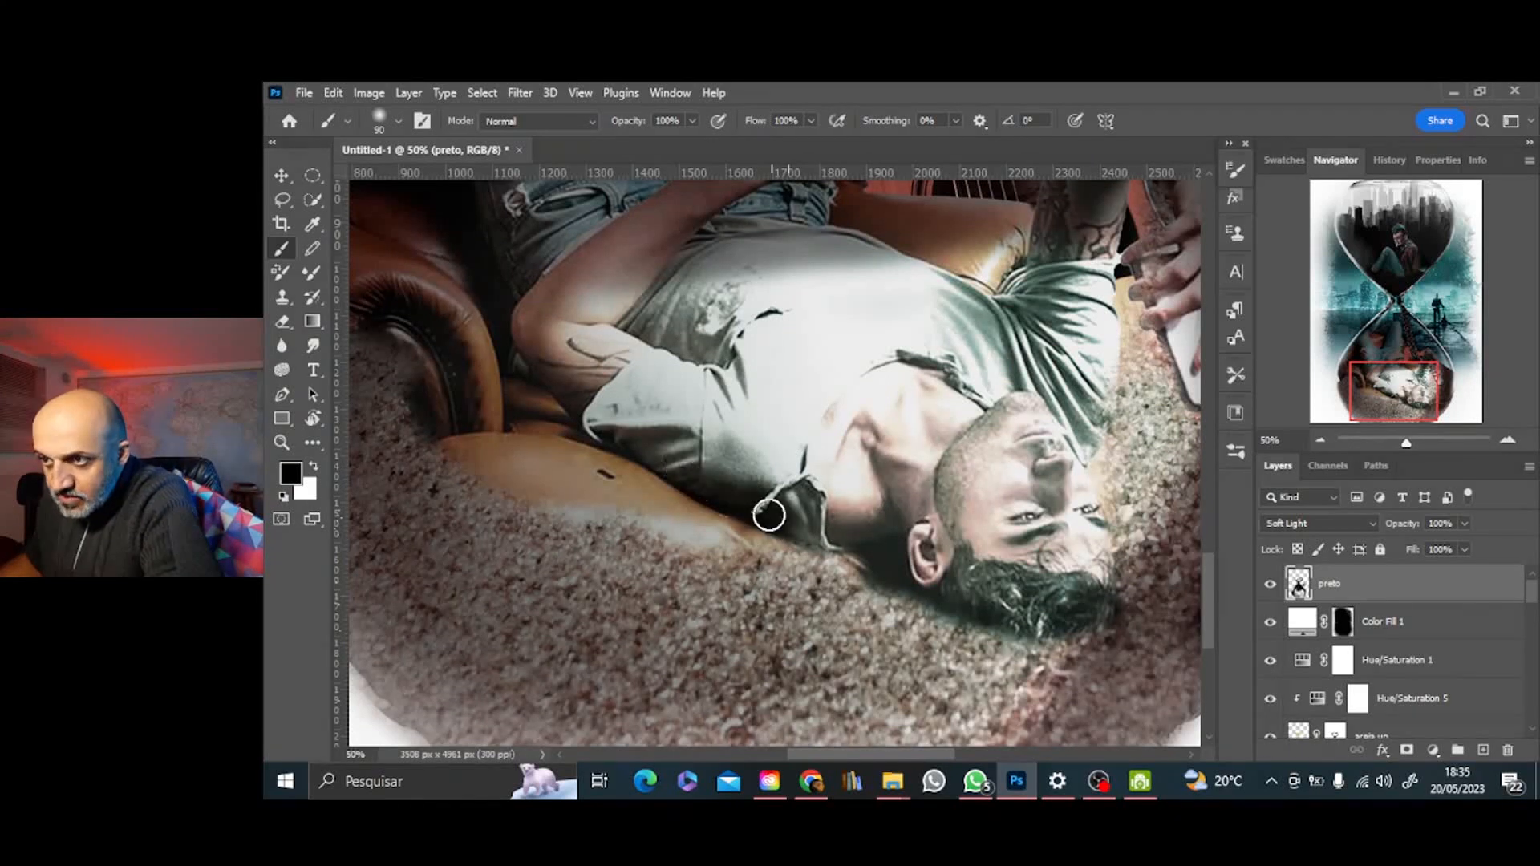
drag(593, 437, 494, 243)
Try shading the lying man's T-shirt on the preto layer with an 80 px black brush
key(bracketleft)
key(bracketleft)
key(bracketleft)
mouse_move(614, 337)
mouse_down()
mouse_move(711, 289)
mouse_move(748, 438)
mouse_up()
key(ctrl+z)
Shade the lower bulb's right rim and the area around the man's phone with a 125 px black brush at 48% opacity and 47% flow
key(4)
key(8)
key(shift+4)
key(shift+7)
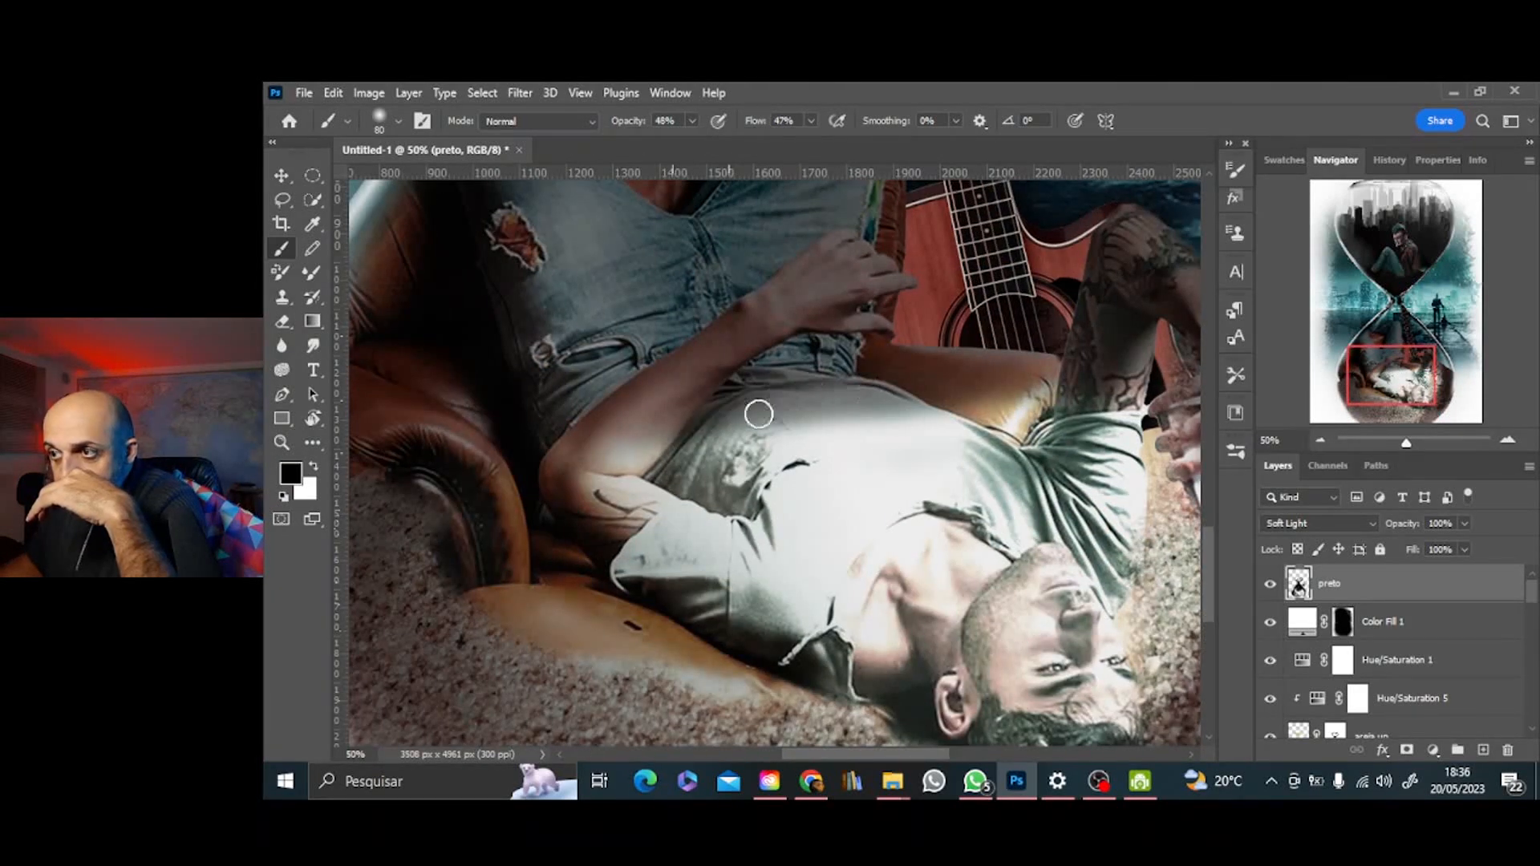
scroll(647, 406, up, 5)
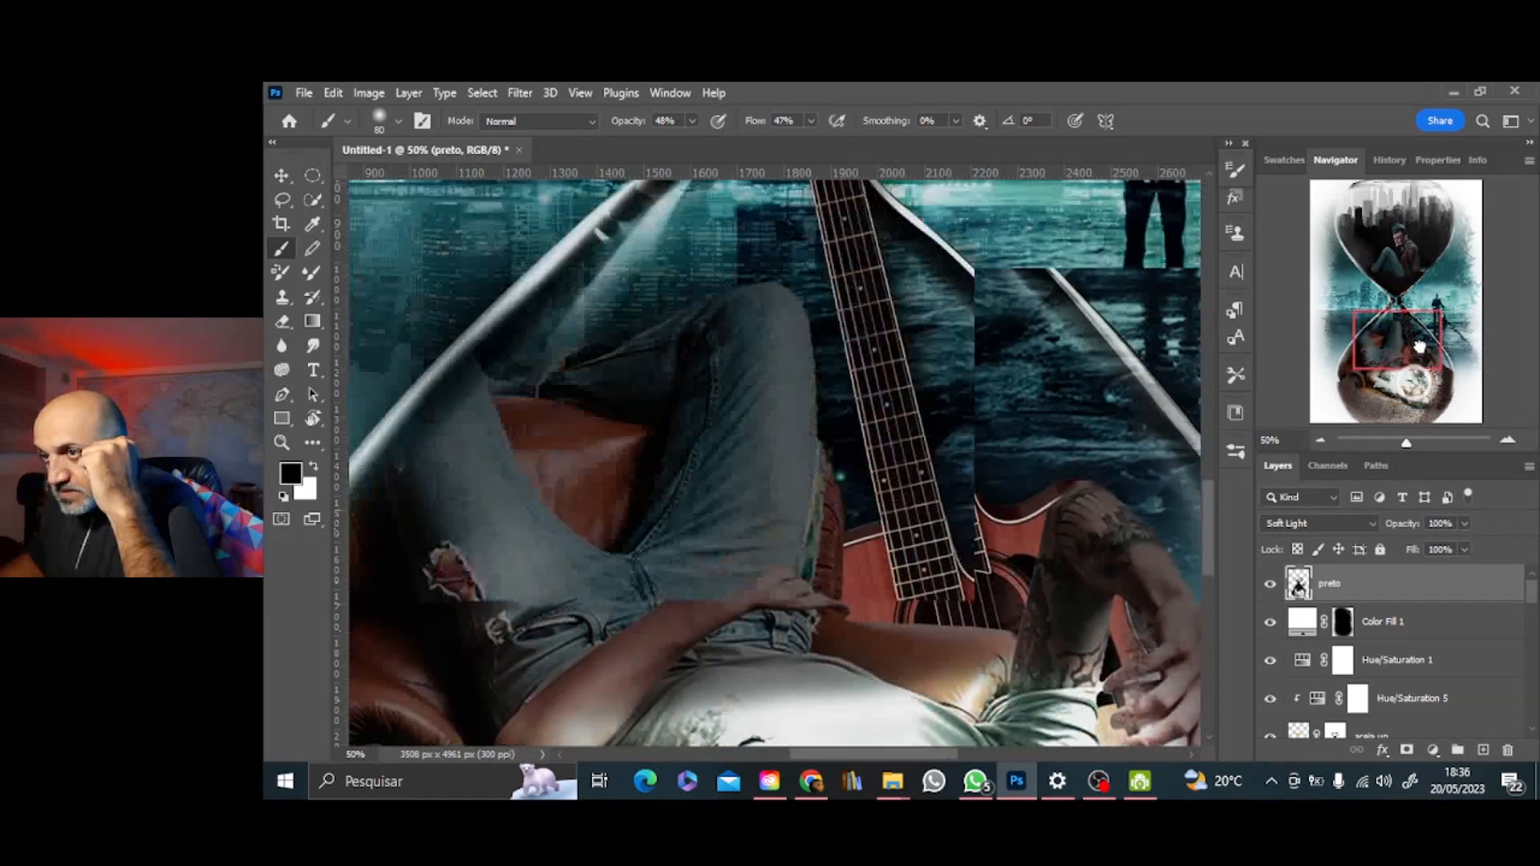
key(bracketright)
key(bracketright)
key(bracketright)
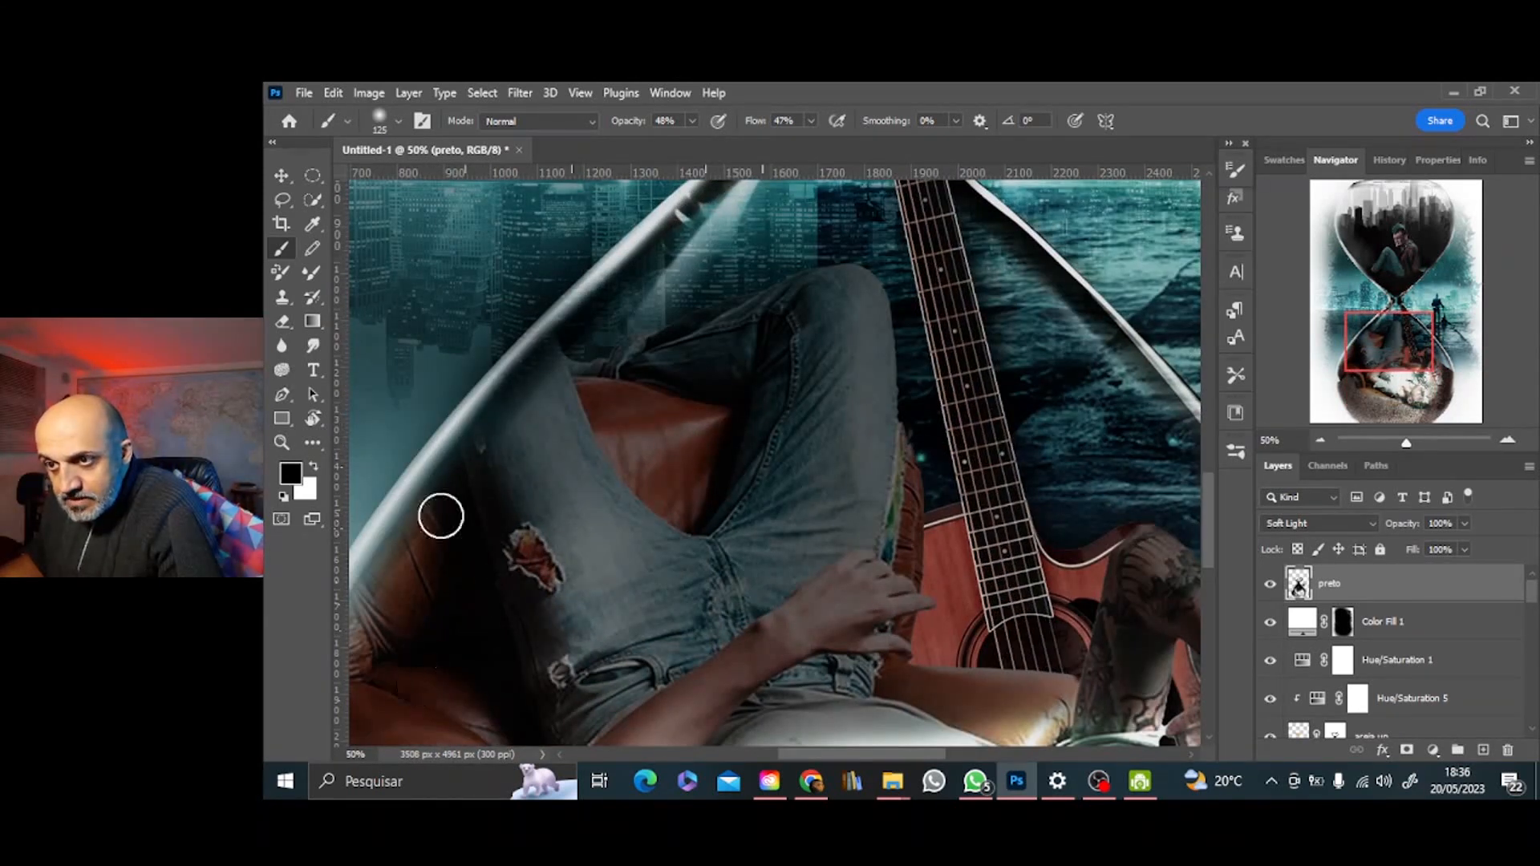
mouse_move(1390, 342)
mouse_down()
mouse_move(1377, 367)
mouse_move(1394, 393)
mouse_up()
key(ctrl+minus)
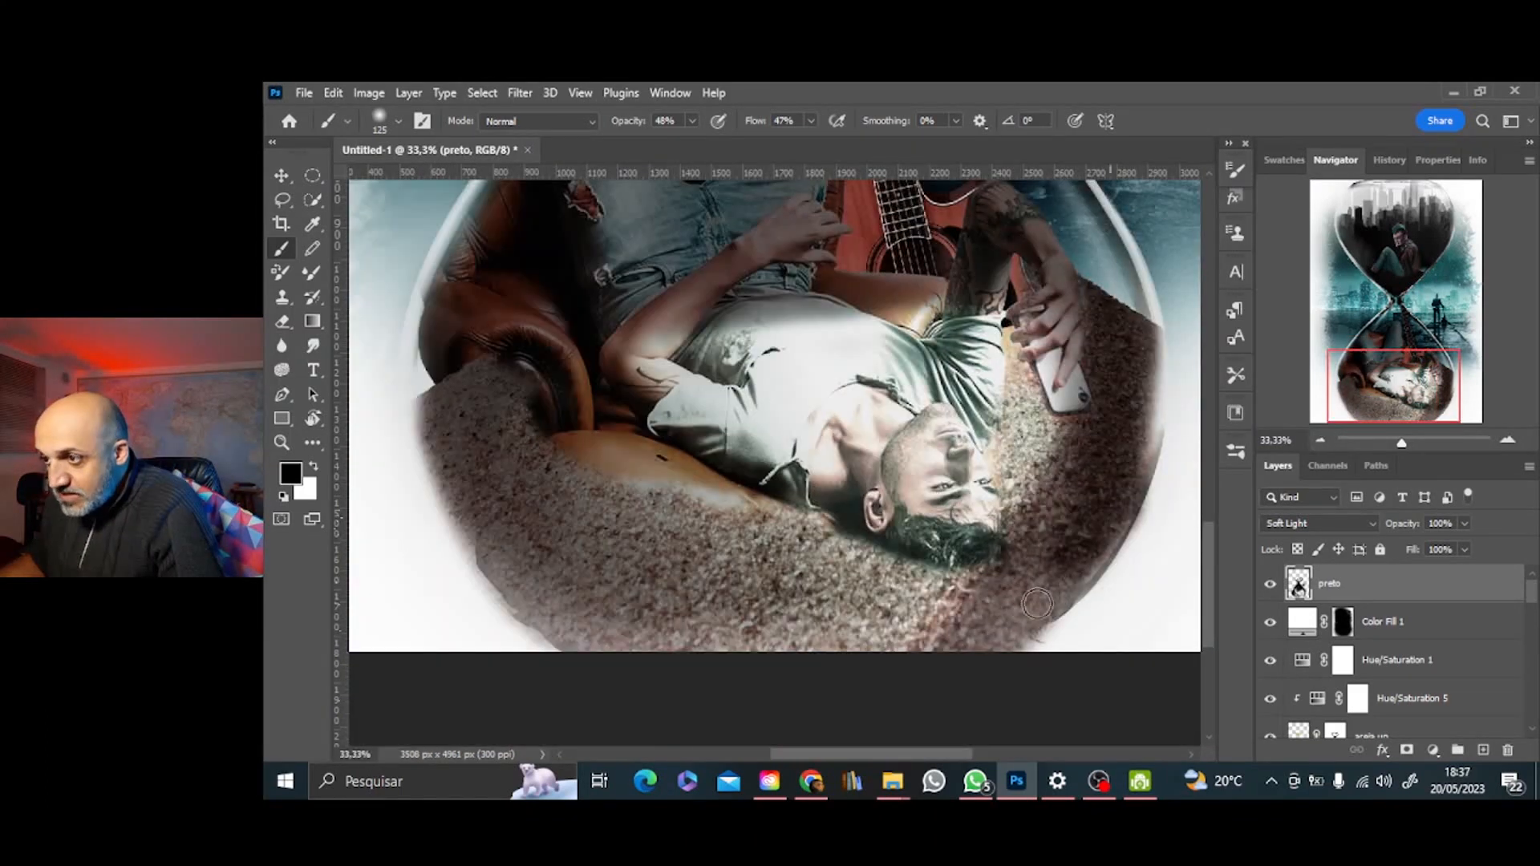
drag(1008, 634, 1072, 594)
drag(1075, 301, 1061, 413)
Examine the shading of the hourglass composite, from the whole page to the area around the neck
click(1399, 333)
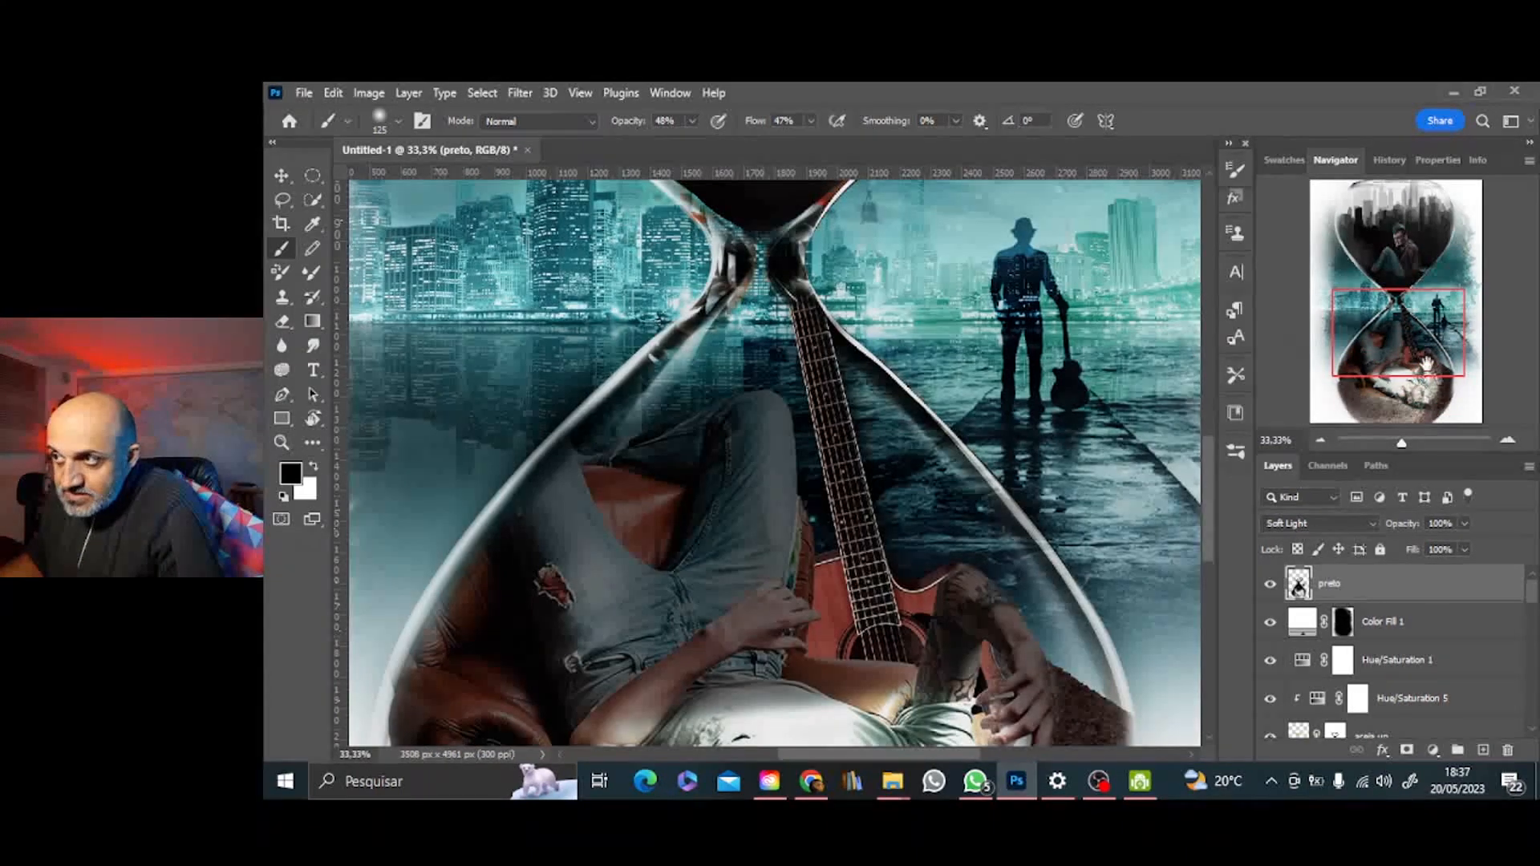
key(ctrl+minus)
key(ctrl+minus)
key(ctrl+minus)
key(ctrl+minus)
key(ctrl+plus)
key(ctrl+plus)
key(ctrl+plus)
key(ctrl+plus)
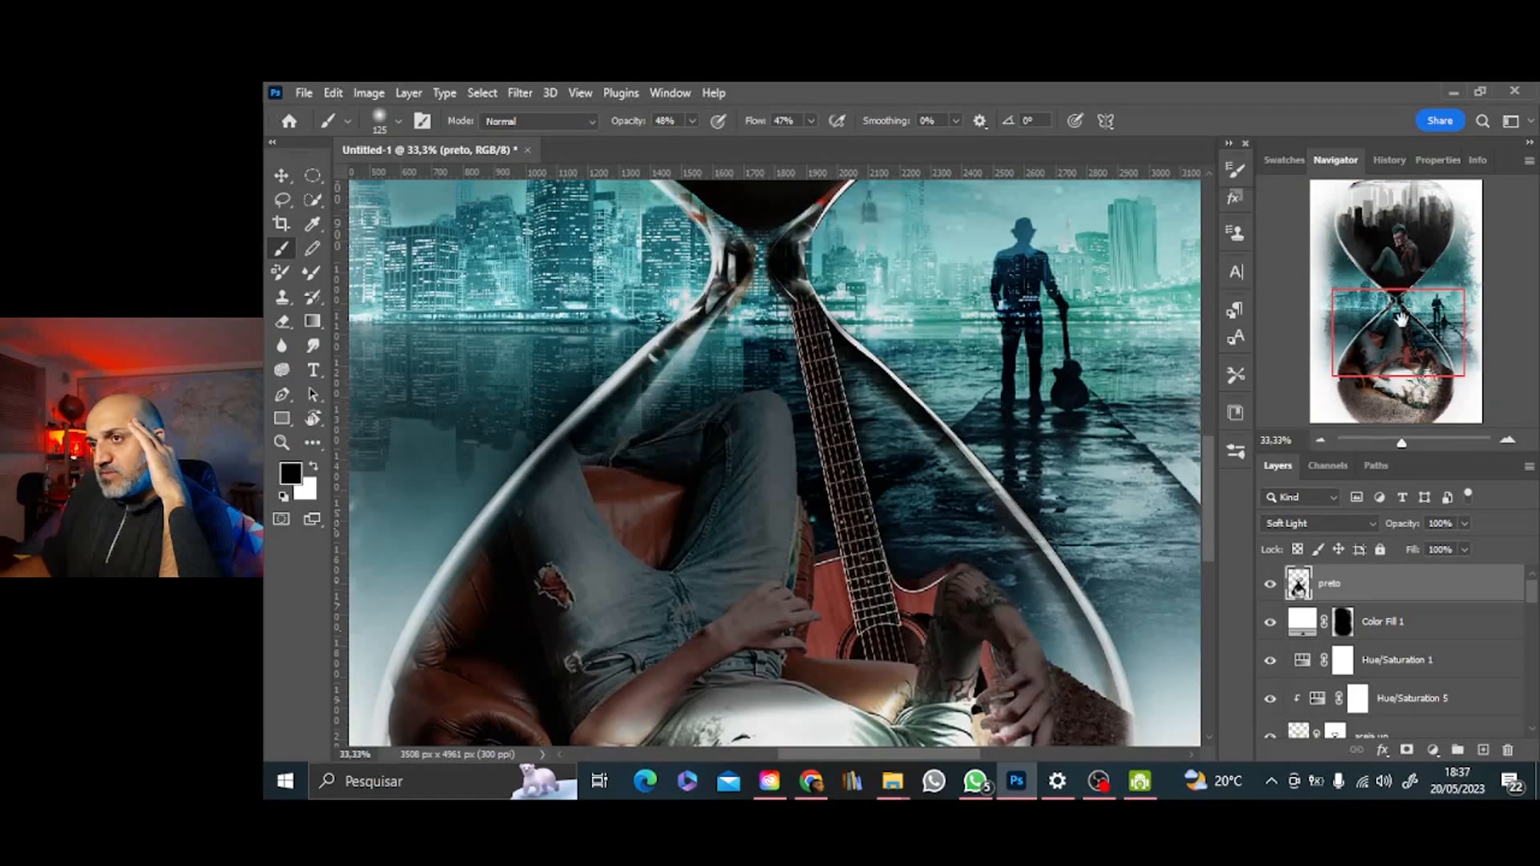
drag(1398, 332, 1394, 310)
Place the smoke image pngegg (1).png from the Downloads folder above the silhueta violao copy layer
click(893, 791)
click(992, 698)
scroll(956, 401, down, 5)
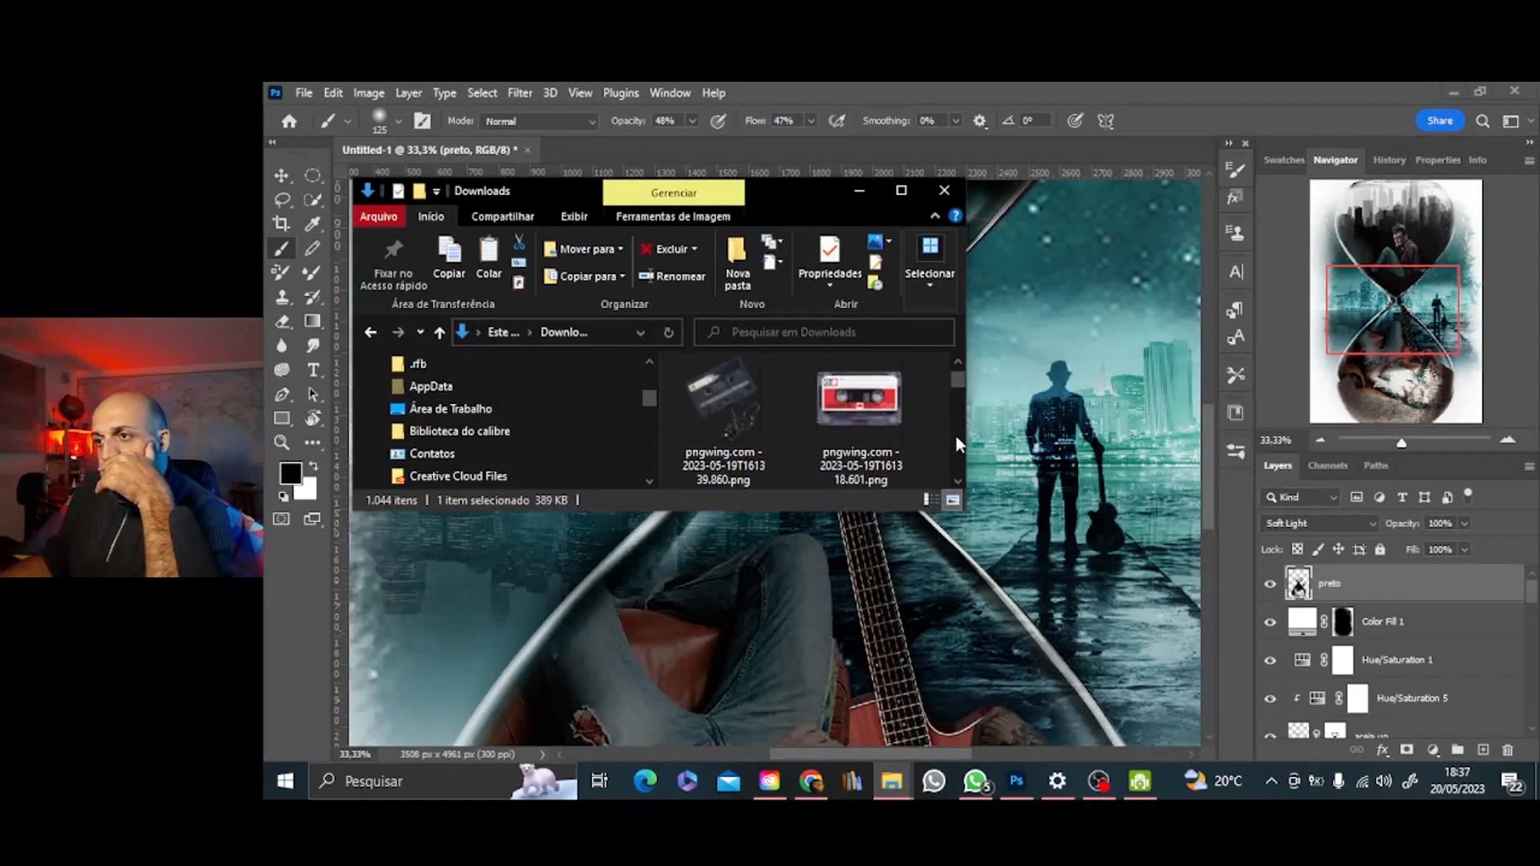
scroll(956, 409, down, 5)
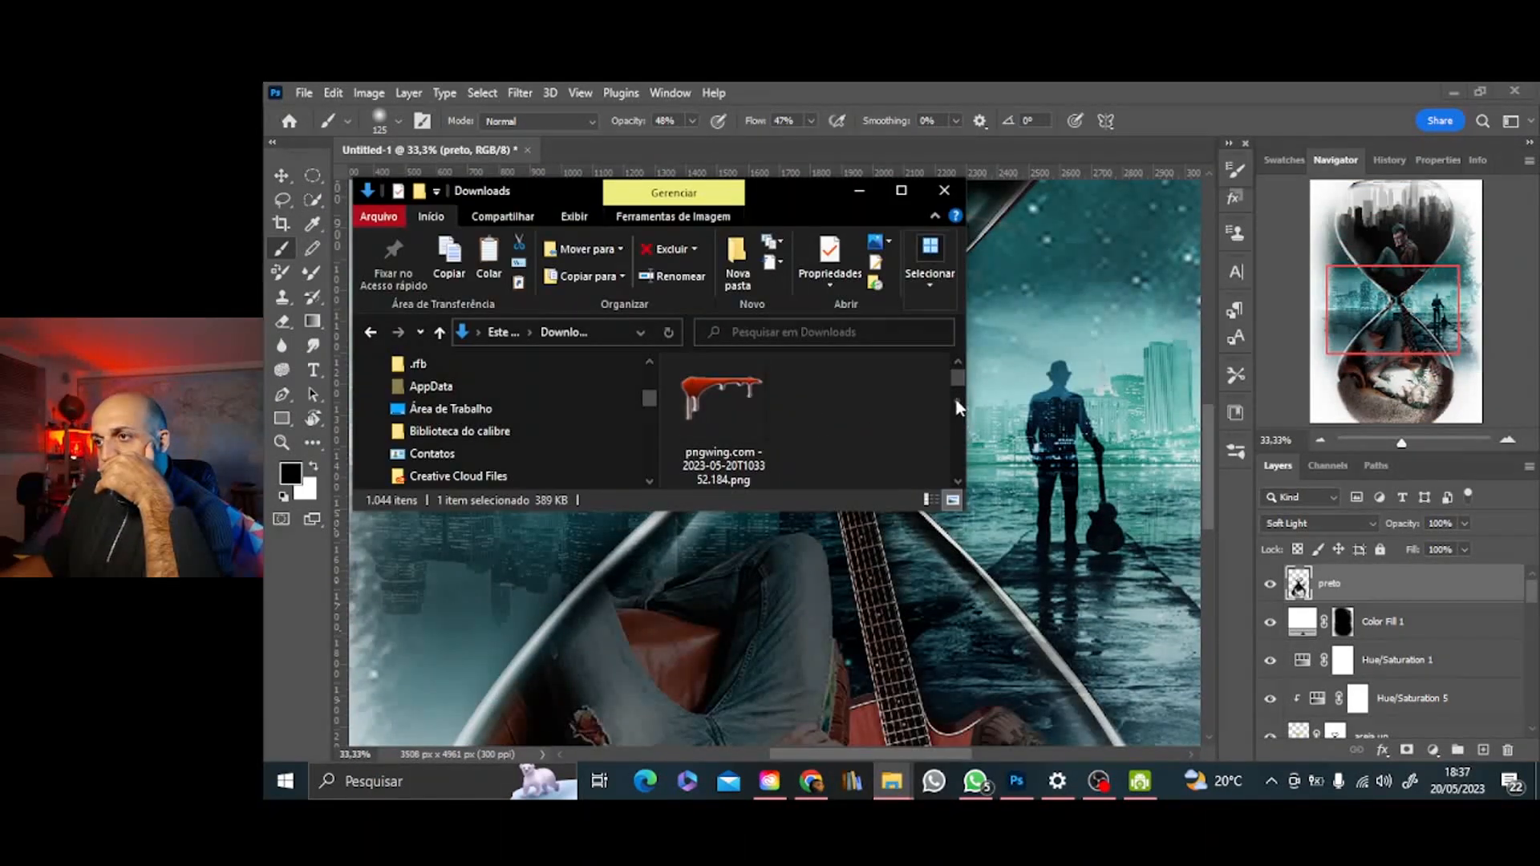
drag(722, 405, 727, 442)
drag(1530, 597, 1515, 701)
click(1471, 645)
mouse_move(893, 781)
click(992, 698)
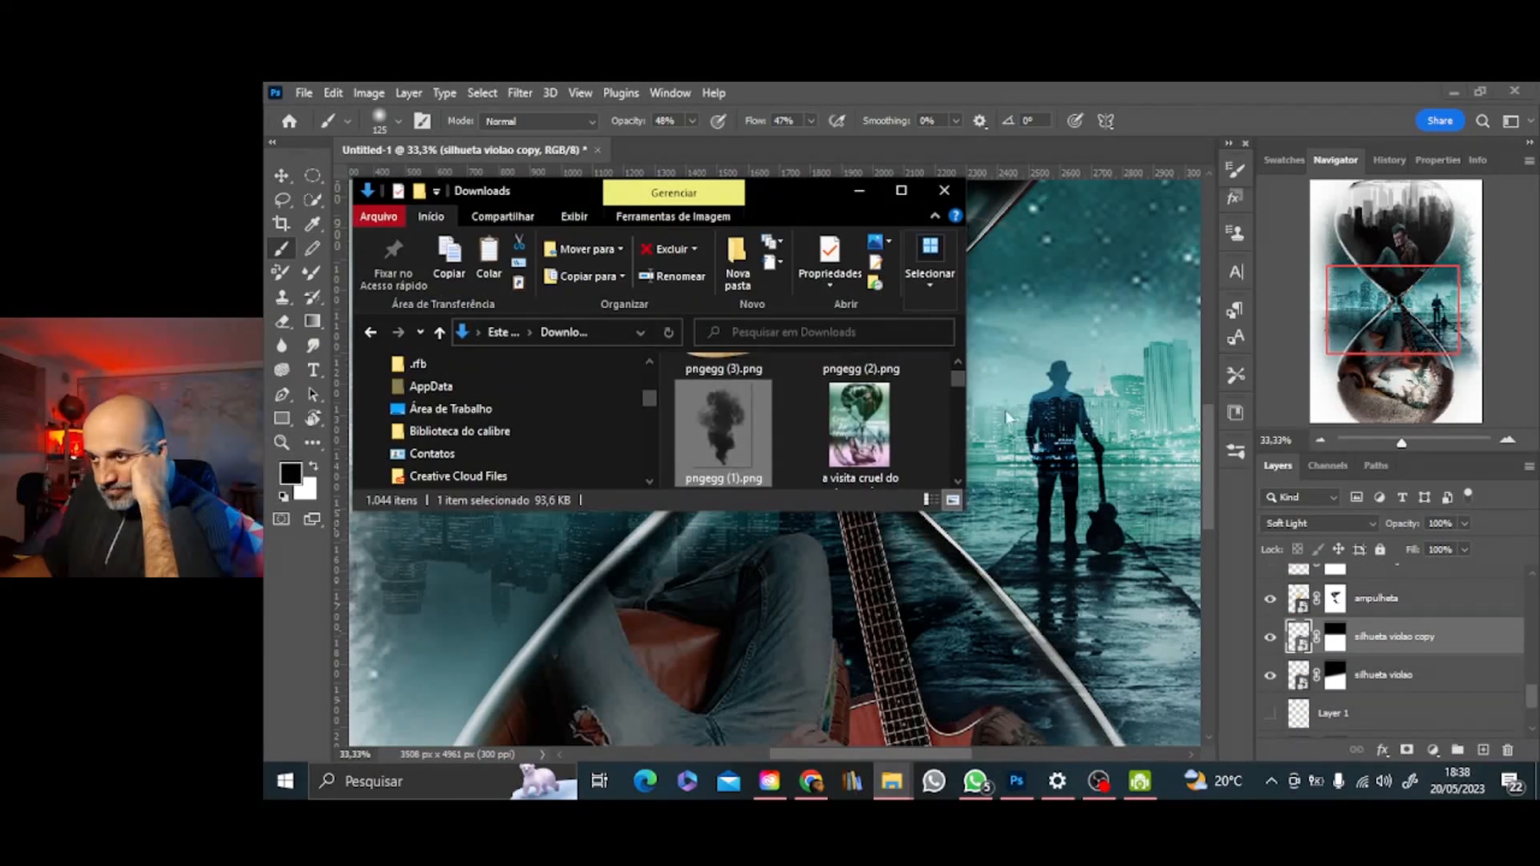
drag(722, 409, 1071, 388)
Position the placed smoke image over the hourglass's neck and apply the placement
click(1320, 439)
click(1320, 439)
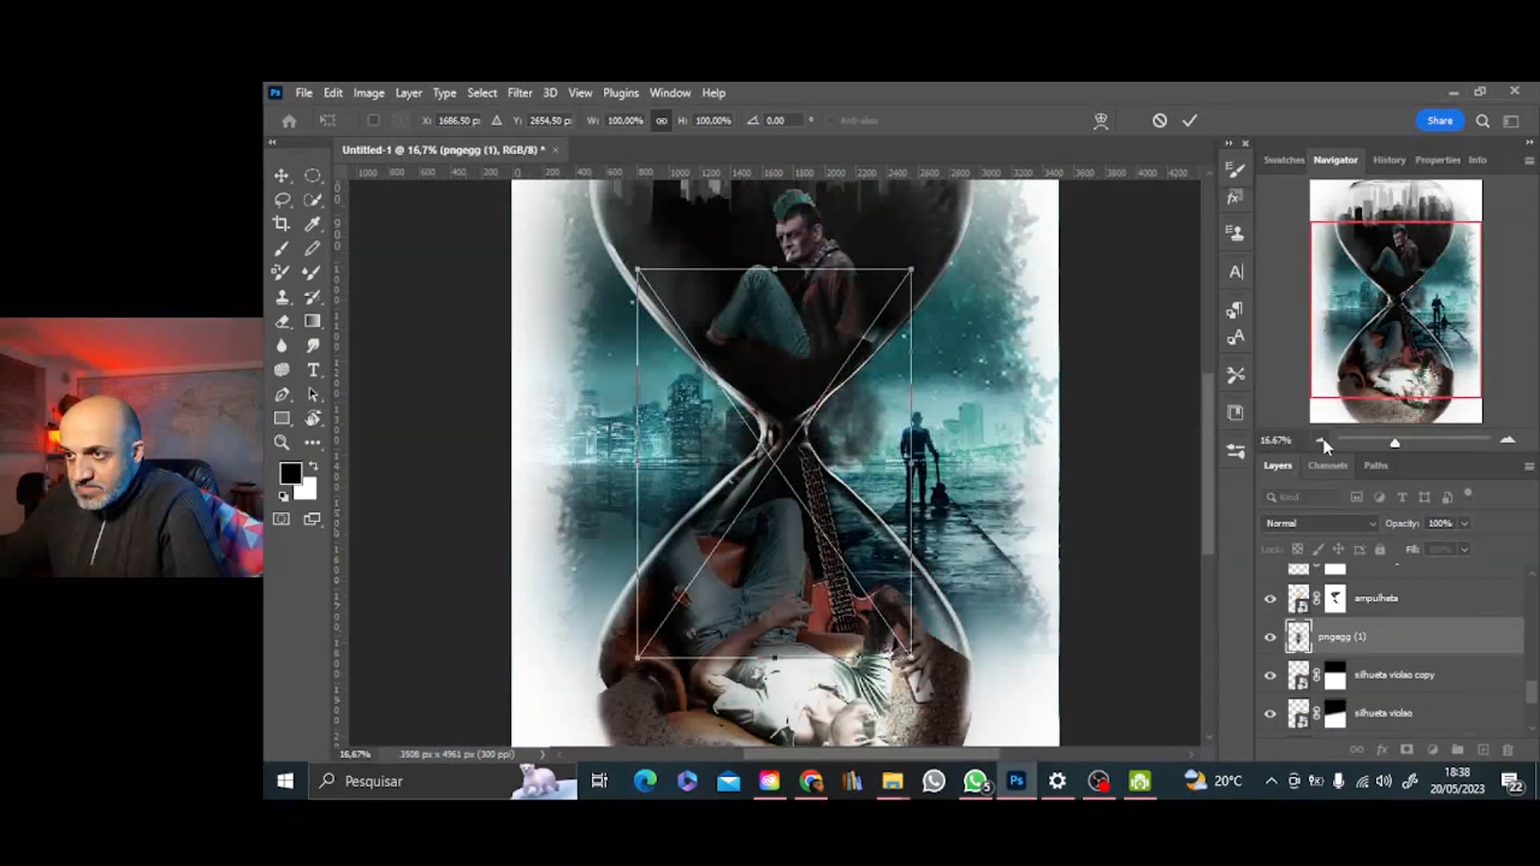
click(1320, 440)
drag(729, 541, 787, 416)
click(1191, 121)
Rename the smoke layer as fog and give it a layer mask to soften the smoke around the hourglass's neck
click(1506, 441)
click(1506, 440)
click(1506, 441)
click(1507, 440)
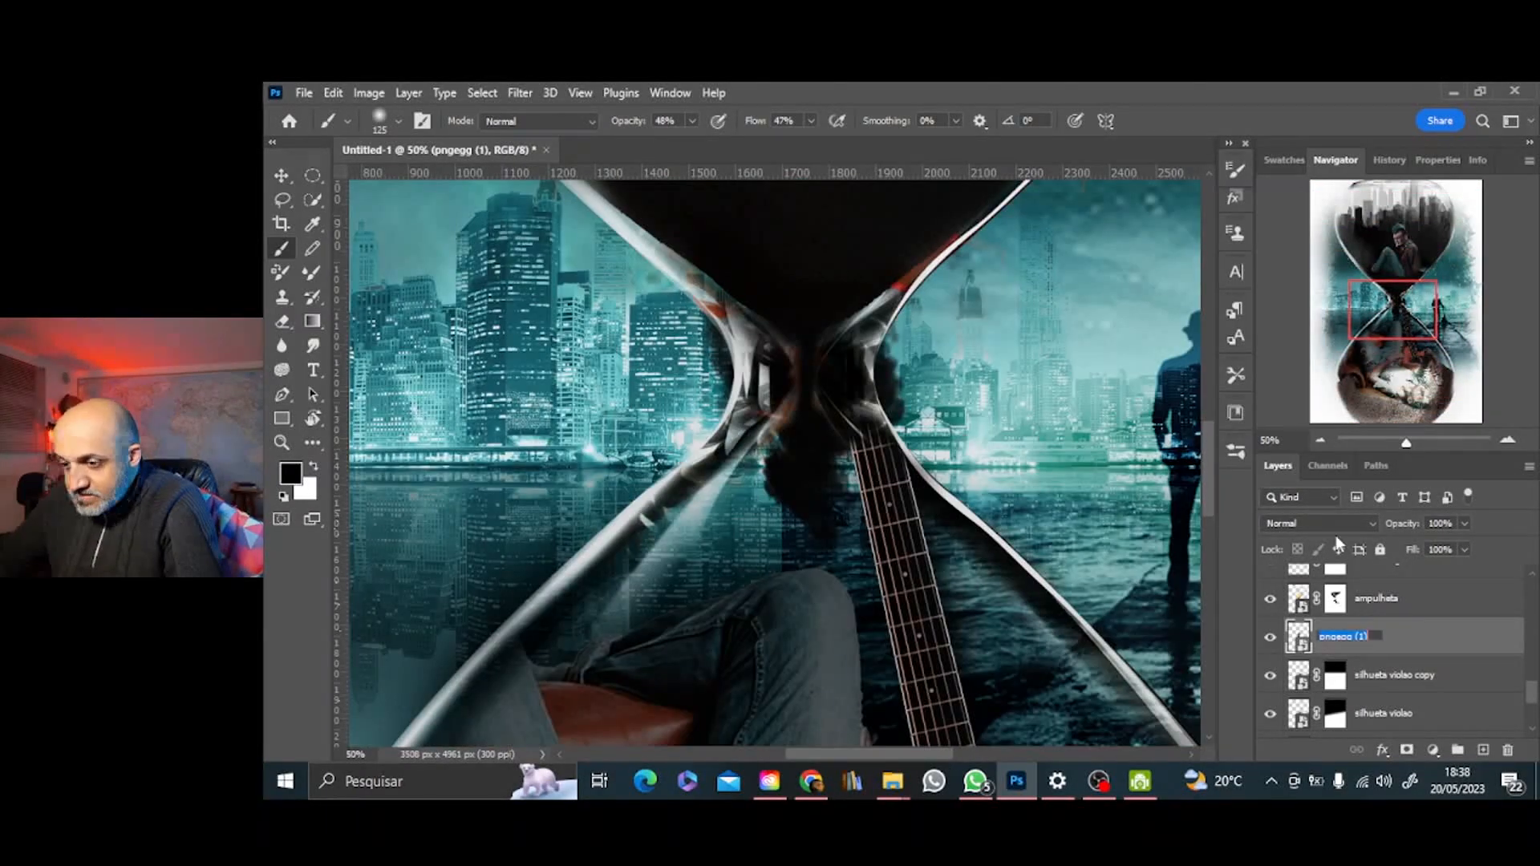
text(fog)
key(Return)
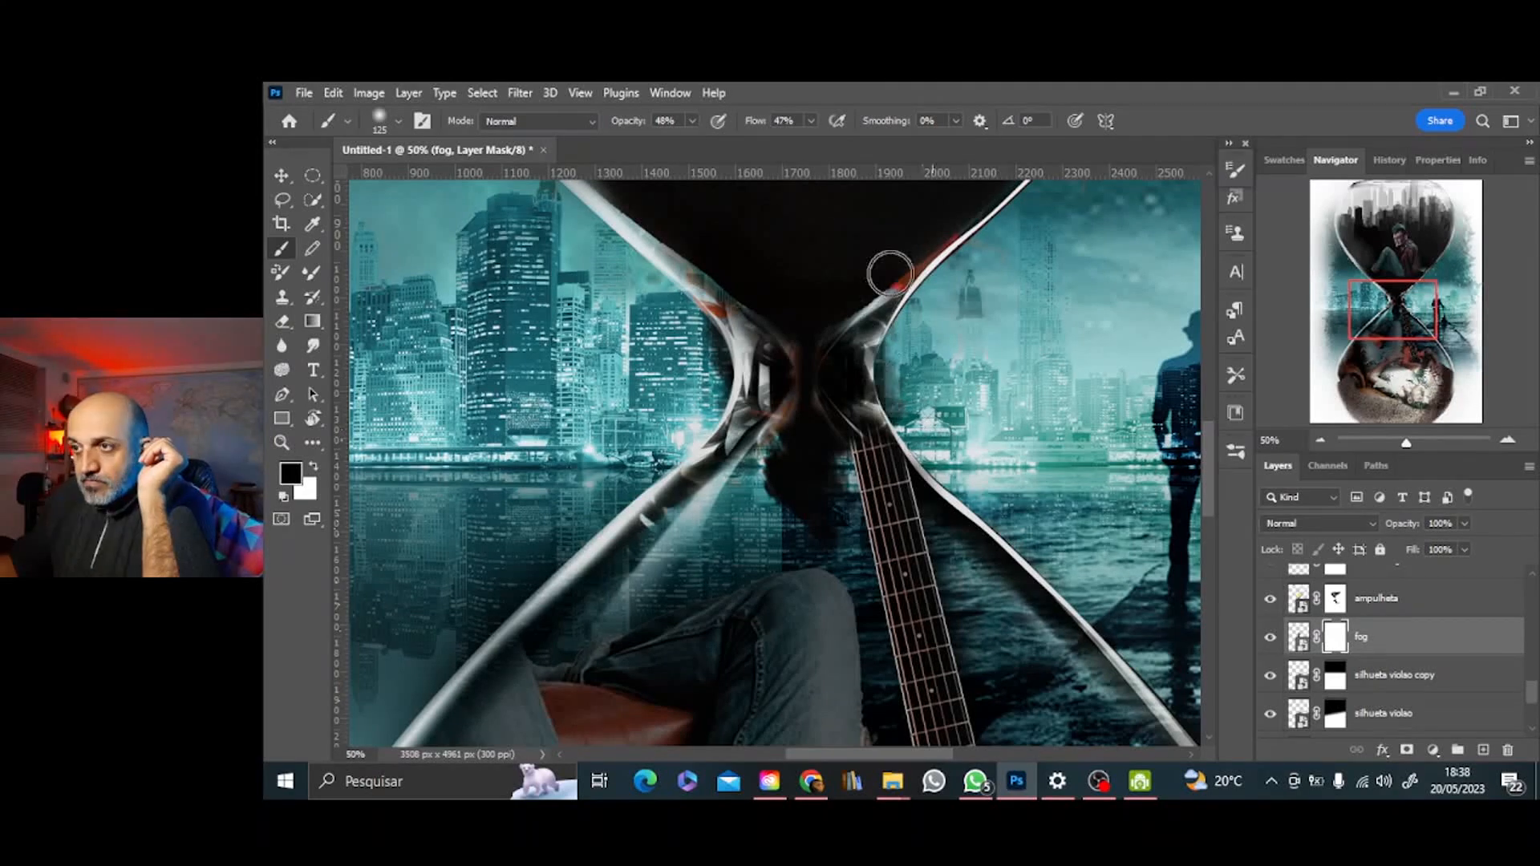
click(1321, 441)
click(1321, 441)
click(1321, 440)
click(1322, 441)
click(1322, 441)
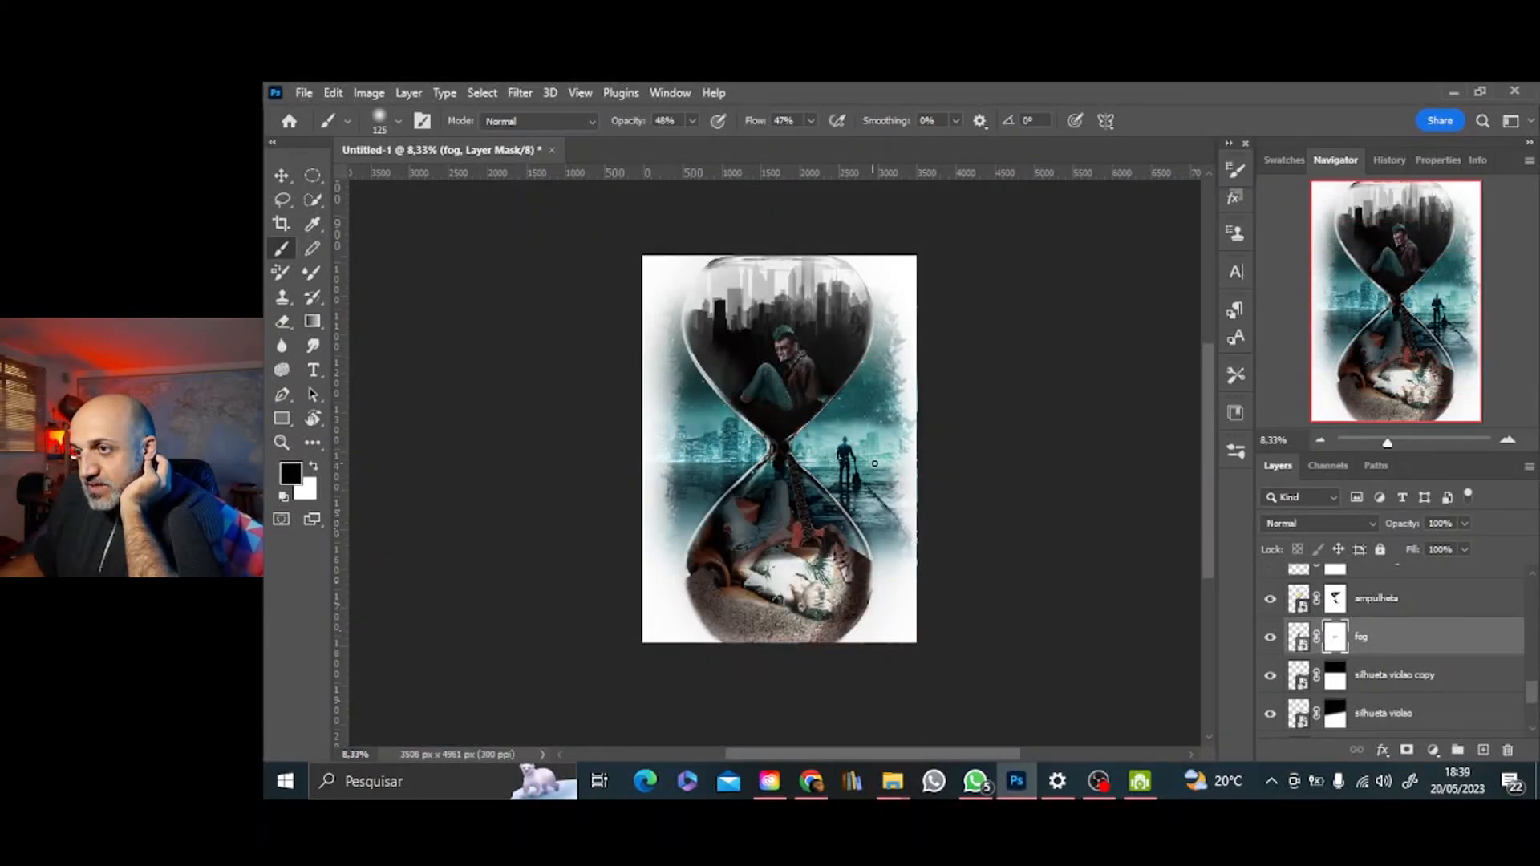
Add a text box above the preto layer, beside the hourglass's neck, reading JENNIFER and EGAN on two lines
drag(1534, 690, 1533, 587)
click(1400, 584)
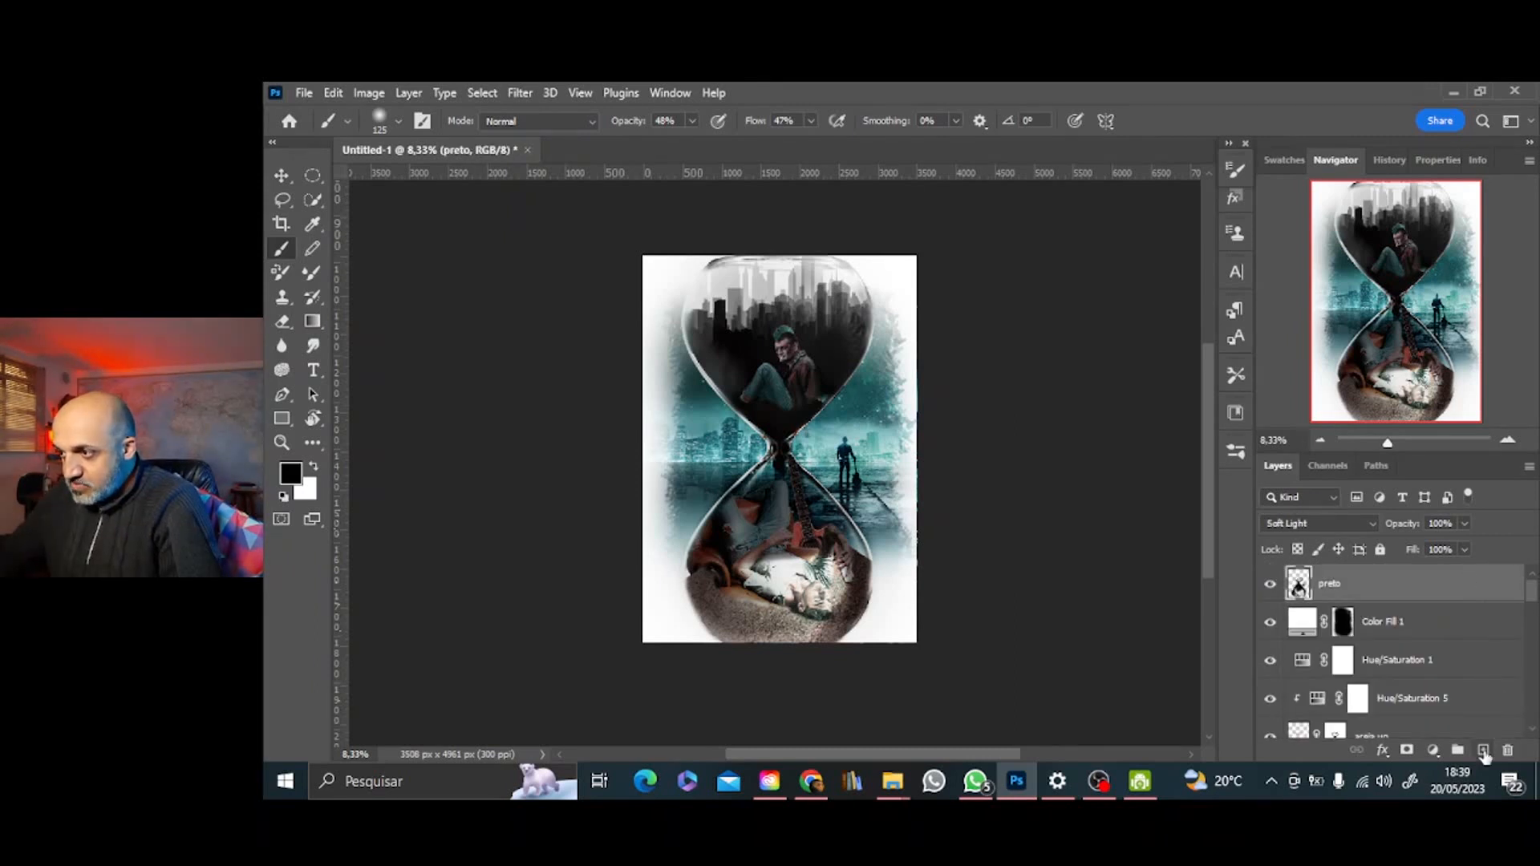
click(318, 370)
drag(826, 418, 811, 128)
text(JENNIFER)
key(Return)
text(EGAN)
Set the author-name text's font size to 48 pt
drag(894, 754, 988, 754)
drag(1341, 363, 1326, 434)
click(1320, 440)
click(776, 121)
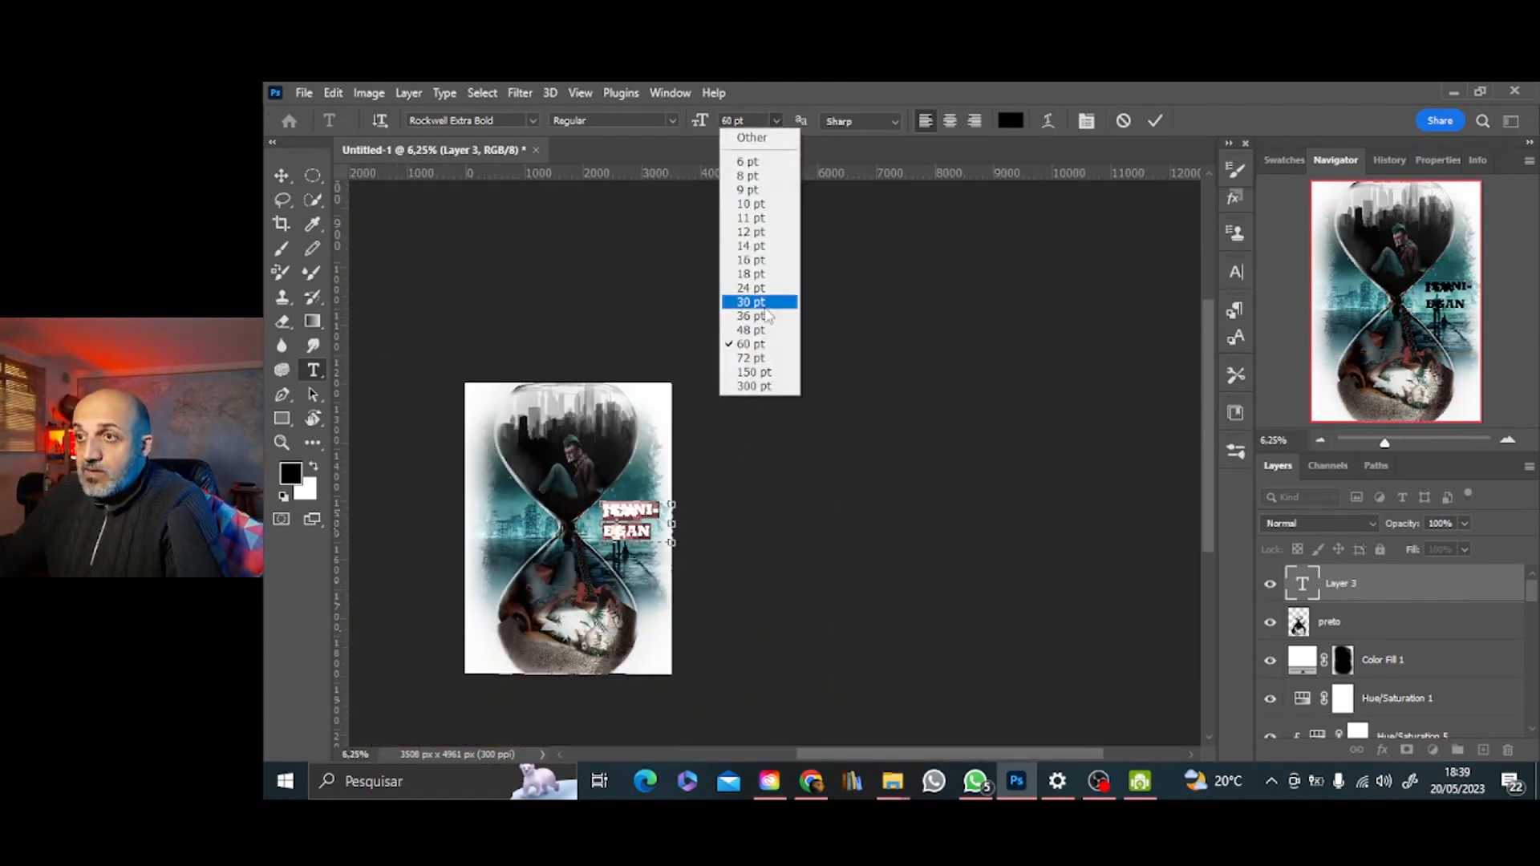
click(759, 330)
click(1508, 440)
click(1507, 440)
drag(1399, 336, 1391, 327)
Change the author-name text's color to white and apply the text edit
click(1011, 121)
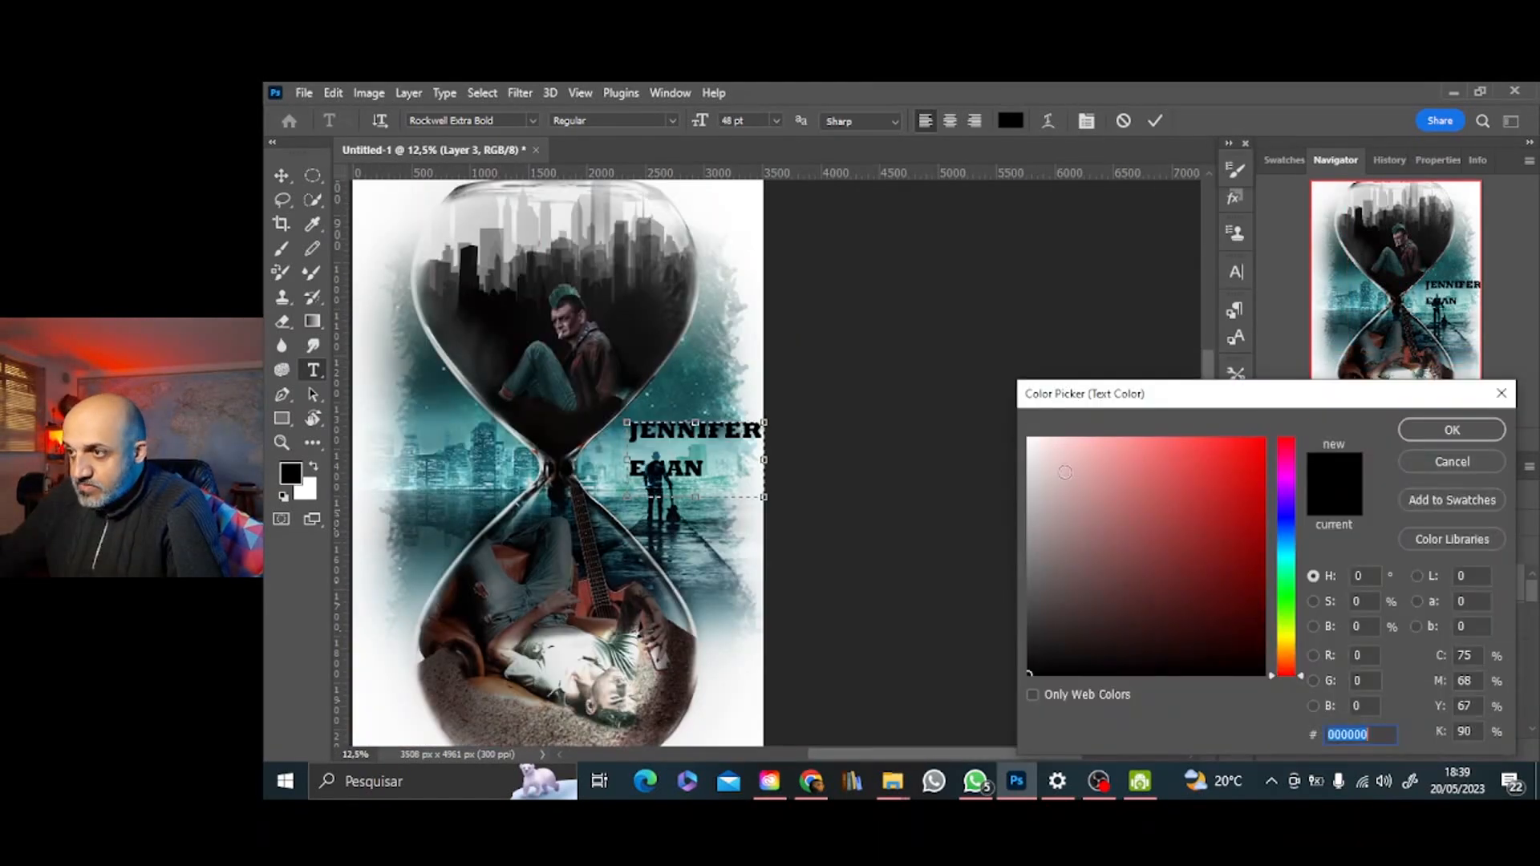
click(1030, 441)
click(1432, 432)
click(1157, 120)
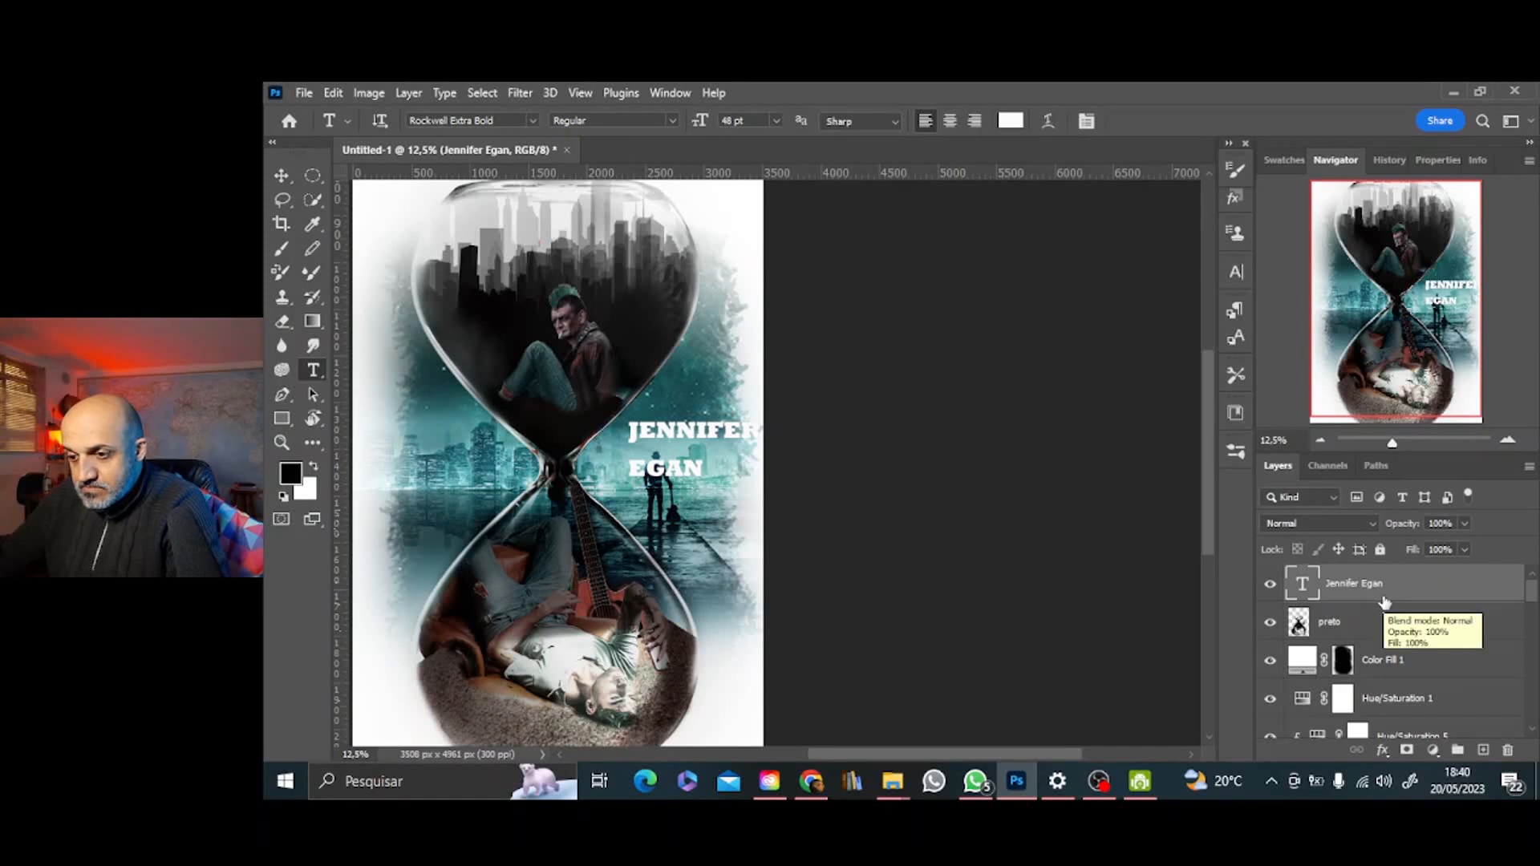
drag(708, 472, 624, 423)
click(662, 94)
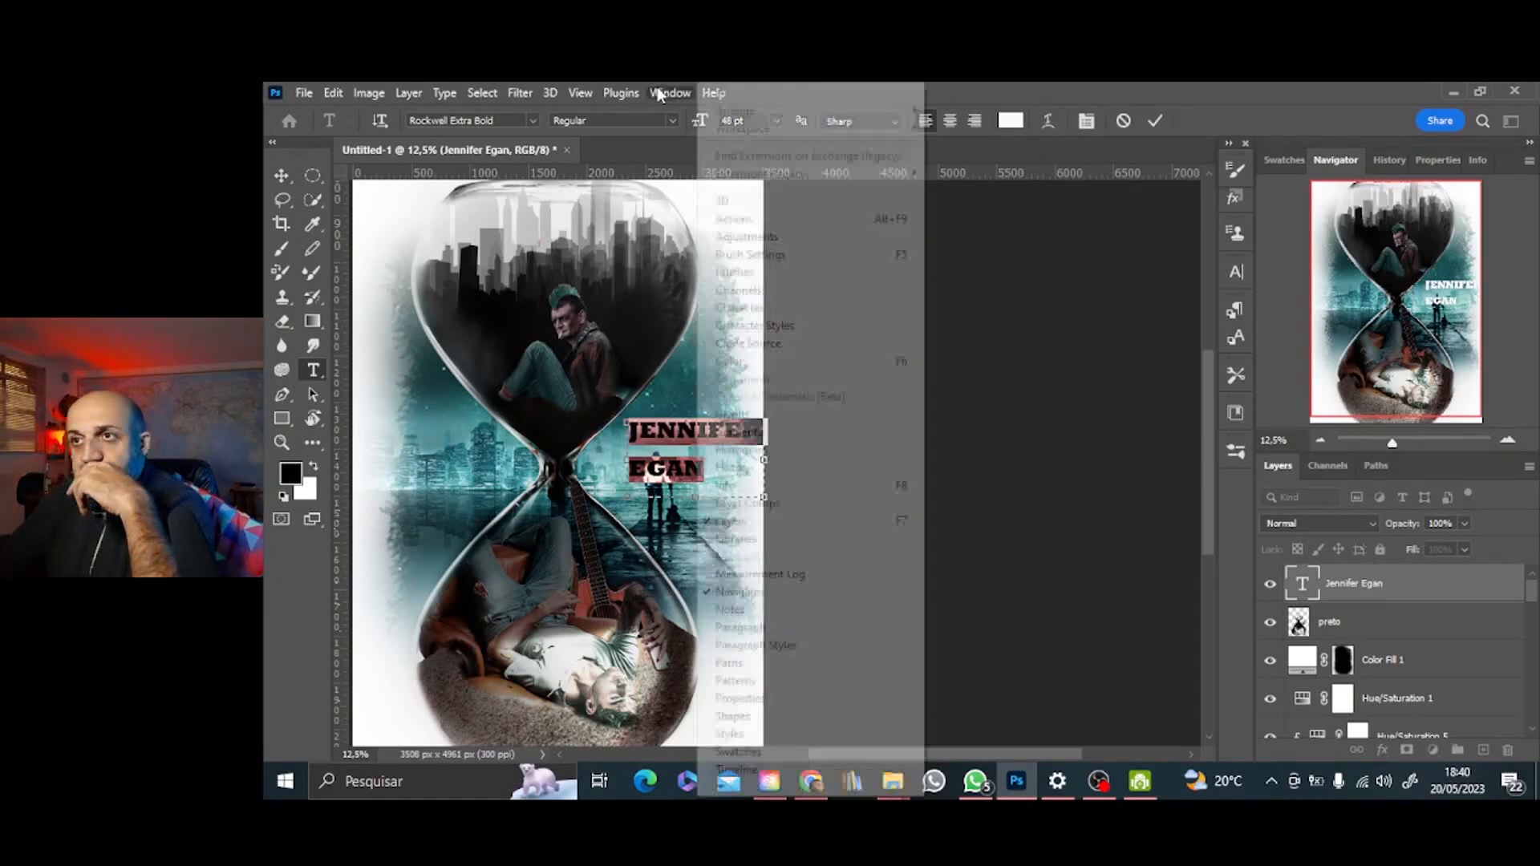
click(785, 282)
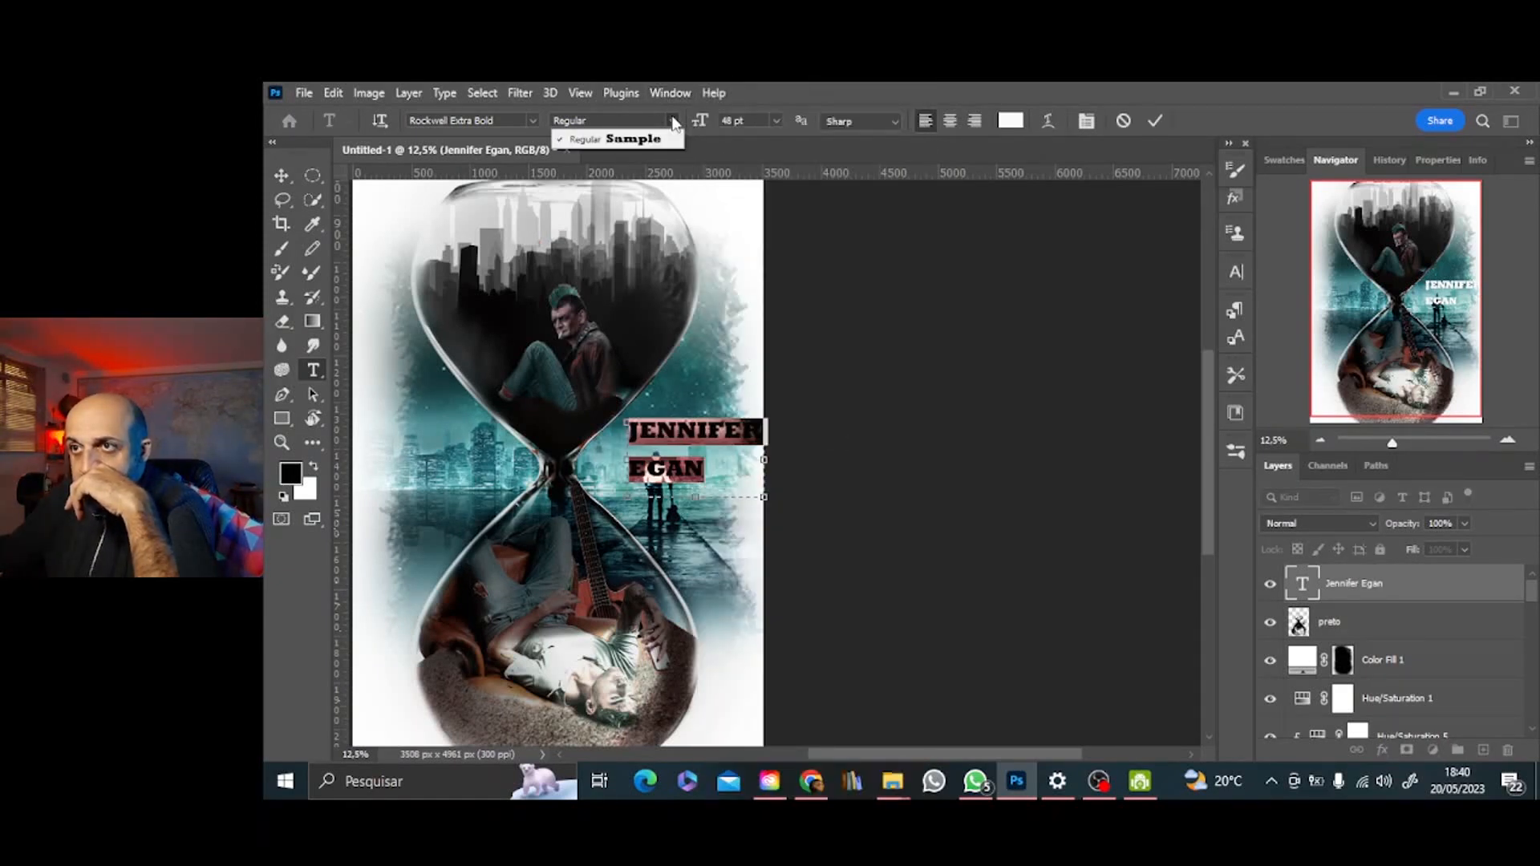
click(1155, 121)
Move the author-name text left, closer to the hourglass's neck and within the page
key(ctrl+t)
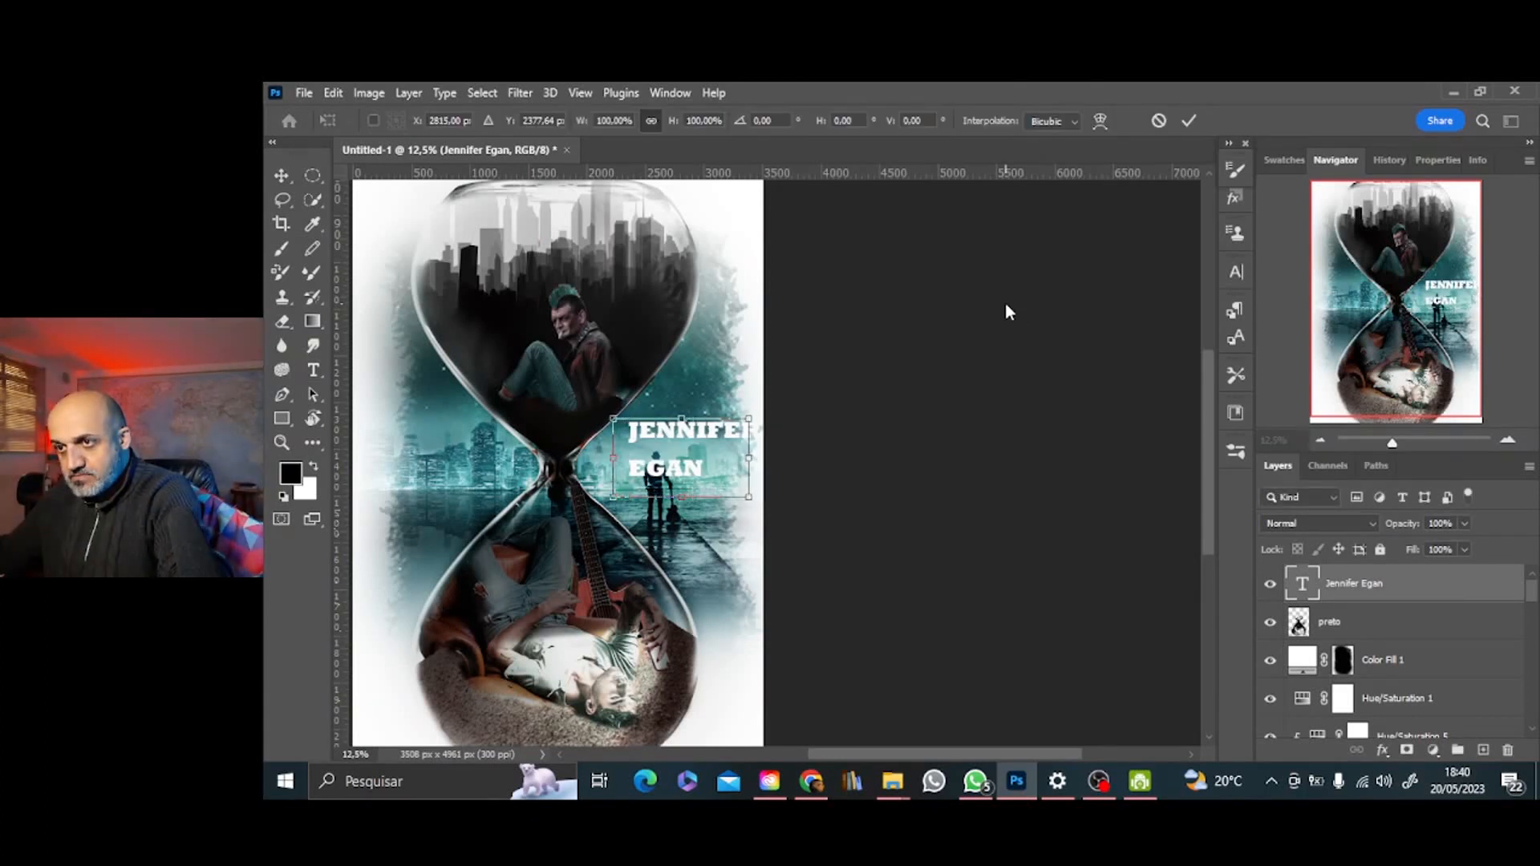
key(Return)
drag(708, 471, 1235, 543)
click(1375, 314)
Reduce the author-name text's font size to 36 pt
drag(695, 485, 602, 430)
click(776, 120)
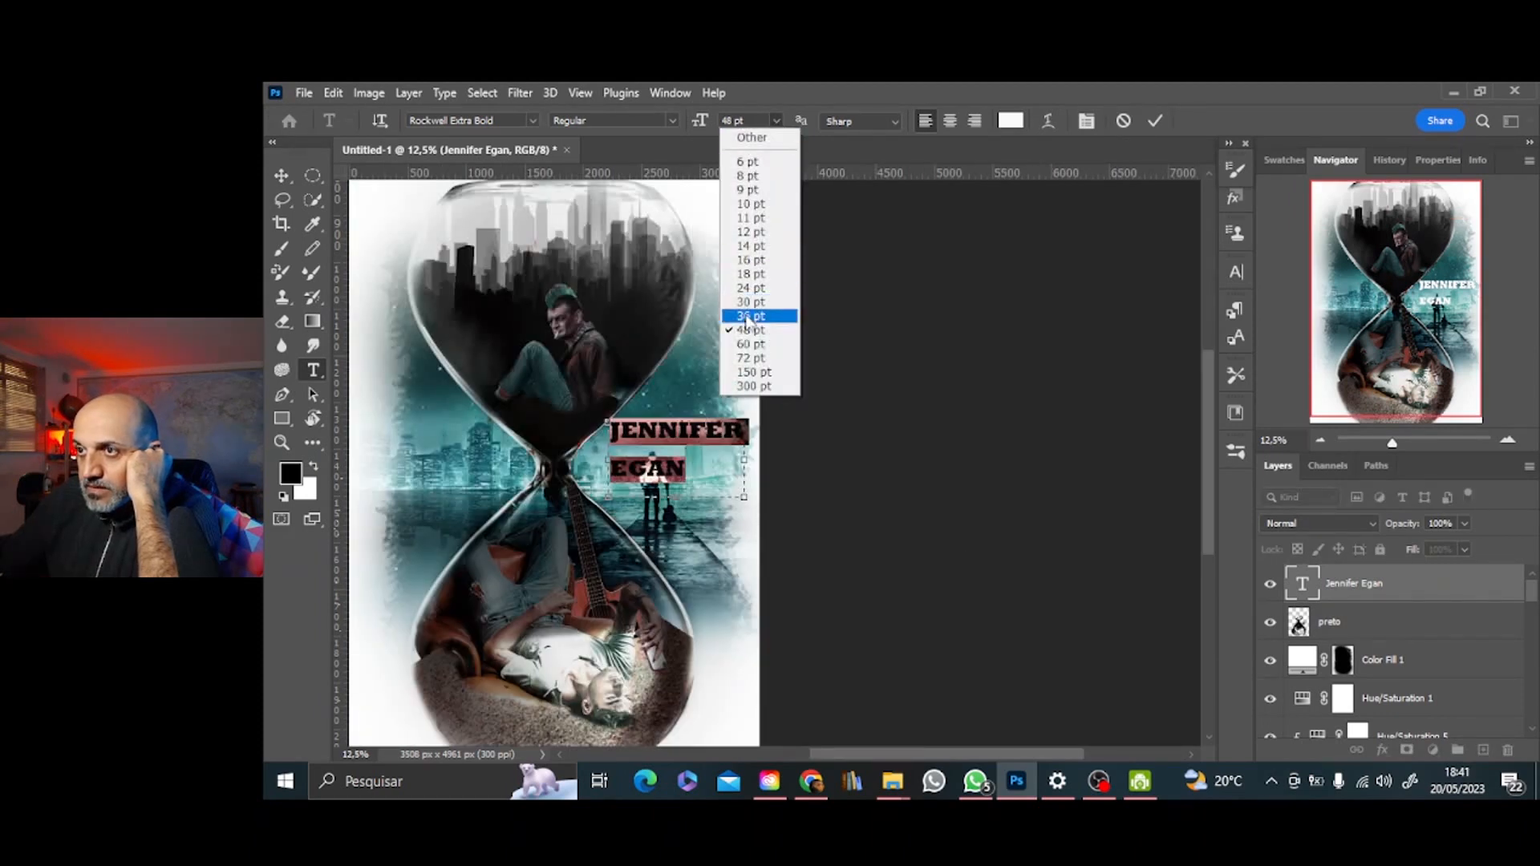
click(749, 316)
drag(676, 498, 604, 425)
click(680, 491)
Turn off hyphenation in the paragraph settings of the author-name text
click(673, 121)
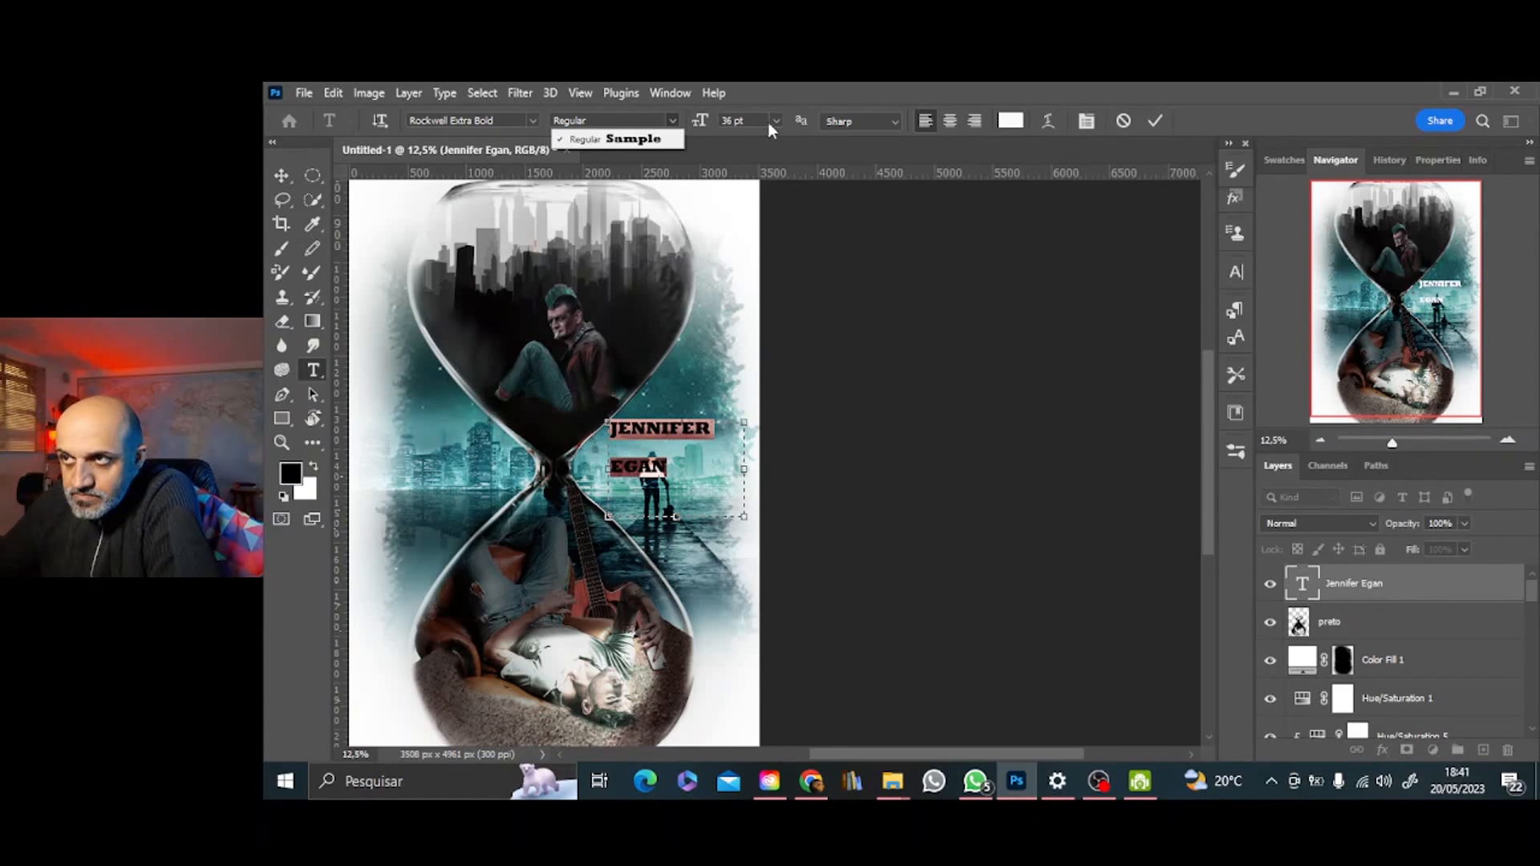
click(670, 92)
click(803, 623)
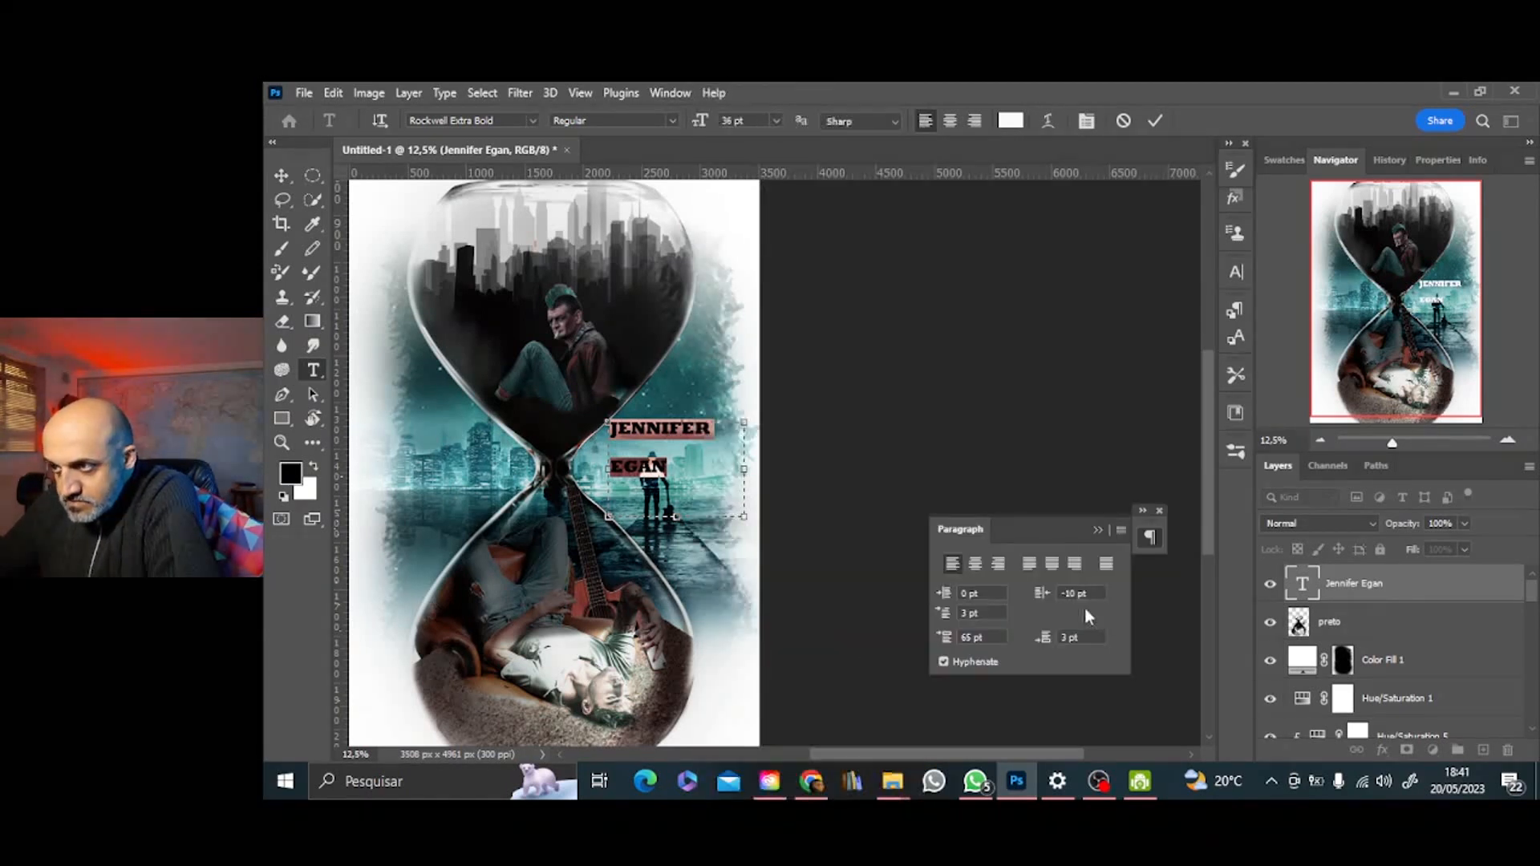
click(1122, 530)
click(945, 663)
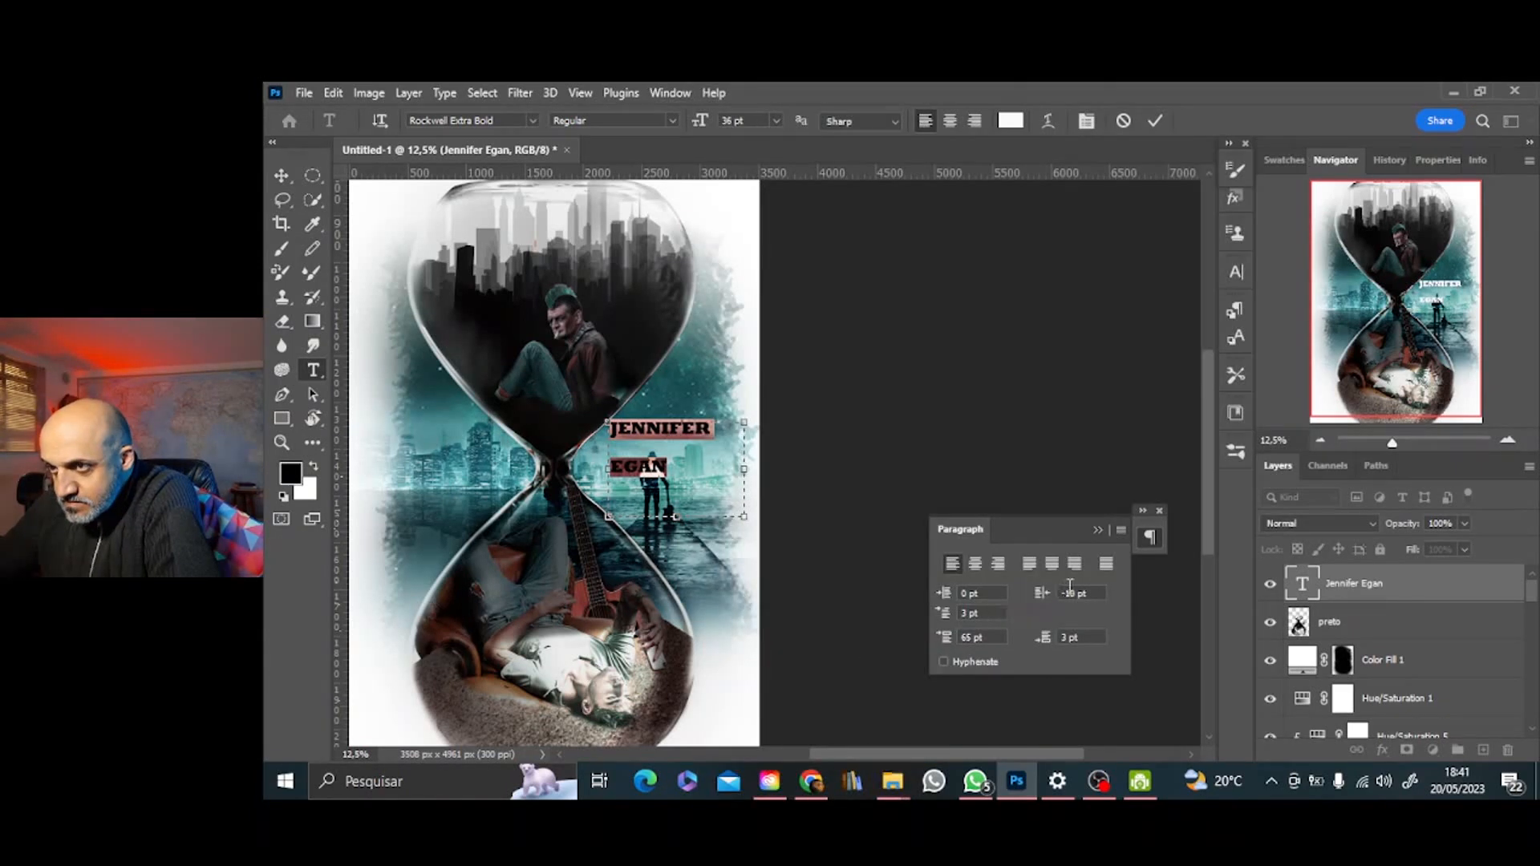
click(1158, 511)
key(ctrl+h)
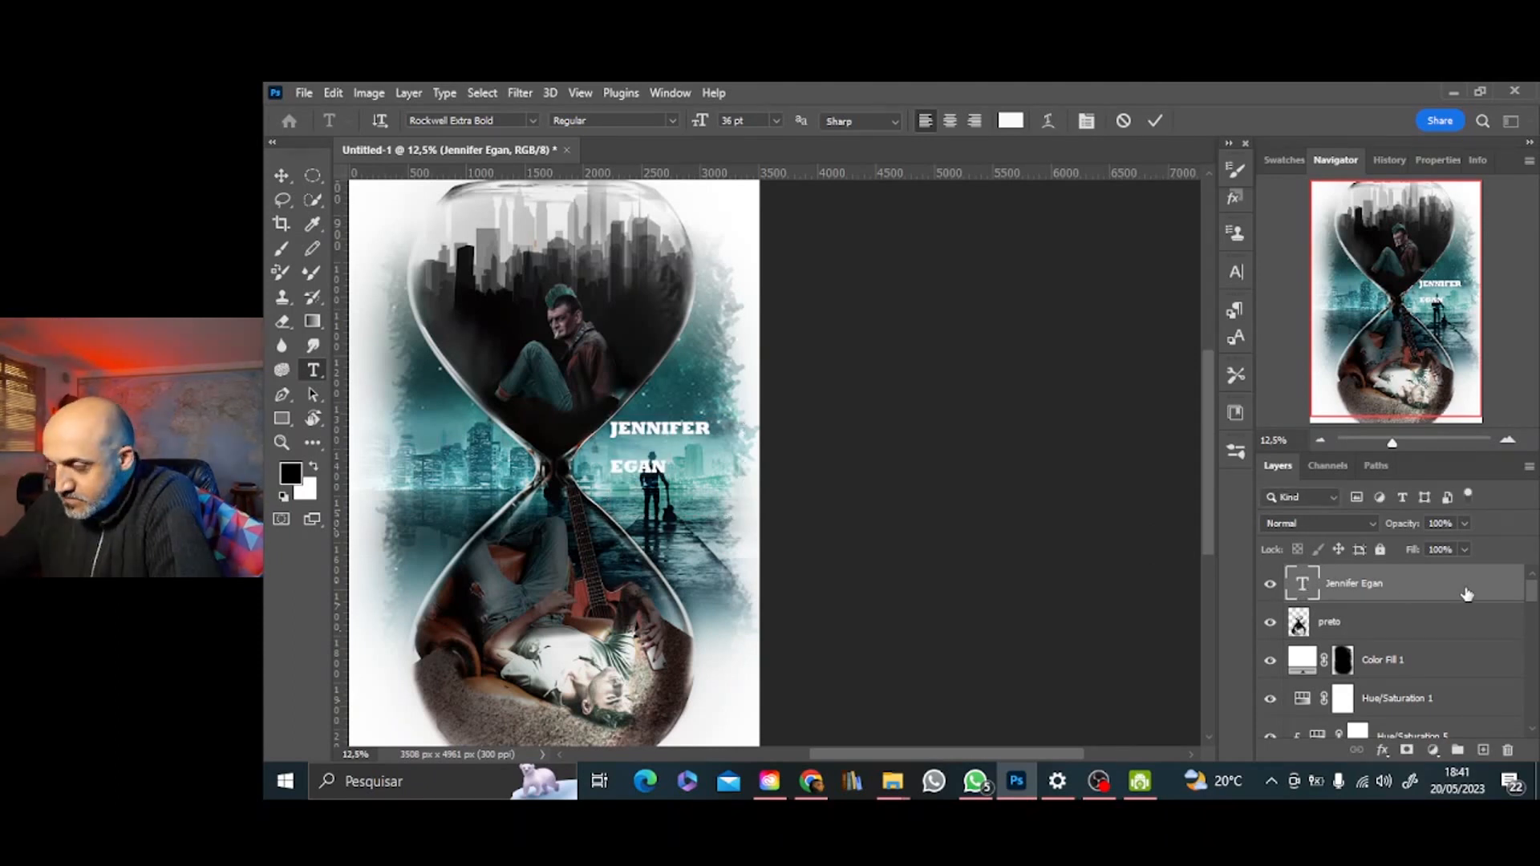
click(1468, 595)
double_click(1307, 587)
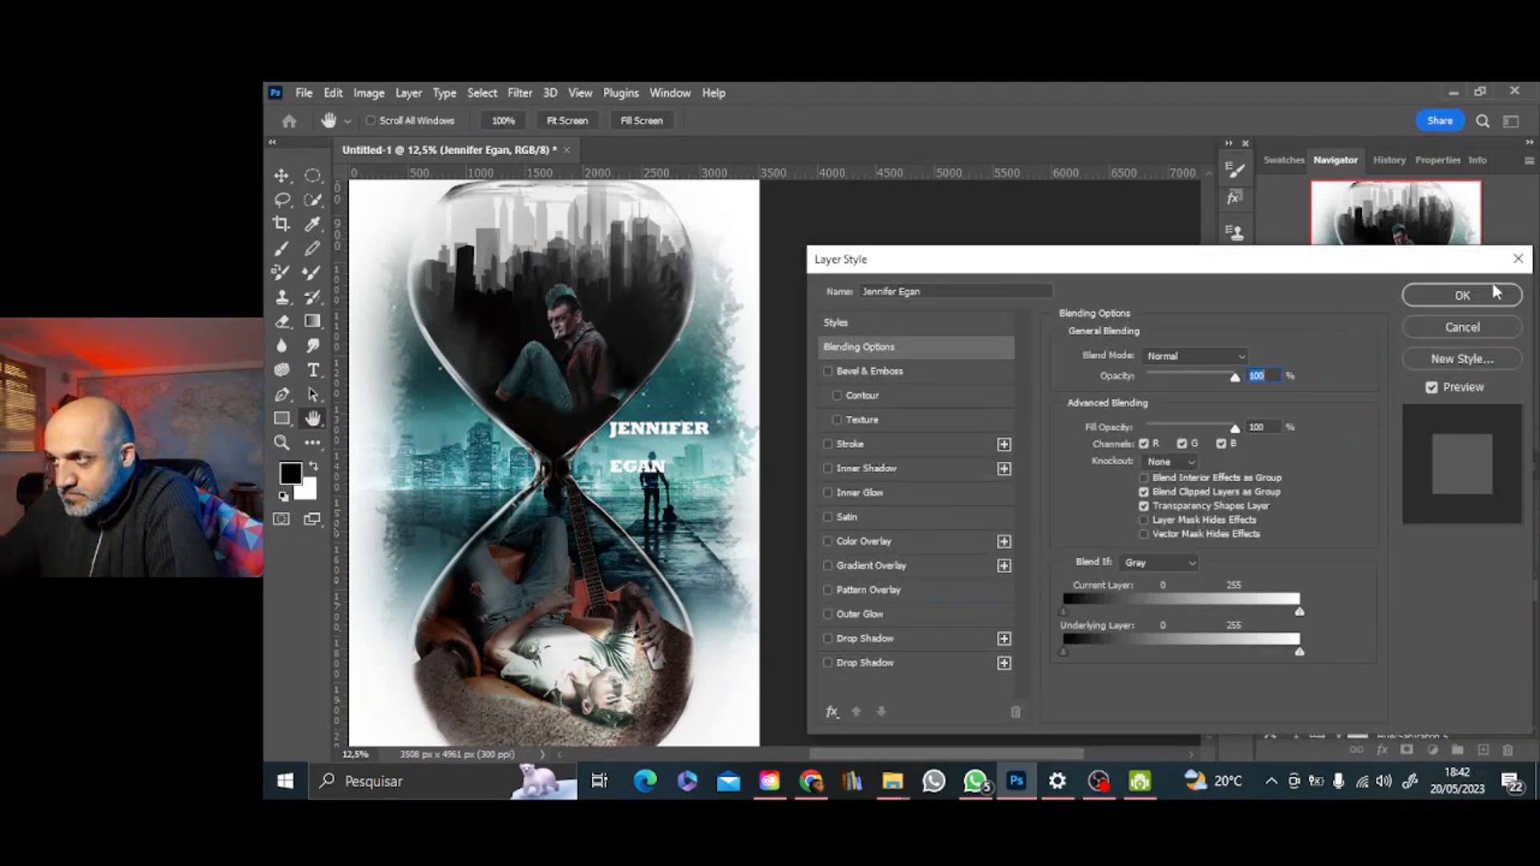
click(1494, 291)
click(672, 467)
key(ctrl+a)
click(444, 92)
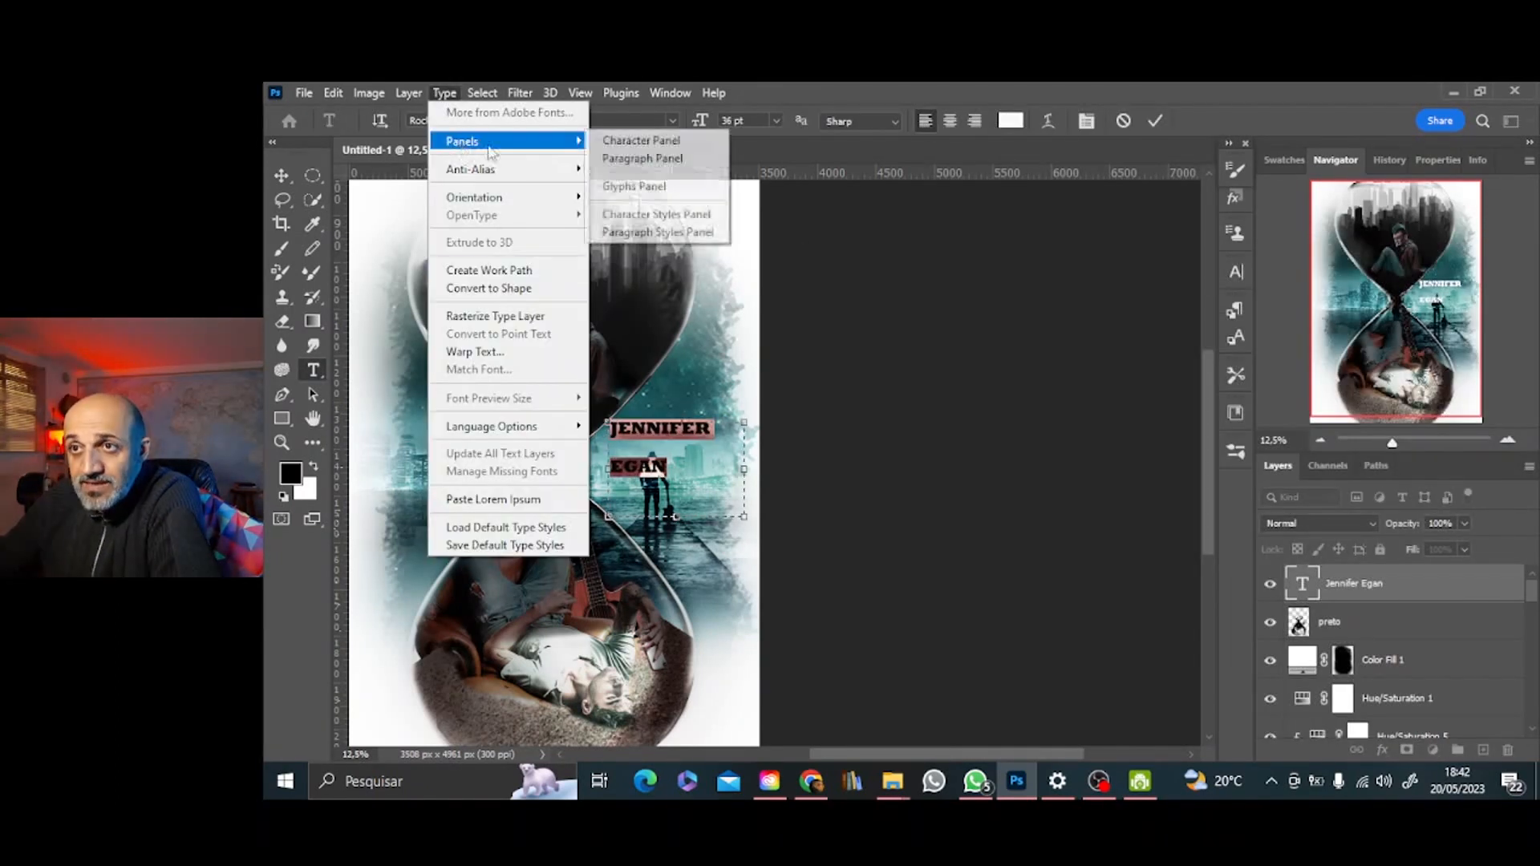
mouse_move(504, 170)
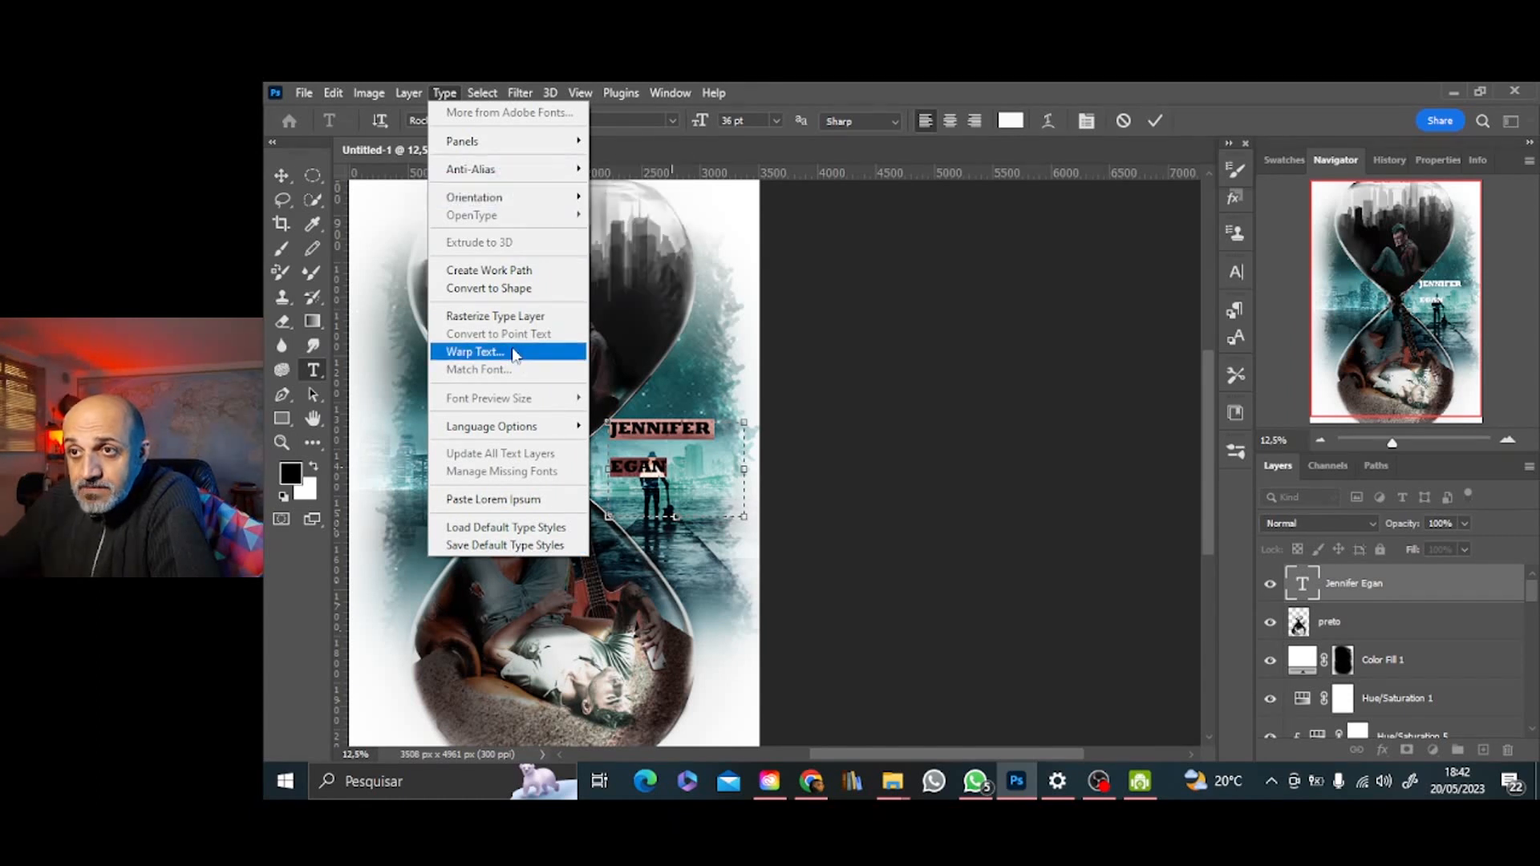
click(699, 143)
click(337, 95)
click(336, 117)
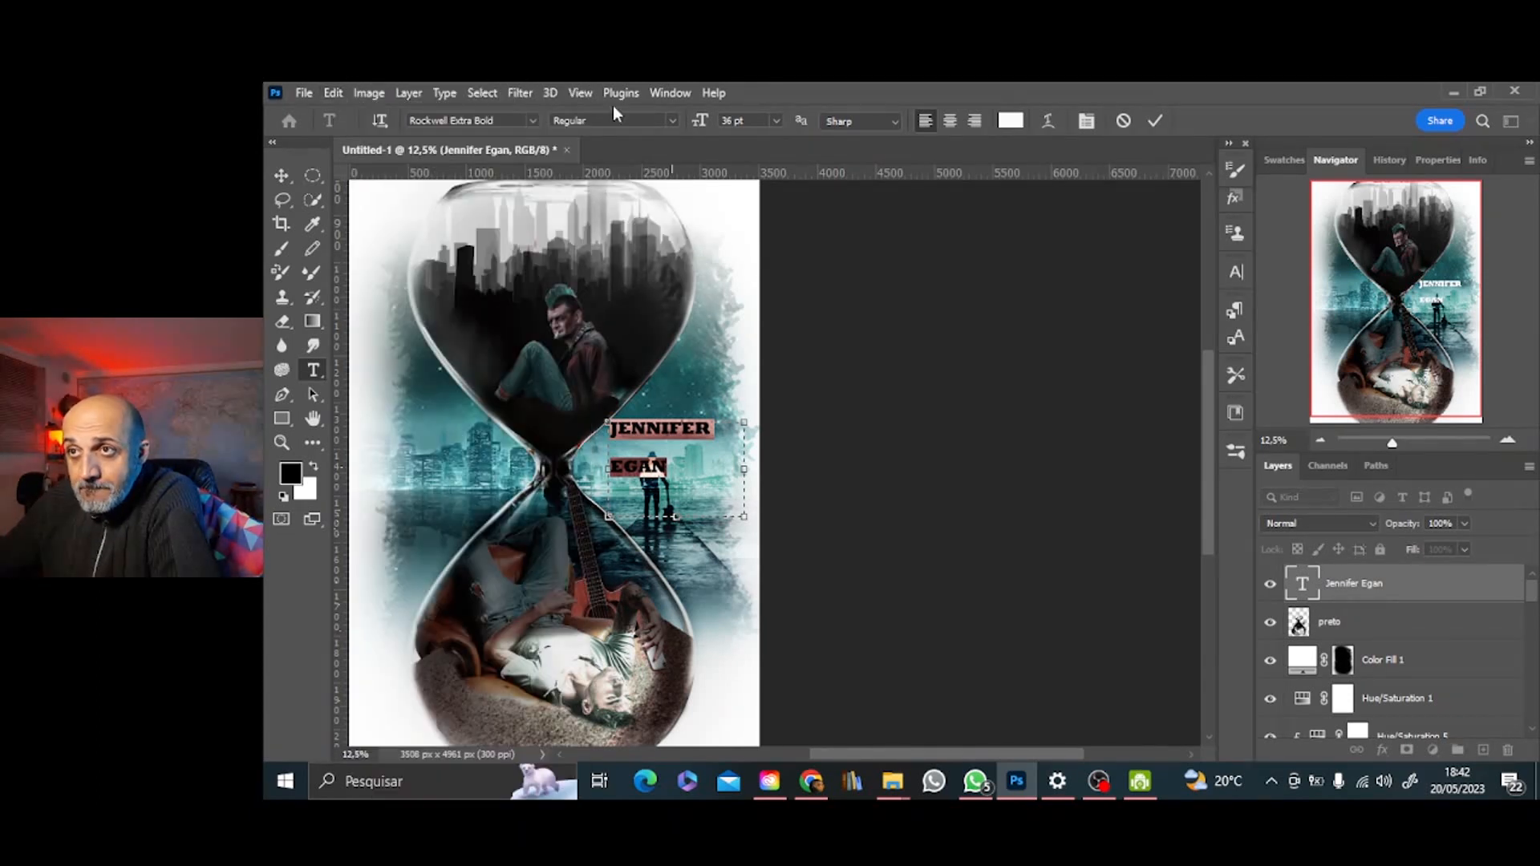
click(735, 502)
click(776, 121)
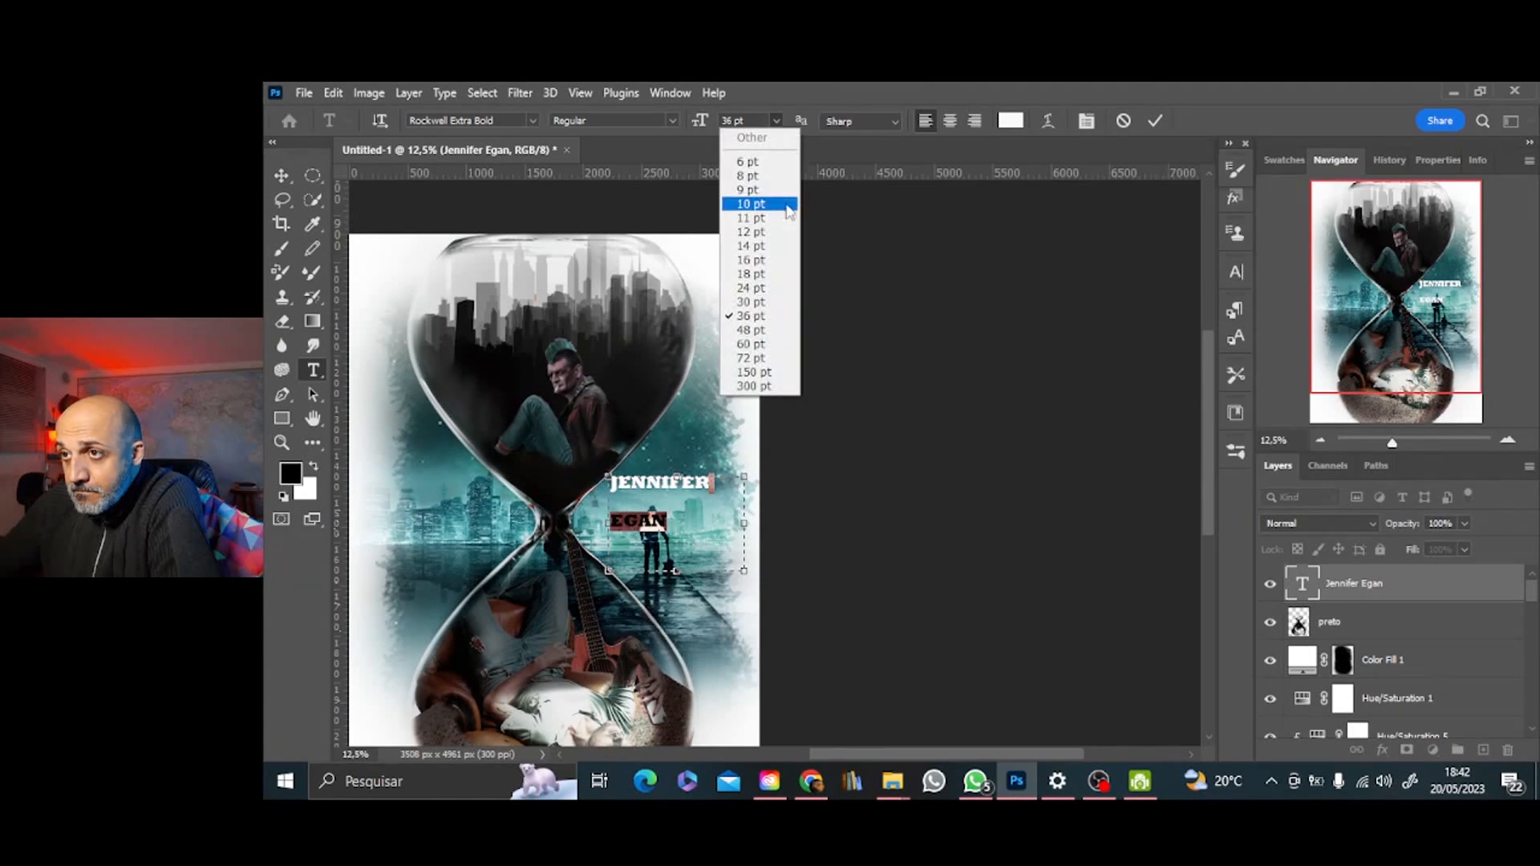
drag(674, 521, 628, 516)
click(1172, 284)
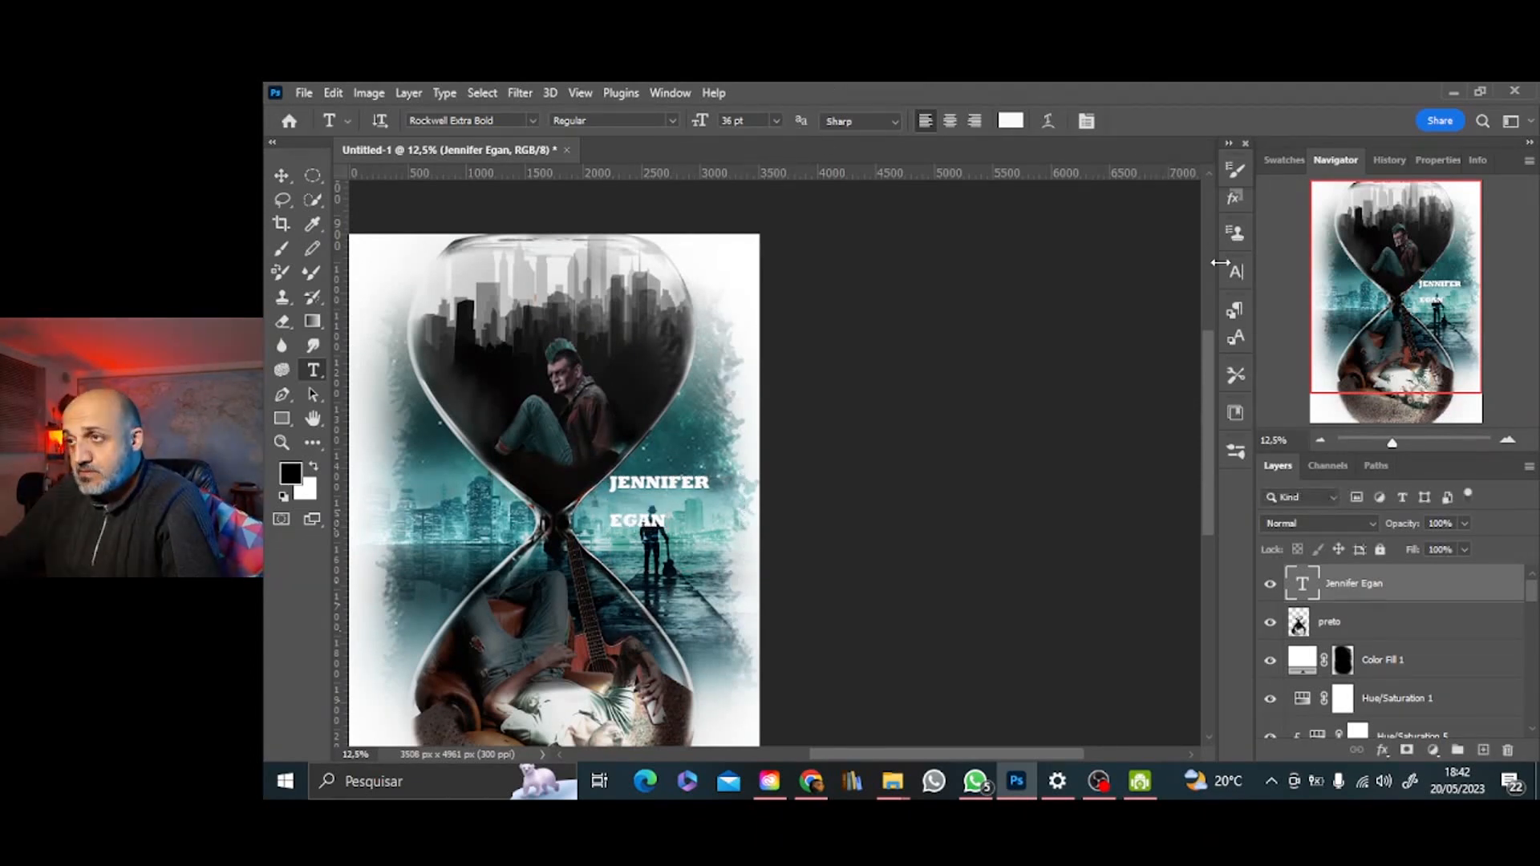
Duplicate the Jennifer Egan text layer
drag(1398, 297, 1393, 305)
key(ctrl+j)
key(ctrl+t)
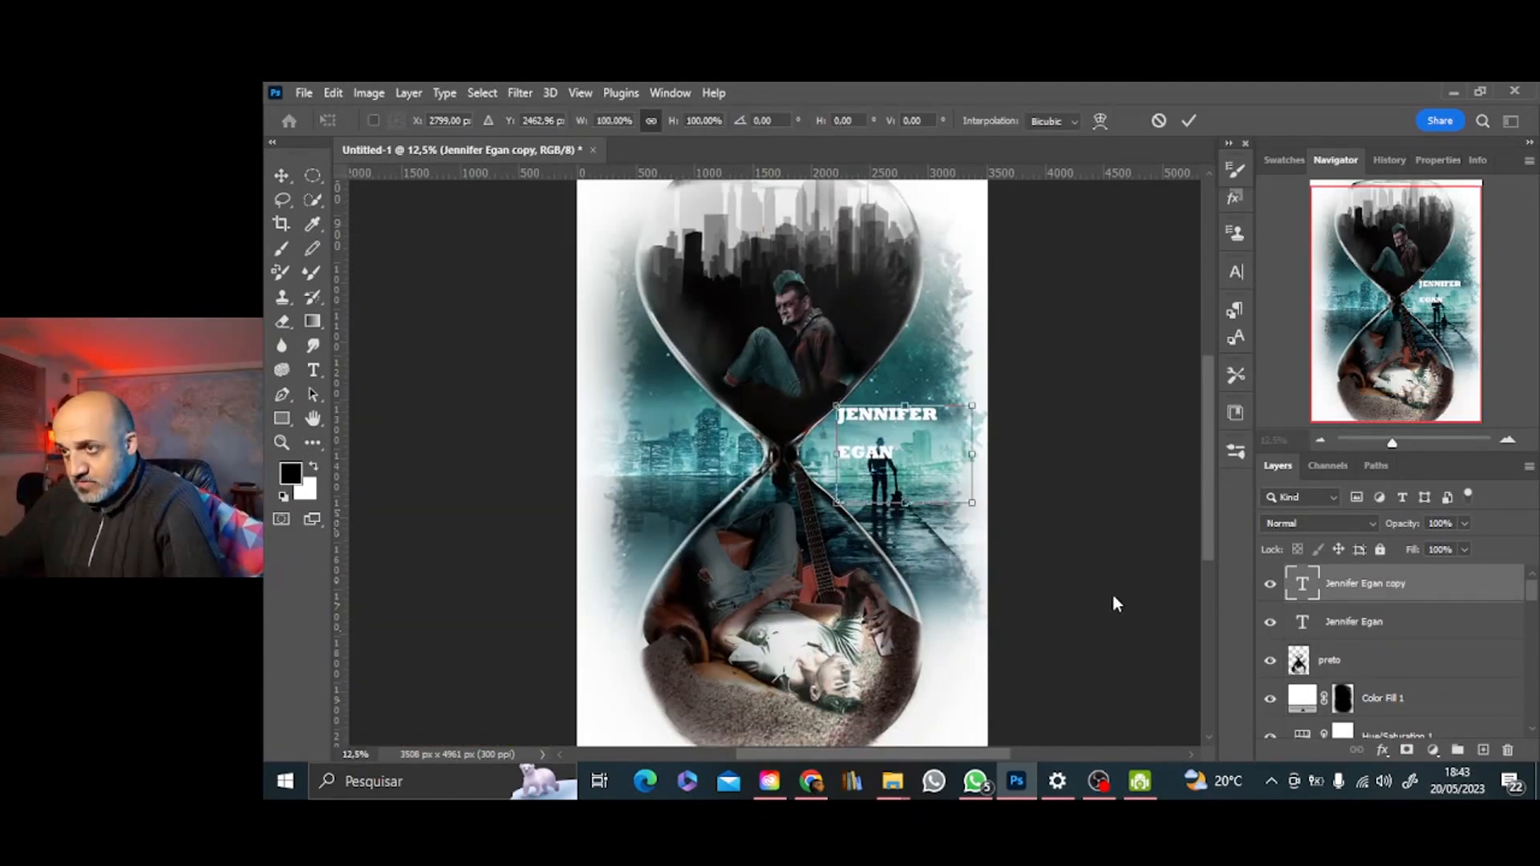
drag(973, 504, 915, 440)
key(ctrl+z)
key(Escape)
Shorten the upper text layer to JENNIFER and the lower text layer to EGAN
double_click(1310, 587)
click(1158, 122)
click(1308, 624)
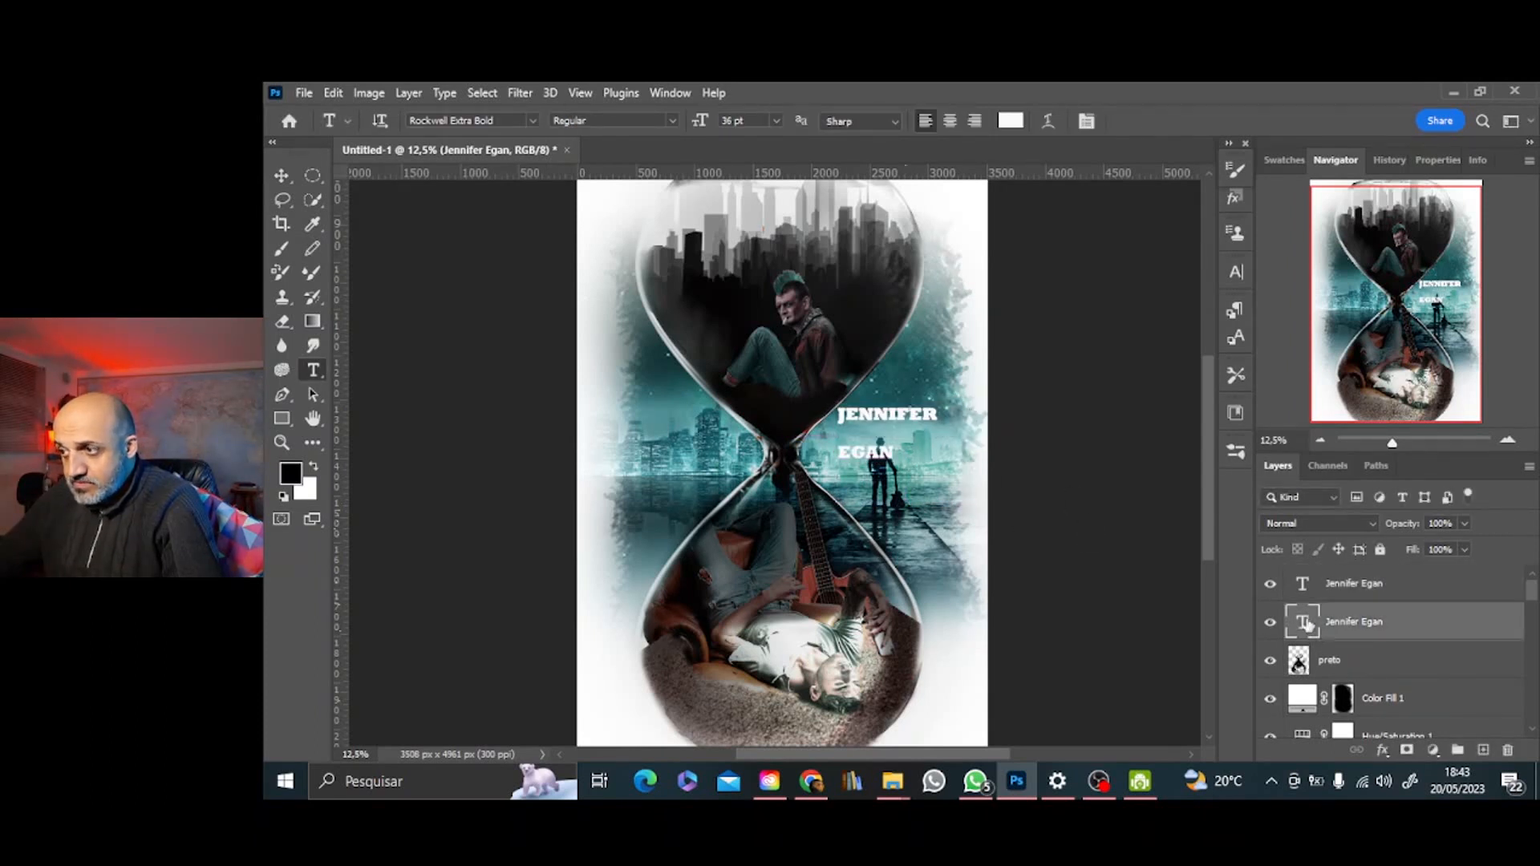
double_click(1304, 622)
click(1155, 122)
key(ctrl+y)
Move the EGAN text directly below JENNIFER, aligned with its left edge and with a tight line gap
key(ctrl+t)
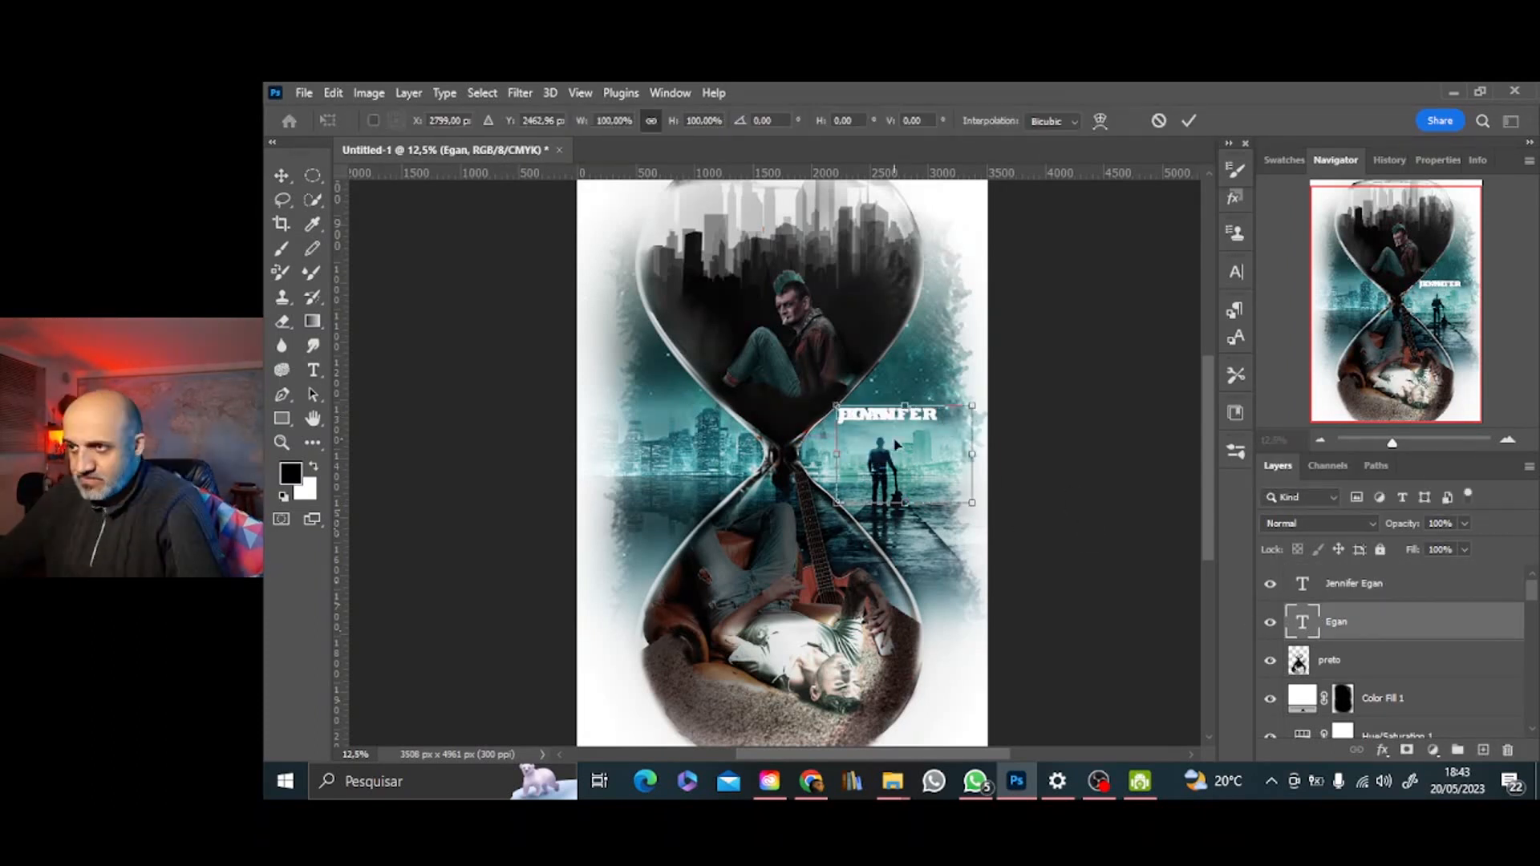
drag(894, 443, 892, 462)
key(shift+Right)
key(shift+Right)
key(shift+Right)
key(shift+Right)
key(Return)
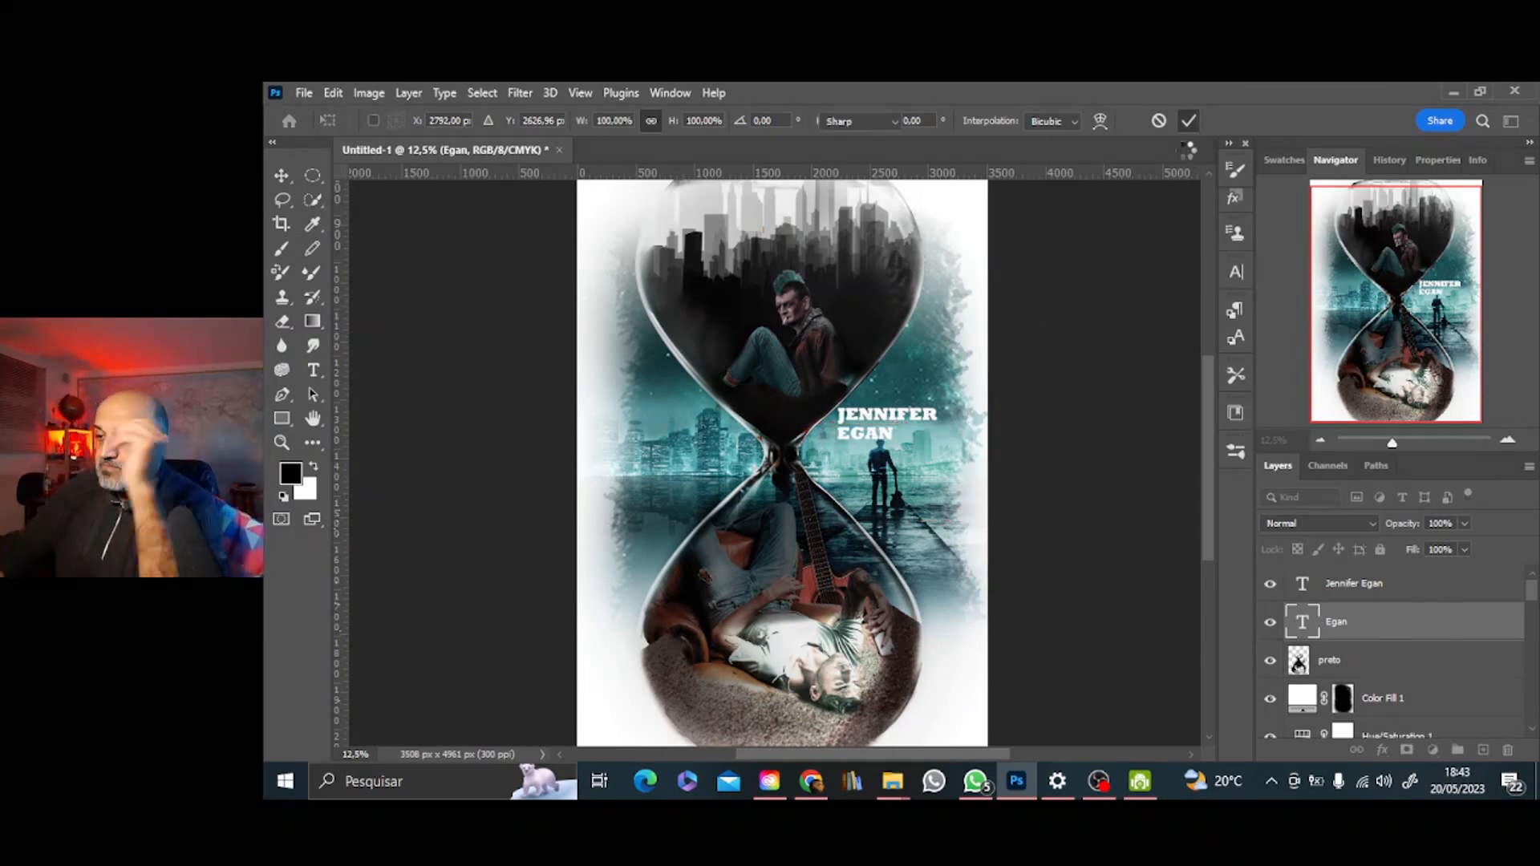
click(532, 121)
scroll(664, 434, down, 4)
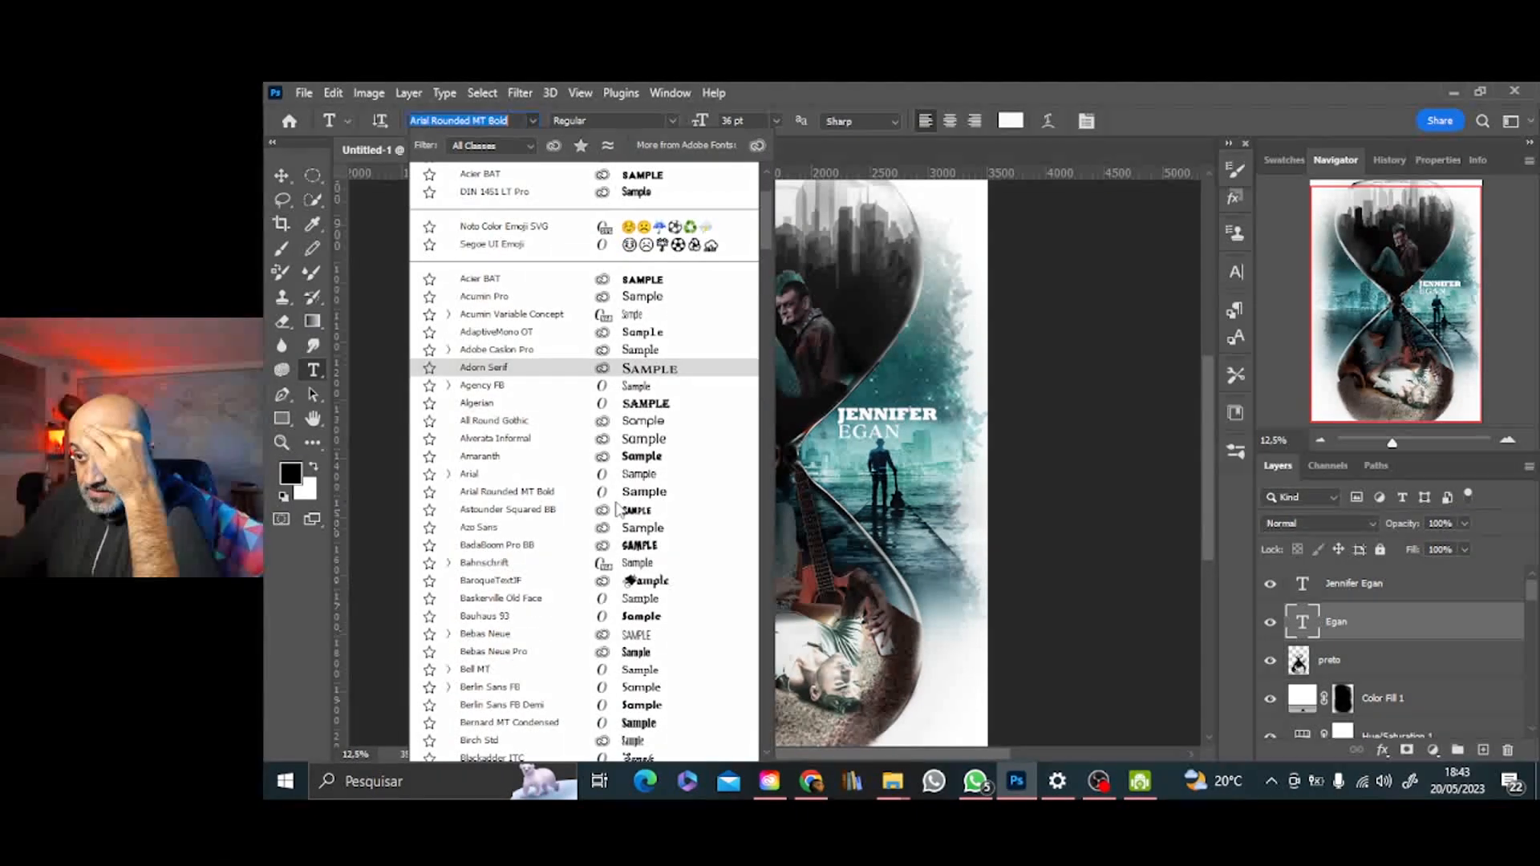
click(1108, 370)
click(1155, 122)
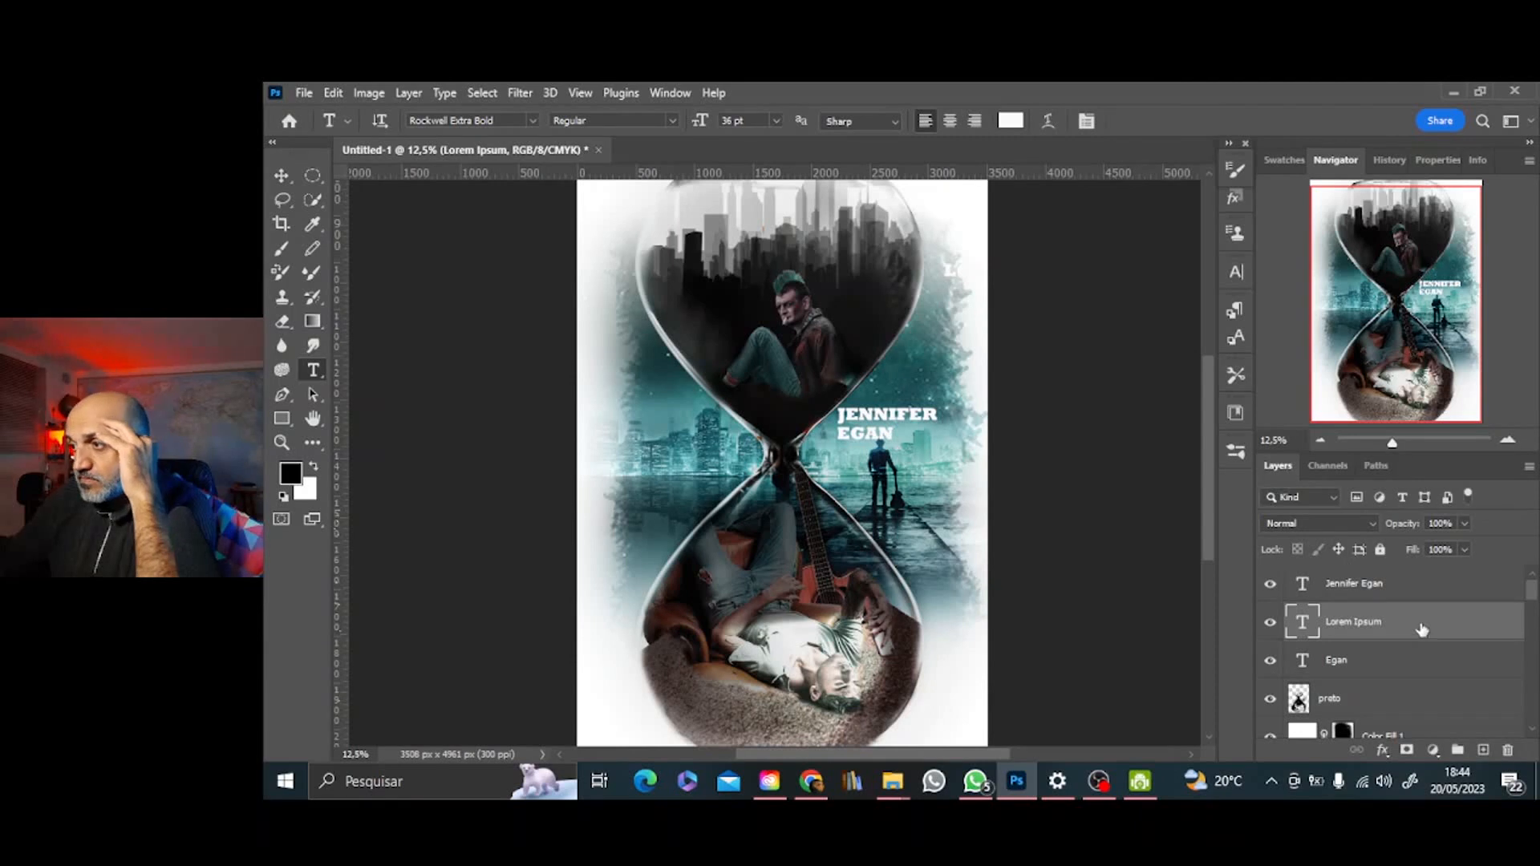
click(1507, 750)
click(802, 345)
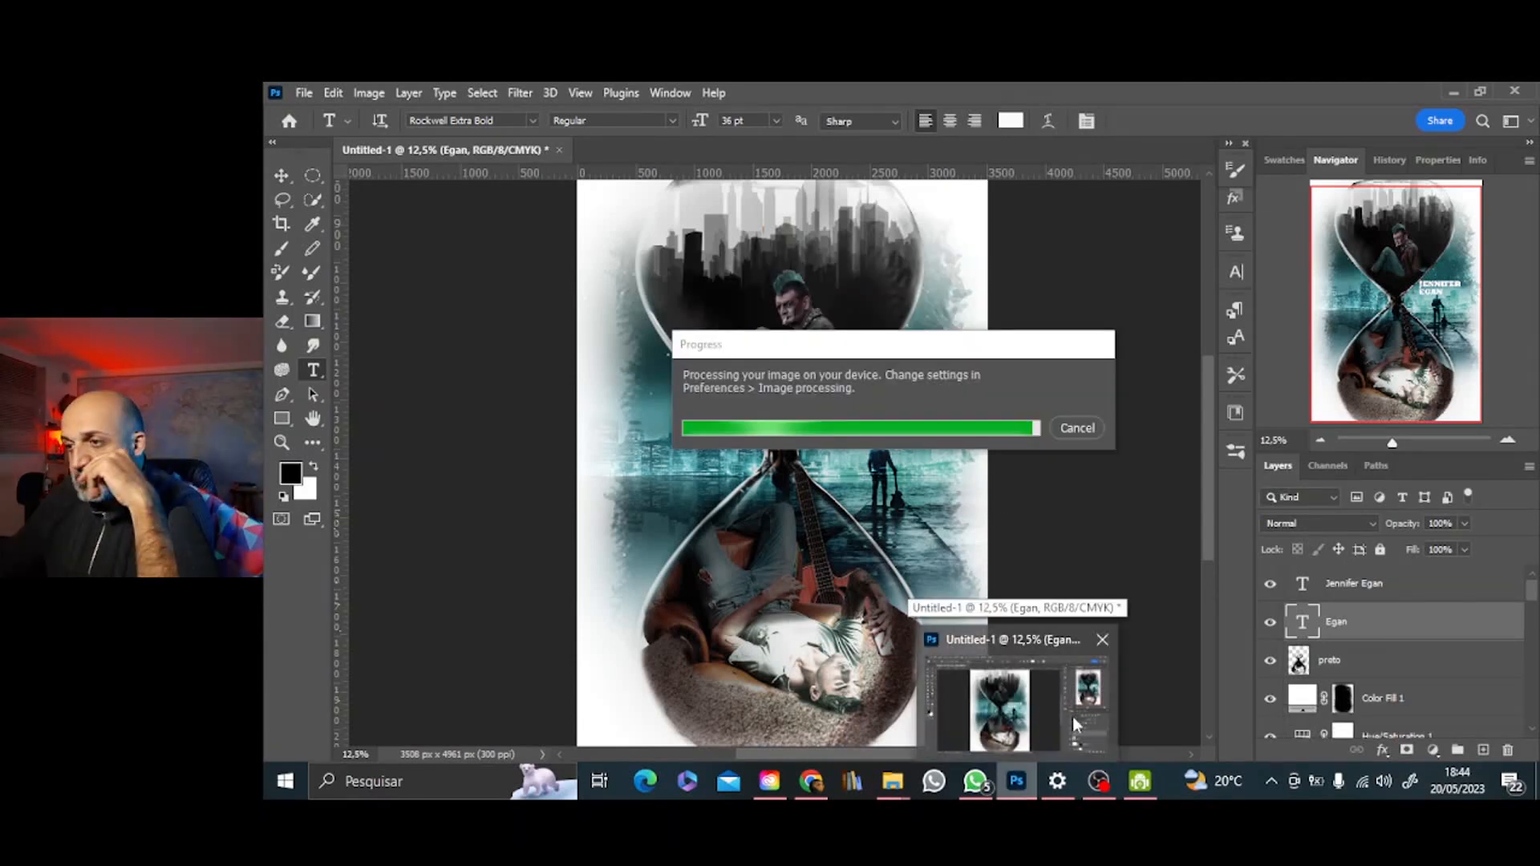
Place the "A visita Cruel" lettering image from Downloads, scaled down and positioned beside the hourglass at the page's left edge
mouse_move(893, 782)
click(971, 706)
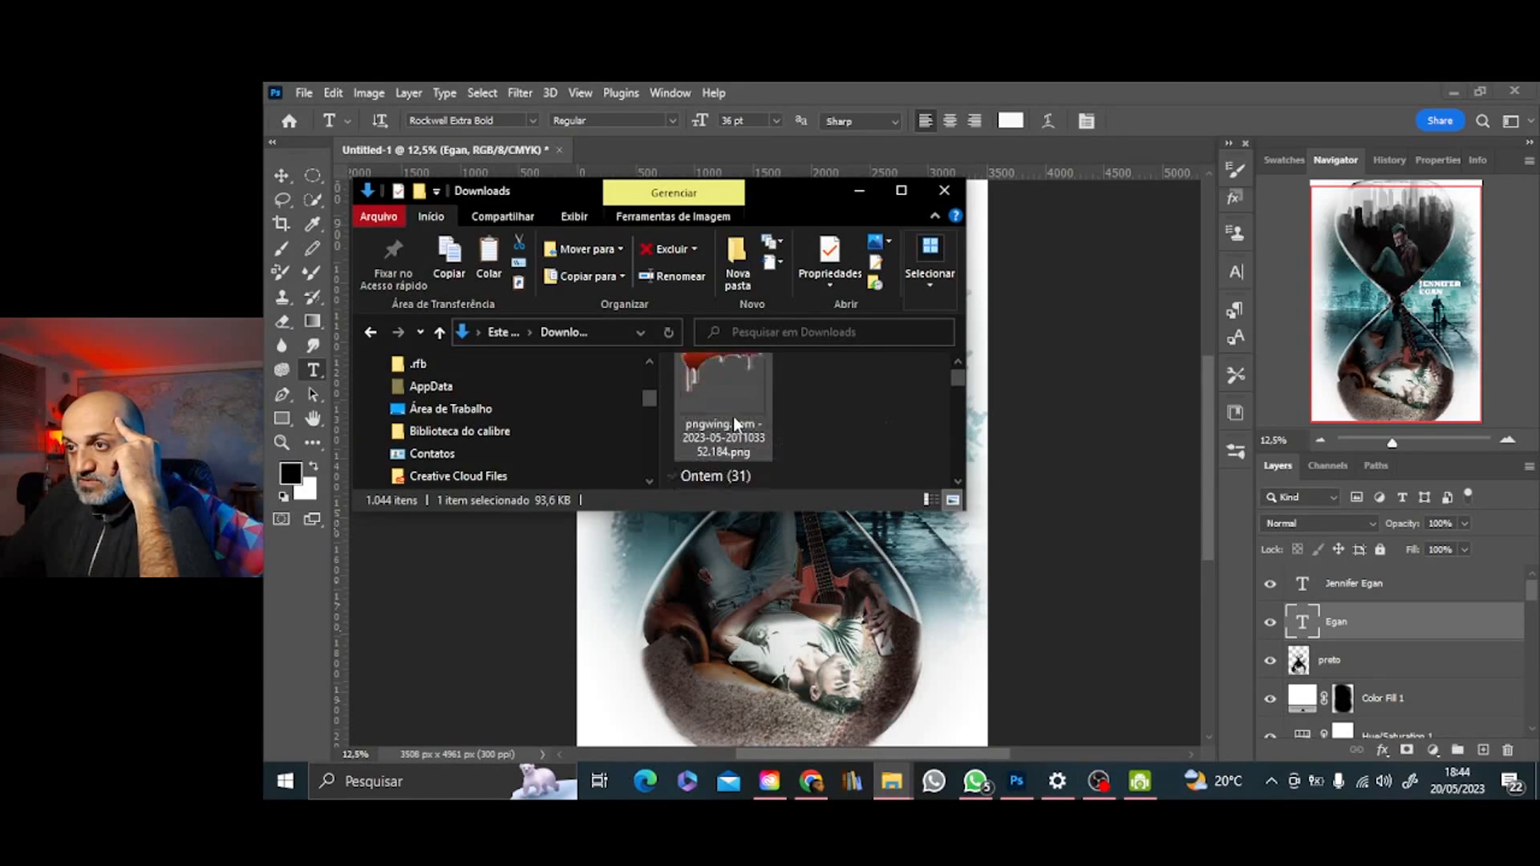
drag(741, 405, 685, 587)
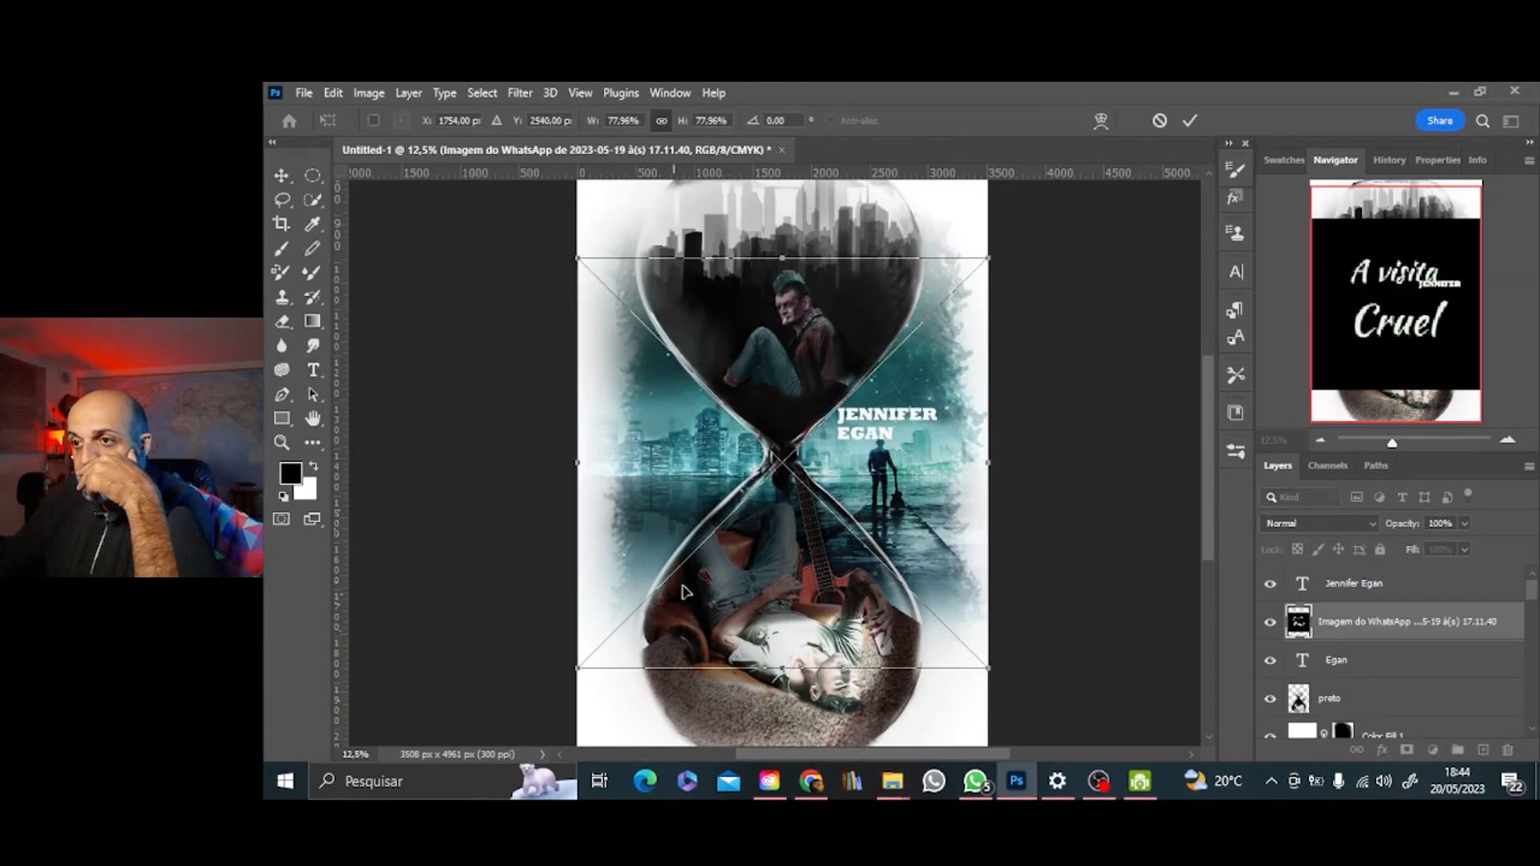
drag(987, 258, 818, 427)
drag(728, 512, 704, 399)
drag(795, 316, 746, 367)
drag(699, 423, 774, 593)
click(1190, 121)
Place the "do" lettering image from Downloads below "A visita Cruel", scaled to about 25%
mouse_move(893, 781)
click(970, 706)
scroll(860, 402, down, 1)
drag(992, 261, 708, 535)
key(Return)
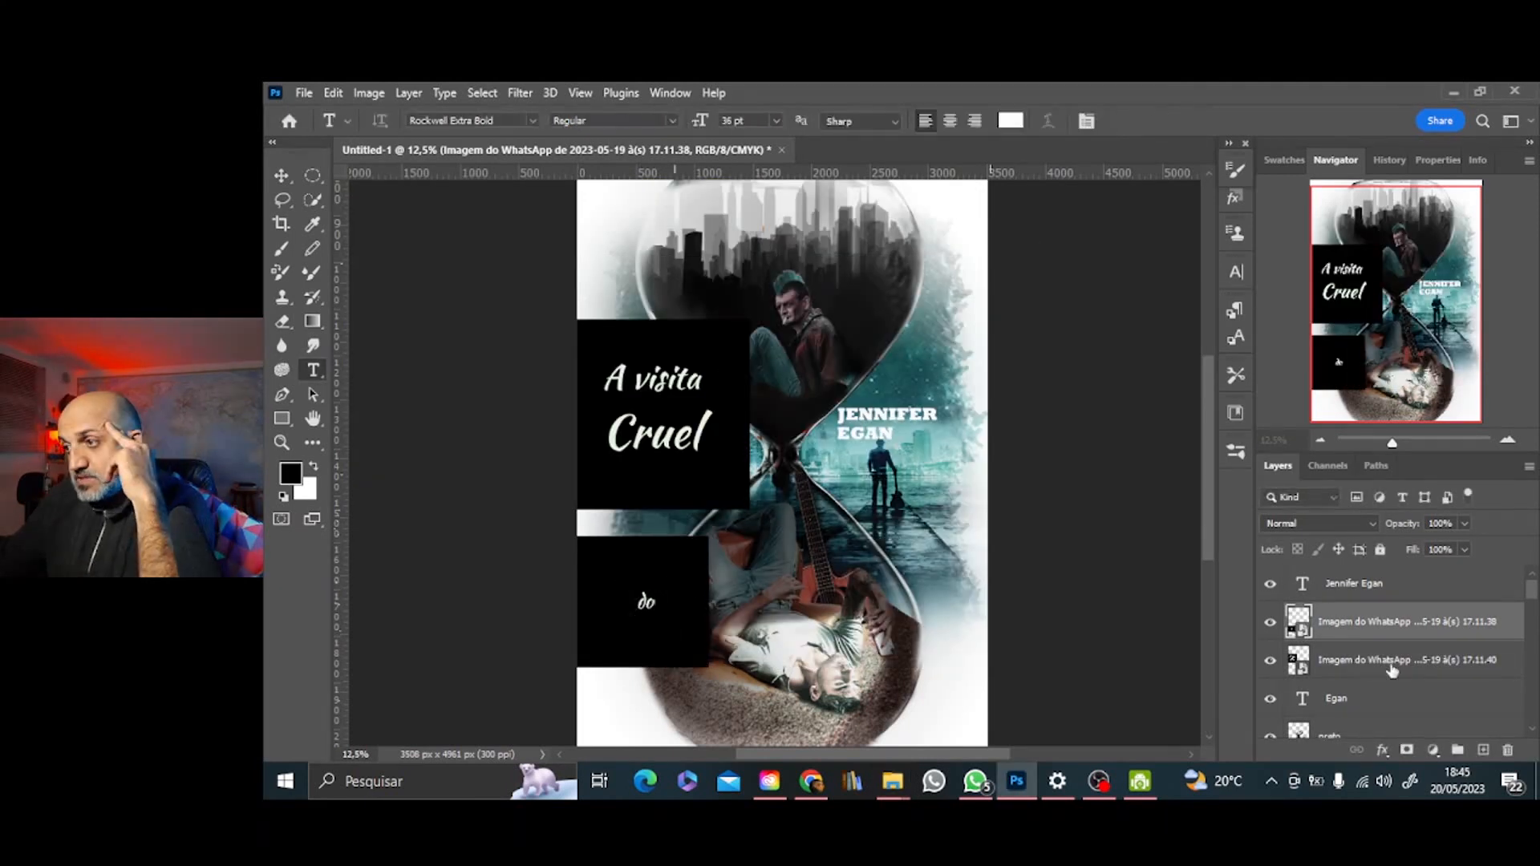
Set the "A visita Cruel" image layer's blending mode to Screen
click(1368, 658)
click(1364, 524)
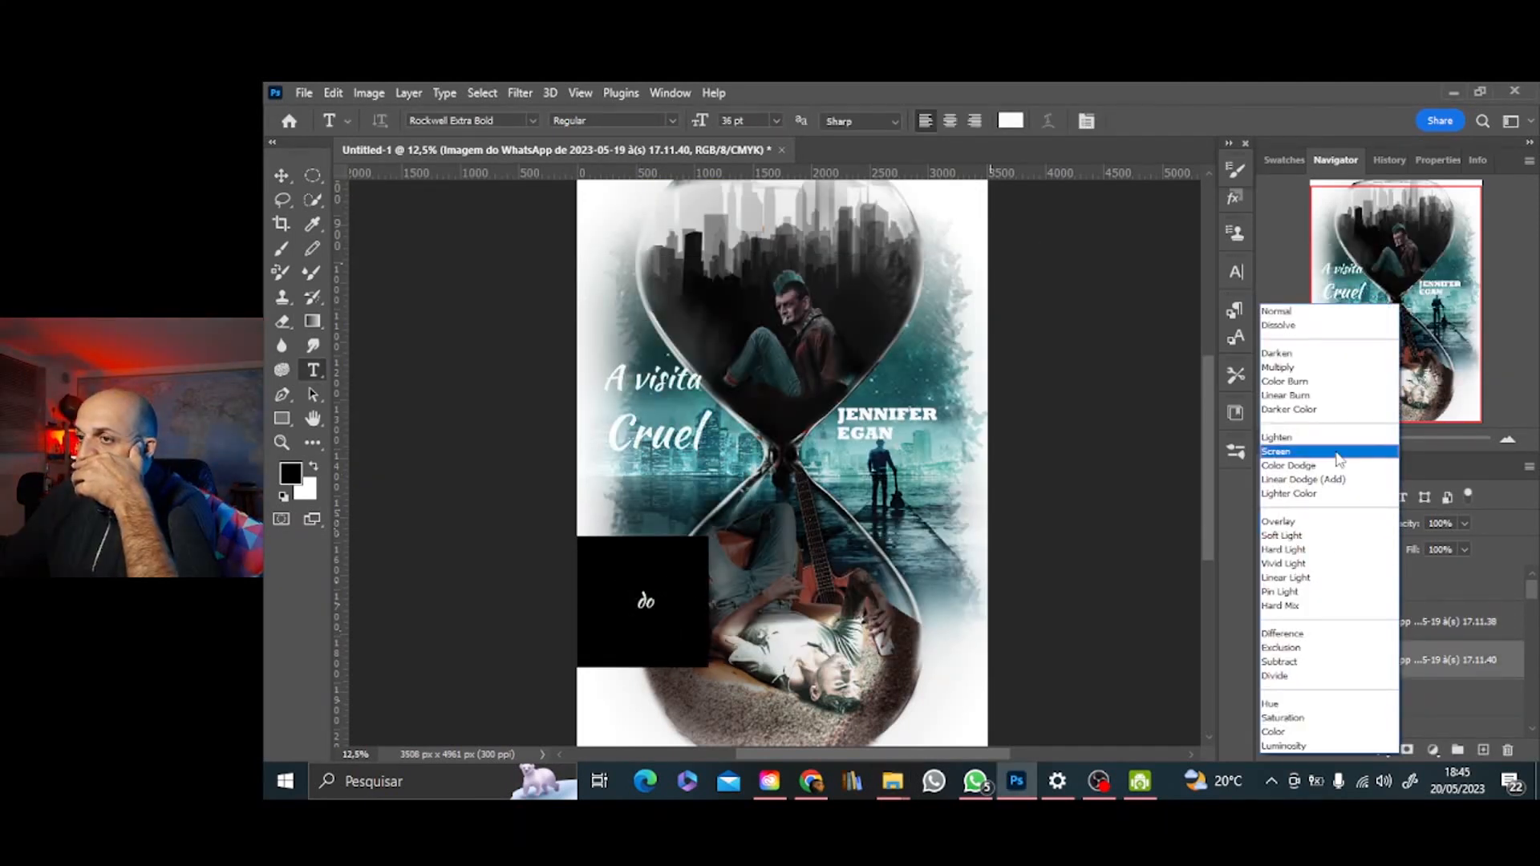
click(1291, 449)
Move the "do" lettering directly beneath "Cruel", enlarge it, and set its blending mode to Screen
click(1364, 625)
key(ctrl+t)
drag(652, 575, 663, 447)
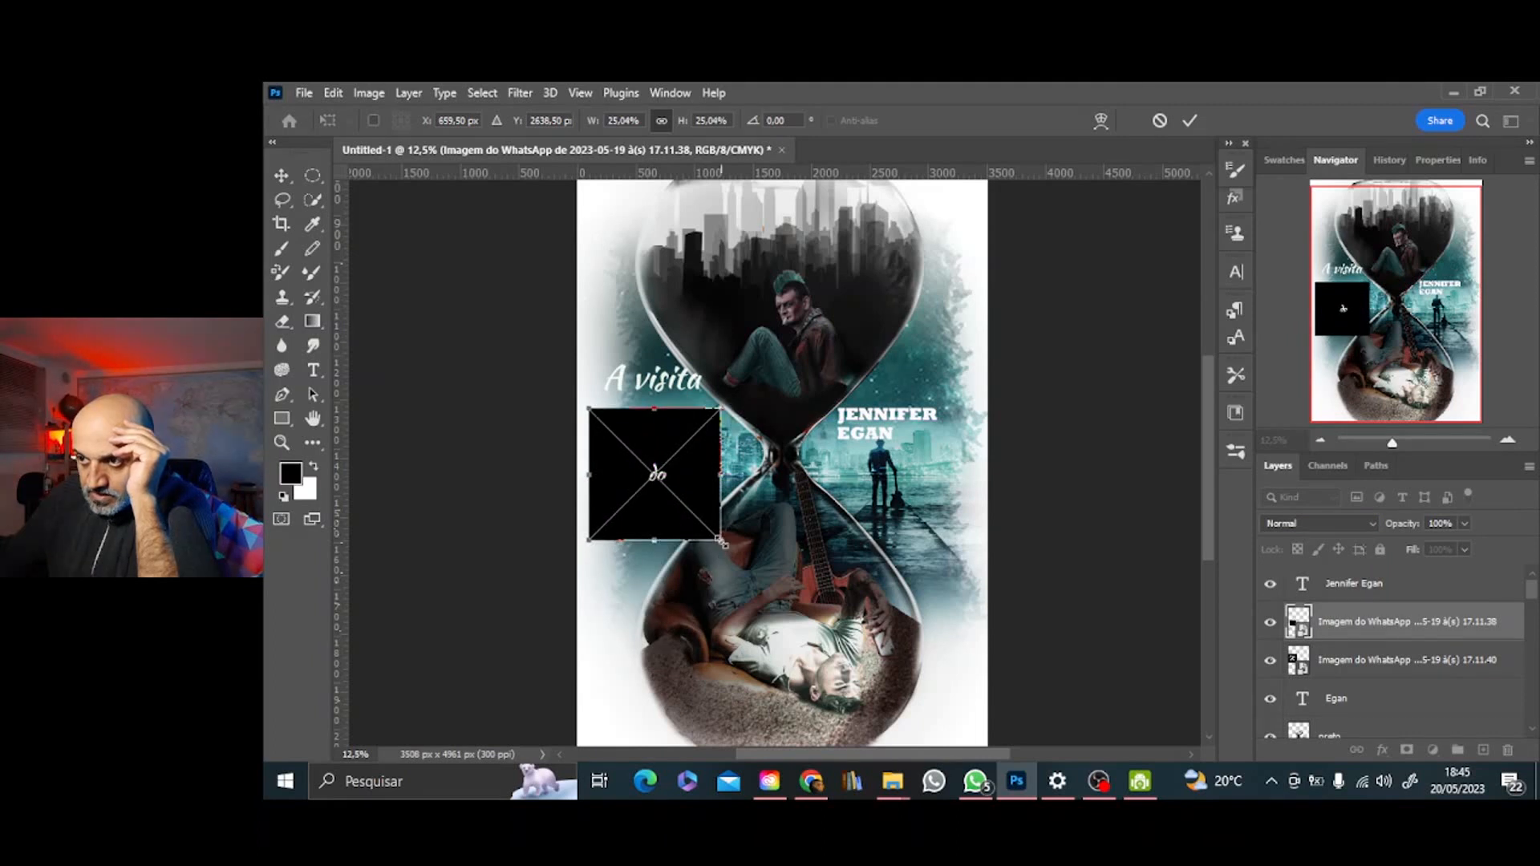
drag(720, 540, 776, 597)
drag(696, 509, 666, 505)
key(Return)
click(1315, 523)
click(1293, 454)
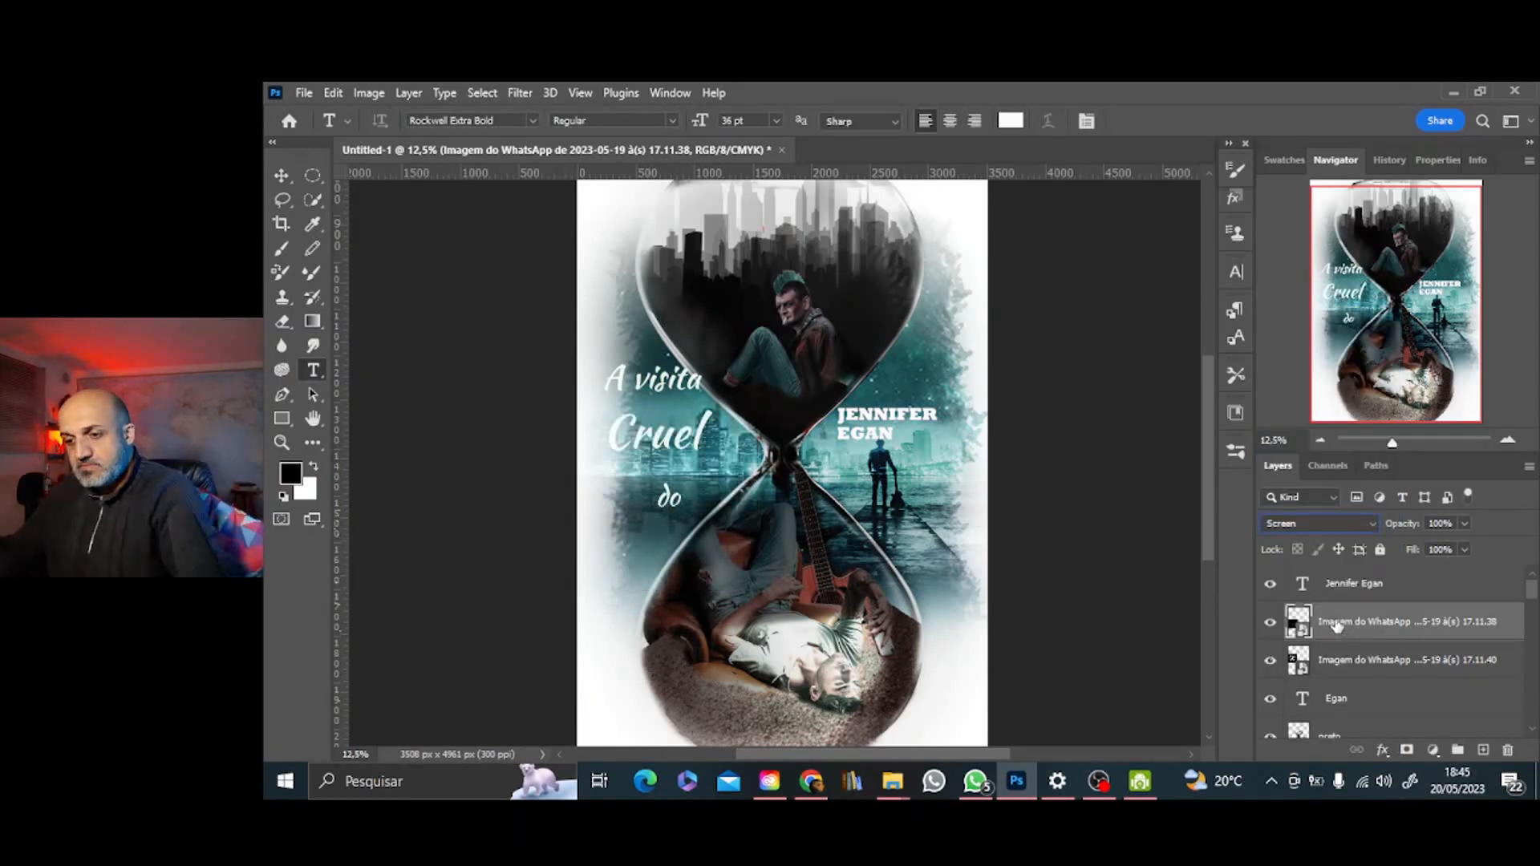
Enlarge the "do" lettering slightly and shift it closer beneath the middle of "Cruel"
click(1341, 662)
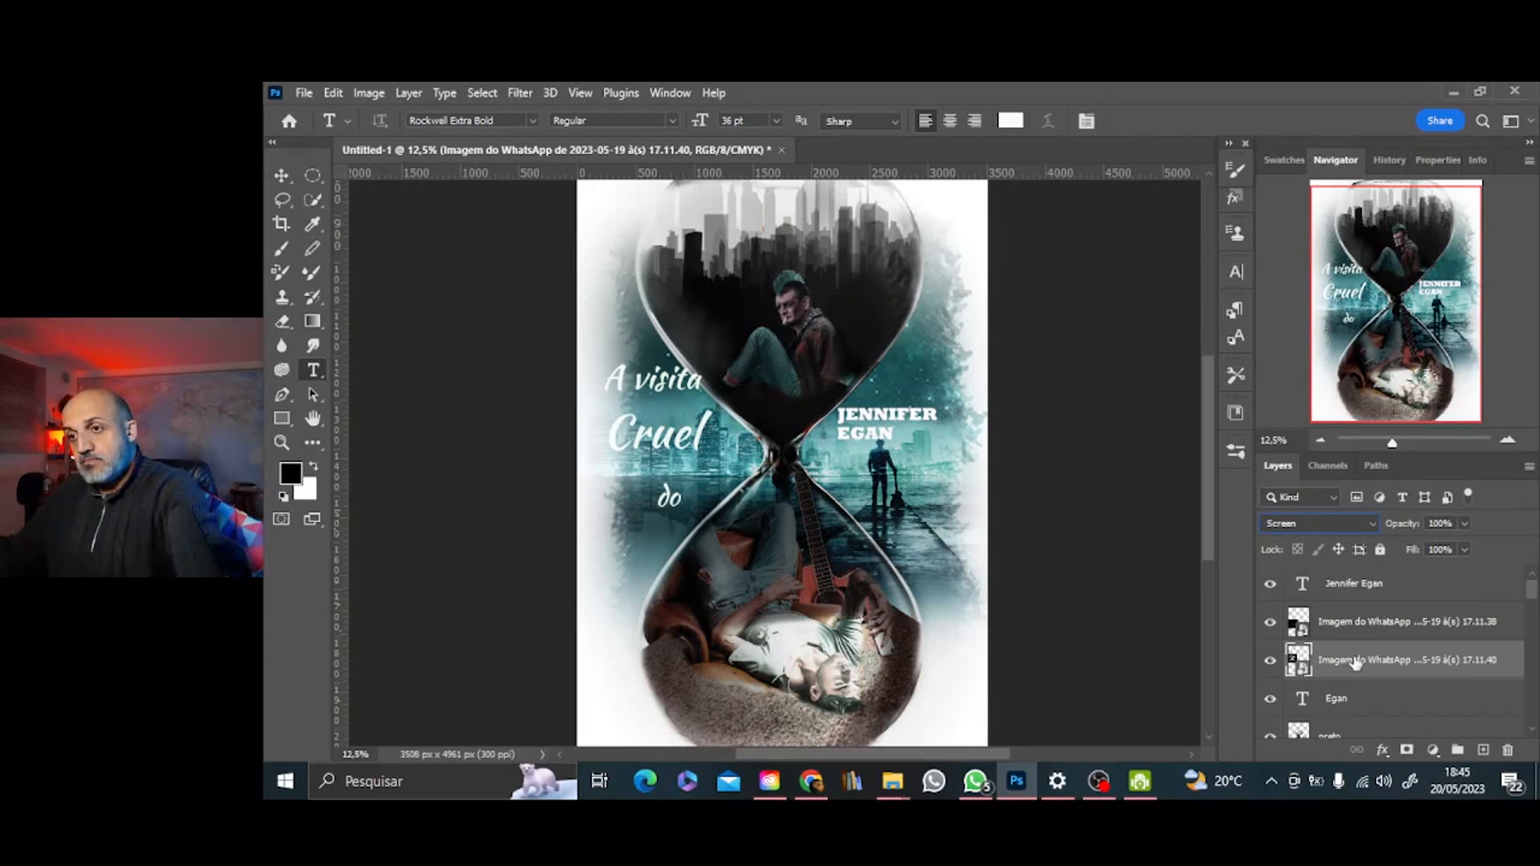
click(1366, 628)
key(ctrl+t)
drag(668, 499, 644, 481)
drag(741, 580, 764, 606)
drag(655, 495, 652, 487)
click(1189, 120)
Place the "do tempo" lettering image from Downloads and set its blending mode to Screen
click(893, 780)
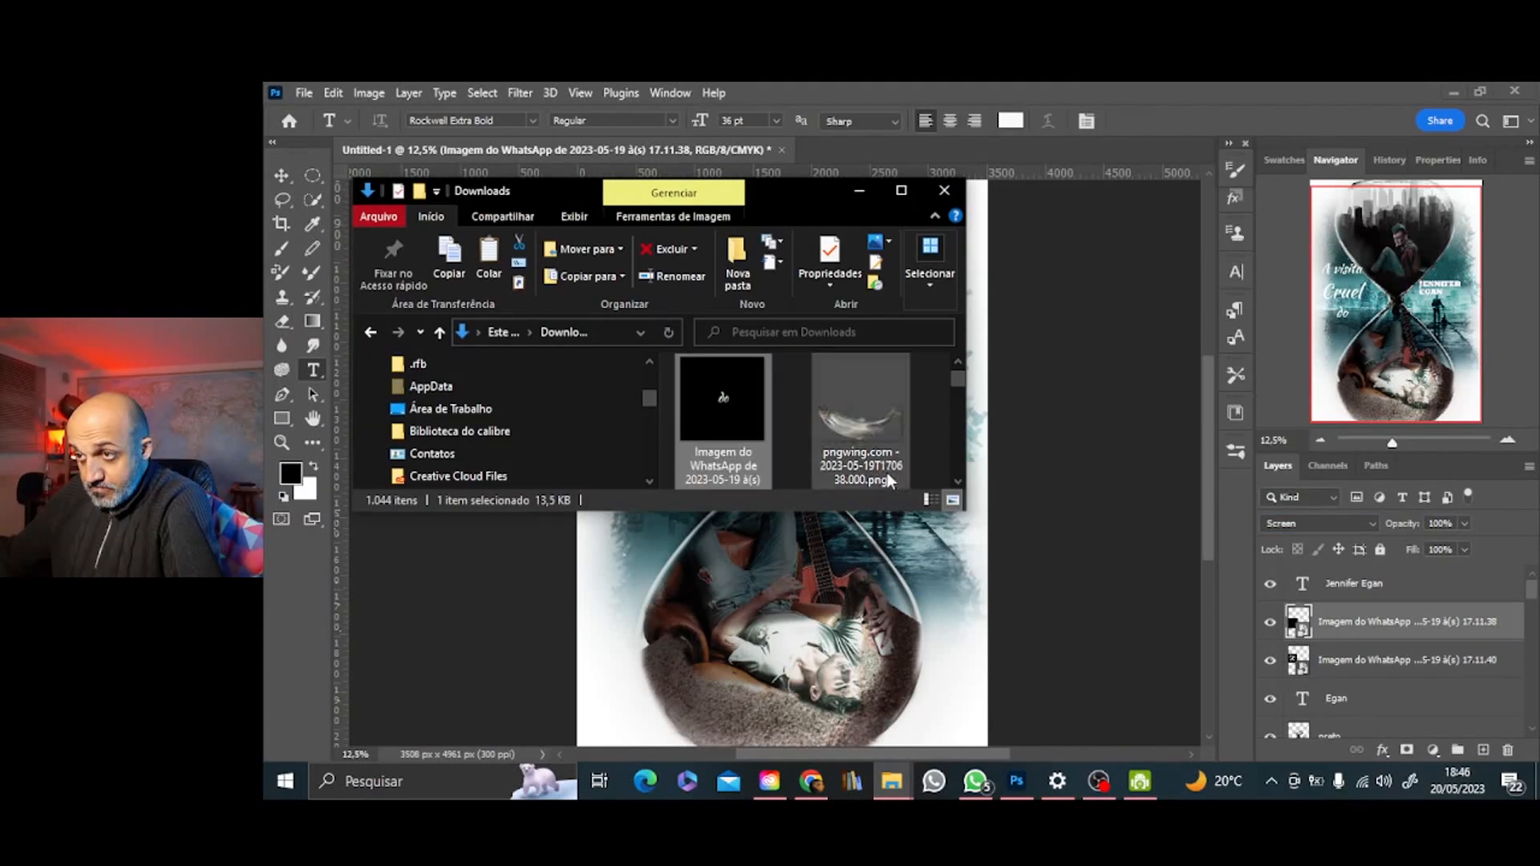
drag(870, 402, 1052, 478)
click(1364, 525)
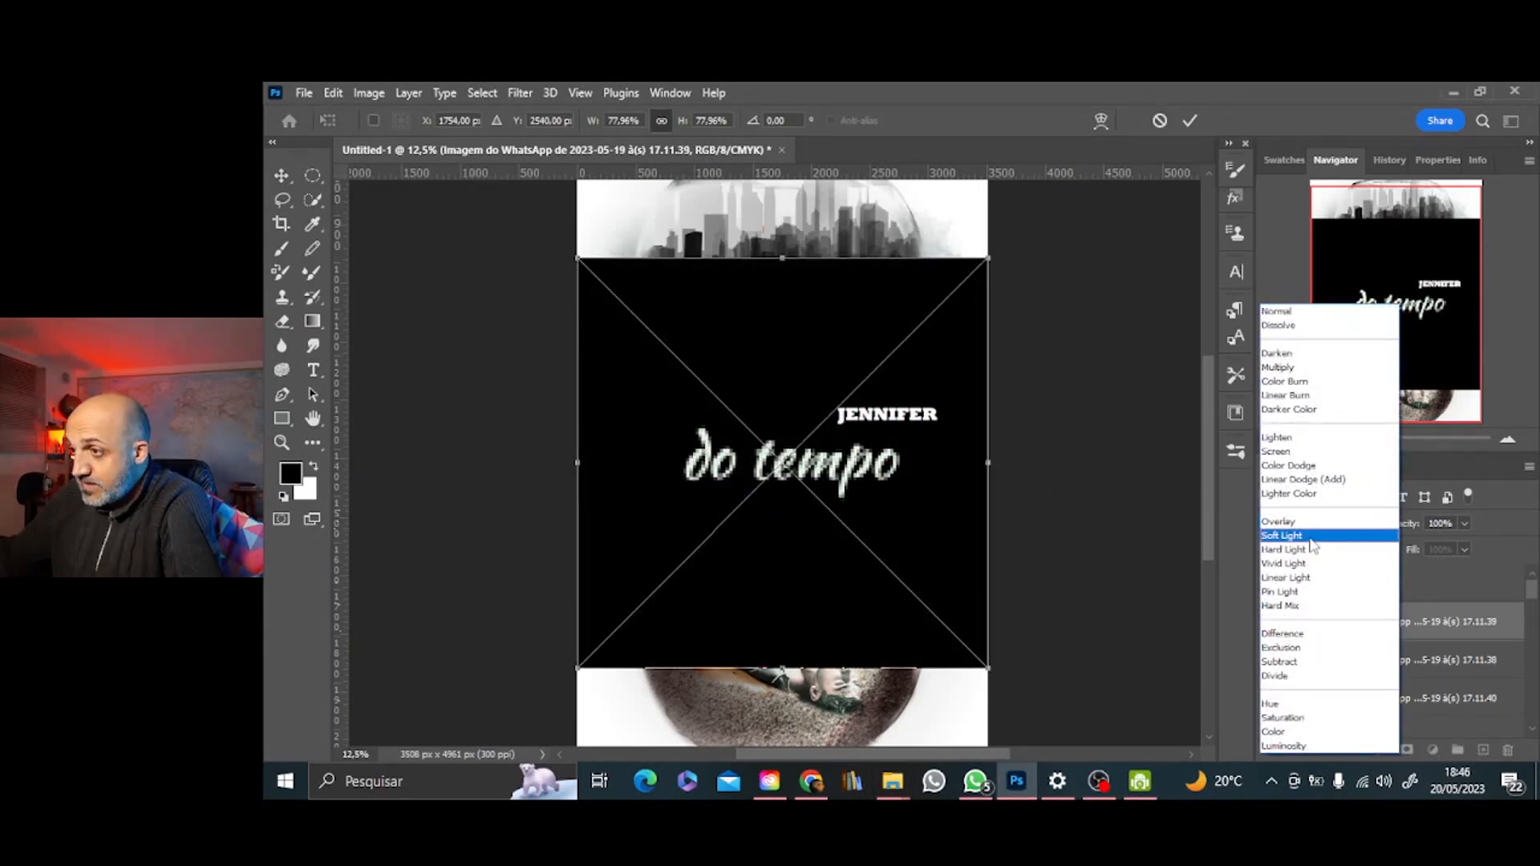
click(1301, 453)
key(Return)
click(1358, 525)
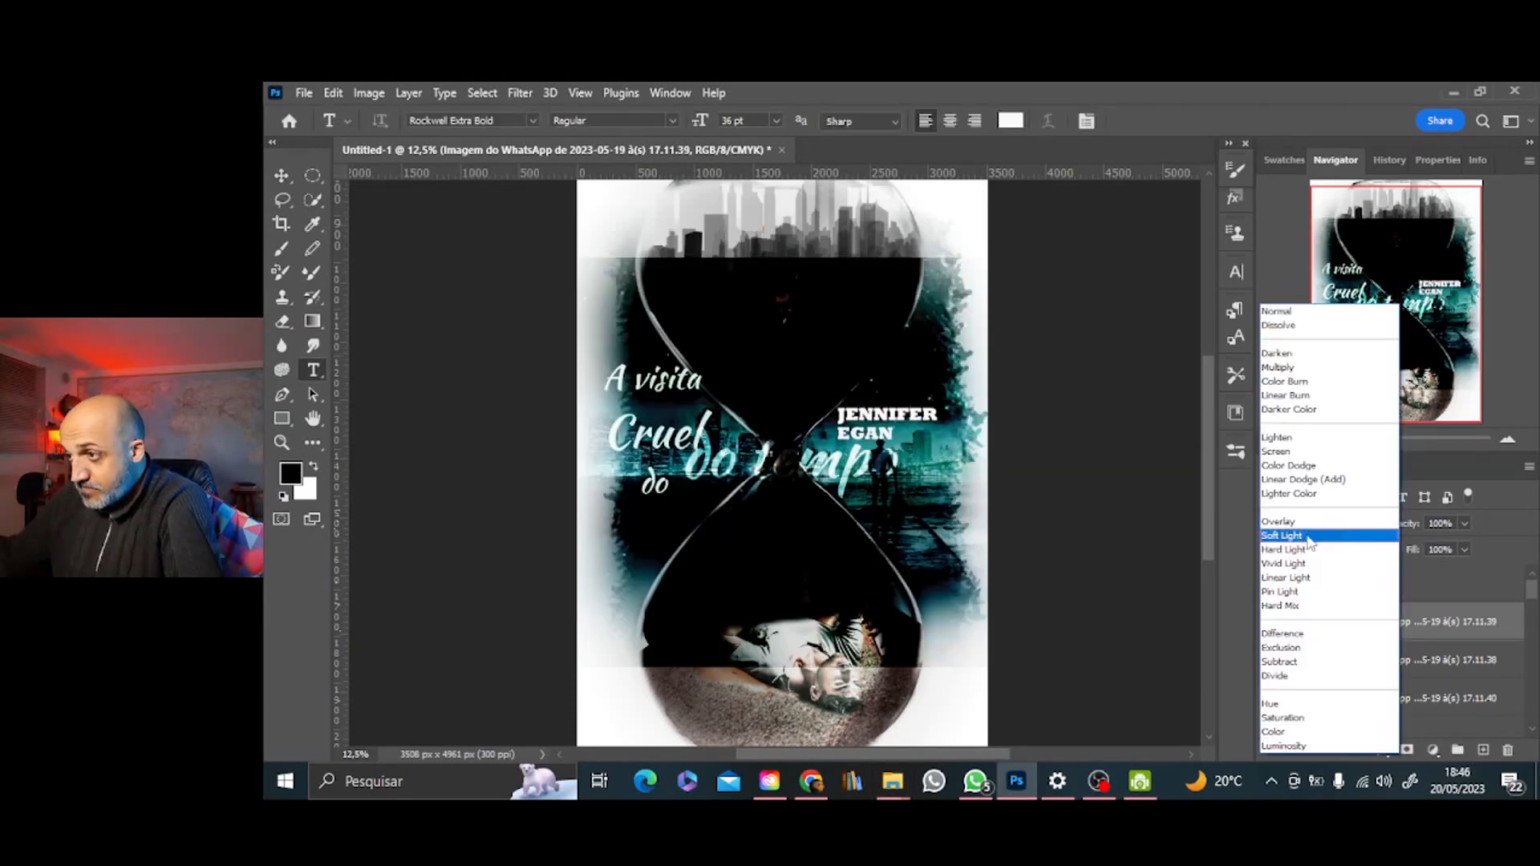
click(1300, 449)
Move the "do tempo" lettering so "tempo" sits below "do", and brush out its duplicate "do" on a layer mask
key(t)
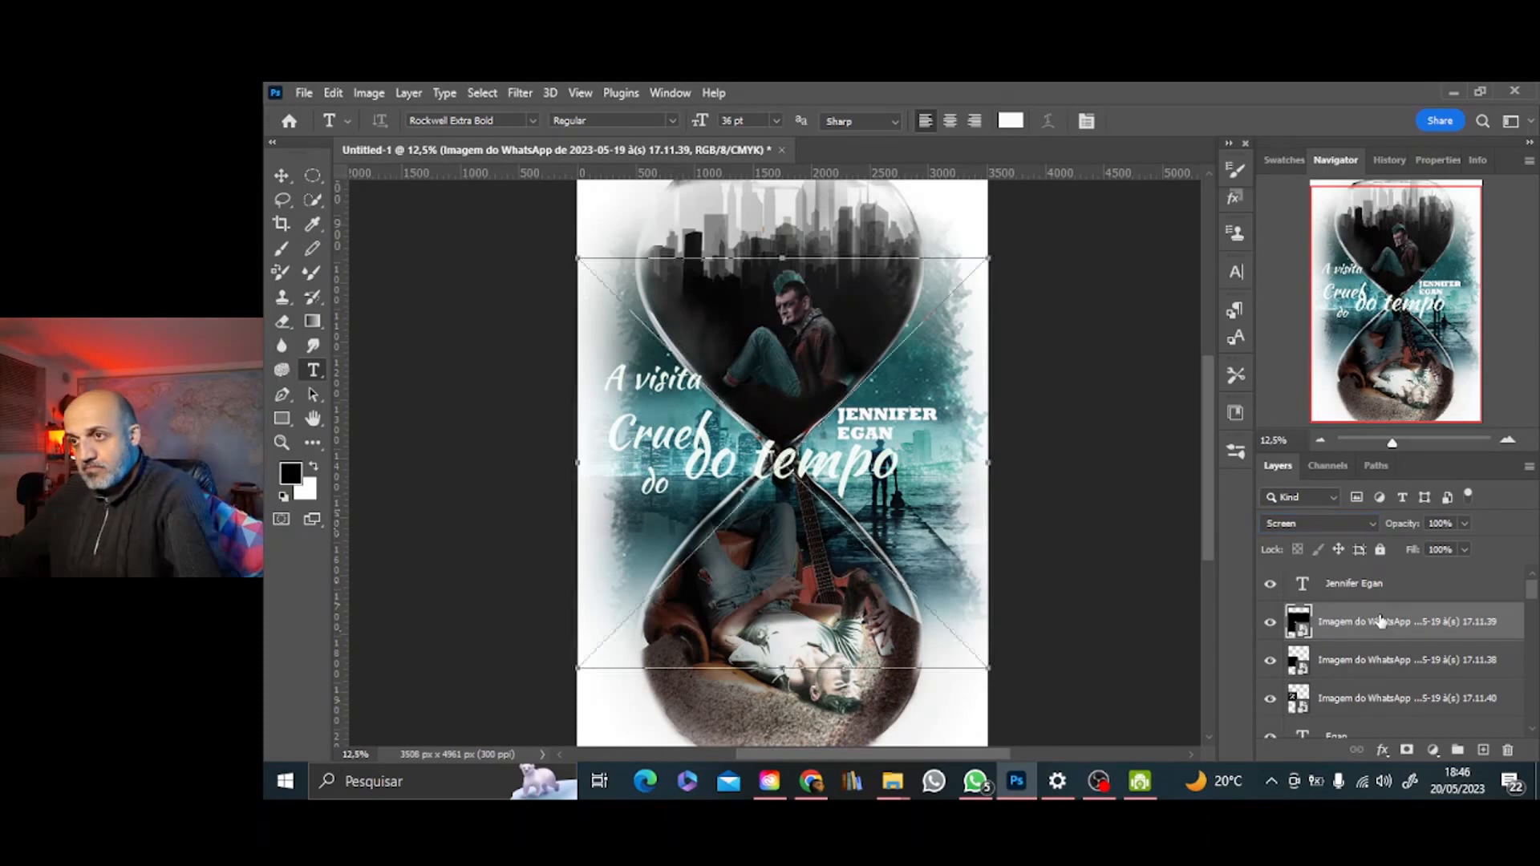
key(ctrl+t)
drag(804, 384, 668, 450)
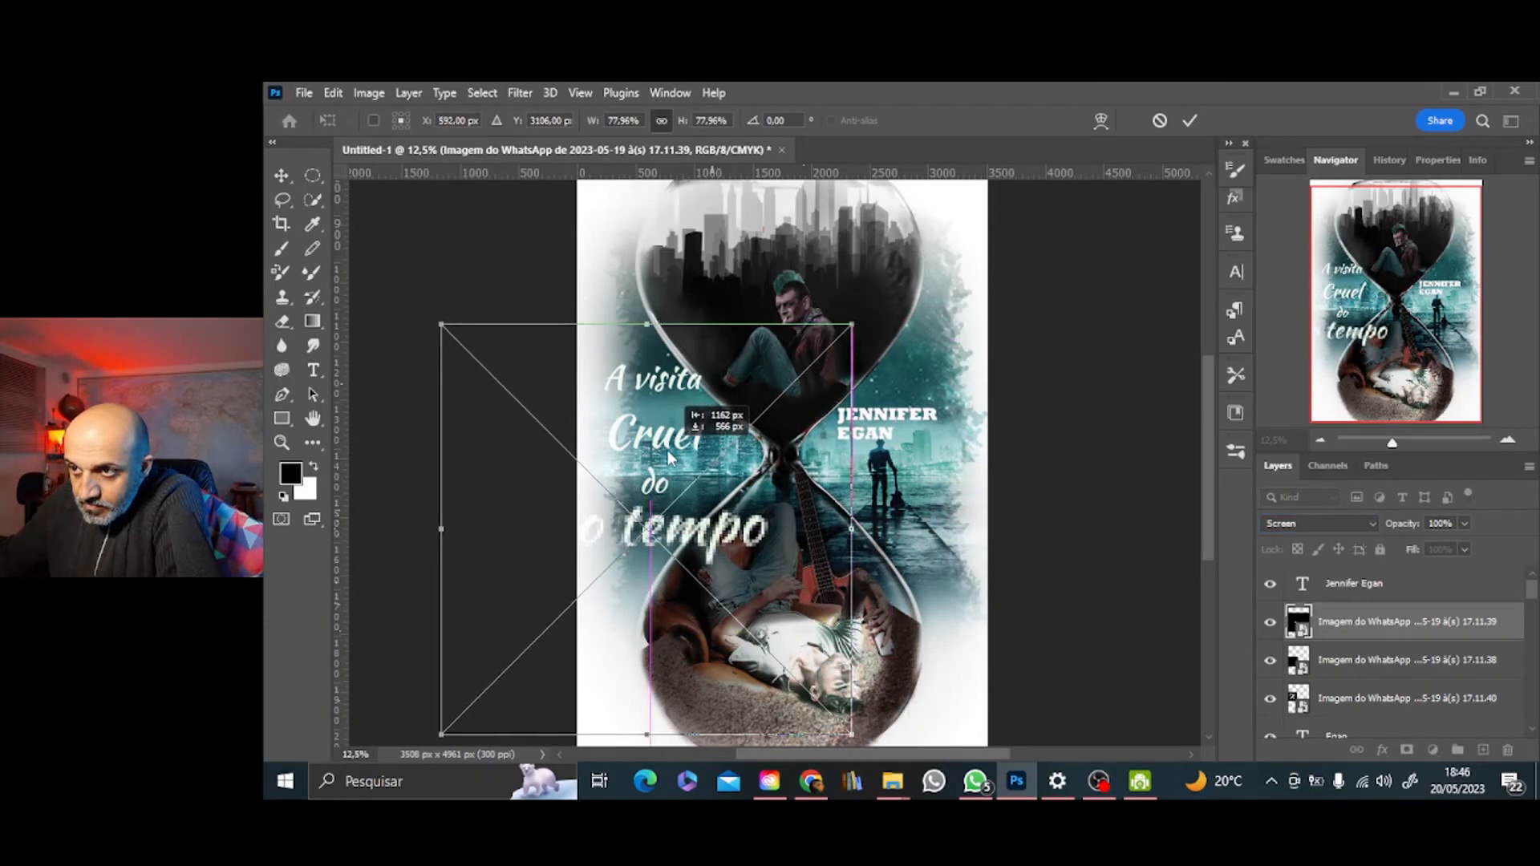
click(1190, 120)
click(1407, 751)
click(281, 249)
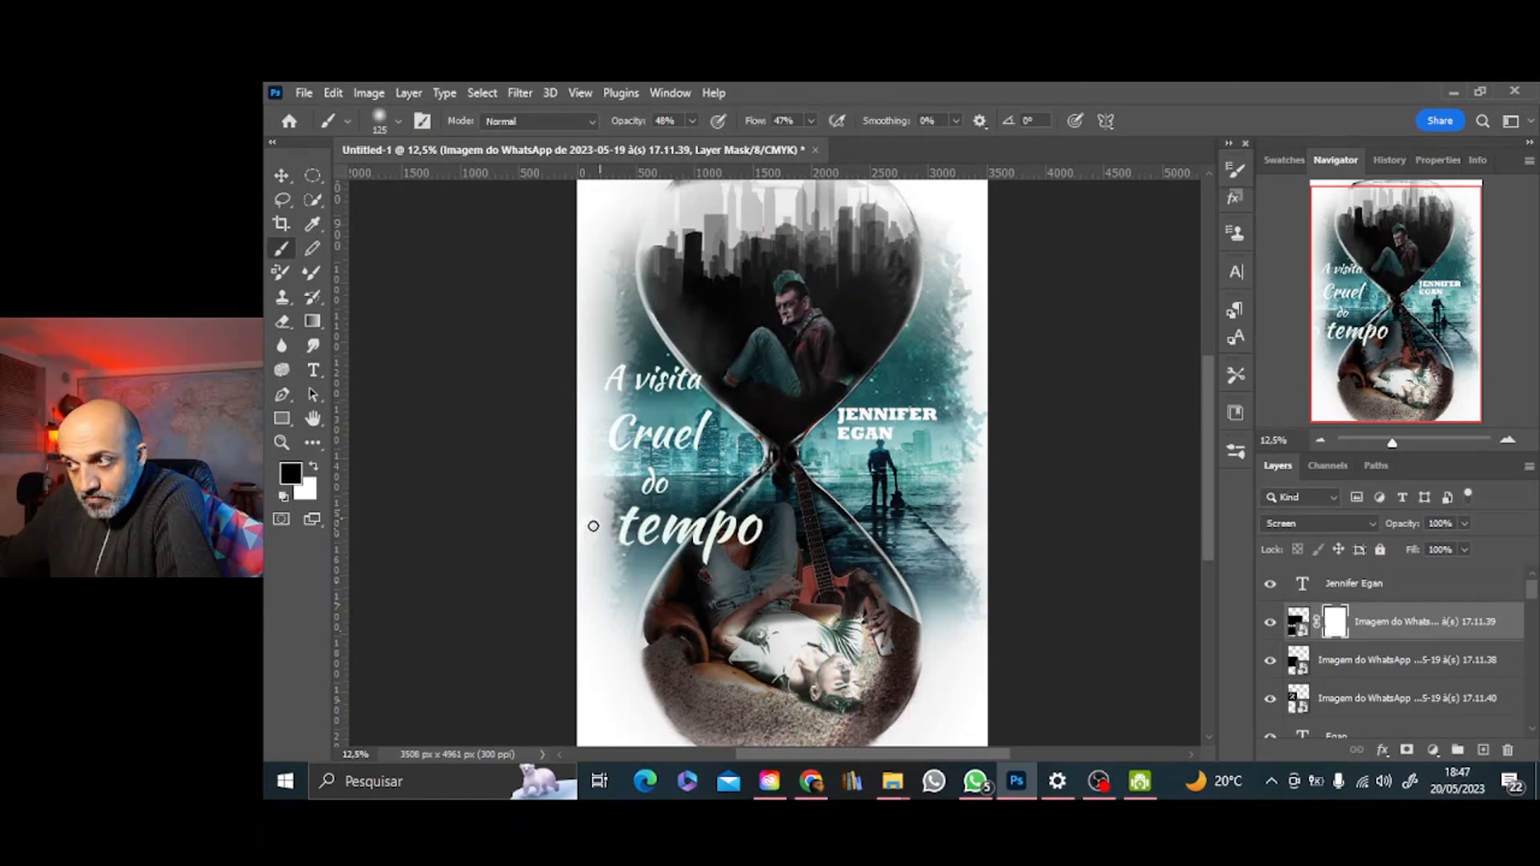
Group the three title lettering layers and move the group slightly up and inward from the page edge
shift+click(1412, 698)
key(ctrl+g)
key(ctrl+t)
drag(651, 446, 678, 417)
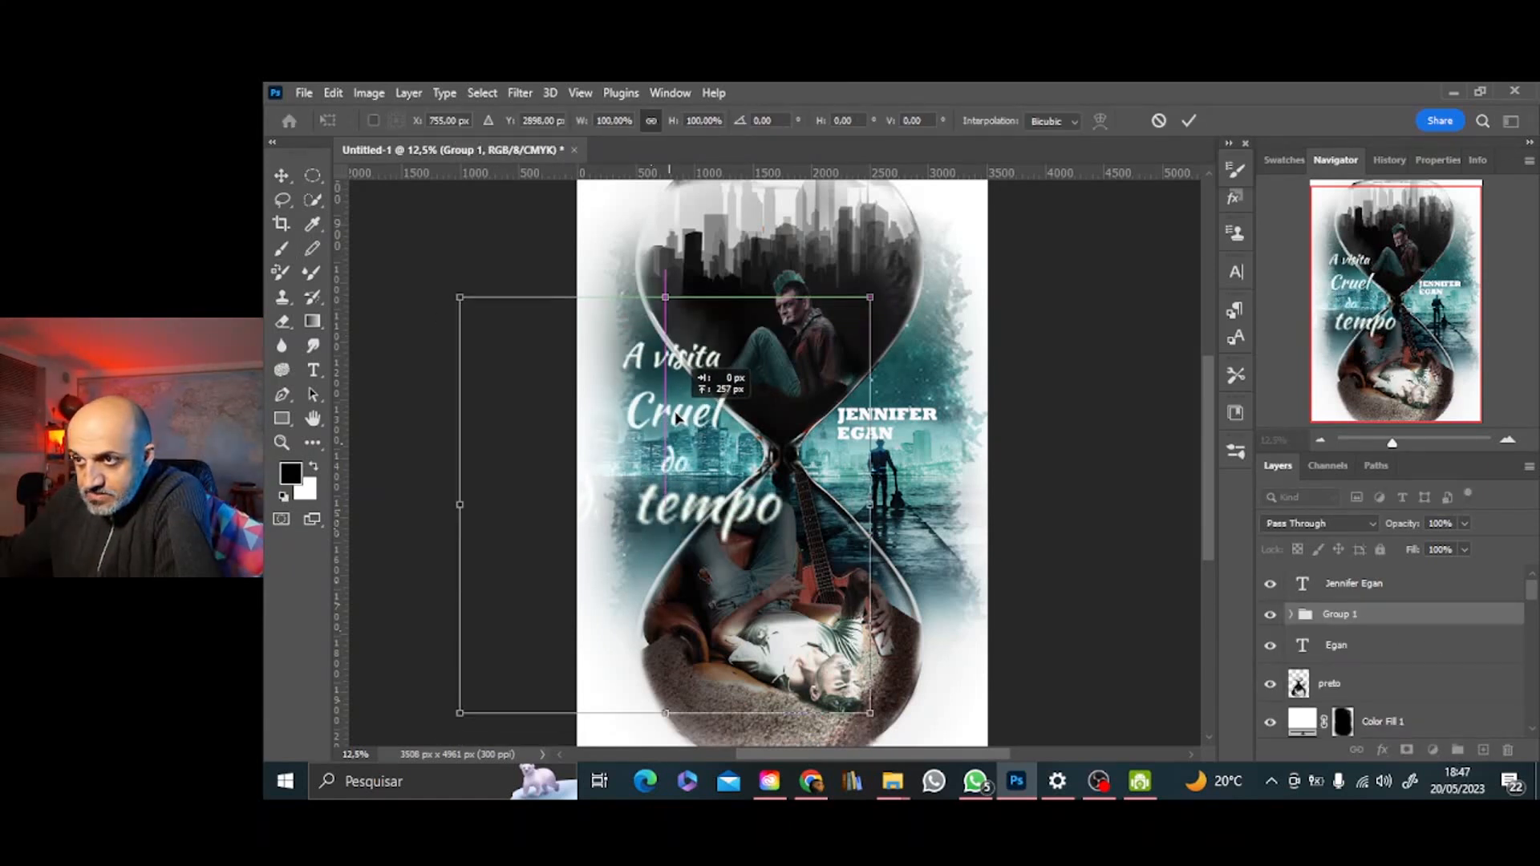
click(1190, 122)
key(b)
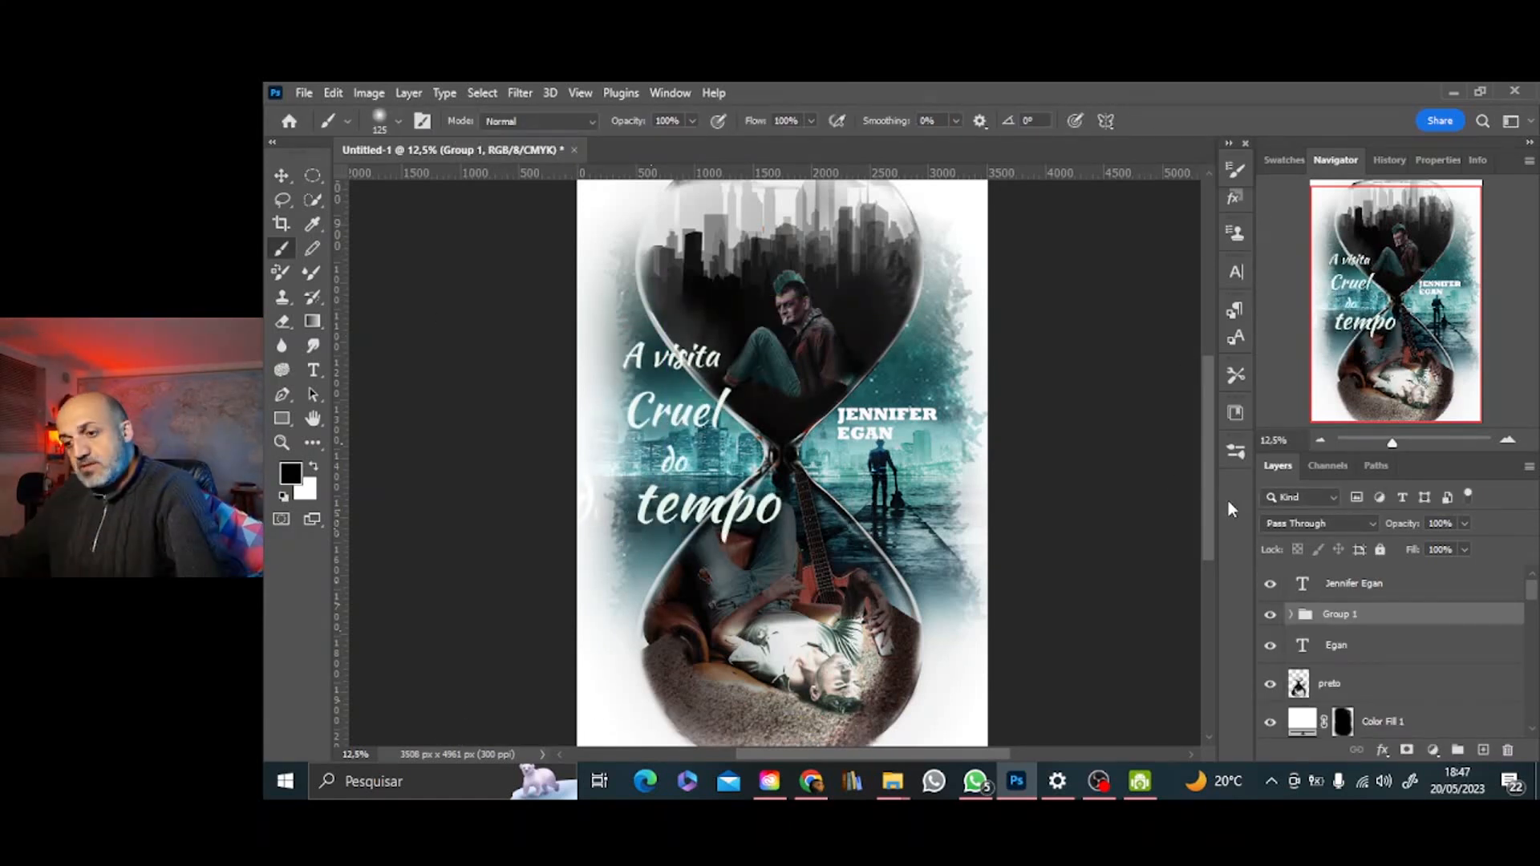
Scale the title lettering group down slightly and reposition it beside the hourglass neck
key(ctrl+t)
drag(803, 313, 745, 425)
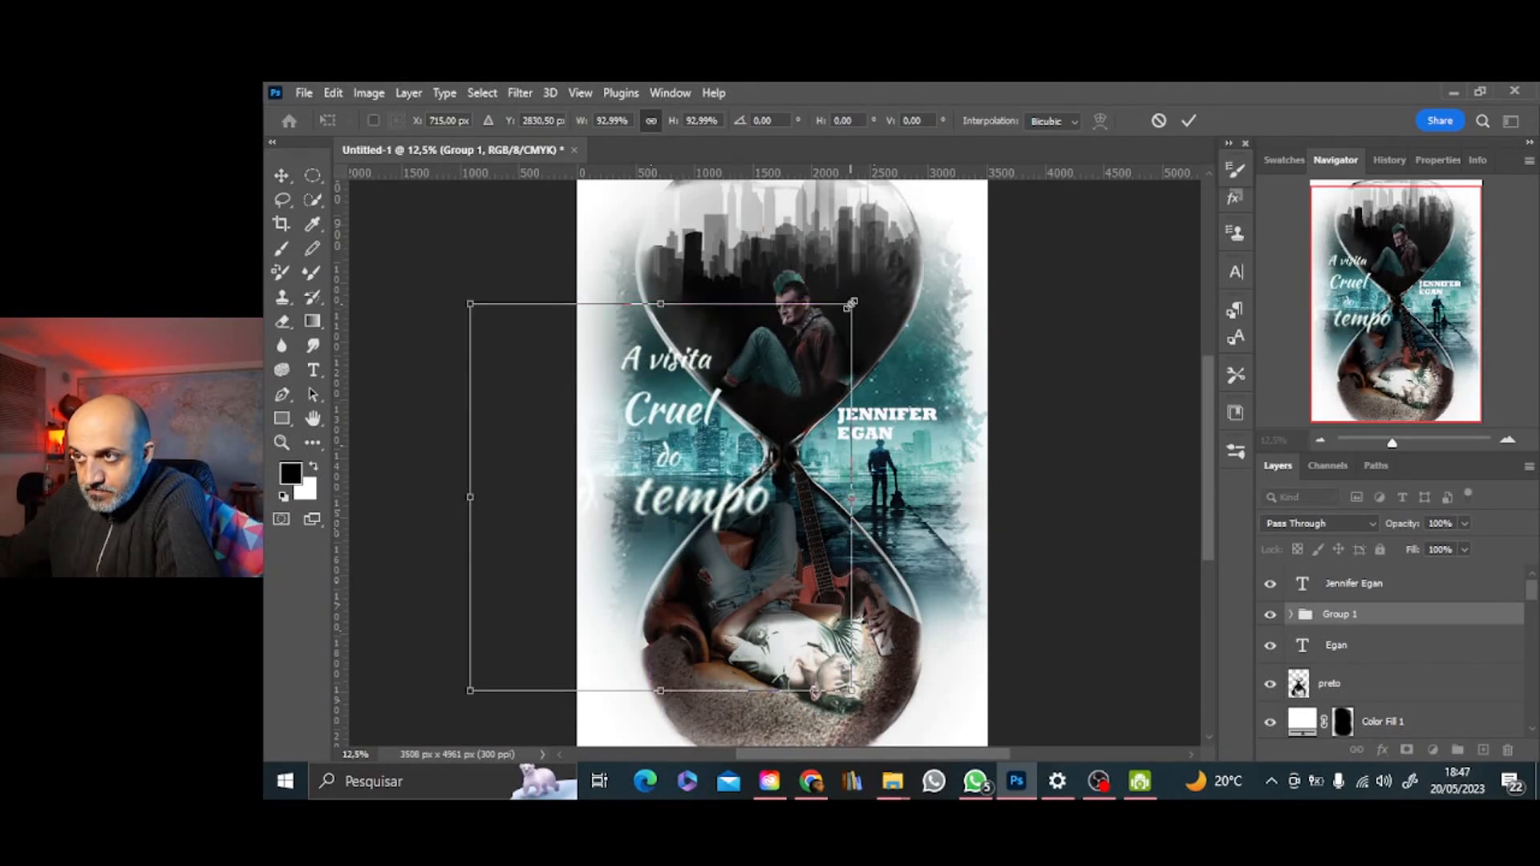
drag(851, 303, 836, 320)
click(1189, 121)
Erase the leftover trace of "do" beside "tempo" by painting black on the "do tempo" layer's mask
click(1291, 615)
scroll(1342, 668, down, 2)
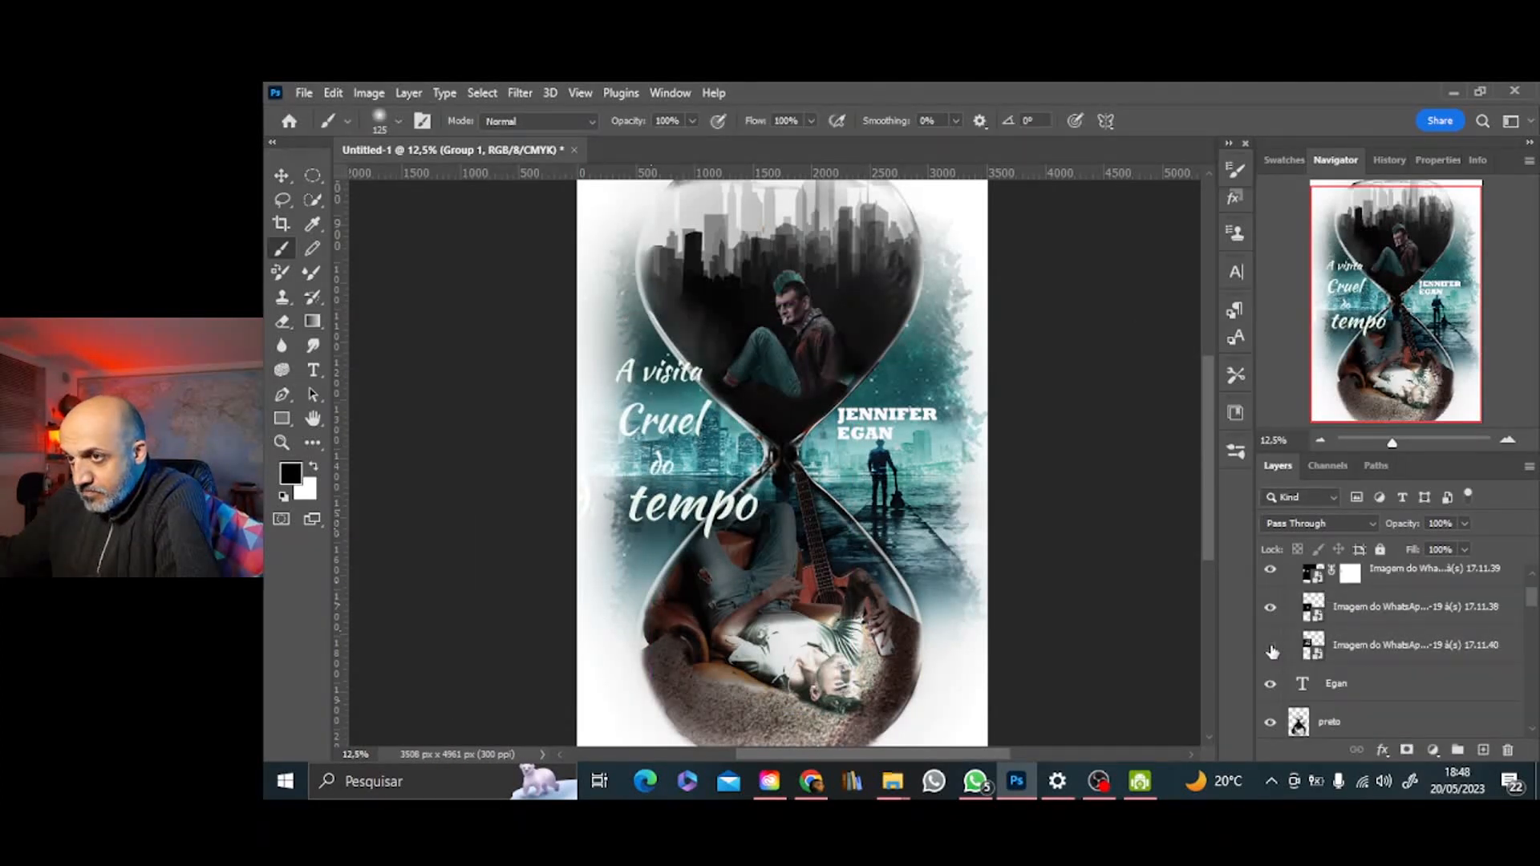
click(1350, 575)
drag(583, 494, 582, 505)
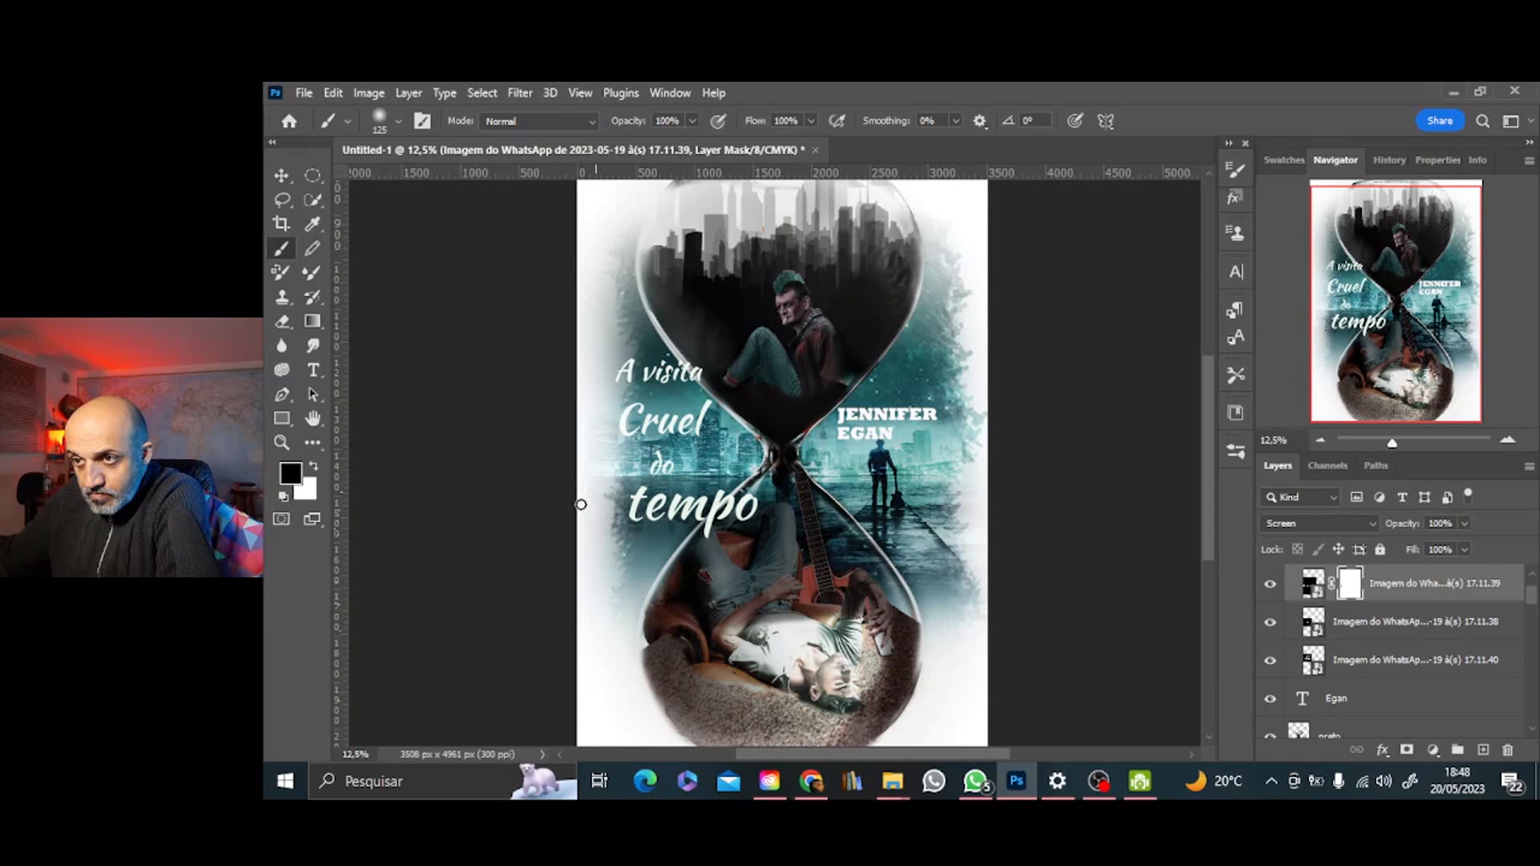
Create a Soft Light layer above the preto layer and name it branco
click(1322, 442)
click(1508, 440)
click(1508, 440)
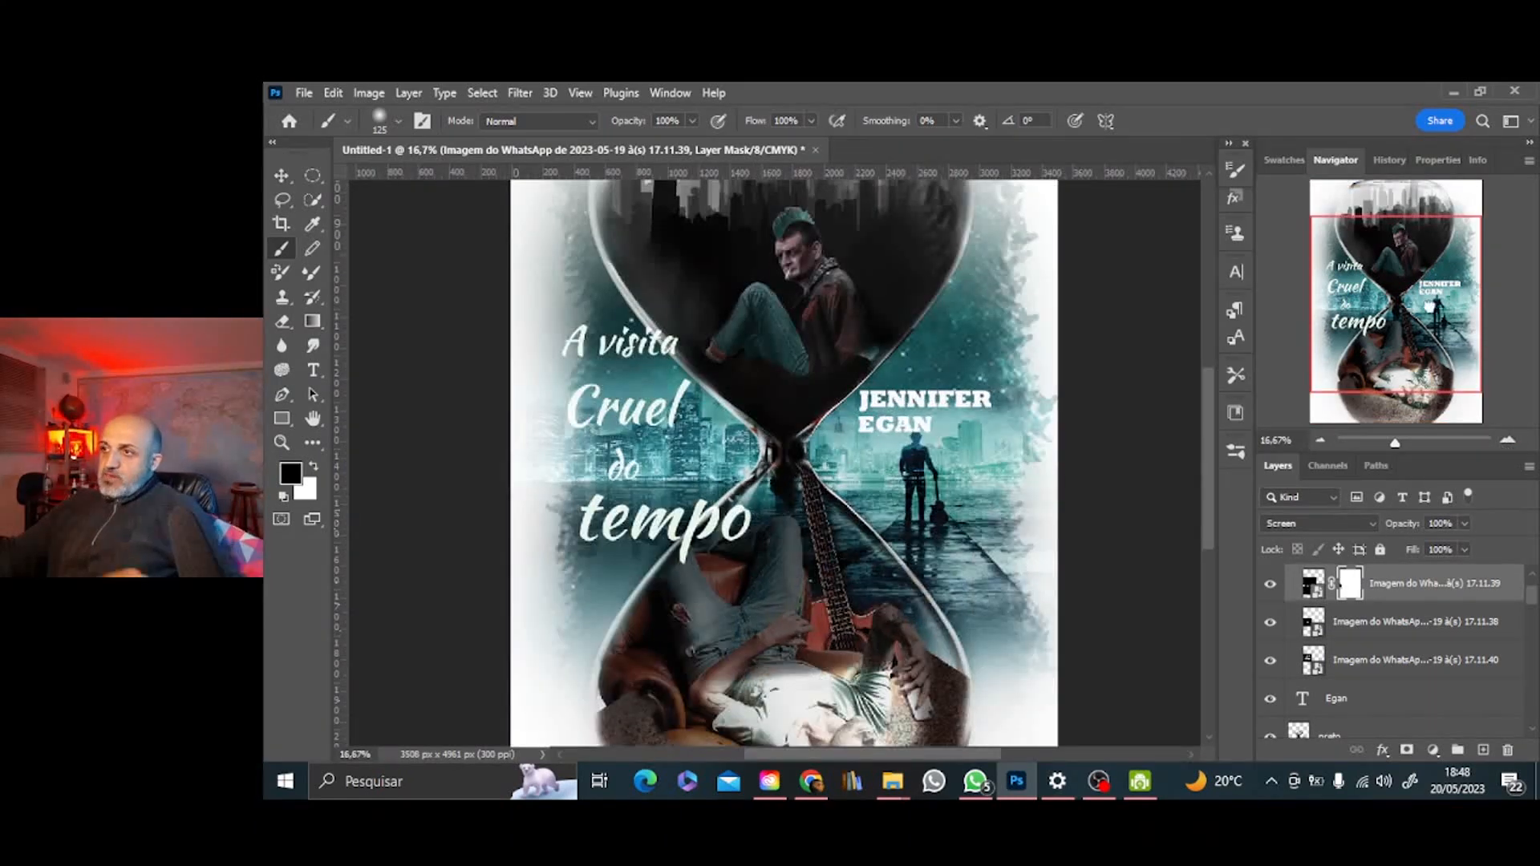
drag(1429, 307, 1435, 271)
drag(1532, 595, 1532, 606)
click(1481, 653)
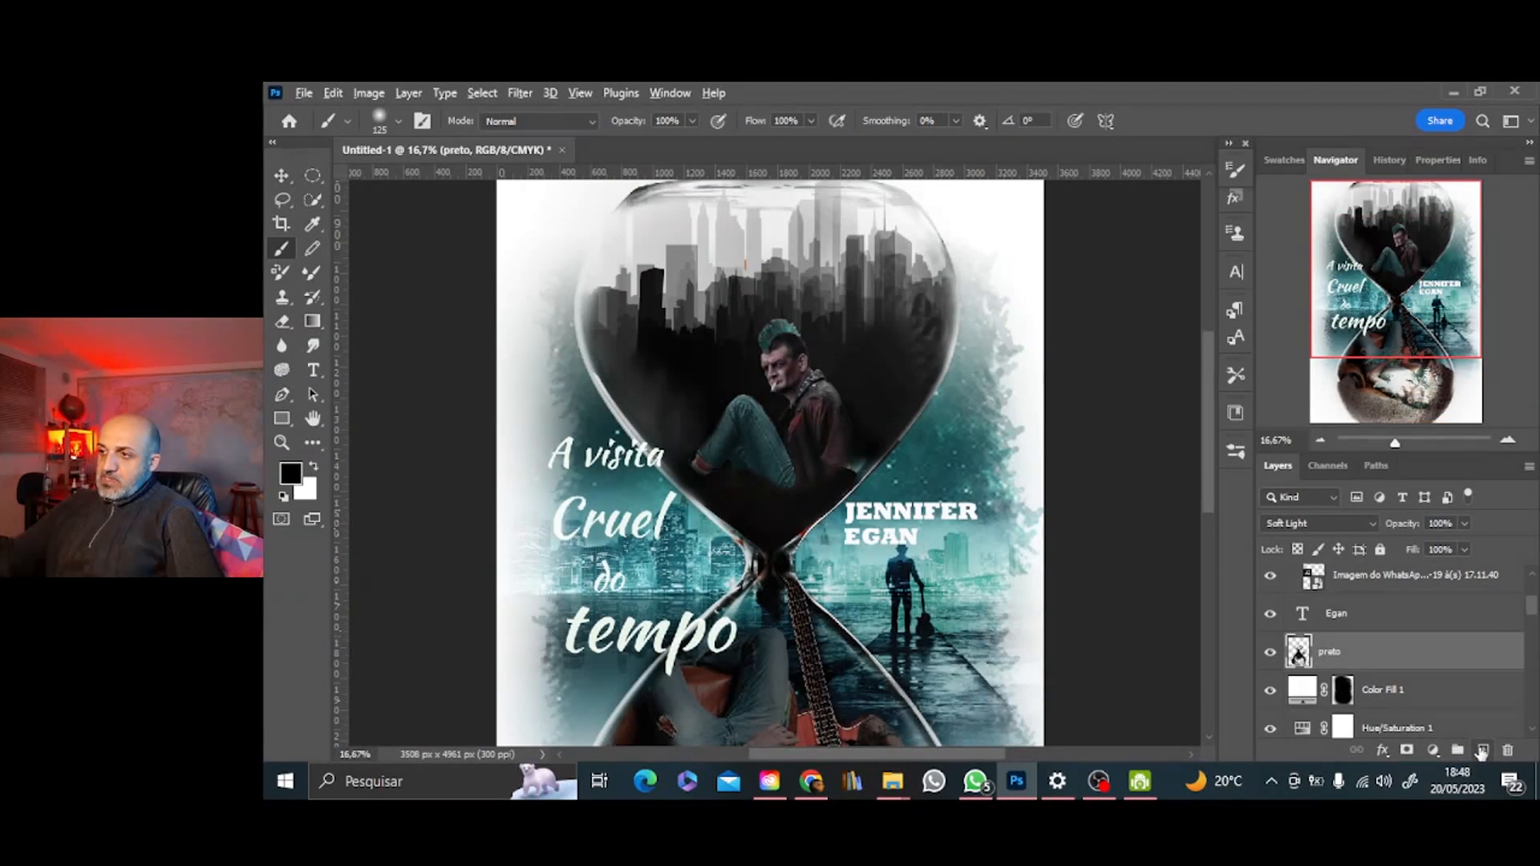
alt+click(1482, 752)
click(854, 350)
click(825, 513)
click(1051, 270)
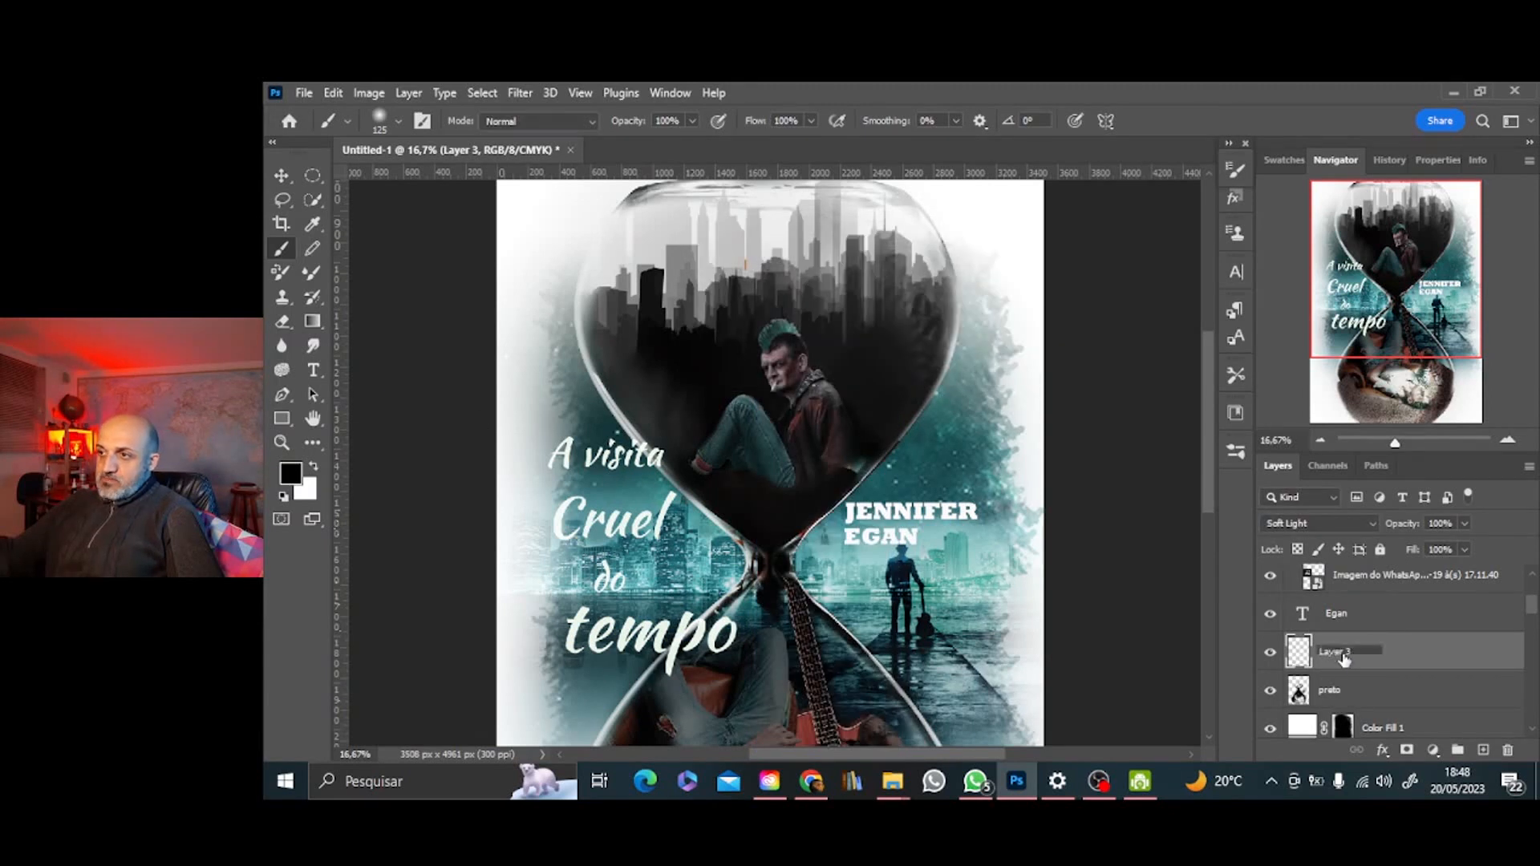
Brush soft white highlights onto the seated man's face with 31% opacity and 28% flow
click(1509, 440)
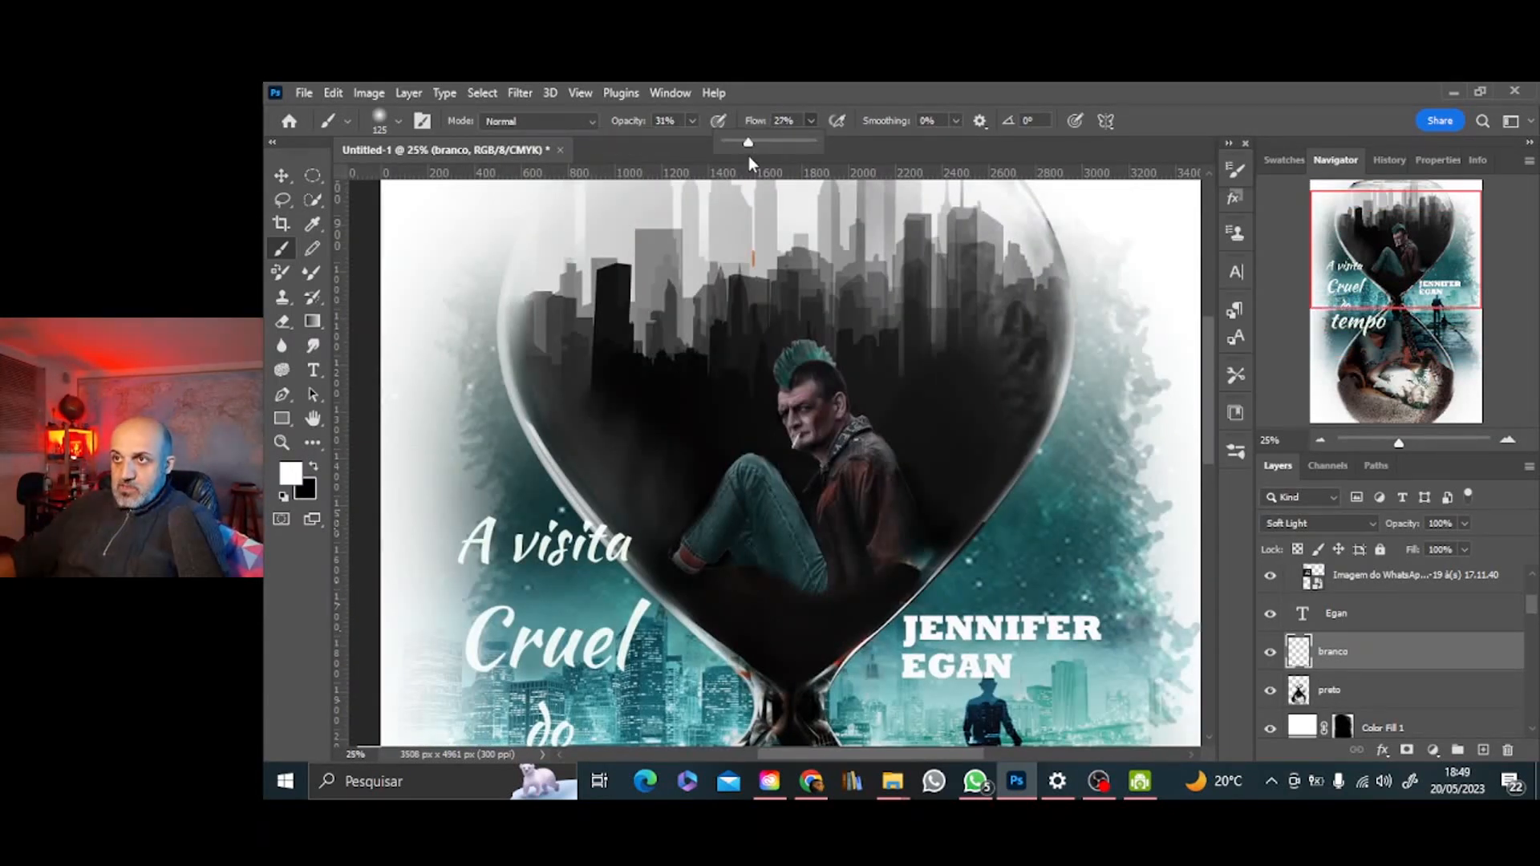
scroll(802, 449, up, 5)
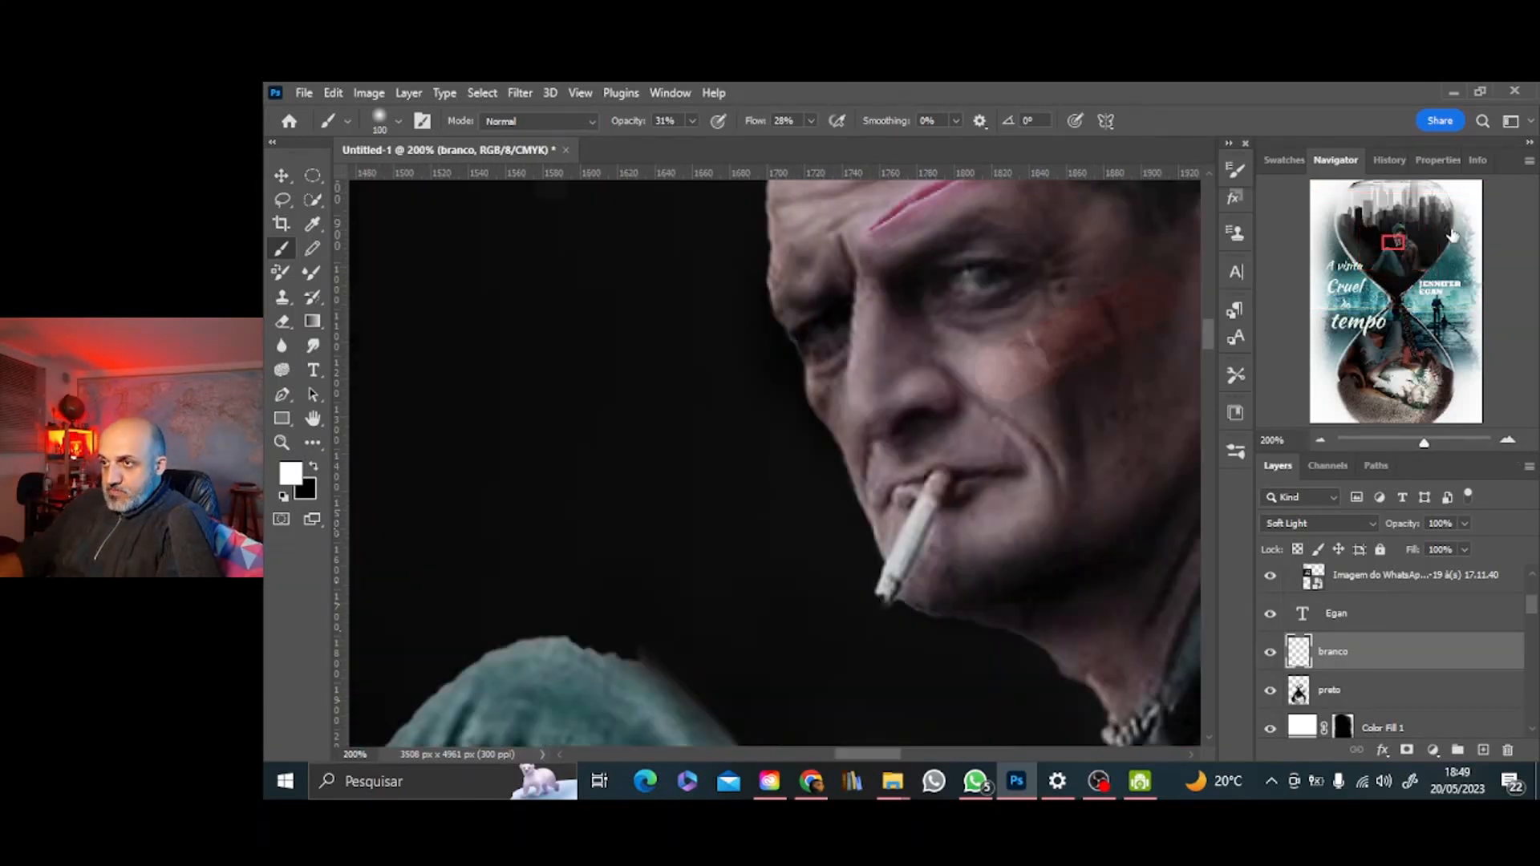
key(bracketleft)
key(bracketleft)
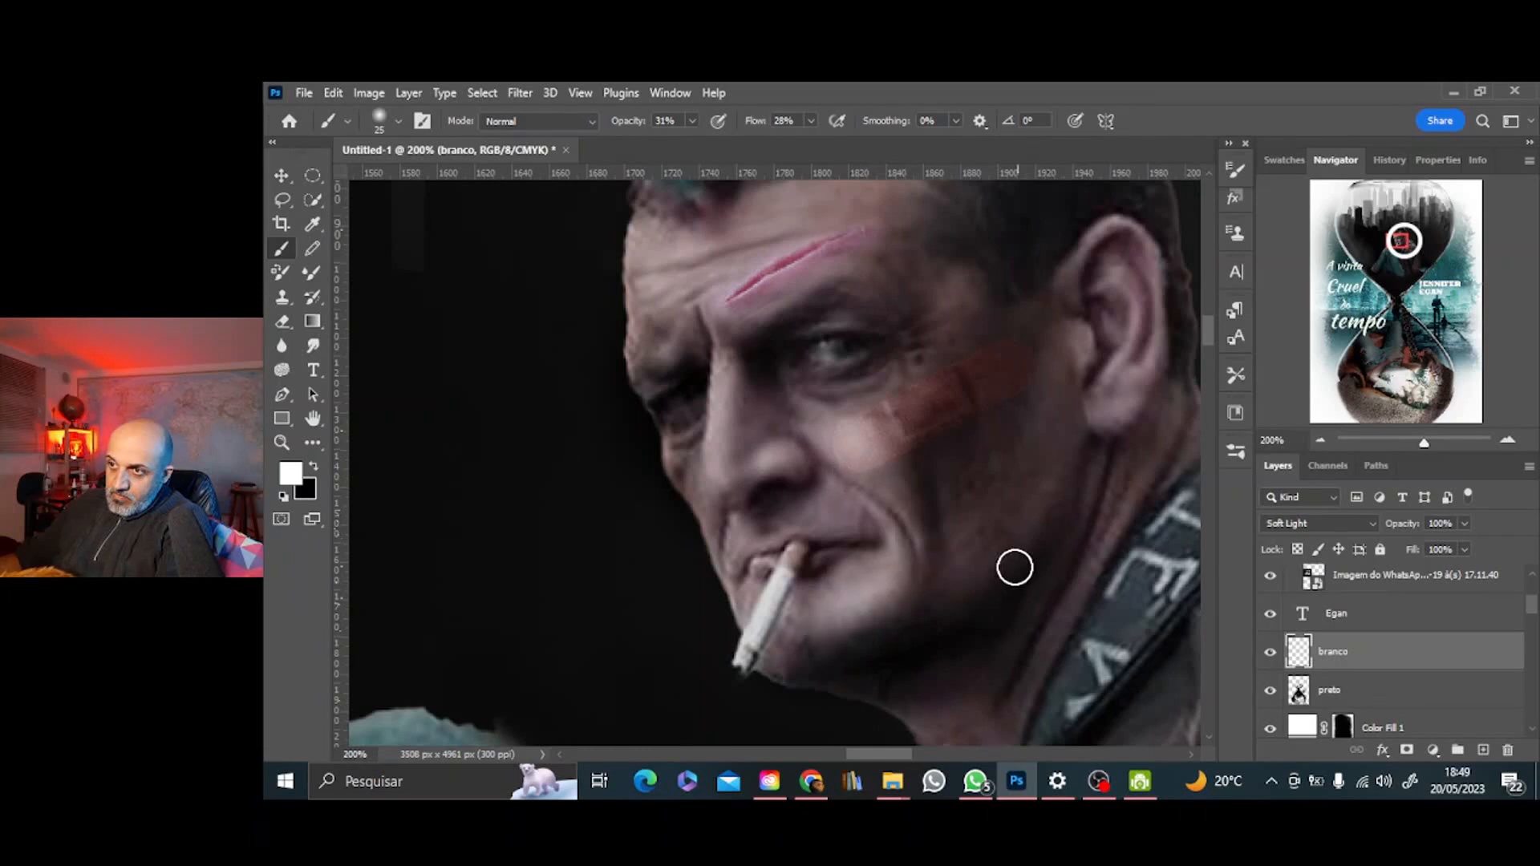
Reduce the brush opacity to 19% and highlight the seated man's jeans and jacket
click(1320, 440)
drag(1402, 242, 1400, 253)
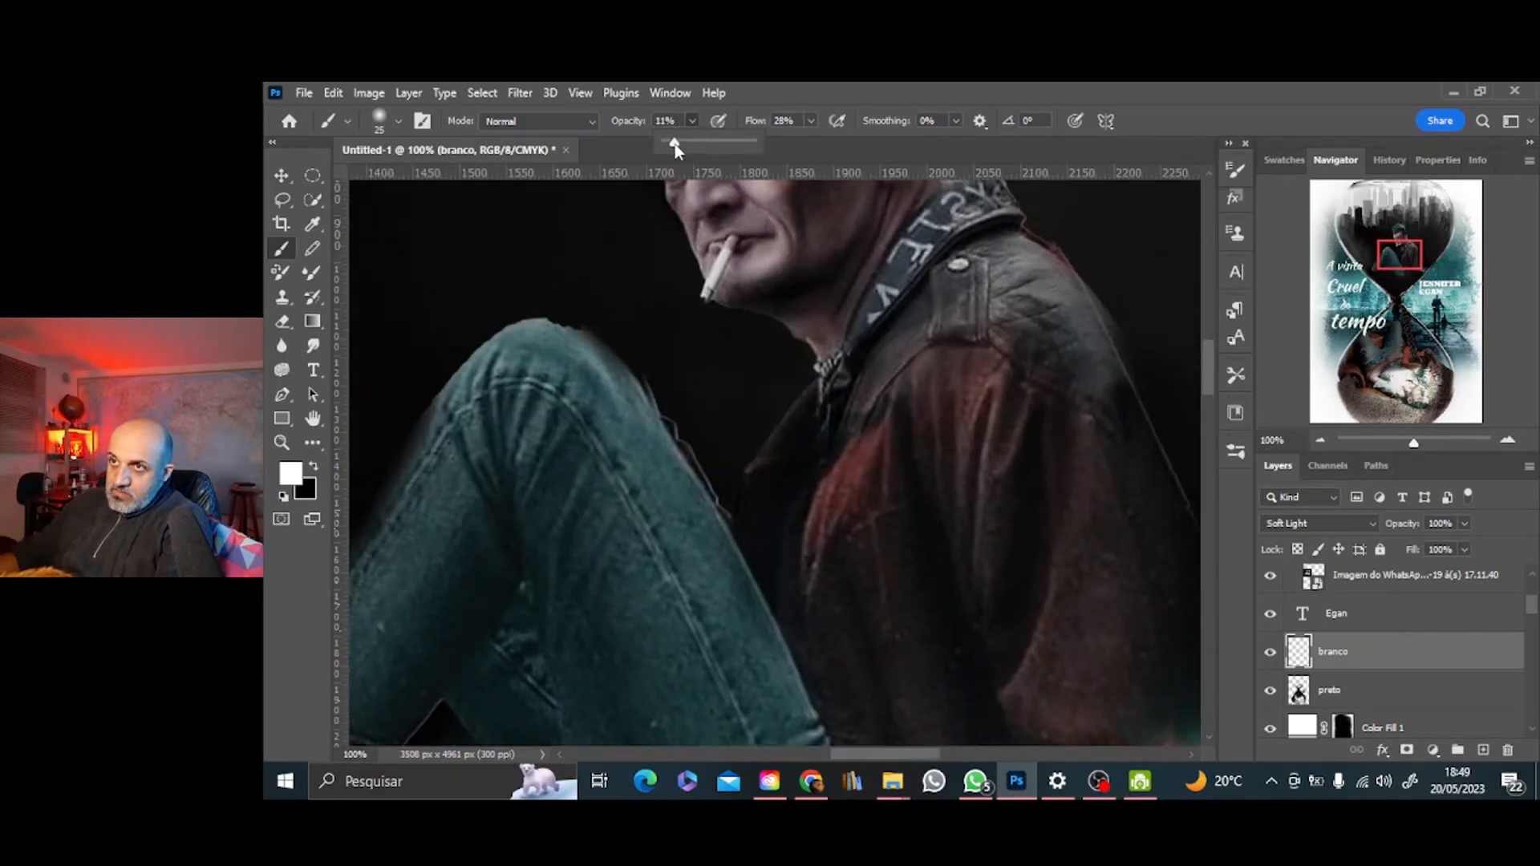
scroll(773, 489, down, 1)
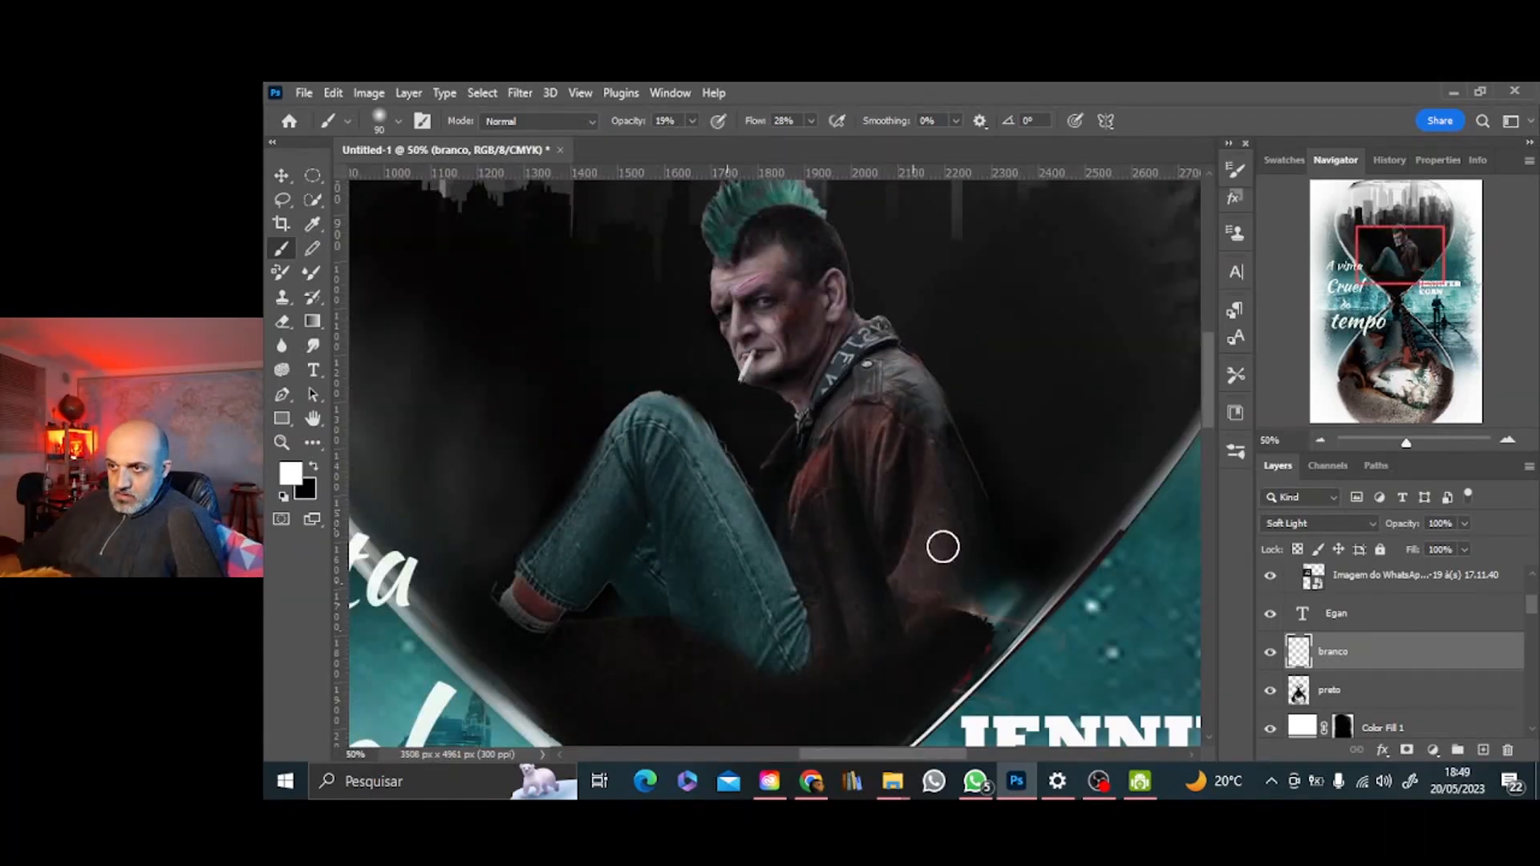
Paint white highlights on the lying man's face, shirt and arms, adjusting the brush size to each area
drag(1404, 284, 1410, 383)
key(bracketleft)
key(bracketleft)
key(bracketleft)
key(bracketright)
key(bracketright)
key(bracketright)
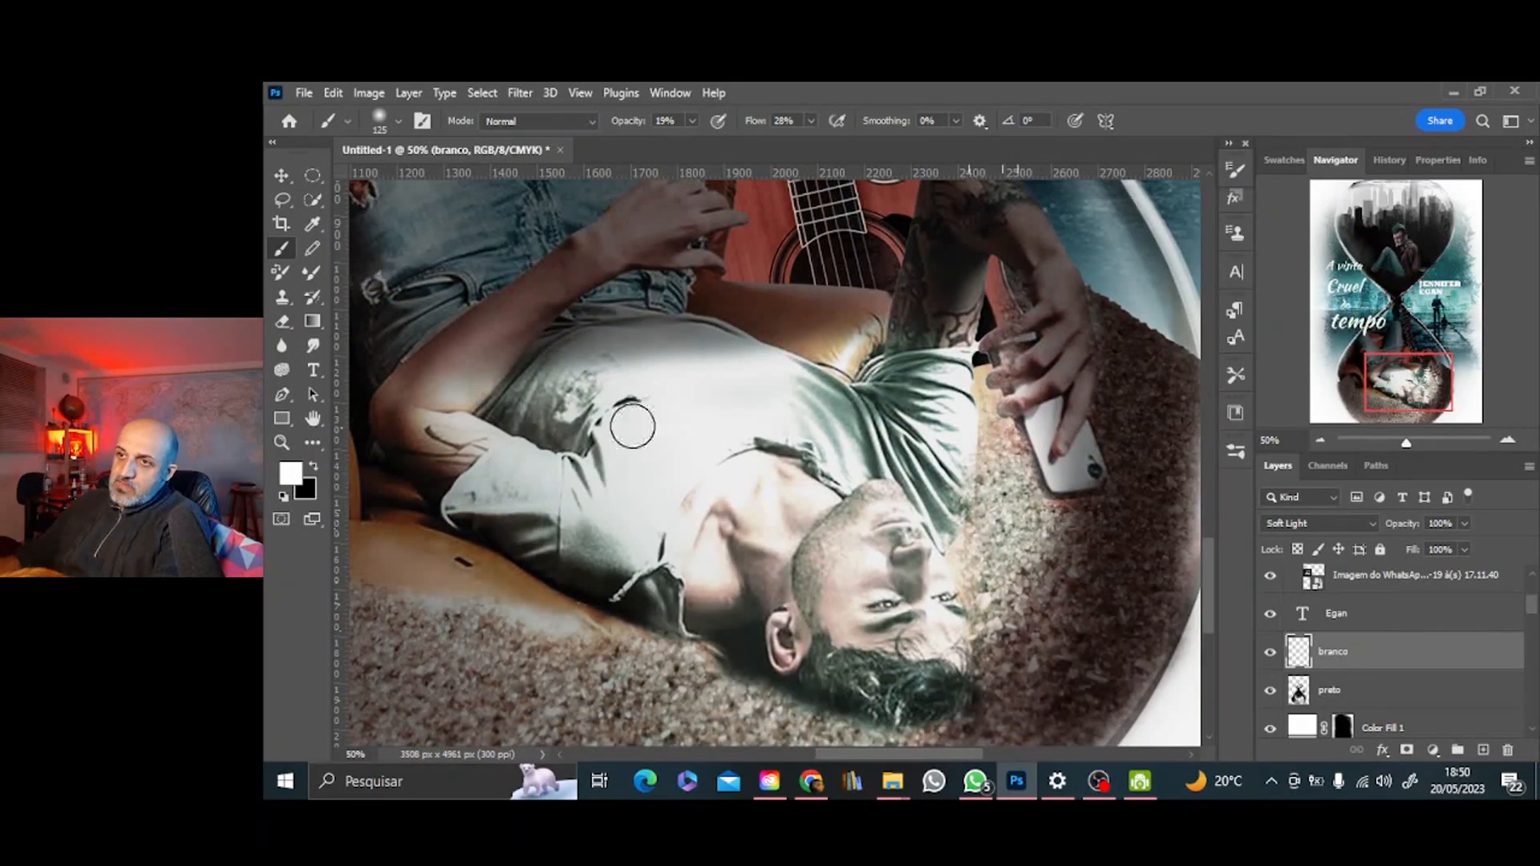
Highlight the lying man's legs and armchair area with a larger soft white brush at 19% opacity
scroll(632, 426, down, 1)
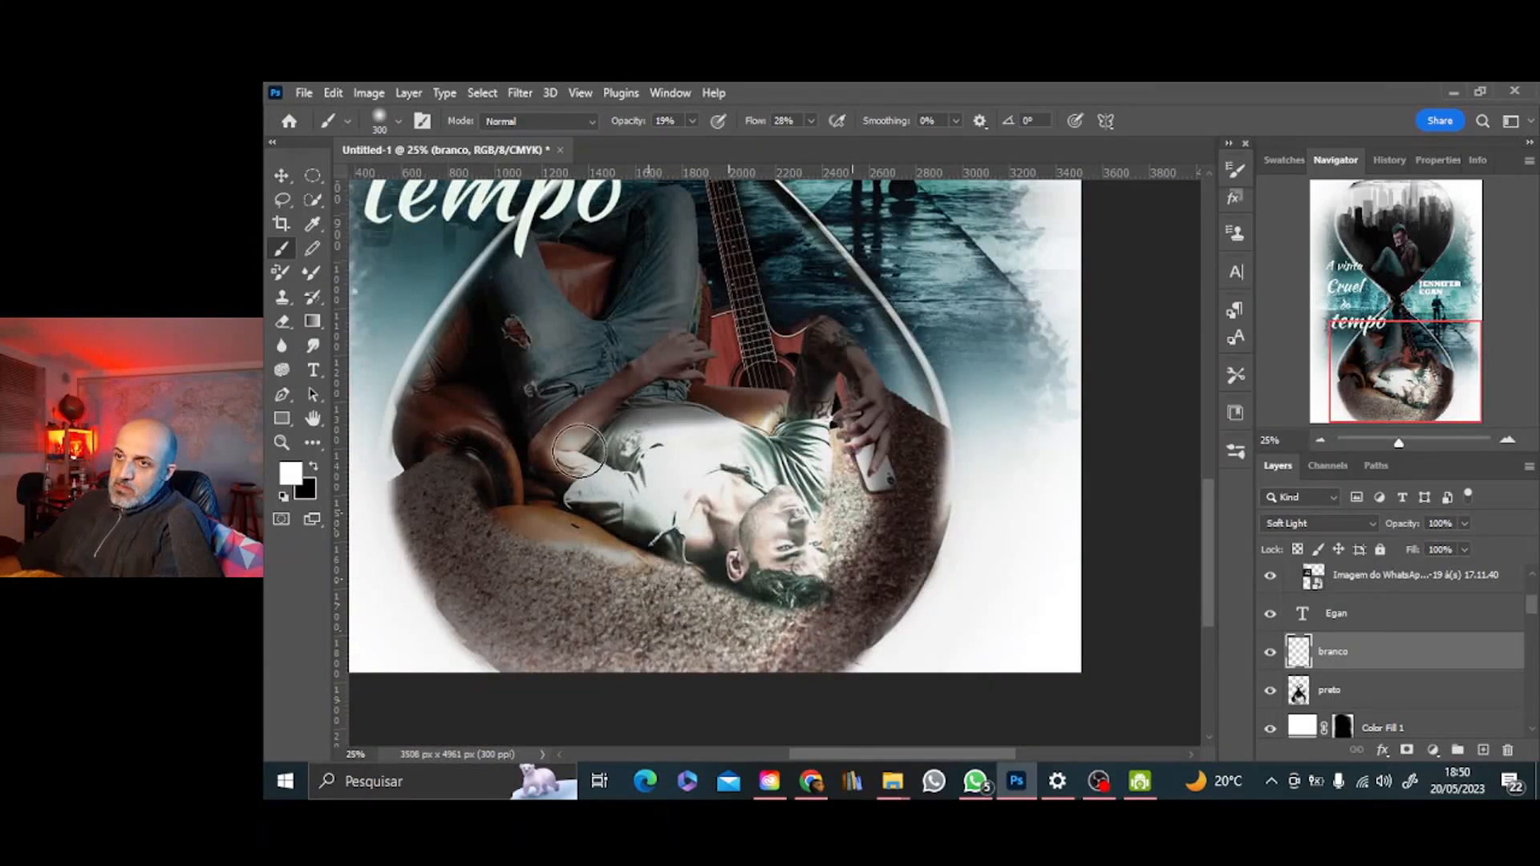
key(bracketleft)
key(bracketleft)
drag(1450, 372, 1428, 339)
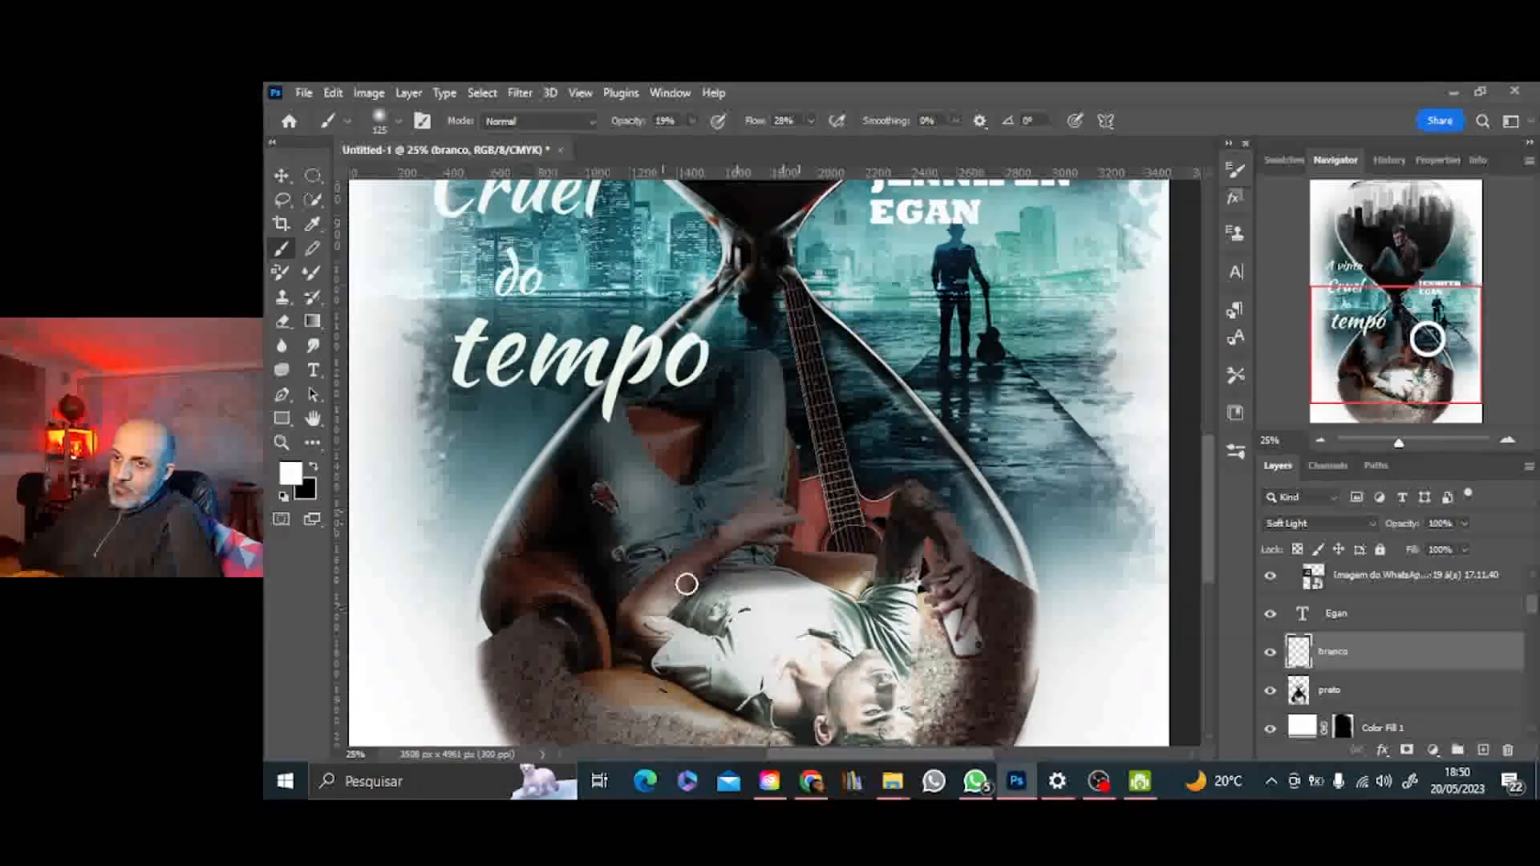
scroll(624, 494, up, 5)
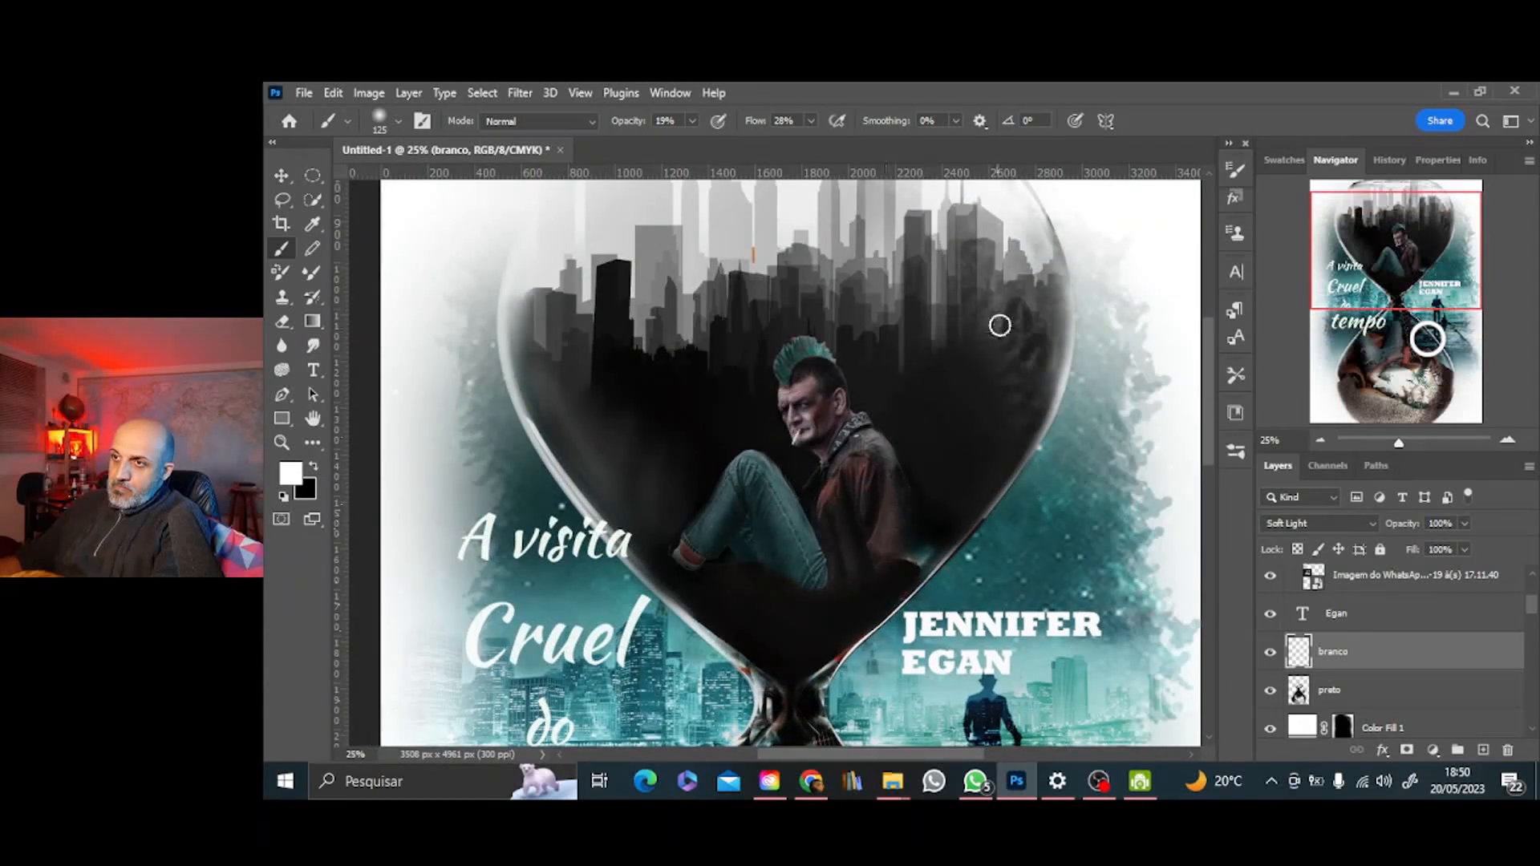
scroll(710, 613, down, 2)
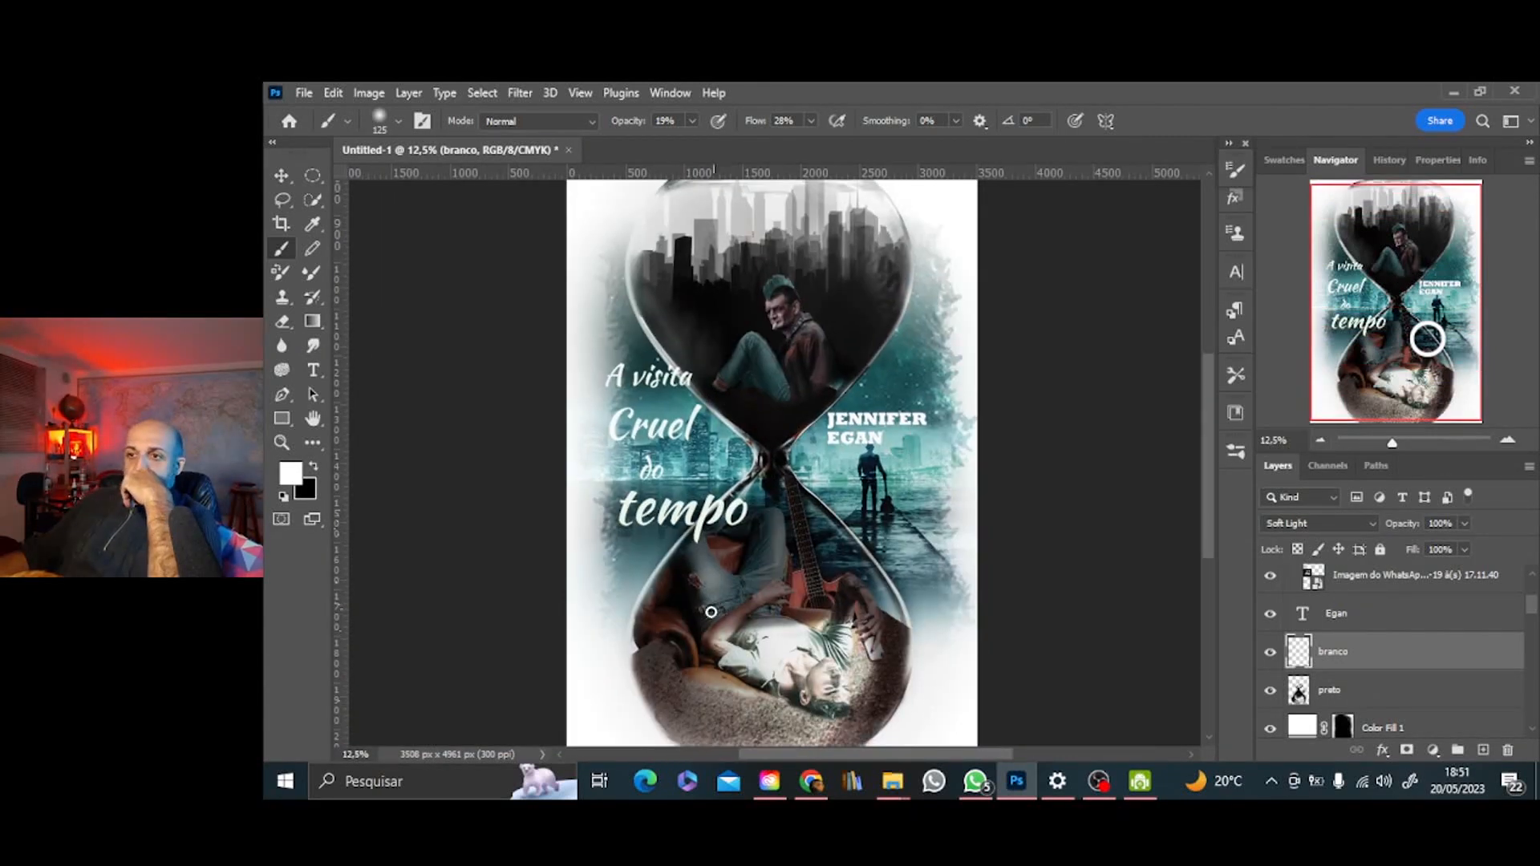
Add a new layer named "preto forte" directly above the branco layer
key(ctrl+shift+alt+n)
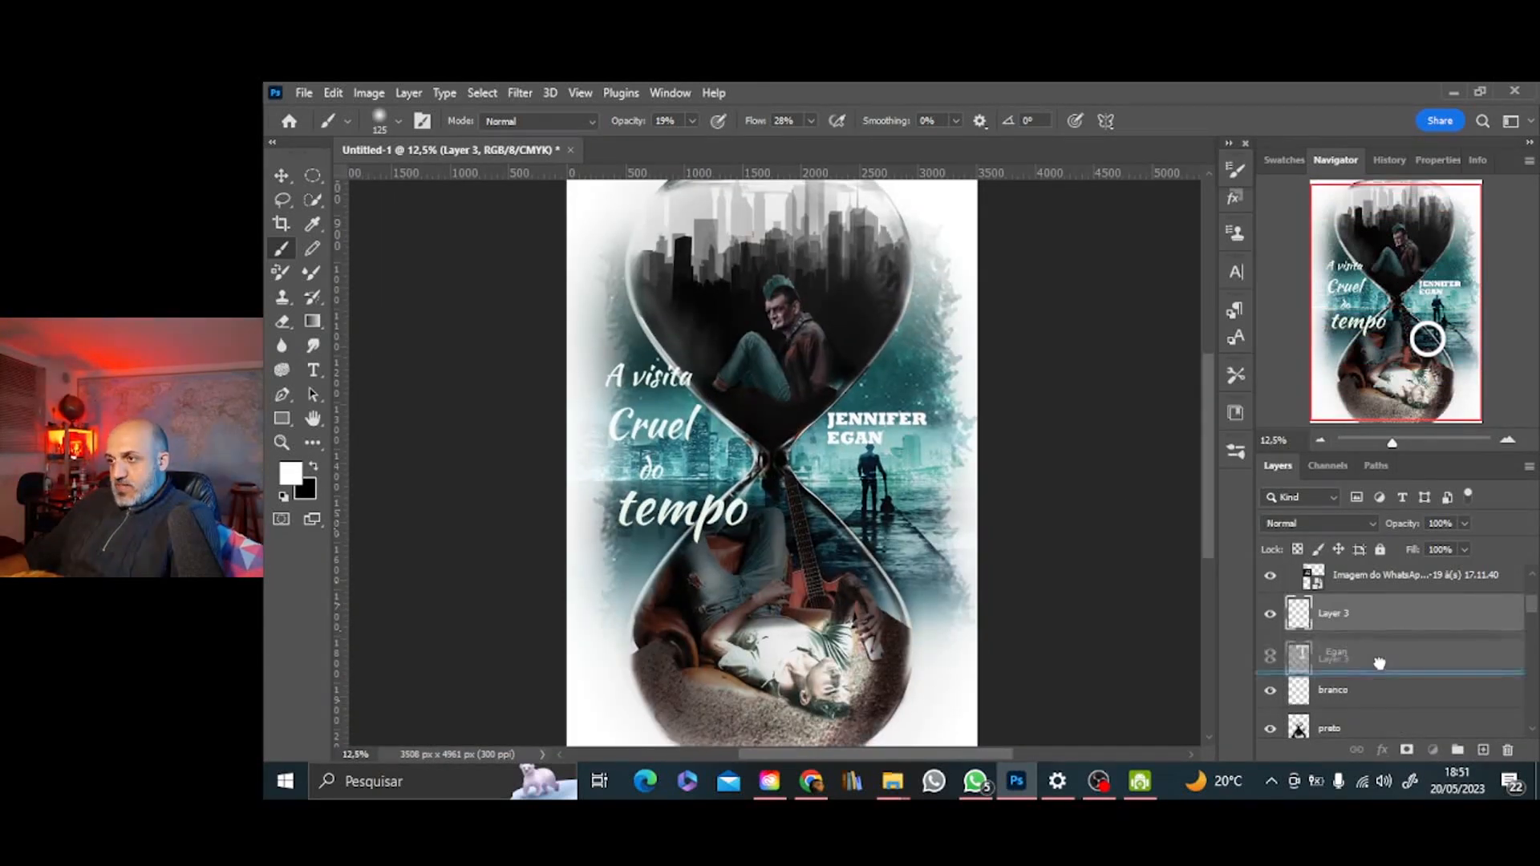
double_click(1332, 652)
key(Return)
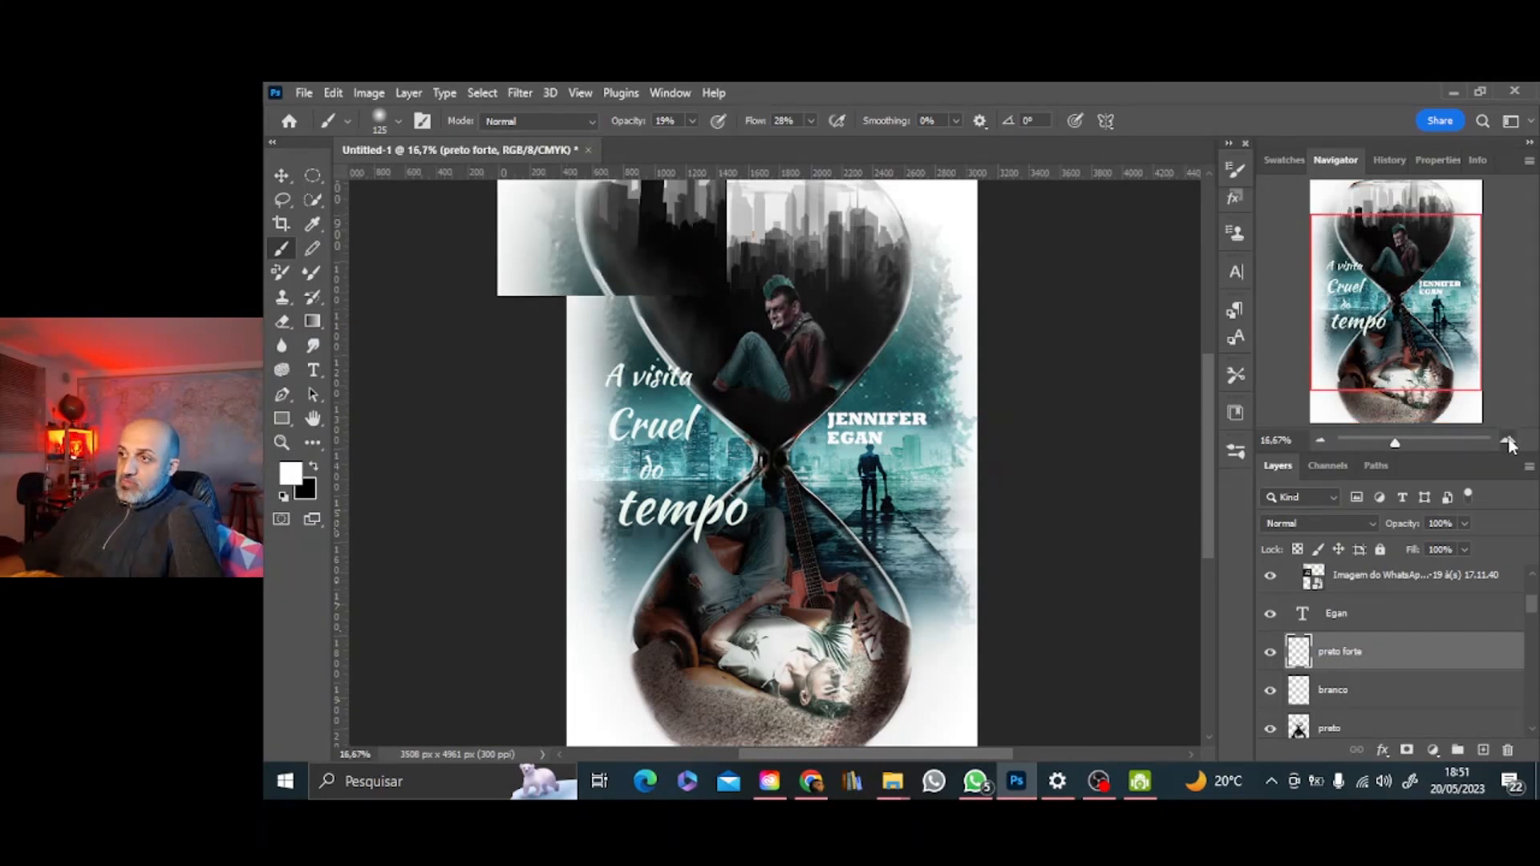
Brush soft black shadows around the hourglass on the preto forte layer, using a 250 to 300 px brush at 19% opacity
scroll(754, 734, up, 2)
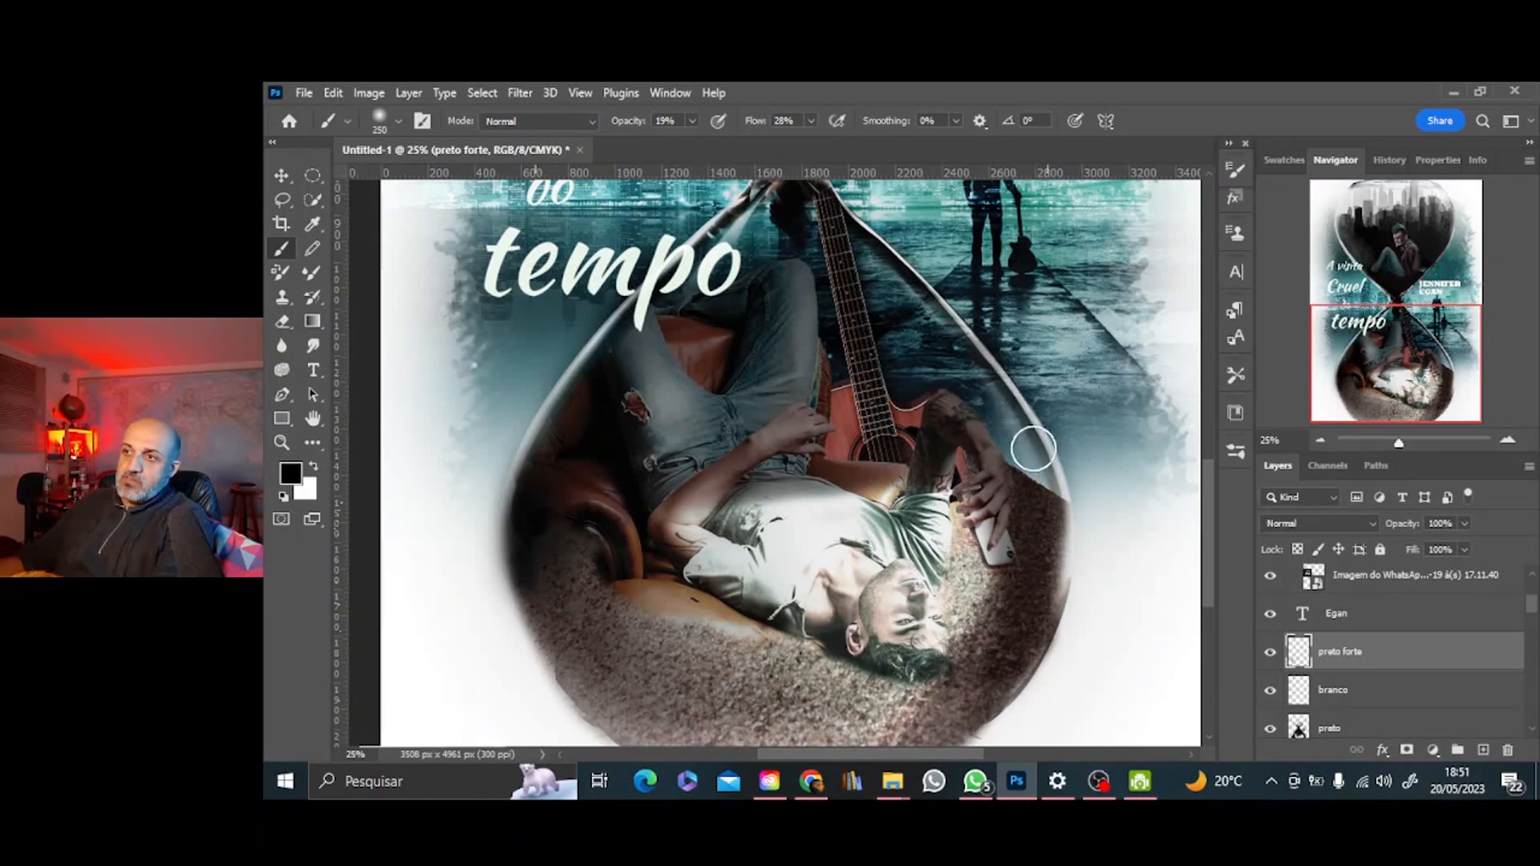
drag(862, 276, 829, 734)
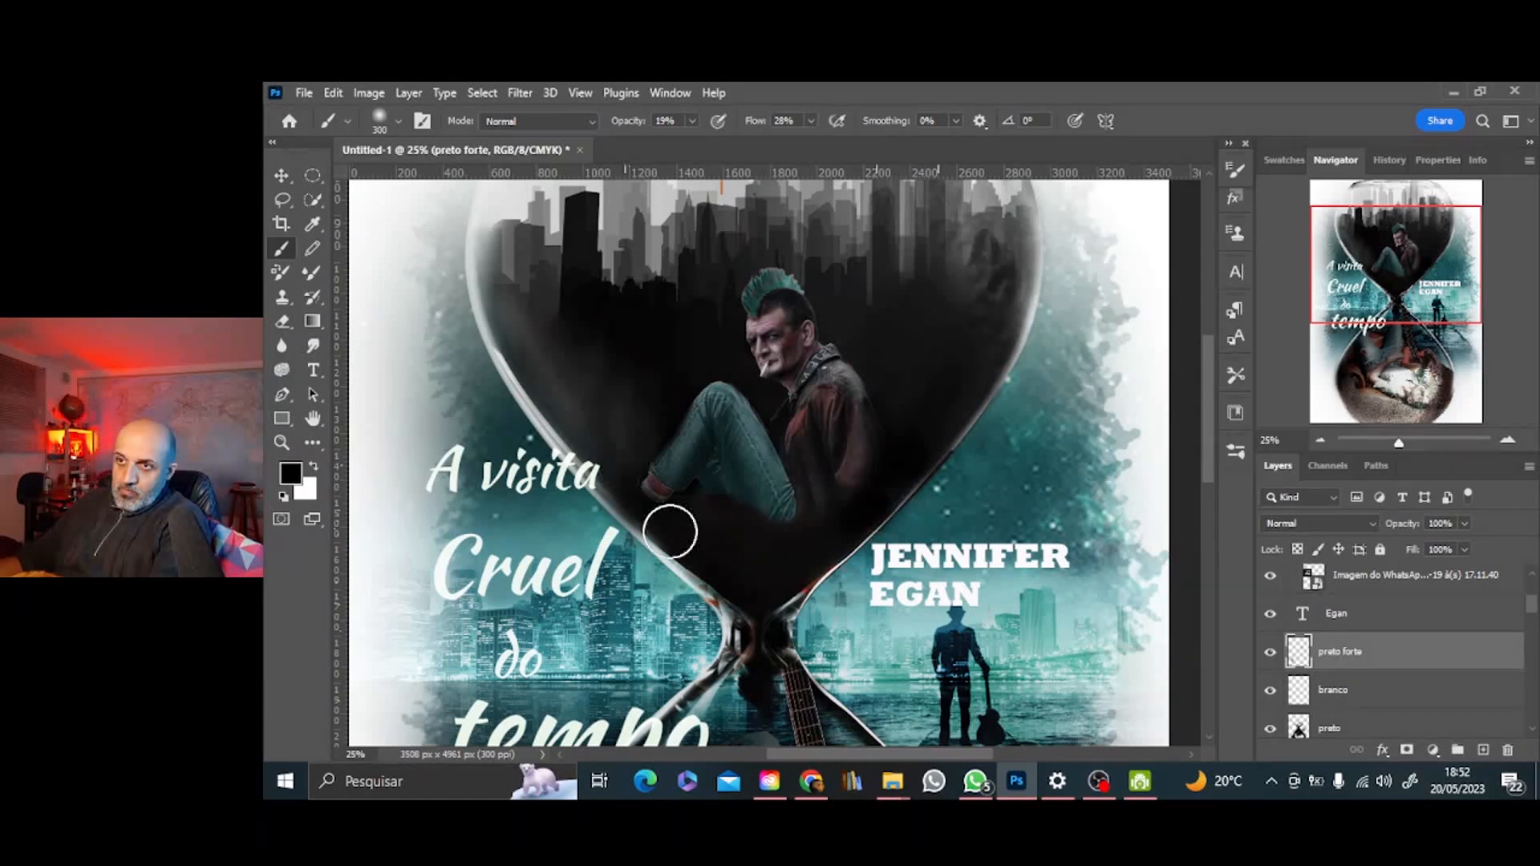
key(ctrl+minus)
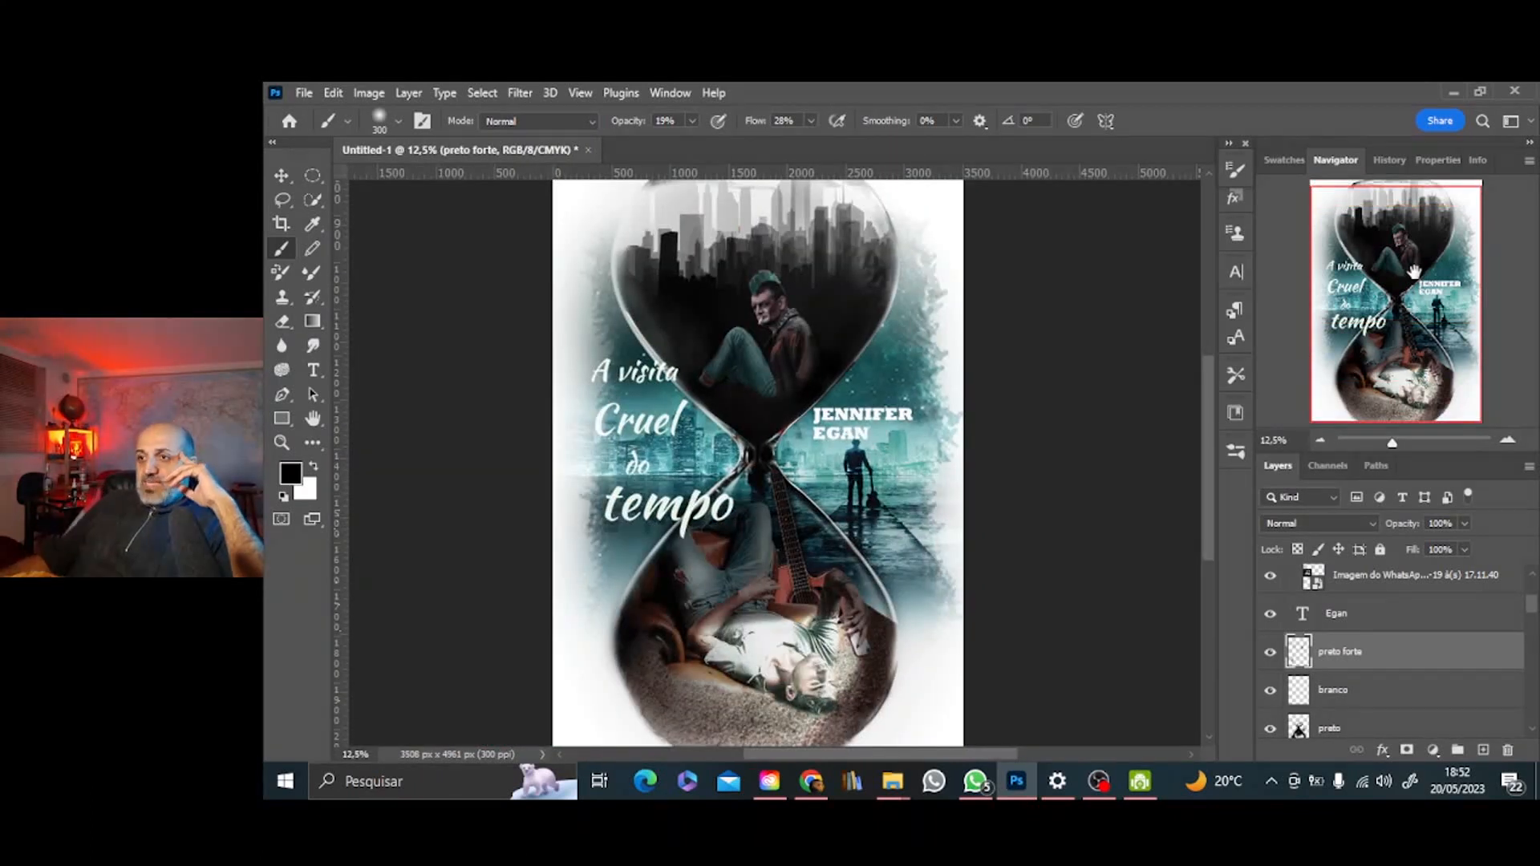
click(1321, 441)
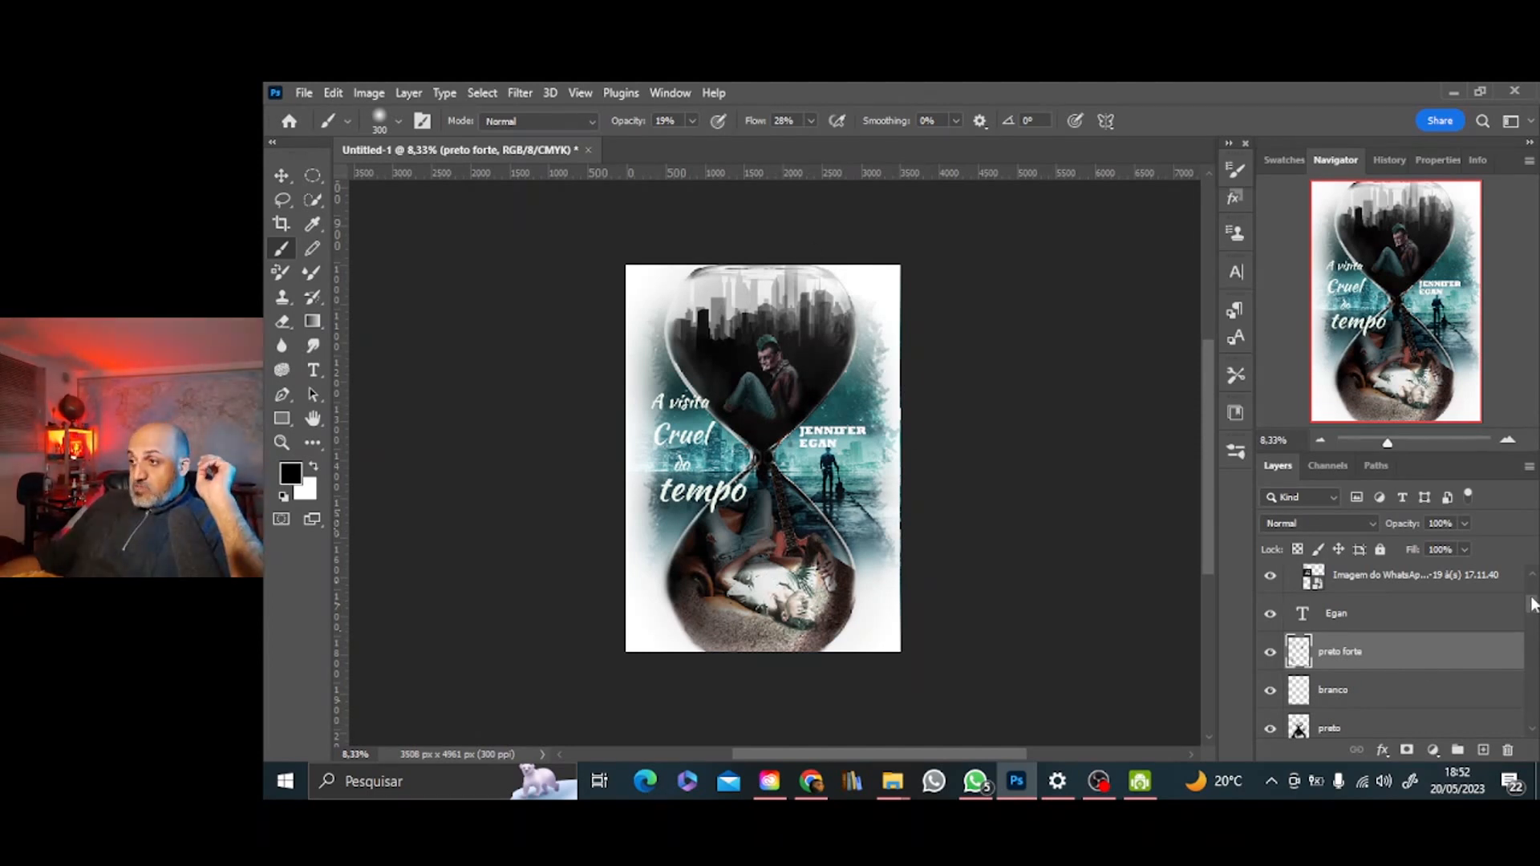
Place the brown texture image pngwing.com - 2023-05-19T164958.456 above the author name's text layer and rotate it upright
scroll(1431, 592, up, 3)
click(1432, 592)
click(893, 781)
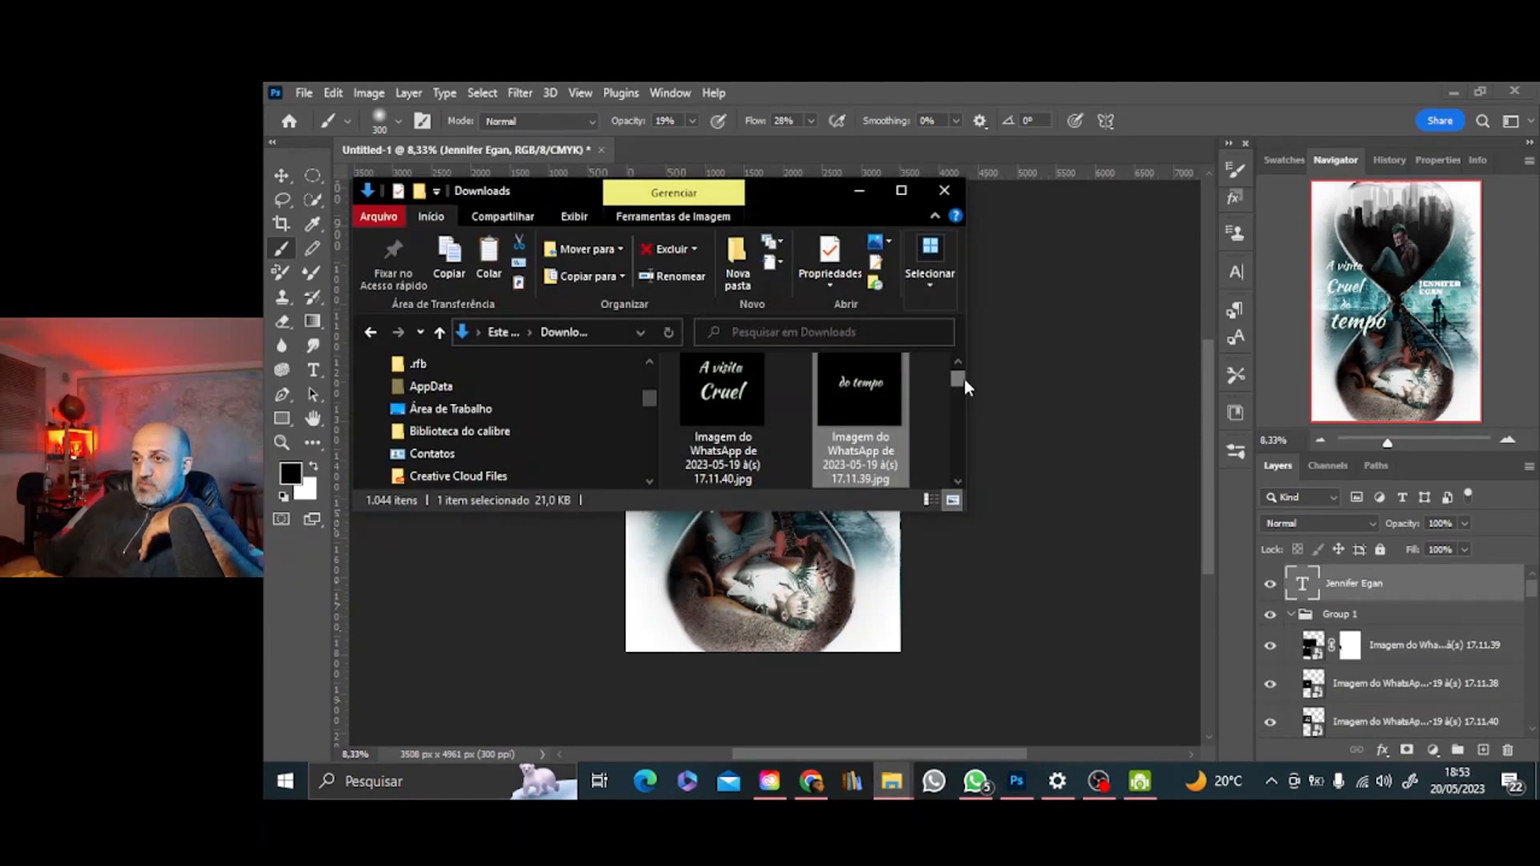
drag(955, 378, 958, 402)
drag(724, 421, 1043, 440)
drag(922, 372, 847, 624)
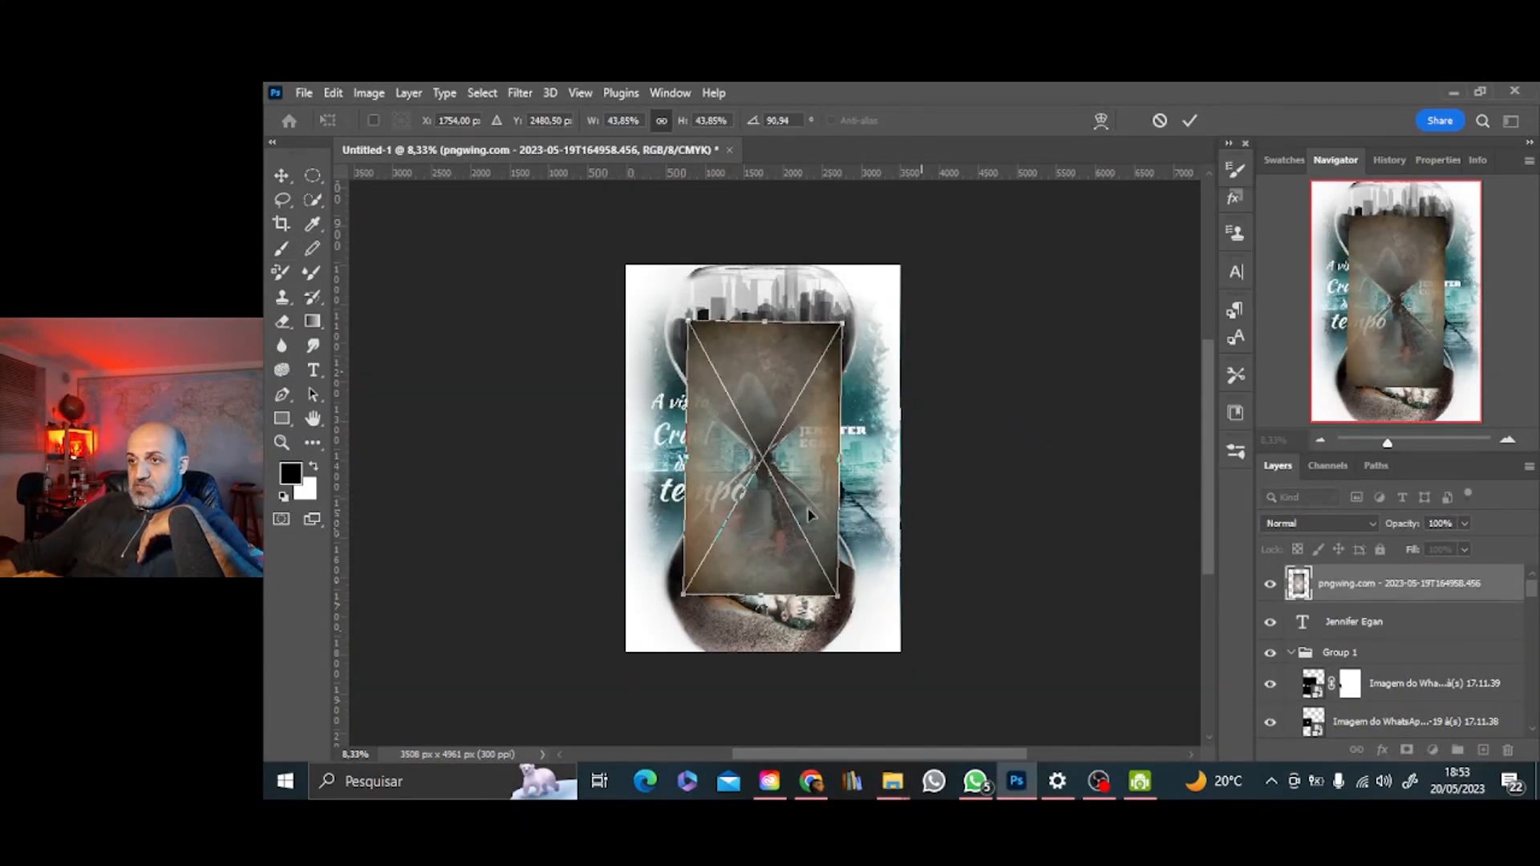
Enlarge the brown texture until it covers the whole cover and commit the transformation
drag(741, 415, 678, 357)
drag(775, 536, 945, 671)
drag(874, 713, 962, 731)
drag(839, 541, 830, 503)
click(1190, 120)
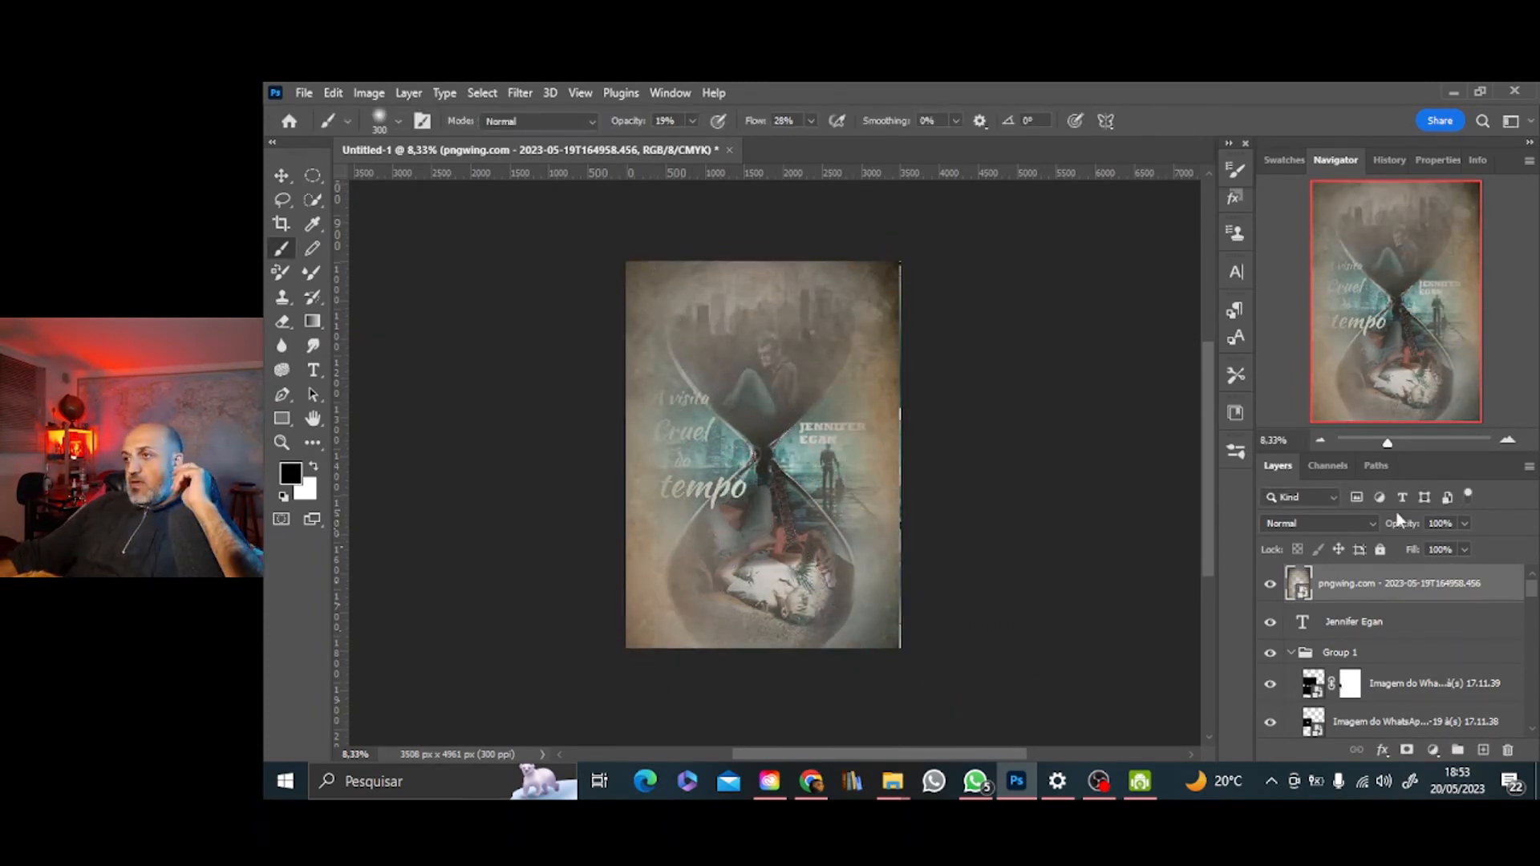
Set the texture layer to Linear Light with 61% opacity and 48% fill, and hide it
click(1320, 523)
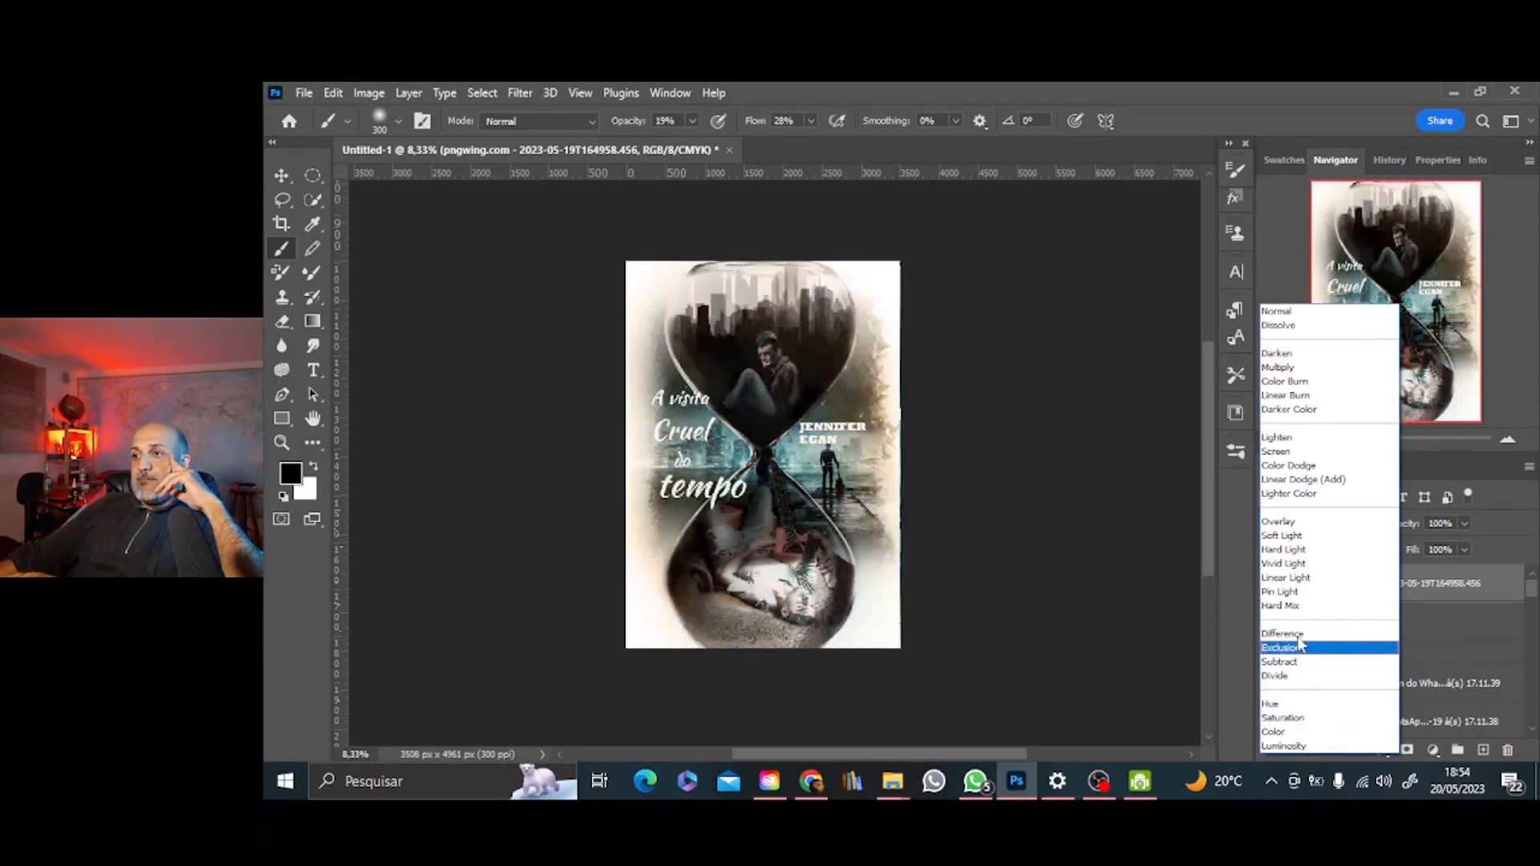
click(1312, 578)
click(1464, 524)
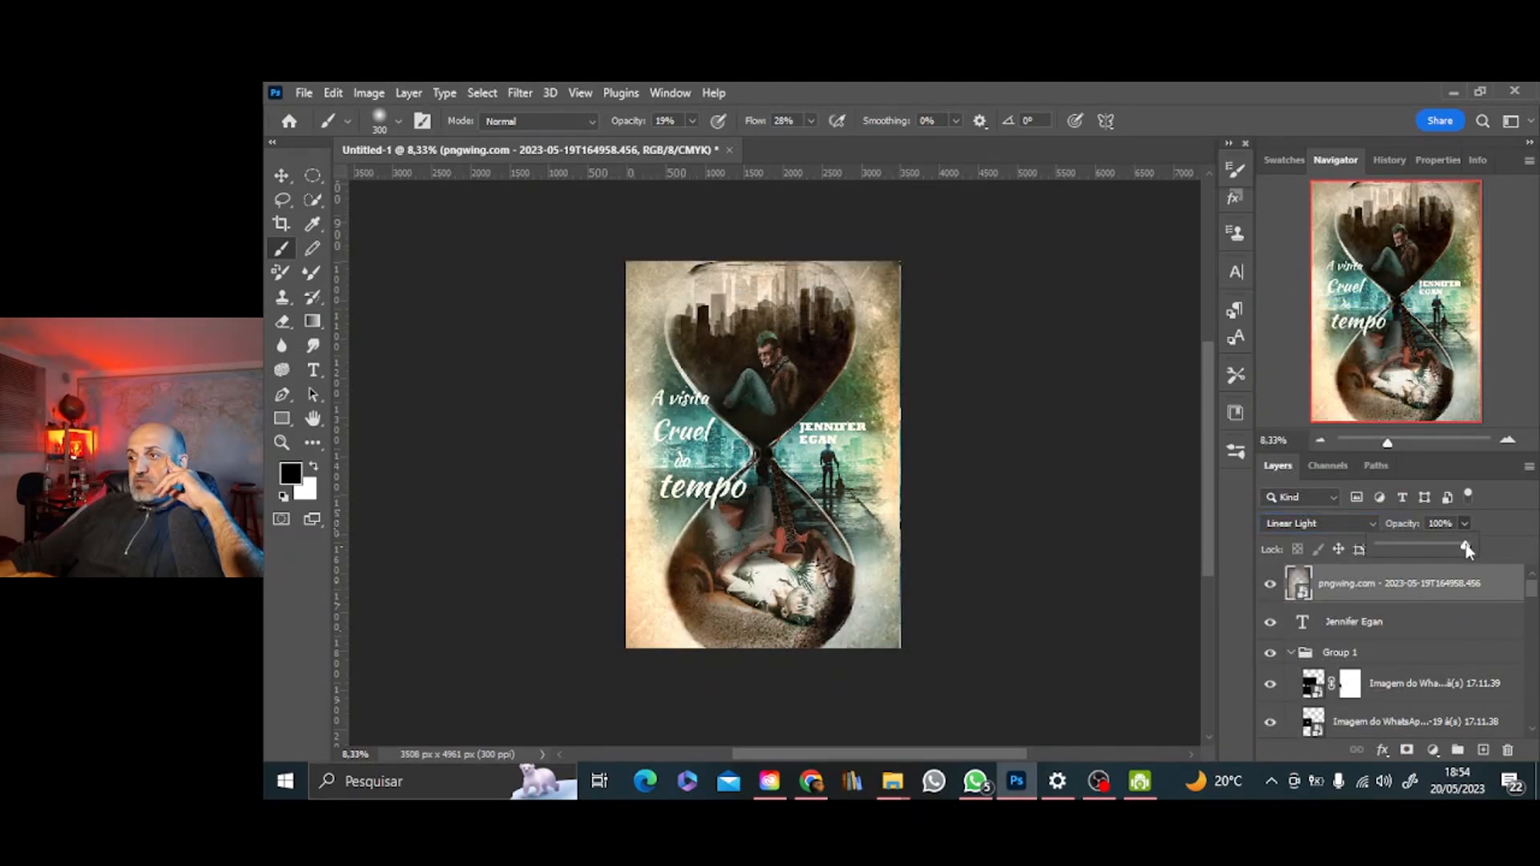
drag(1468, 545, 1433, 549)
click(1270, 584)
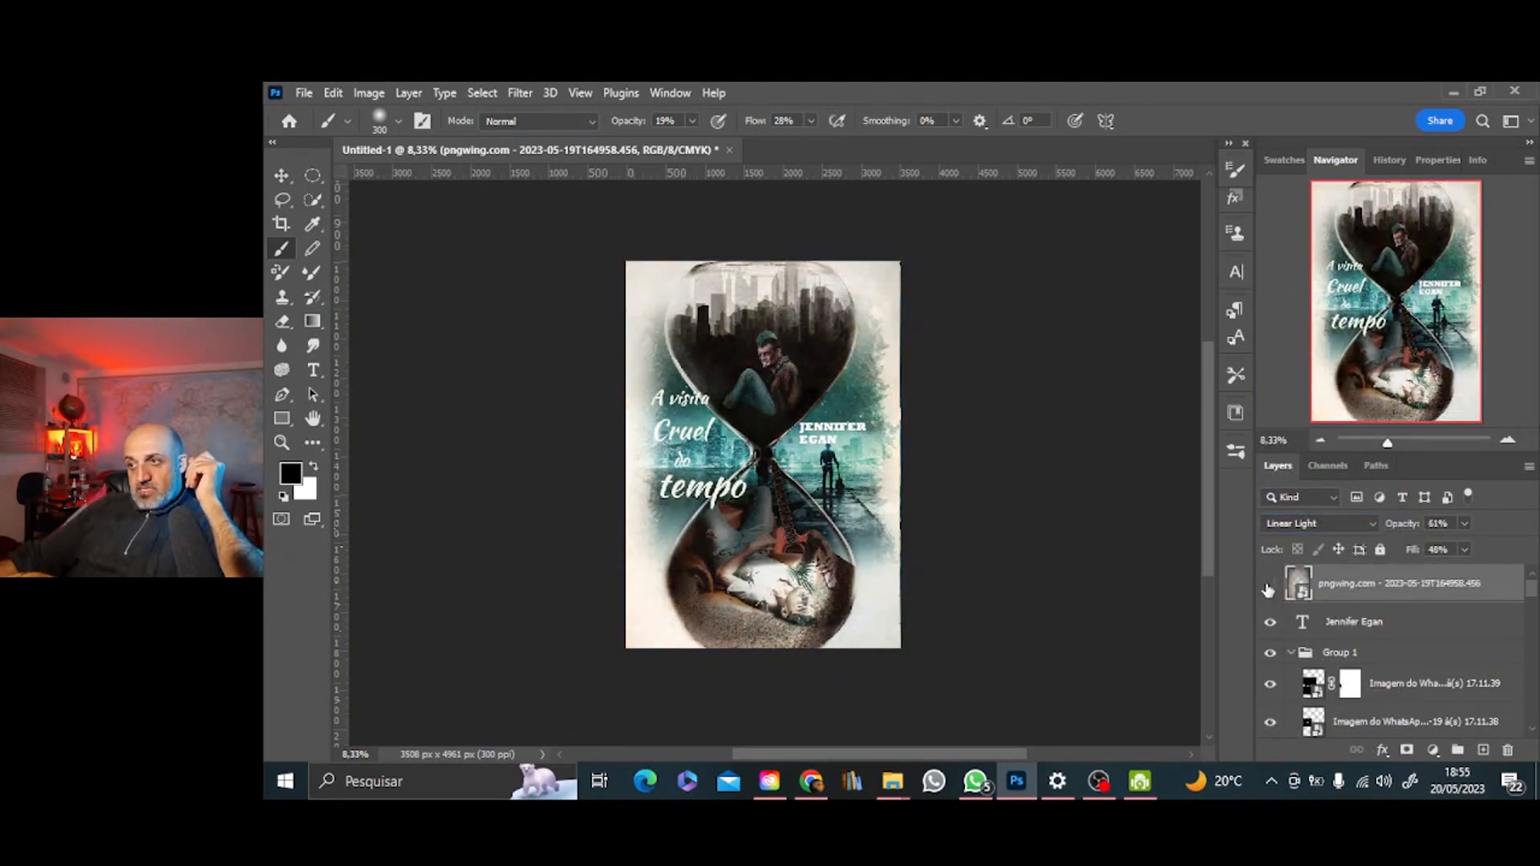
Place the fish image pngwing.com - 2023-05-19T170638.000 from the Downloads folder above the fog layer
scroll(1380, 678, down, 5)
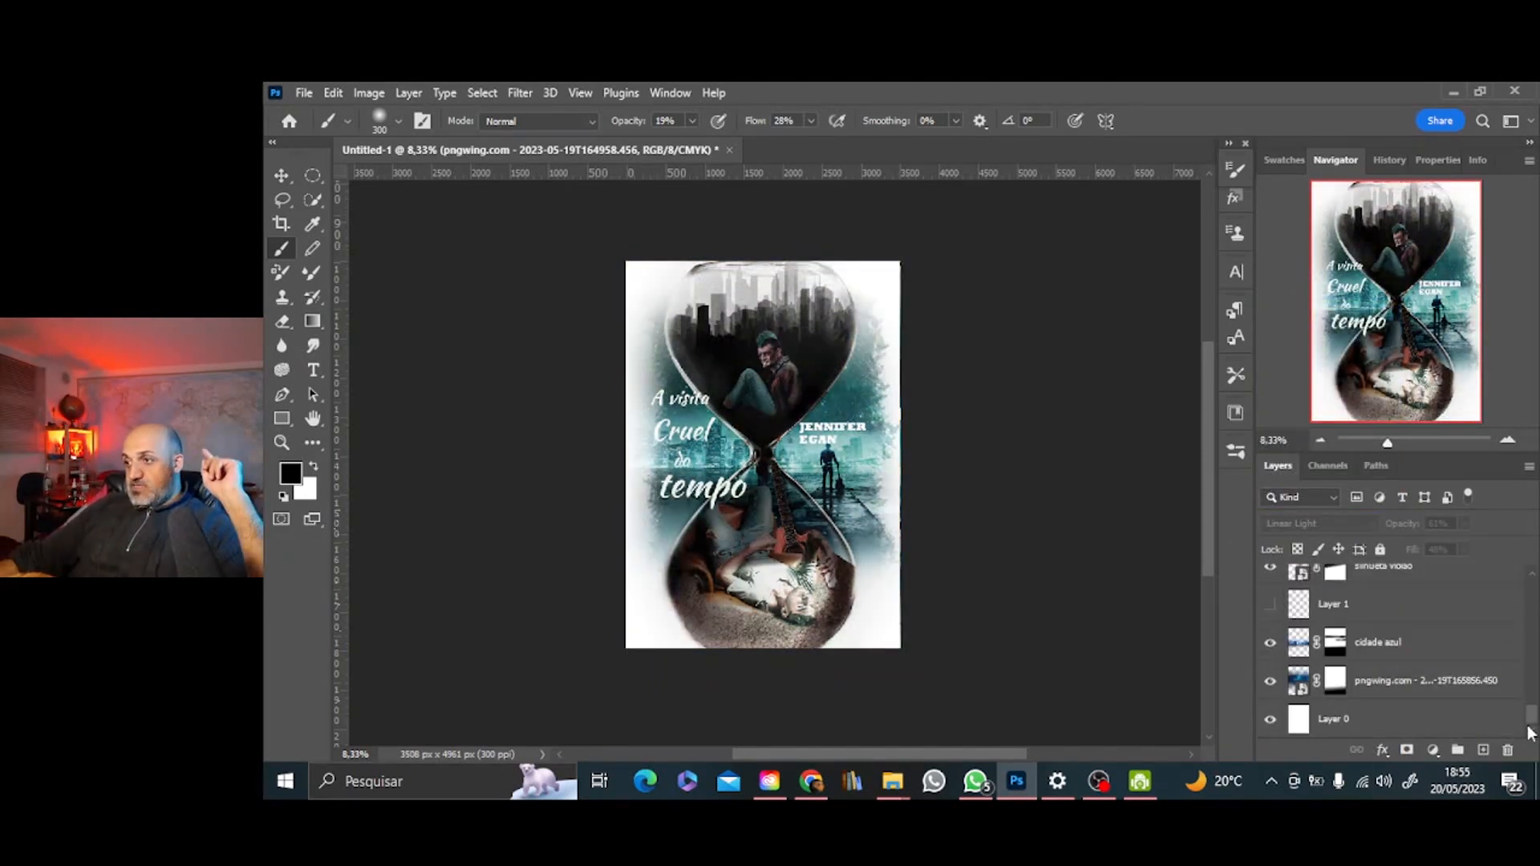
scroll(1426, 637, up, 1)
click(1426, 646)
click(892, 783)
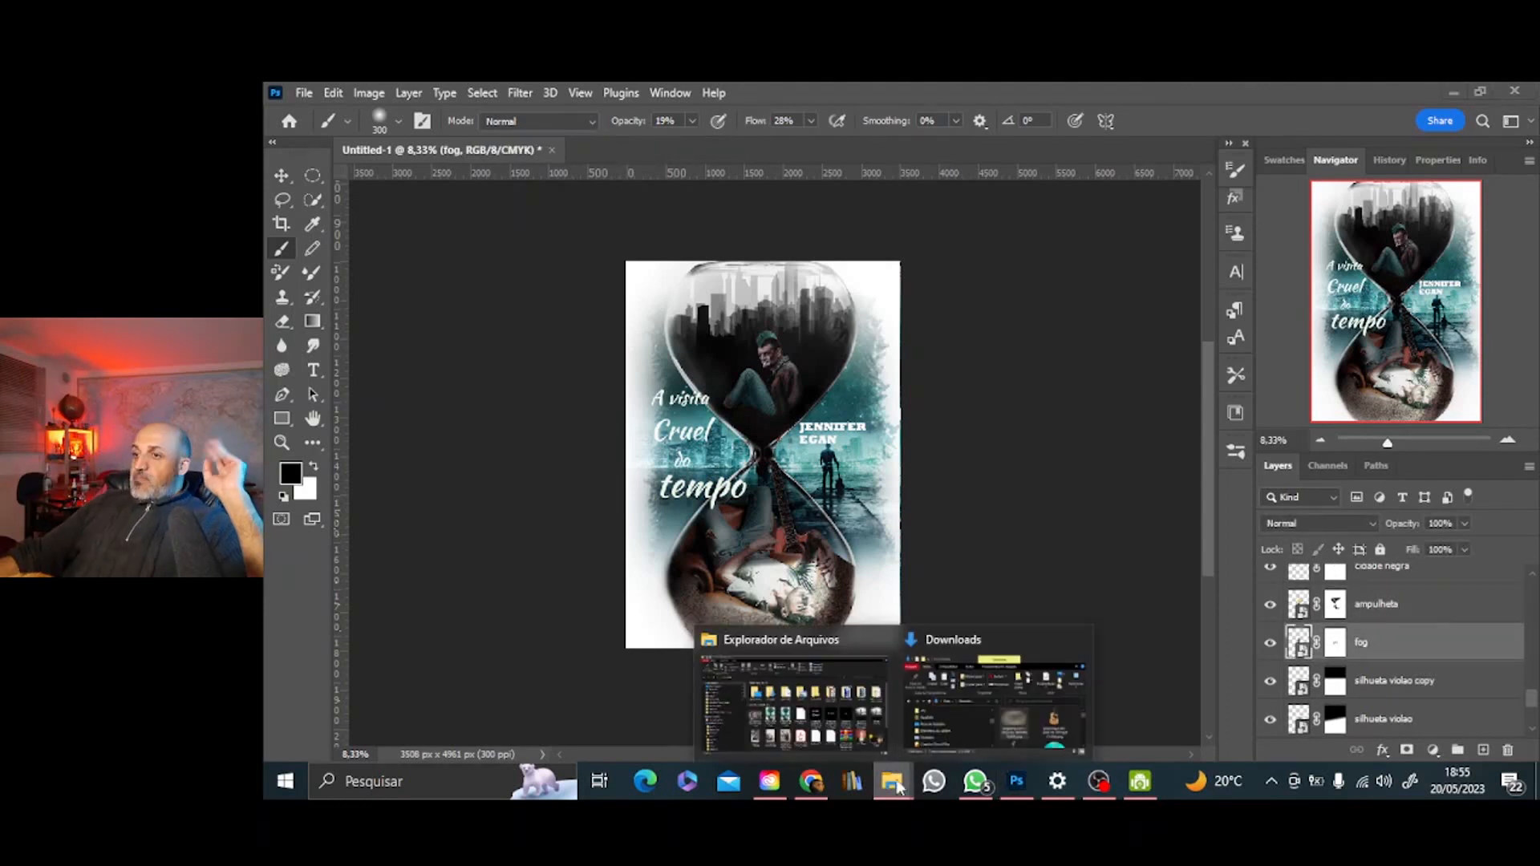
click(995, 706)
scroll(787, 417, down, 5)
scroll(786, 411, up, 5)
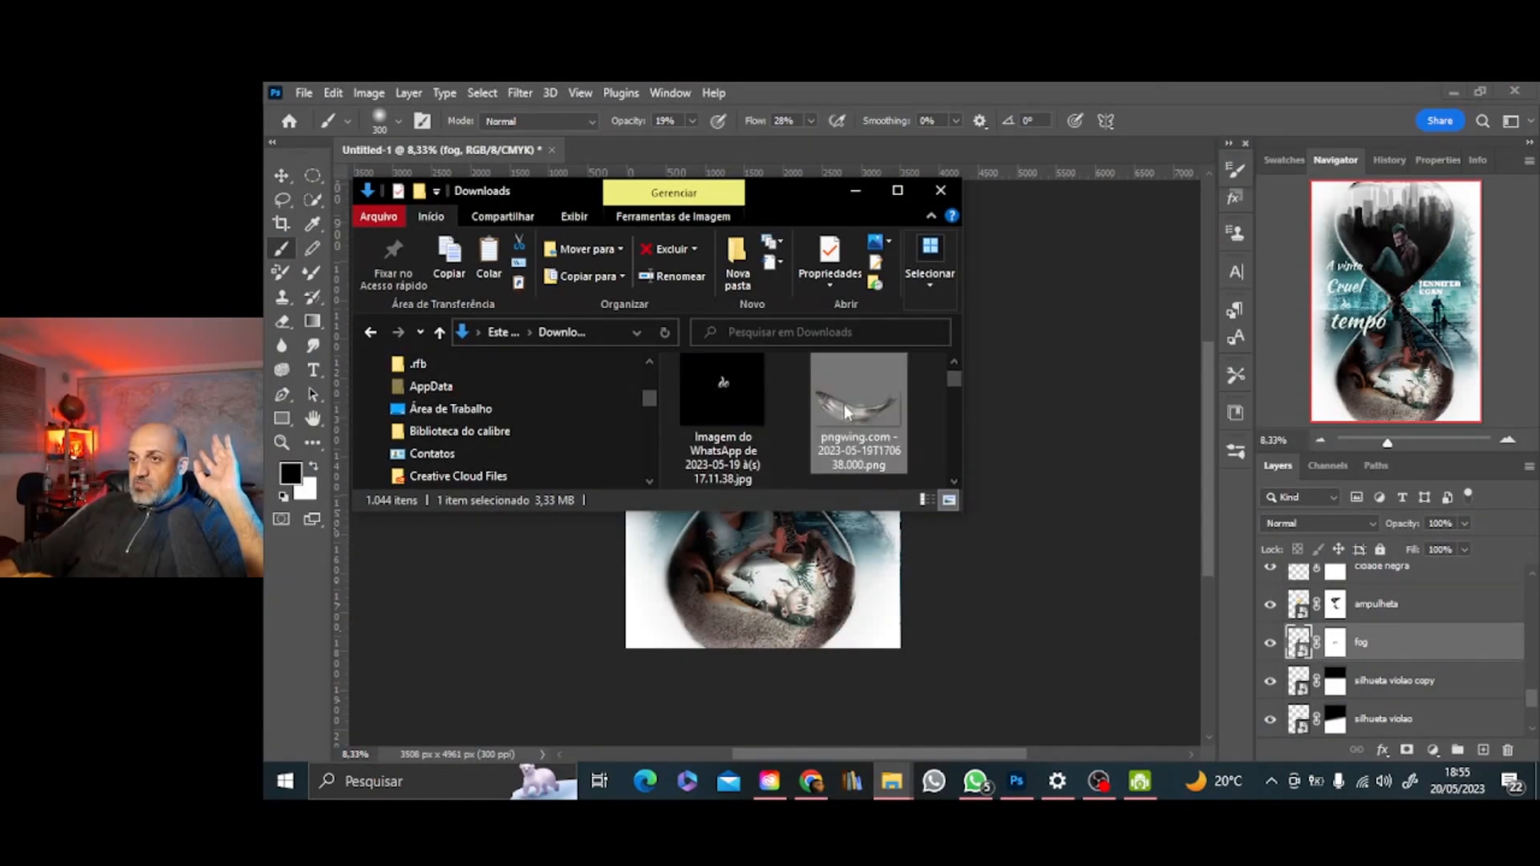
drag(846, 405, 1063, 478)
Rotate and reposition the fish so it sticks out diagonally from the right side of the hourglass's lower bulb
drag(758, 478, 743, 626)
drag(873, 584, 877, 619)
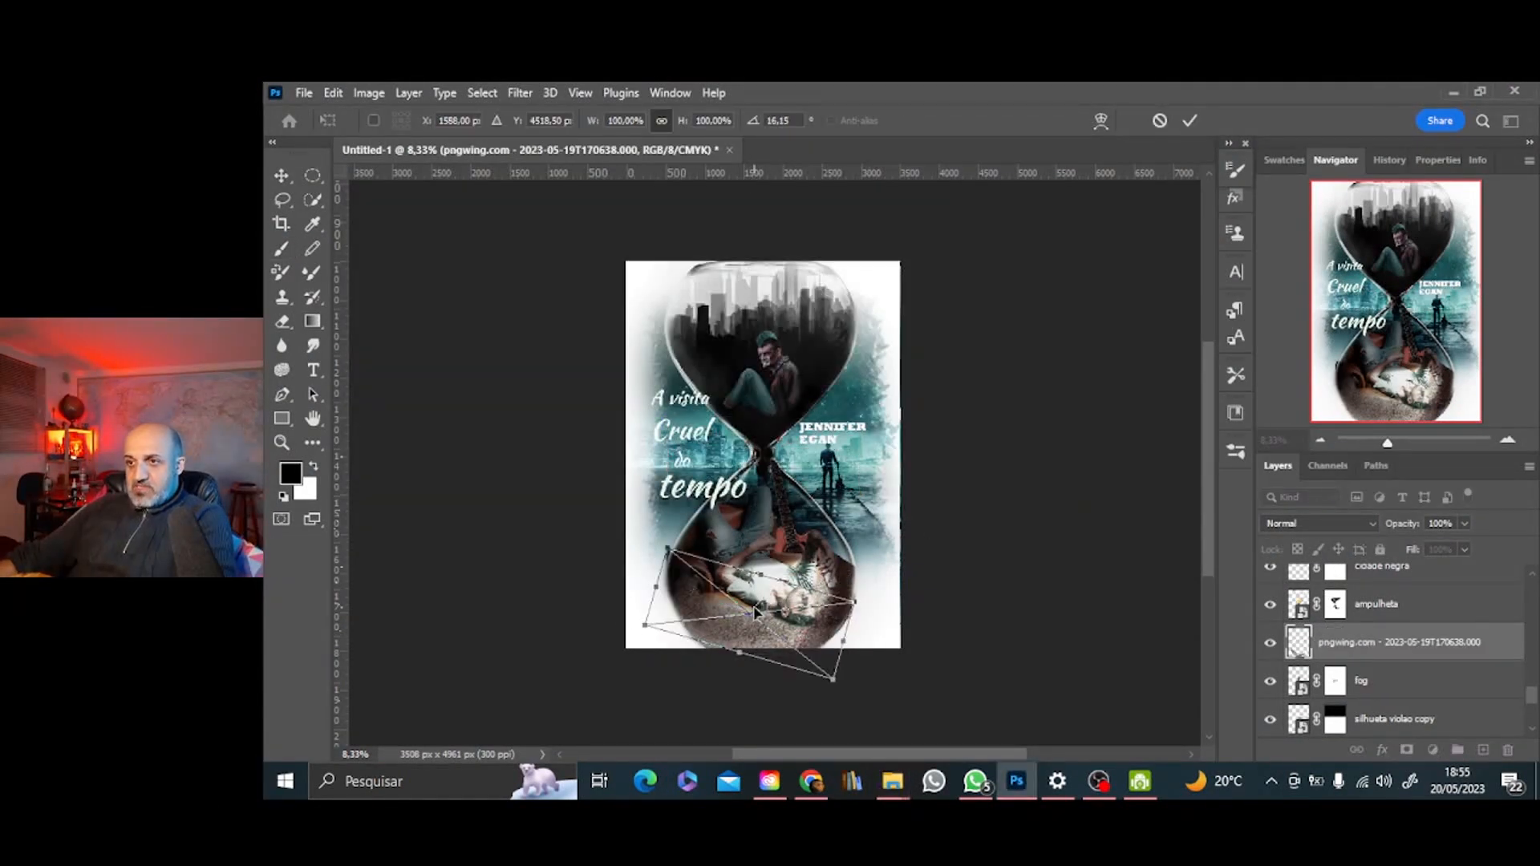
drag(731, 607, 711, 576)
mouse_move(832, 570)
mouse_down()
mouse_move(672, 577)
mouse_move(679, 596)
mouse_move(677, 580)
mouse_move(838, 560)
mouse_move(887, 609)
mouse_move(858, 554)
mouse_up()
click(1190, 121)
key(ctrl+t)
right_click(870, 584)
click(975, 547)
click(1190, 121)
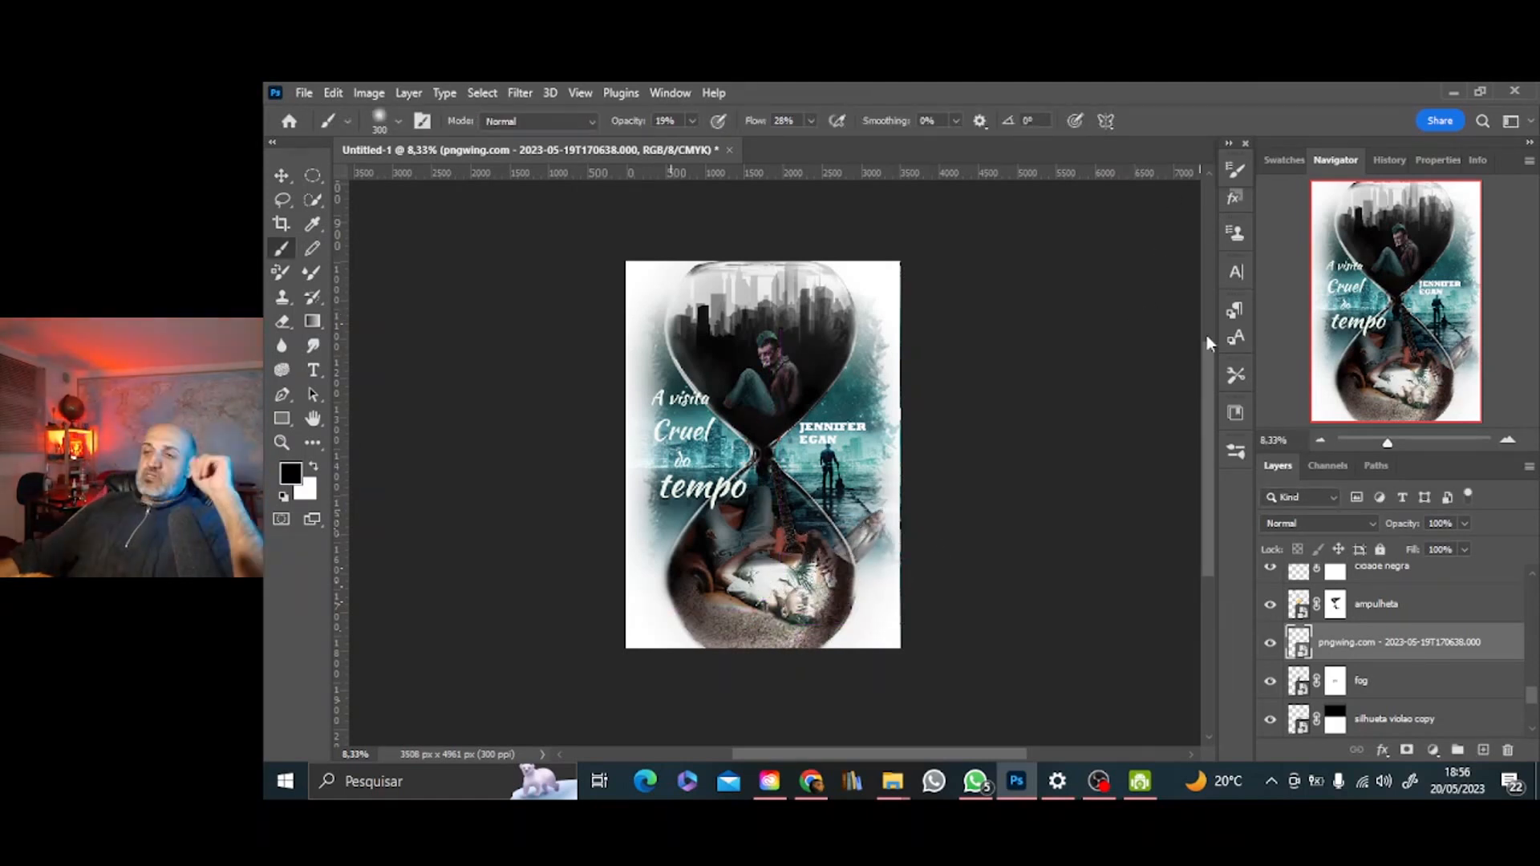
Soften the hourglass edges on the ampulheta layer mask with the soft black brush at 19% opacity
scroll(1475, 651, up, 5)
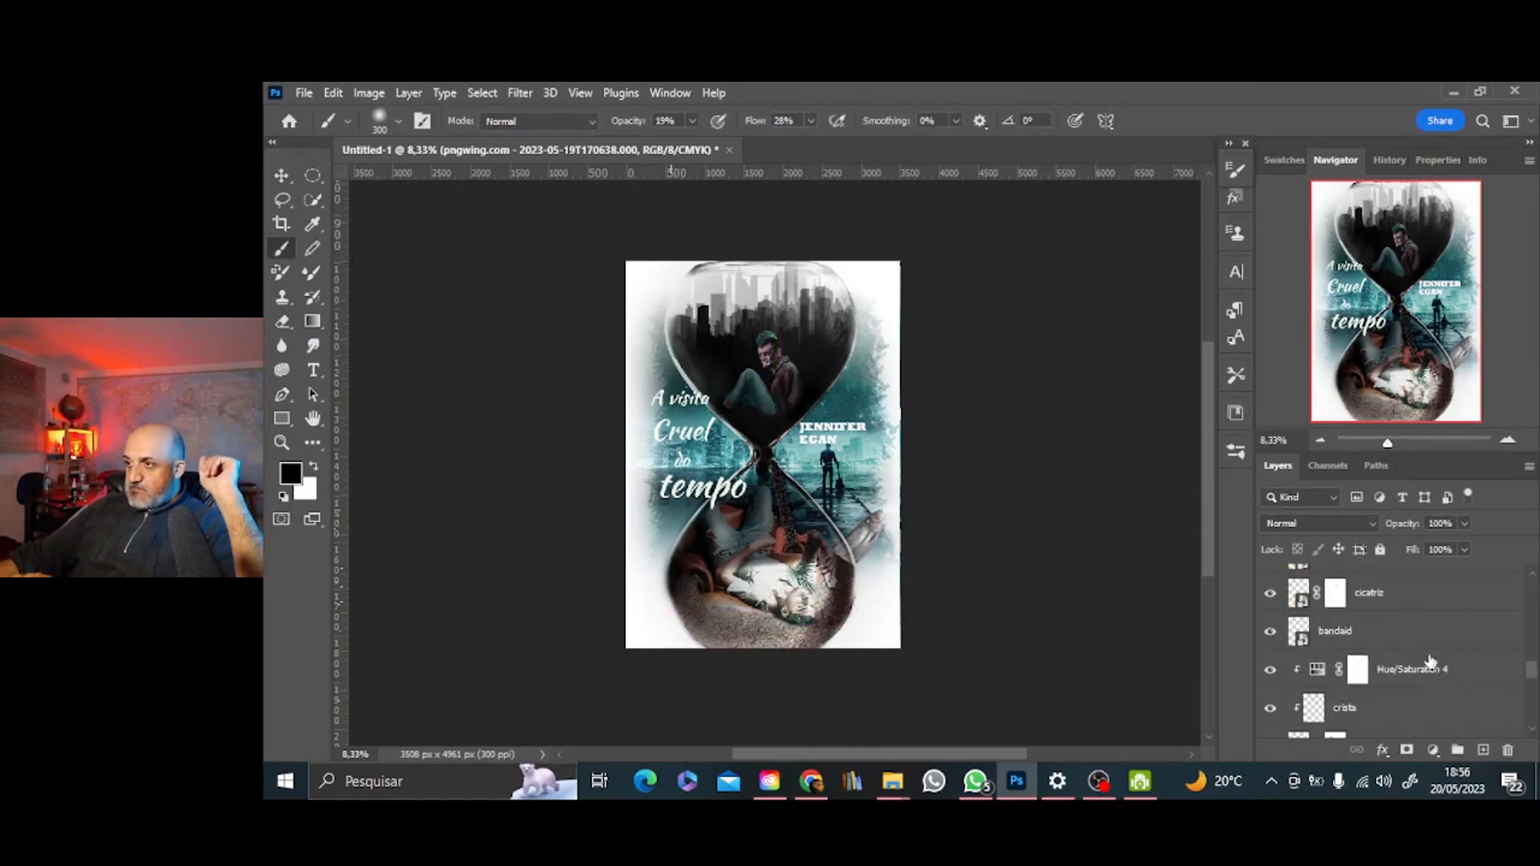
scroll(1427, 652, up, 2)
drag(1531, 670, 1534, 697)
click(1413, 595)
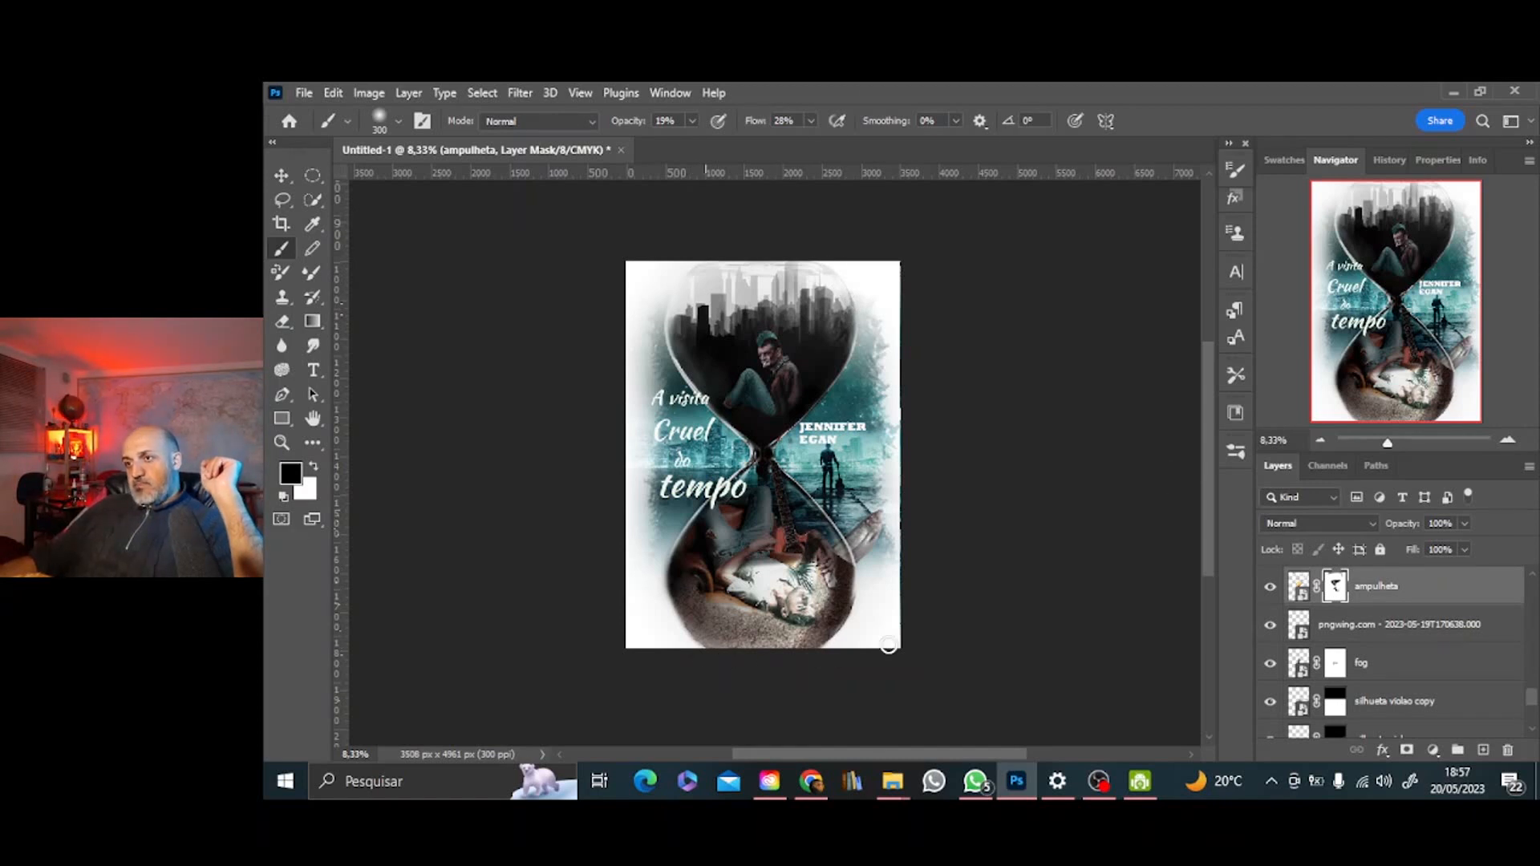
Add a teal Solid Color fill layer above the hidden texture layer
drag(1532, 698, 1531, 586)
click(1478, 587)
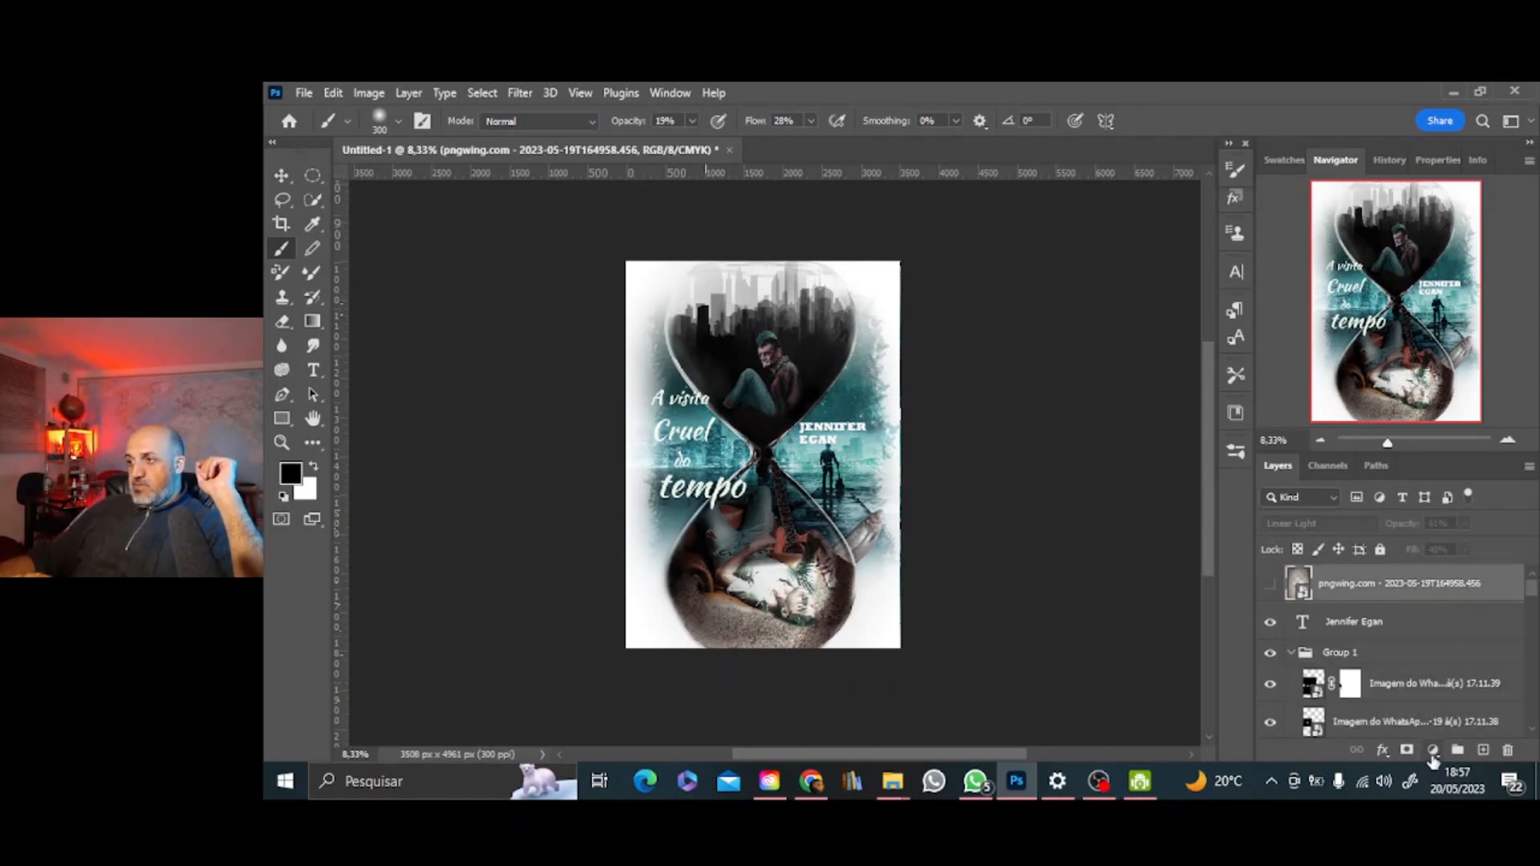
click(1433, 751)
click(1455, 418)
click(1287, 559)
click(1244, 539)
click(1450, 430)
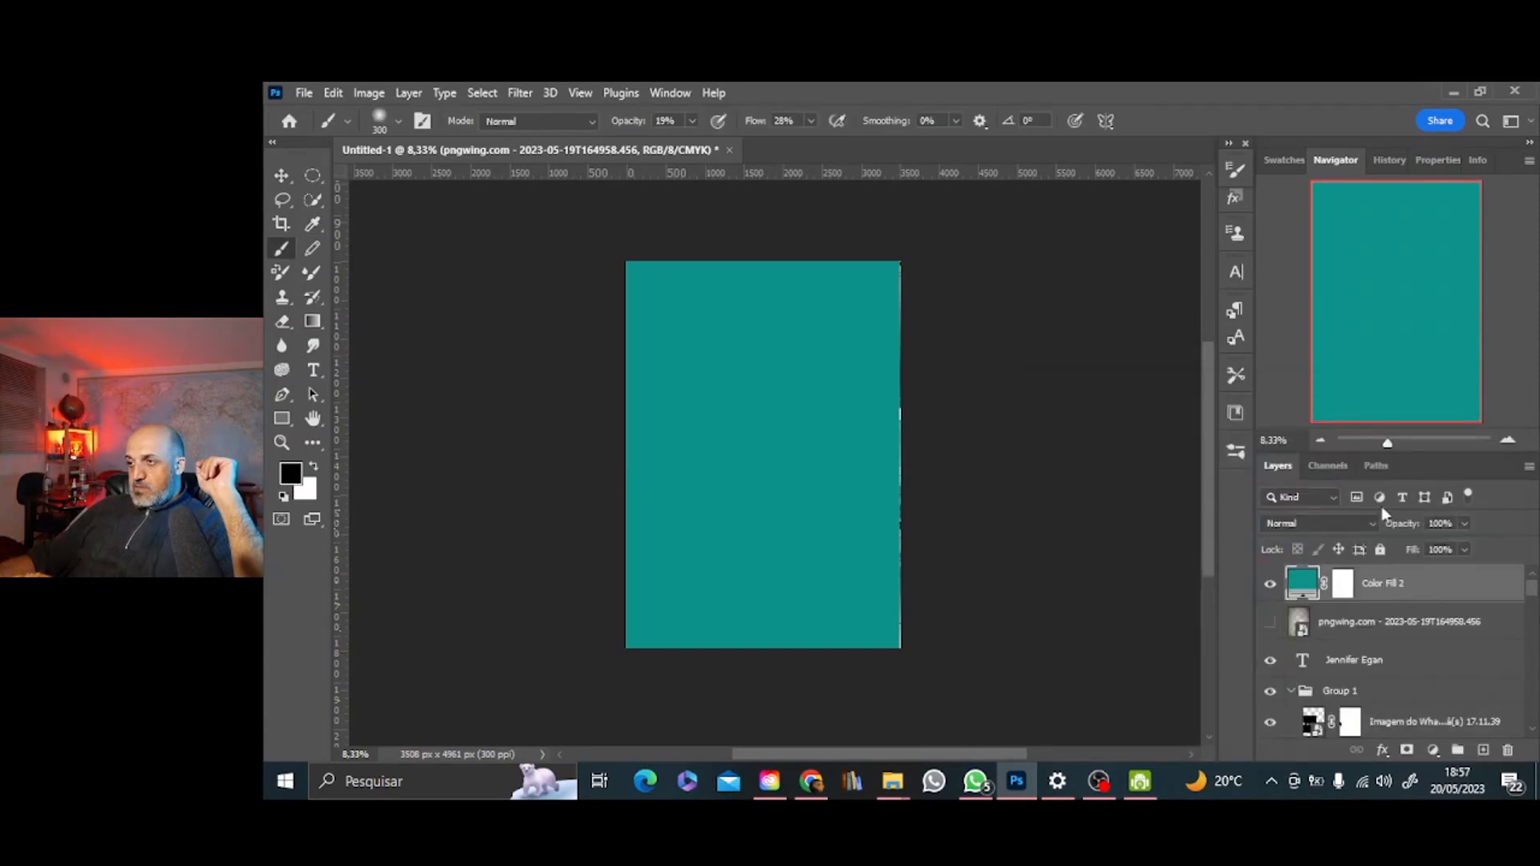
Preview blending modes such as Screen on the teal fill layer and delete that layer
click(1348, 524)
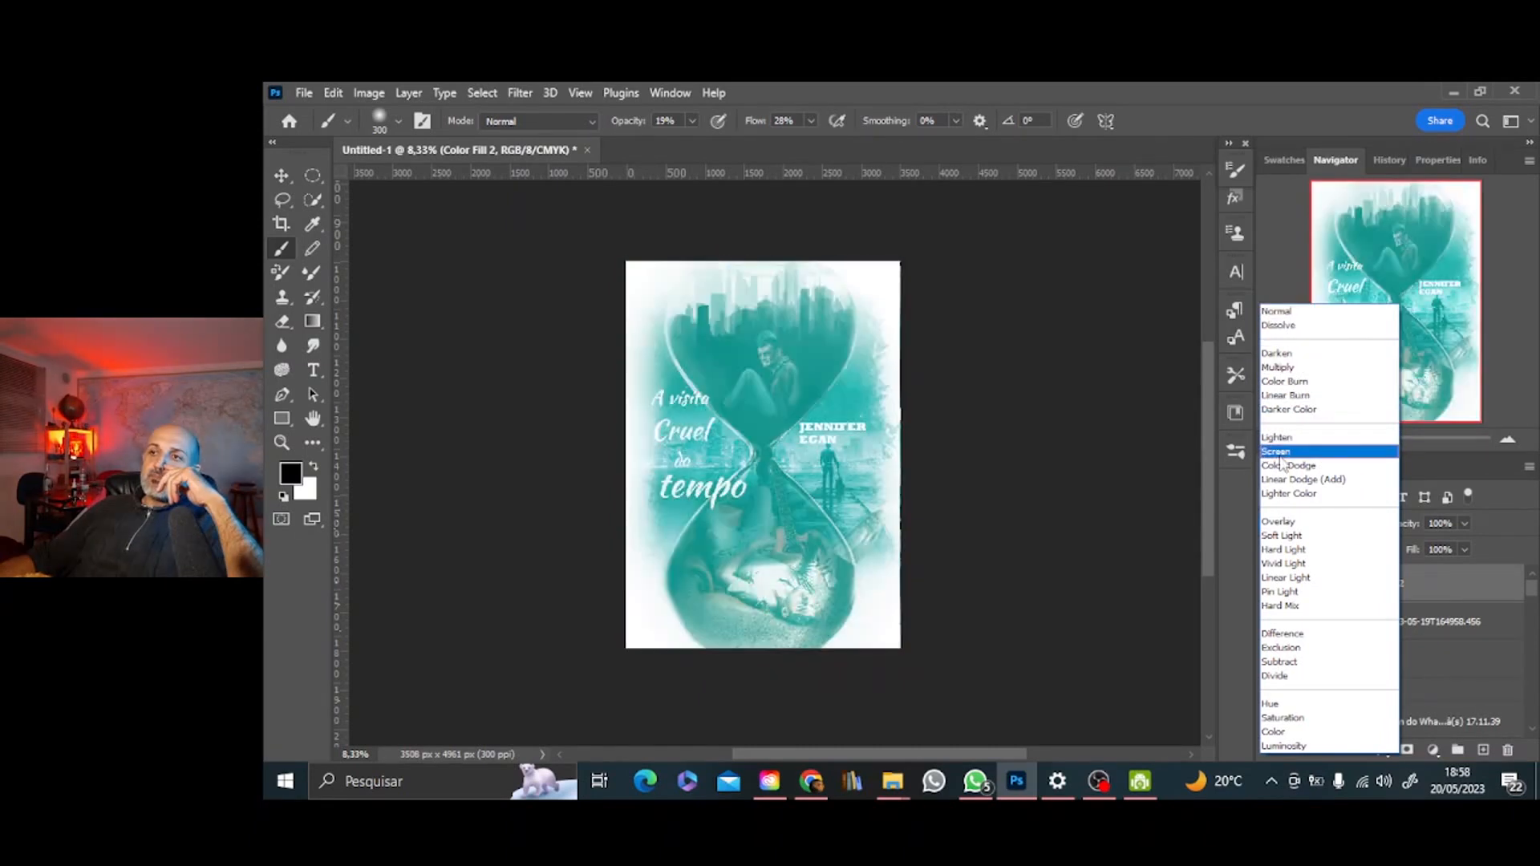
key(Escape)
click(1508, 750)
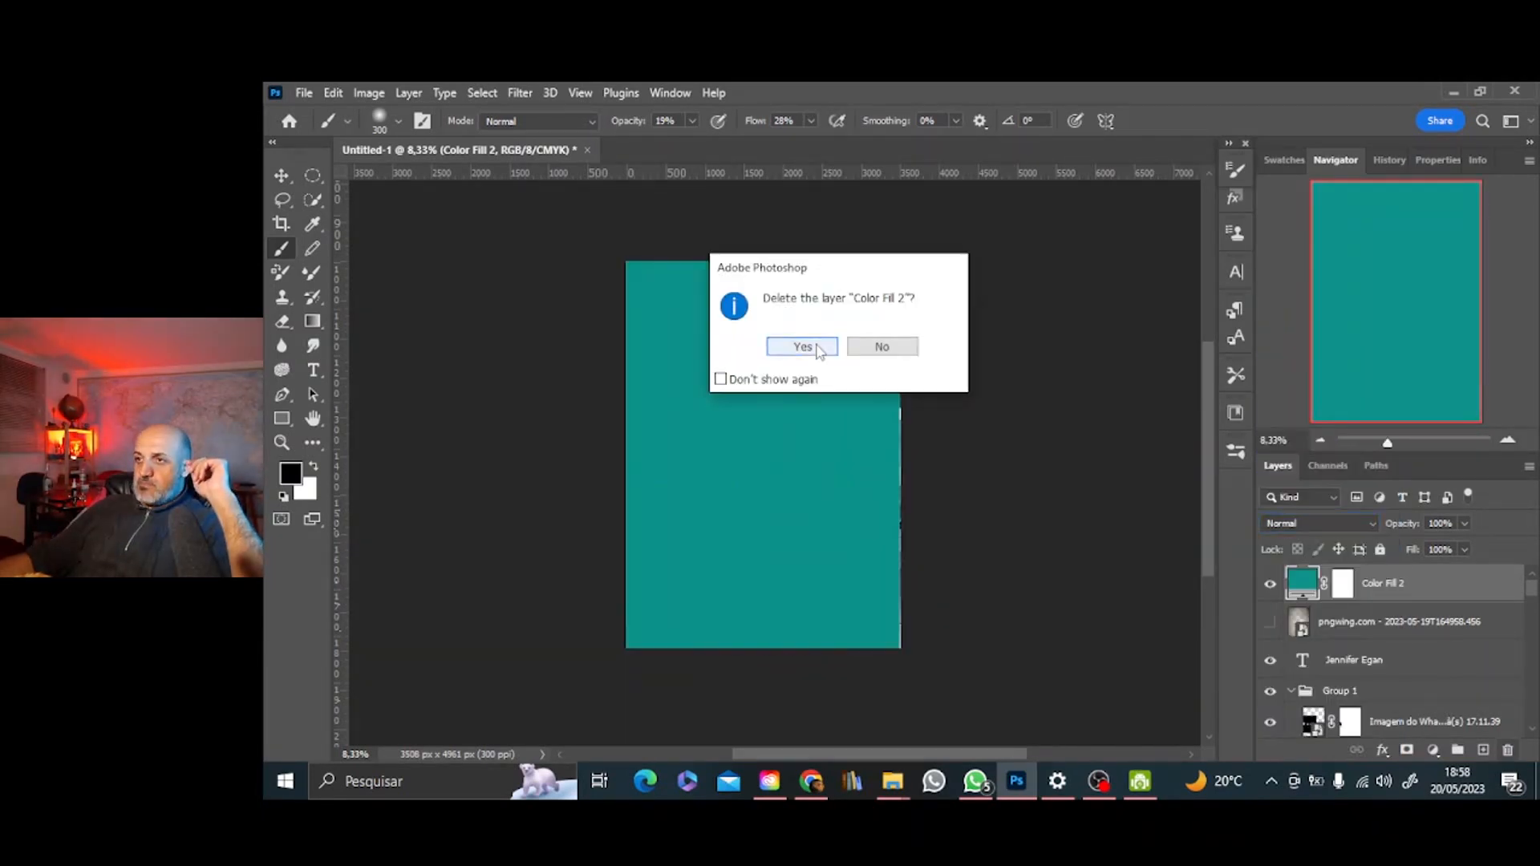
key(Return)
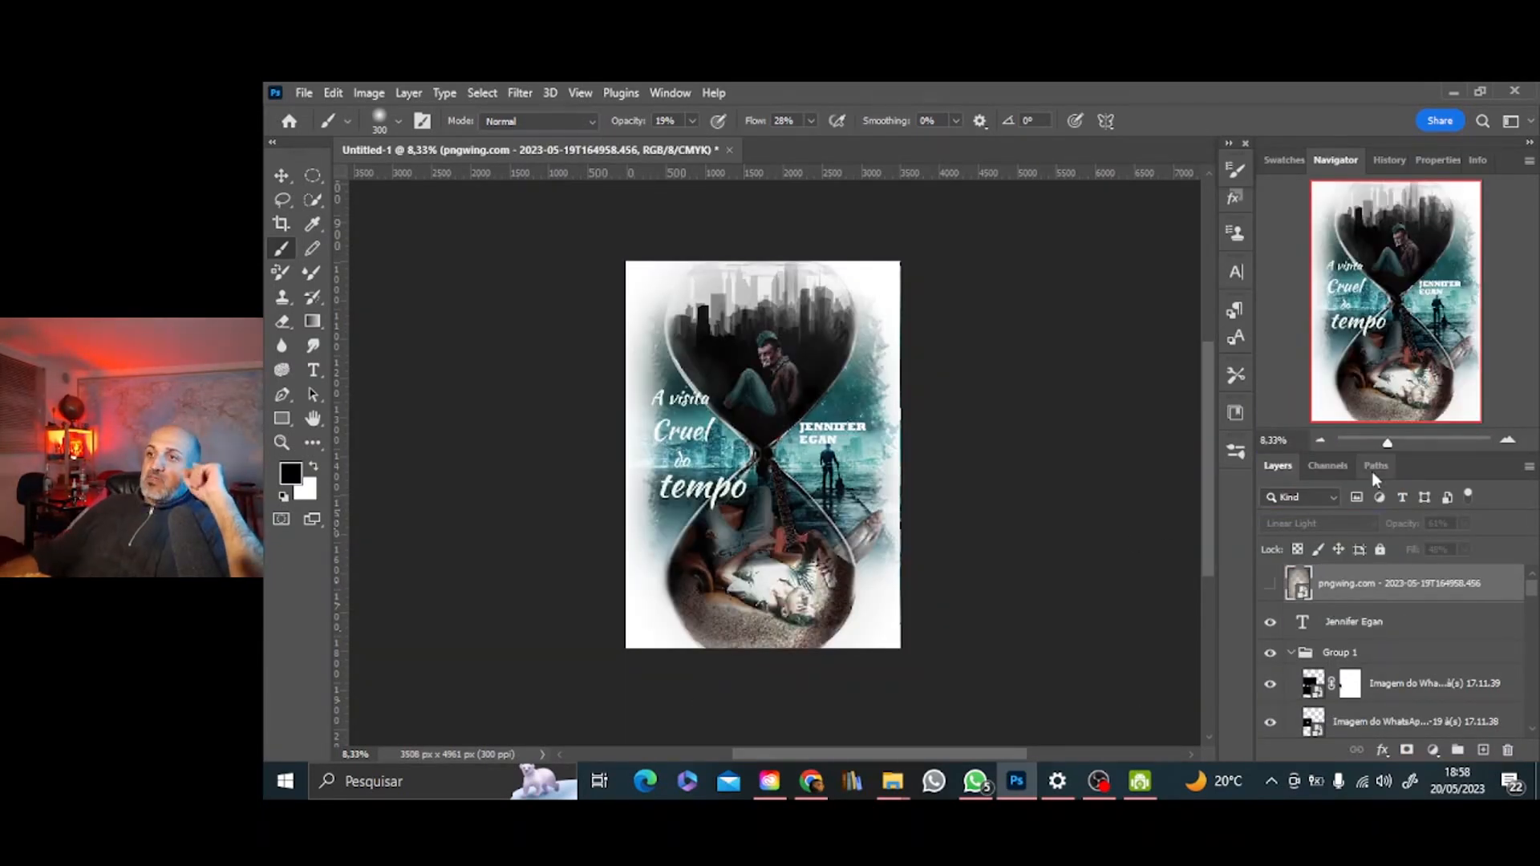
scroll(1177, 270, up, 1)
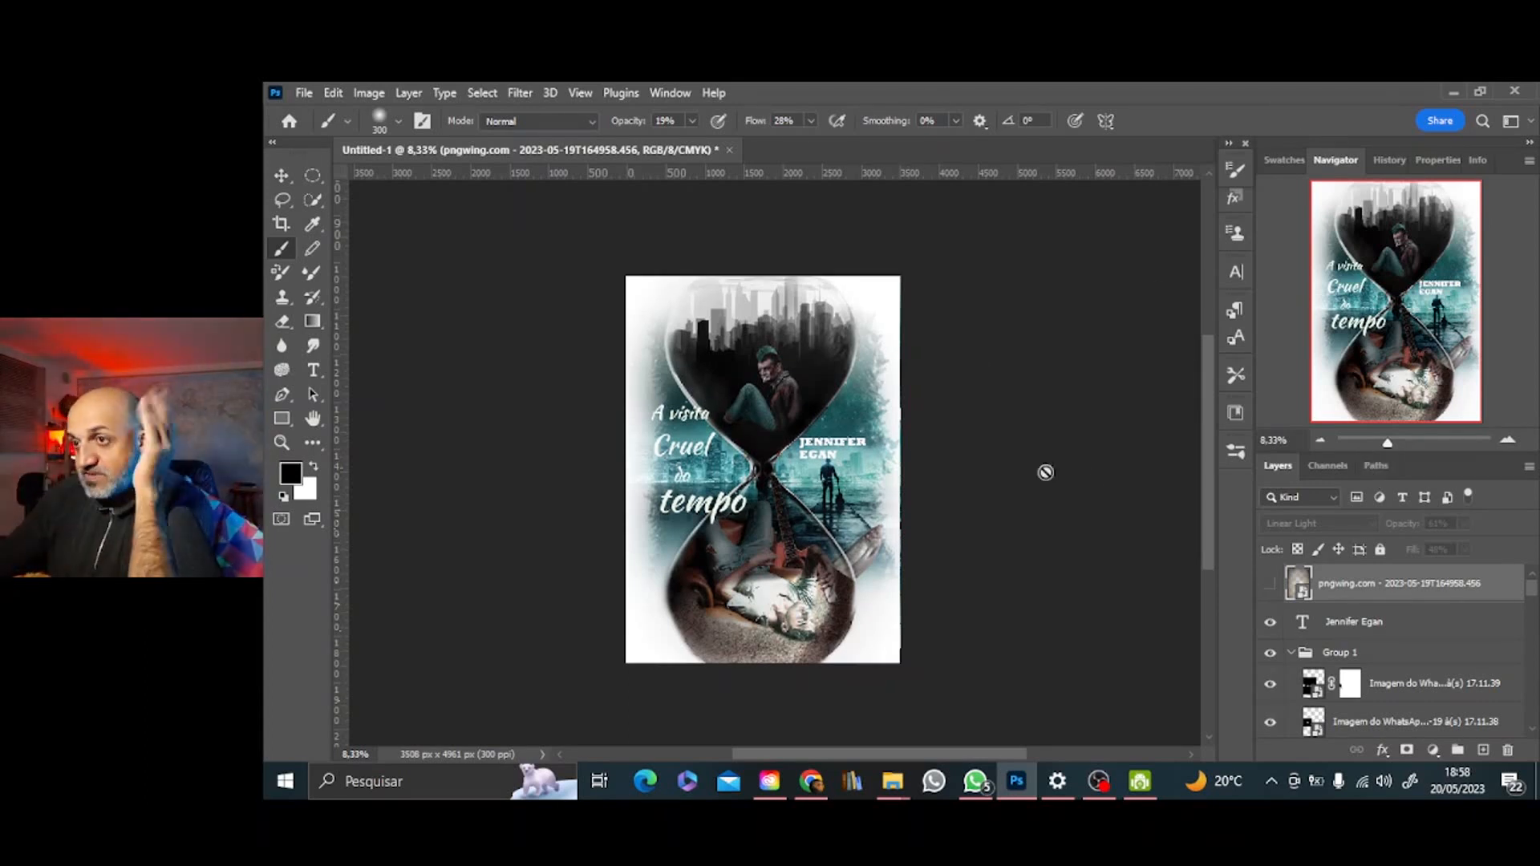
double_click(1508, 440)
drag(1390, 289, 1380, 329)
double_click(1323, 439)
double_click(1508, 439)
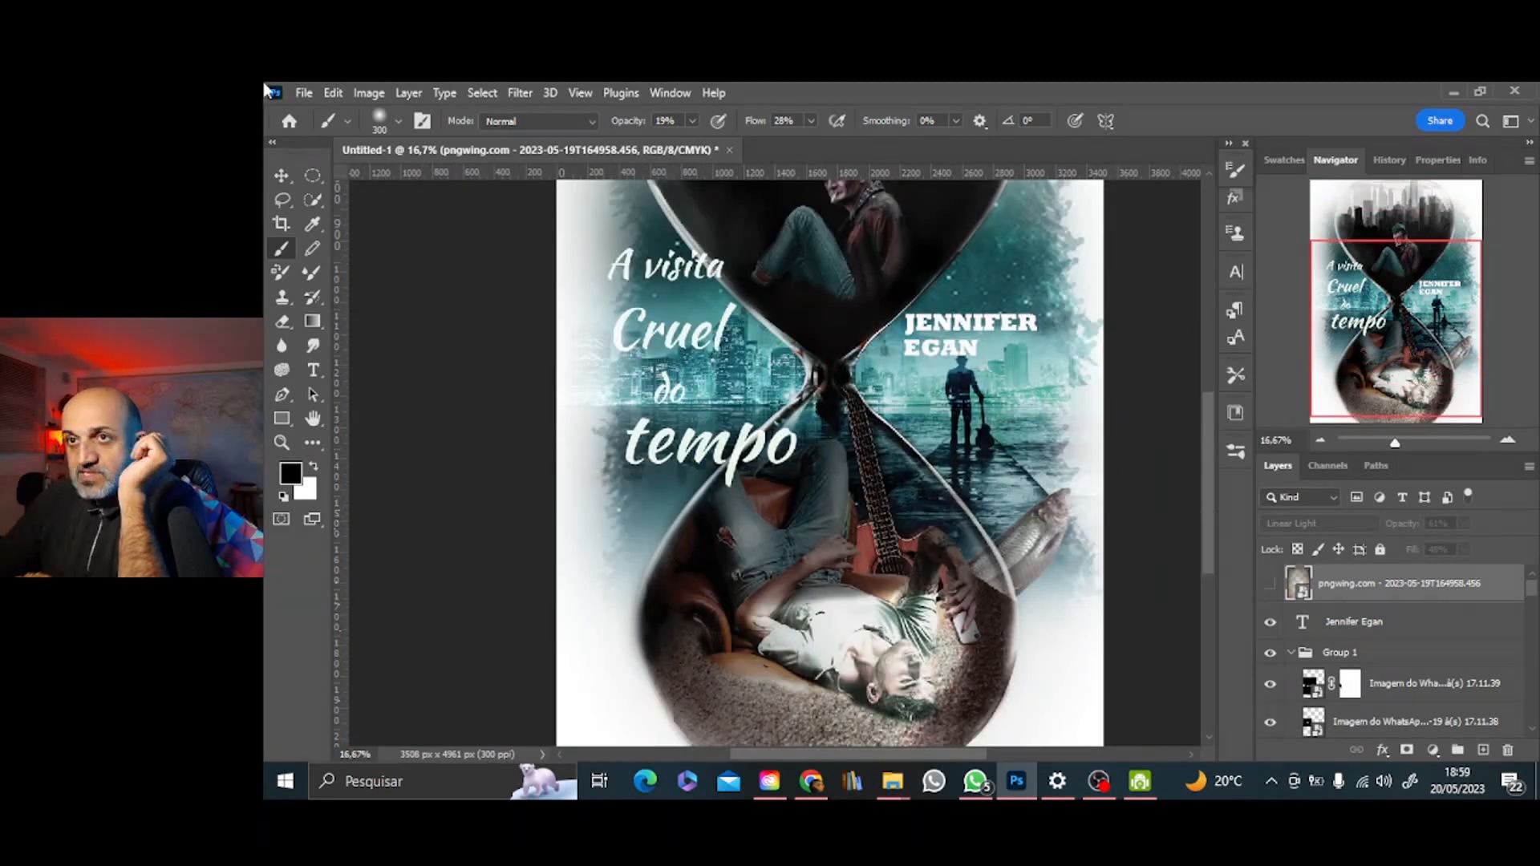
Export the cover as a JPG at quality 7 to the Downloads folder, named "a visita cruel do tempo 1 d"
click(305, 92)
click(593, 427)
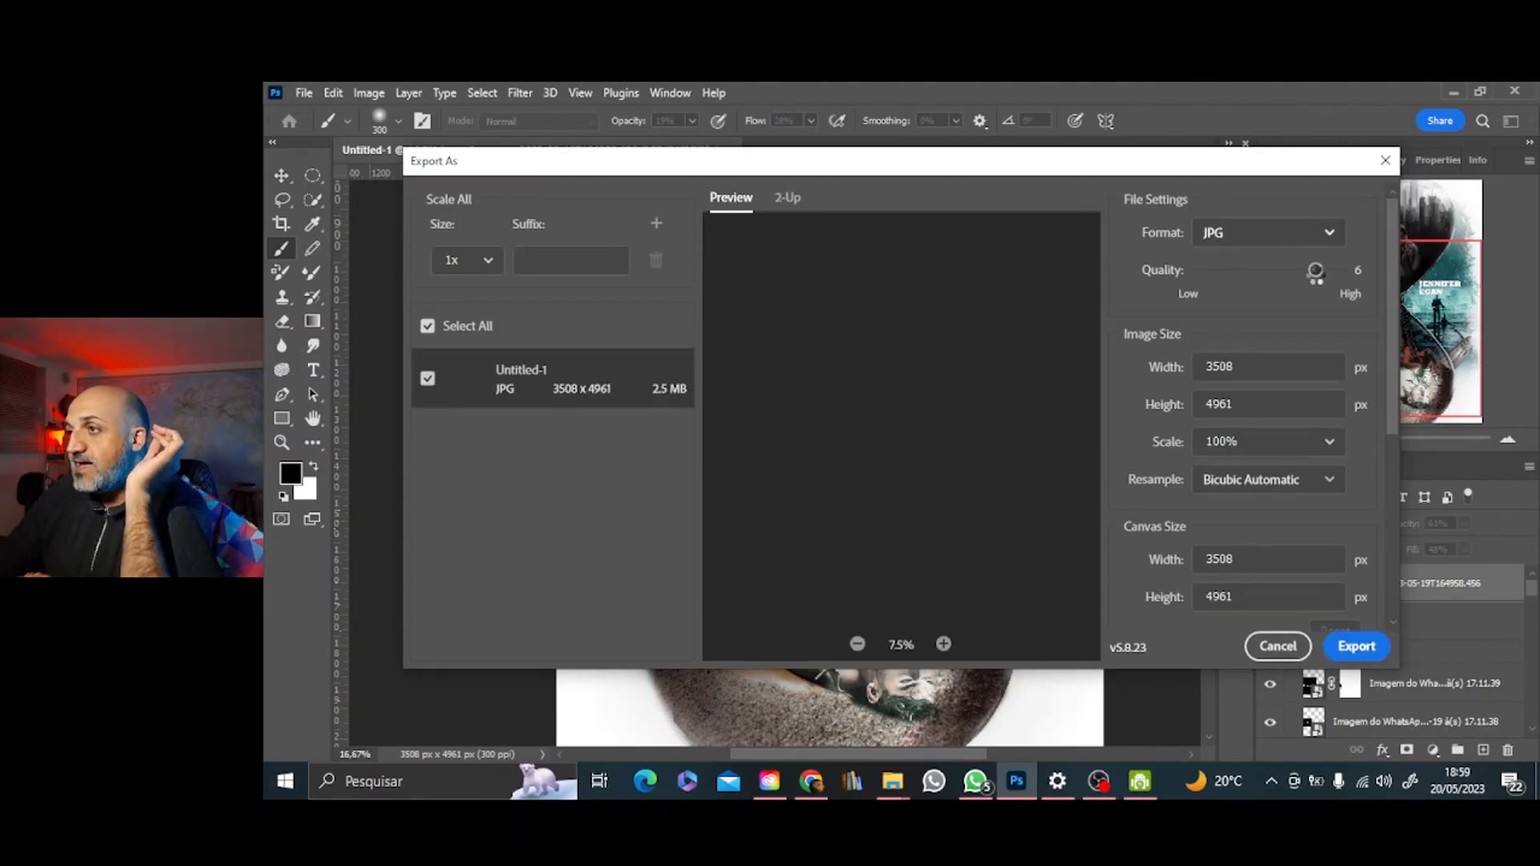
drag(1316, 272, 1410, 276)
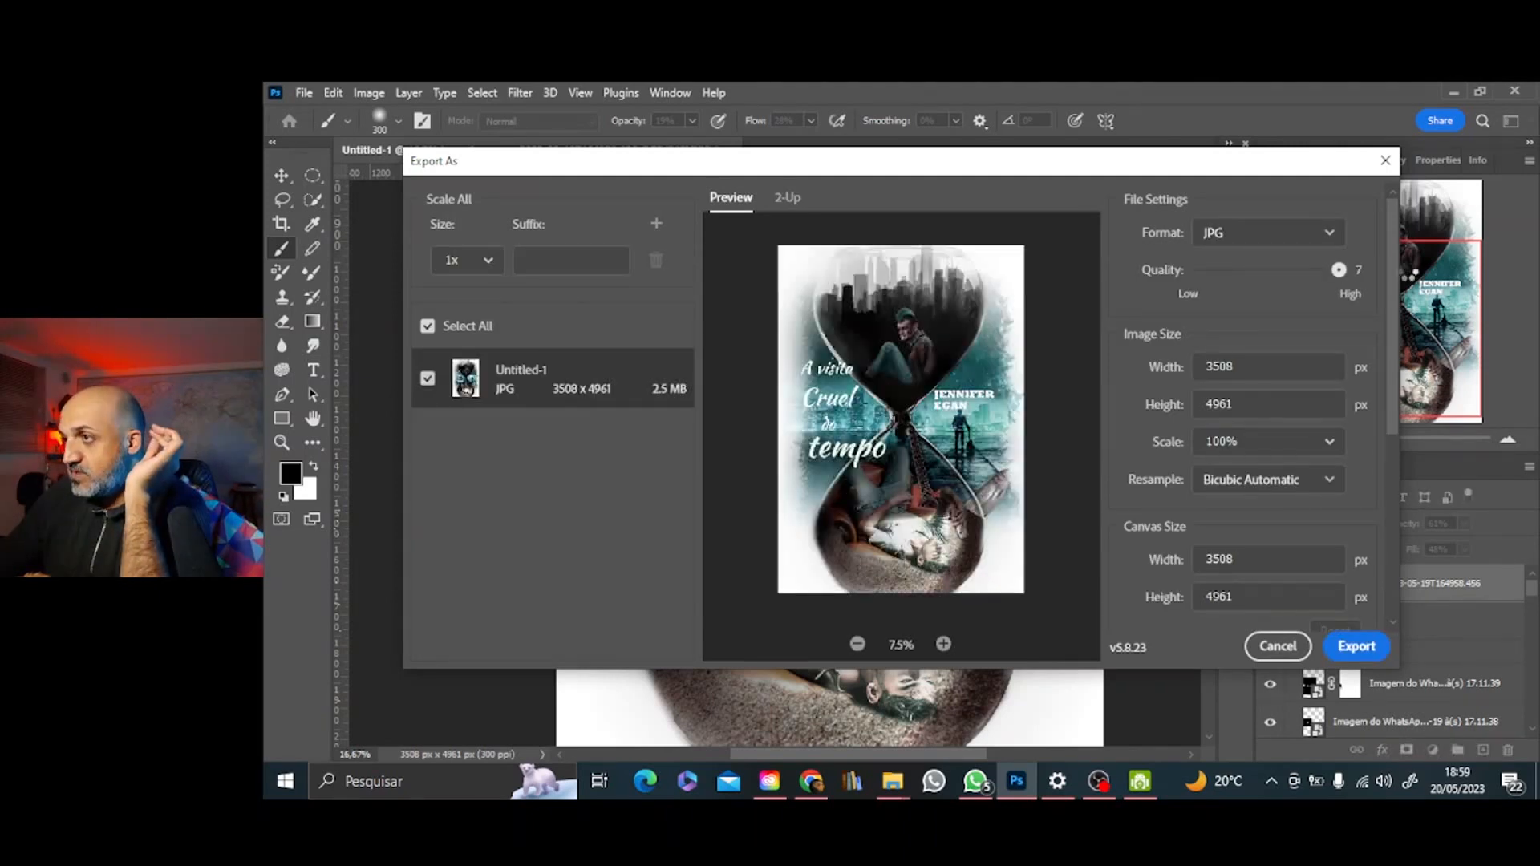
click(1358, 649)
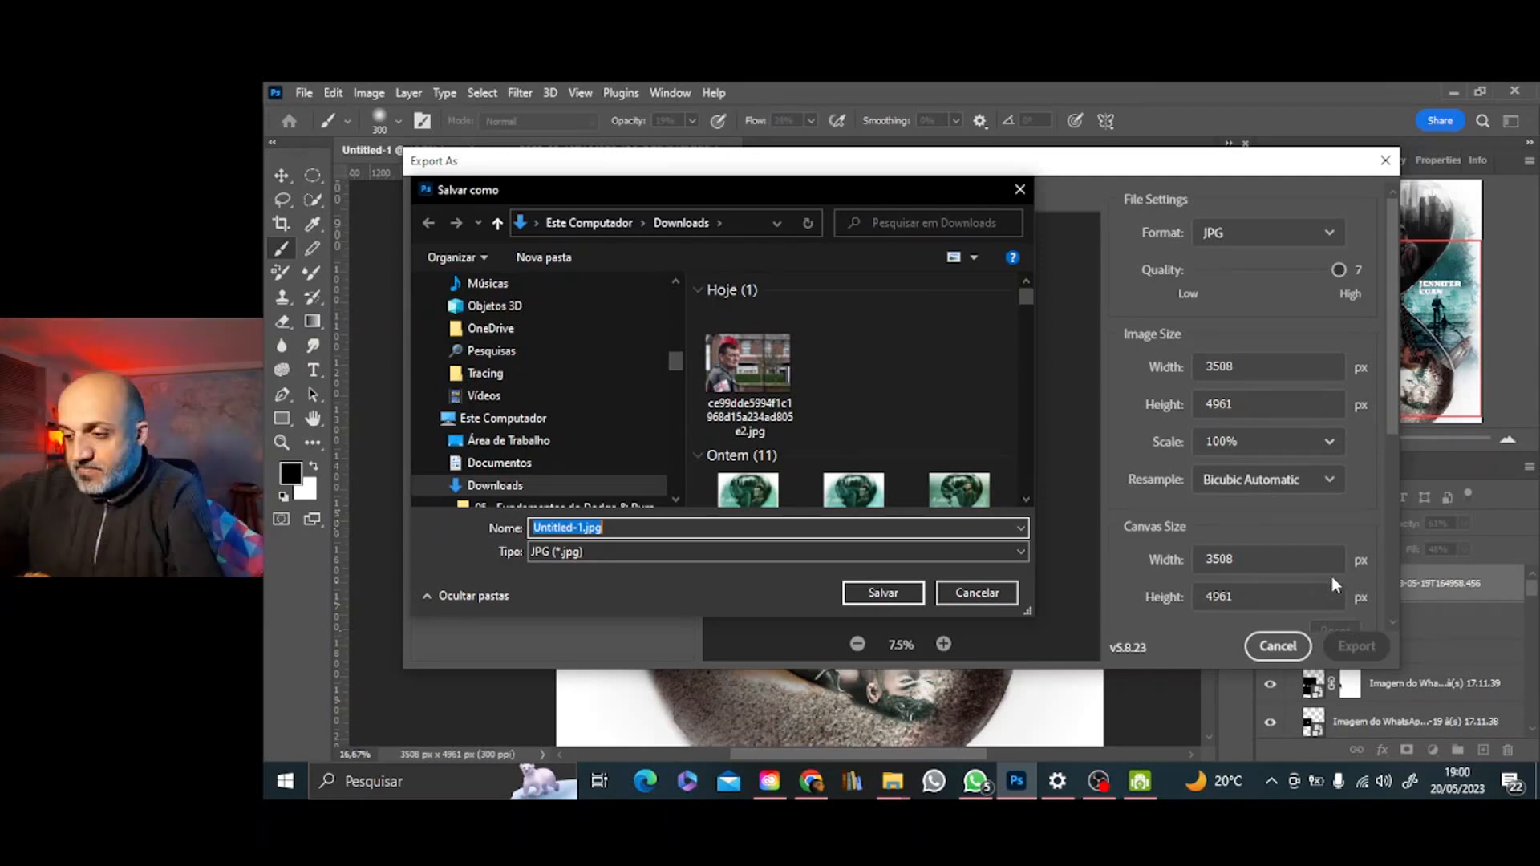
text(a visita cruel do tempo)
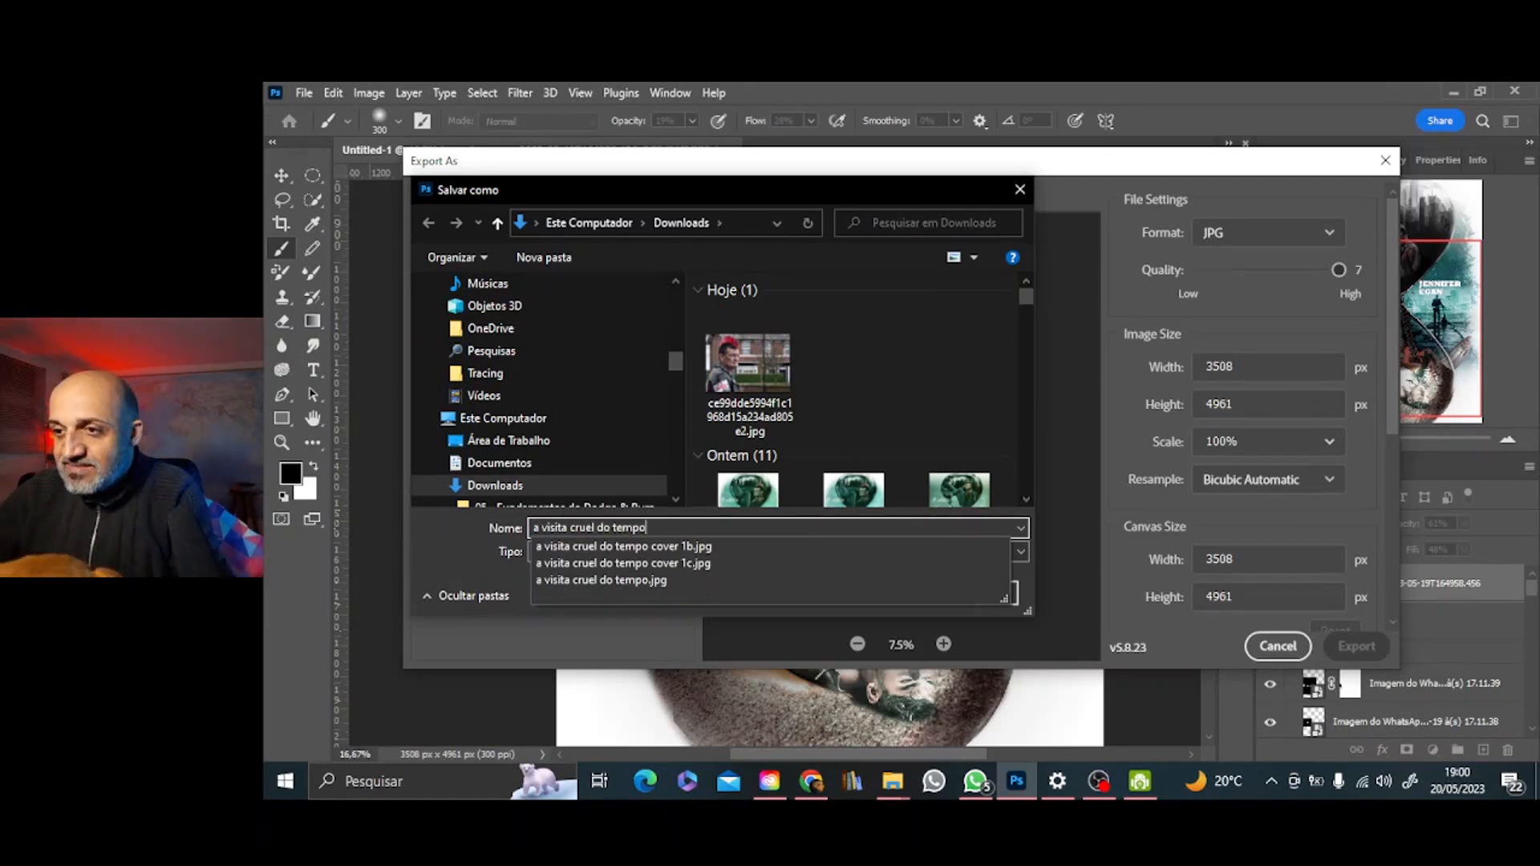
text( 1 d)
click(912, 598)
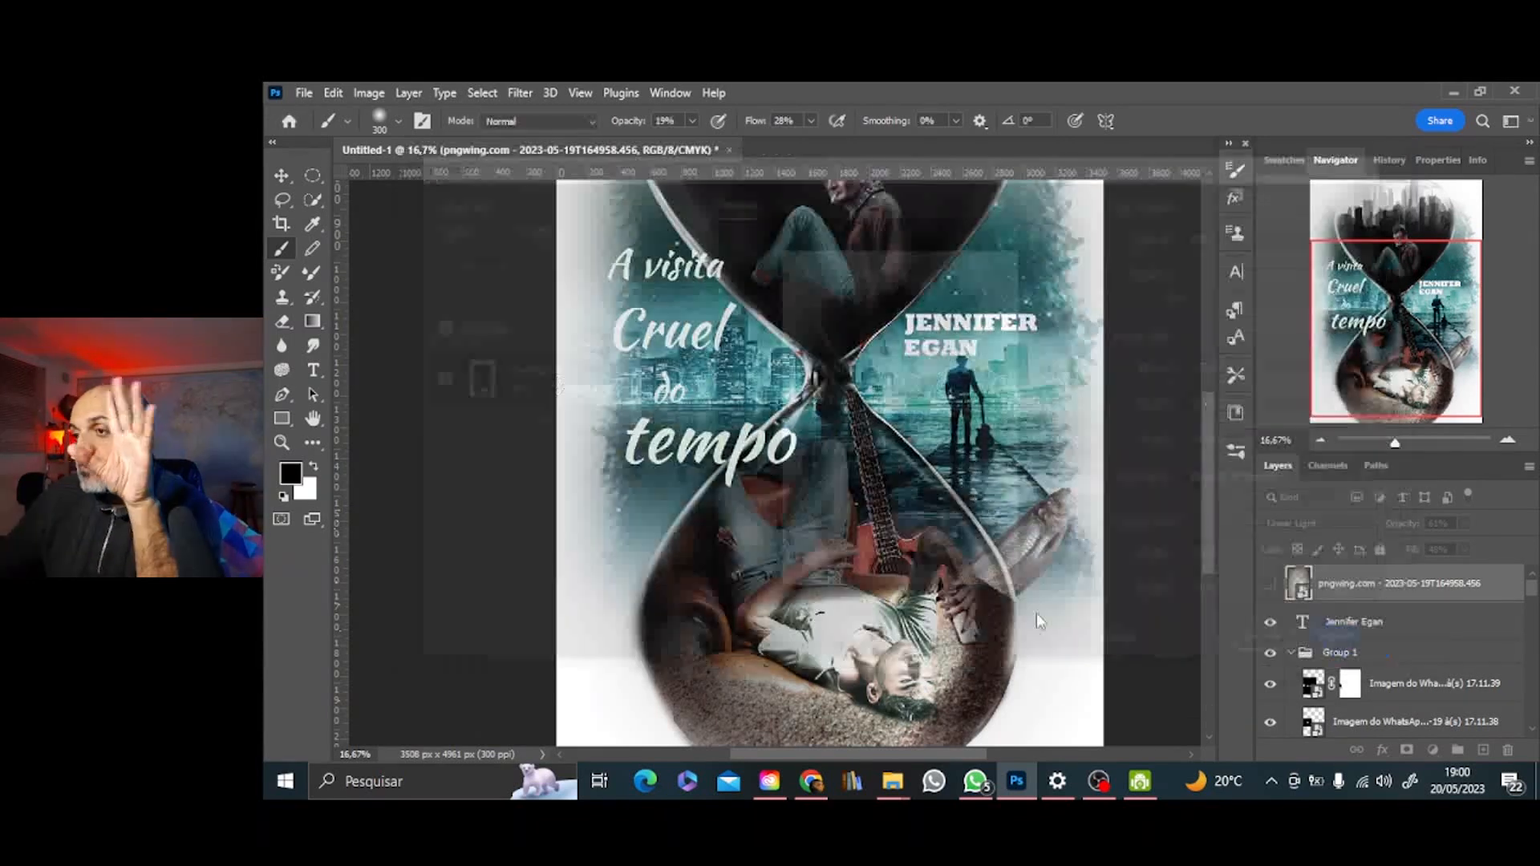
Save the document to Creative Cloud as "a visita cruel do tempo 1 d"
click(1322, 441)
click(1321, 441)
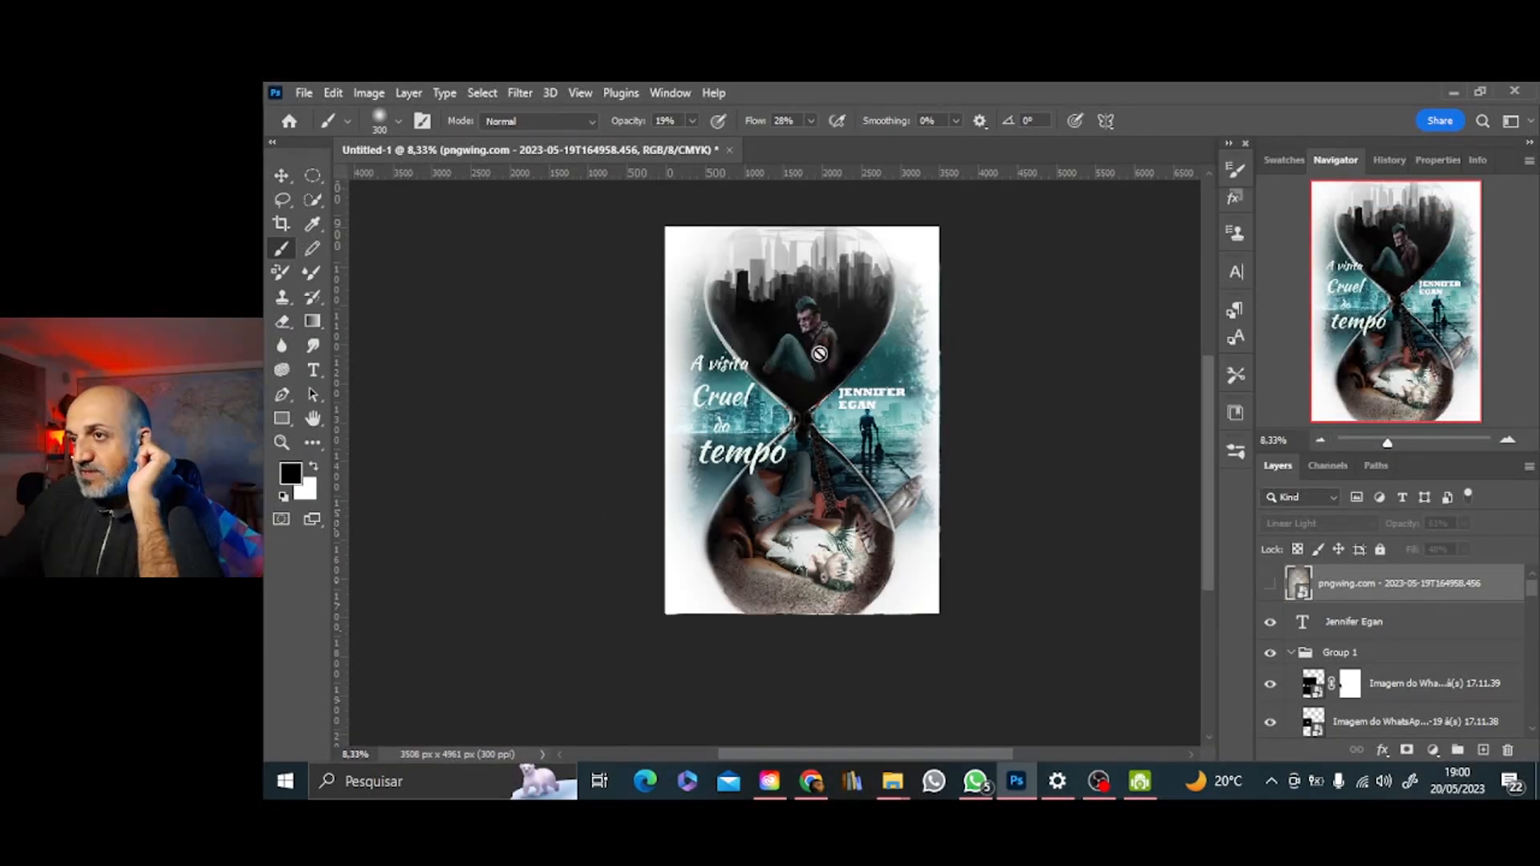
key(ctrl+s)
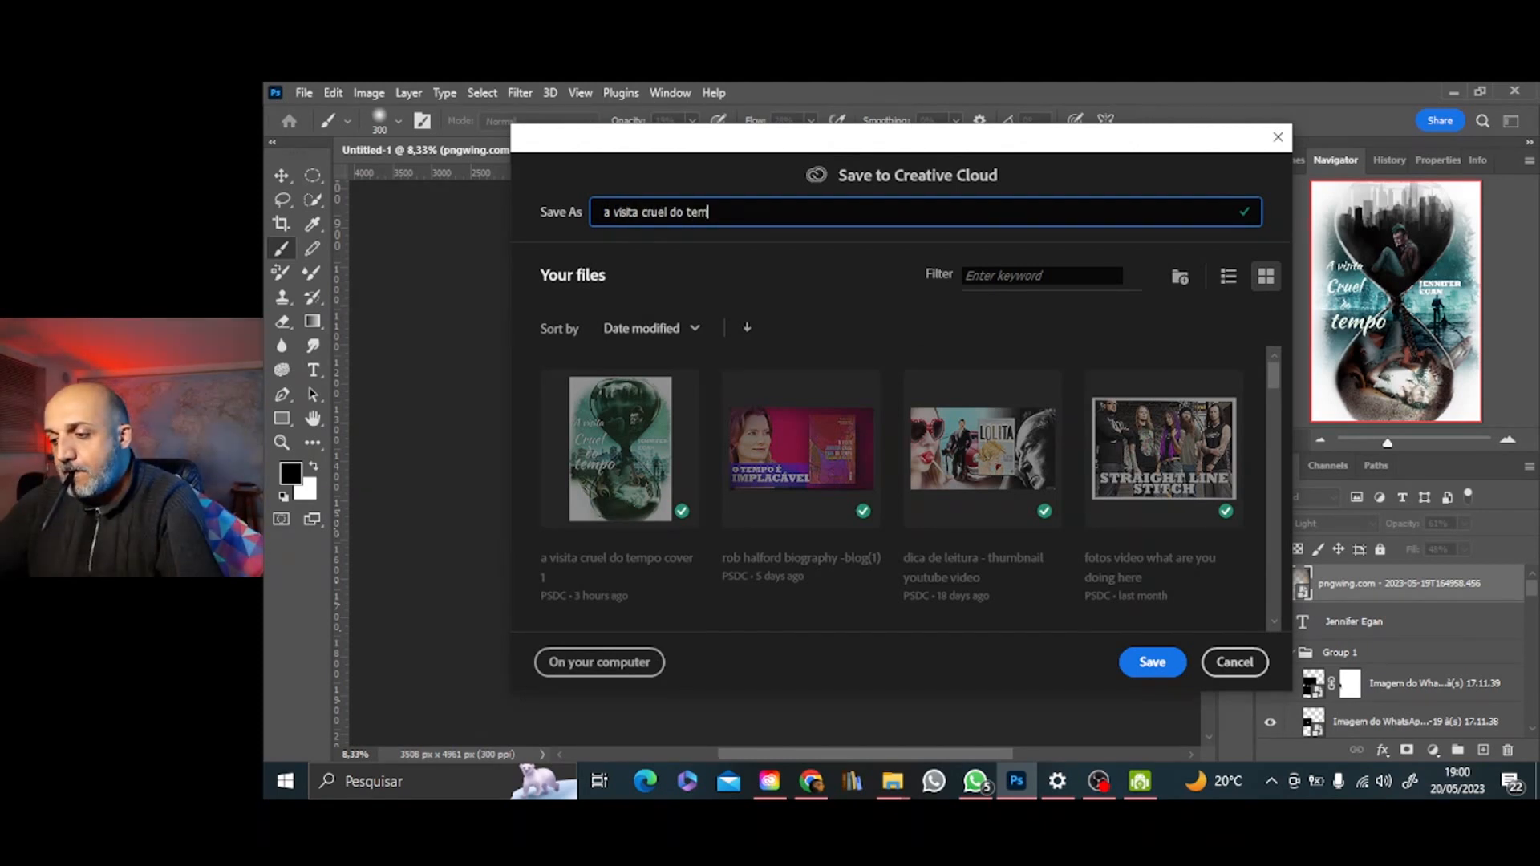
text(a visita cruel do tempo 1 d)
click(1135, 654)
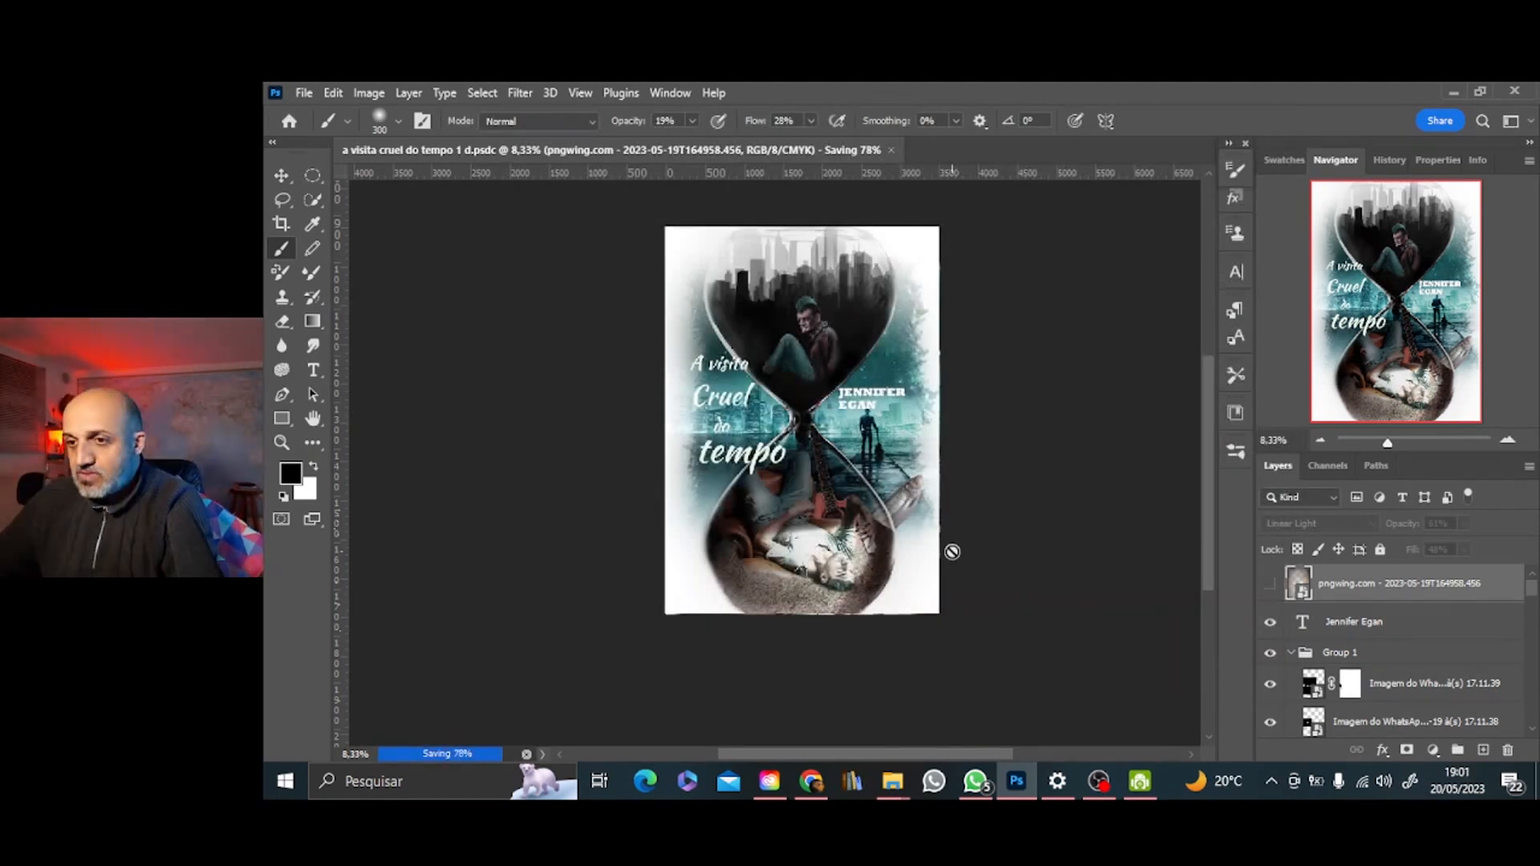
click(1098, 783)
click(1098, 783)
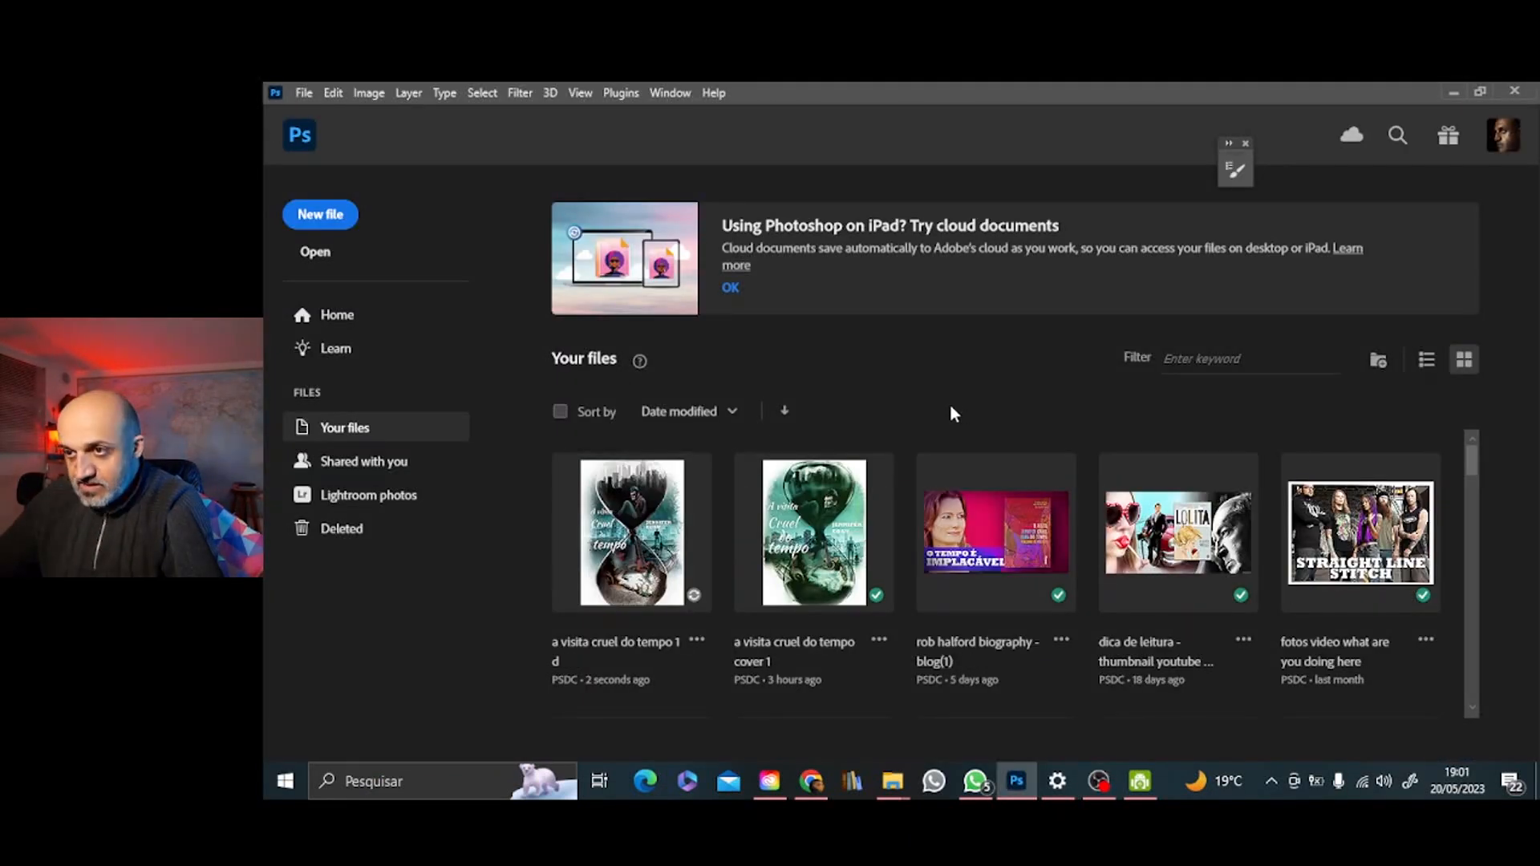
Create a new 3508 × 4961 px document and place the exported "a visita cruel do tempo 1 d" JPG in it
key(ctrl+n)
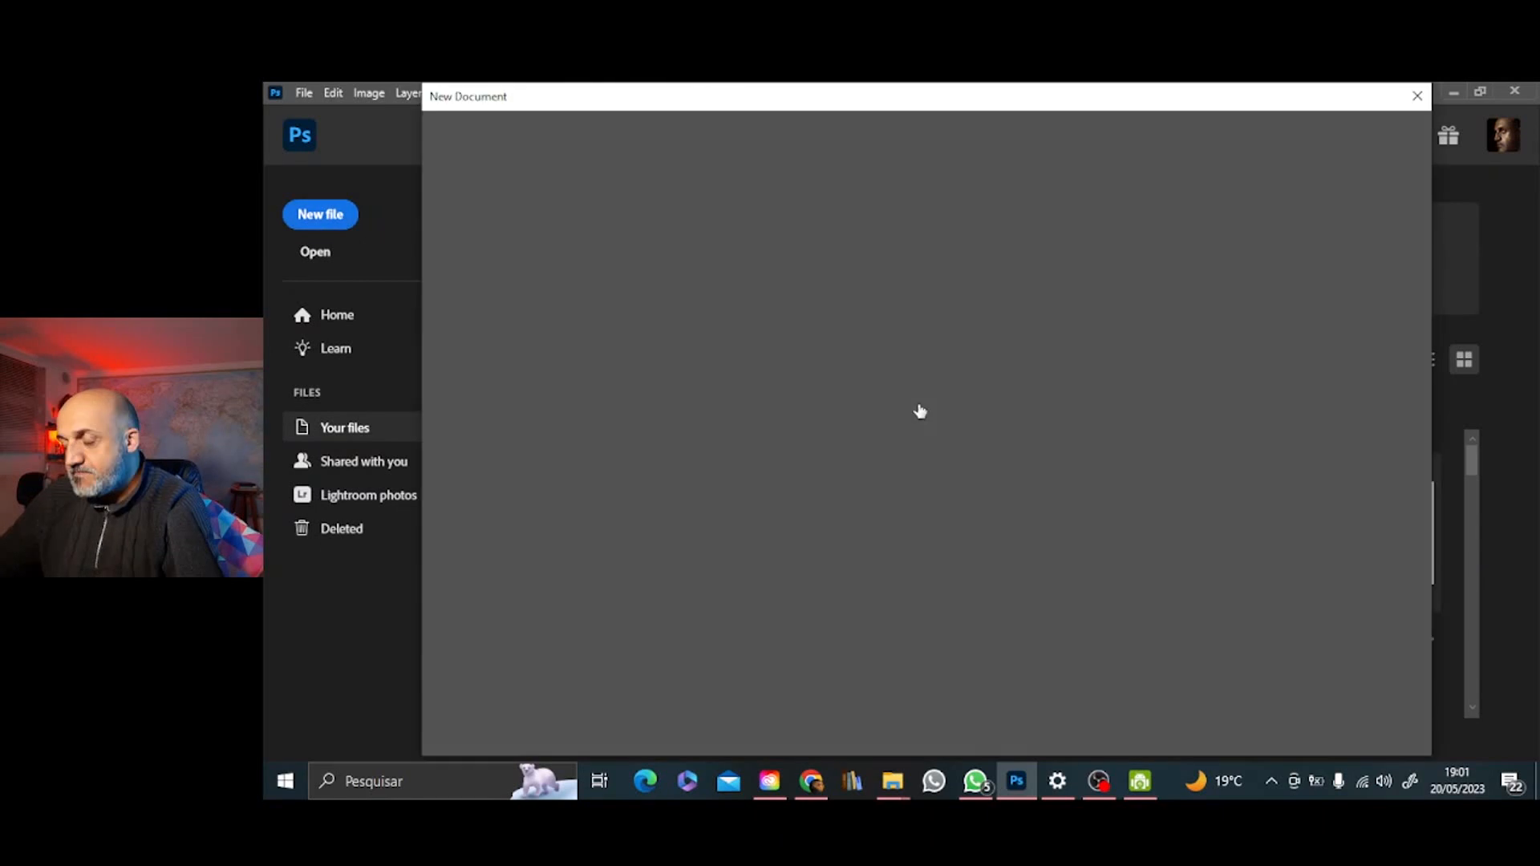
click(1292, 717)
mouse_move(893, 782)
click(994, 706)
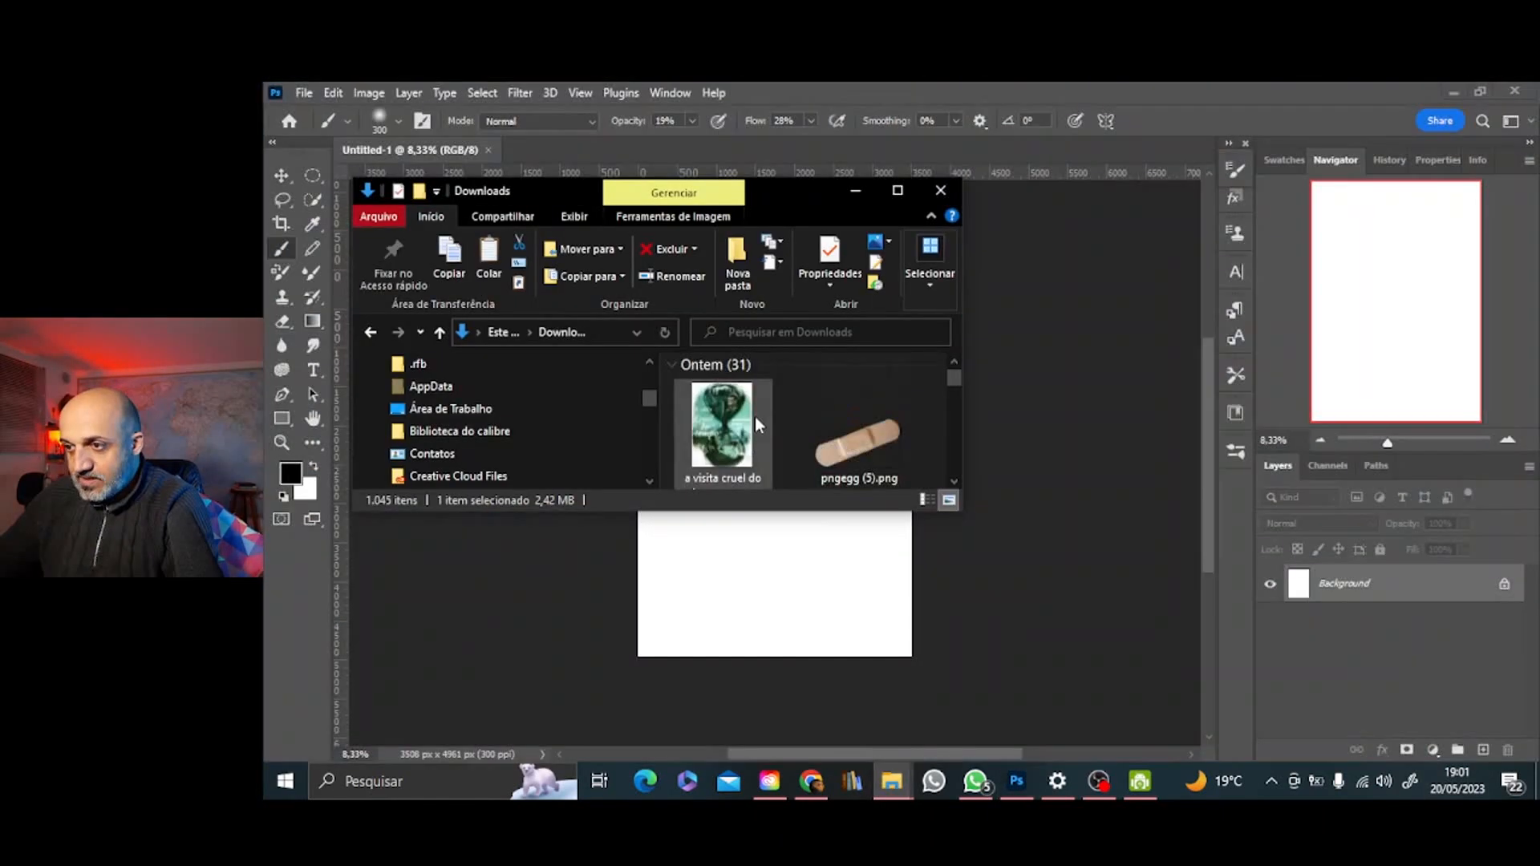
drag(722, 425, 1027, 461)
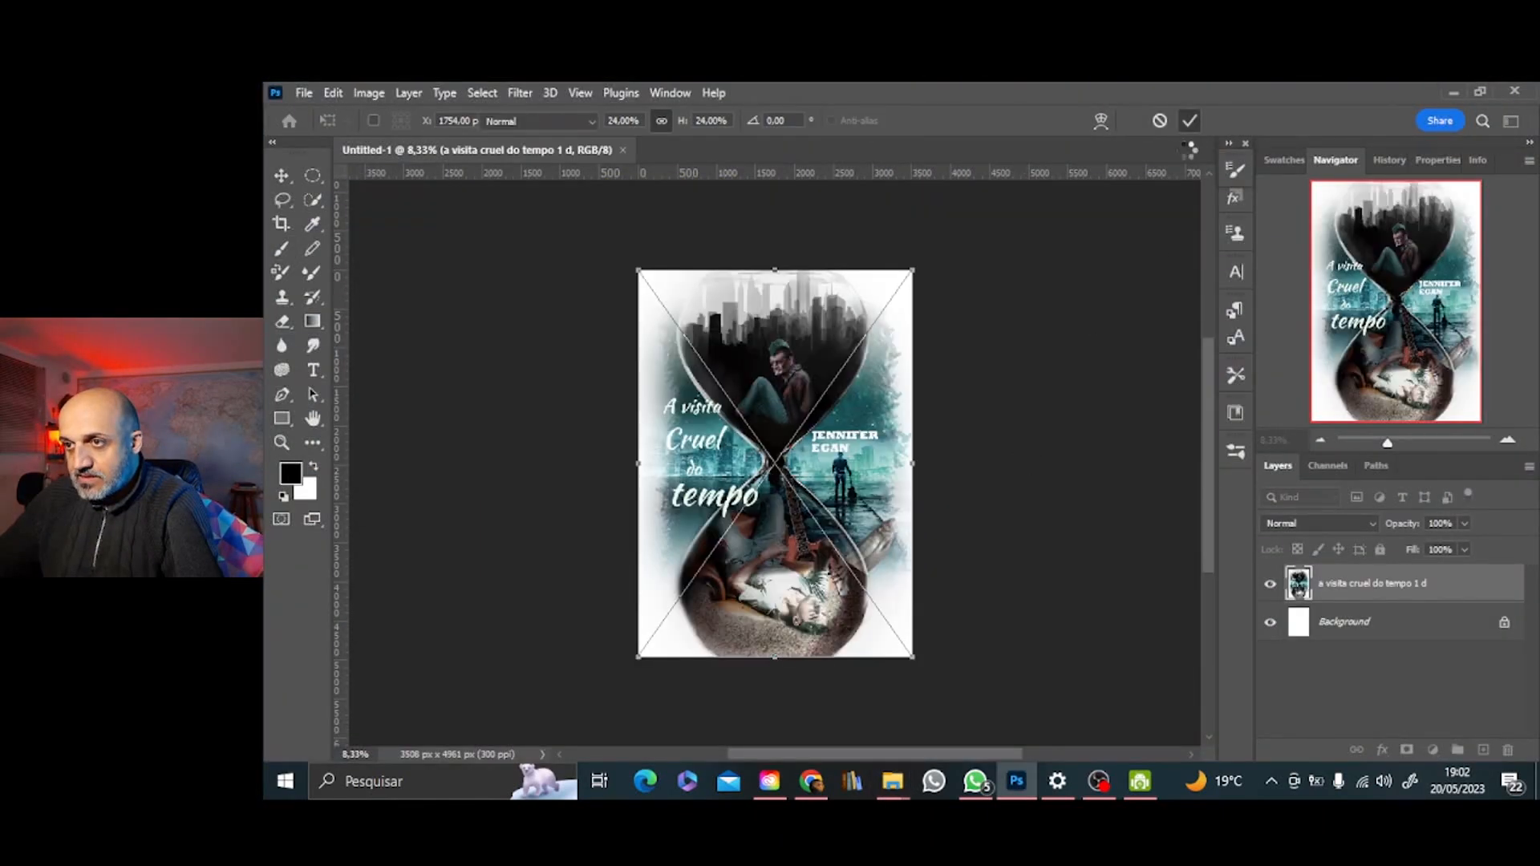
key(Return)
click(1133, 785)
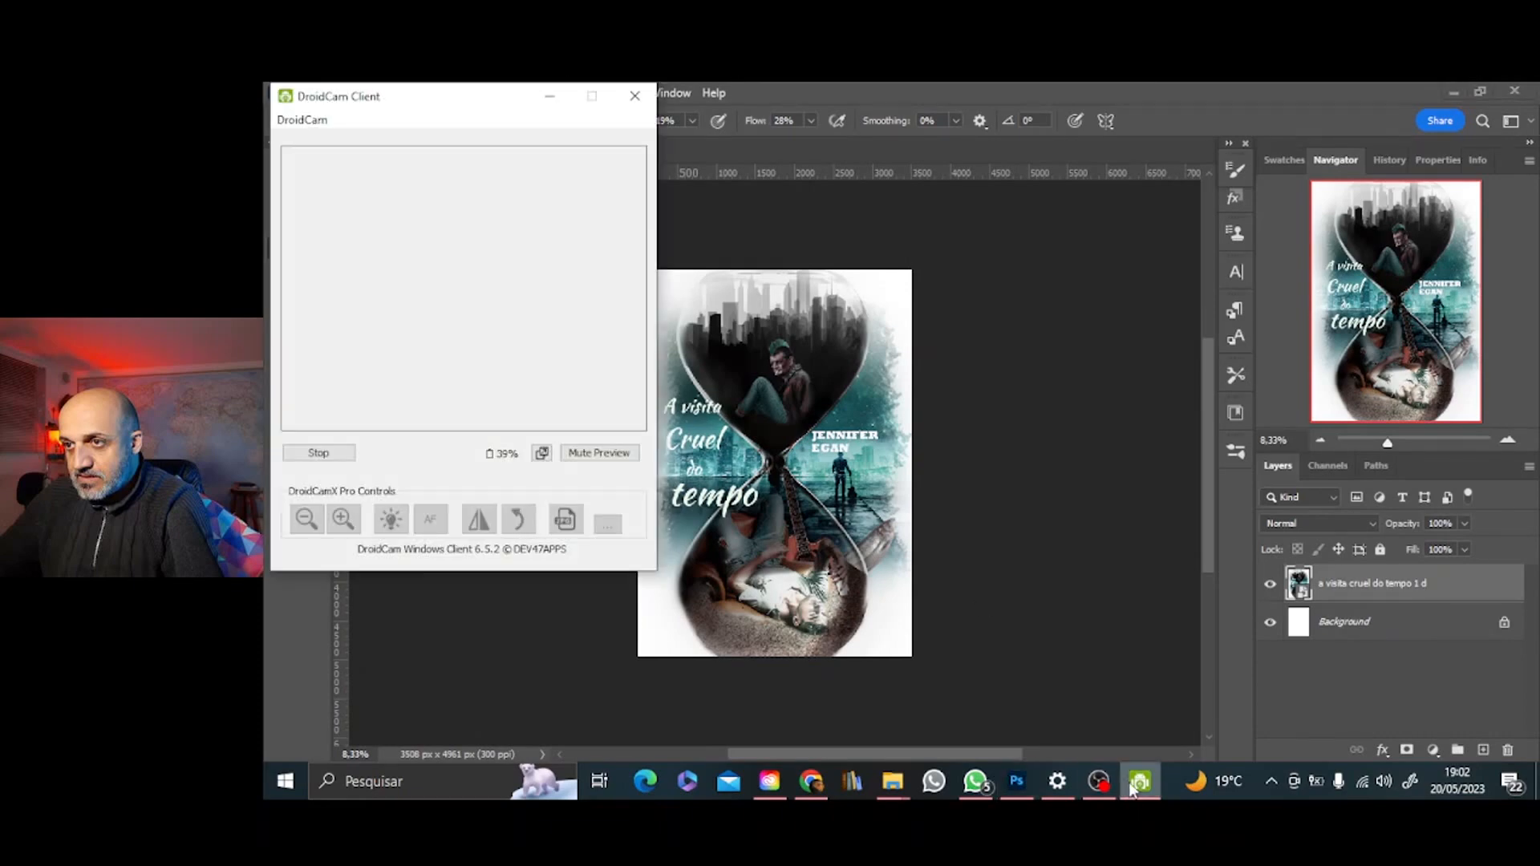
click(1096, 785)
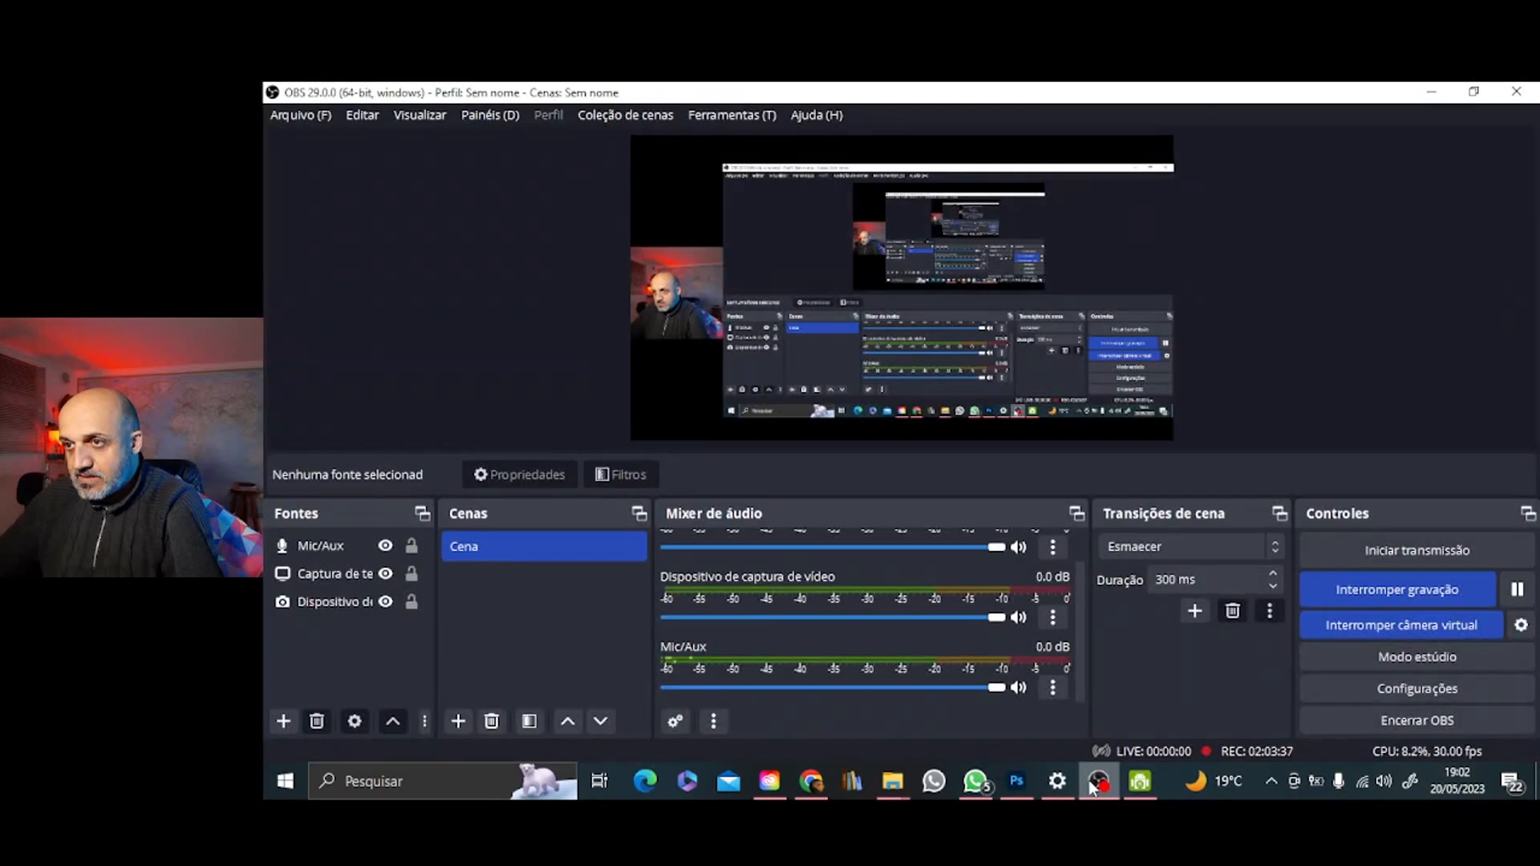